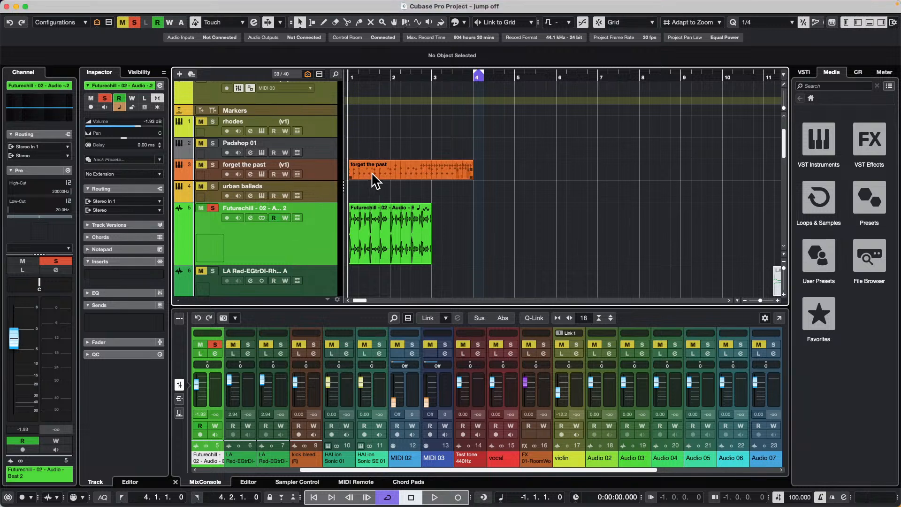
- Clear the Futurechill track's solo and all mutes, and solo the forget the past track instead
{"action": "left_click", "coordinate": [201, 208]}
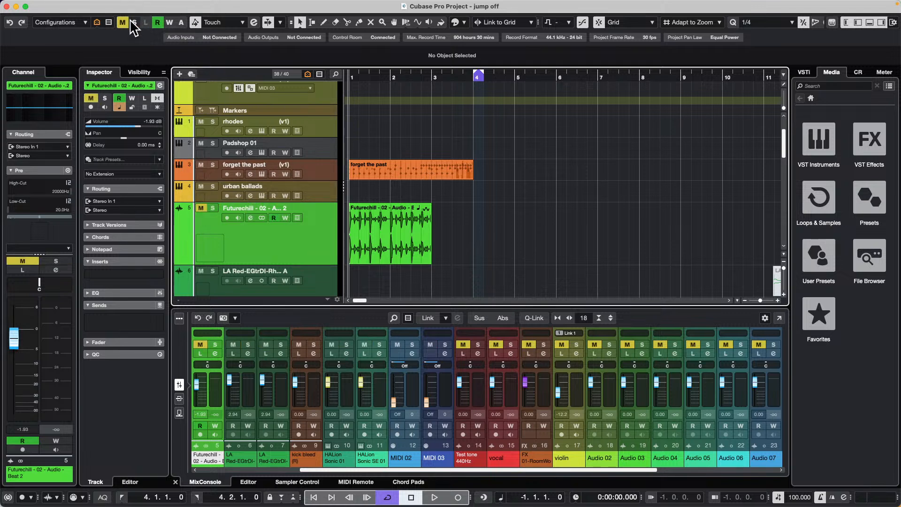
{"action": "left_click", "coordinate": [122, 22]}
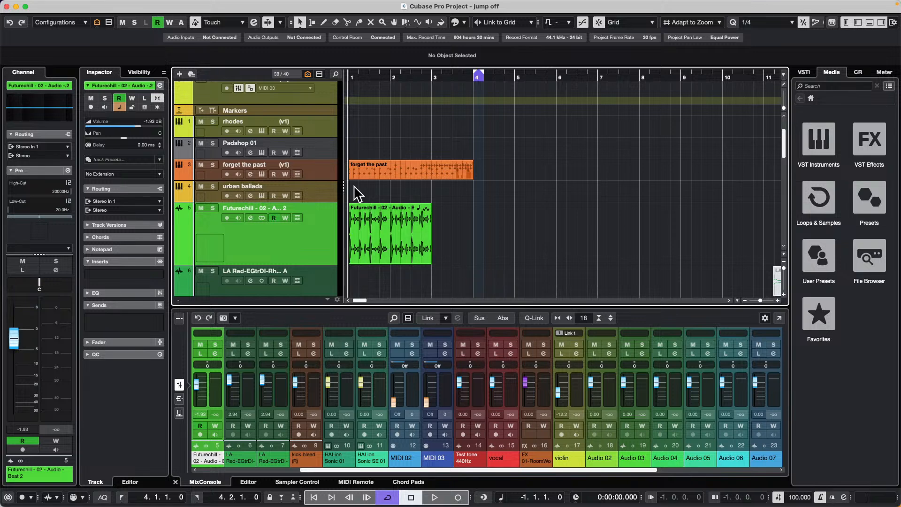
{"action": "left_click", "coordinate": [329, 177]}
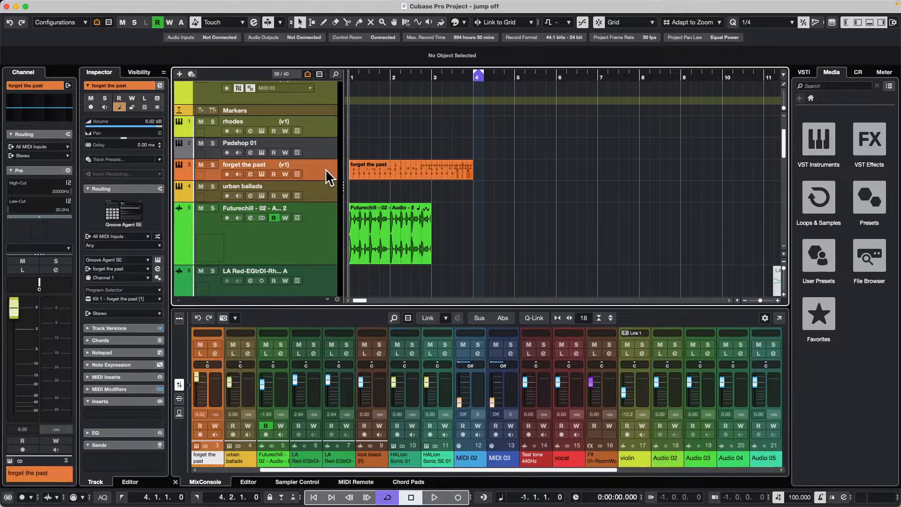
{"action": "left_click", "coordinate": [213, 164]}
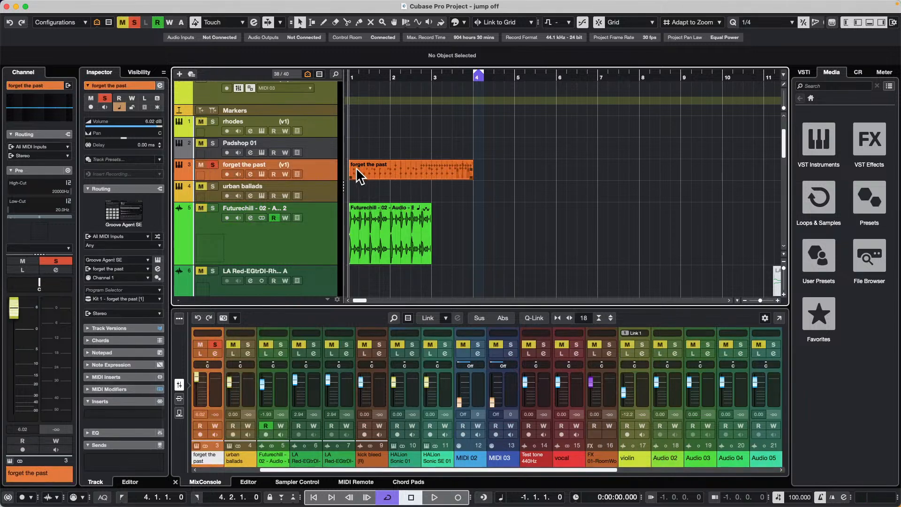
{"action": "left_click", "coordinate": [382, 75]}
{"action": "left_click_drag", "start_coordinate": [381, 75], "coordinate": [233, 70]}
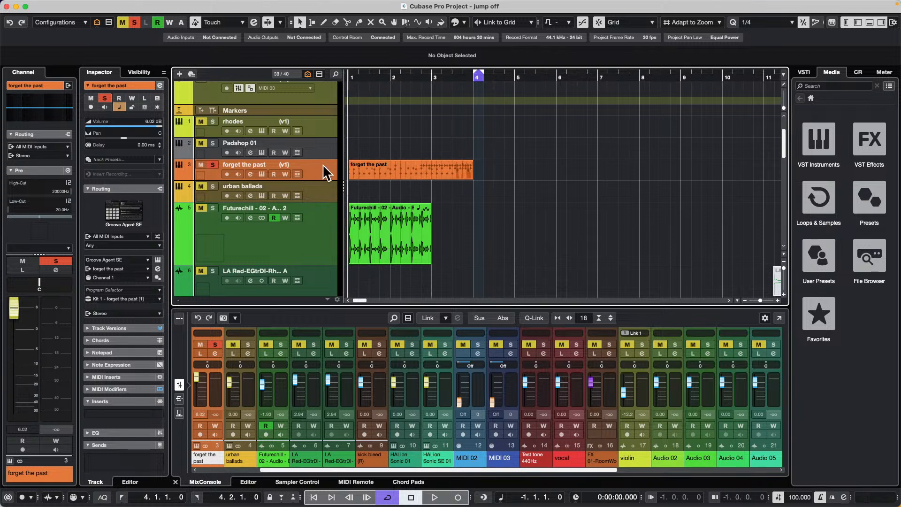
- Open the forget the past track's Groove Agent SE, show its instrument pads and place its window clear of the track's events
{"action": "left_click", "coordinate": [262, 174]}
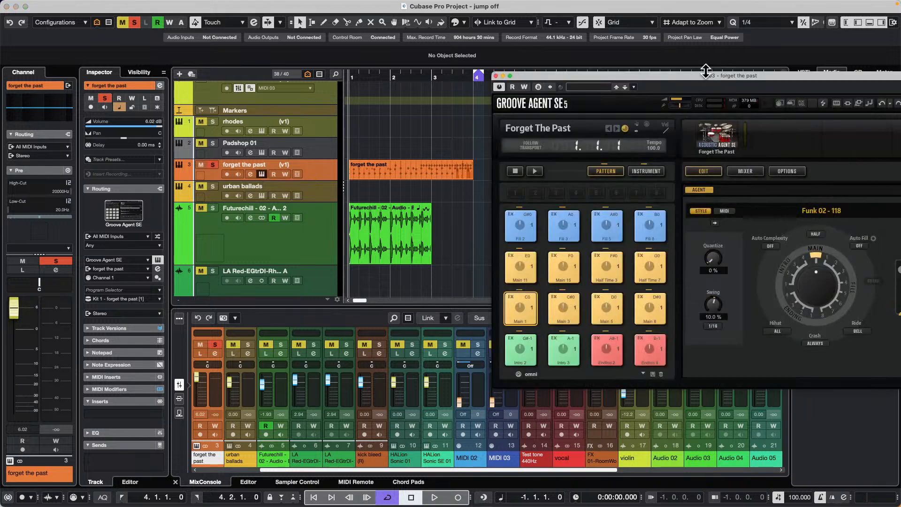
{"action": "left_click_drag", "start_coordinate": [703, 72], "coordinate": [561, 161]}
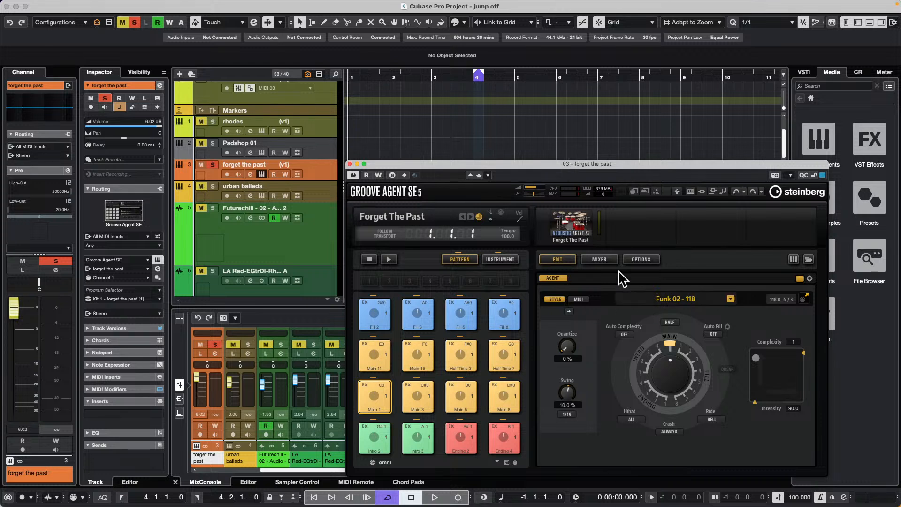
{"action": "left_click", "coordinate": [496, 261]}
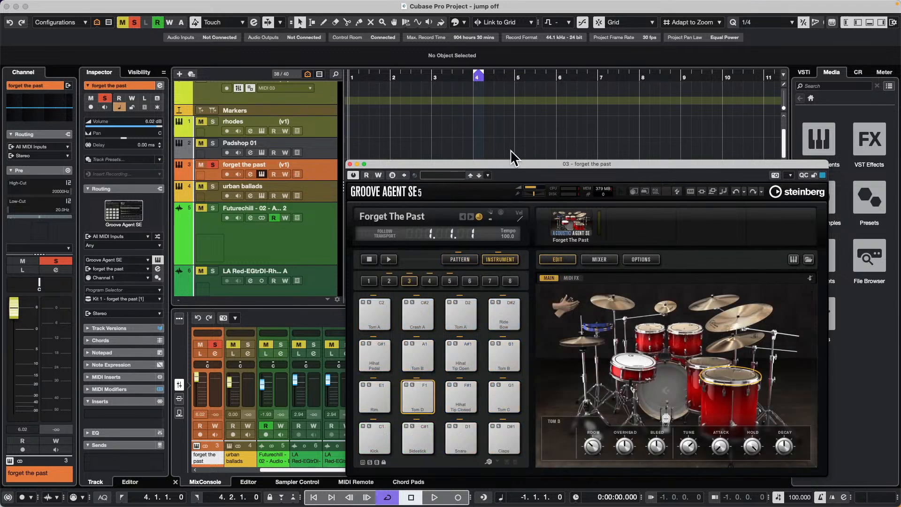
{"action": "left_click_drag", "start_coordinate": [512, 160], "coordinate": [644, 159]}
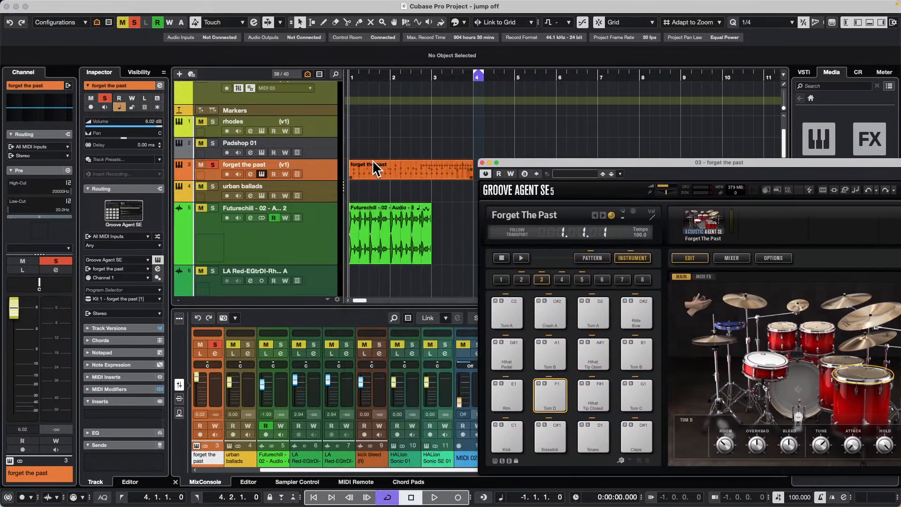
- Set the locators around the forget the past MIDI event and play it back briefly
{"action": "left_click", "coordinate": [403, 168]}
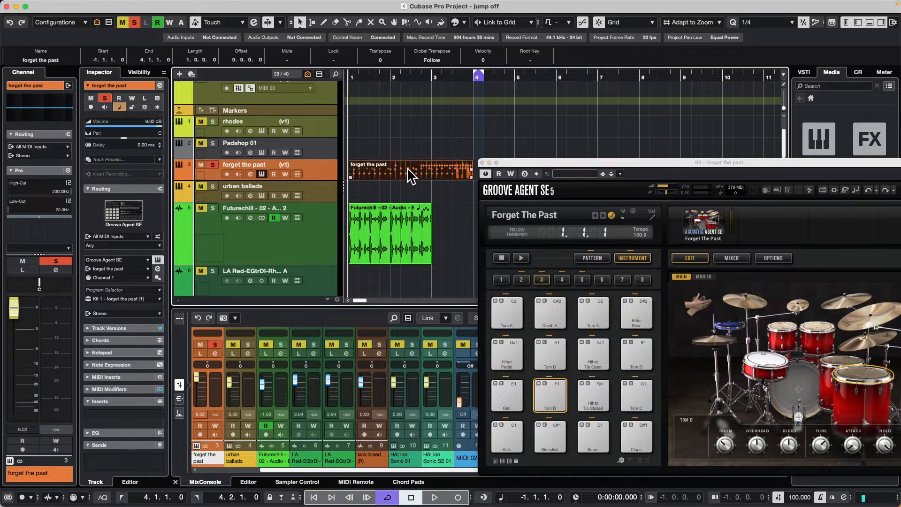
{"action": "key", "text": "p"}
{"action": "key", "text": "space"}
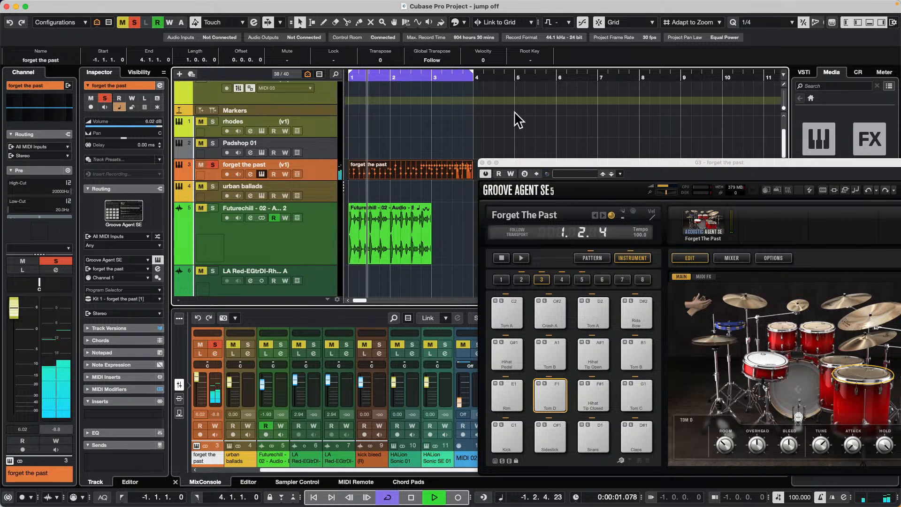
{"action": "key", "text": "space"}
- Erase the existing MIDI event from the forget the past track
{"action": "right_click", "coordinate": [367, 170]}
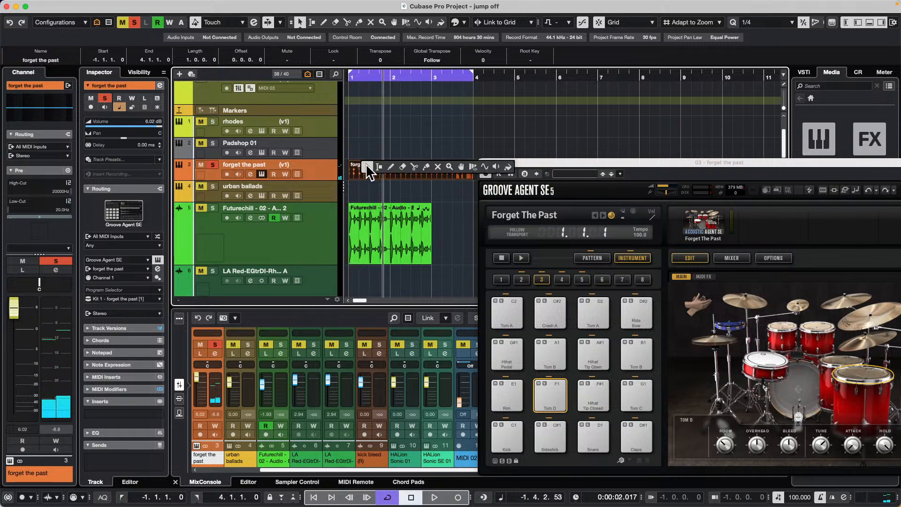
{"action": "left_click", "coordinate": [401, 169]}
{"action": "left_click", "coordinate": [510, 193]}
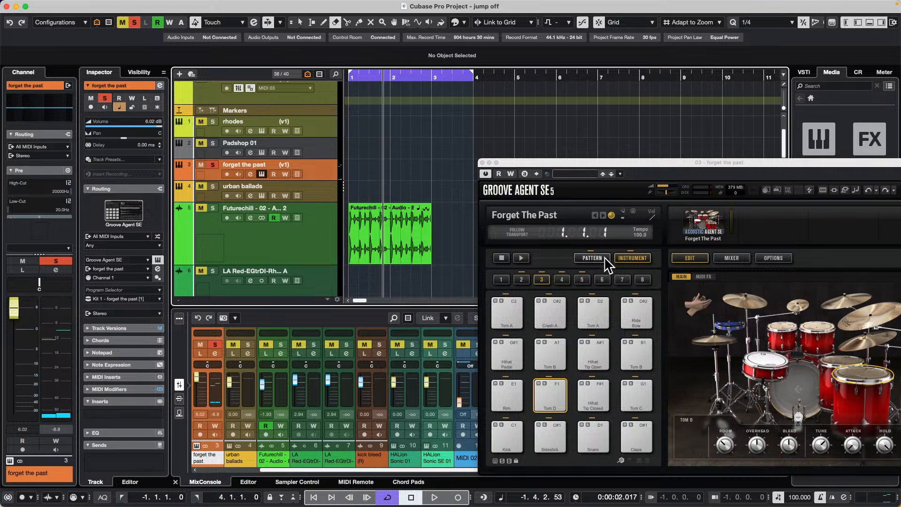
- Place Groove Agent's Main 1 pattern on the forget the past track at bar 1 and play it back
{"action": "left_click", "coordinate": [592, 257]}
{"action": "left_click", "coordinate": [510, 391]}
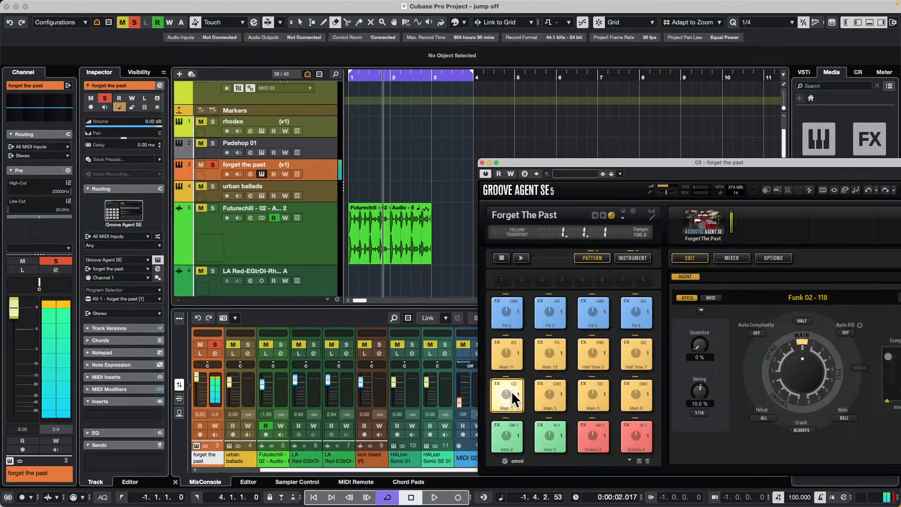
{"action": "left_click_drag", "start_coordinate": [511, 390], "coordinate": [348, 174]}
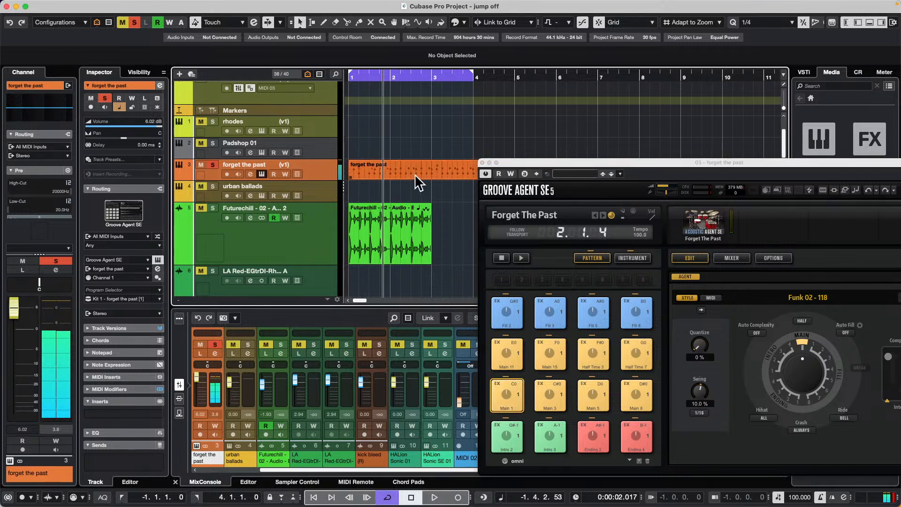
{"action": "key", "text": "space"}
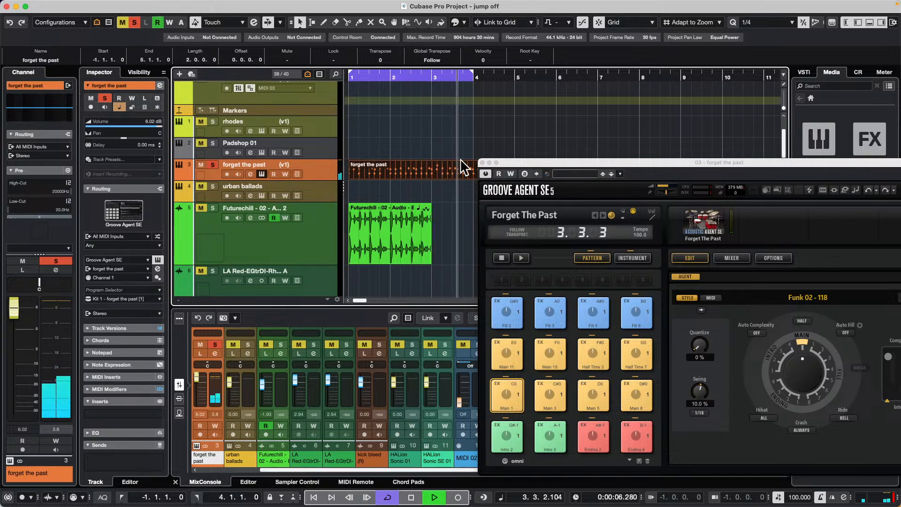
{"action": "key", "text": "space"}
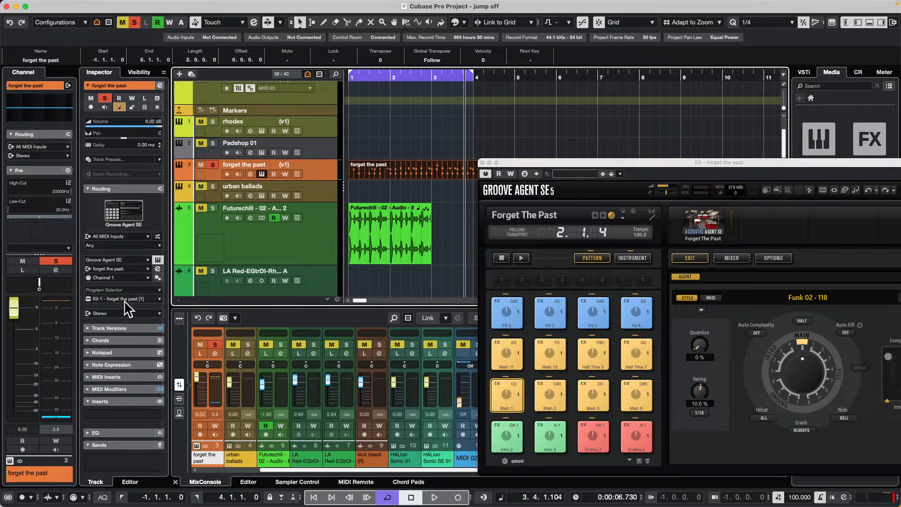
- Close the Groove Agent window and set the forget the past track's drum map to No Drum Map
{"action": "left_click", "coordinate": [135, 269]}
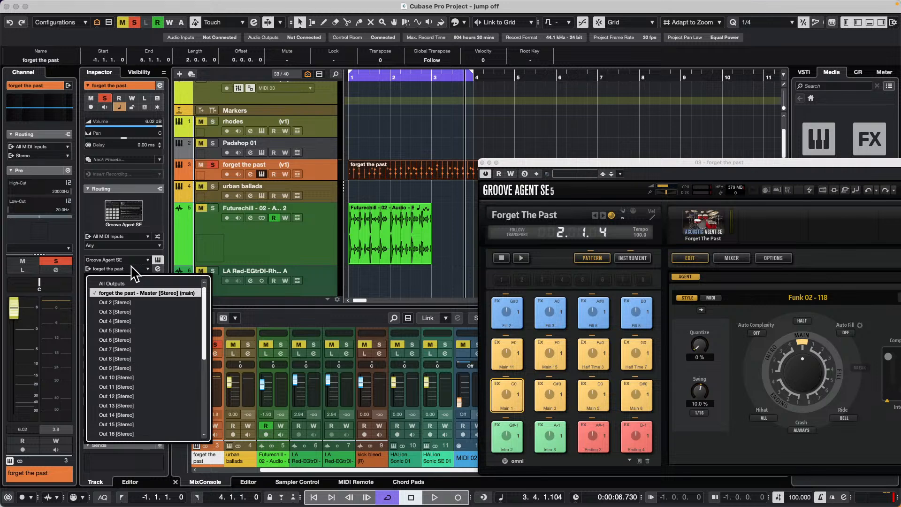
{"action": "left_click", "coordinate": [89, 196]}
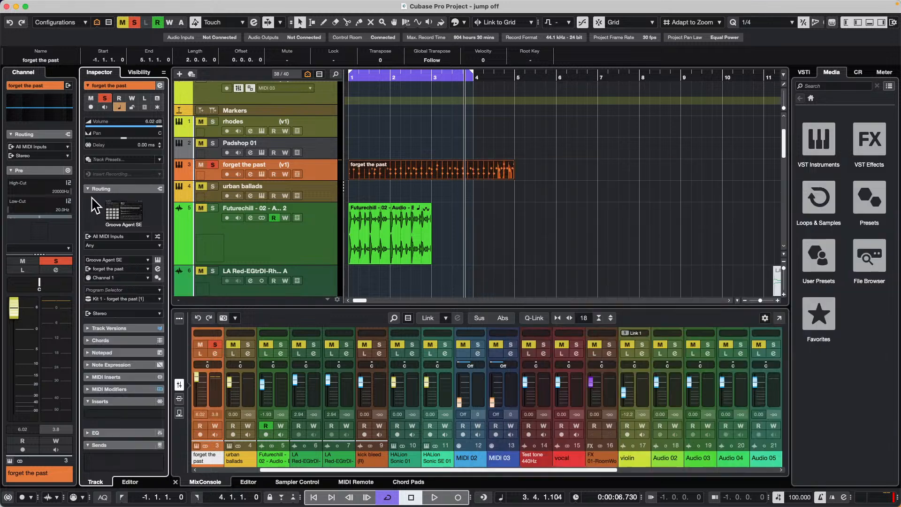
{"action": "left_click", "coordinate": [142, 297]}
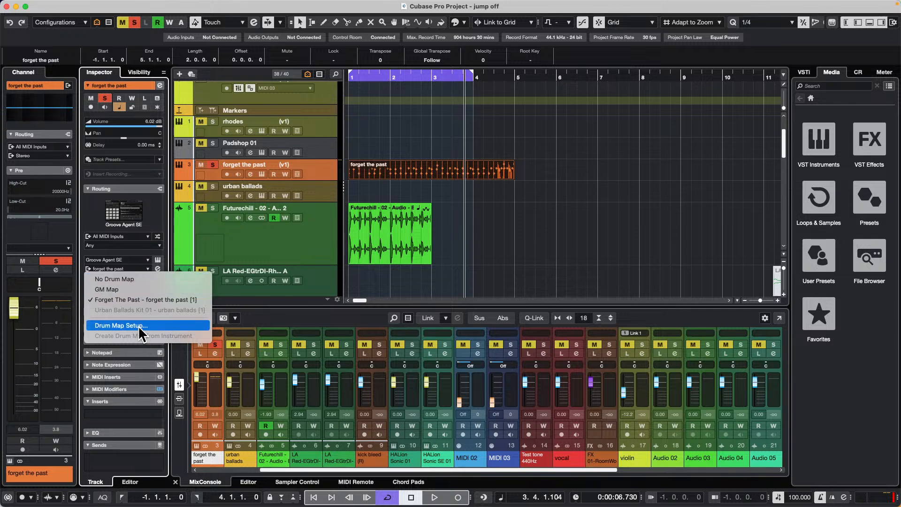
{"action": "left_click", "coordinate": [137, 280]}
{"action": "left_click", "coordinate": [136, 299]}
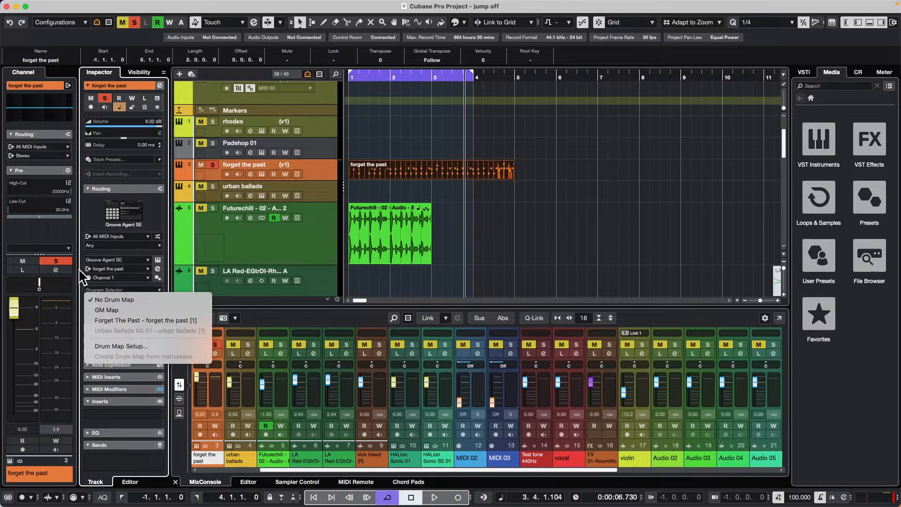
{"action": "left_click", "coordinate": [402, 264]}
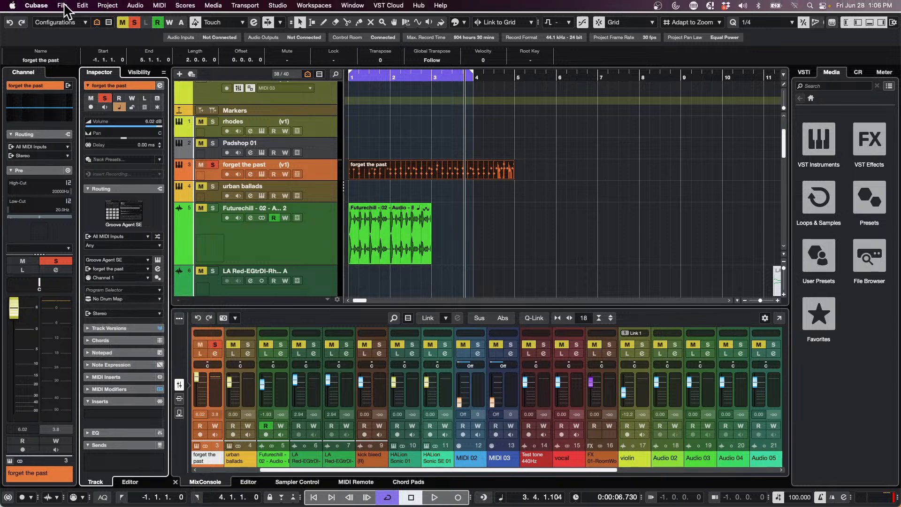
- Create a new empty project in the A media folder
{"action": "left_click", "coordinate": [62, 5]}
{"action": "left_click", "coordinate": [69, 20]}
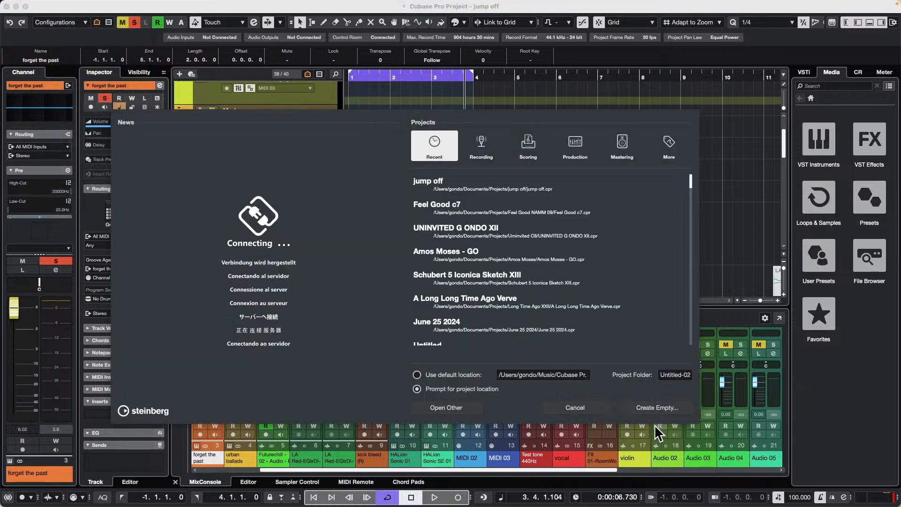
{"action": "left_click", "coordinate": [667, 408]}
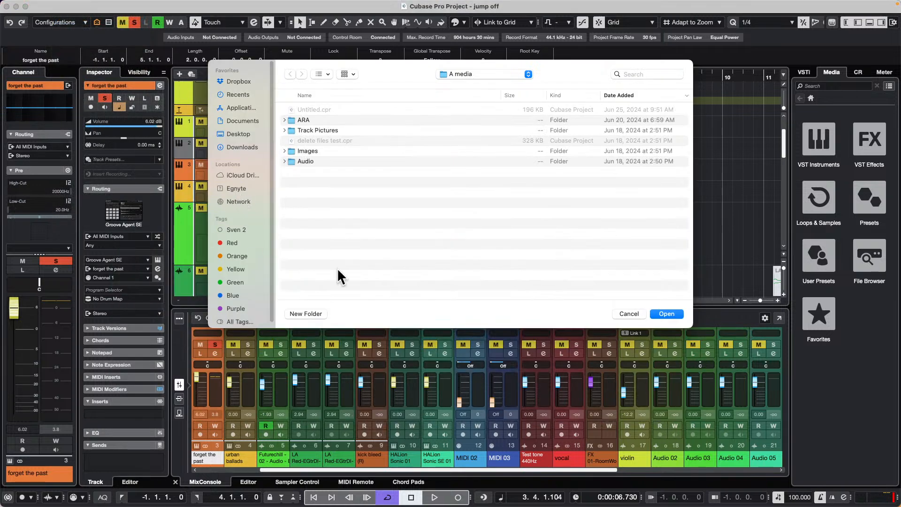
{"action": "left_click", "coordinate": [666, 314]}
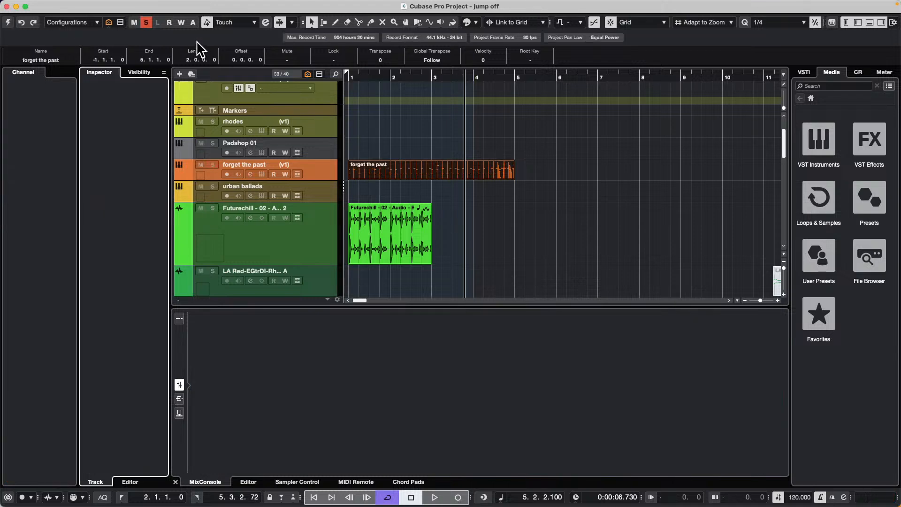
- Add one instrument track using Groove Agent SE with all MIDI inputs and stereo output
{"action": "right_click", "coordinate": [243, 114]}
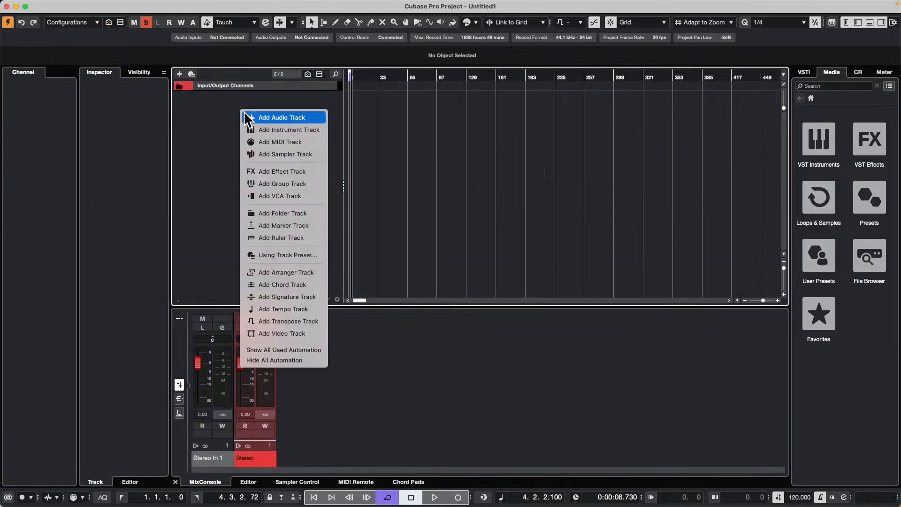
{"action": "left_click", "coordinate": [294, 130]}
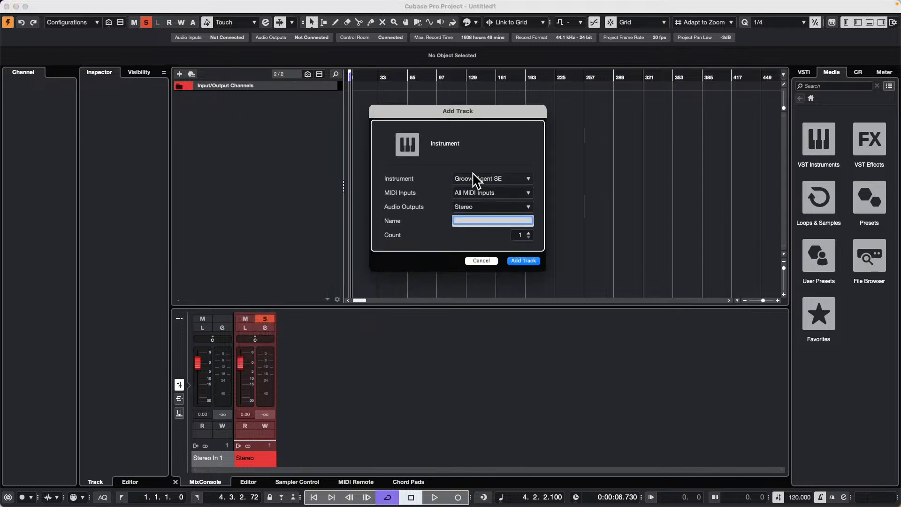
{"action": "left_click", "coordinate": [525, 261]}
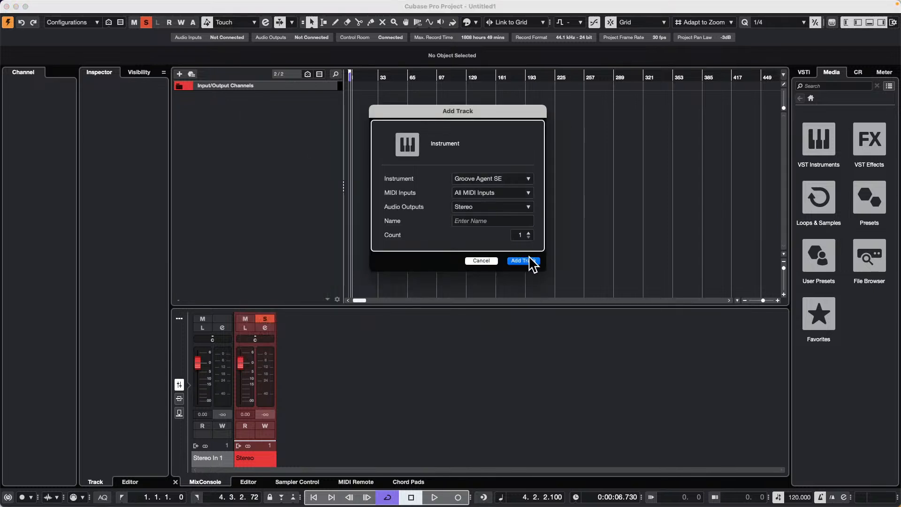
{"action": "left_click_drag", "start_coordinate": [635, 162], "coordinate": [465, 110]}
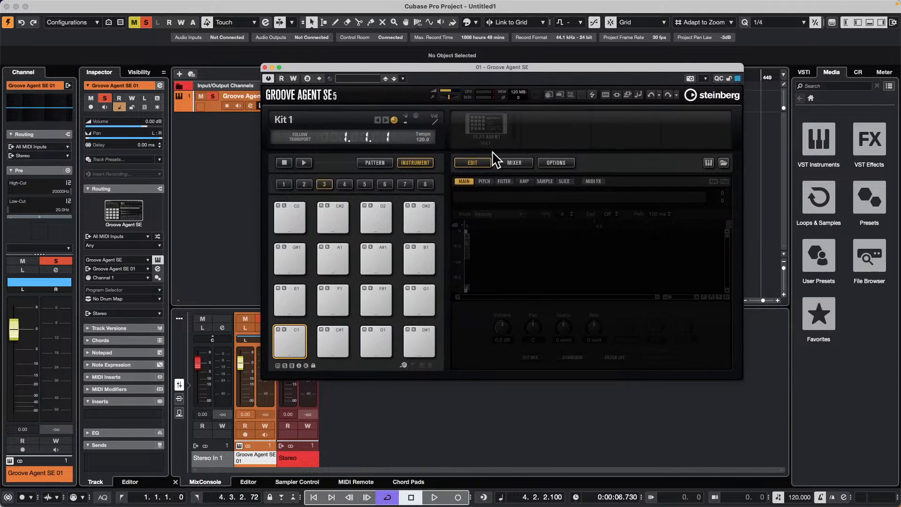
- Search the kits for "forget", load Forget The Past into Groove Agent SE and bring the new instrument track into view
{"action": "right_click", "coordinate": [487, 125]}
{"action": "left_click", "coordinate": [535, 141]}
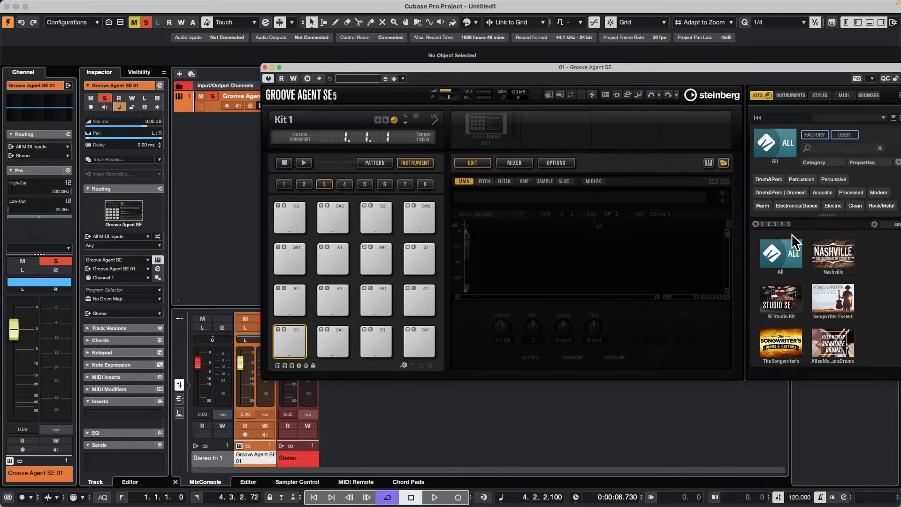
{"action": "left_click", "coordinate": [789, 253]}
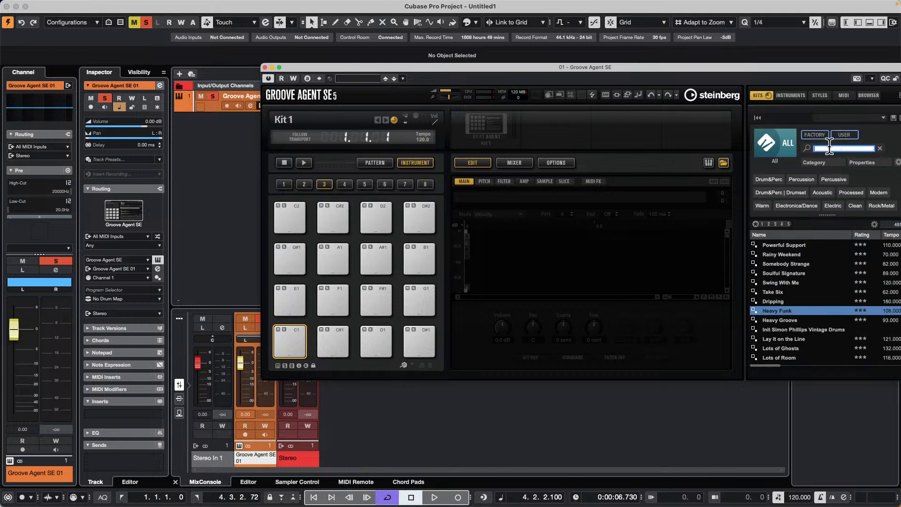
{"action": "type", "text": "forget"}
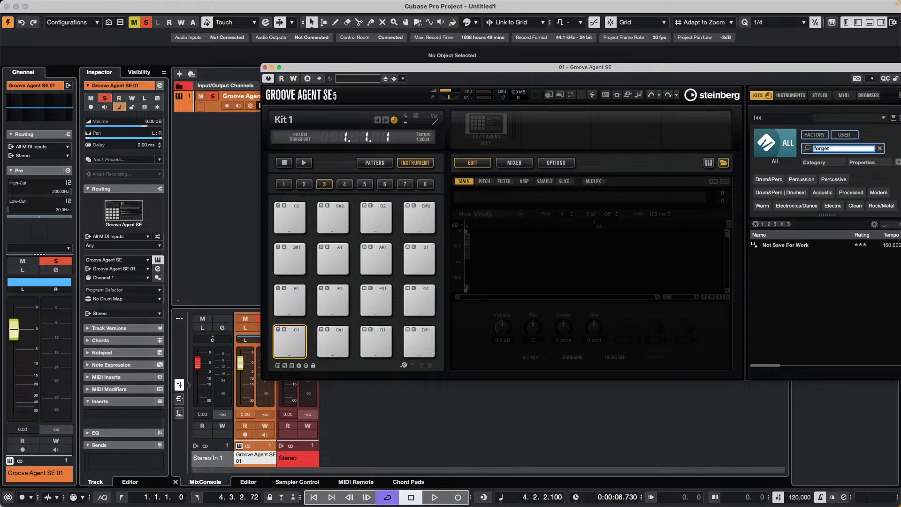
{"action": "left_click", "coordinate": [809, 247]}
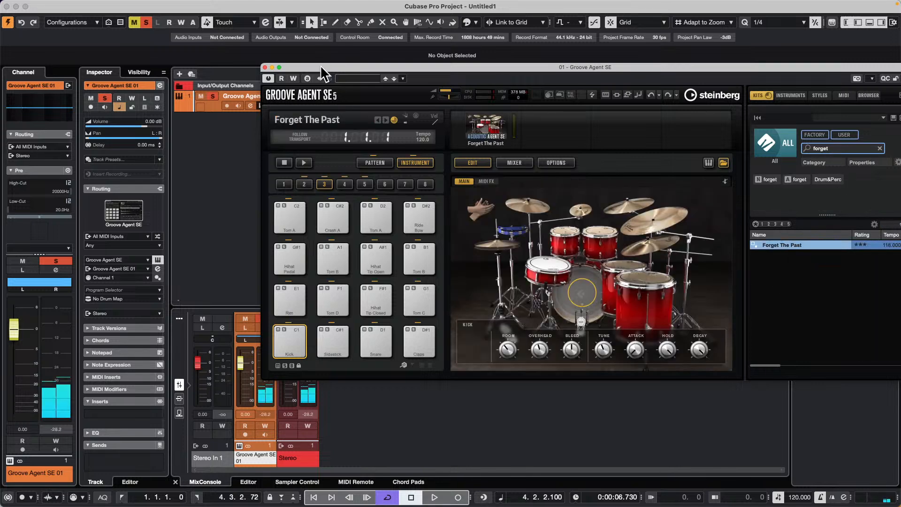
{"action": "left_click_drag", "start_coordinate": [320, 64], "coordinate": [555, 91]}
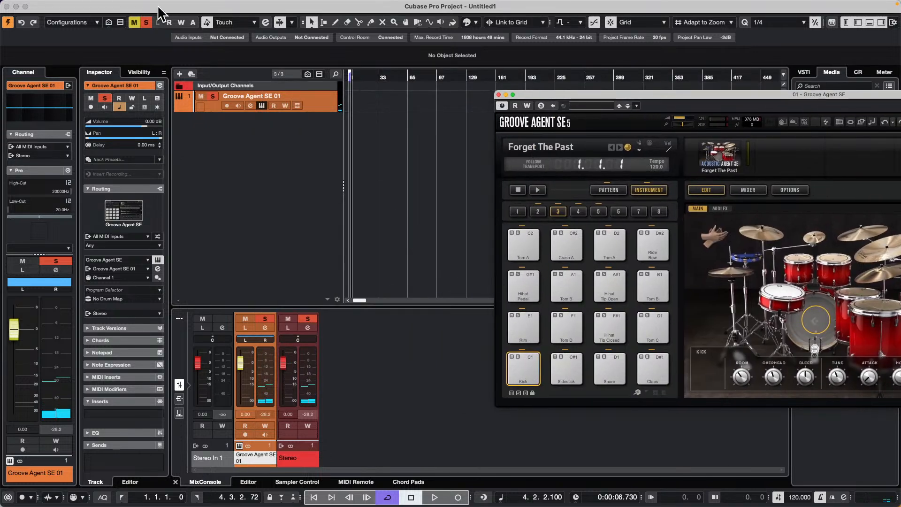
{"action": "left_click", "coordinate": [317, 100]}
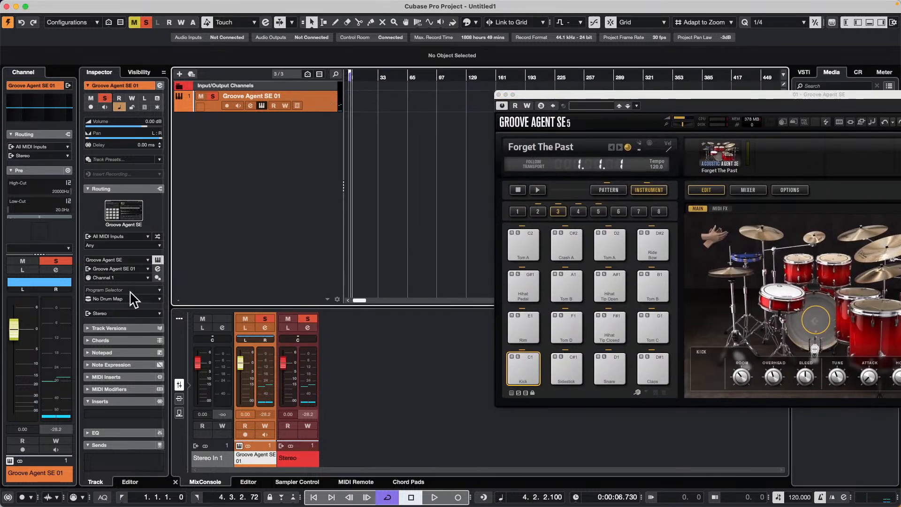
- Create a drum map from the instrument for the Groove Agent track and place the Main 1 pattern on it at bar 1
{"action": "left_click", "coordinate": [124, 299]}
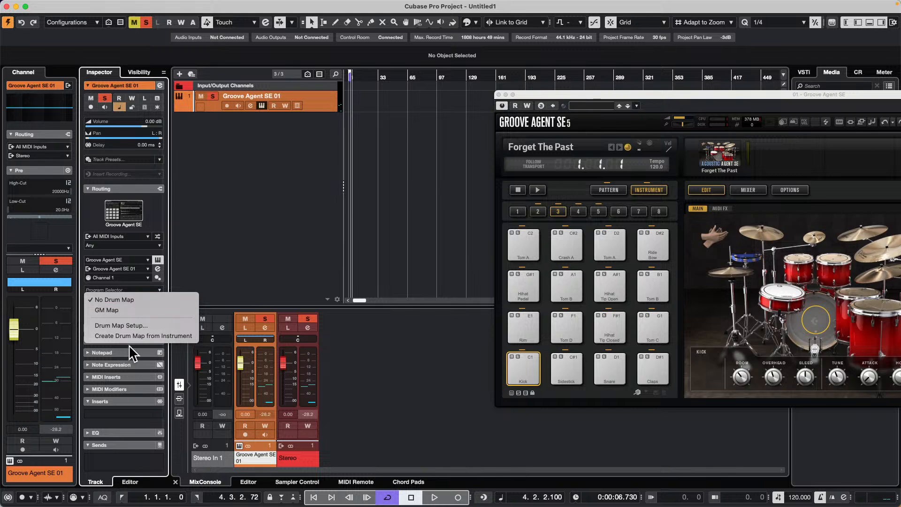
{"action": "left_click", "coordinate": [130, 336]}
{"action": "left_click", "coordinate": [608, 189]}
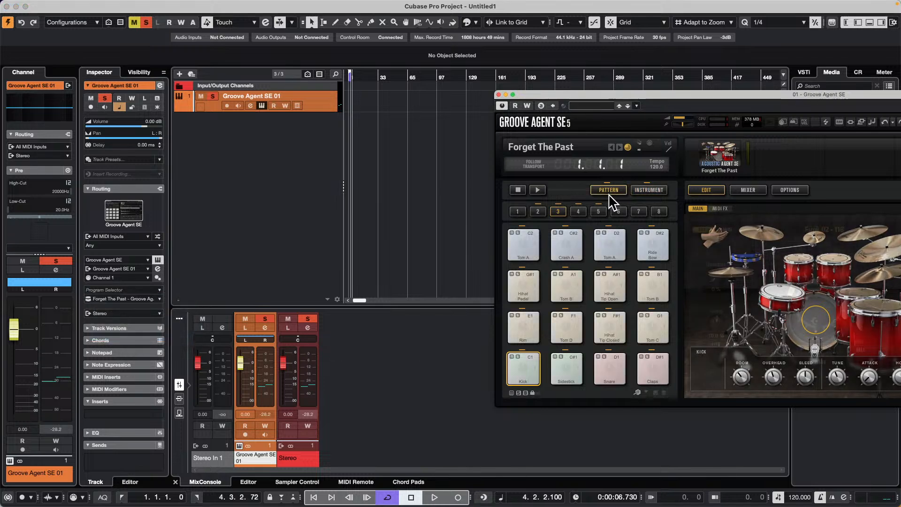
{"action": "left_click_drag", "start_coordinate": [530, 325], "coordinate": [348, 105]}
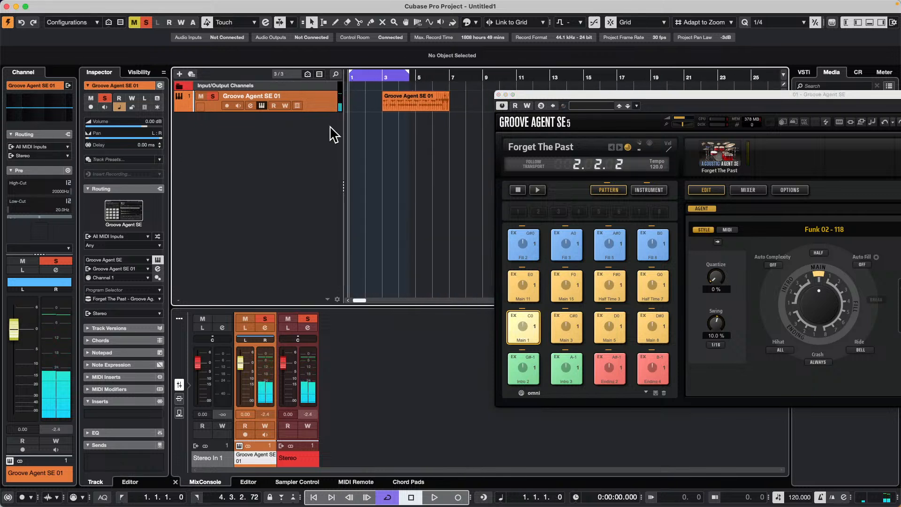
{"action": "left_click", "coordinate": [416, 100]}
{"action": "left_click_drag", "start_coordinate": [416, 97], "coordinate": [368, 107]}
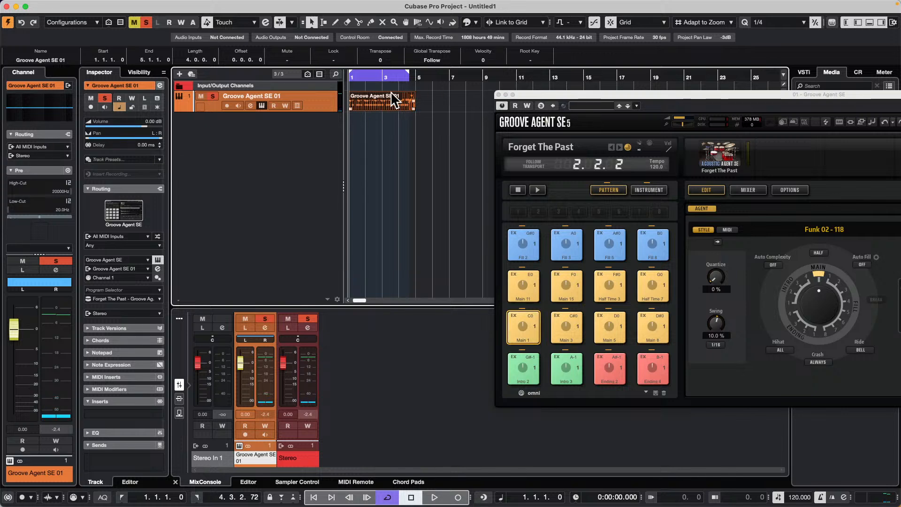
- Set the project tempo to 108 BPM and start playback of the drum part
{"action": "left_click_drag", "start_coordinate": [535, 94], "coordinate": [399, 91]}
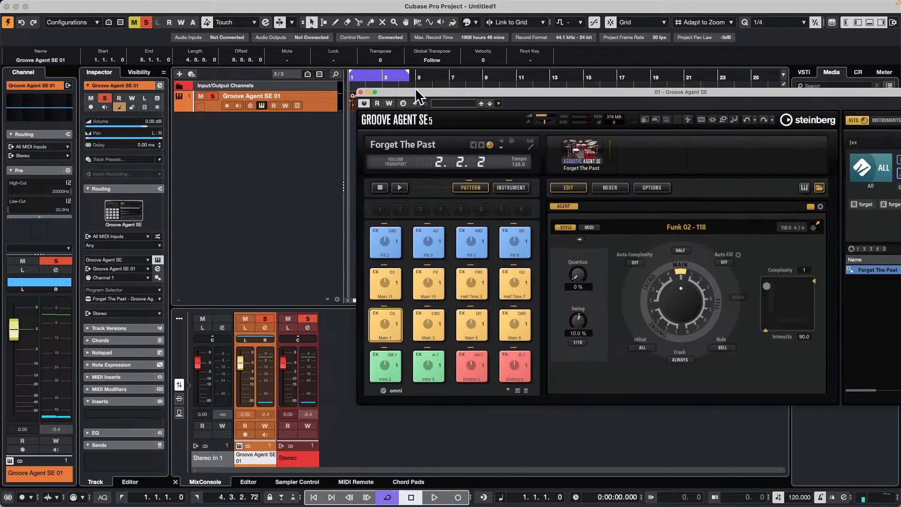
{"action": "left_click", "coordinate": [795, 501]}
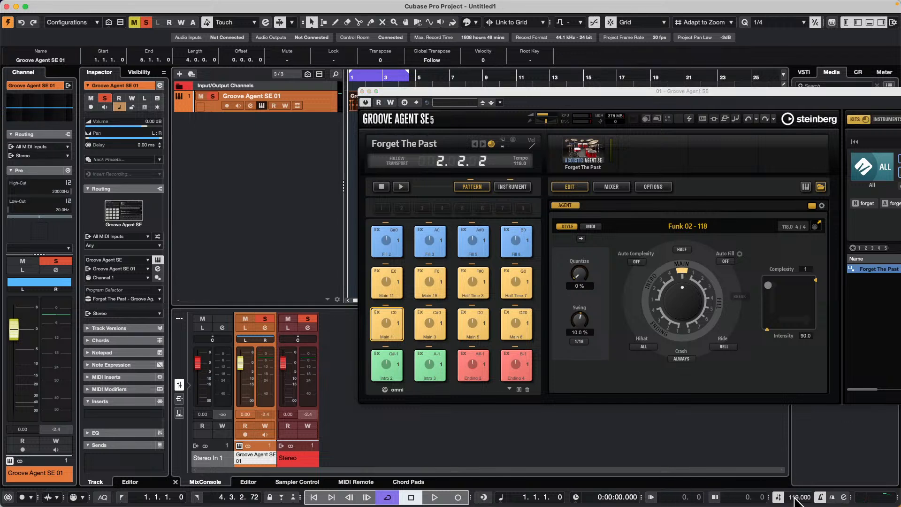
{"action": "double_click", "coordinate": [795, 500]}
{"action": "type", "text": "108"}
{"action": "key", "text": "Return"}
{"action": "key", "text": "space"}
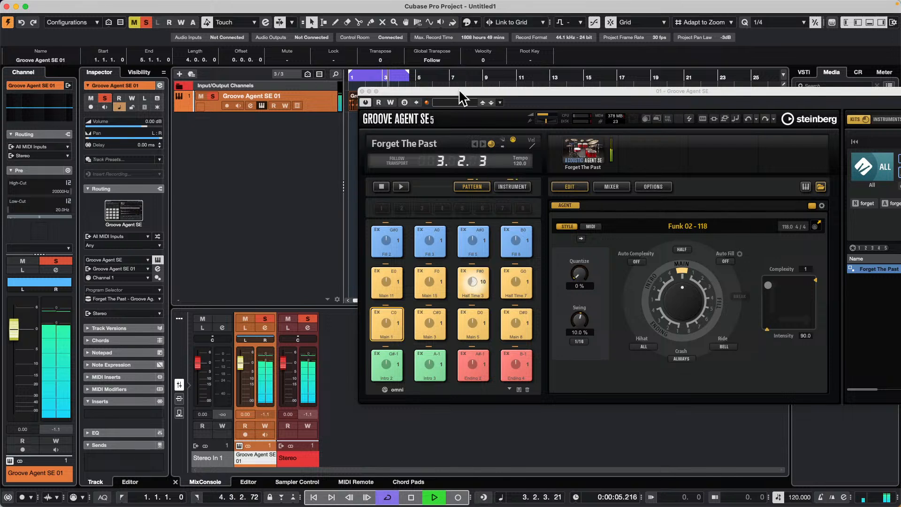
- Set the loop range to the four-bar drum part and enlarge its track in the timeline
{"action": "left_click_drag", "start_coordinate": [460, 92], "coordinate": [493, 126]}
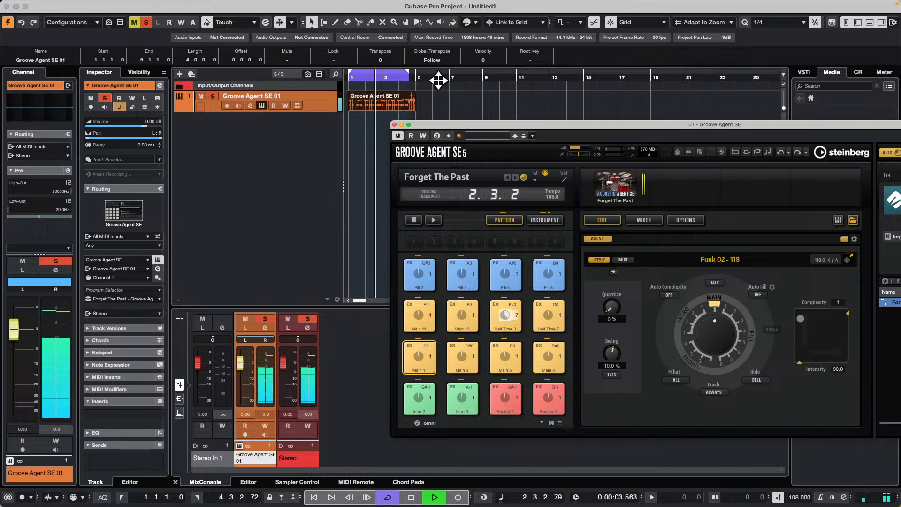
{"action": "key", "text": "p"}
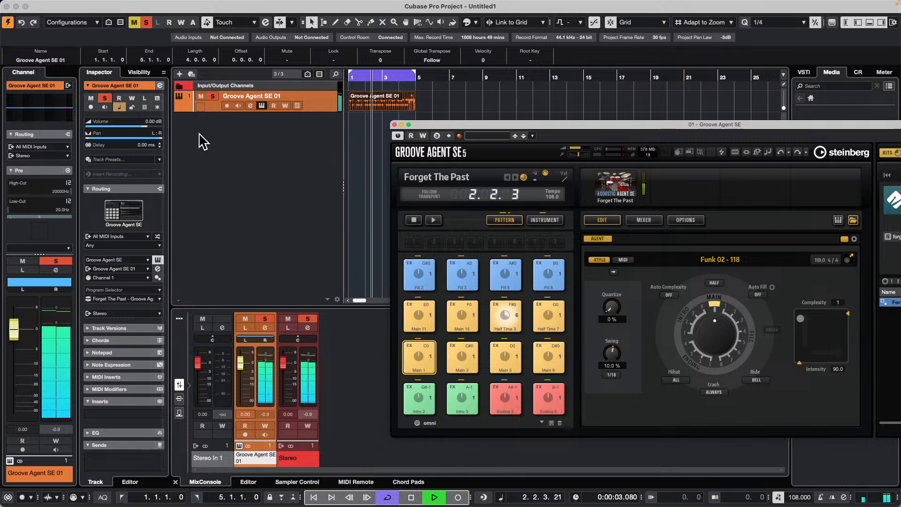
{"action": "left_click_drag", "start_coordinate": [307, 112], "coordinate": [308, 131]}
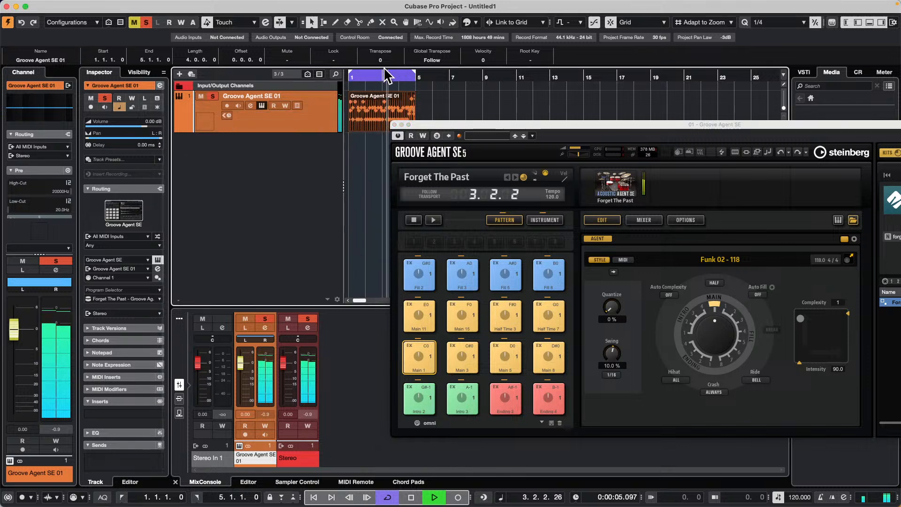
{"action": "key", "text": "h"}
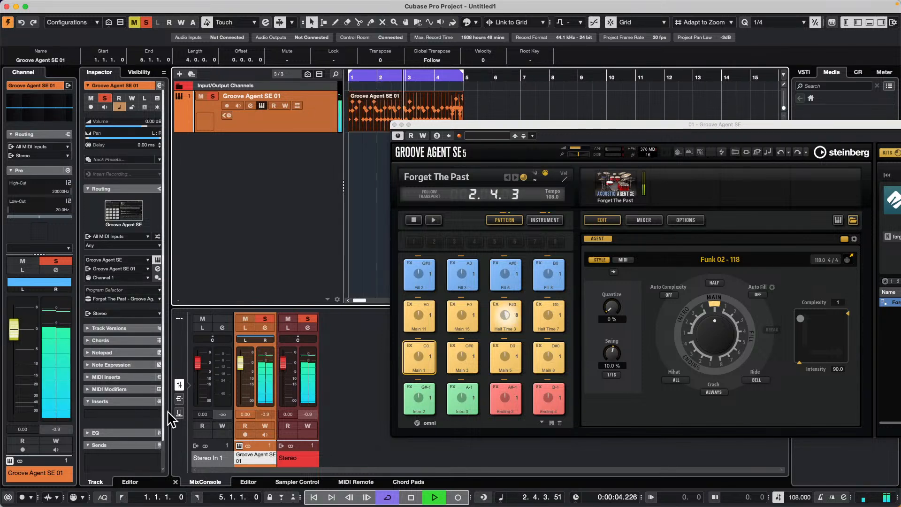
- Show the track's MIDI modifiers, stop playback and audition notes on Groove Agent SE's on-screen keyboard
{"action": "left_click", "coordinate": [136, 387]}
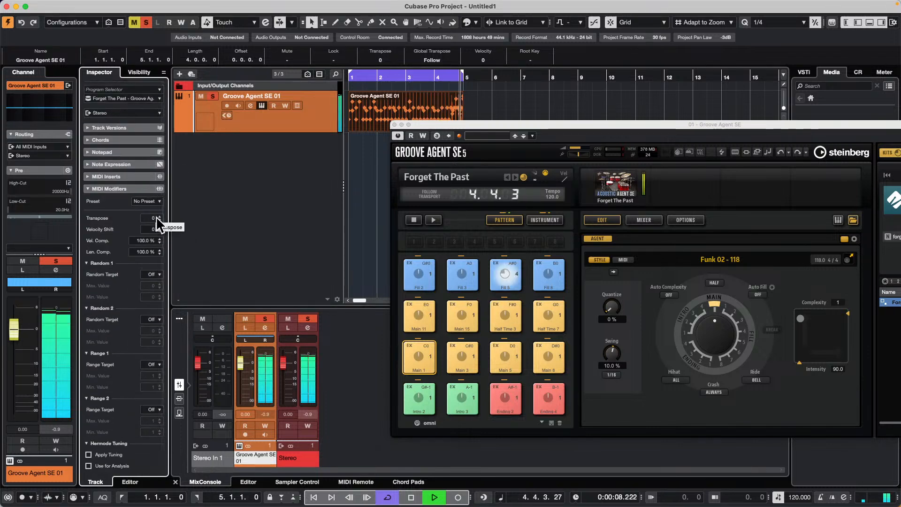
{"action": "key", "text": "space"}
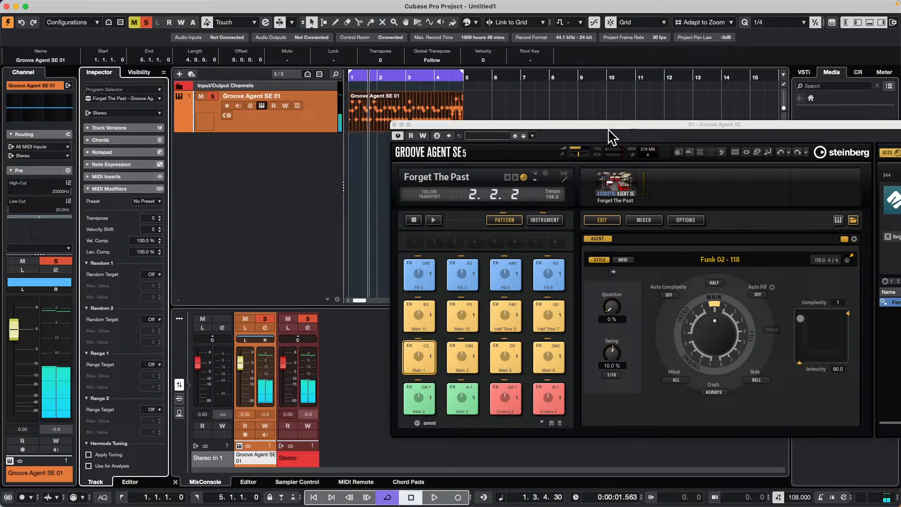
{"action": "left_click_drag", "start_coordinate": [609, 130], "coordinate": [475, 81]}
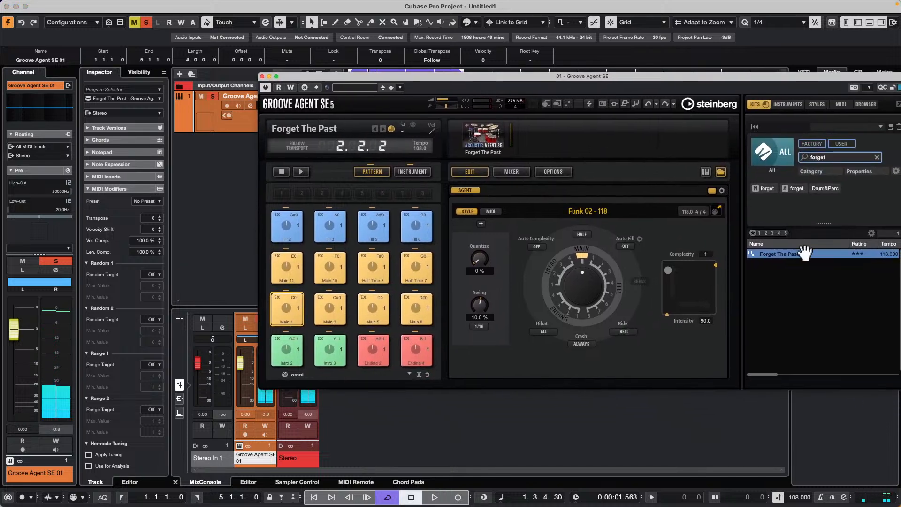
{"action": "left_click", "coordinate": [705, 172]}
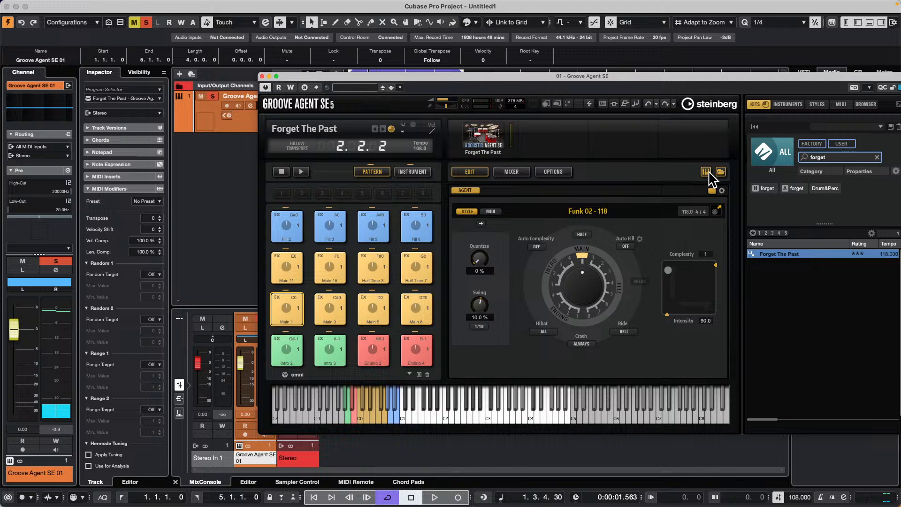
{"action": "left_click", "coordinate": [452, 419]}
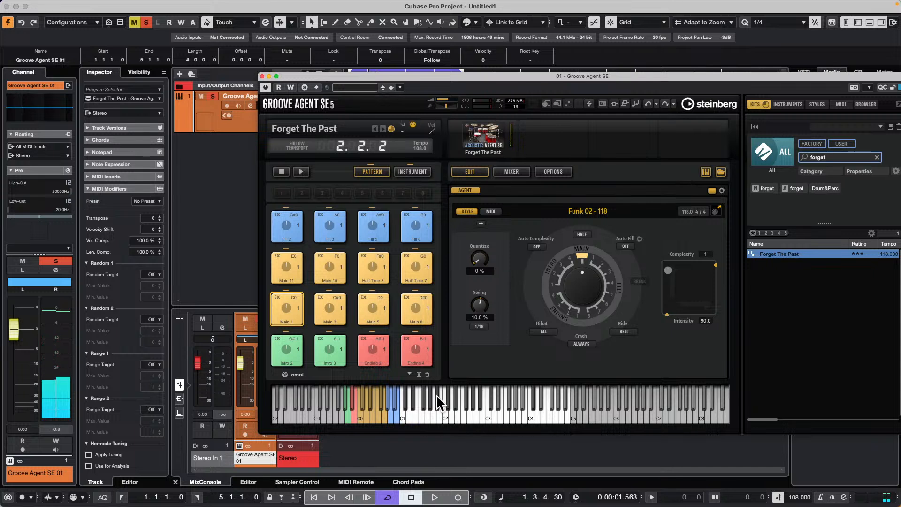
{"action": "left_click", "coordinate": [429, 414]}
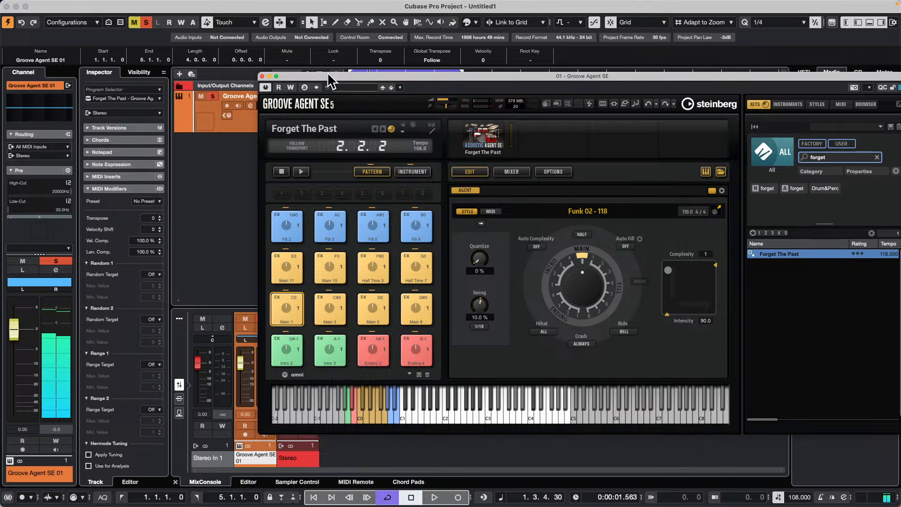
- Raise the Groove Agent track's MIDI transpose to 2 during looped playback
{"action": "left_click_drag", "start_coordinate": [331, 81], "coordinate": [447, 167]}
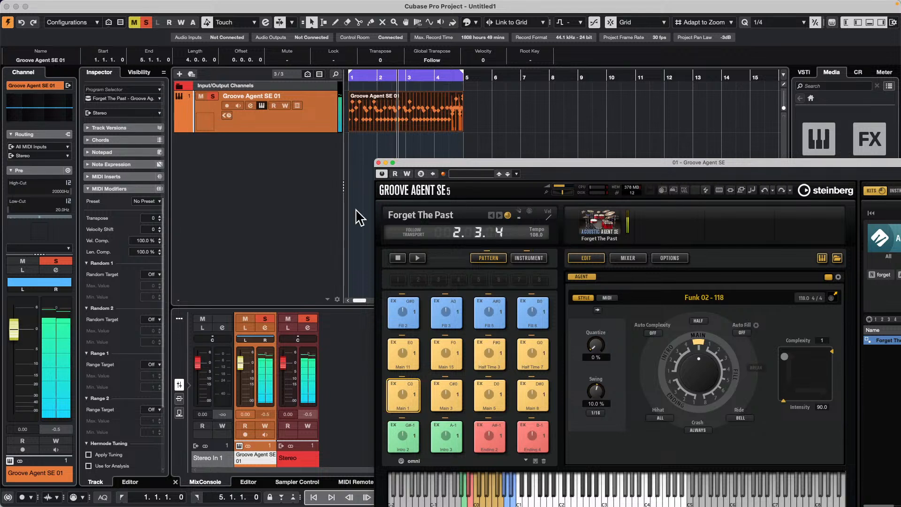
{"action": "left_click", "coordinate": [160, 217]}
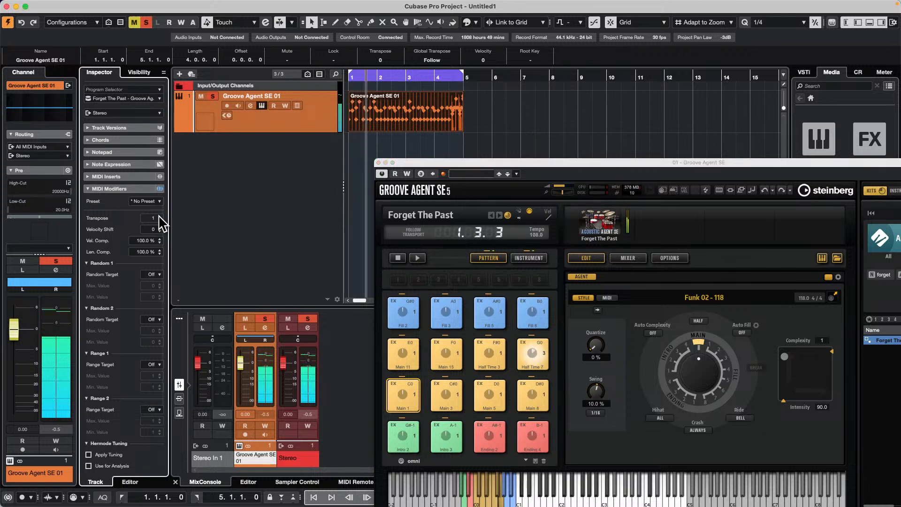
{"action": "left_click", "coordinate": [160, 217]}
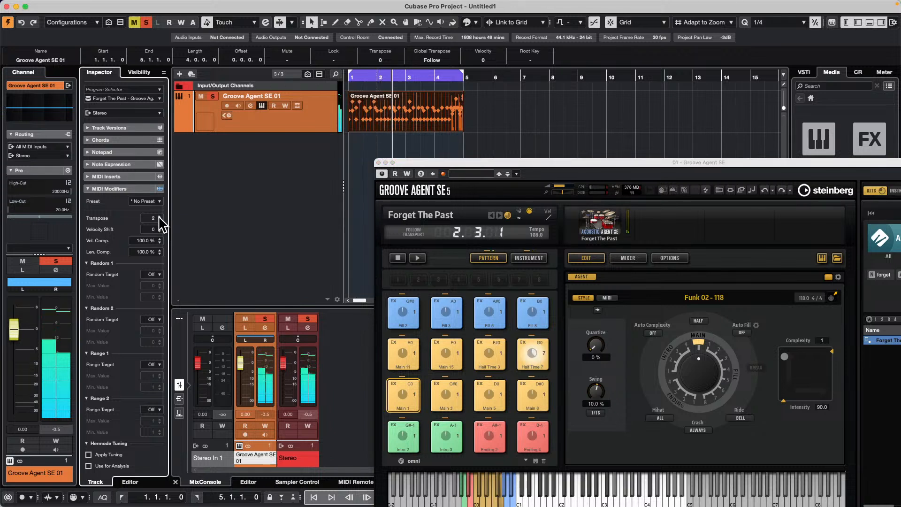
- Open the drum part in the drum editor and narrow the project's track list
{"action": "double_click", "coordinate": [390, 105]}
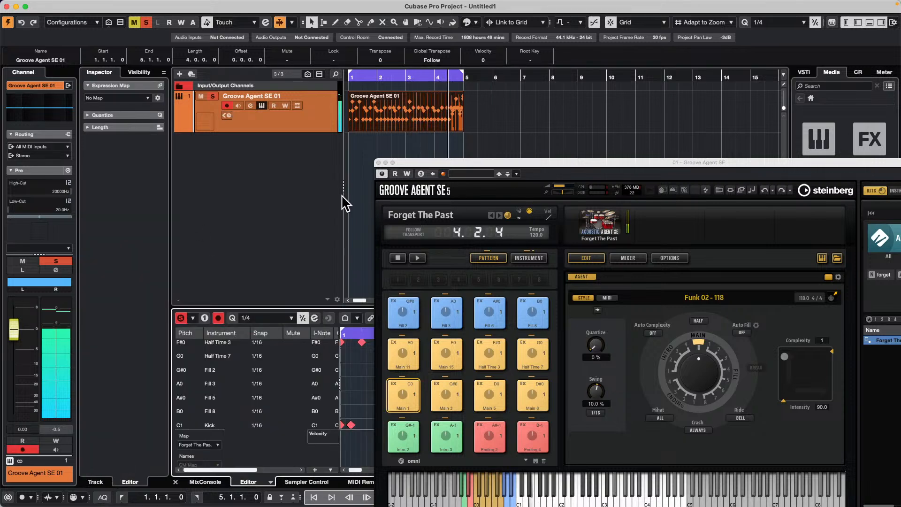
{"action": "left_click_drag", "start_coordinate": [343, 196], "coordinate": [313, 196]}
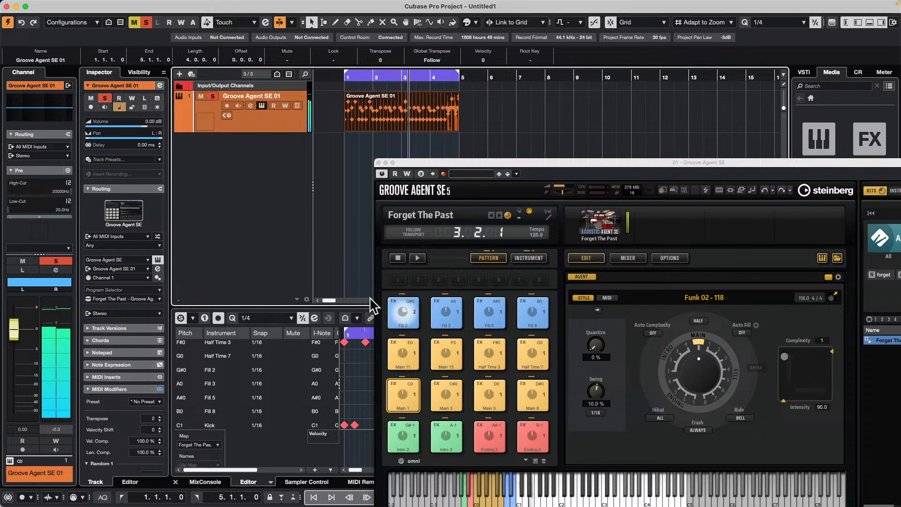
{"action": "left_click", "coordinate": [370, 318]}
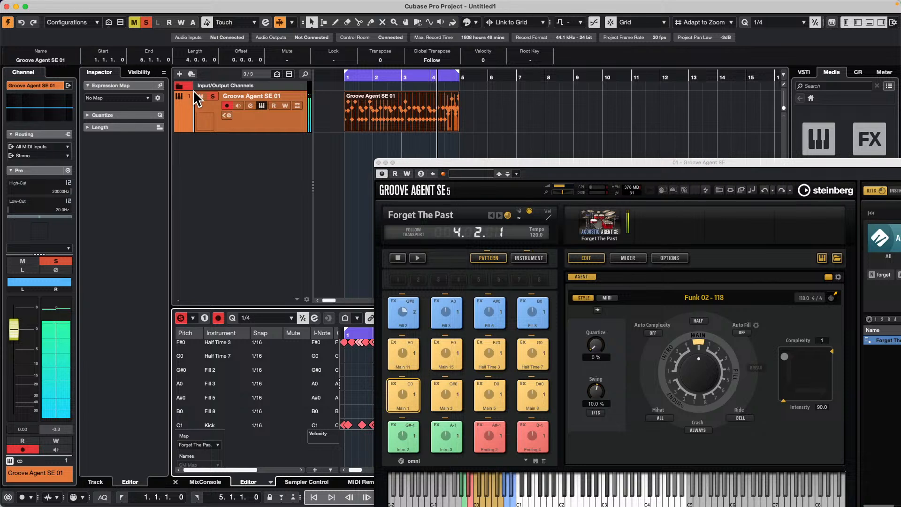
- Select the Groove Agent track and reset its MIDI transpose to 0
{"action": "left_click", "coordinate": [274, 127]}
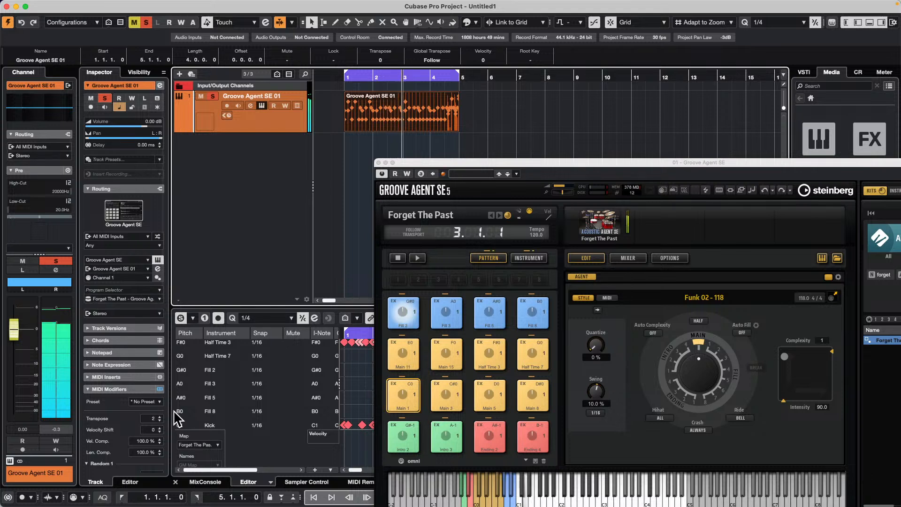
{"action": "left_click", "coordinate": [159, 421]}
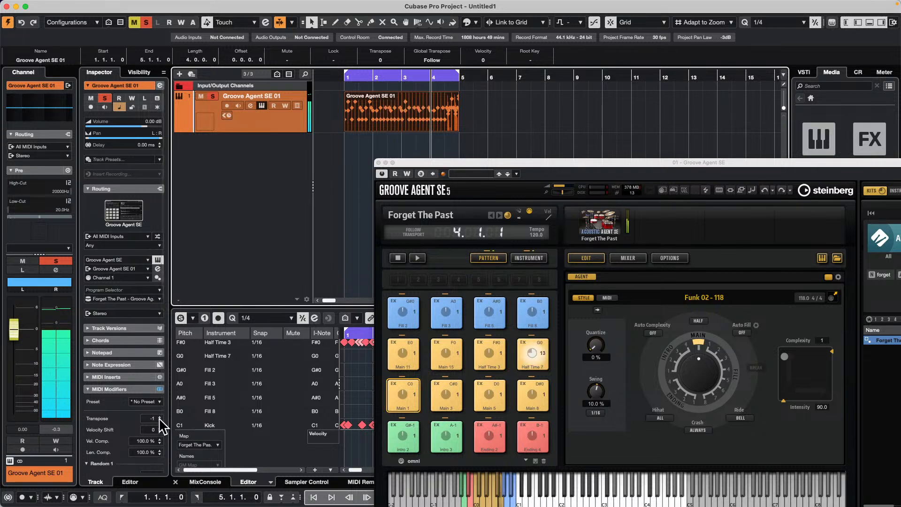
{"action": "left_click", "coordinate": [160, 421]}
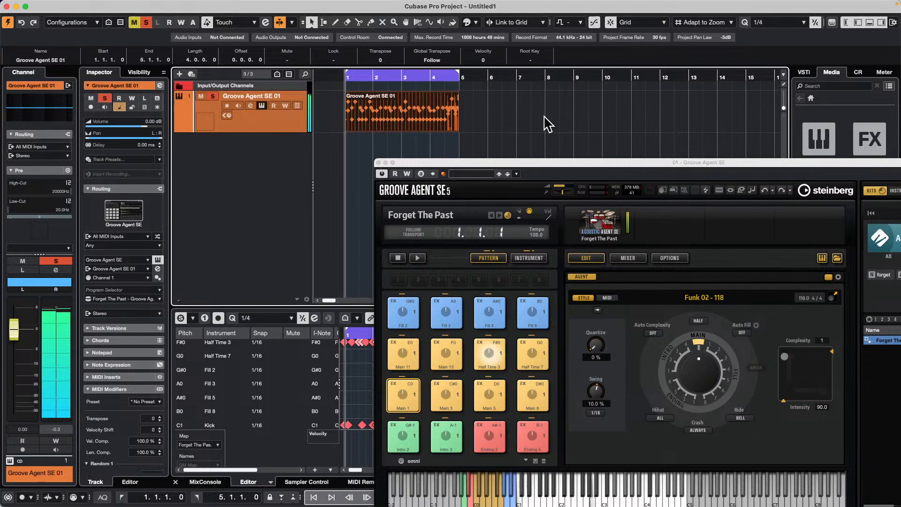
- Switch Groove Agent SE to its instrument pads and adjust the snare's tuning during playback
{"action": "left_click_drag", "start_coordinate": [444, 169], "coordinate": [400, 76]}
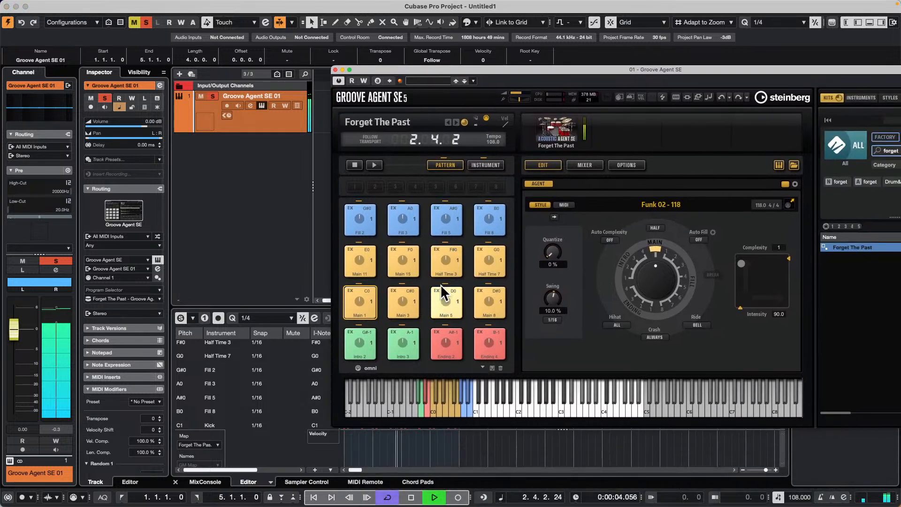
{"action": "left_click", "coordinate": [483, 165]}
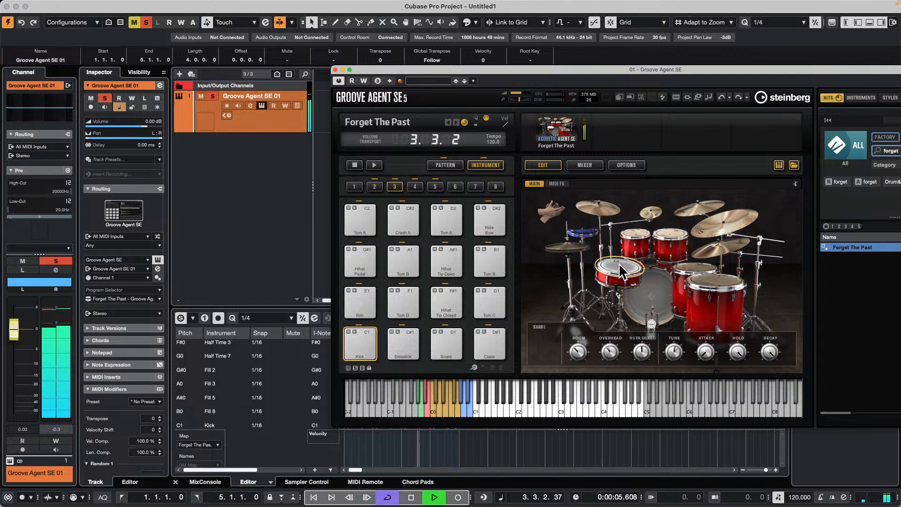
{"action": "left_click_drag", "start_coordinate": [677, 347], "coordinate": [679, 326]}
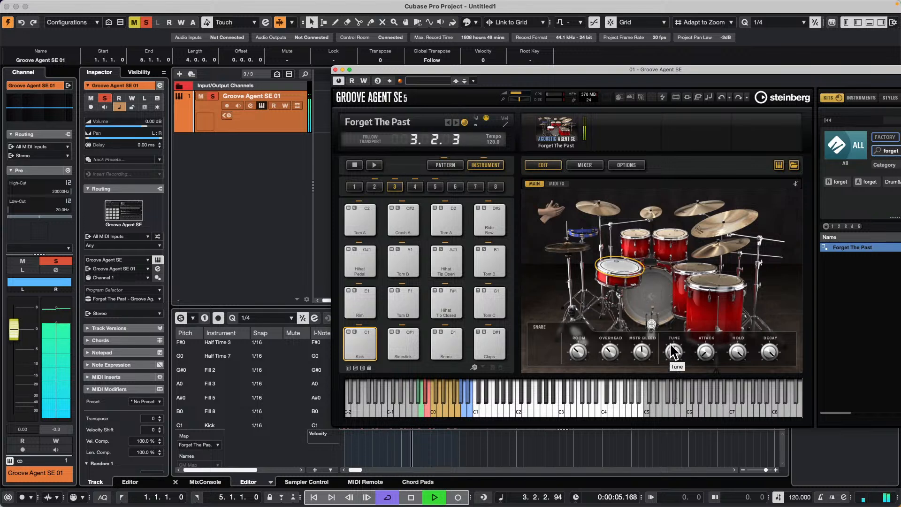
- Display the hi-hat's sound controls, adjust the kick's tuning and stop playback
{"action": "left_click", "coordinate": [569, 256]}
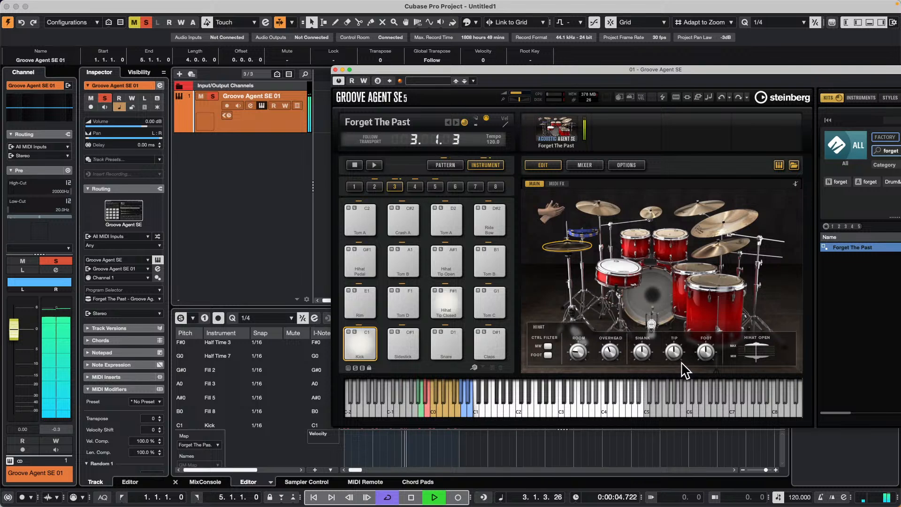
{"action": "left_click", "coordinate": [650, 291]}
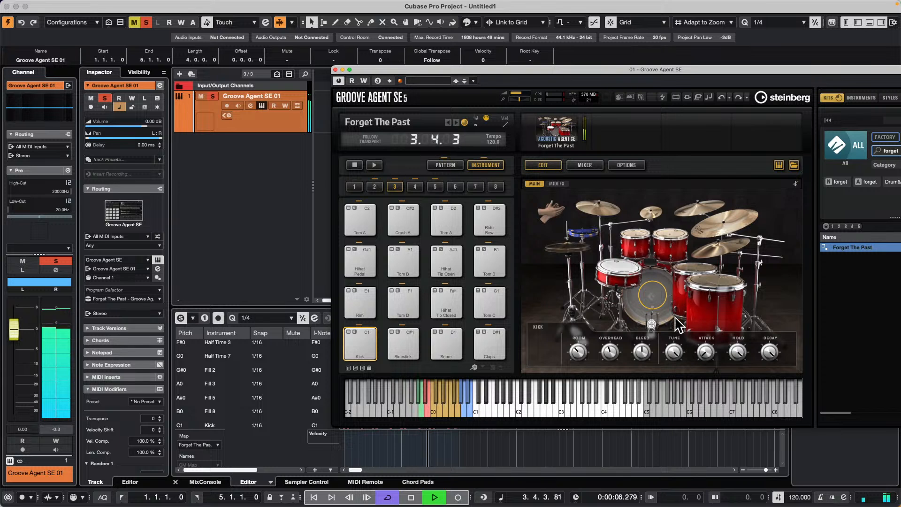
{"action": "left_click_drag", "start_coordinate": [673, 350], "coordinate": [671, 388]}
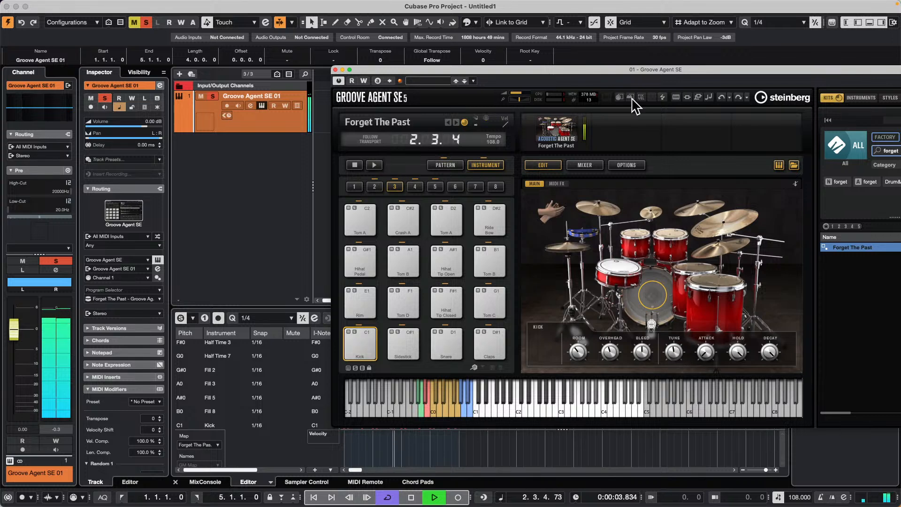
{"action": "key", "text": "space"}
- Select Tom A in the kit view, lower its tuning and audition the drum
{"action": "right_click", "coordinate": [224, 150]}
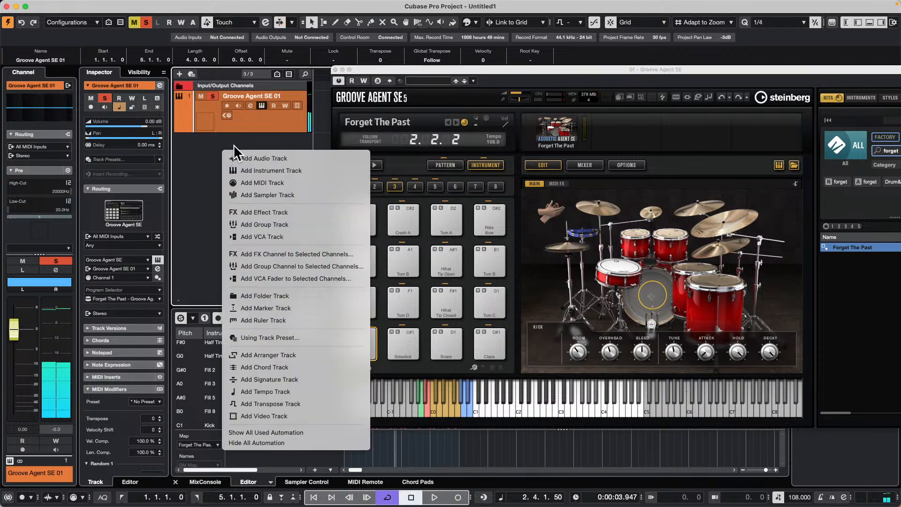
{"action": "left_click", "coordinate": [630, 229]}
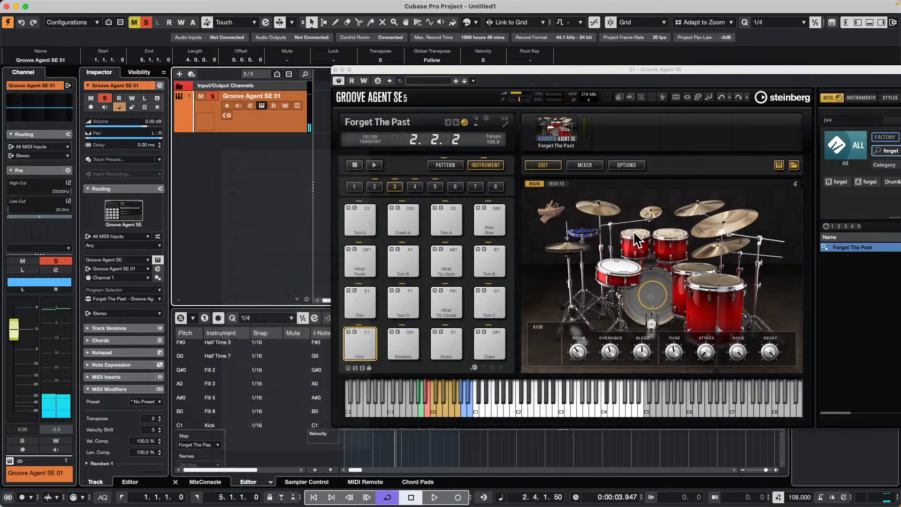
{"action": "left_click", "coordinate": [635, 238]}
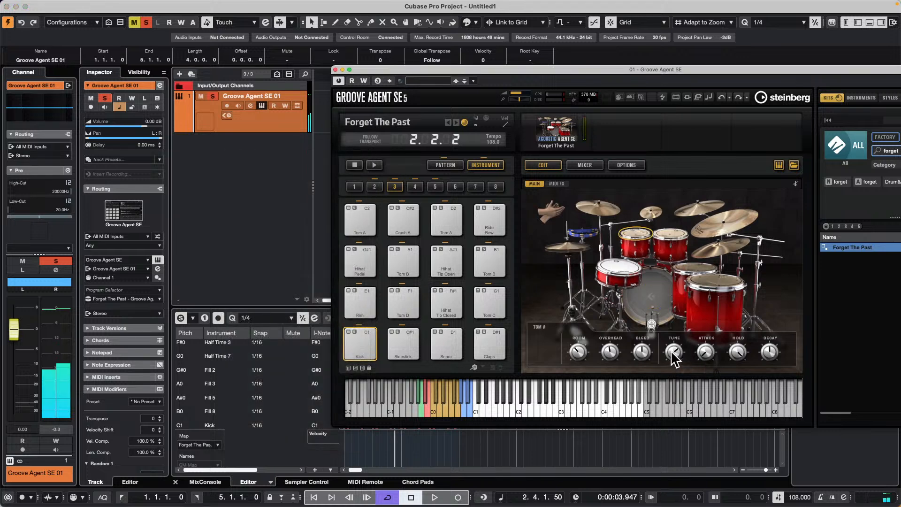
{"action": "left_click", "coordinate": [637, 232]}
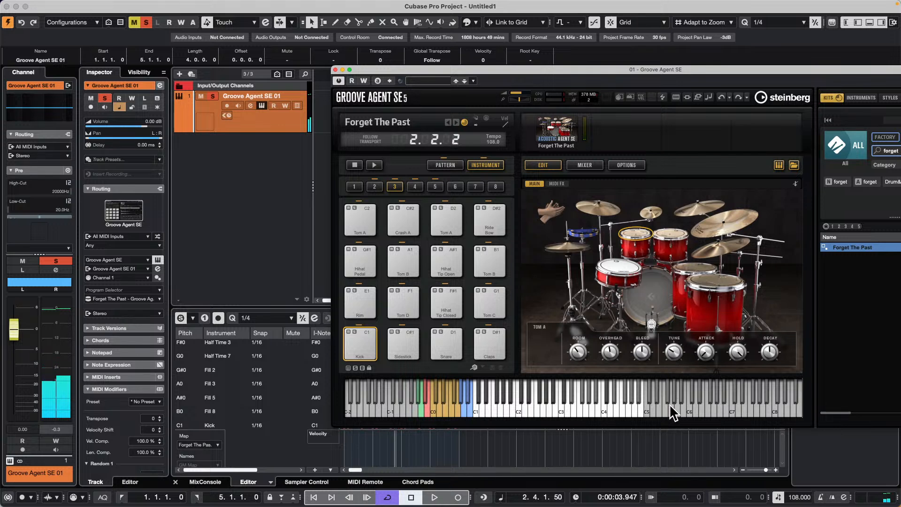
{"action": "left_click", "coordinate": [638, 240]}
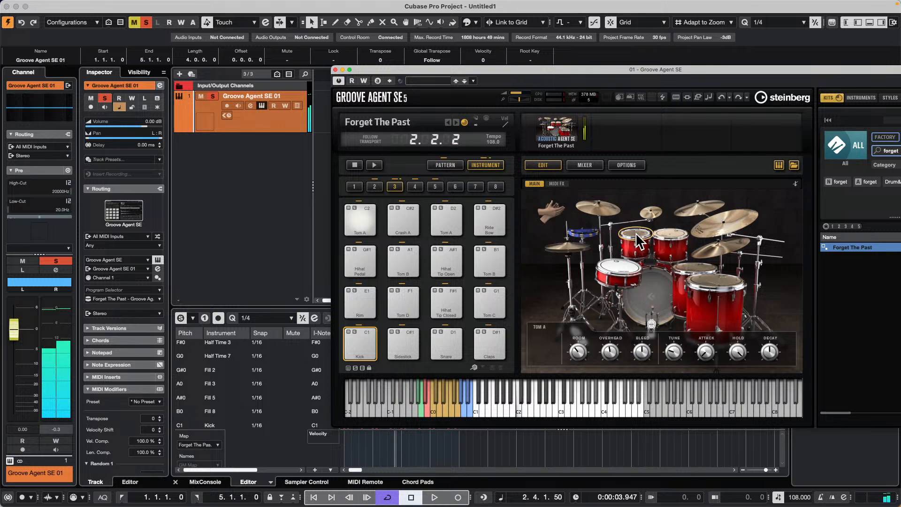
- Audition the remaining toms, Tom B, Tom C and Tom D, in the kit view
{"action": "left_click", "coordinate": [668, 232]}
{"action": "left_click", "coordinate": [685, 262]}
{"action": "left_click", "coordinate": [723, 284]}
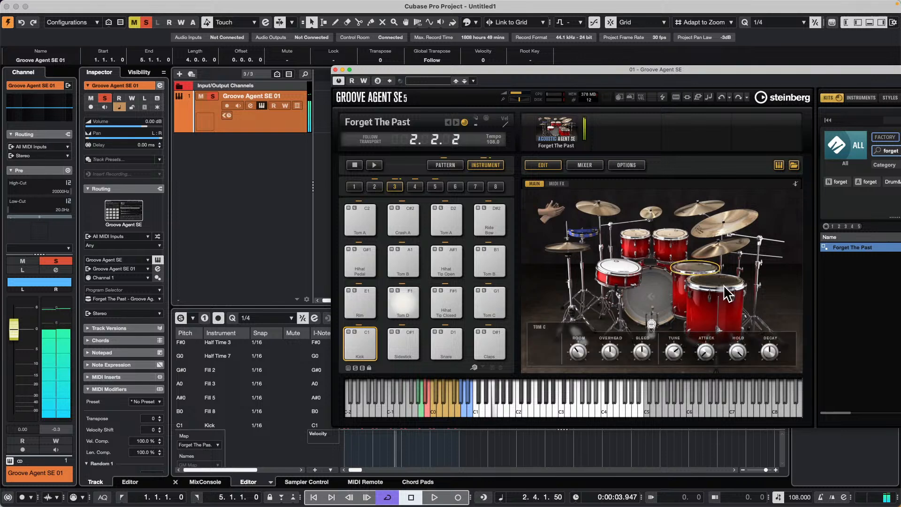
{"action": "left_click", "coordinate": [724, 284]}
{"action": "right_click", "coordinate": [246, 148]}
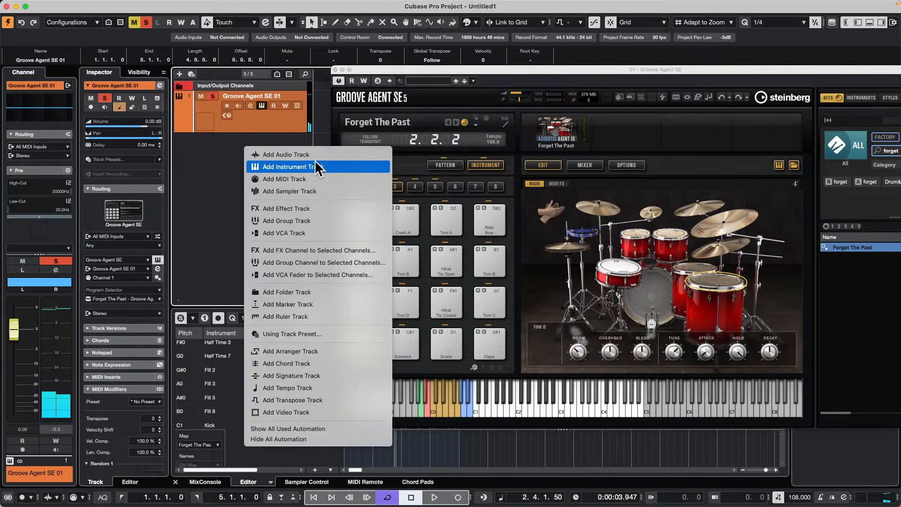
- Move the plug-in window to reveal its browser, search the kits for "urban ballads" and load Urban Ballads Kit 01
{"action": "left_click", "coordinate": [727, 74]}
{"action": "left_click_drag", "start_coordinate": [728, 73], "coordinate": [575, 62]}
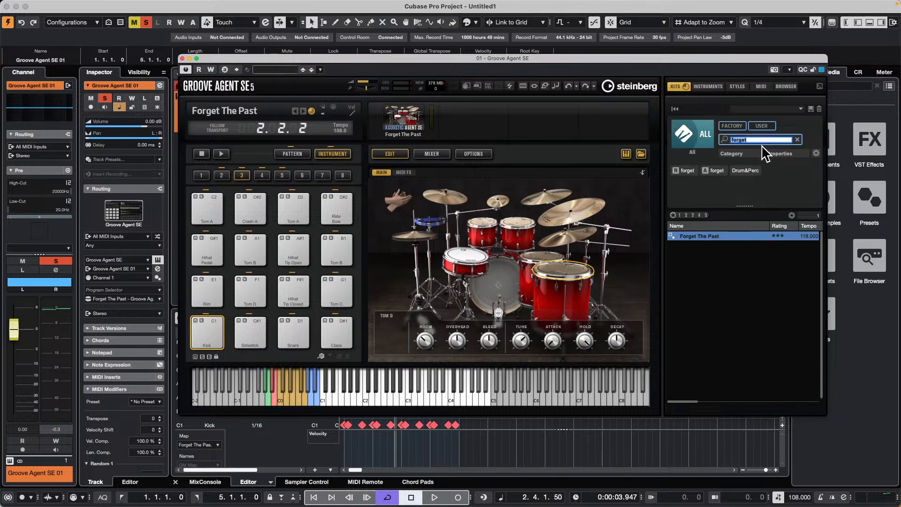
{"action": "type", "text": "urban"}
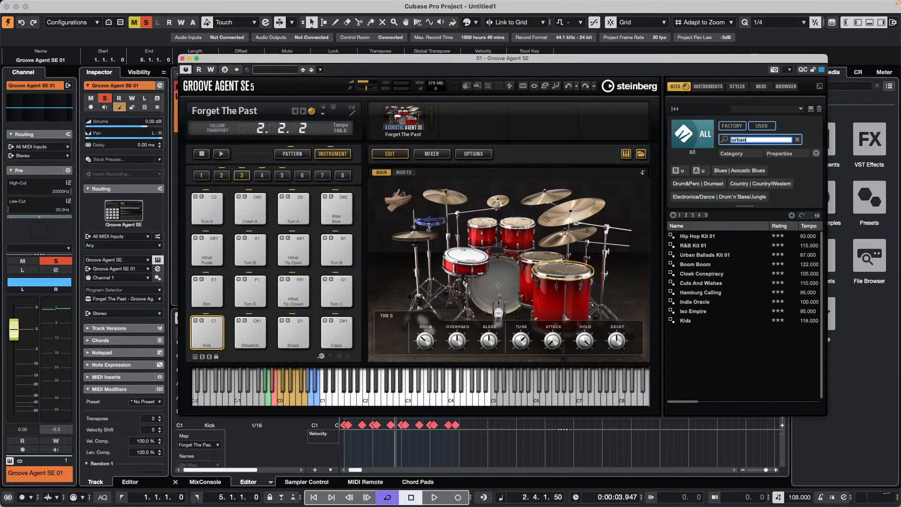
{"action": "type", "text": " ba"}
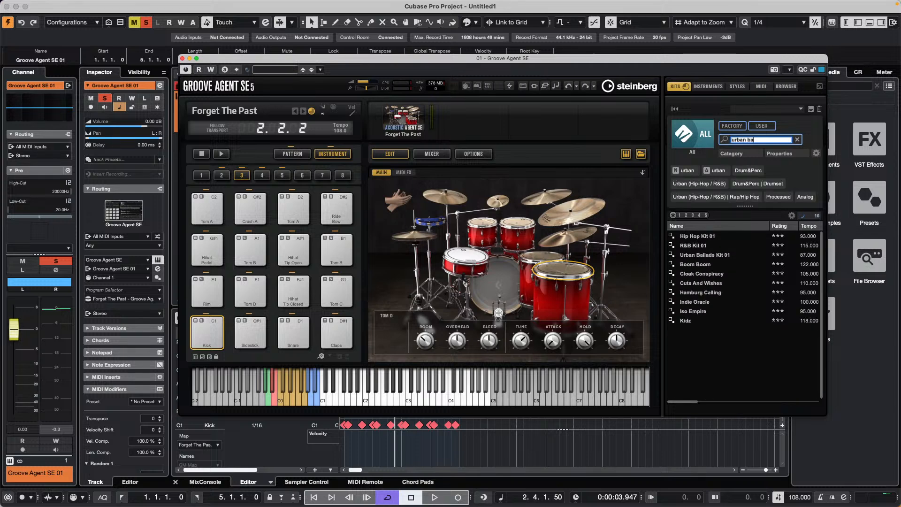
{"action": "type", "text": "llads"}
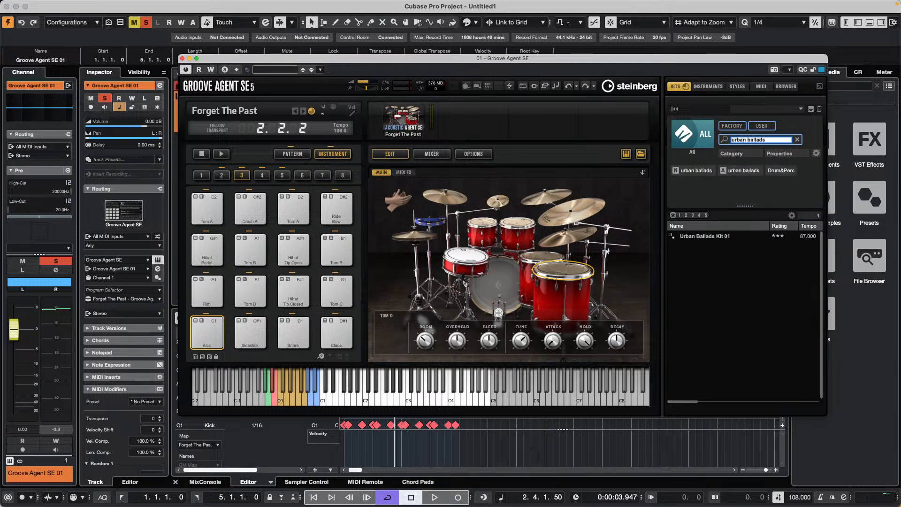
{"action": "double_click", "coordinate": [709, 237]}
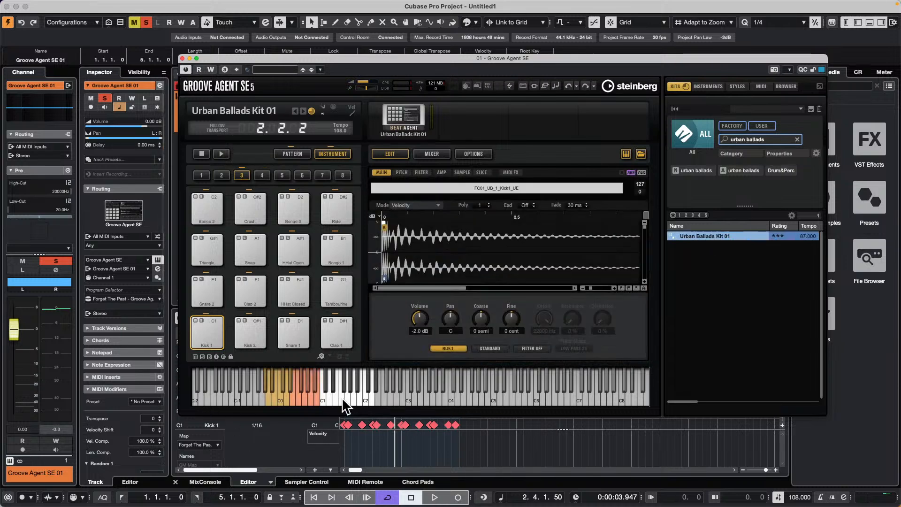
- Audition a few sounds of the newly loaded kit from the plug-in's keyboard
{"action": "left_click", "coordinate": [342, 399]}
{"action": "left_click", "coordinate": [327, 398]}
{"action": "left_click", "coordinate": [324, 399]}
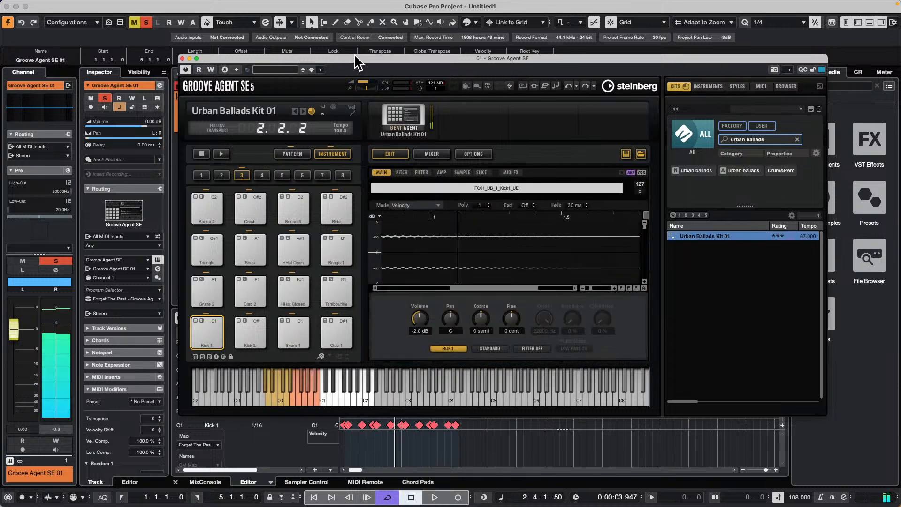
- Reposition the plug-in window, display the Control Room and start playback
{"action": "left_click_drag", "start_coordinate": [354, 55], "coordinate": [332, 34]}
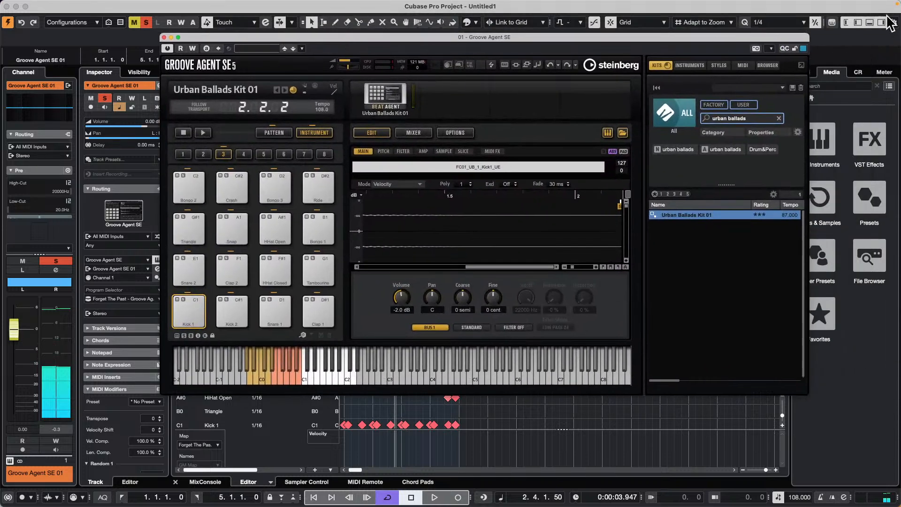
{"action": "left_click", "coordinate": [859, 72]}
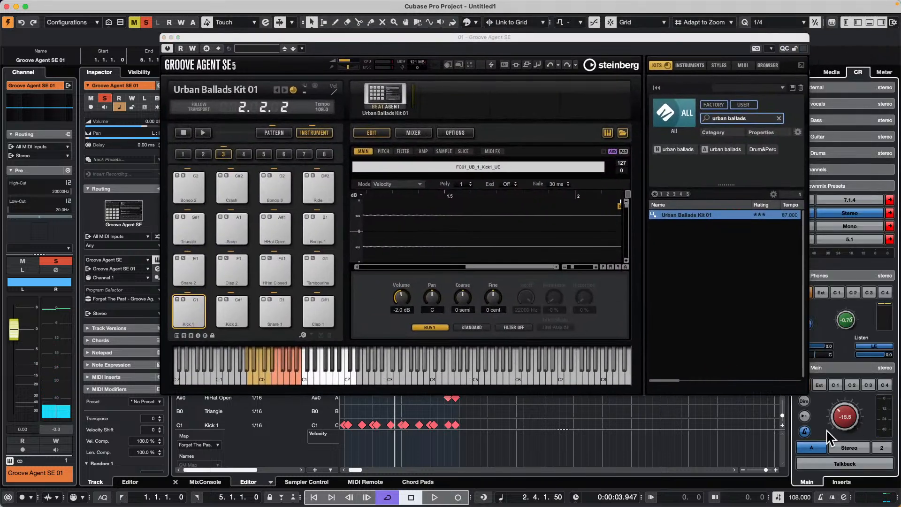
{"action": "key", "text": "space"}
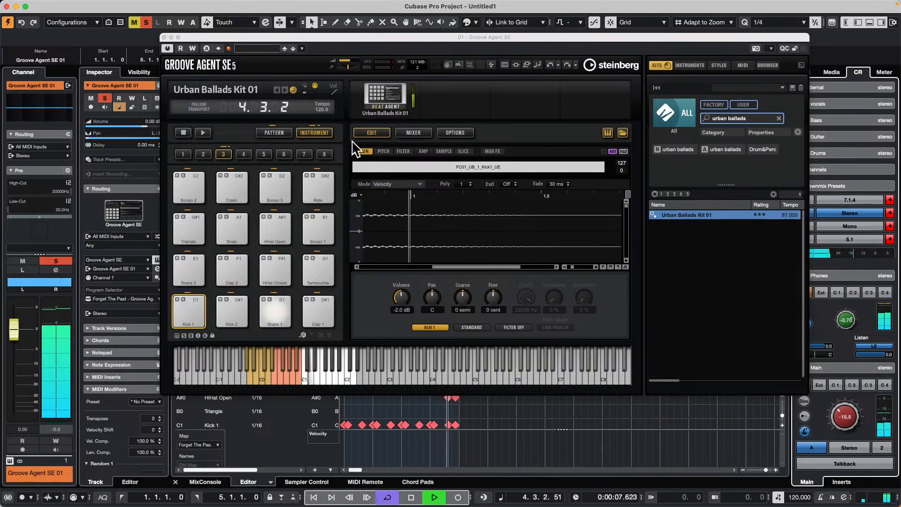
- Glance at the kit's mixer, return to the pad editor and raise Kick 1's coarse tuning to 12, then 11 semitones
{"action": "left_click", "coordinate": [414, 132]}
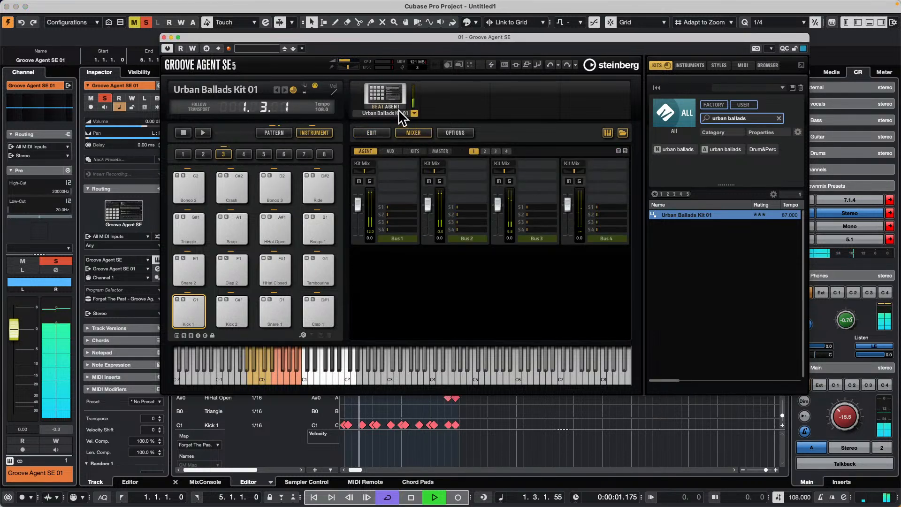
{"action": "left_click", "coordinate": [383, 136]}
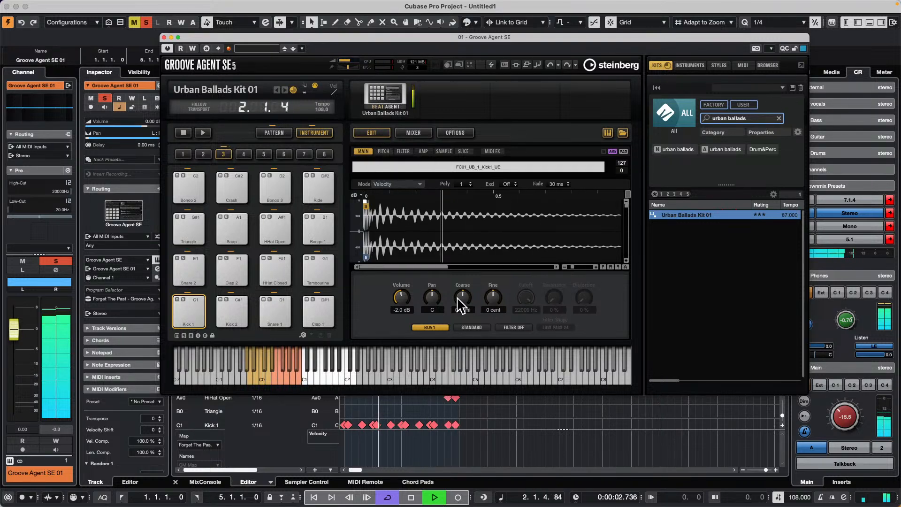
{"action": "left_click_drag", "start_coordinate": [459, 306], "coordinate": [460, 295]}
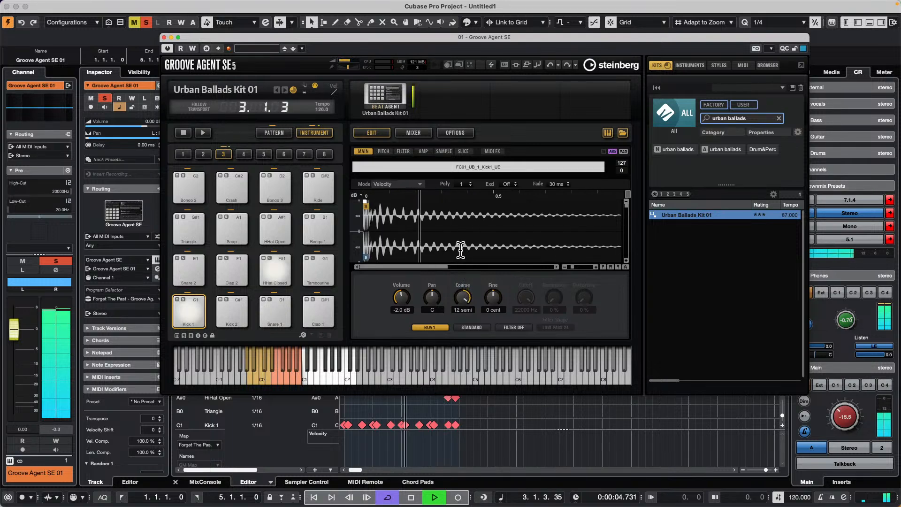
{"action": "left_click_drag", "start_coordinate": [460, 250], "coordinate": [479, 281]}
- Try coarse tunings on Snare 1 and leave it at 0 semitones, and lower Kick 1's coarse tuning to 1 semitone
{"action": "left_click", "coordinate": [281, 319]}
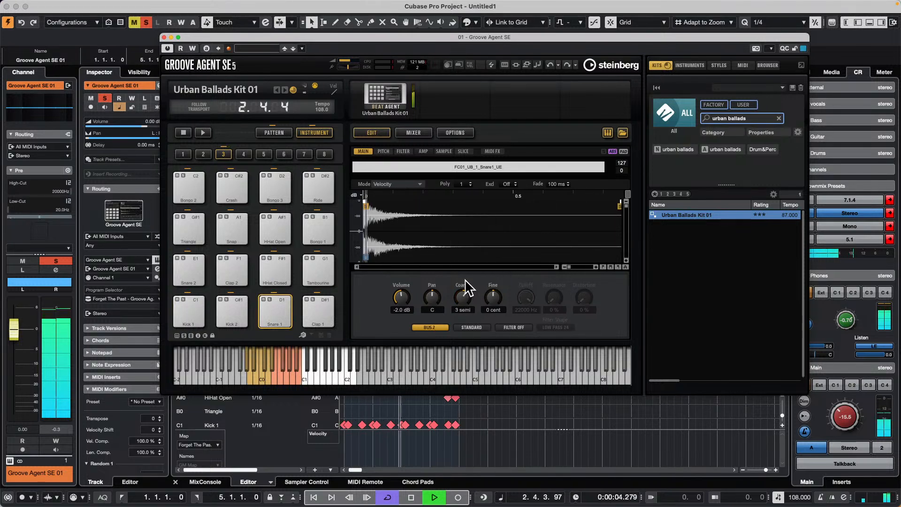
{"action": "left_click_drag", "start_coordinate": [468, 267], "coordinate": [464, 294]}
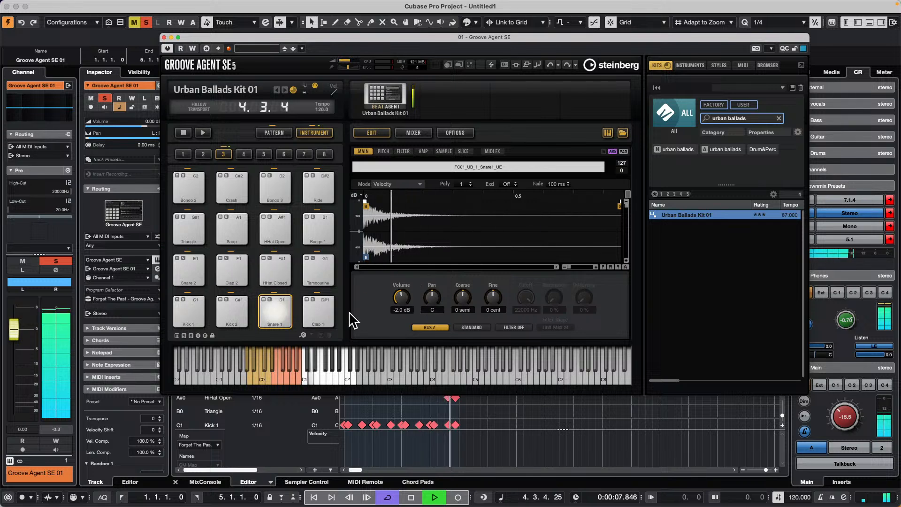
{"action": "left_click", "coordinate": [190, 314]}
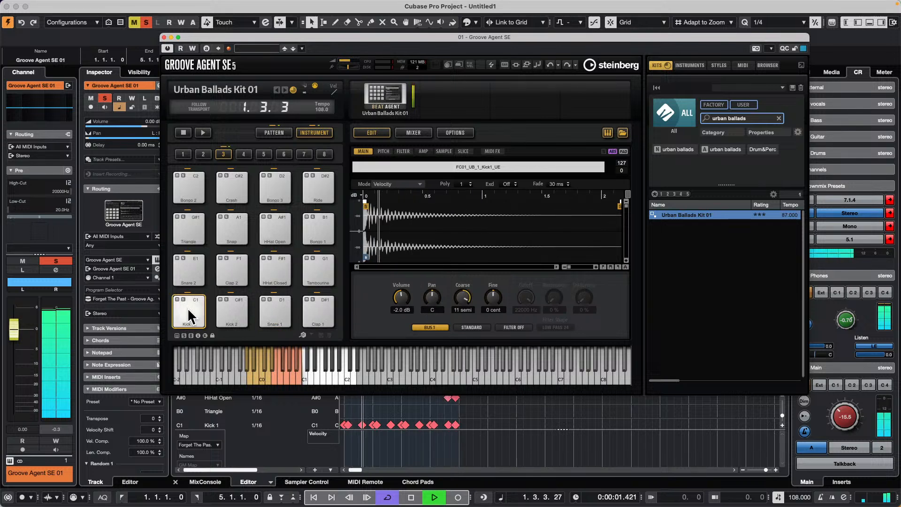
{"action": "left_click_drag", "start_coordinate": [469, 307], "coordinate": [460, 316]}
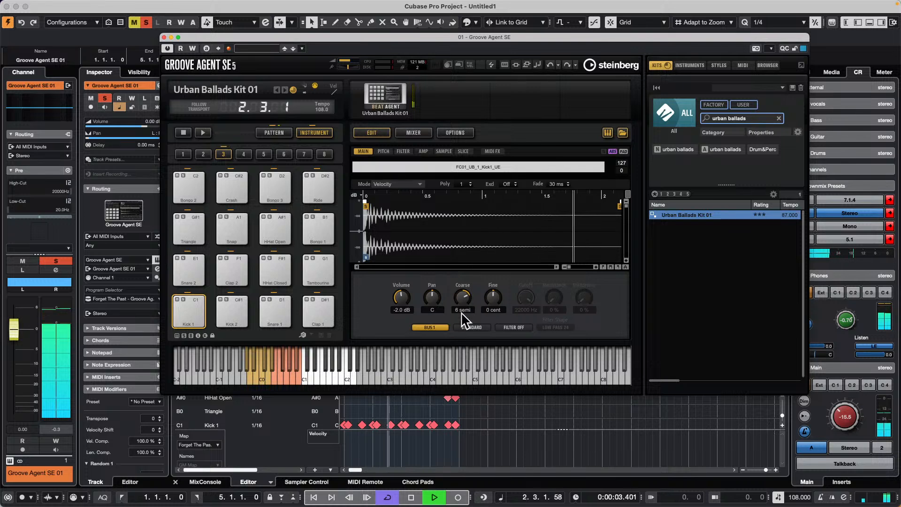
- Show Kick 1's pitch envelope, set the envelope amount to 60 and raise the starting node to 100 %
{"action": "left_click", "coordinate": [384, 151]}
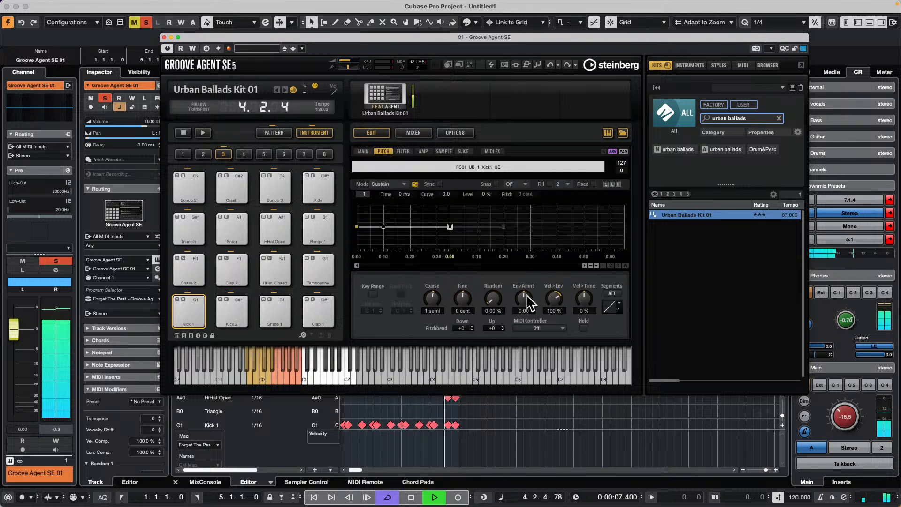
{"action": "left_click_drag", "start_coordinate": [524, 302], "coordinate": [523, 291]}
{"action": "left_click_drag", "start_coordinate": [358, 226], "coordinate": [364, 195]}
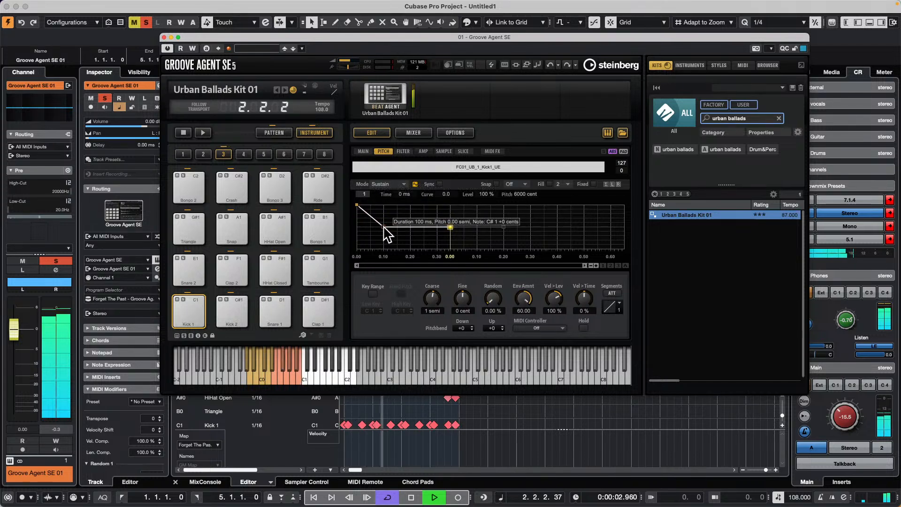
- Reshape the pitch envelope with the start near 2 %, the second node about 40 ms at -74 % and the third about 49 %
{"action": "left_click_drag", "start_coordinate": [381, 228], "coordinate": [369, 243]}
{"action": "left_click_drag", "start_coordinate": [358, 205], "coordinate": [357, 226]}
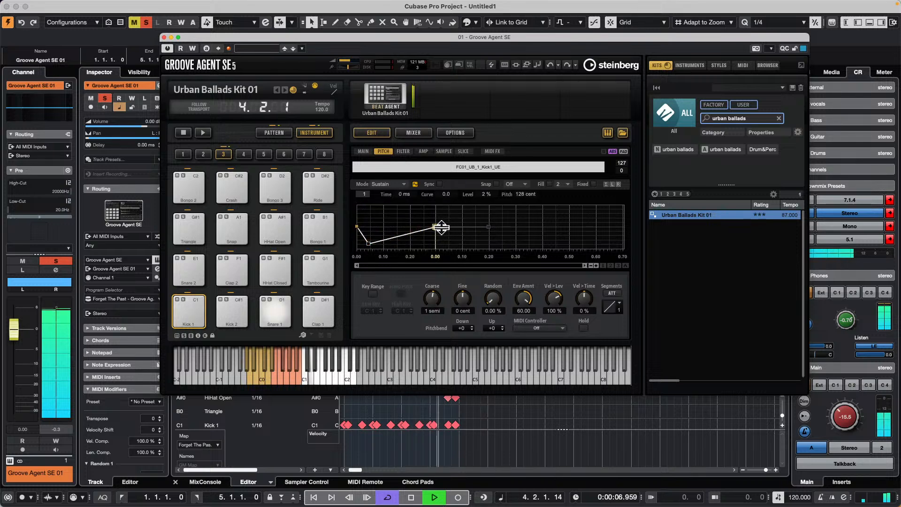
{"action": "left_click_drag", "start_coordinate": [437, 227], "coordinate": [456, 216]}
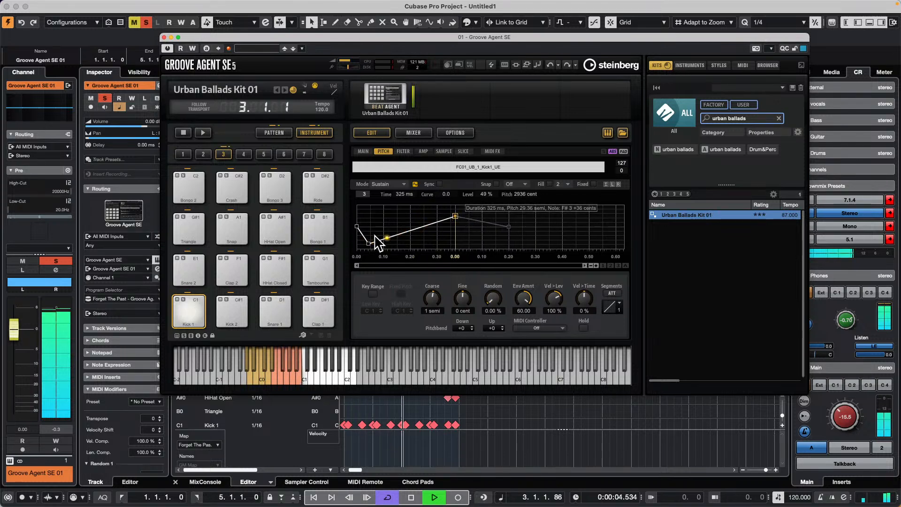
{"action": "mouse_move", "coordinate": [369, 243]}
{"action": "left_mouse_down"}
{"action": "mouse_move", "coordinate": [387, 242]}
{"action": "mouse_move", "coordinate": [368, 244]}
{"action": "left_mouse_up"}
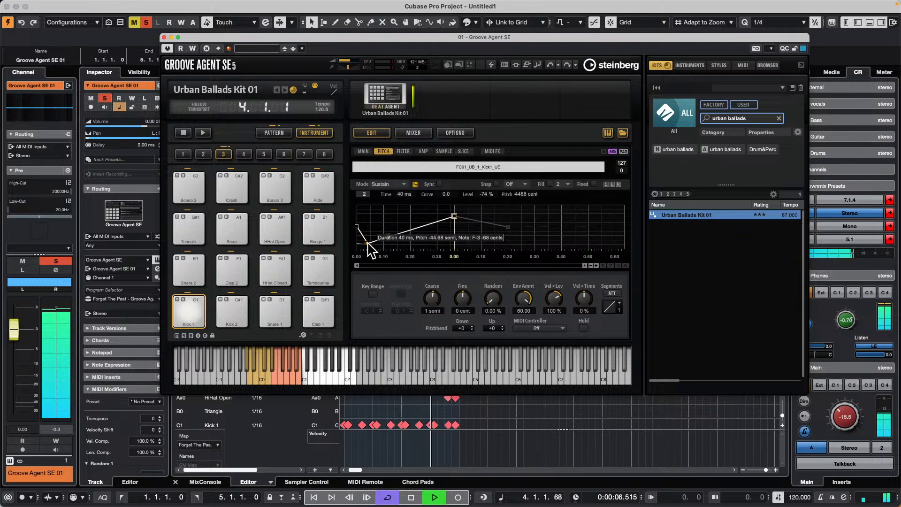
- Add an envelope node at about 93 ms and -28 %, lower the sustain node with a curved segment between them, and stop playback
{"action": "double_click", "coordinate": [404, 232]}
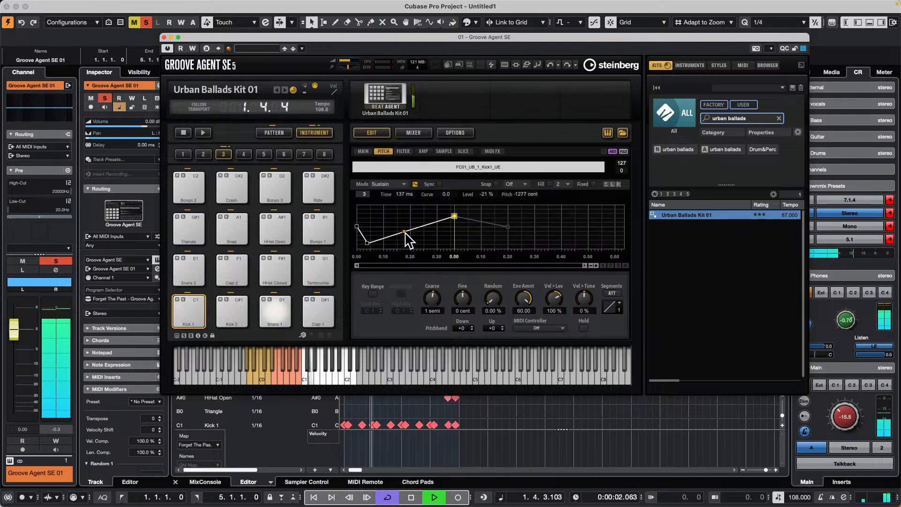
{"action": "left_click_drag", "start_coordinate": [404, 231], "coordinate": [438, 245]}
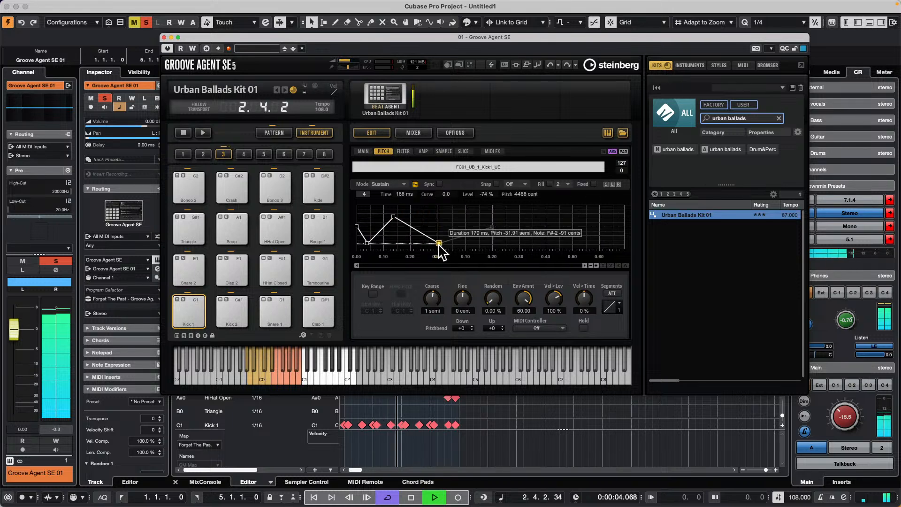
{"action": "mouse_move", "coordinate": [395, 223]}
{"action": "left_mouse_down"}
{"action": "mouse_move", "coordinate": [395, 235]}
{"action": "mouse_move", "coordinate": [392, 216]}
{"action": "mouse_move", "coordinate": [393, 234]}
{"action": "left_mouse_up"}
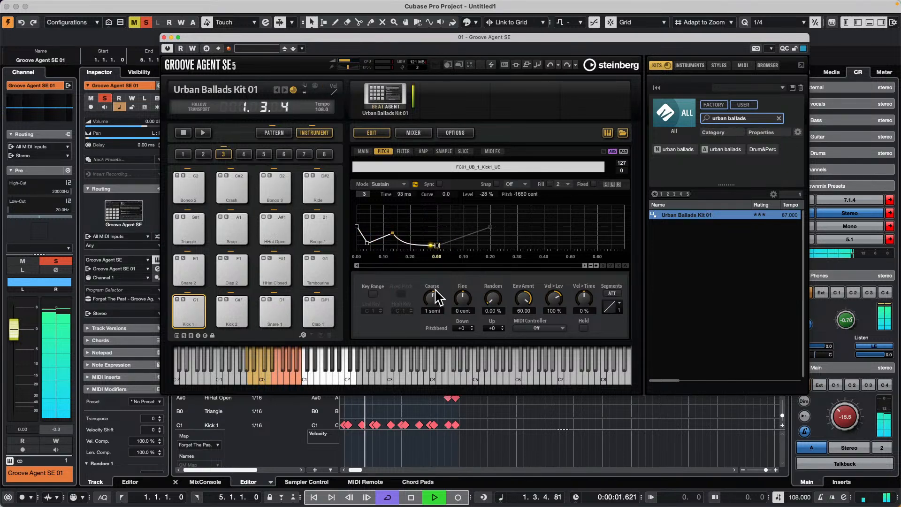
{"action": "key", "text": "space"}
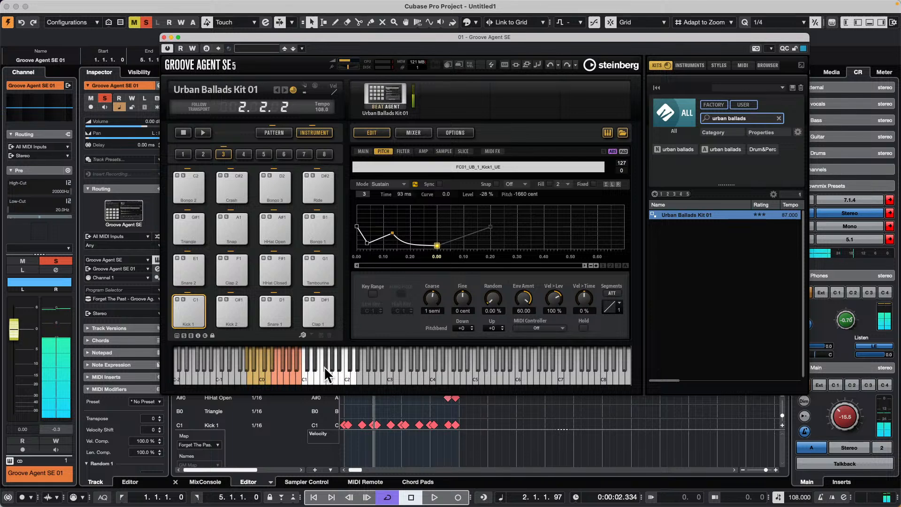
- Audition several kit sounds from the keyboard and the Bongo 3 pad, and move the plug-in window clear of the track list
{"action": "left_click", "coordinate": [323, 368]}
{"action": "left_click", "coordinate": [316, 374]}
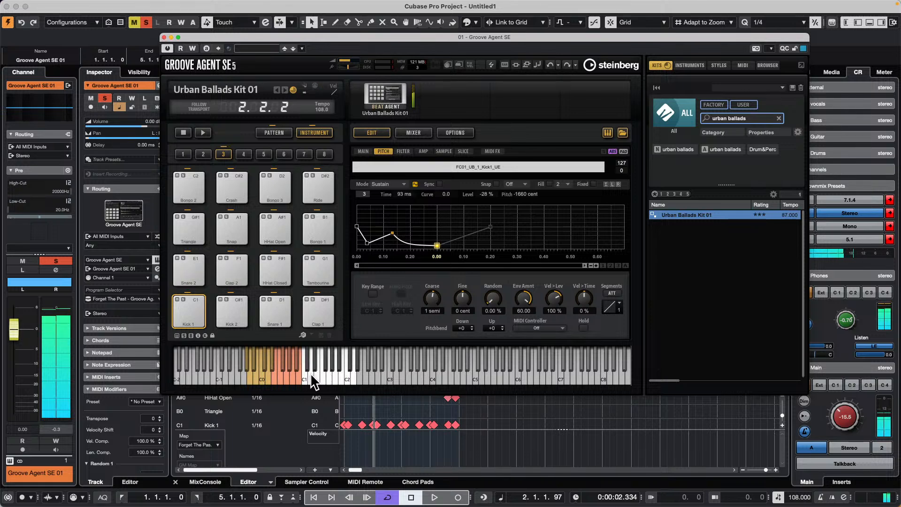
{"action": "left_click", "coordinate": [308, 382]}
{"action": "left_click", "coordinate": [270, 186]}
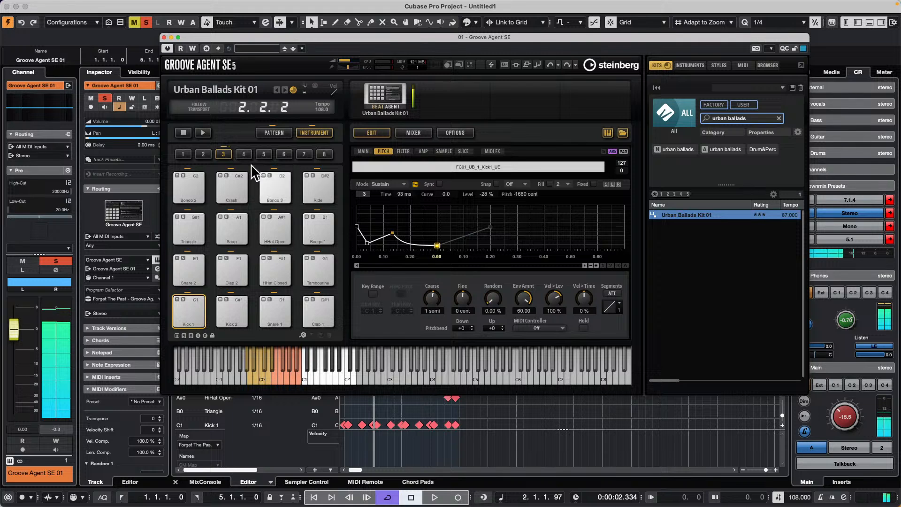
{"action": "left_click_drag", "start_coordinate": [282, 36], "coordinate": [499, 39]}
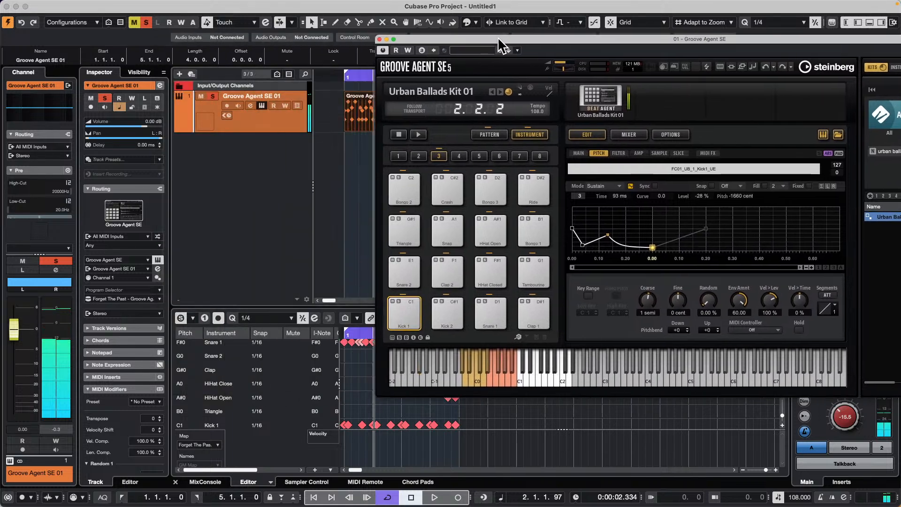
- Close the plug-in window, fill the Bongo 2 lane with 1/16 notes from bar 1 past bar 5, and draw varying velocities
{"action": "left_click", "coordinate": [379, 39]}
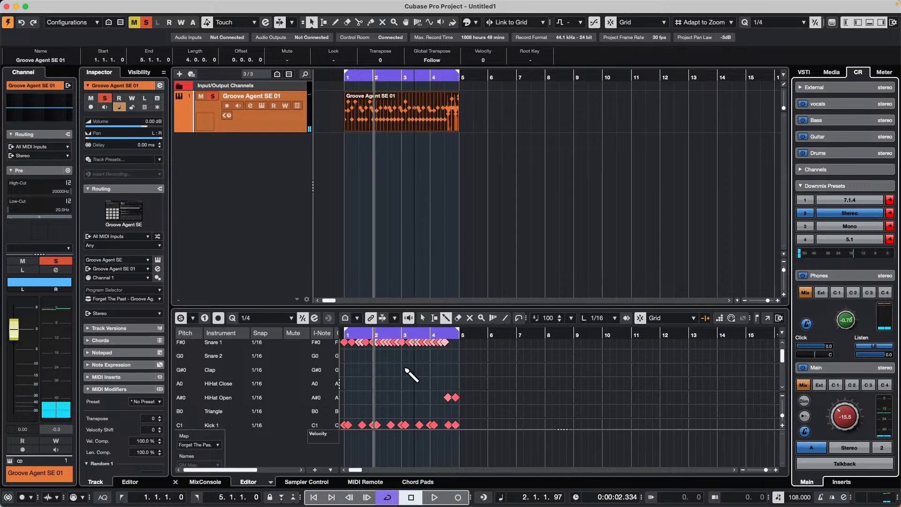
{"action": "scroll", "coordinate": [402, 376], "scroll_direction": "down", "scroll_amount": 5}
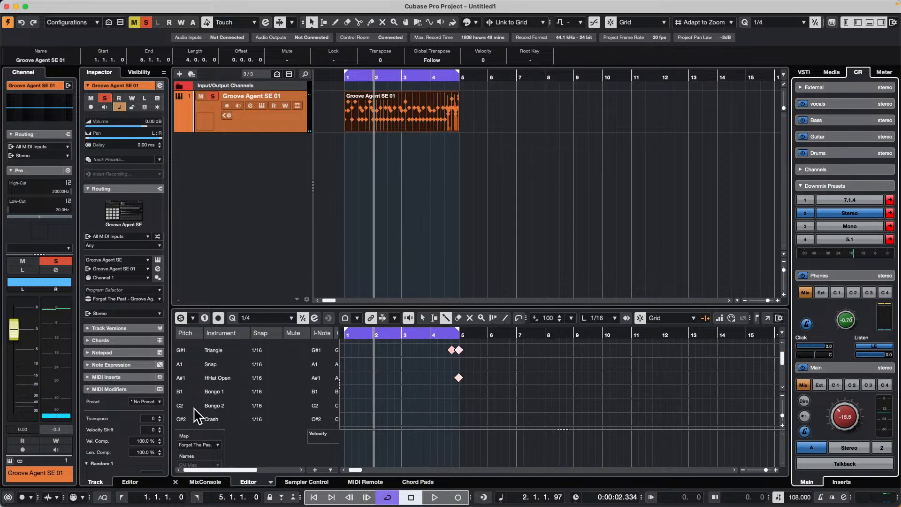
{"action": "left_click", "coordinate": [227, 407]}
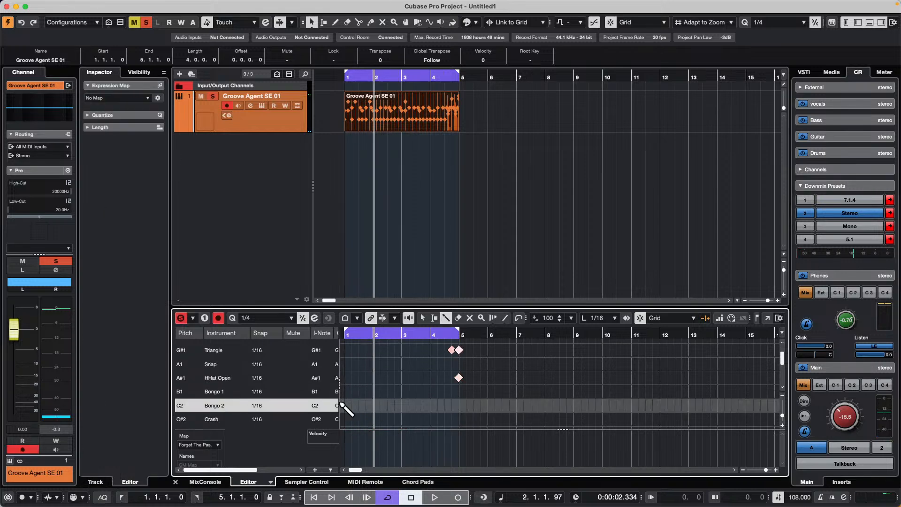
{"action": "left_click_drag", "start_coordinate": [342, 405], "coordinate": [475, 405]}
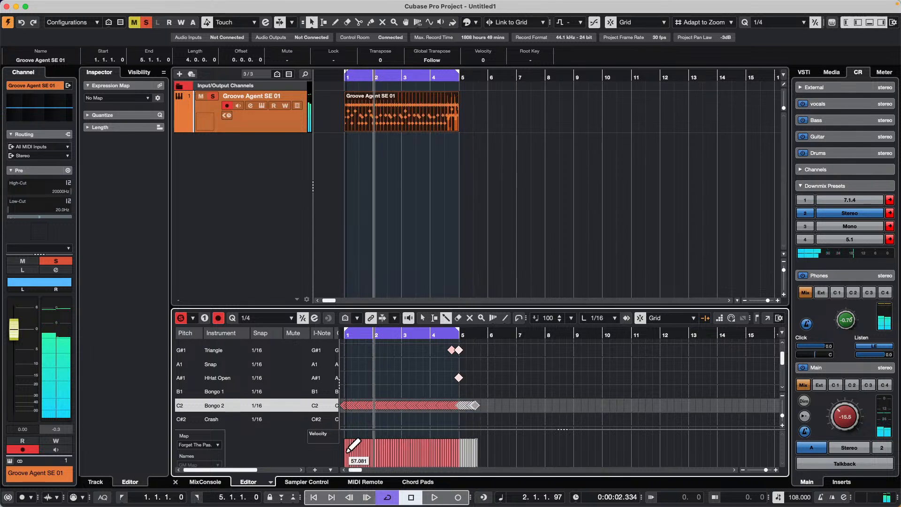
{"action": "mouse_move", "coordinate": [348, 451]}
{"action": "left_mouse_down"}
{"action": "mouse_move", "coordinate": [359, 457]}
{"action": "mouse_move", "coordinate": [410, 443]}
{"action": "mouse_move", "coordinate": [453, 453]}
{"action": "mouse_move", "coordinate": [488, 439]}
{"action": "left_mouse_up"}
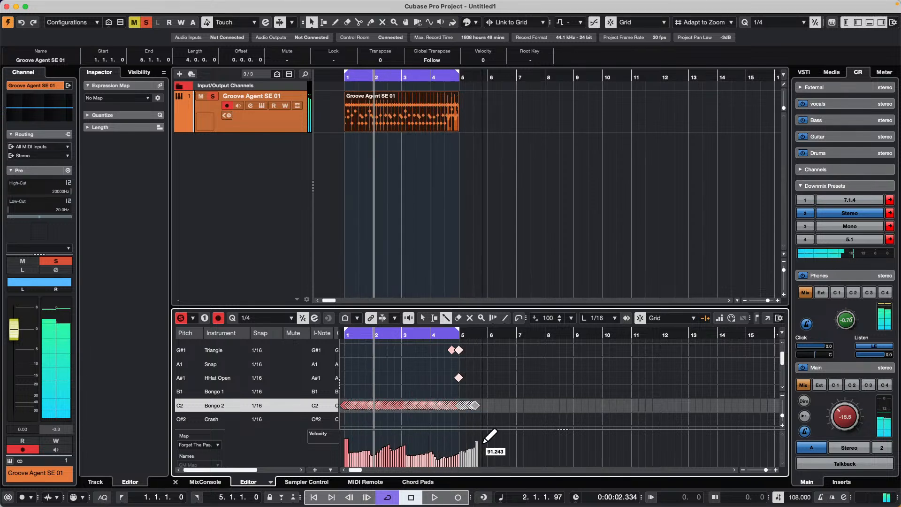
- Open the part in a separate Drum Editor window, select the Bongo 2 row and enlarge the velocity lane
{"action": "left_click", "coordinate": [777, 319]}
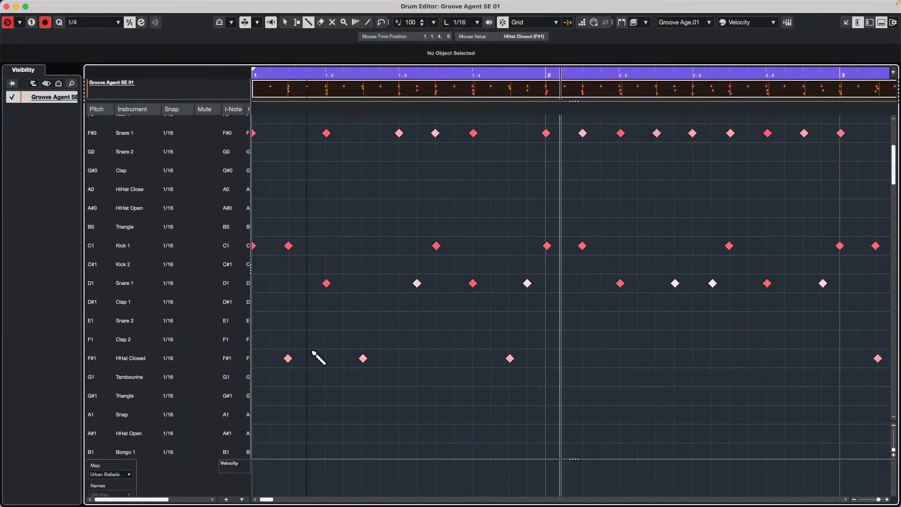
{"action": "scroll", "coordinate": [329, 348], "scroll_direction": "down", "scroll_amount": 10}
{"action": "left_click", "coordinate": [131, 142]}
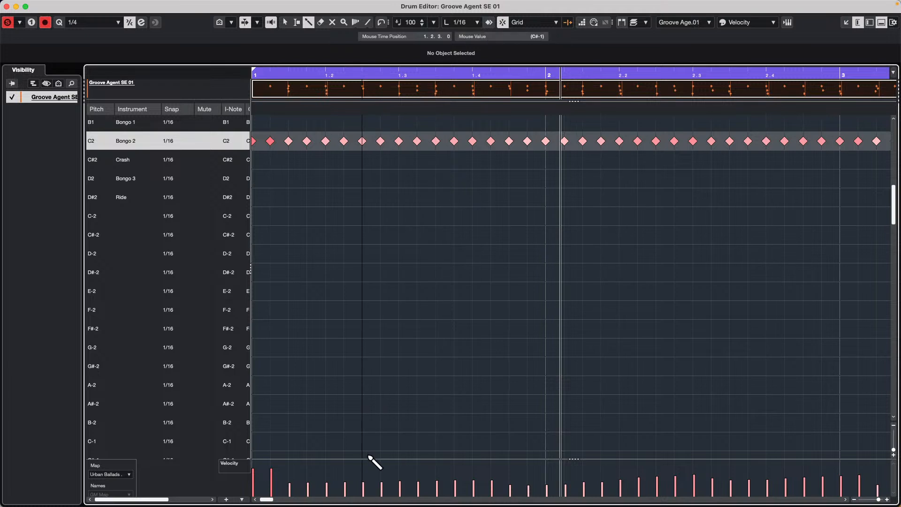
{"action": "left_click_drag", "start_coordinate": [368, 459], "coordinate": [368, 326]}
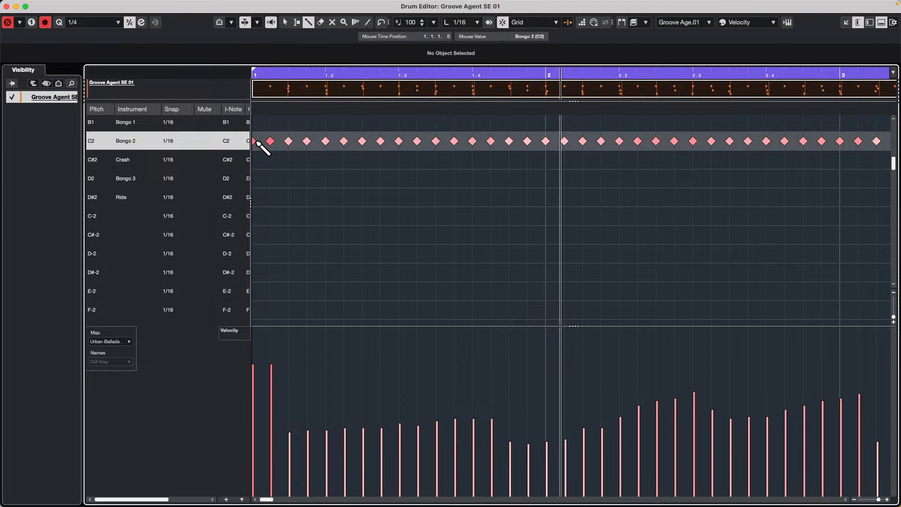
- Select all the Bongo 2 notes and set their velocity to 100
{"action": "right_click", "coordinate": [260, 155]}
{"action": "left_click", "coordinate": [264, 158]}
{"action": "key", "text": "super+a"}
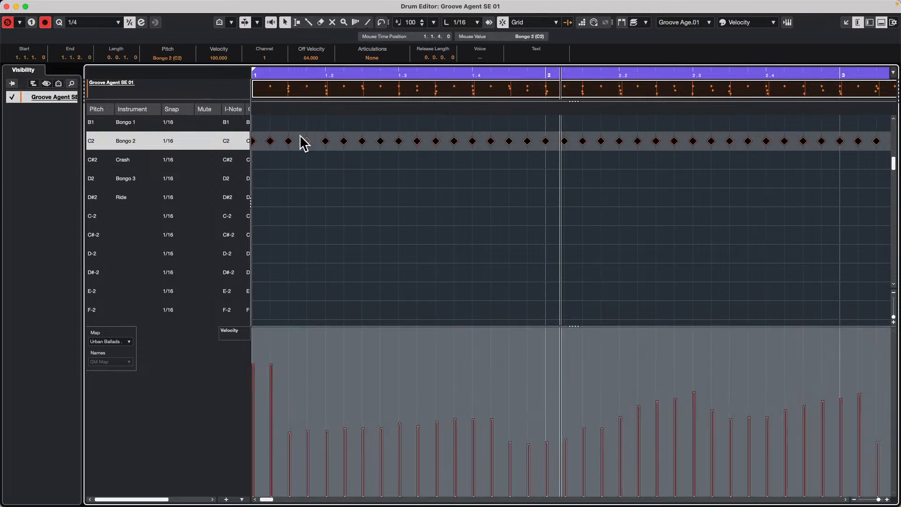
{"action": "left_click", "coordinate": [223, 59]}
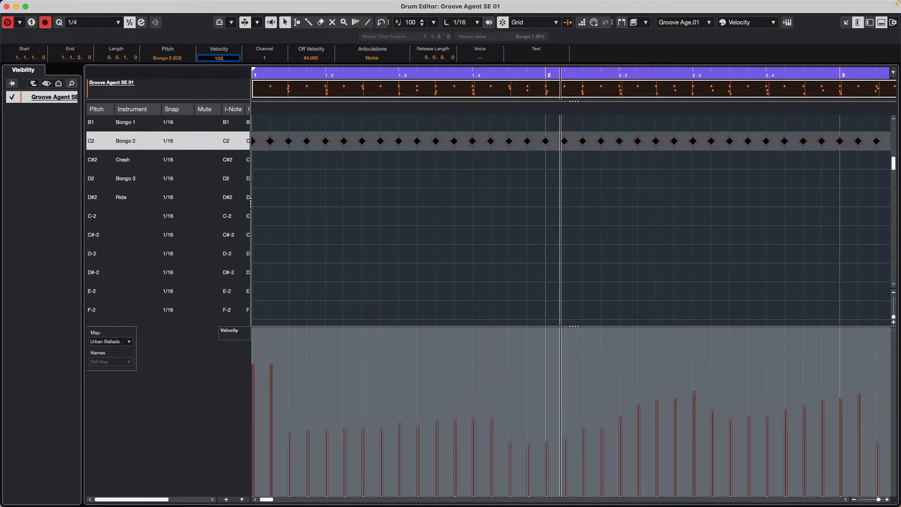
{"action": "key", "text": "Return"}
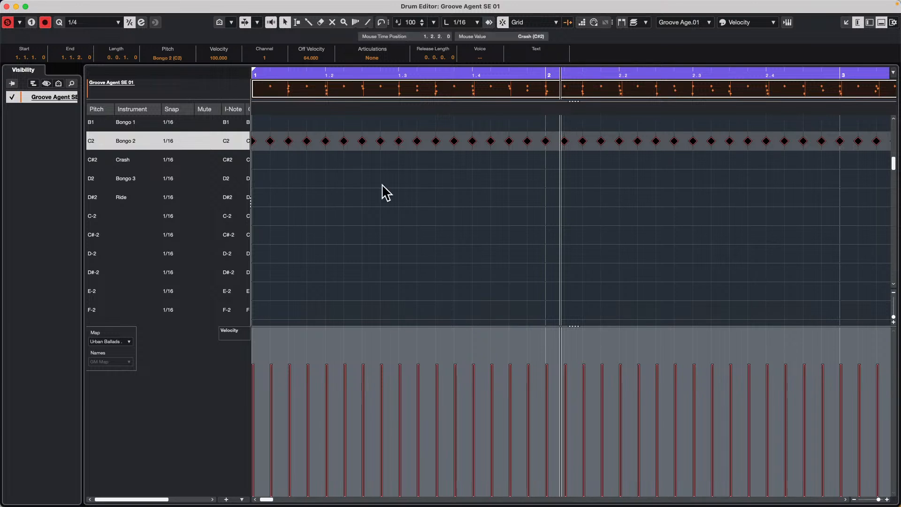
{"action": "left_click", "coordinate": [441, 261]}
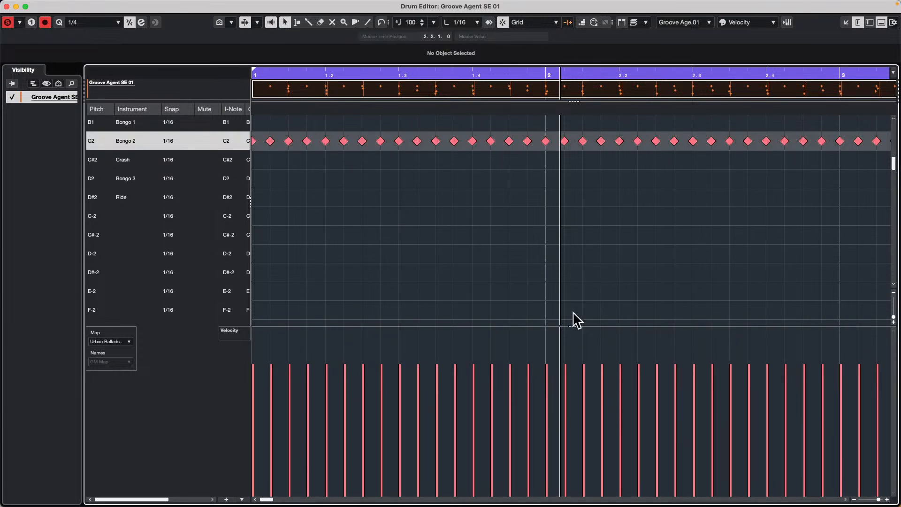
- Close the Drum Editor, add a MIDI track and move the Groove Agent SE 01 part onto it at bar 1
{"action": "mouse_move", "coordinate": [14, 3]}
{"action": "left_click", "coordinate": [7, 6]}
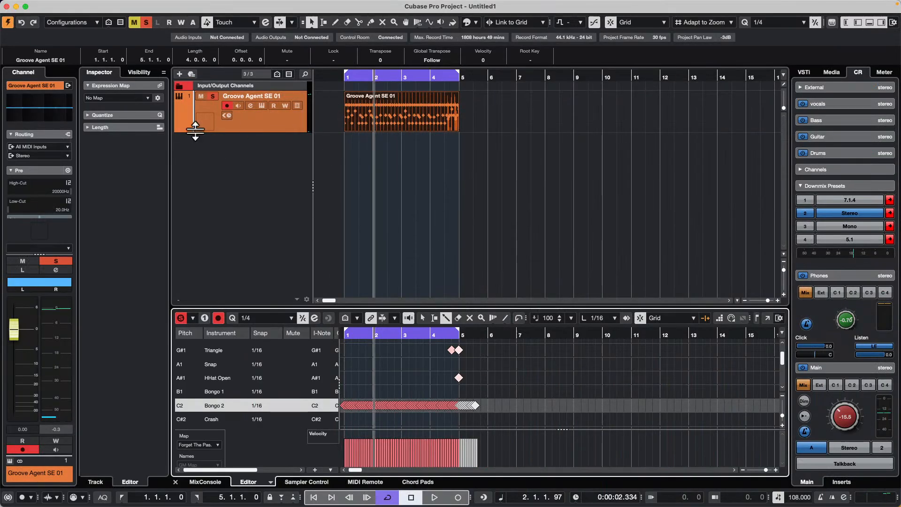
{"action": "right_click", "coordinate": [228, 145]}
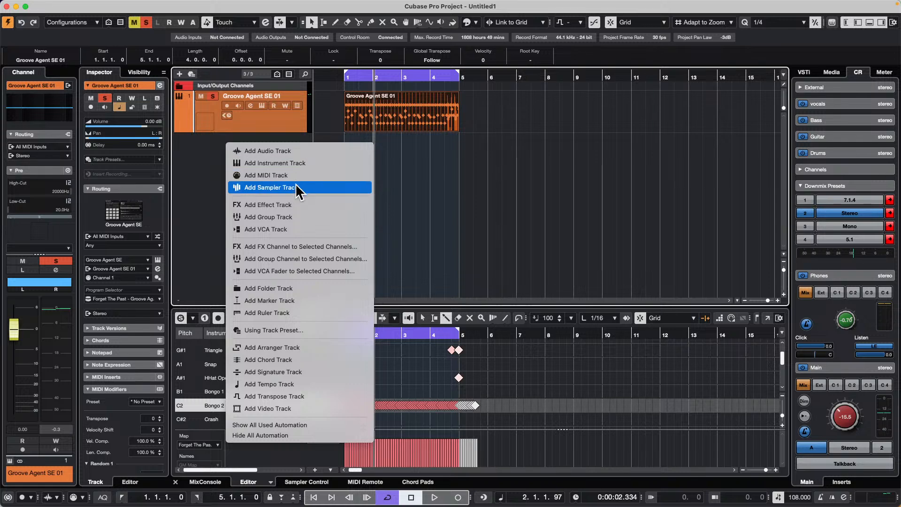
{"action": "left_click", "coordinate": [449, 124]}
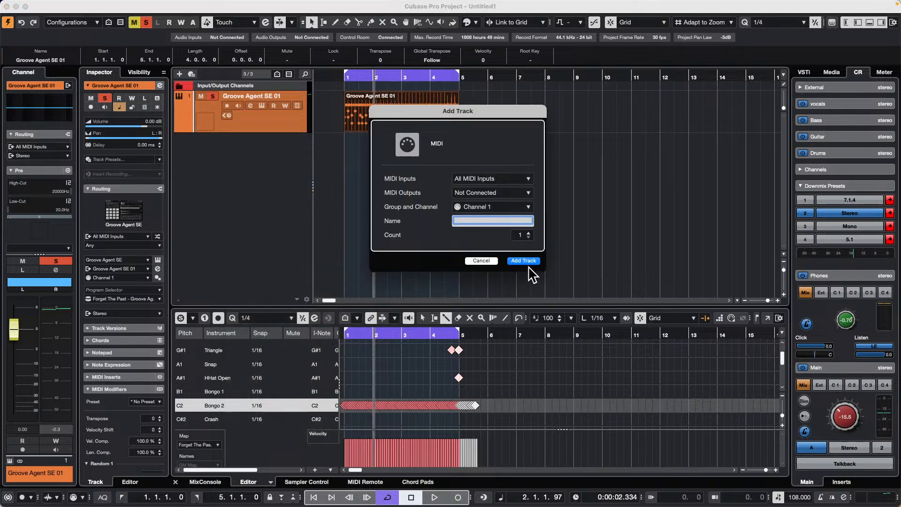
{"action": "left_click", "coordinate": [526, 260]}
{"action": "left_click_drag", "start_coordinate": [381, 104], "coordinate": [396, 160]}
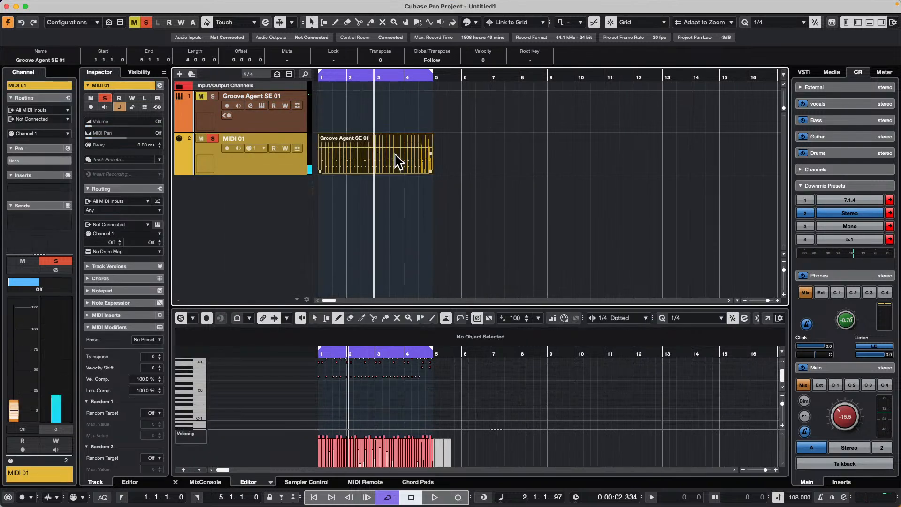
- Open the moved part in a separate Key Editor window and fit all four bars in view
{"action": "double_click", "coordinate": [394, 161]}
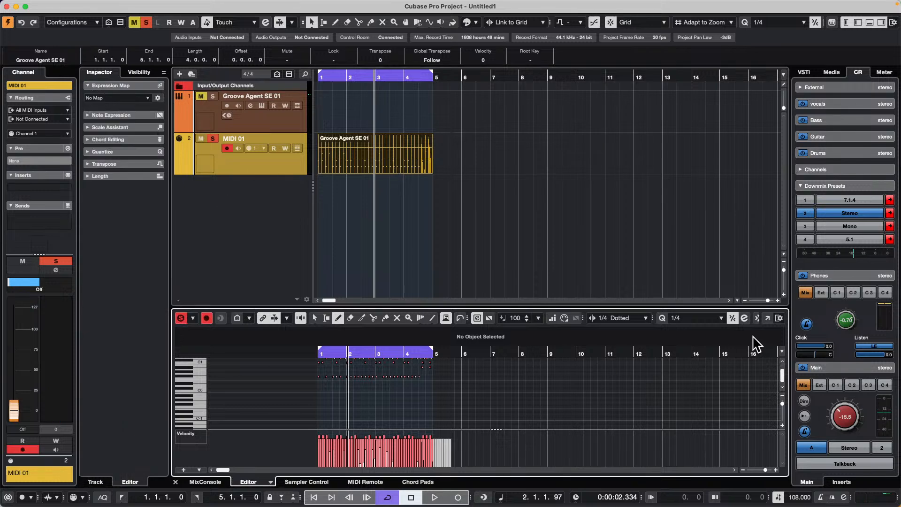
{"action": "left_click", "coordinate": [767, 318]}
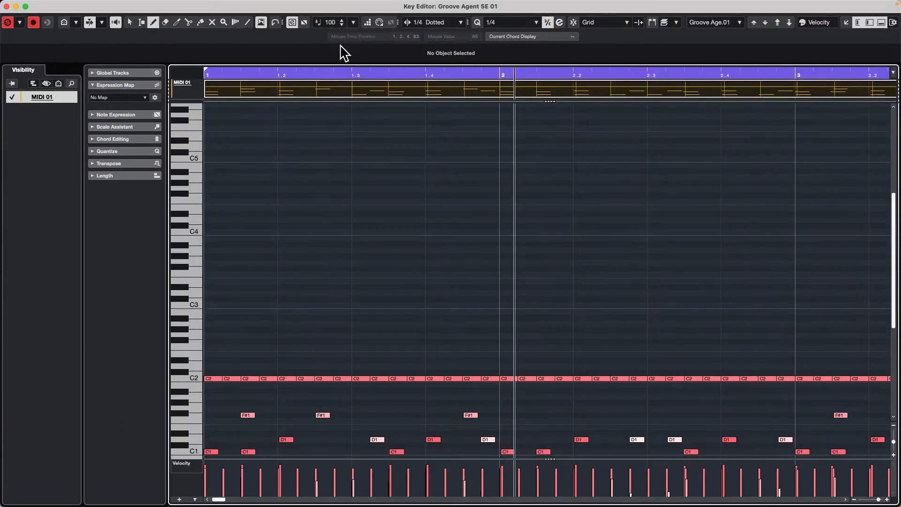
{"action": "left_click_drag", "start_coordinate": [334, 74], "coordinate": [339, 57]}
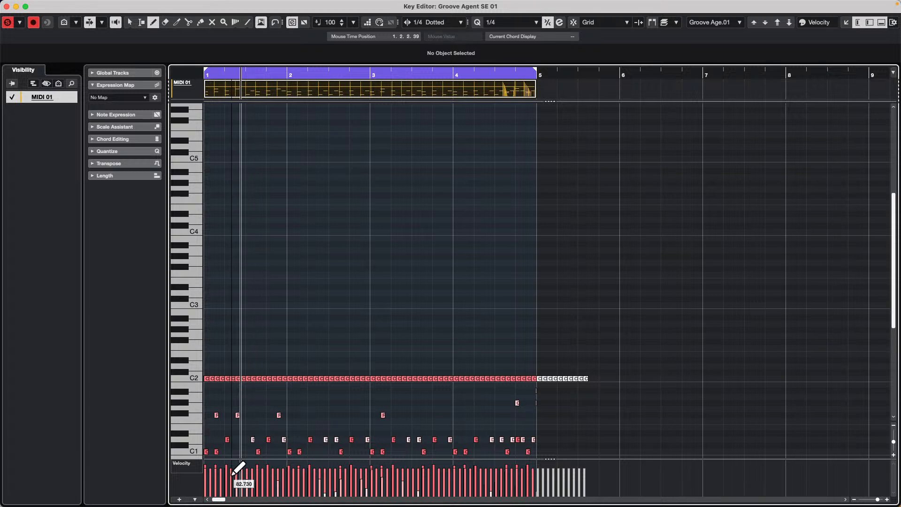
- Draw uneven velocity curves across the part's notes, enlarging the velocity lane for the second pass
{"action": "mouse_move", "coordinate": [233, 475]}
{"action": "left_mouse_down"}
{"action": "mouse_move", "coordinate": [366, 492]}
{"action": "mouse_move", "coordinate": [453, 471]}
{"action": "mouse_move", "coordinate": [530, 477]}
{"action": "left_mouse_up"}
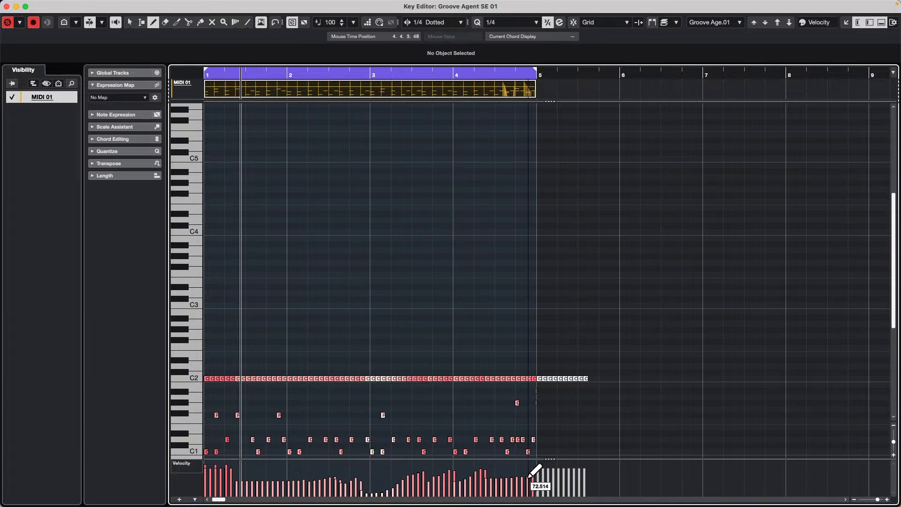
{"action": "scroll", "coordinate": [378, 321], "scroll_direction": "down", "scroll_amount": 6}
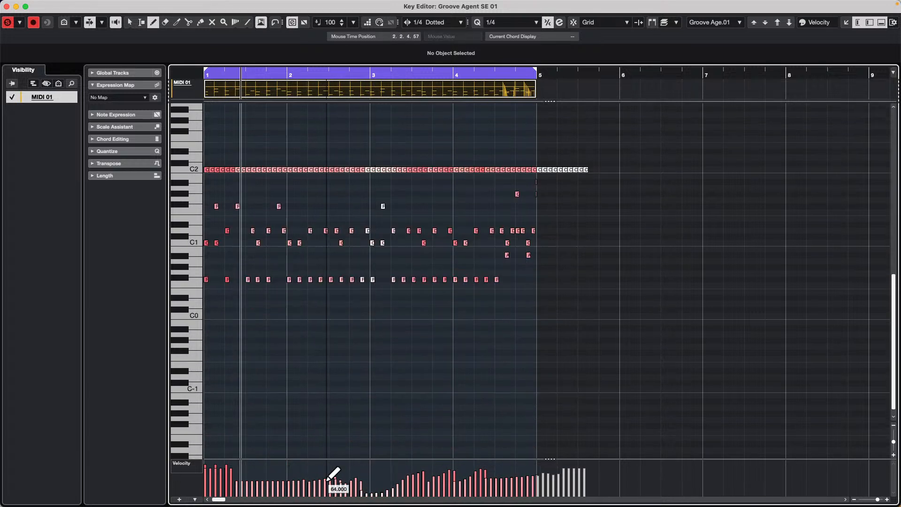
{"action": "left_click_drag", "start_coordinate": [334, 458], "coordinate": [367, 356]}
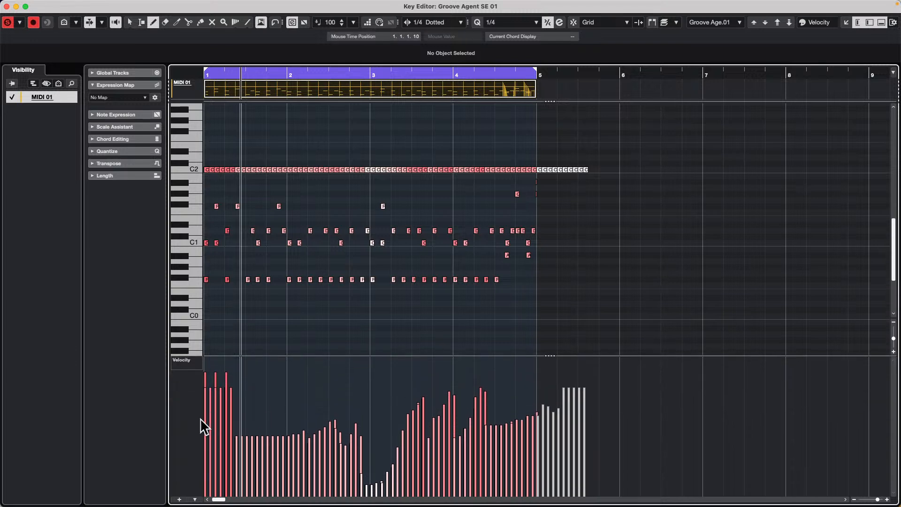
{"action": "left_click_drag", "start_coordinate": [201, 424], "coordinate": [488, 422]}
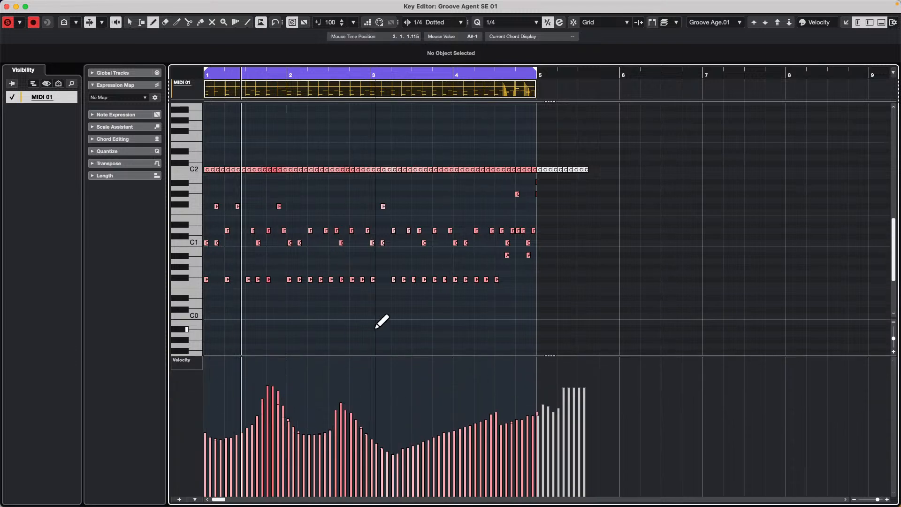
- Set the velocity of all notes in the part to 96 and delete the stray note drawn at A-1
{"action": "key", "text": "super+a"}
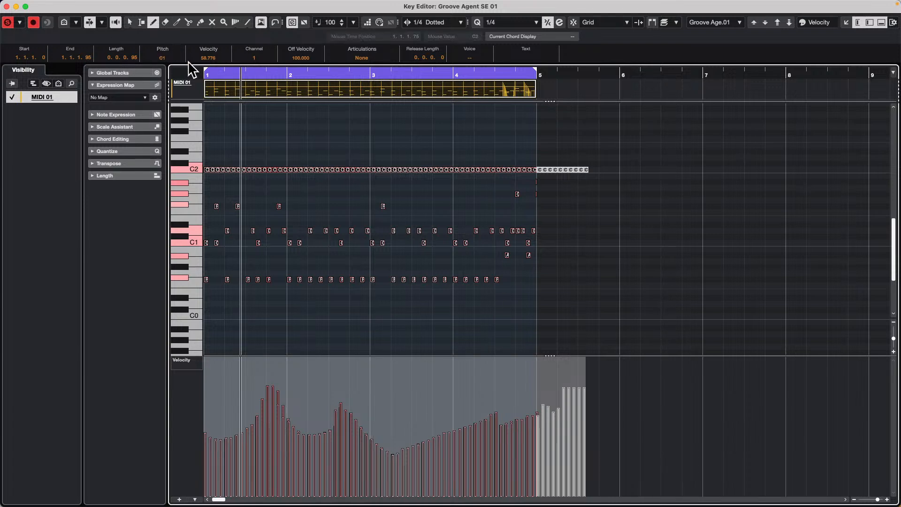
{"action": "left_click", "coordinate": [211, 57]}
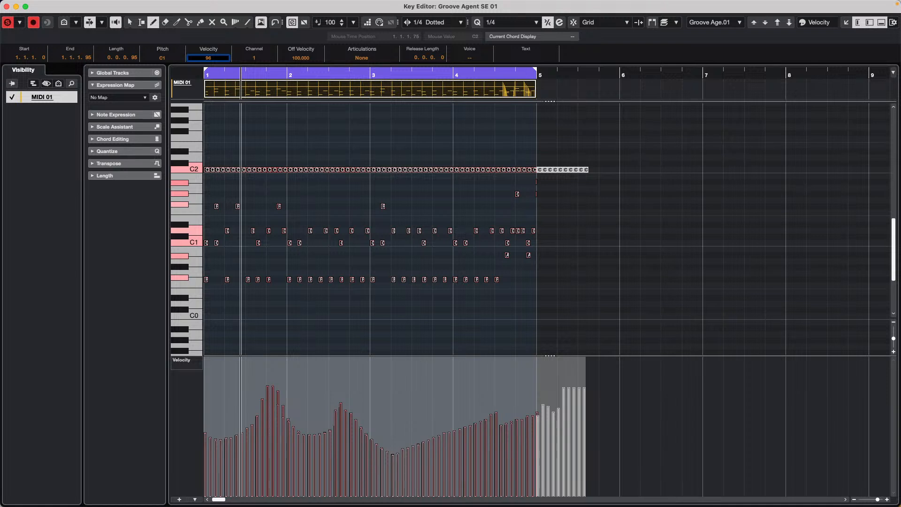
{"action": "type", "text": "96"}
{"action": "key", "text": "Return"}
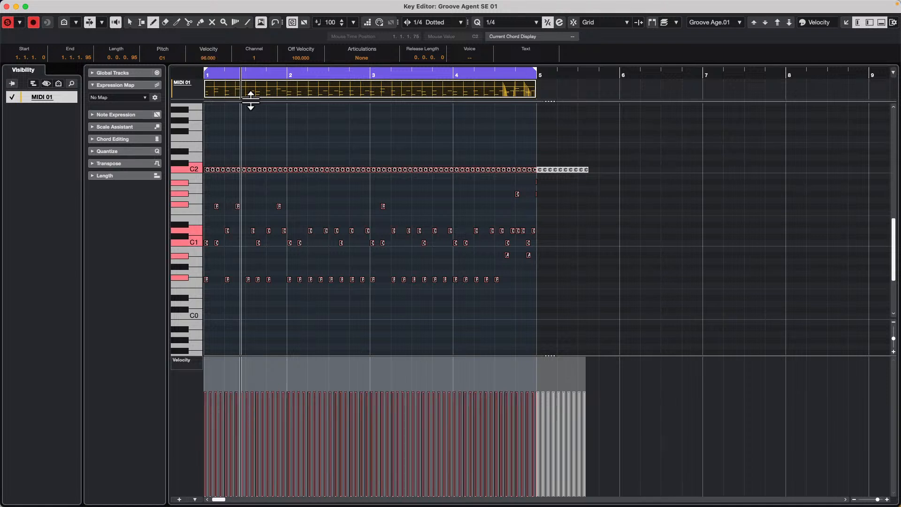
{"action": "left_click", "coordinate": [382, 334]}
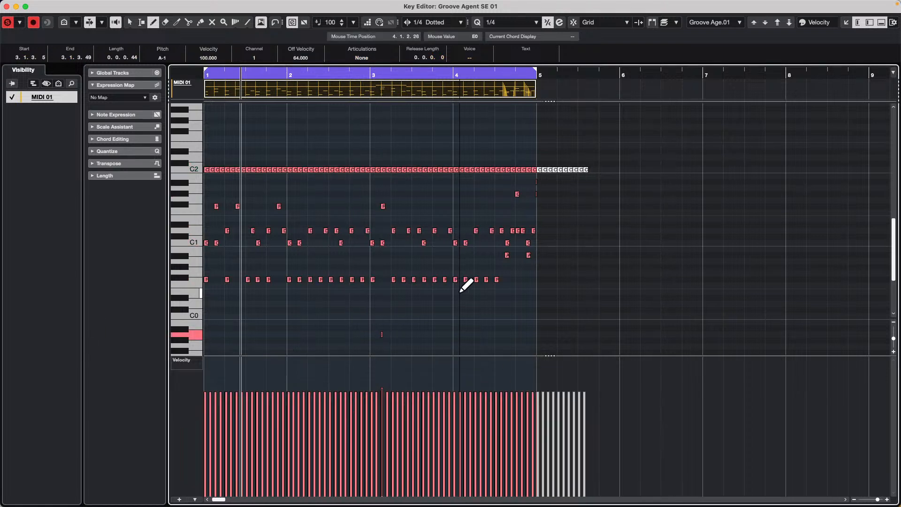
{"action": "key", "text": "Delete"}
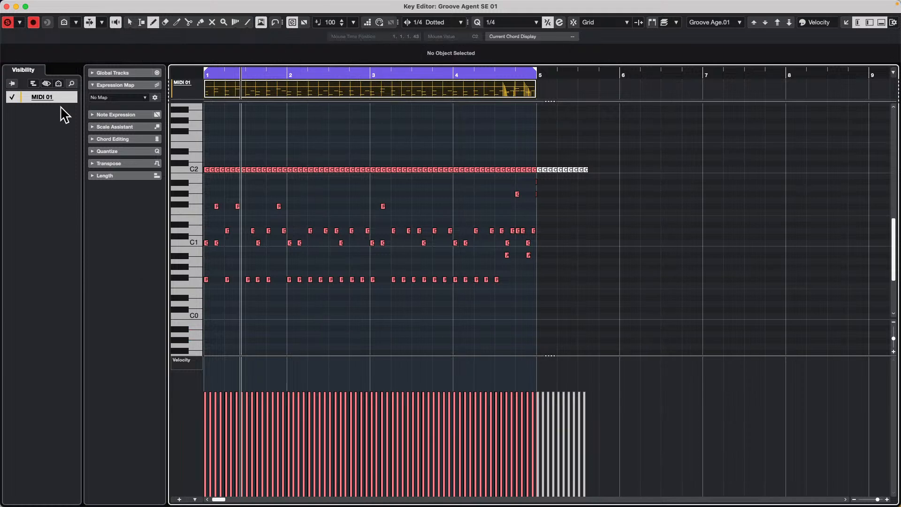
- Close the Key Editor and add one stereo audio track with the 1/2" Analog input
{"action": "left_click", "coordinate": [7, 6]}
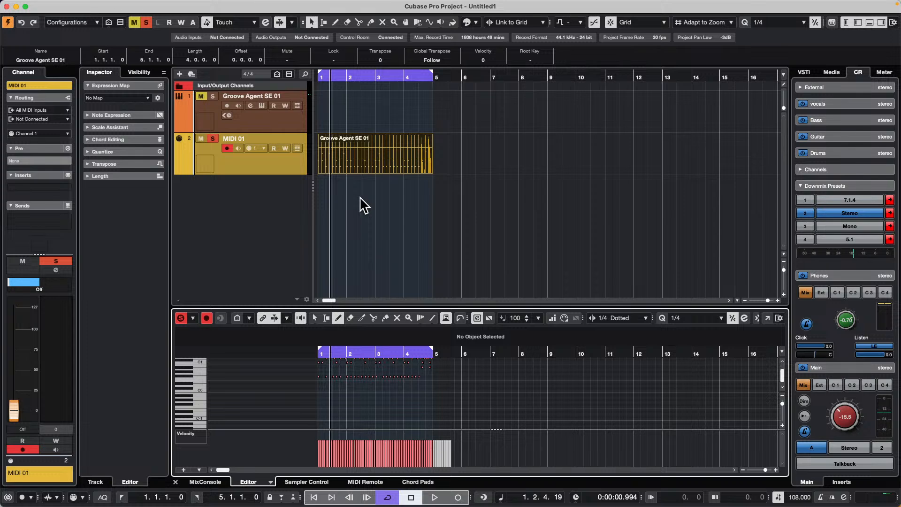
{"action": "right_click", "coordinate": [258, 190]}
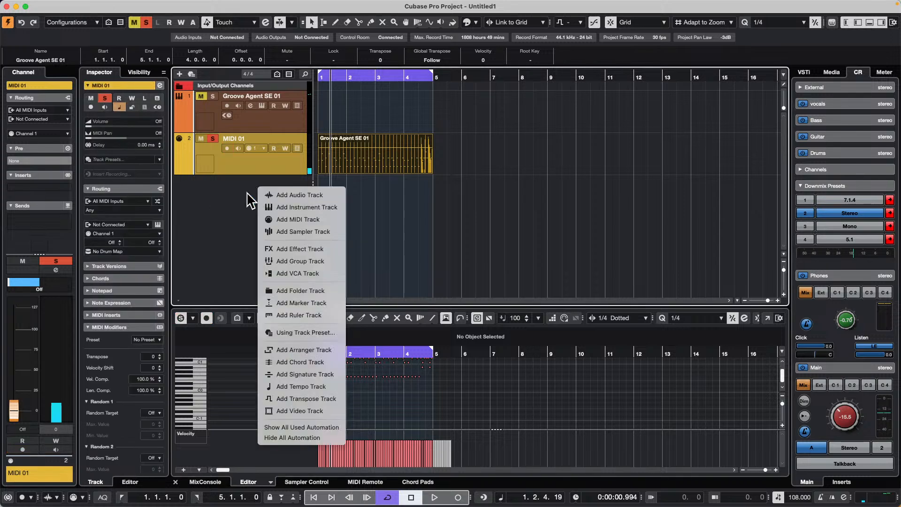
{"action": "left_click", "coordinate": [316, 197]}
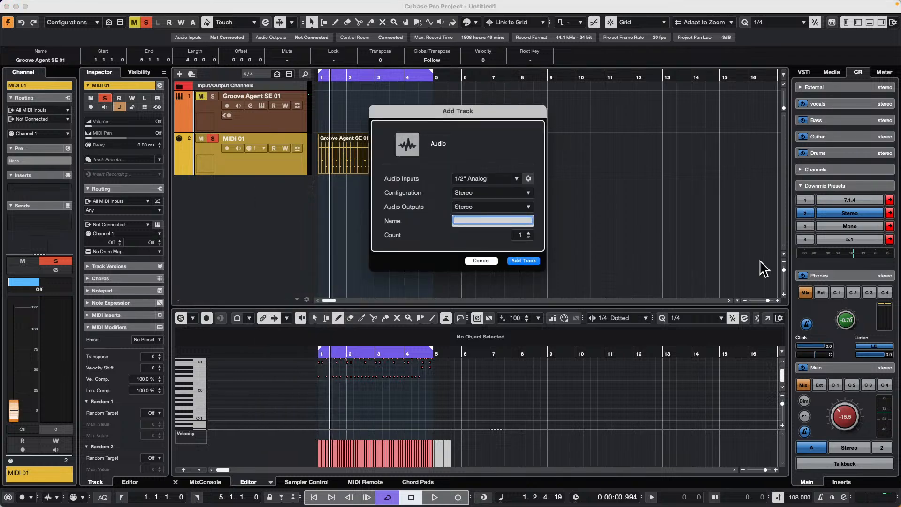
{"action": "left_click", "coordinate": [537, 261]}
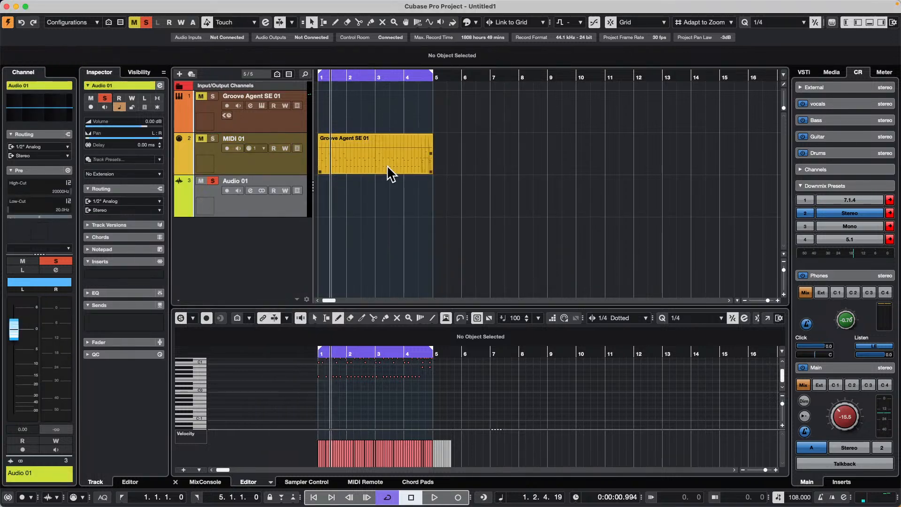
- In Audio 01's channel equalizer, add bands at 530.9 Hz (-7.5 dB), 2938 Hz (6.3 dB) and 115 Hz (-5.7 dB)
{"action": "left_click", "coordinate": [250, 190]}
{"action": "left_click", "coordinate": [404, 97]}
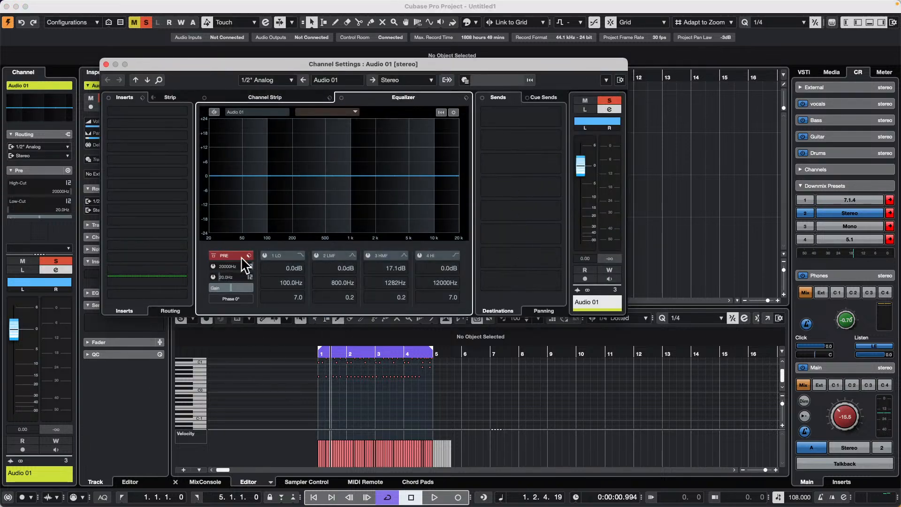
{"action": "left_click", "coordinate": [327, 194]}
{"action": "left_click", "coordinate": [389, 161]}
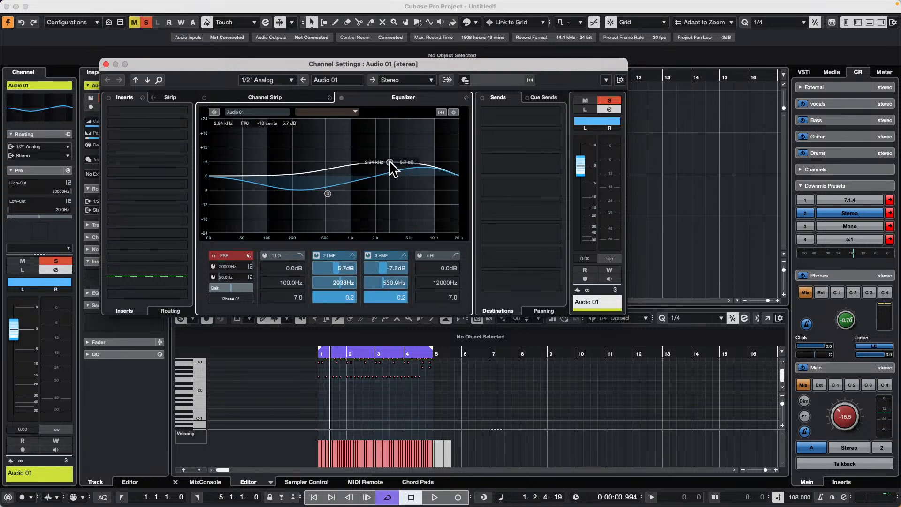
{"action": "left_click", "coordinate": [273, 190]}
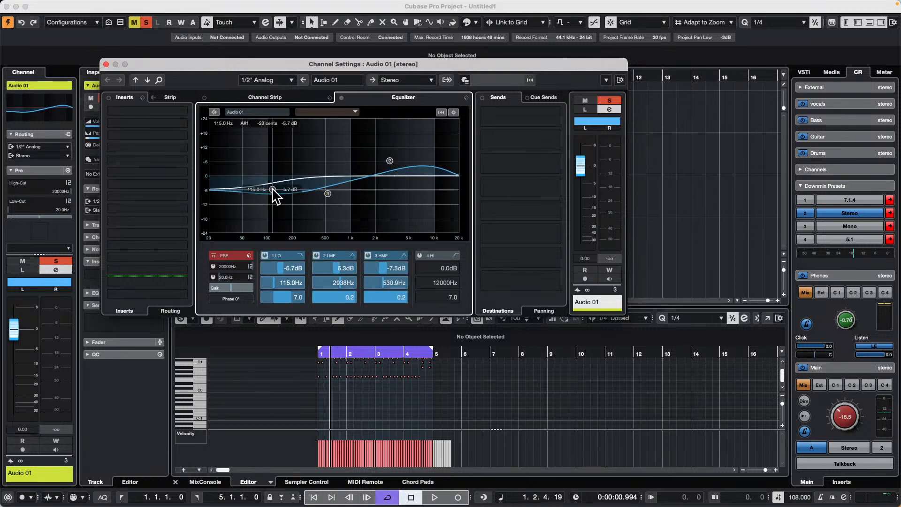
- Enable the Pre section's high-cut and low-cut filters, set the low-cut frequency to 94.1 Hz, and toggle the low-cut off and on
{"action": "left_click", "coordinate": [212, 266]}
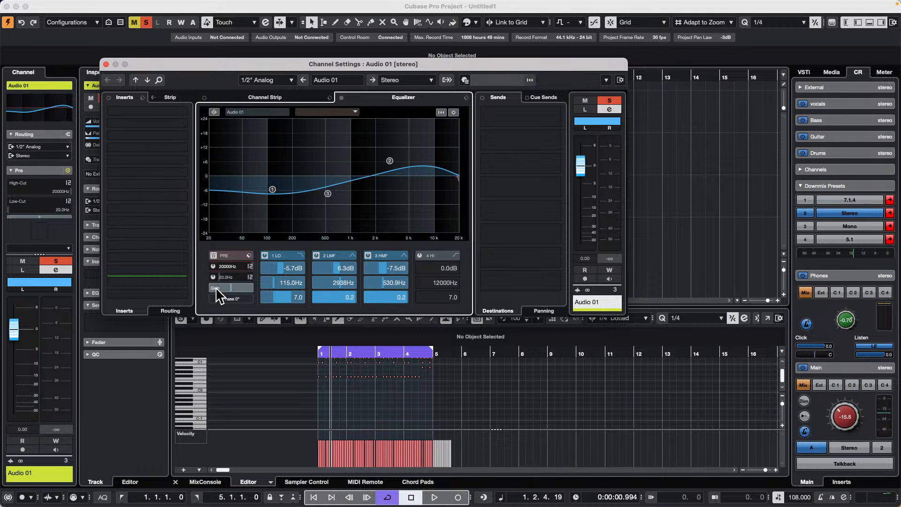
{"action": "left_click", "coordinate": [214, 277]}
{"action": "mouse_move", "coordinate": [217, 275]}
{"action": "left_mouse_down"}
{"action": "mouse_move", "coordinate": [249, 282]}
{"action": "mouse_move", "coordinate": [265, 273]}
{"action": "mouse_move", "coordinate": [257, 274]}
{"action": "left_mouse_up"}
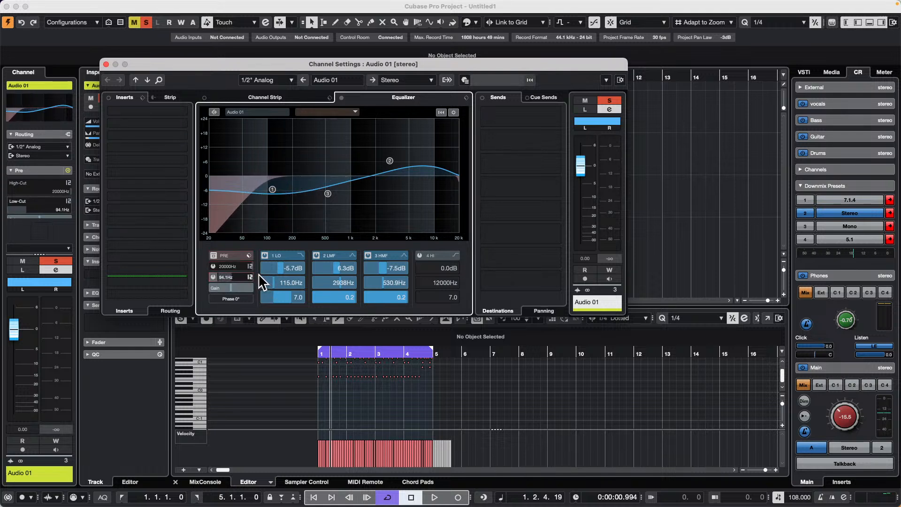
{"action": "left_click", "coordinate": [212, 276]}
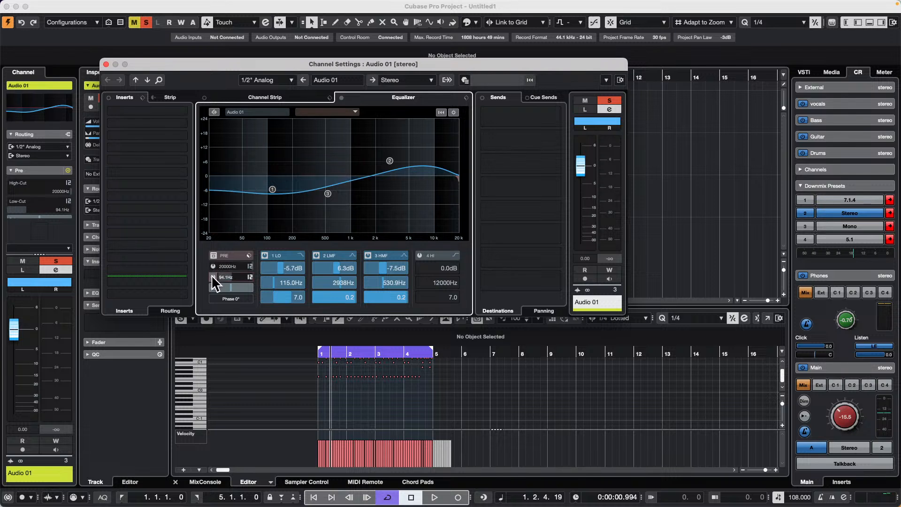
{"action": "left_click", "coordinate": [213, 276]}
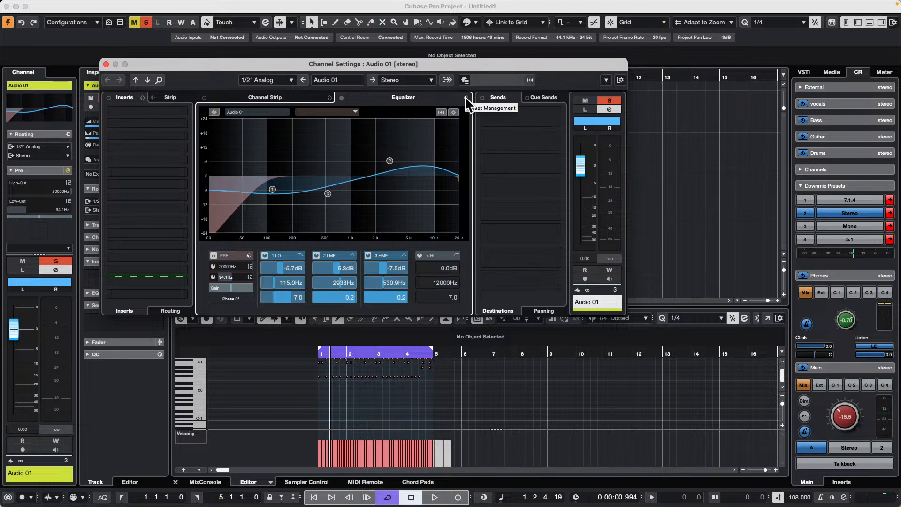
- Reset the EQ settings of Audio 01 to clear its three adjusted bands
{"action": "right_click", "coordinate": [322, 164]}
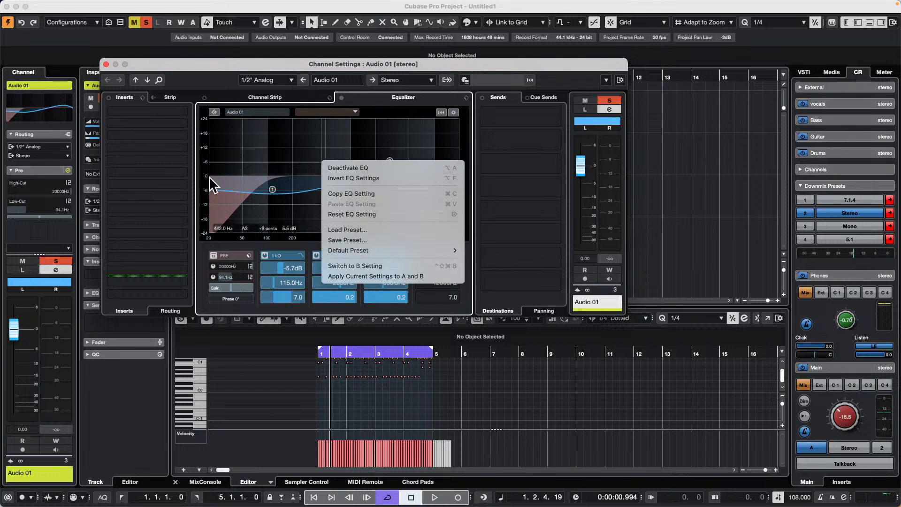
{"action": "left_click", "coordinate": [387, 213]}
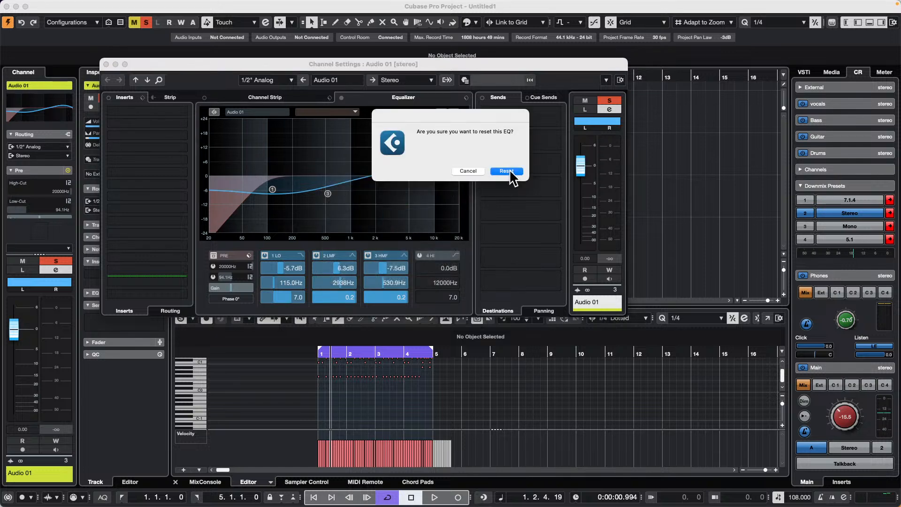
{"action": "left_click", "coordinate": [508, 172]}
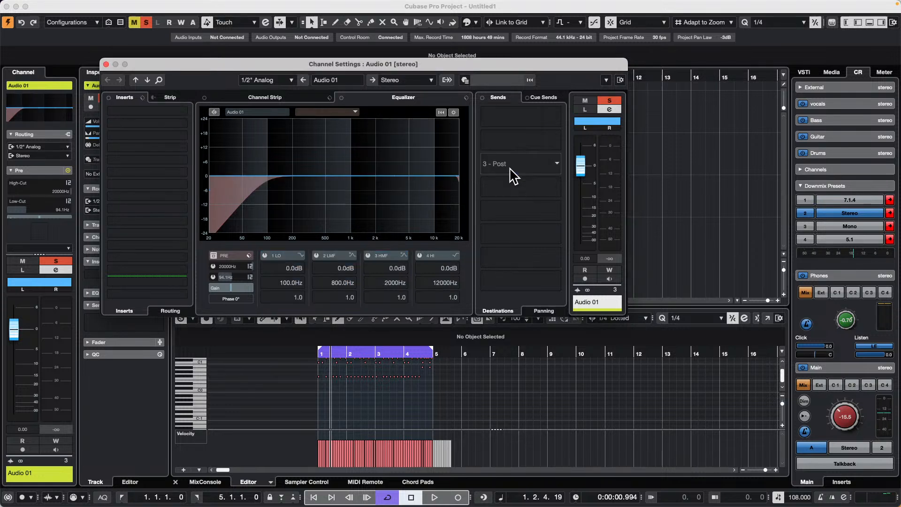
{"action": "left_click", "coordinate": [212, 254]}
- Search the Key Commands for "reset EQ"
{"action": "mouse_move", "coordinate": [168, 4]}
{"action": "left_click", "coordinate": [81, 7]}
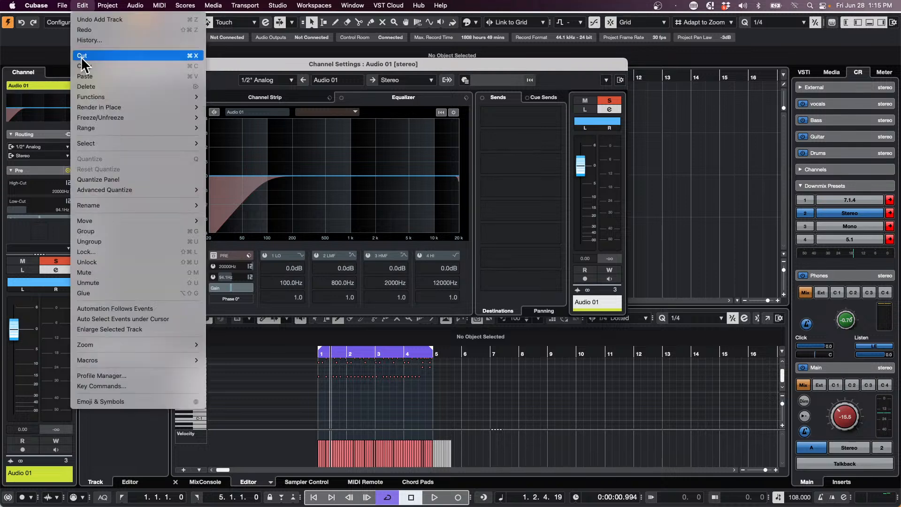
{"action": "left_click", "coordinate": [120, 386]}
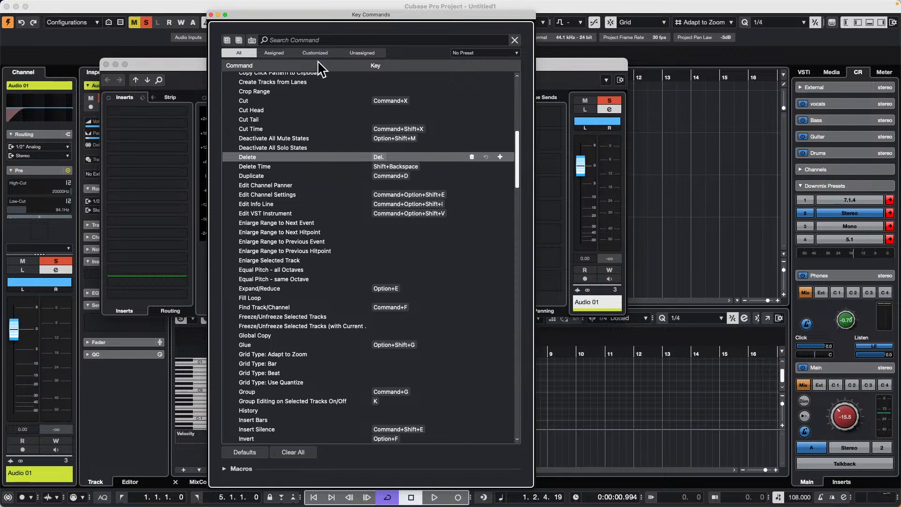
{"action": "left_click", "coordinate": [320, 39]}
{"action": "type", "text": "re"}
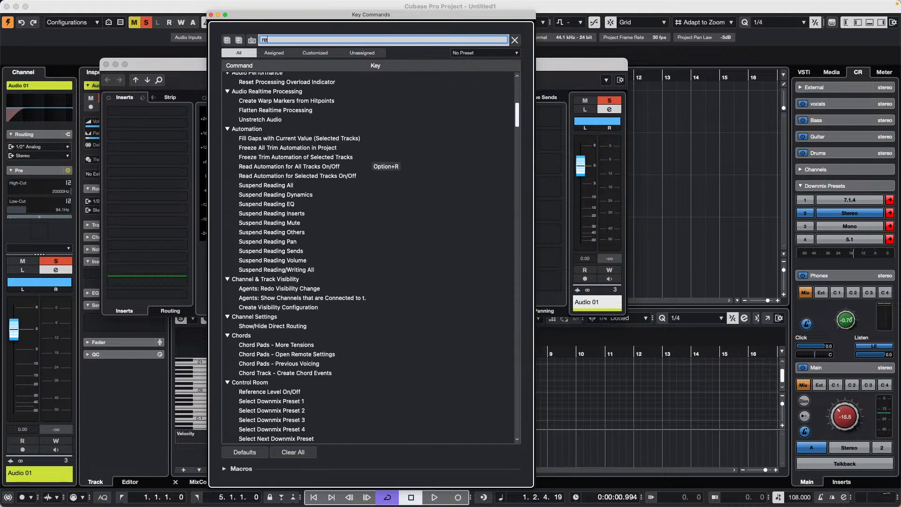
{"action": "type", "text": "set EQ"}
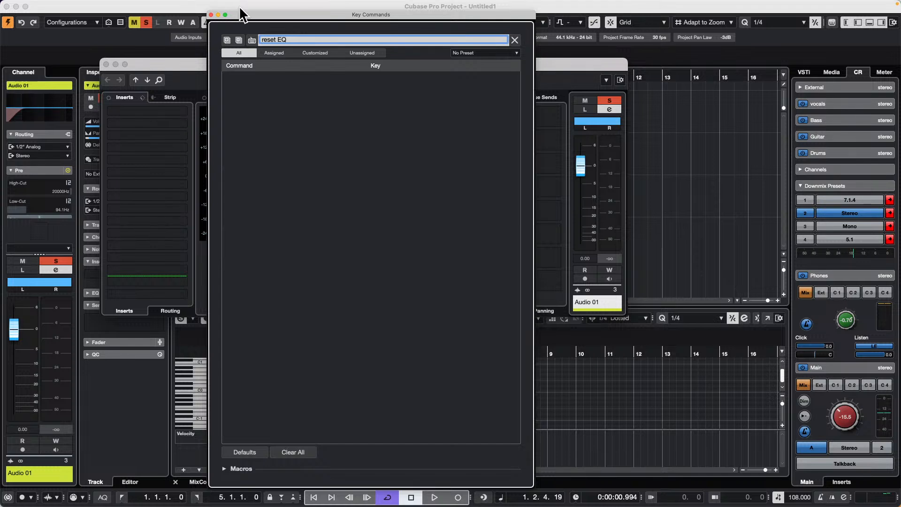
- Expand the Macros section, search the key commands for "reset" and for "EQ", and close the Key Commands window
{"action": "left_click", "coordinate": [225, 468]}
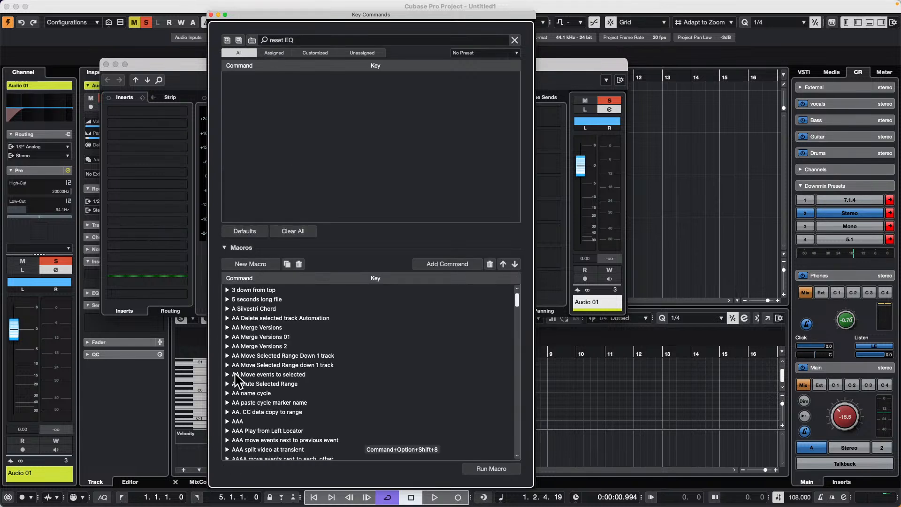
{"action": "left_click", "coordinate": [309, 40]}
{"action": "type", "text": "reset"}
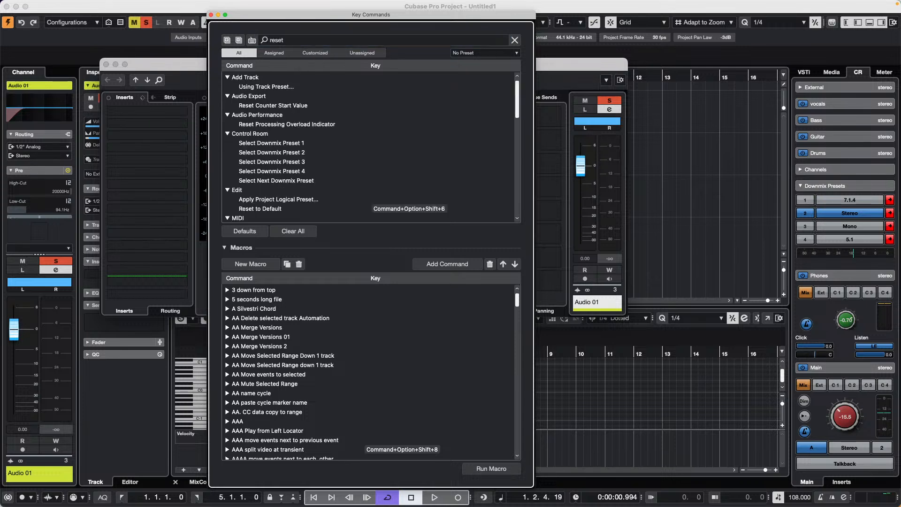
{"action": "left_click", "coordinate": [305, 37]}
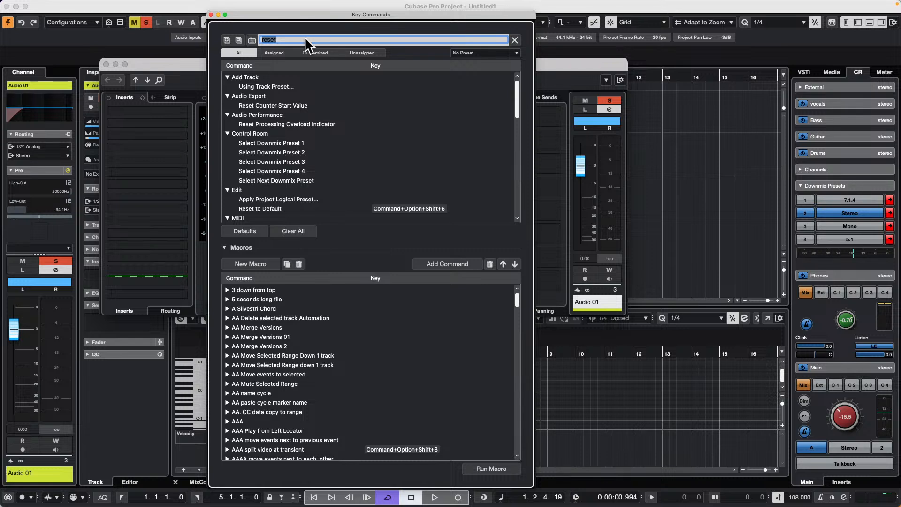
{"action": "type", "text": "EQ"}
{"action": "key", "text": "Return"}
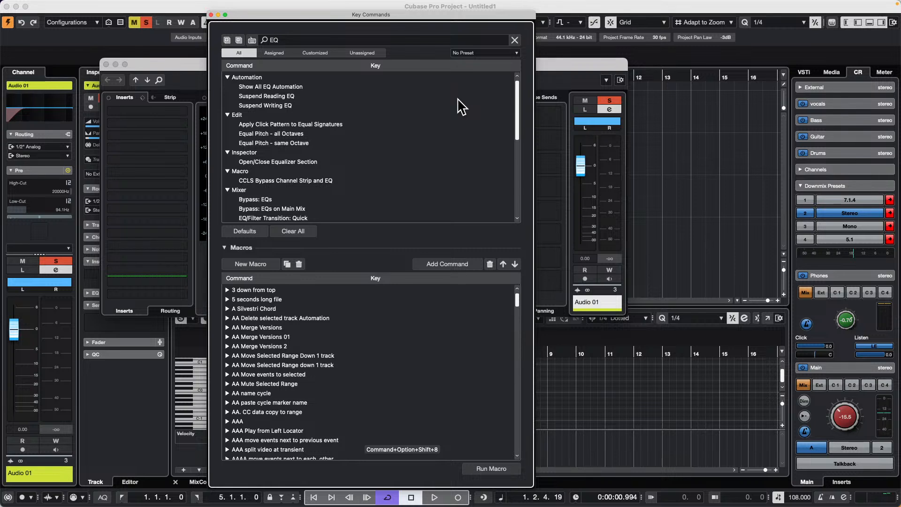
{"action": "left_click_drag", "start_coordinate": [518, 123], "coordinate": [510, 85]}
{"action": "left_click", "coordinate": [211, 14]}
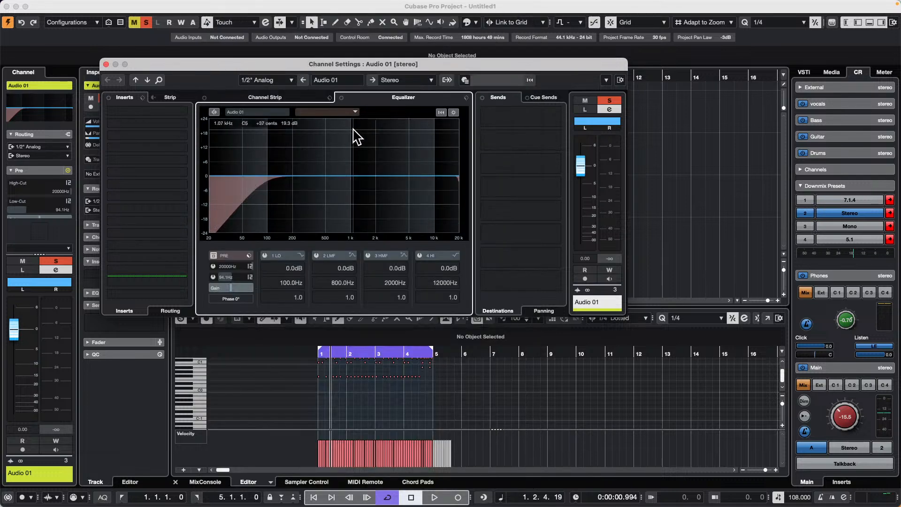
- Add EQ bands at 312.1 Hz (2.6 dB), 1940 Hz (-3.3 dB) and 5544 Hz (9.0 dB) on Audio 01
{"action": "left_click", "coordinate": [308, 169]}
{"action": "left_click", "coordinate": [374, 183]}
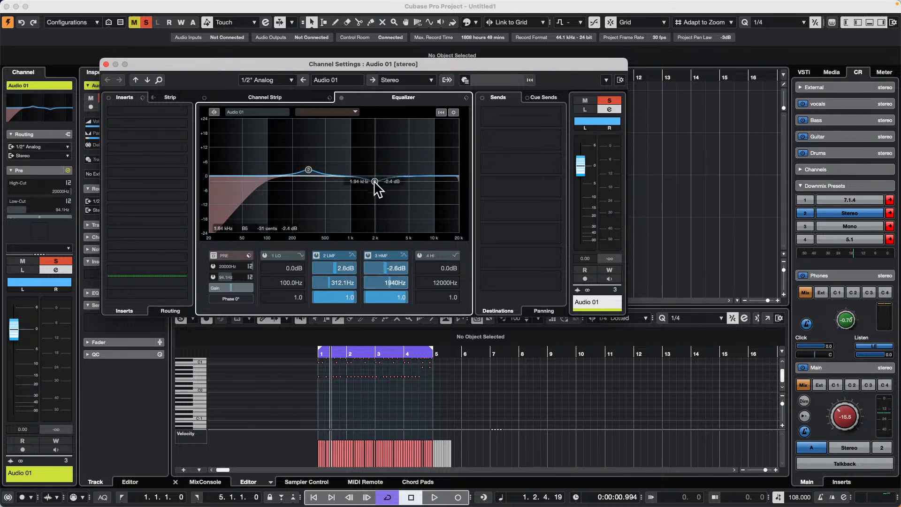
{"action": "left_click_drag", "start_coordinate": [416, 178], "coordinate": [413, 154]}
- Reset the new EQ bands on Audio 01 to their defaults
{"action": "right_click", "coordinate": [315, 156]}
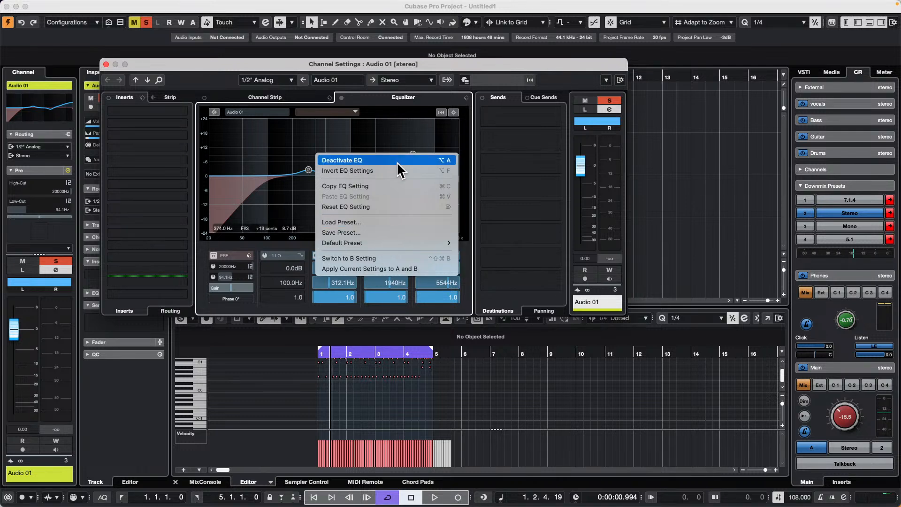
{"action": "left_click", "coordinate": [357, 207]}
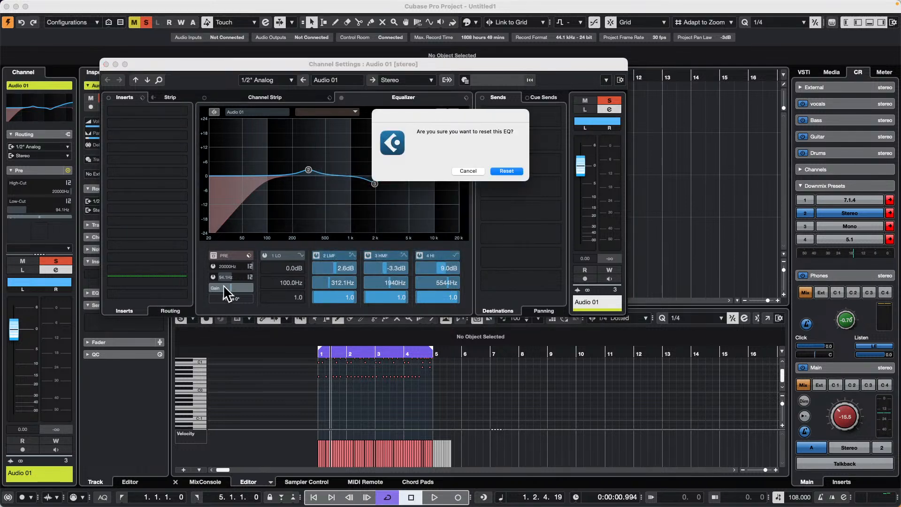
{"action": "left_click", "coordinate": [501, 165]}
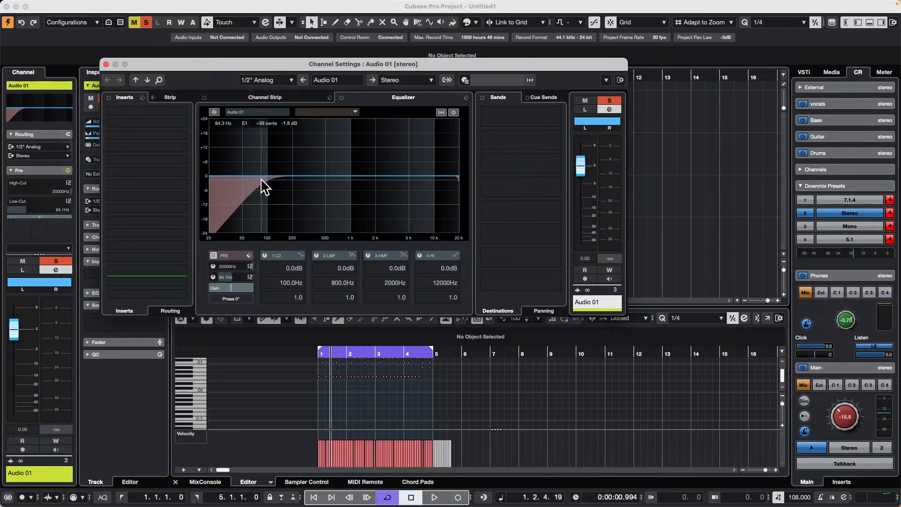
- Switch off the Pre section's low-cut and high-cut filters
{"action": "left_click", "coordinate": [213, 277]}
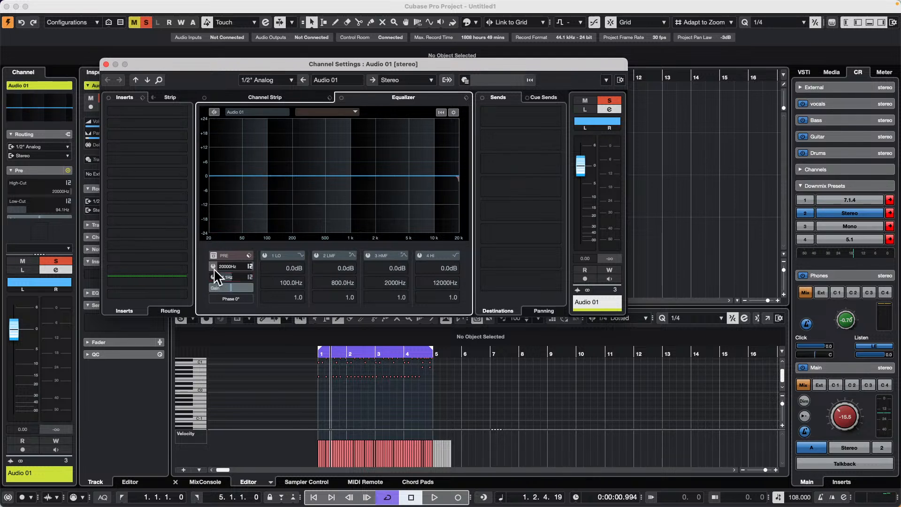
{"action": "left_click", "coordinate": [213, 276]}
{"action": "left_click", "coordinate": [210, 272]}
{"action": "mouse_move", "coordinate": [122, 6]}
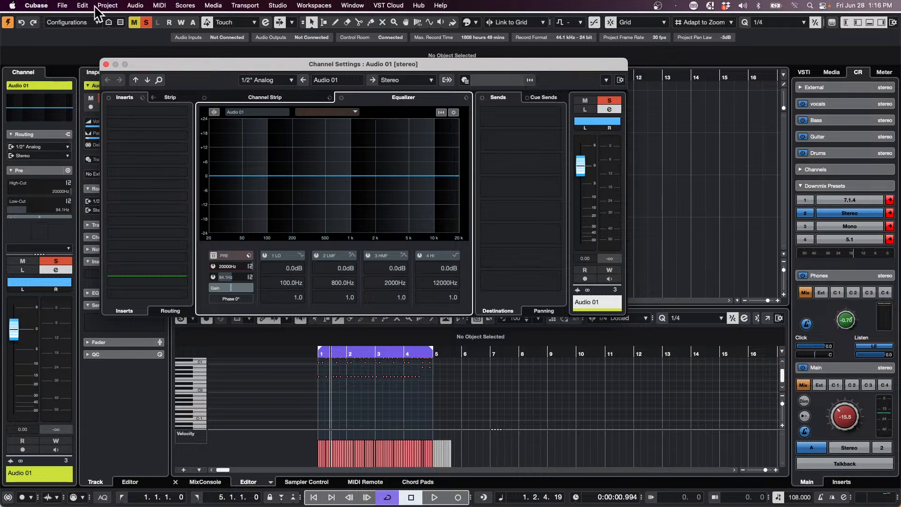
{"action": "left_click", "coordinate": [83, 6]}
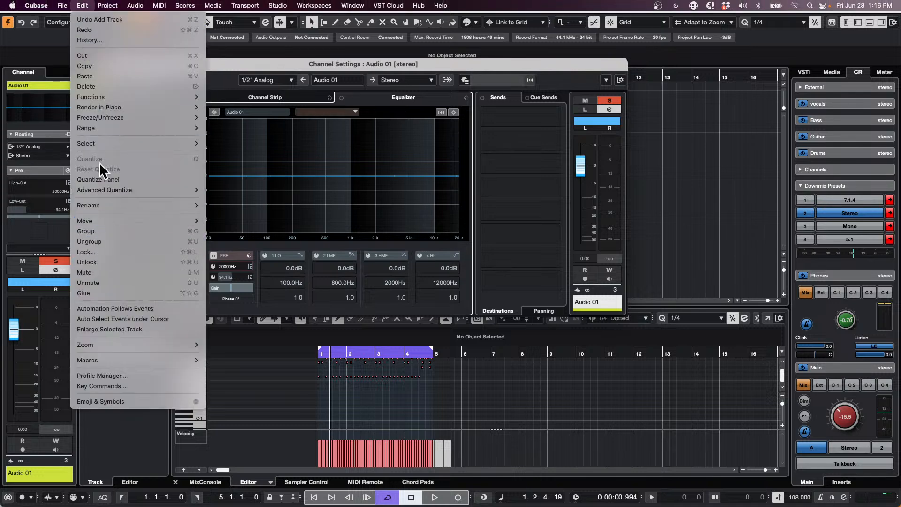
{"action": "left_click", "coordinate": [313, 195]}
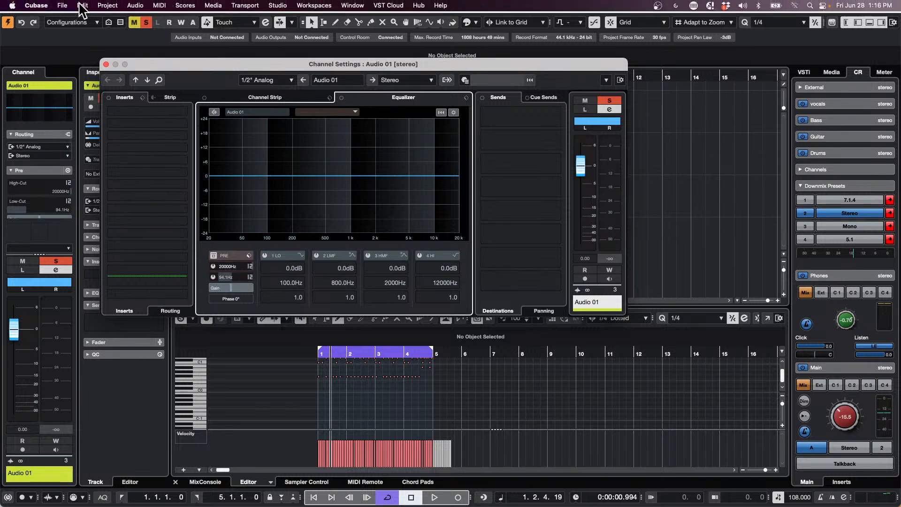
{"action": "left_click", "coordinate": [62, 5]}
{"action": "mouse_move", "coordinate": [85, 176]}
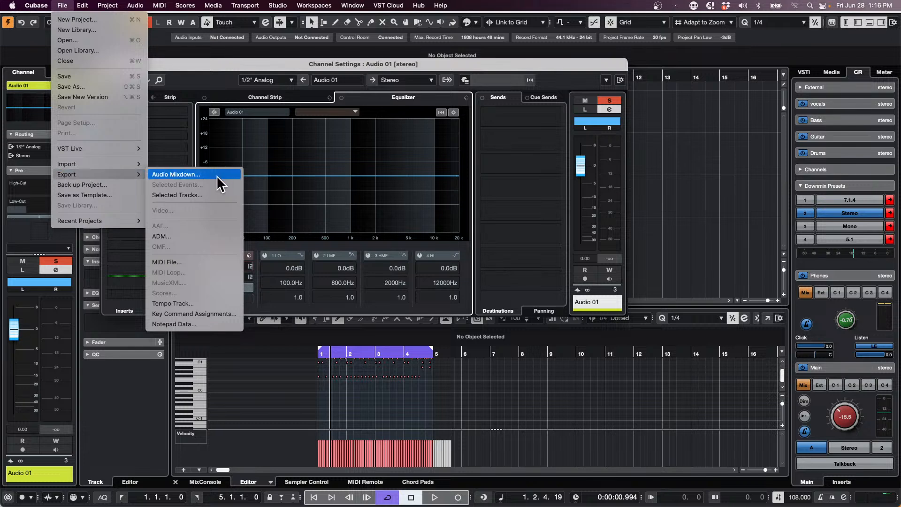
- Search the Key Commands for "lo-cut" and for "cut", and close the window
{"action": "mouse_move", "coordinate": [83, 5]}
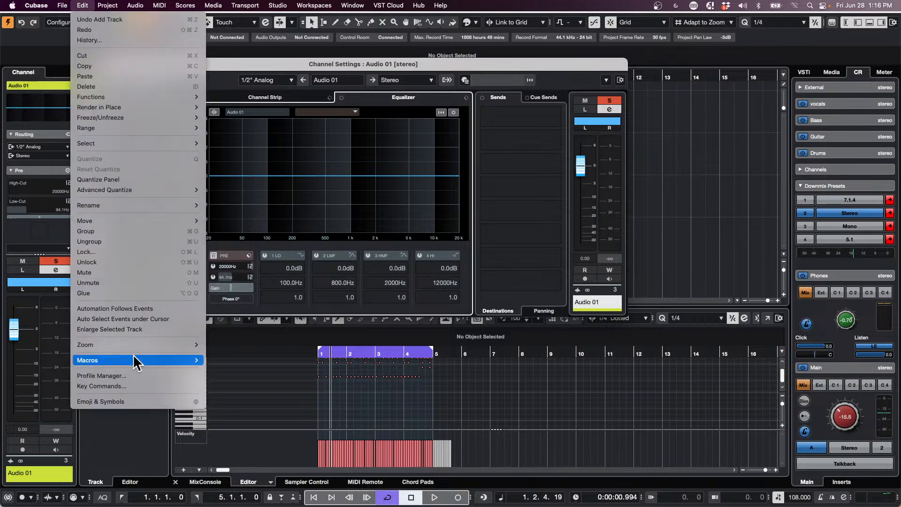
{"action": "left_click", "coordinate": [136, 384]}
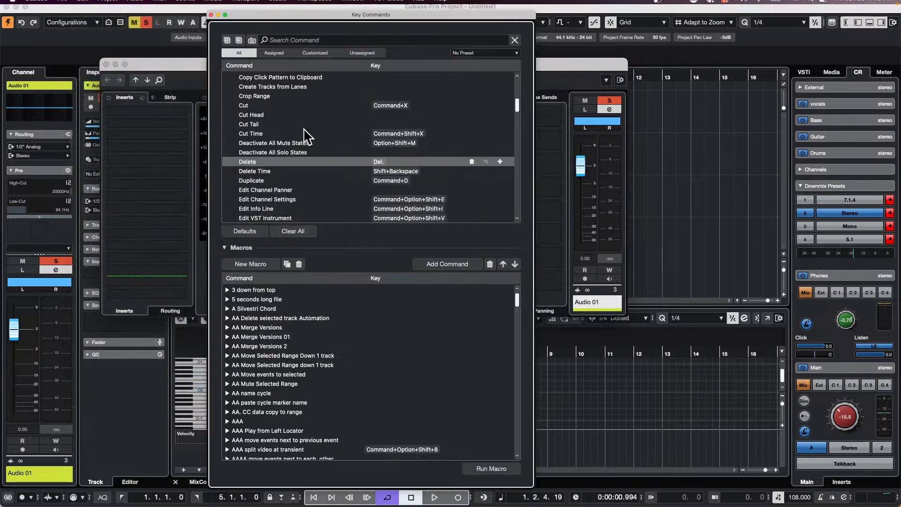
{"action": "left_click", "coordinate": [301, 38]}
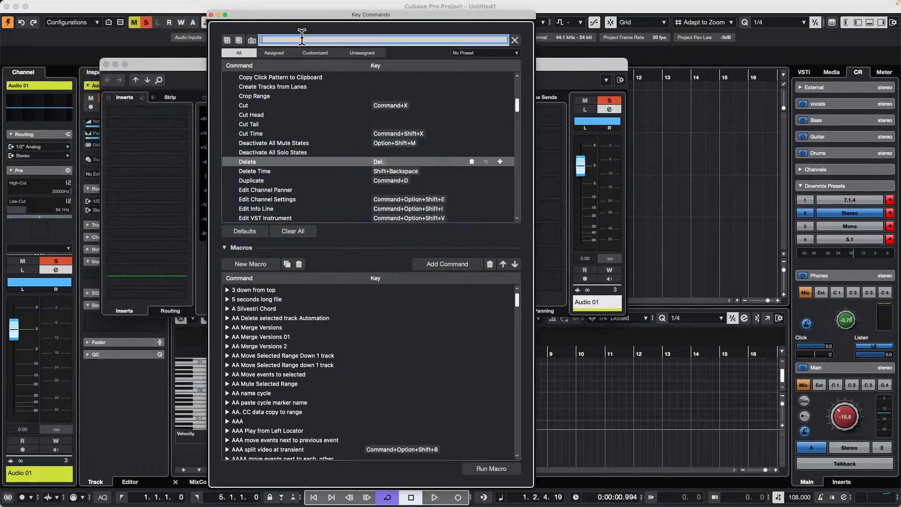
{"action": "type", "text": "lo-cut"}
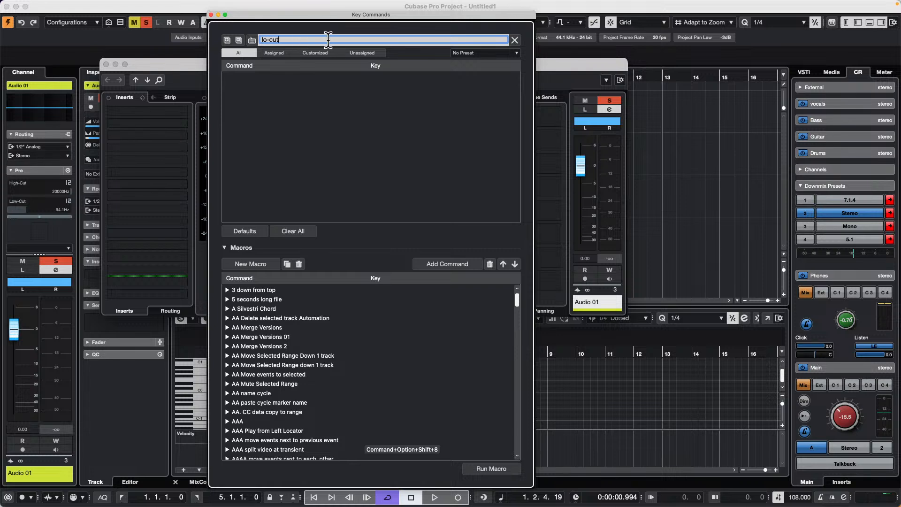
{"action": "left_click_drag", "start_coordinate": [329, 40], "coordinate": [195, 15]}
{"action": "type", "text": "cut"}
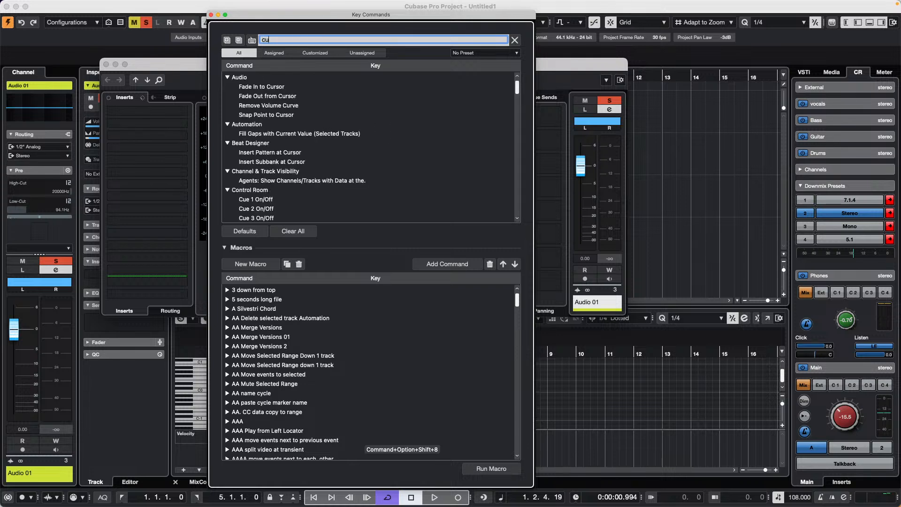
{"action": "left_click", "coordinate": [210, 15]}
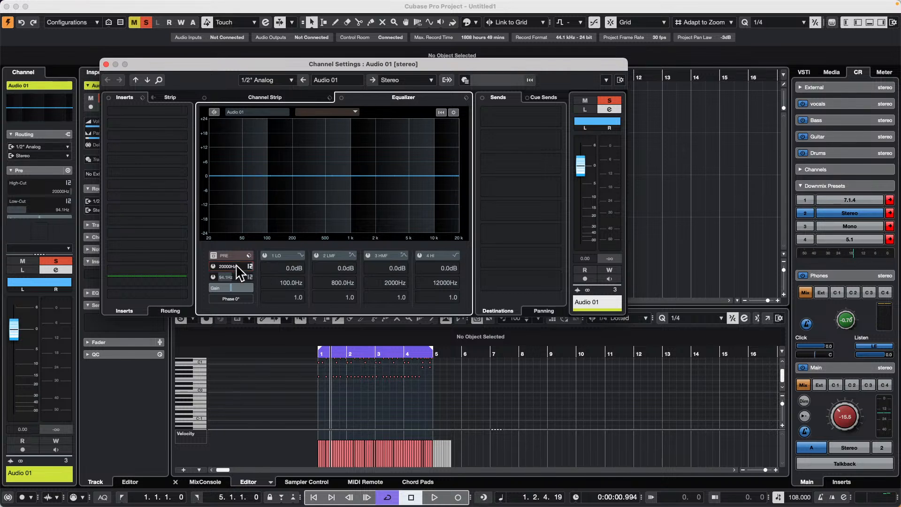
- Add EQ bands at 891.6 Hz (-9.2 dB), about 2.9 kHz (6.5 dB) and 281.4 Hz (-5.5 dB) on Audio 01
{"action": "left_click_drag", "start_coordinate": [346, 176], "coordinate": [346, 197]}
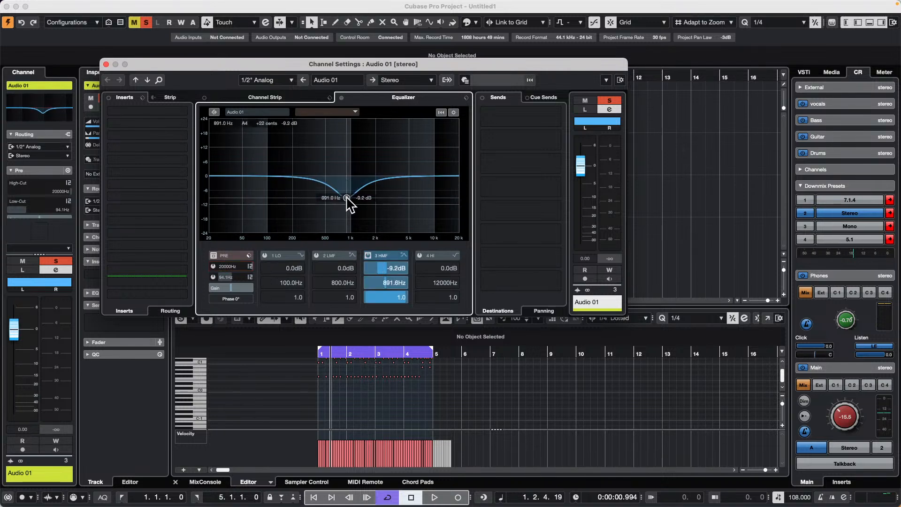
{"action": "left_click", "coordinate": [388, 160]}
{"action": "left_click_drag", "start_coordinate": [388, 160], "coordinate": [388, 160]}
{"action": "left_click_drag", "start_coordinate": [306, 186], "coordinate": [305, 189]}
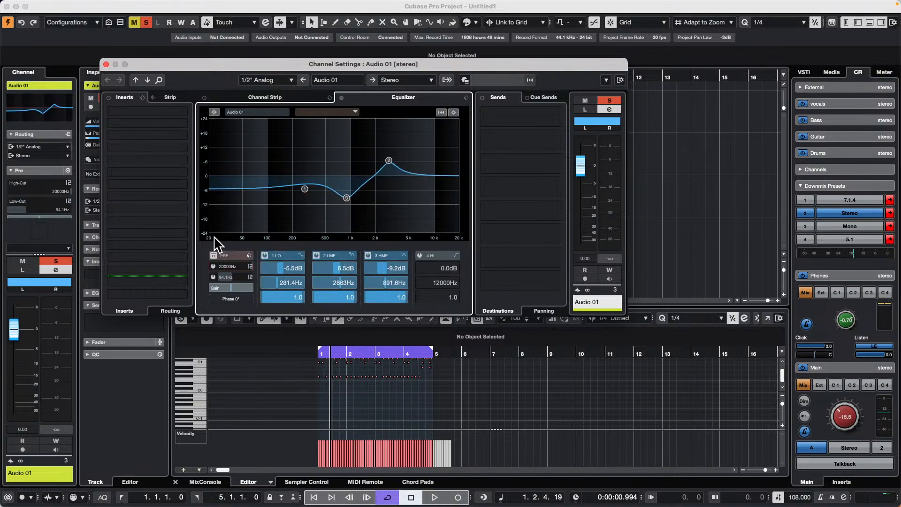
- Activate the Pre section and its low-cut filter, and bypass the whole Pre section again
{"action": "left_click", "coordinate": [213, 255]}
{"action": "left_click", "coordinate": [213, 277]}
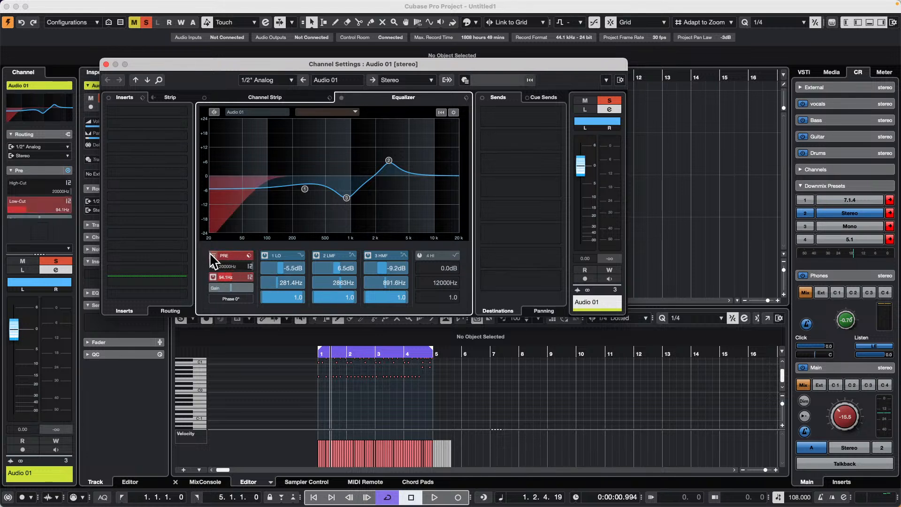
{"action": "left_click", "coordinate": [213, 254]}
- Leave the EQ display's options unchanged and take the Pre section on Audio 01 out of bypass
{"action": "right_click", "coordinate": [269, 132]}
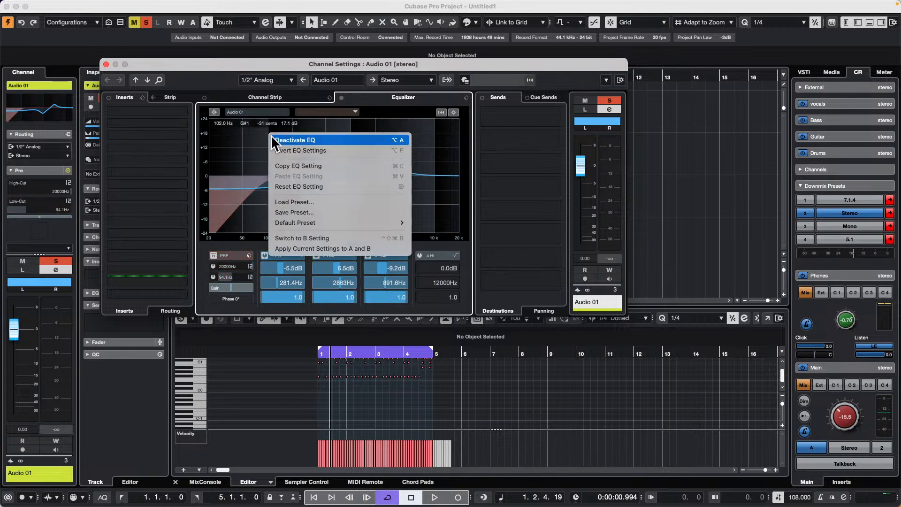
{"action": "left_click", "coordinate": [215, 251]}
{"action": "left_click", "coordinate": [213, 254]}
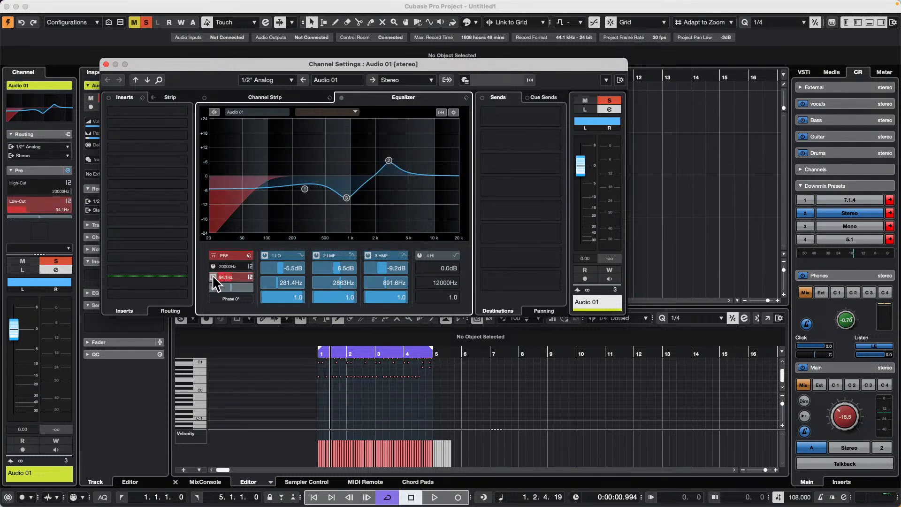
- Examine the available options for the low-cut filter switch and the EQ curve display on Audio 01
{"action": "right_click", "coordinate": [213, 275]}
{"action": "mouse_move", "coordinate": [281, 292]}
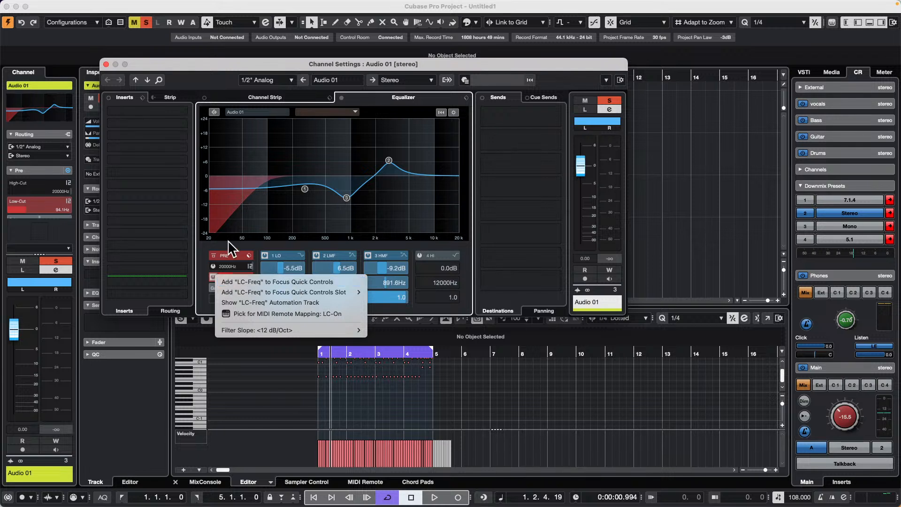
{"action": "left_click", "coordinate": [248, 215]}
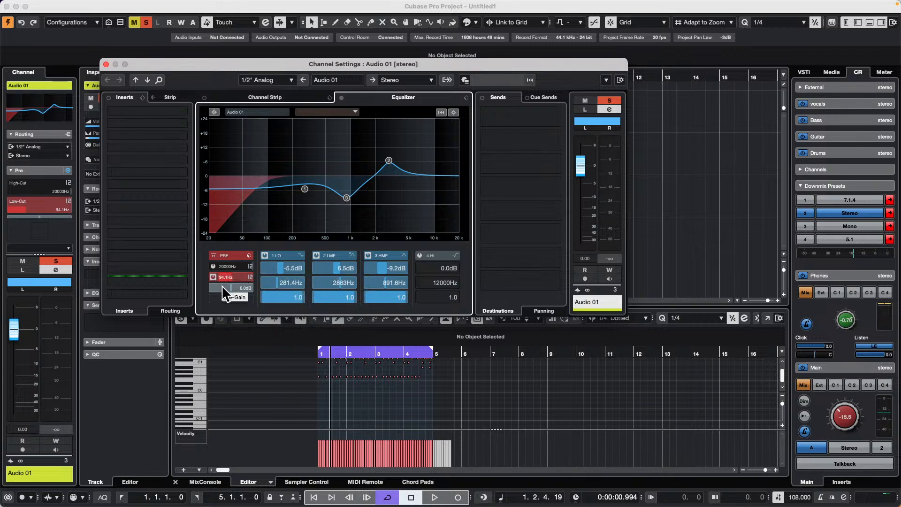
{"action": "right_click", "coordinate": [213, 275]}
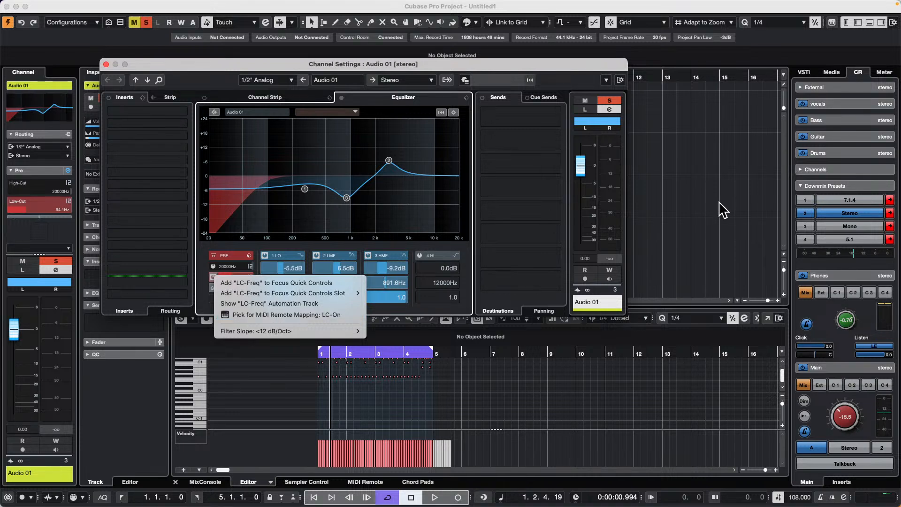
{"action": "left_click", "coordinate": [318, 156]}
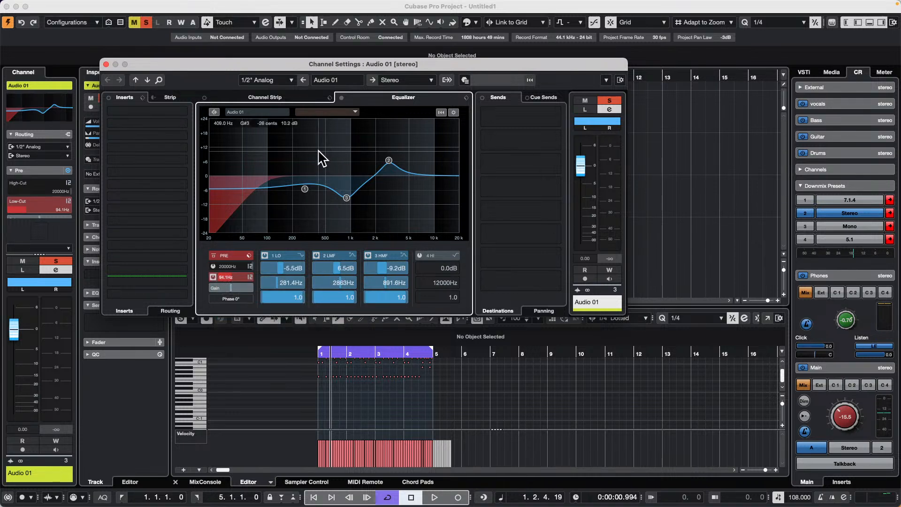
{"action": "right_click", "coordinate": [319, 148]}
{"action": "left_click", "coordinate": [783, 190]}
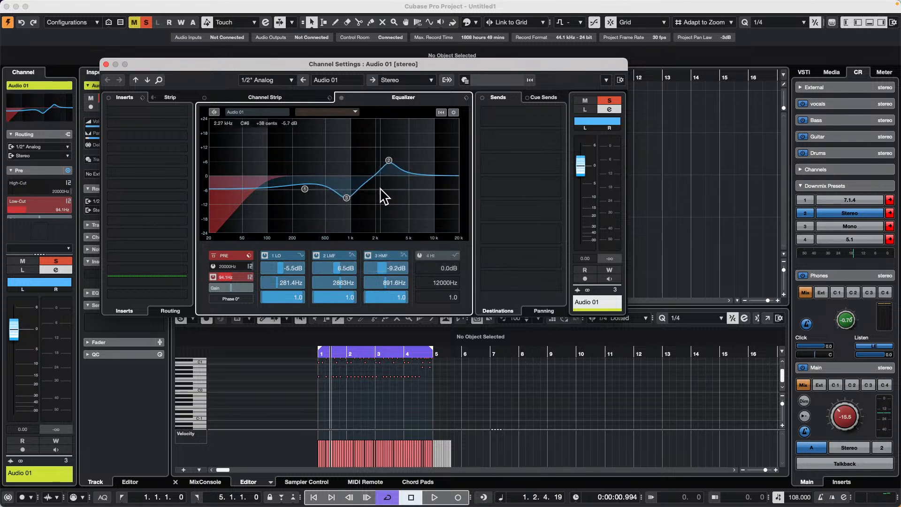
- Show the Korg nanoKONTROL2 surface in MIDI Remote and switch its mapping page to Untitled Page
{"action": "left_click", "coordinate": [367, 482]}
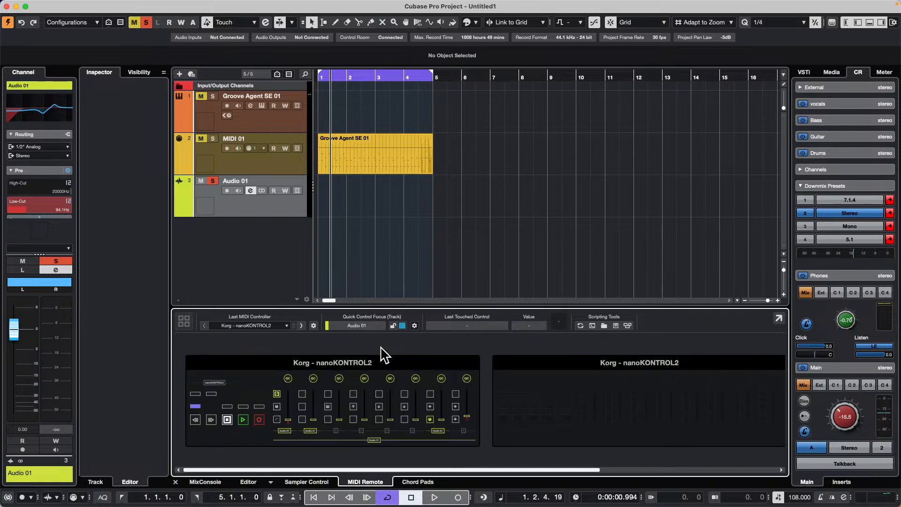
{"action": "left_click", "coordinate": [314, 362]}
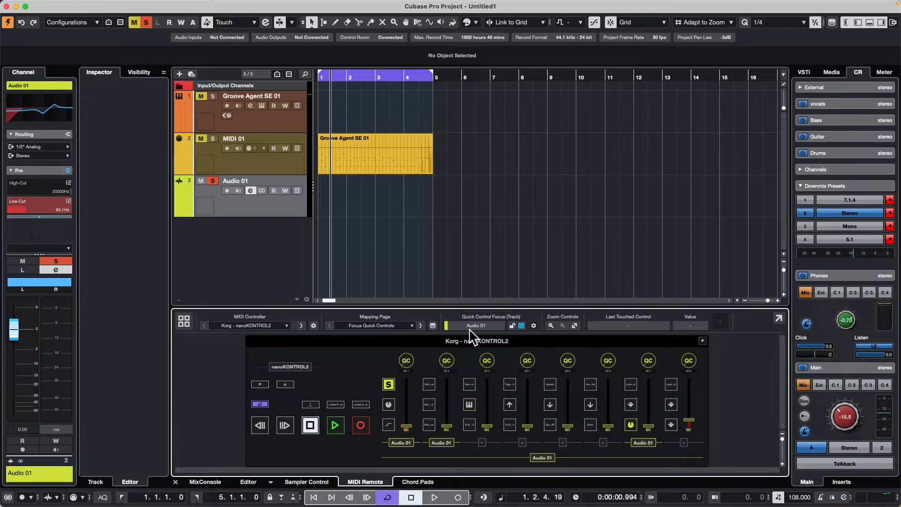
{"action": "left_click", "coordinate": [402, 327]}
{"action": "left_click", "coordinate": [387, 374]}
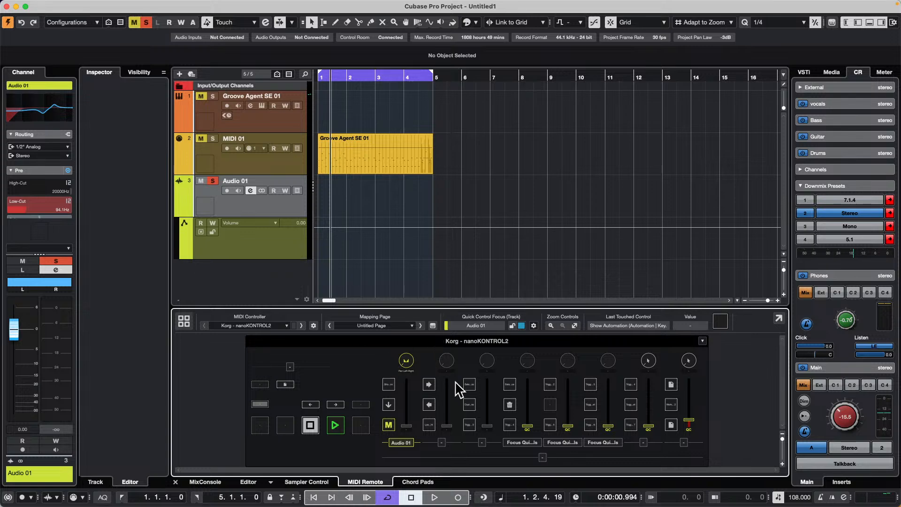
- Map Audio 01's low-cut switch (LC-On) to the nanoKONTROL2 button assigned to Show Automation
{"action": "left_click", "coordinate": [280, 209]}
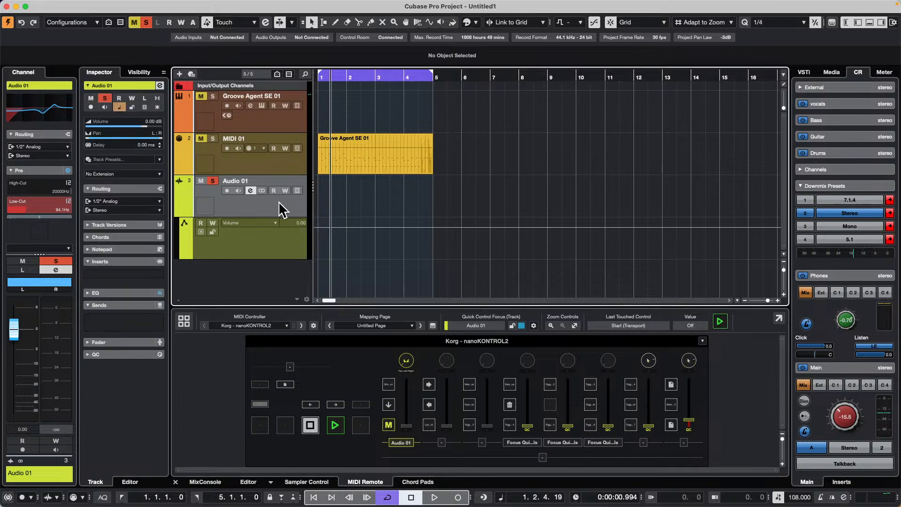
{"action": "left_click", "coordinate": [250, 189]}
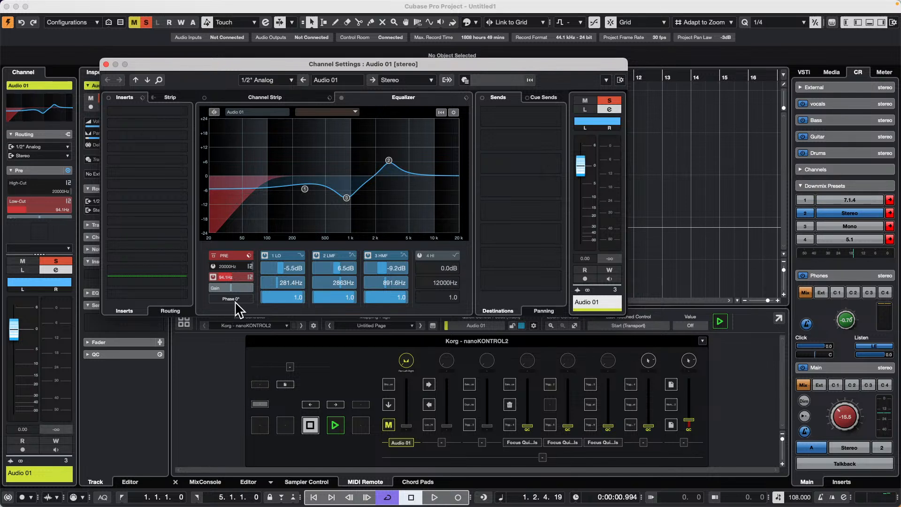
{"action": "right_click", "coordinate": [210, 276]}
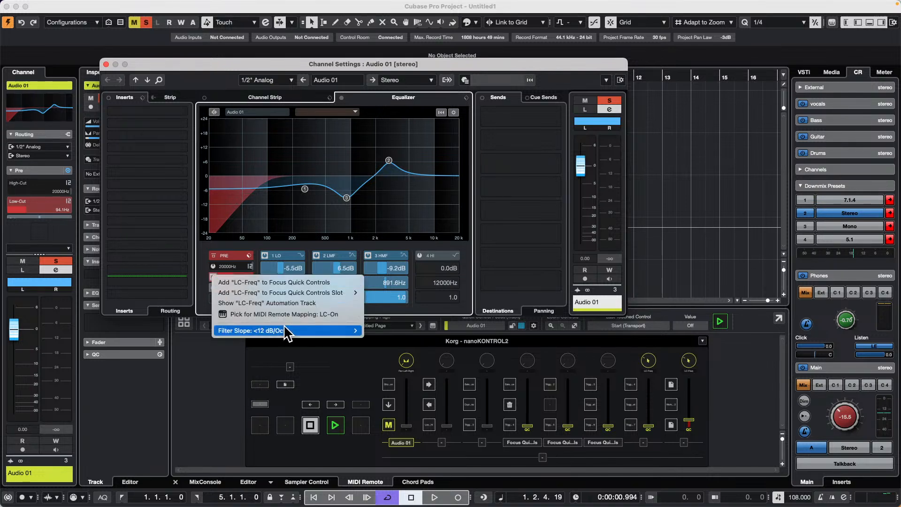
{"action": "left_click", "coordinate": [311, 313]}
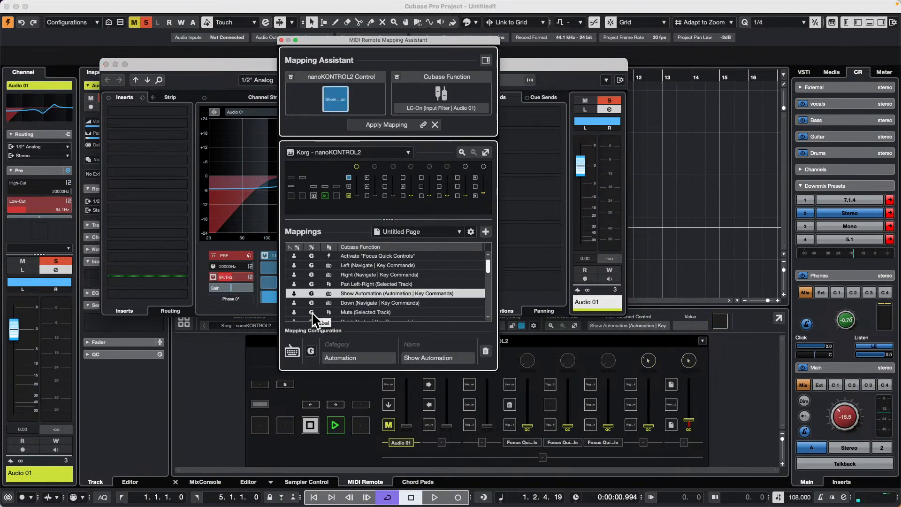
{"action": "left_click", "coordinate": [386, 123]}
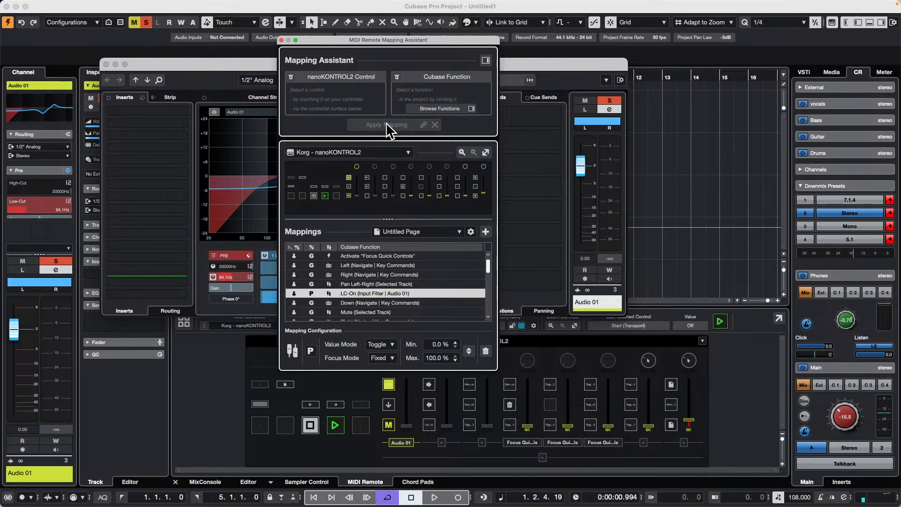
- Map Audio 01's high-cut switch (HC-On) to the nanoKONTROL2 button assigned to Nudge Right, and close the Mapping Assistant
{"action": "right_click", "coordinate": [214, 267]}
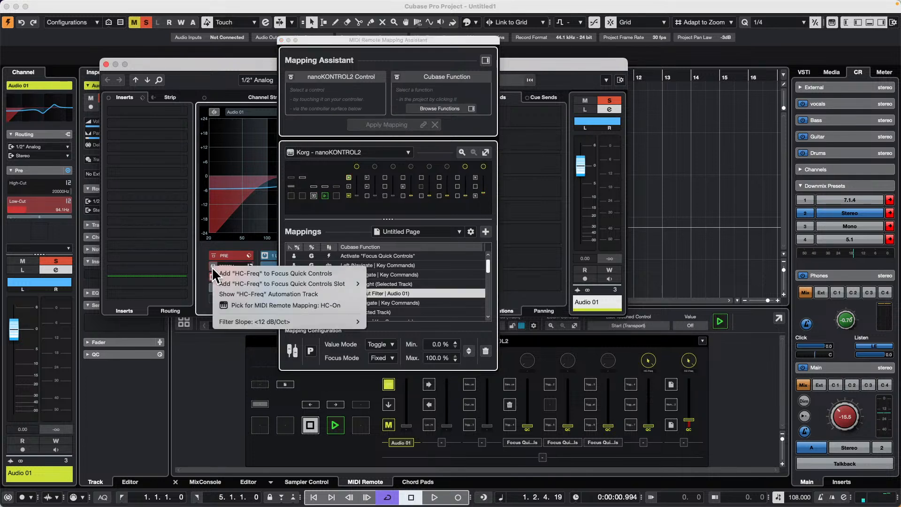
{"action": "left_click", "coordinate": [281, 306]}
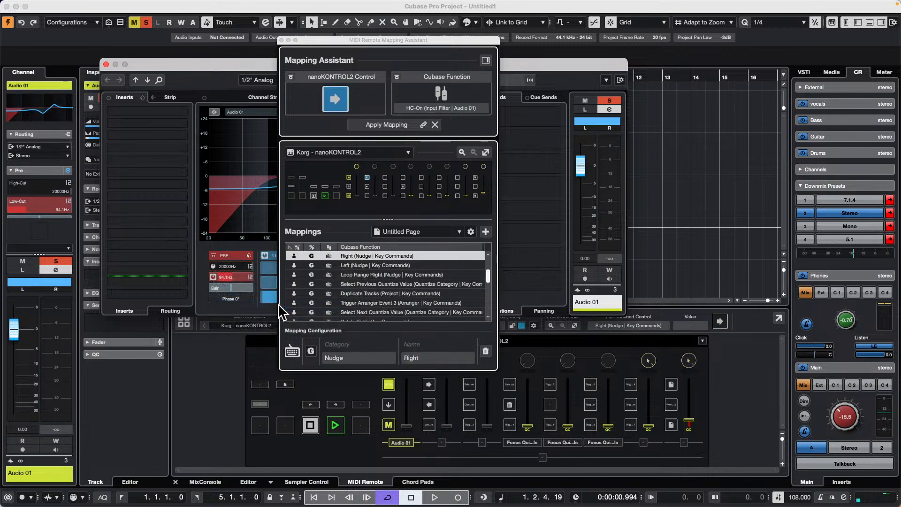
{"action": "left_click", "coordinate": [379, 125]}
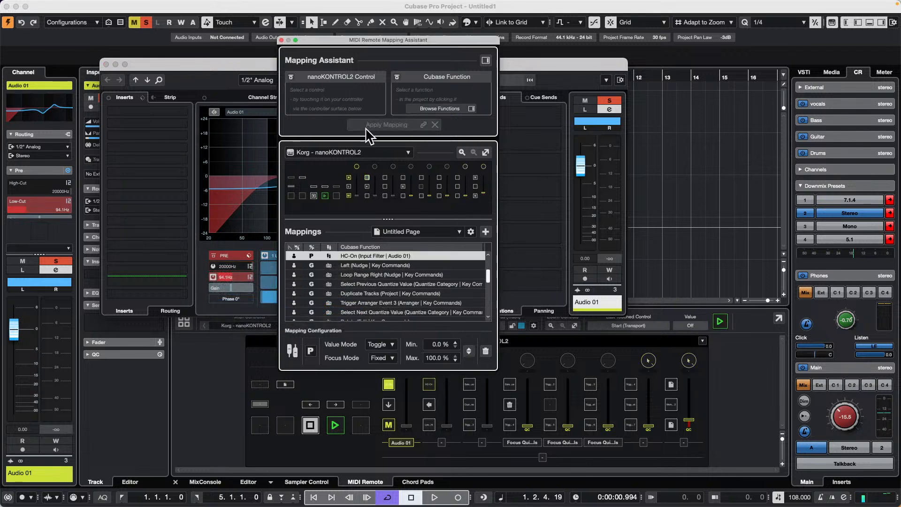
{"action": "left_click", "coordinate": [280, 40]}
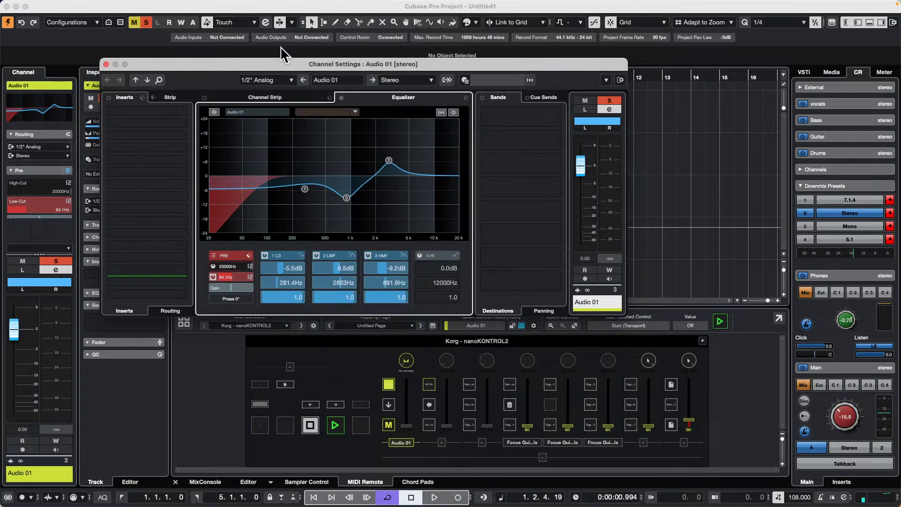
- Reset the EQ setting on Audio 01, confirm the reset, and close its Channel Settings window
{"action": "right_click", "coordinate": [315, 169]}
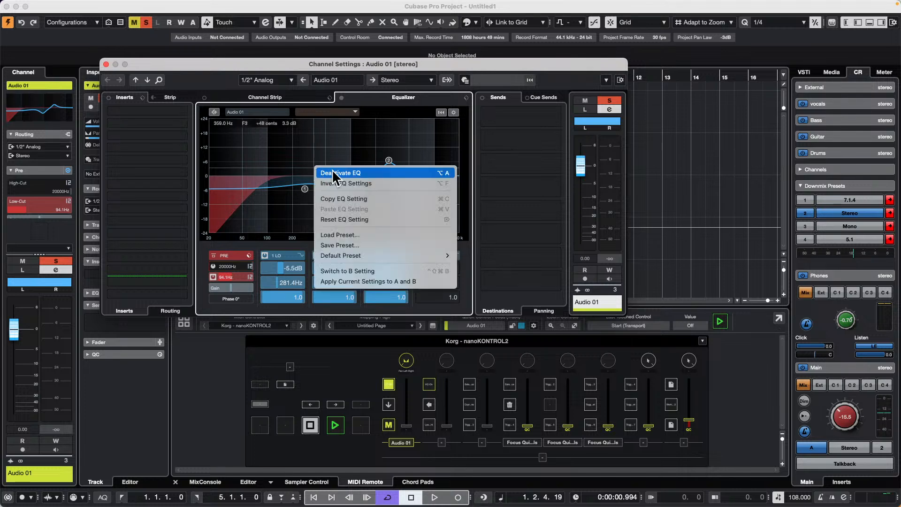
{"action": "left_click", "coordinate": [287, 159]}
{"action": "right_click", "coordinate": [285, 152]}
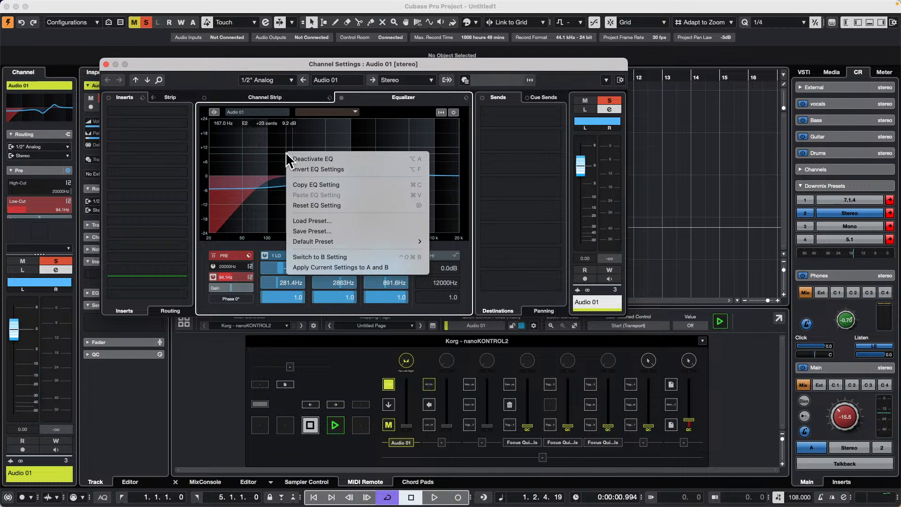
{"action": "left_click", "coordinate": [374, 206]}
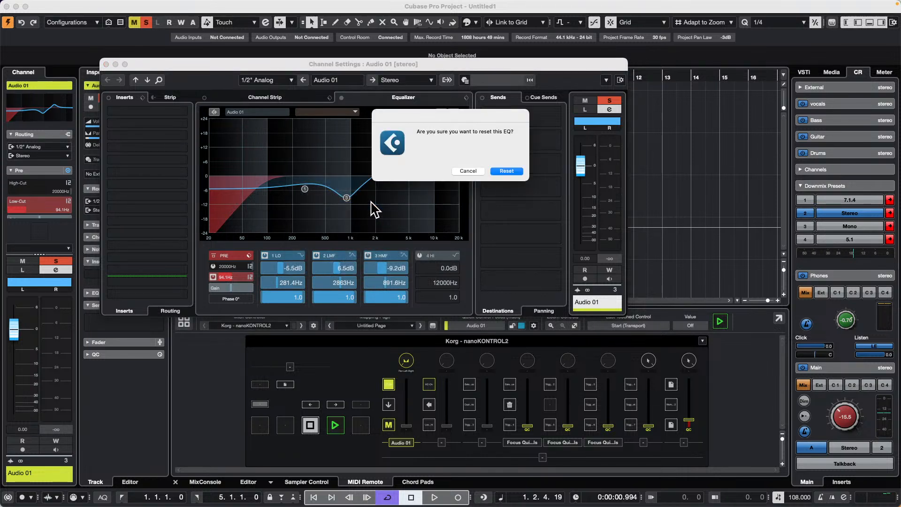
{"action": "left_click", "coordinate": [515, 172]}
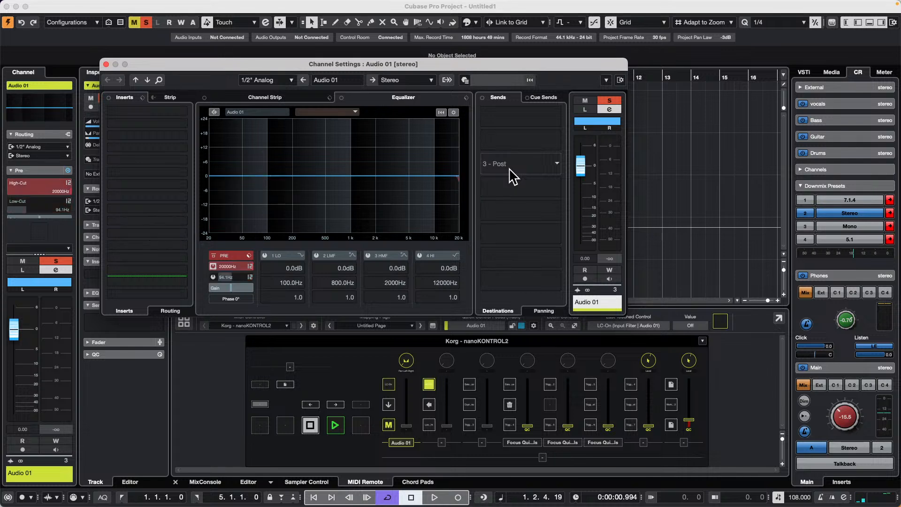
{"action": "right_click", "coordinate": [321, 182]}
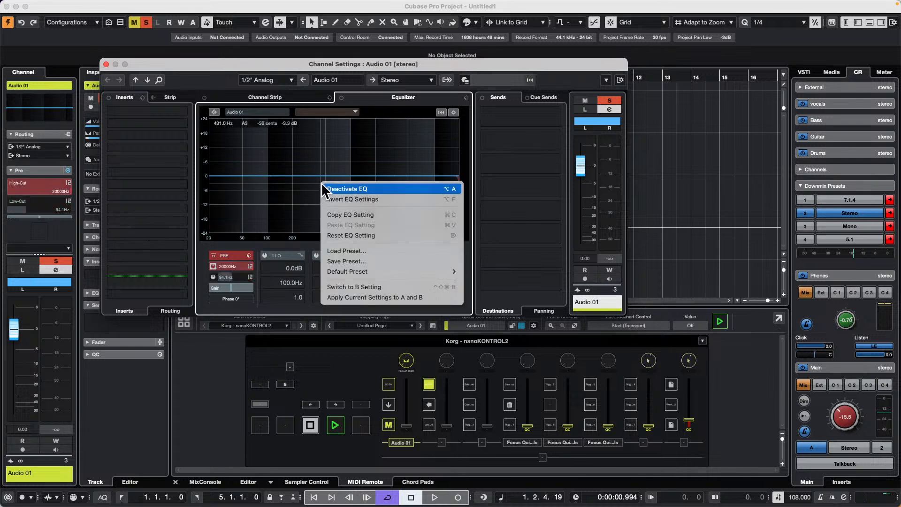
{"action": "left_click", "coordinate": [107, 65]}
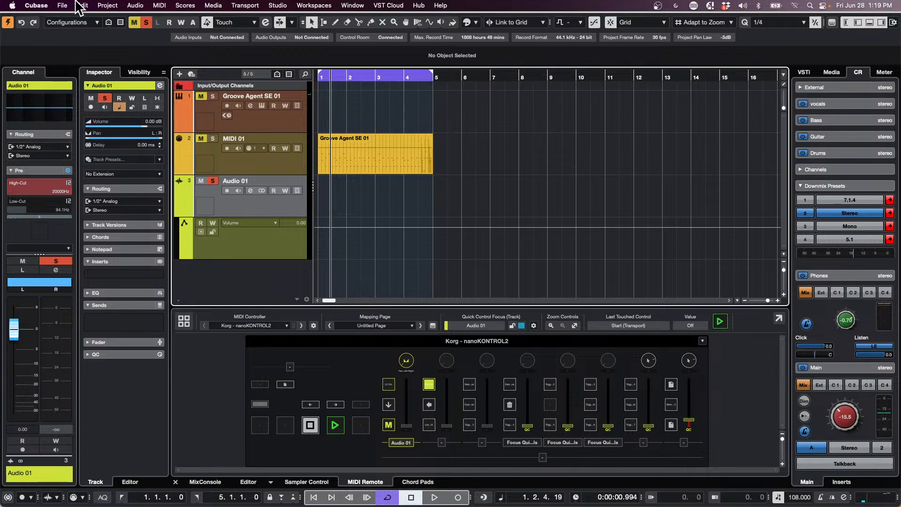
- Start opening another project and browse up to the Projects folder
{"action": "left_click", "coordinate": [63, 5]}
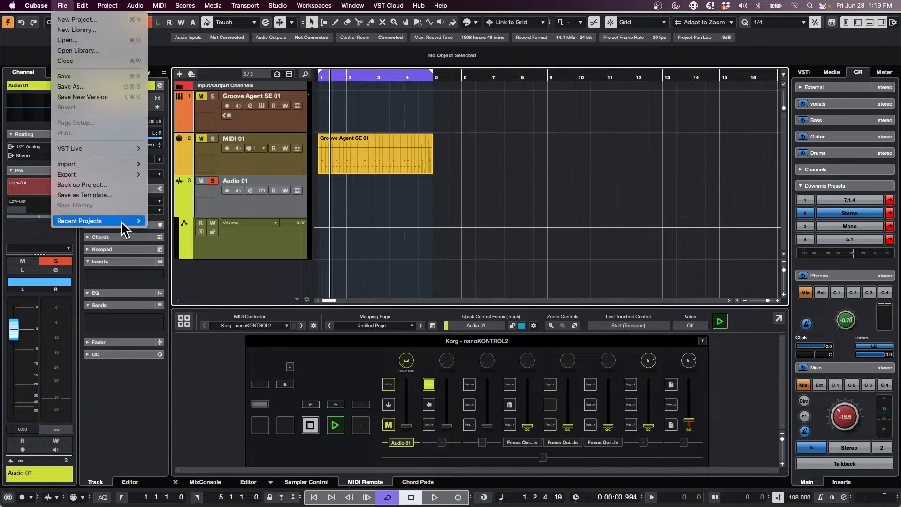
{"action": "mouse_move", "coordinate": [120, 221]}
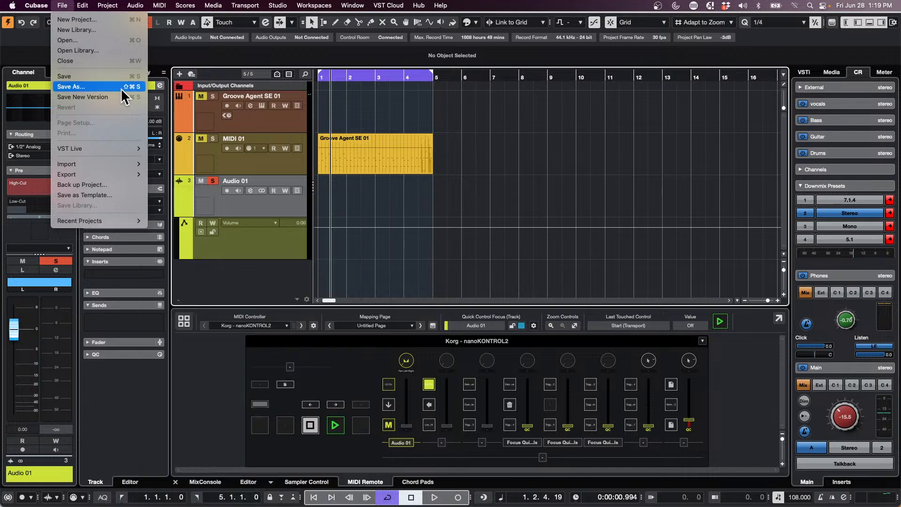
{"action": "left_click", "coordinate": [101, 41]}
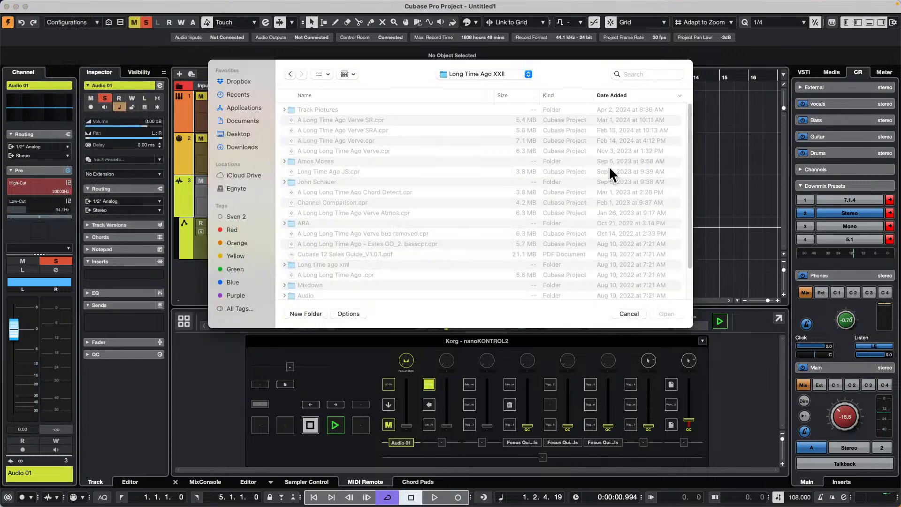
{"action": "left_click", "coordinate": [473, 73]}
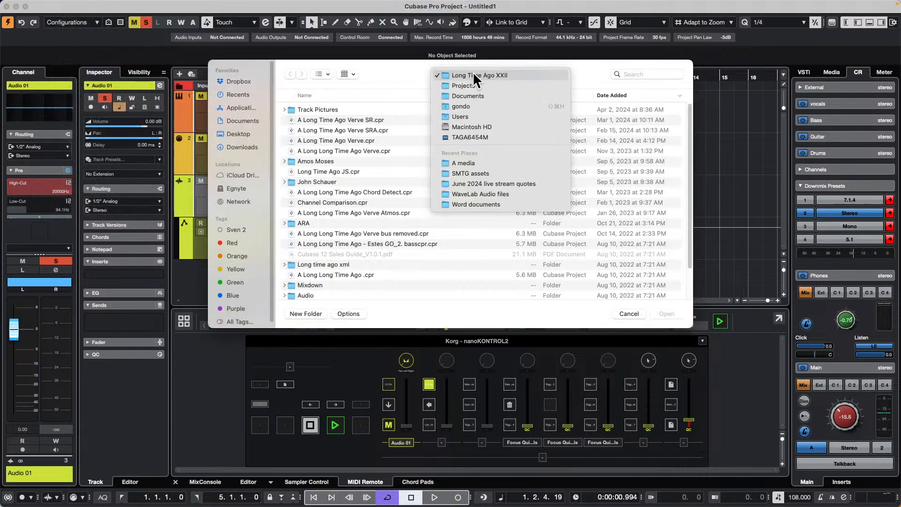
{"action": "left_click", "coordinate": [482, 86]}
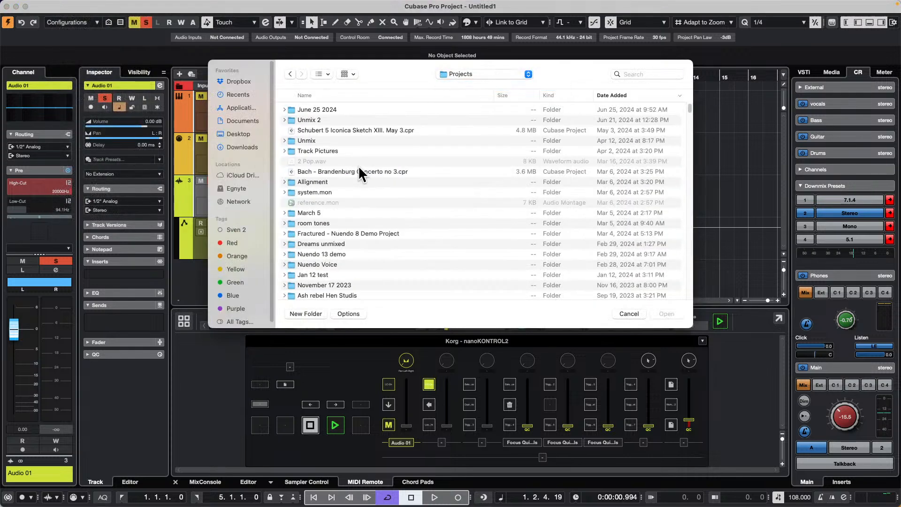
- Sort the Projects folder by name, open CX Audio.cpr from the CX Audio folder, and activate the project
{"action": "scroll", "coordinate": [361, 176], "scroll_direction": "down", "scroll_amount": 3}
{"action": "scroll", "coordinate": [361, 178], "scroll_direction": "up", "scroll_amount": 5}
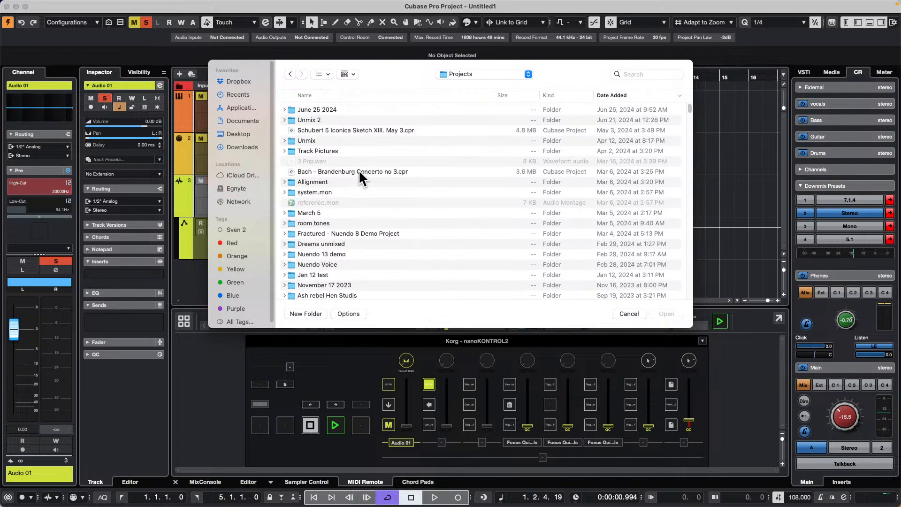
{"action": "left_click", "coordinate": [333, 94]}
{"action": "scroll", "coordinate": [355, 153], "scroll_direction": "down", "scroll_amount": 10}
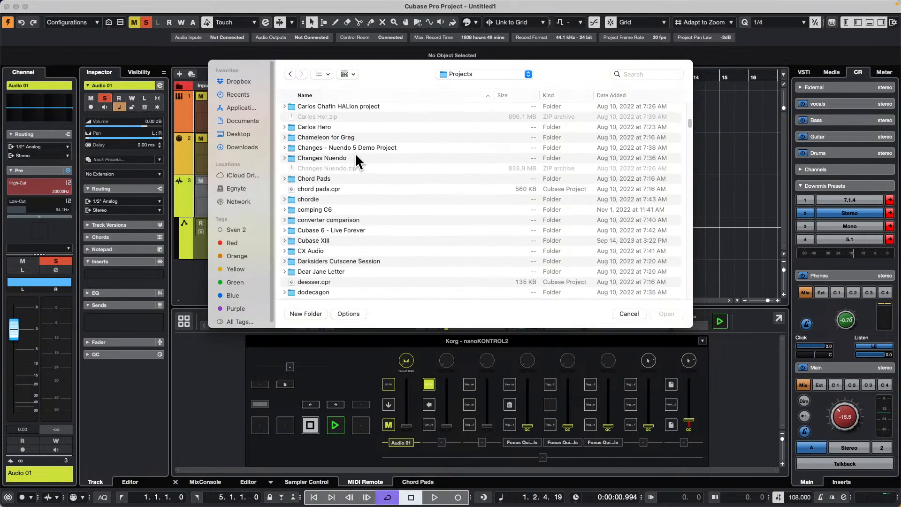
{"action": "left_click", "coordinate": [284, 251]}
{"action": "scroll", "coordinate": [369, 220], "scroll_direction": "down", "scroll_amount": 1}
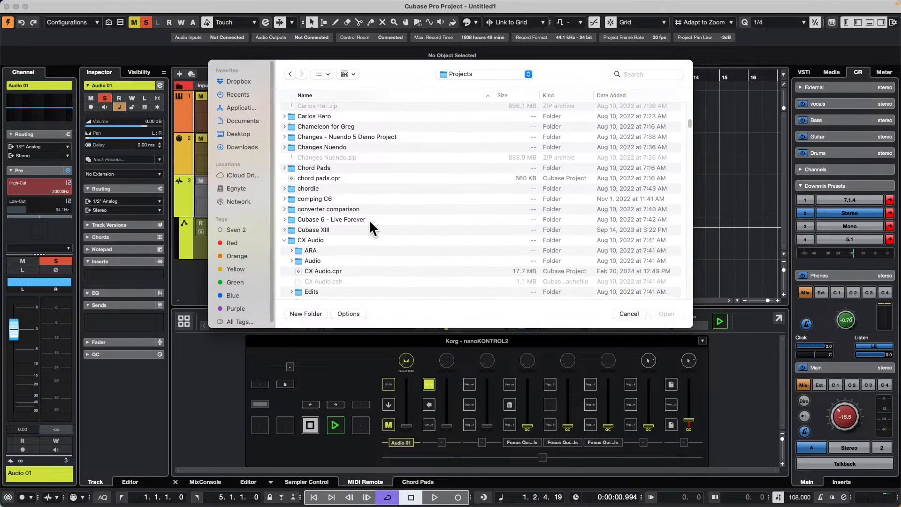
{"action": "left_click", "coordinate": [334, 272]}
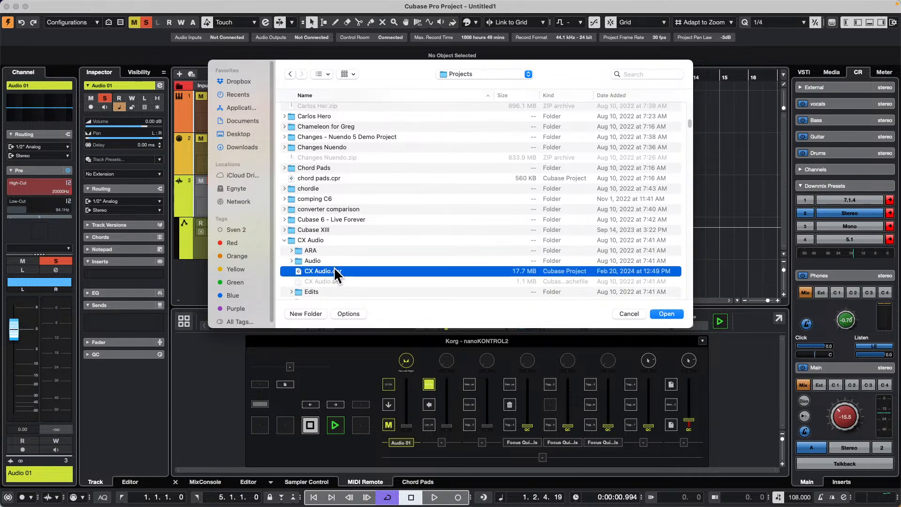
{"action": "left_click", "coordinate": [667, 314]}
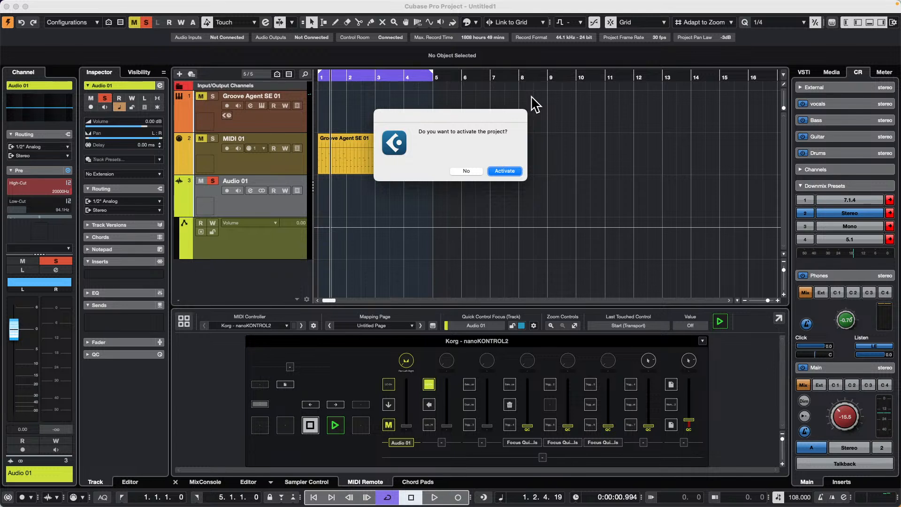
{"action": "left_click", "coordinate": [505, 171]}
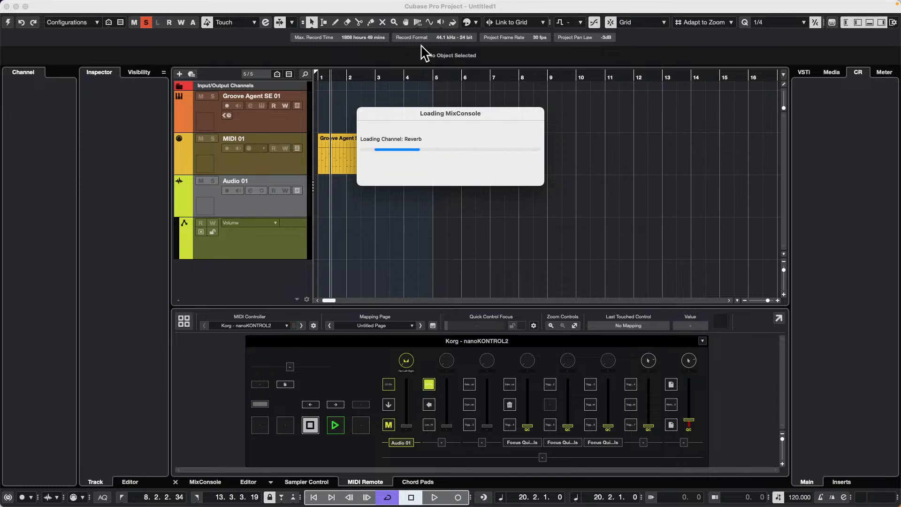
- Locate the side chain distroyer section around bar 20 and solo its ___kick track
{"action": "scroll", "coordinate": [451, 152], "scroll_direction": "down", "scroll_amount": 6}
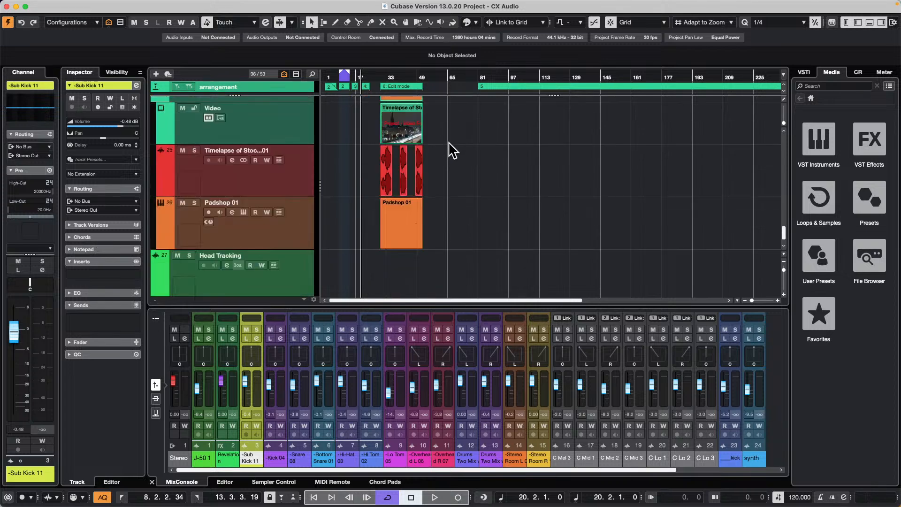
{"action": "scroll", "coordinate": [450, 146], "scroll_direction": "up", "scroll_amount": 4}
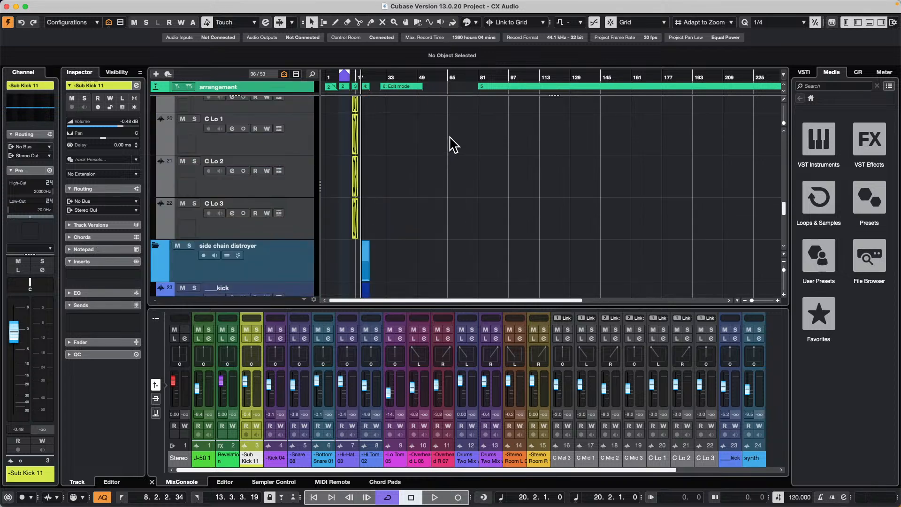
{"action": "left_click", "coordinate": [373, 77]}
{"action": "left_click_drag", "start_coordinate": [367, 76], "coordinate": [567, 141]}
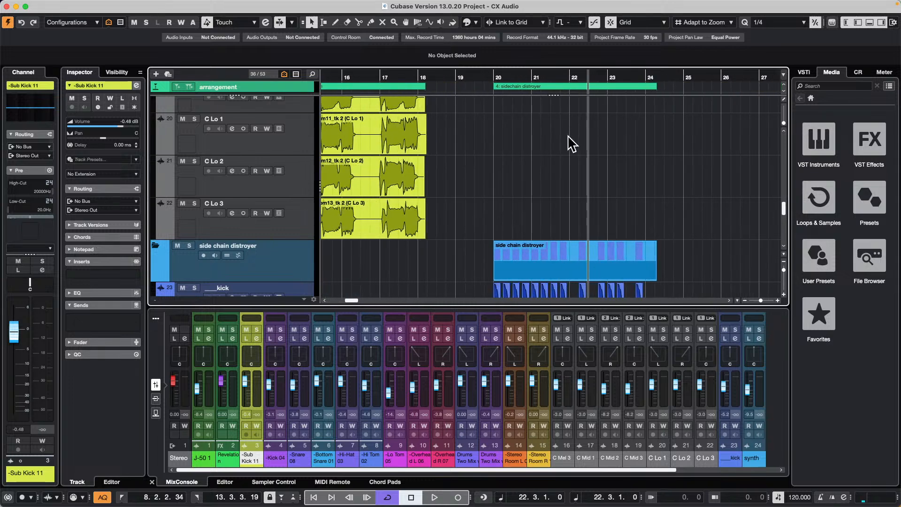
{"action": "scroll", "coordinate": [635, 179], "scroll_direction": "down", "scroll_amount": 4}
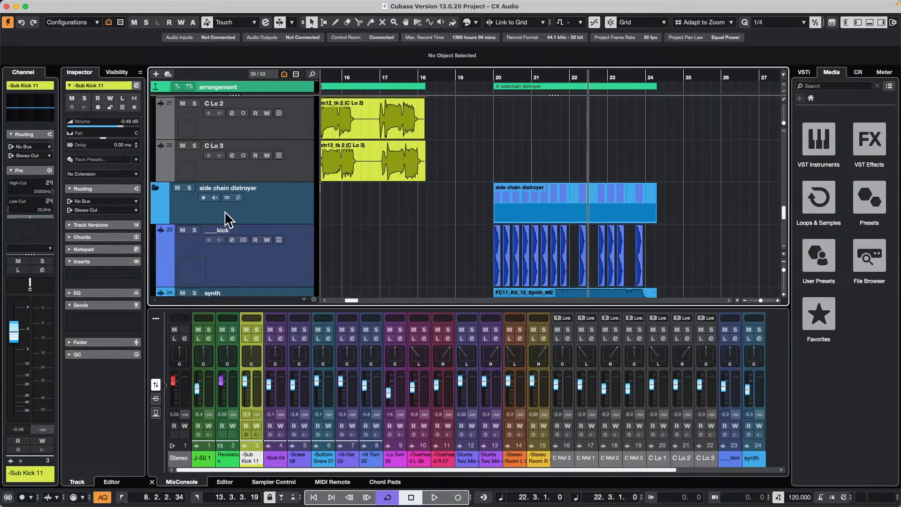
{"action": "left_click", "coordinate": [194, 230]}
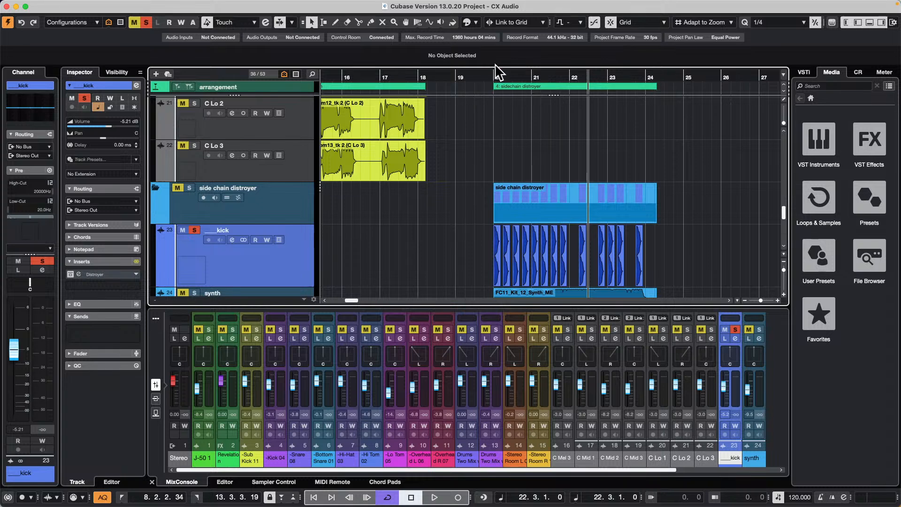
- Set the locators around the side chain distroyer folder part, start looped playback, and zoom in on that section
{"action": "left_click", "coordinate": [535, 211]}
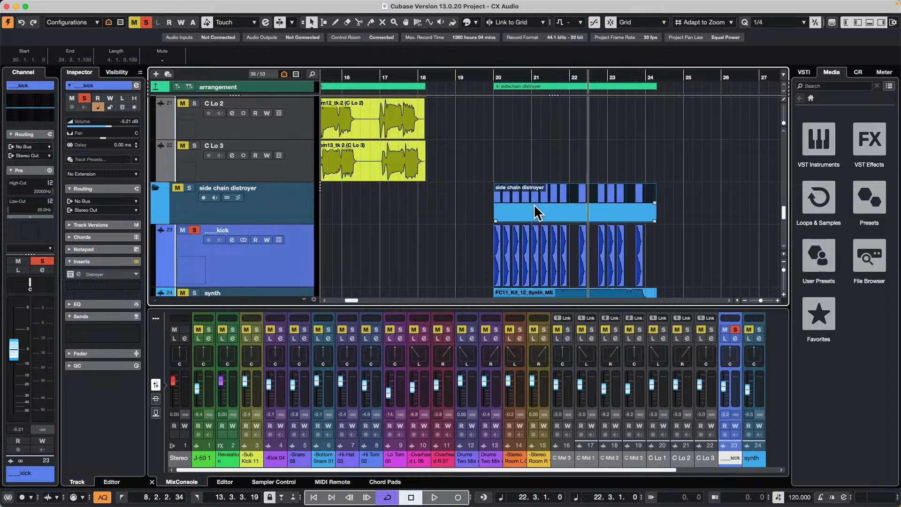
{"action": "key", "text": "p"}
{"action": "key", "text": "space"}
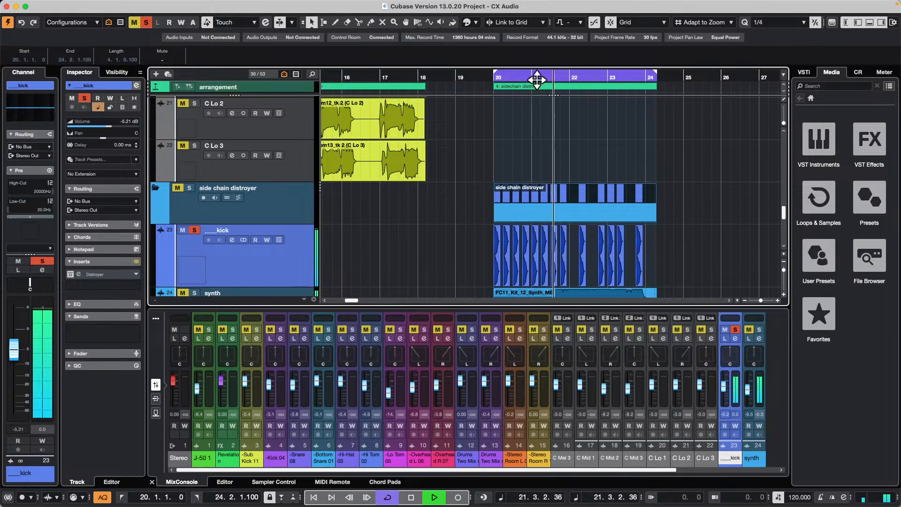
{"action": "left_click_drag", "start_coordinate": [488, 75], "coordinate": [488, 89]}
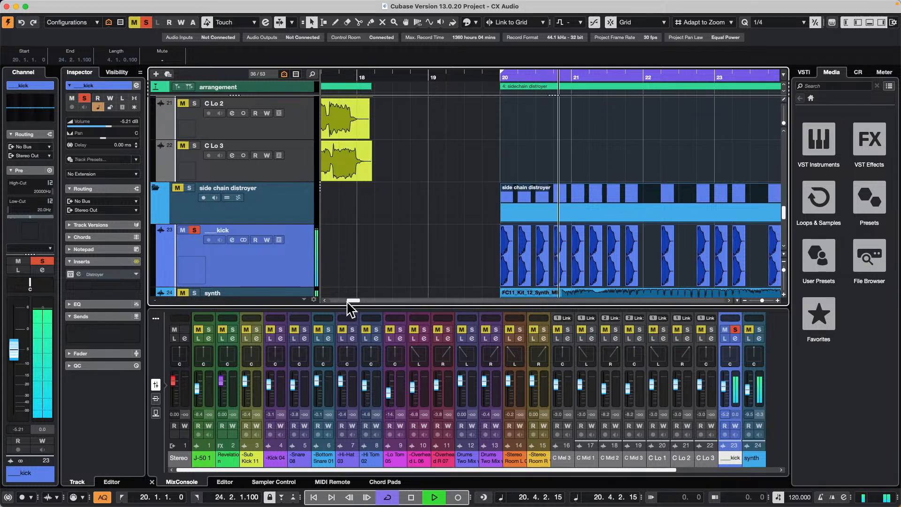
{"action": "left_click_drag", "start_coordinate": [348, 301], "coordinate": [353, 300]}
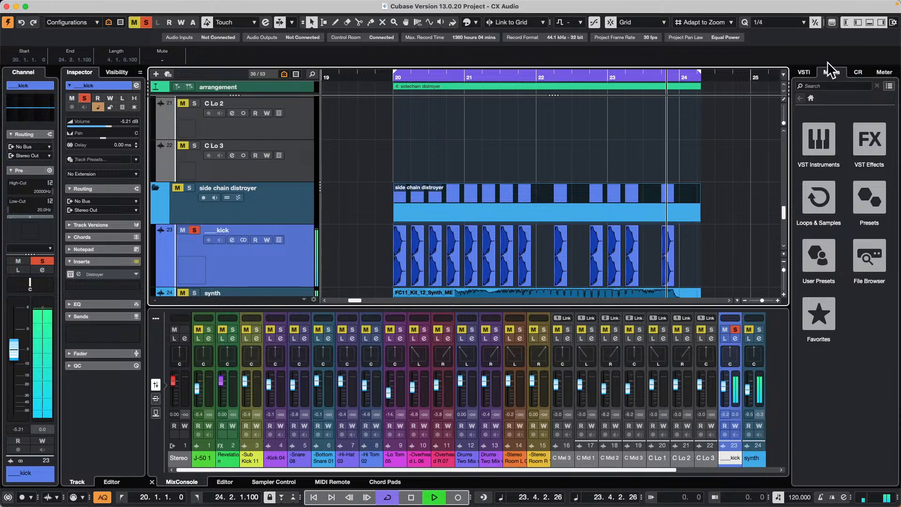
- Search the GA ONE Library in Loops & Samples for kick, and replace all matching ___kick events with the 01 kick hit sample
{"action": "left_click", "coordinate": [822, 201]}
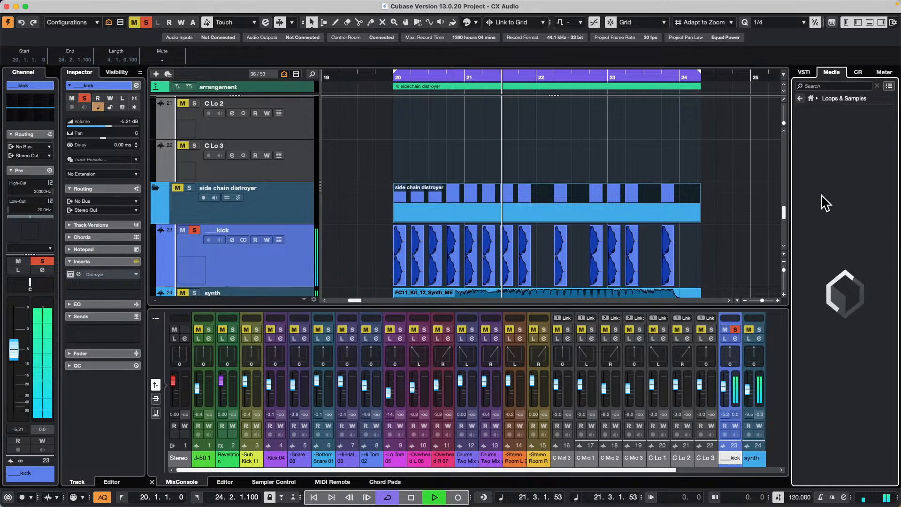
{"action": "scroll", "coordinate": [820, 282], "scroll_direction": "down", "scroll_amount": 5}
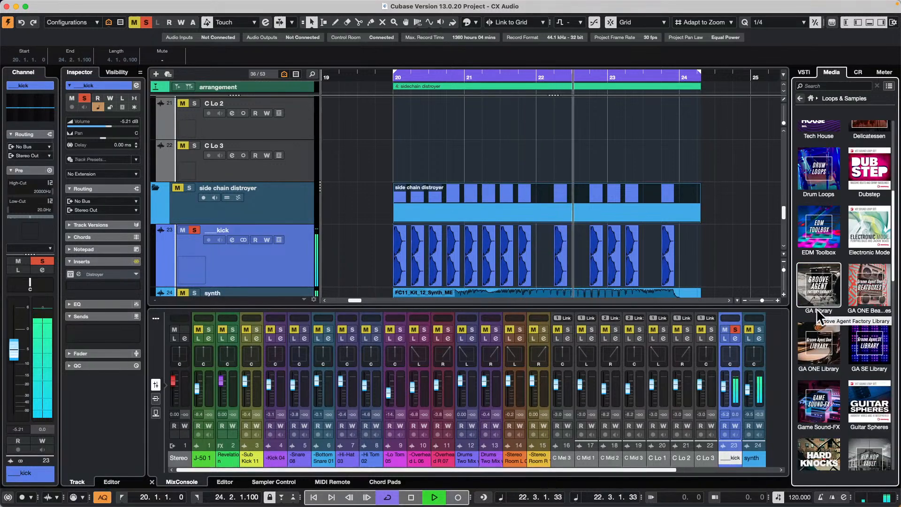
{"action": "left_click", "coordinate": [820, 326]}
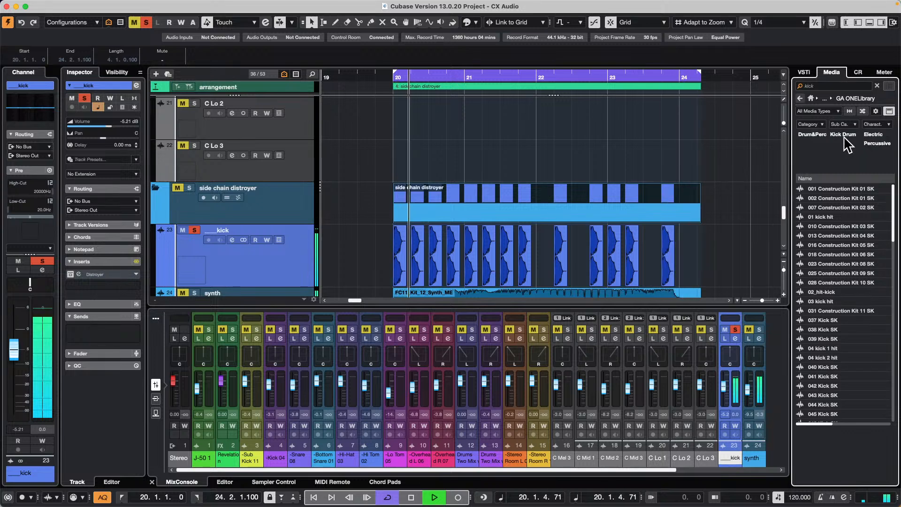
{"action": "left_click", "coordinate": [826, 260]}
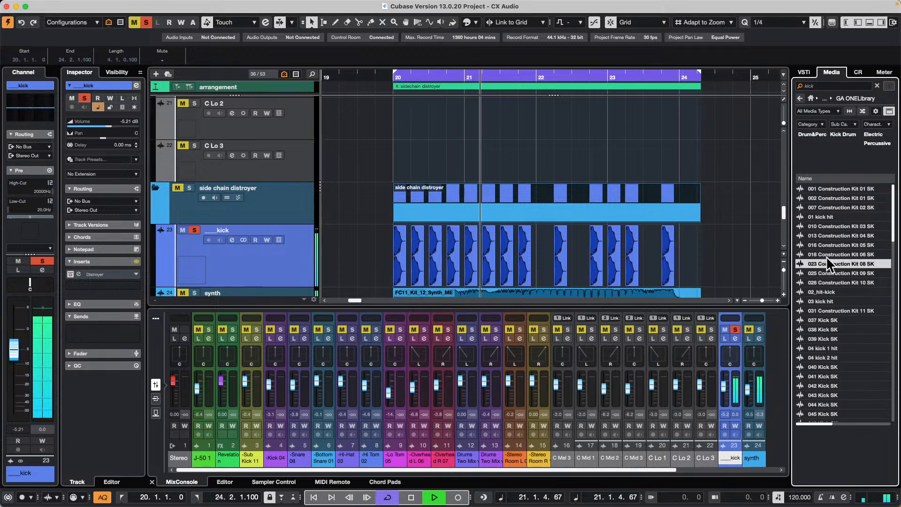
{"action": "left_click_drag", "start_coordinate": [823, 216], "coordinate": [387, 265]}
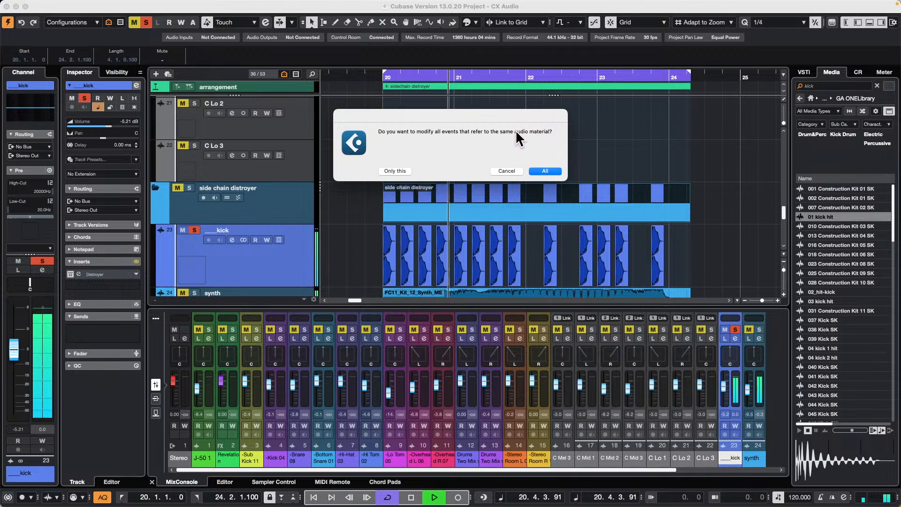
{"action": "left_click", "coordinate": [550, 168]}
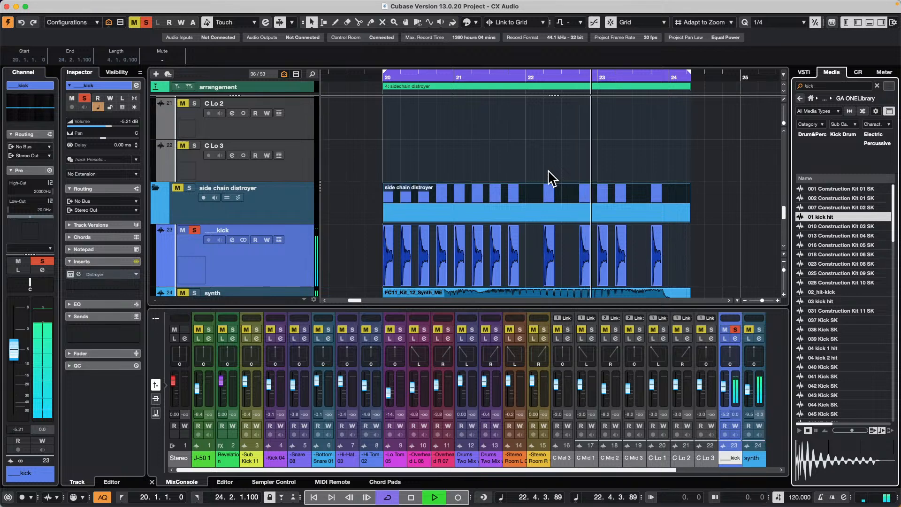
- Replace all matching ___kick events with 018 Construction Kit 06 SK, then with 039 Kick SK
{"action": "left_click_drag", "start_coordinate": [819, 254], "coordinate": [396, 267]}
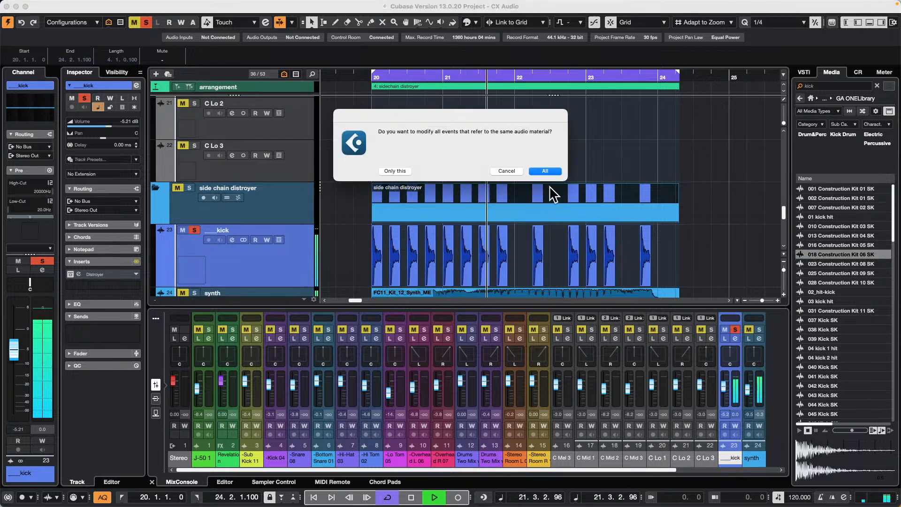
{"action": "left_click", "coordinate": [545, 170]}
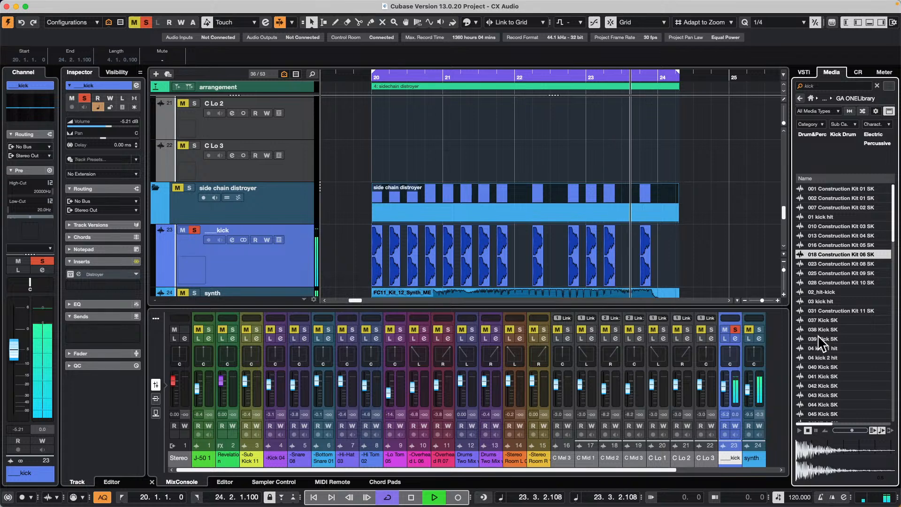
{"action": "left_click_drag", "start_coordinate": [818, 334], "coordinate": [464, 258]}
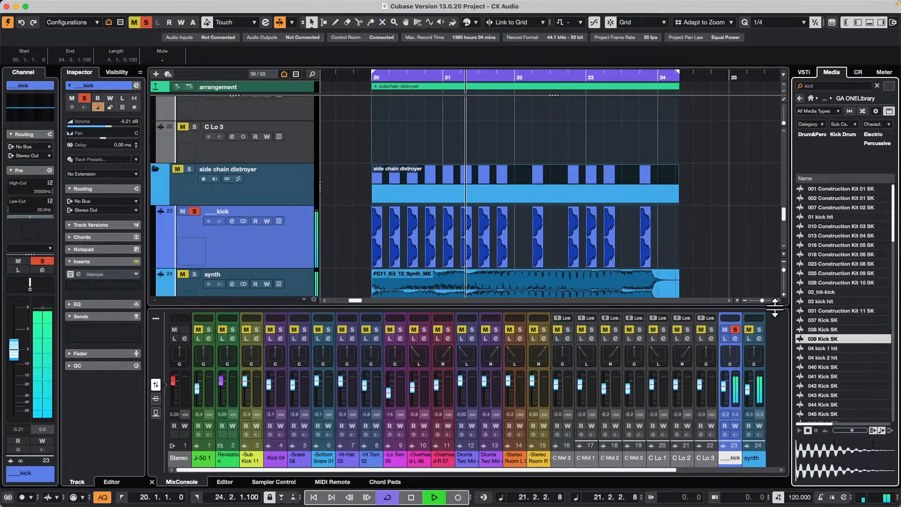
{"action": "left_click_drag", "start_coordinate": [825, 340], "coordinate": [483, 237]}
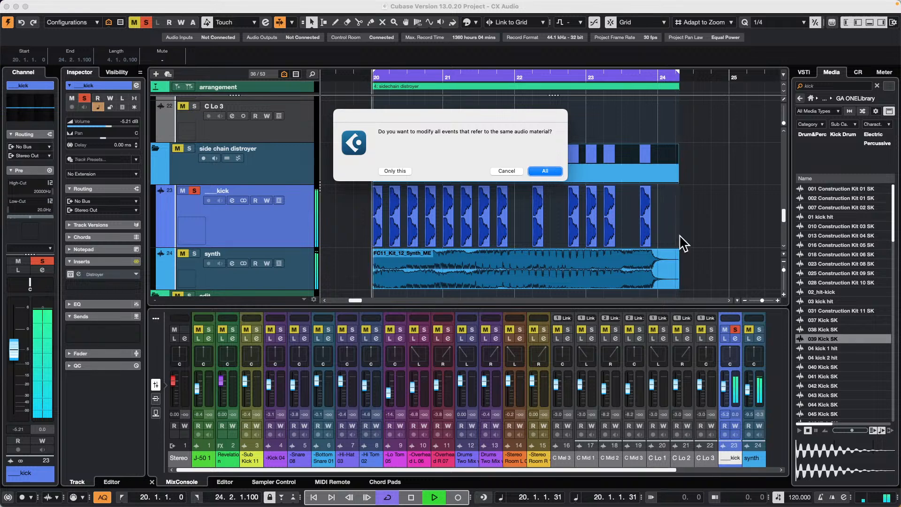
{"action": "left_click", "coordinate": [548, 172]}
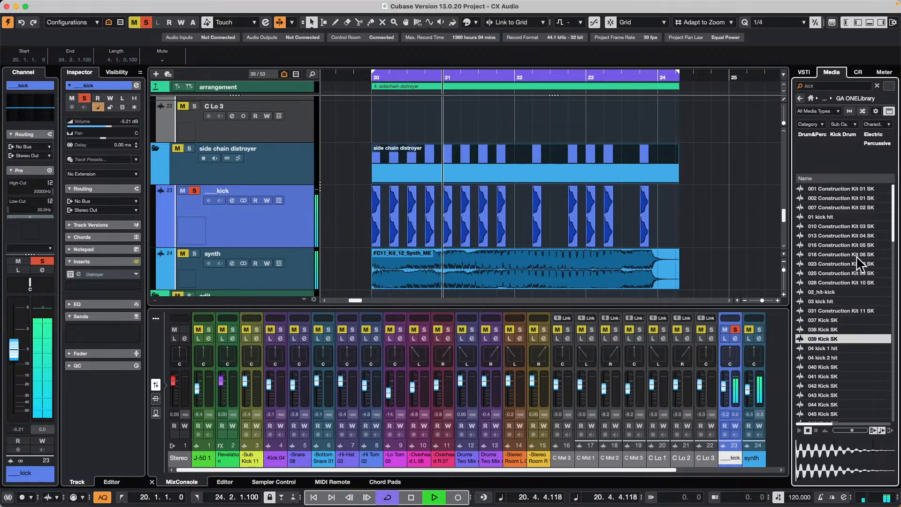
- Replace all matching ___kick events with 043 Kick SK, then with 051 Kick SK
{"action": "left_click_drag", "start_coordinate": [822, 395], "coordinate": [464, 217]}
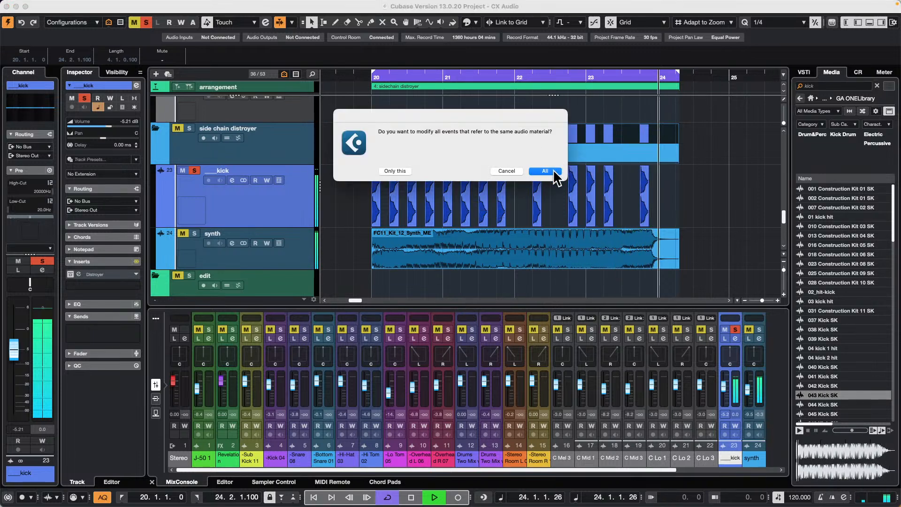
{"action": "left_click", "coordinate": [535, 171]}
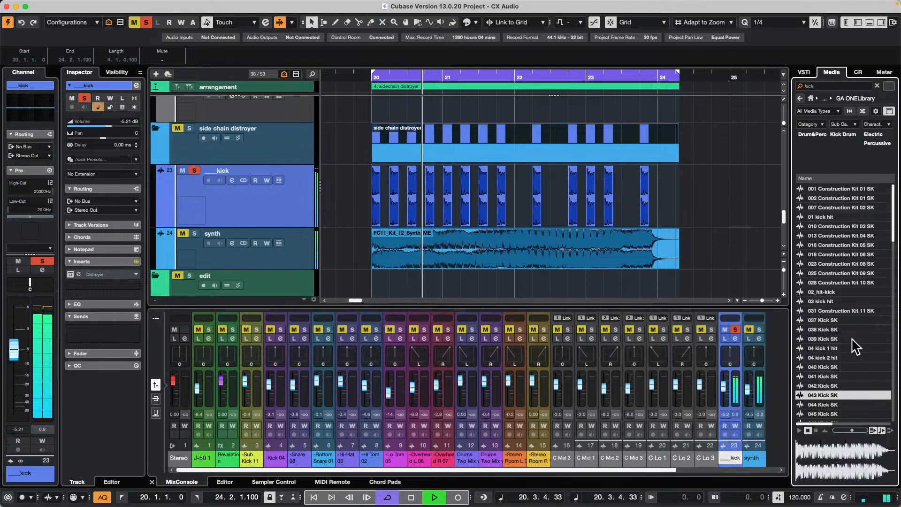
{"action": "scroll", "coordinate": [849, 326], "scroll_direction": "down", "scroll_amount": 2}
{"action": "scroll", "coordinate": [848, 325], "scroll_direction": "down", "scroll_amount": 5}
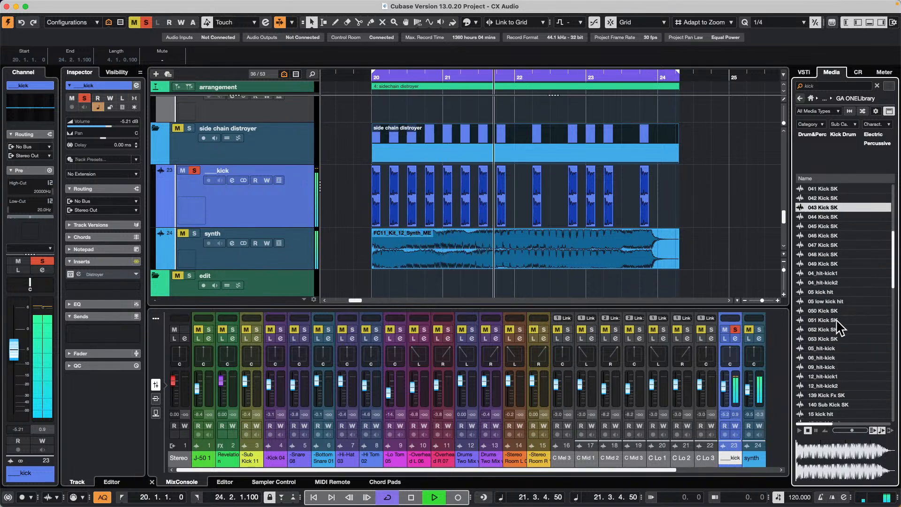
{"action": "left_click_drag", "start_coordinate": [829, 321], "coordinate": [461, 199]}
{"action": "left_click", "coordinate": [543, 171]}
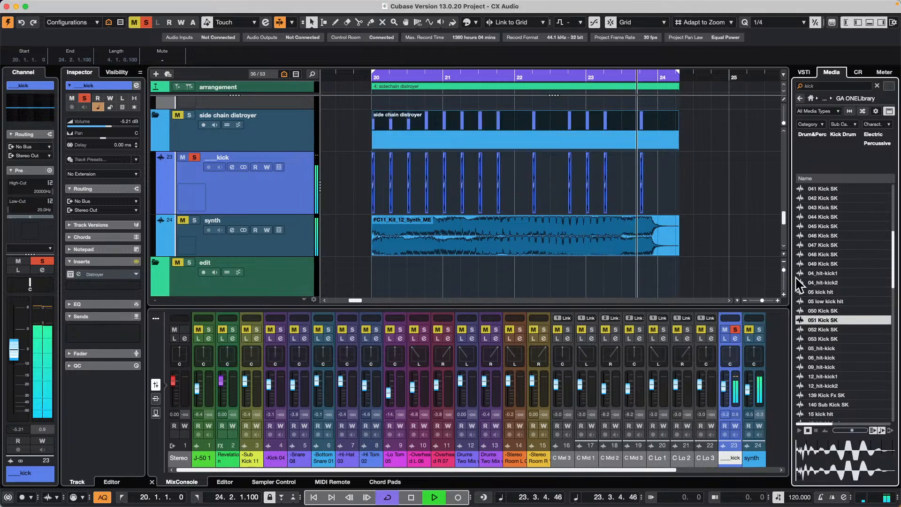
- Replace all matching ___kick events with 12_hit-kick2, and try to replace them with rnb_kick_5
{"action": "left_click_drag", "start_coordinate": [822, 386], "coordinate": [461, 190]}
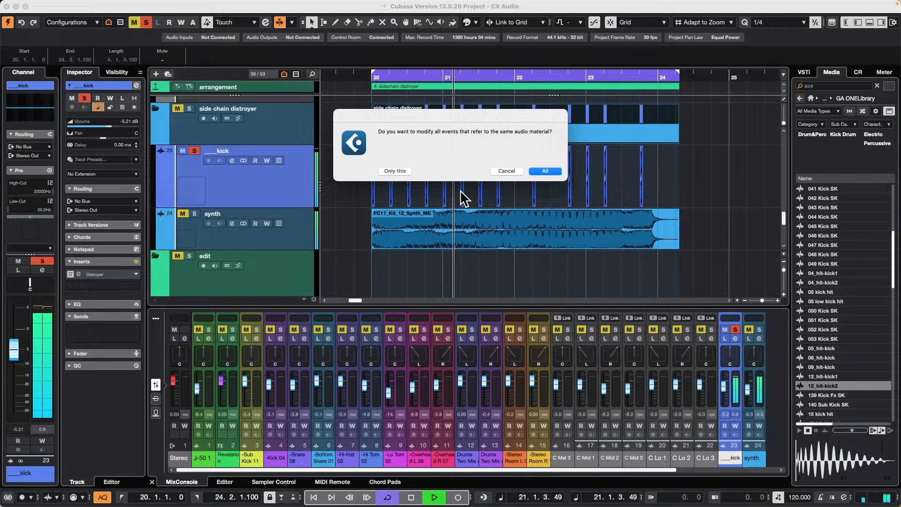
{"action": "left_click", "coordinate": [540, 171]}
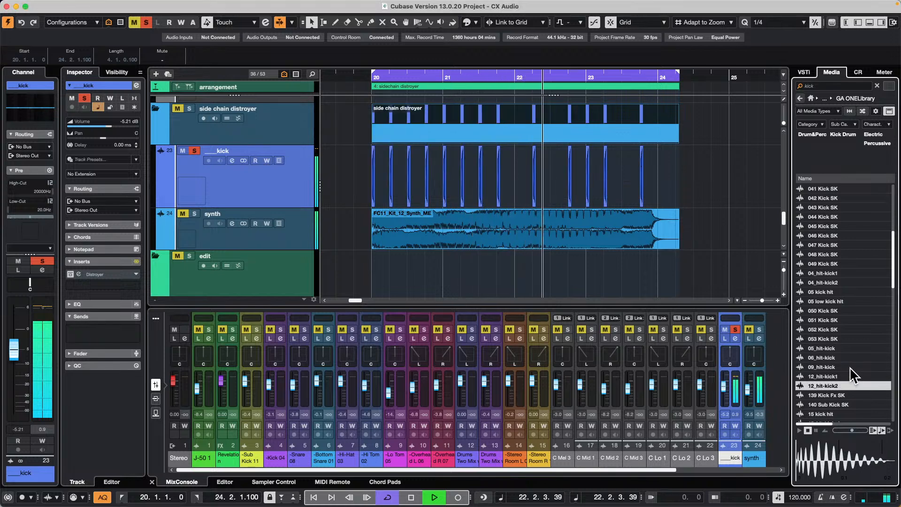
{"action": "scroll", "coordinate": [849, 368], "scroll_direction": "down", "scroll_amount": 10}
{"action": "left_click_drag", "start_coordinate": [823, 380], "coordinate": [443, 183]}
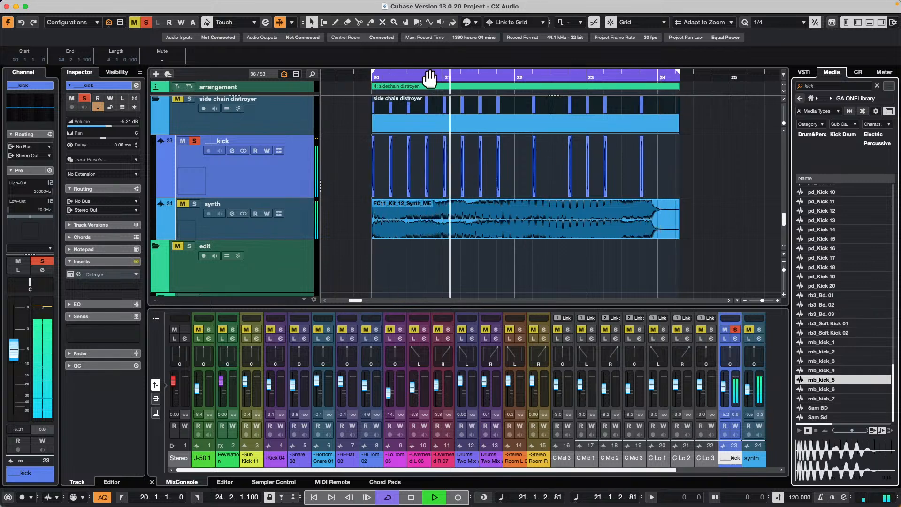
{"action": "left_click_drag", "start_coordinate": [459, 81], "coordinate": [458, 117]}
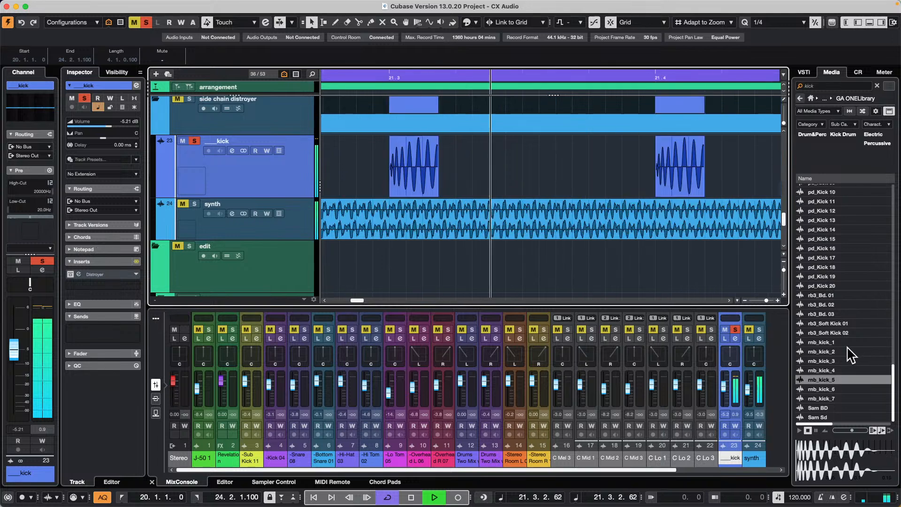
{"action": "left_click_drag", "start_coordinate": [820, 380], "coordinate": [438, 162]}
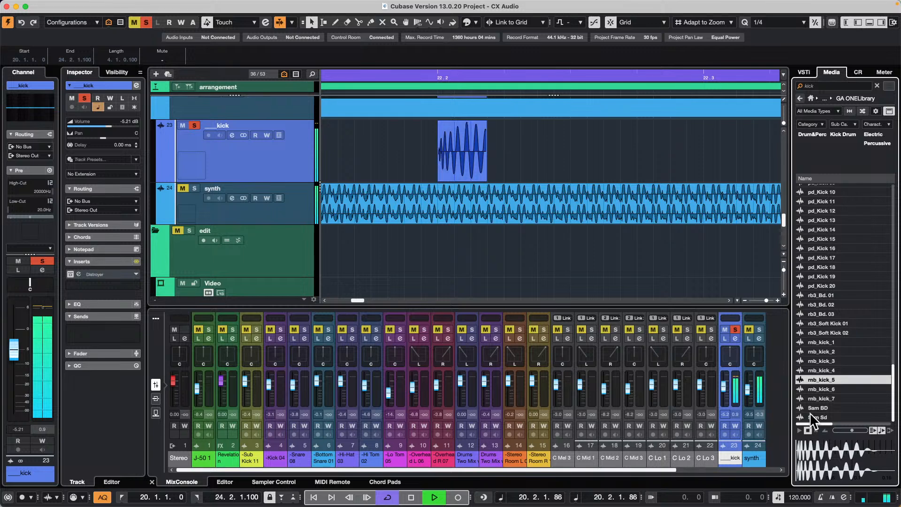
- Replace all matching ___kick events with the Sam BD sample
{"action": "left_click_drag", "start_coordinate": [816, 408], "coordinate": [438, 150]}
{"action": "left_click", "coordinate": [539, 167]}
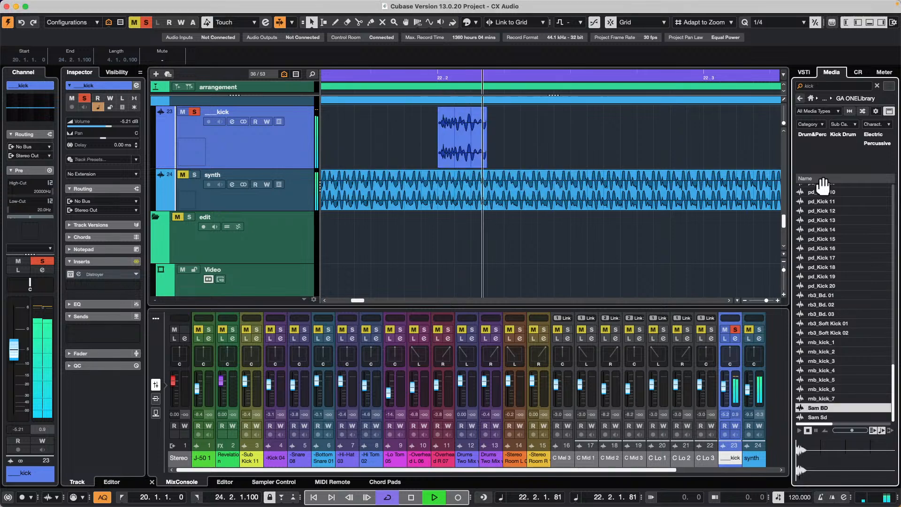
{"action": "left_click_drag", "start_coordinate": [447, 77], "coordinate": [563, 113]}
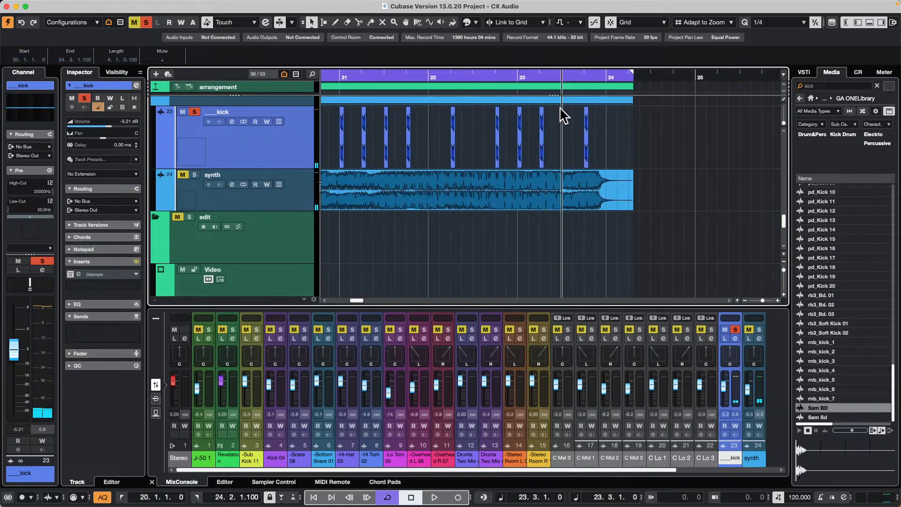
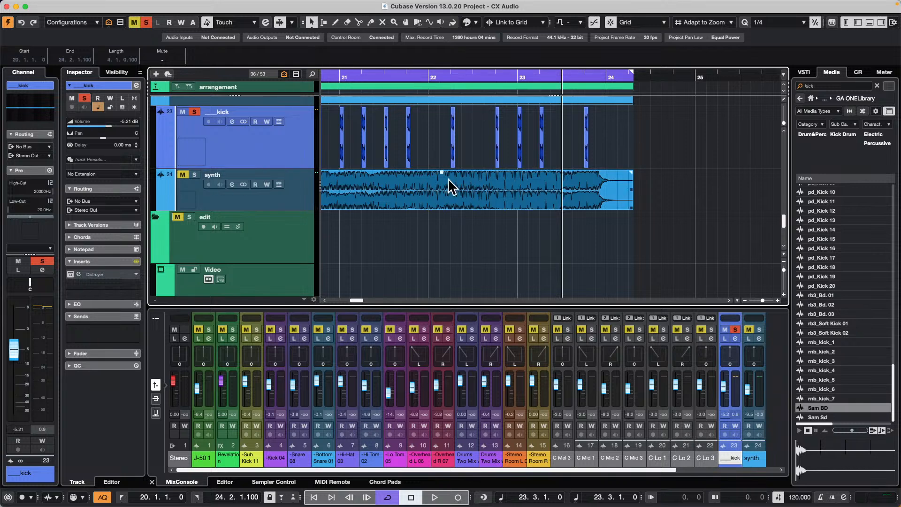
{"action": "left_click_drag", "start_coordinate": [348, 80], "coordinate": [356, 100]}
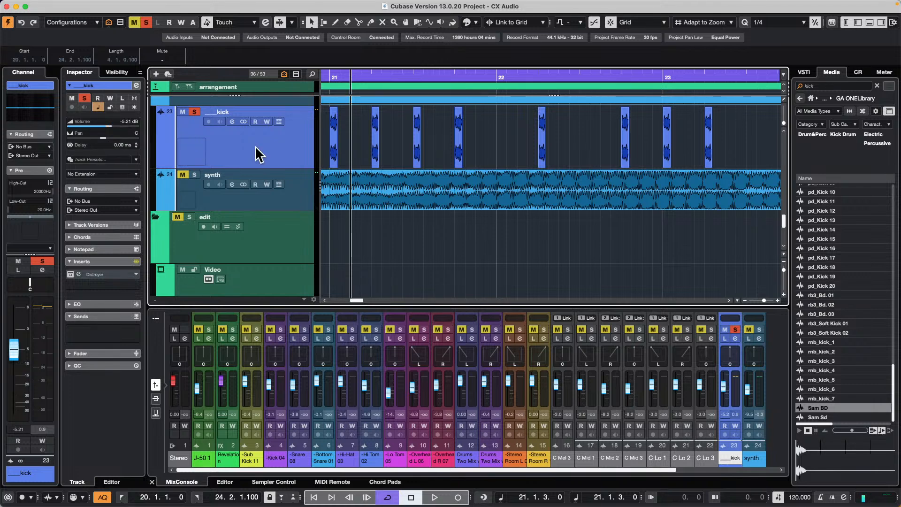
{"action": "left_click", "coordinate": [102, 86]}
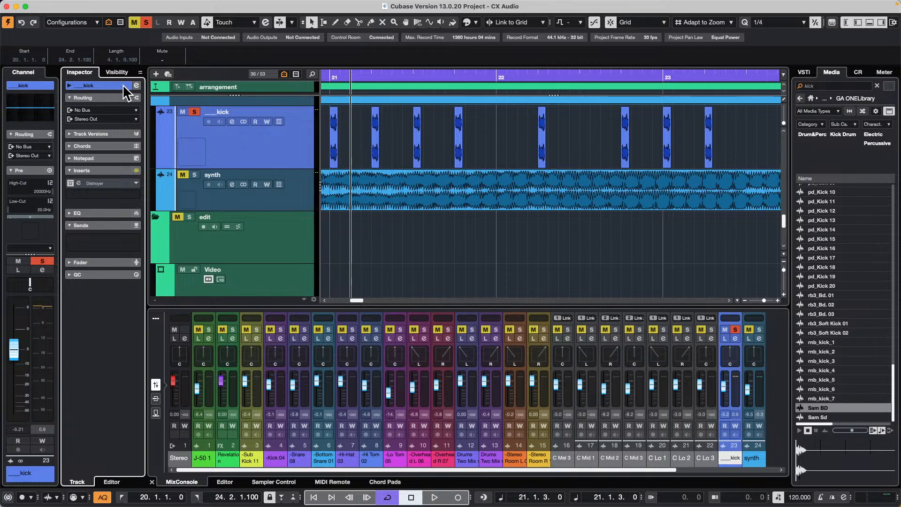
{"action": "left_click", "coordinate": [79, 85]}
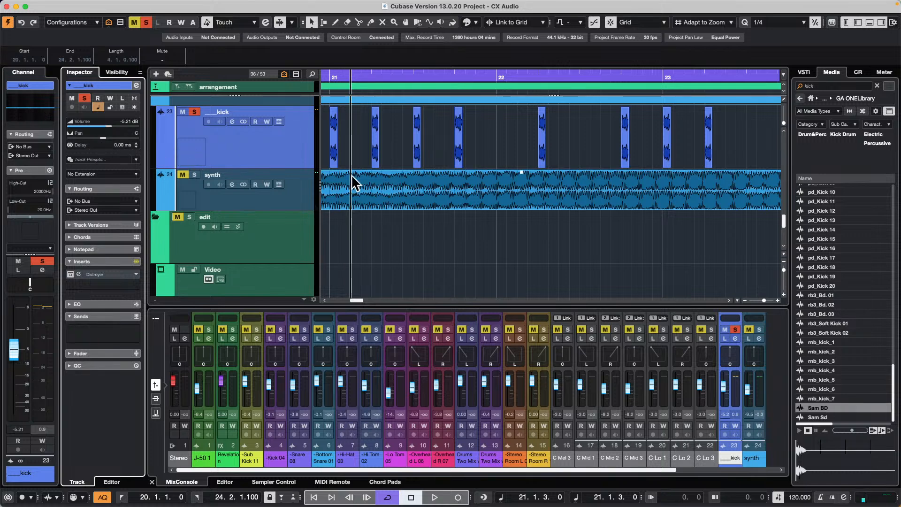
- Enlarge the synth track and duplicate it
{"action": "left_click_drag", "start_coordinate": [280, 210], "coordinate": [282, 231]}
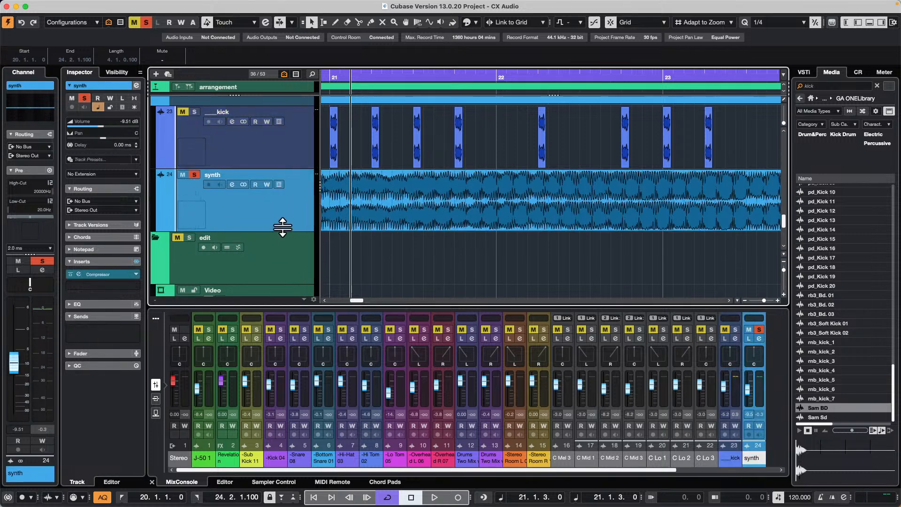
{"action": "left_click_drag", "start_coordinate": [389, 75], "coordinate": [391, 104]}
{"action": "right_click", "coordinate": [266, 210]}
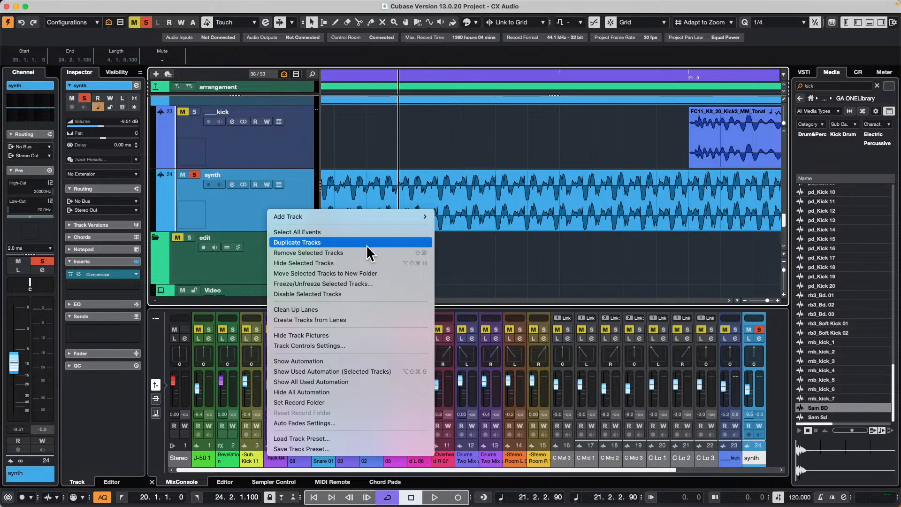
{"action": "left_click", "coordinate": [367, 243]}
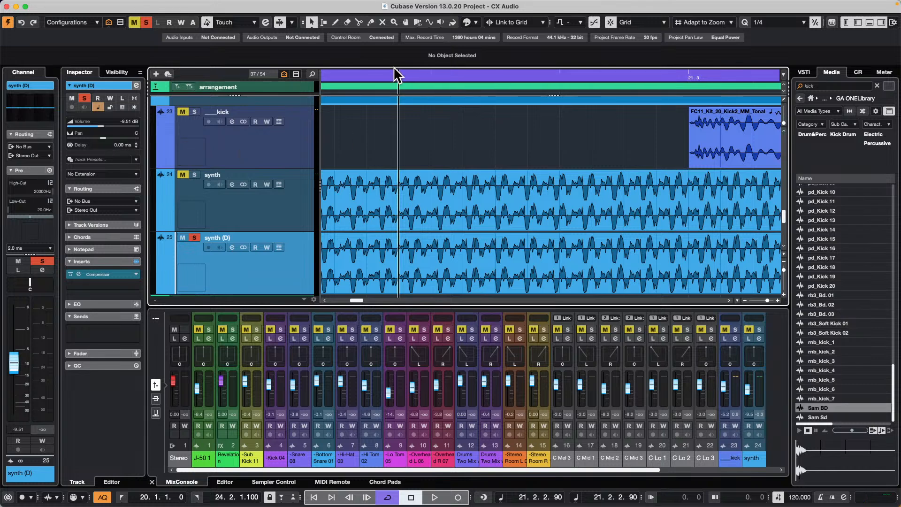
- Hide the MixConsole in the lower zone and enlarge the synth and synth (D) tracks for a closer waveform comparison
{"action": "left_click_drag", "start_coordinate": [376, 76], "coordinate": [376, 116]}
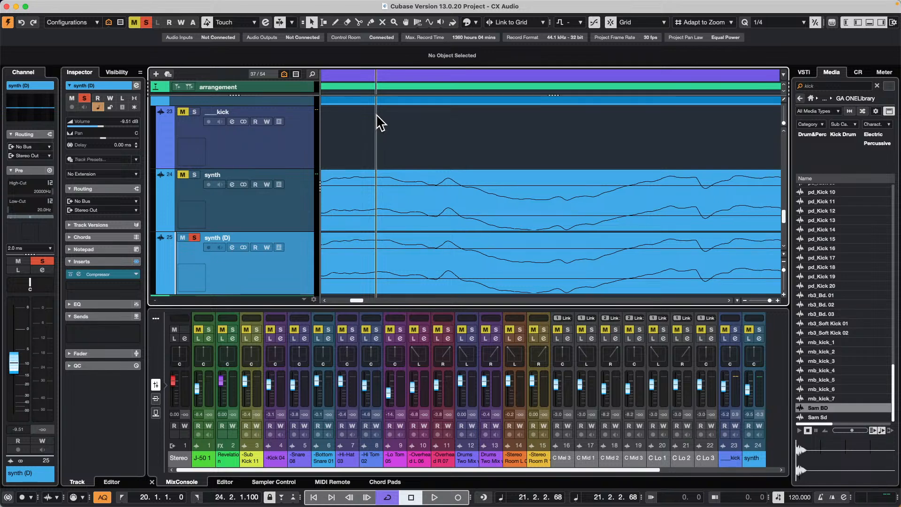
{"action": "scroll", "coordinate": [501, 195], "scroll_direction": "down", "scroll_amount": 3}
{"action": "scroll", "coordinate": [500, 193], "scroll_direction": "up", "scroll_amount": 1}
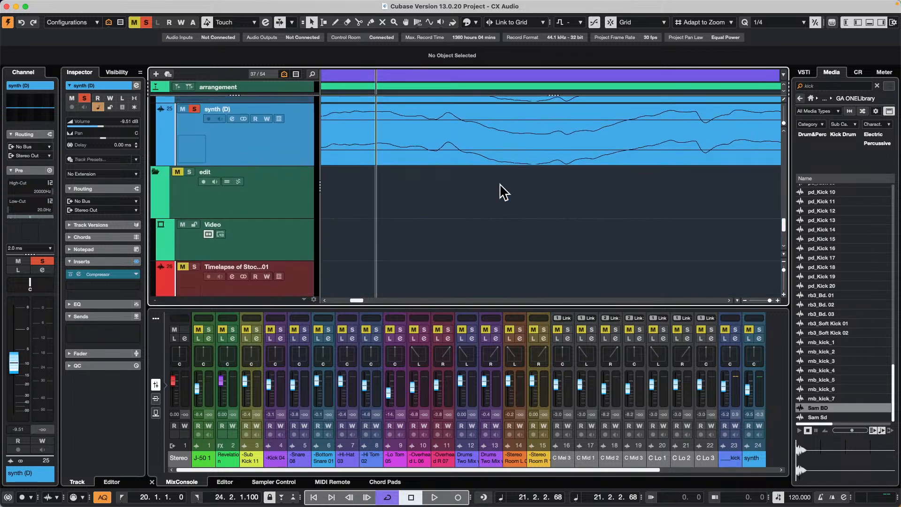
{"action": "scroll", "coordinate": [450, 190], "scroll_direction": "up", "scroll_amount": 3}
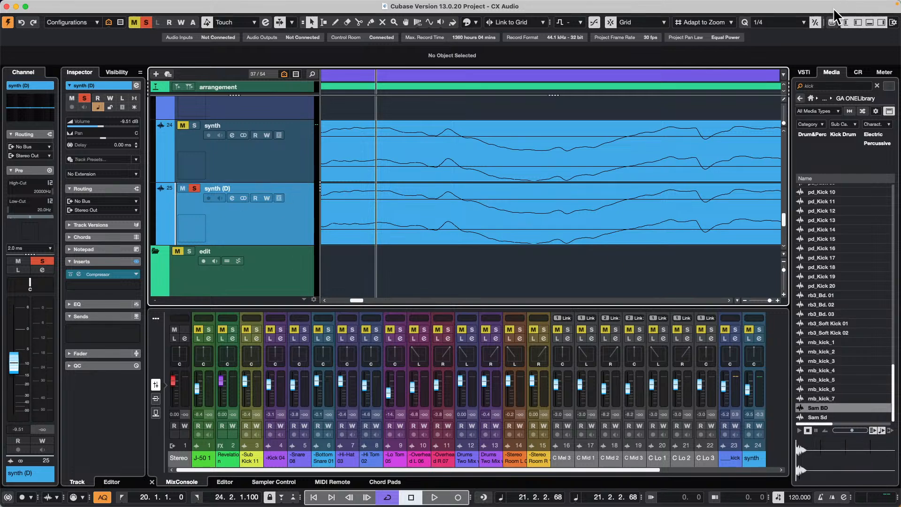
{"action": "left_click", "coordinate": [869, 22]}
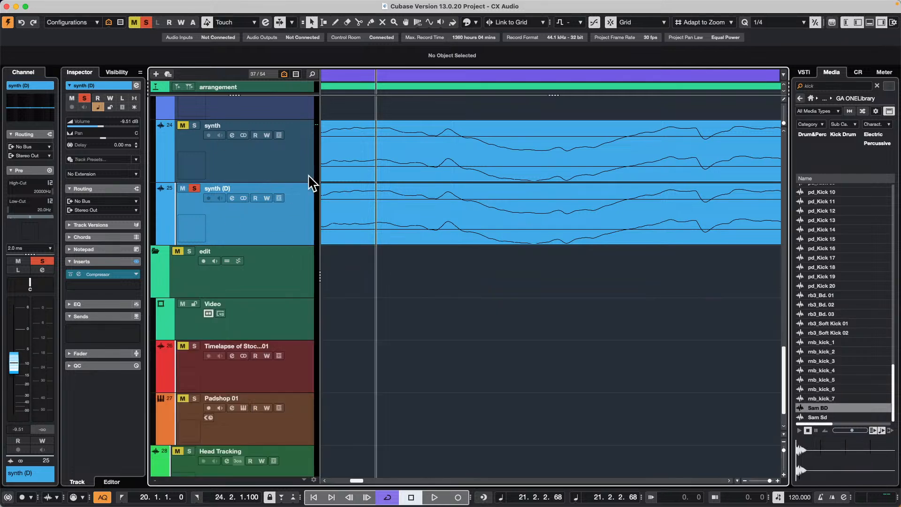
{"action": "left_click_drag", "start_coordinate": [296, 181], "coordinate": [292, 222]}
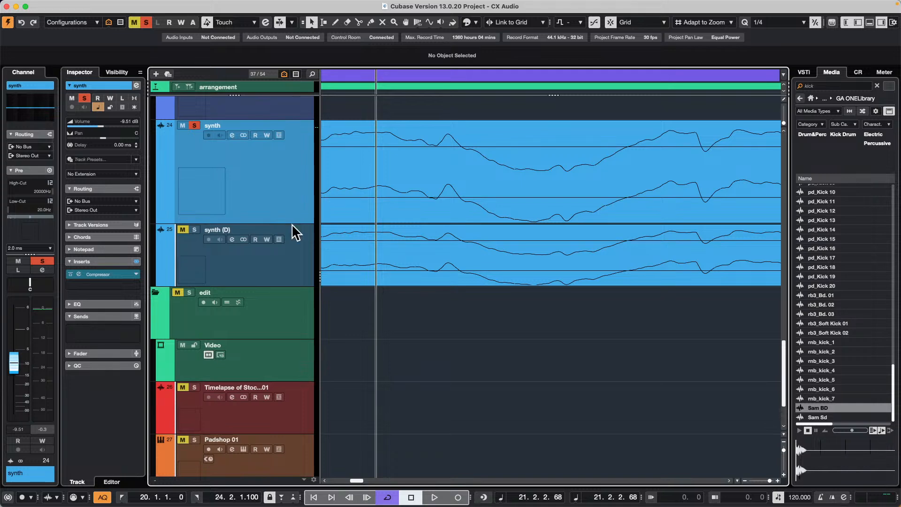
{"action": "left_click", "coordinate": [288, 287]}
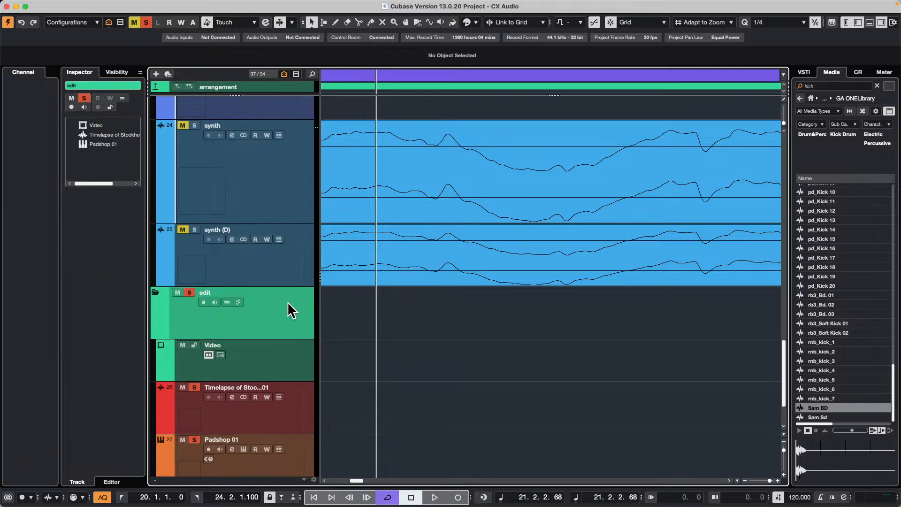
{"action": "left_click_drag", "start_coordinate": [285, 284], "coordinate": [278, 335]}
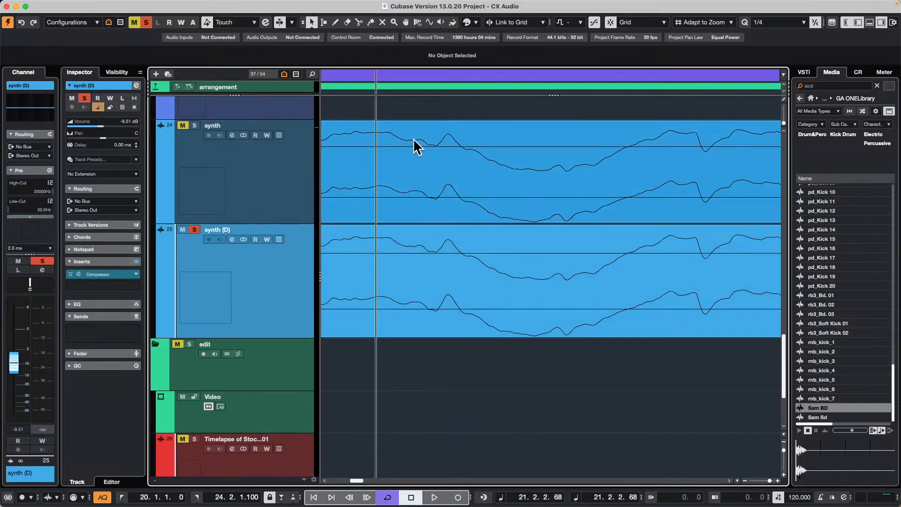
- Select the audio event on the synth (D) track and set the ruler format to Seconds
{"action": "left_click", "coordinate": [456, 269]}
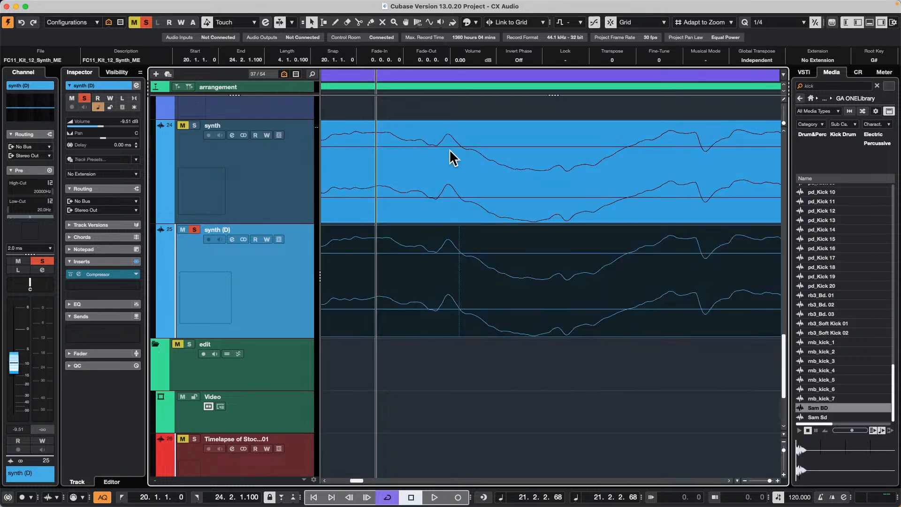
{"action": "left_click", "coordinate": [450, 151]}
{"action": "left_click", "coordinate": [461, 276]}
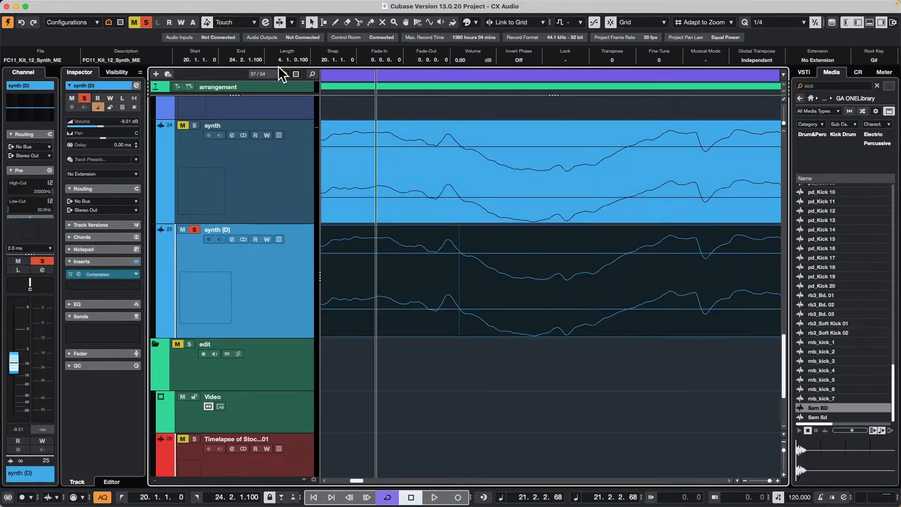
{"action": "right_click", "coordinate": [365, 75]}
{"action": "left_click", "coordinate": [429, 89]}
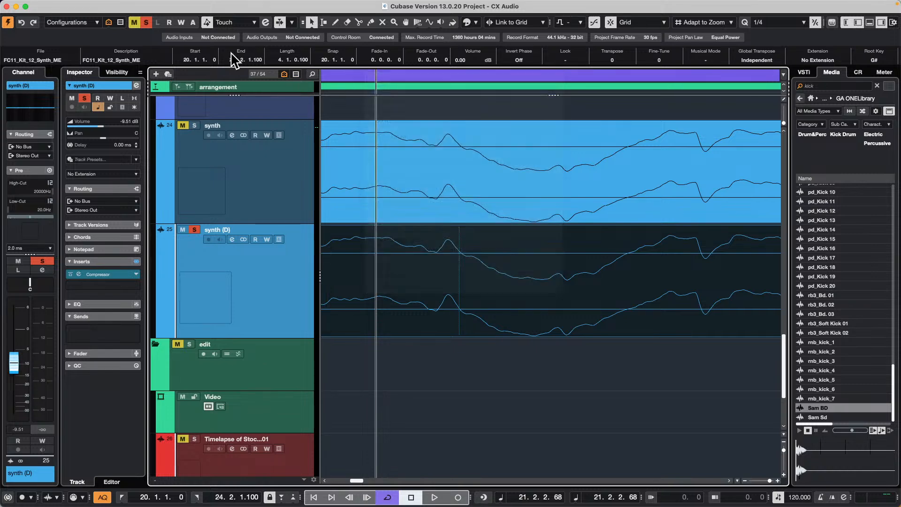
- Nudge the synth (D) event's start back and forth between 0:00:37.998 and 0:00:38.000 in millisecond increments
{"action": "scroll", "coordinate": [210, 61], "scroll_direction": "down", "scroll_amount": 2}
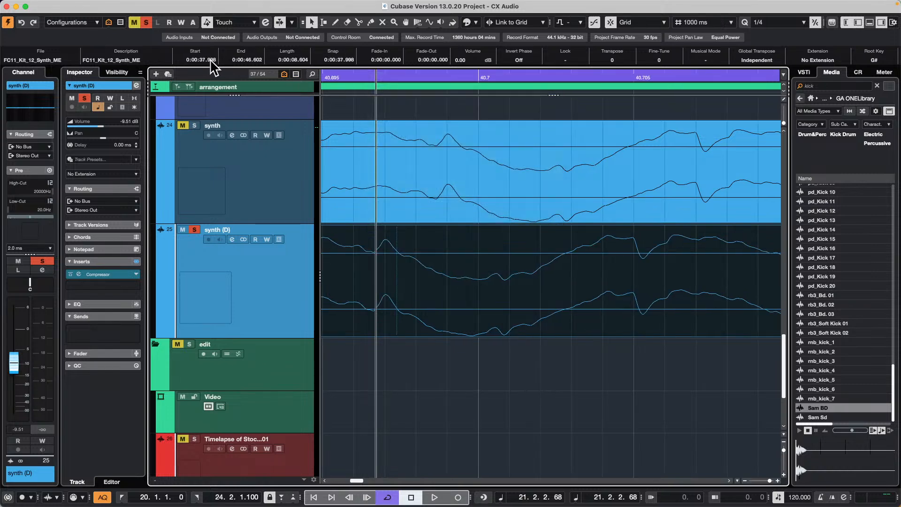
{"action": "scroll", "coordinate": [213, 60], "scroll_direction": "up", "scroll_amount": 2}
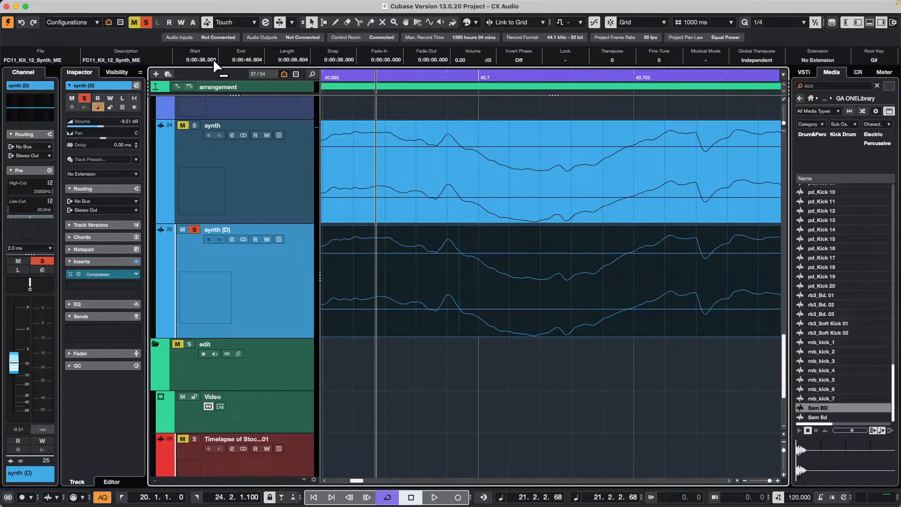
{"action": "scroll", "coordinate": [213, 60], "scroll_direction": "down", "scroll_amount": 2}
{"action": "scroll", "coordinate": [213, 60], "scroll_direction": "up", "scroll_amount": 2}
{"action": "scroll", "coordinate": [213, 60], "scroll_direction": "down", "scroll_amount": 2}
{"action": "scroll", "coordinate": [213, 60], "scroll_direction": "up", "scroll_amount": 2}
- Set the ruler format to Samples and nudge the synth (D) event's start sample by sample to 1675809
{"action": "right_click", "coordinate": [351, 73]}
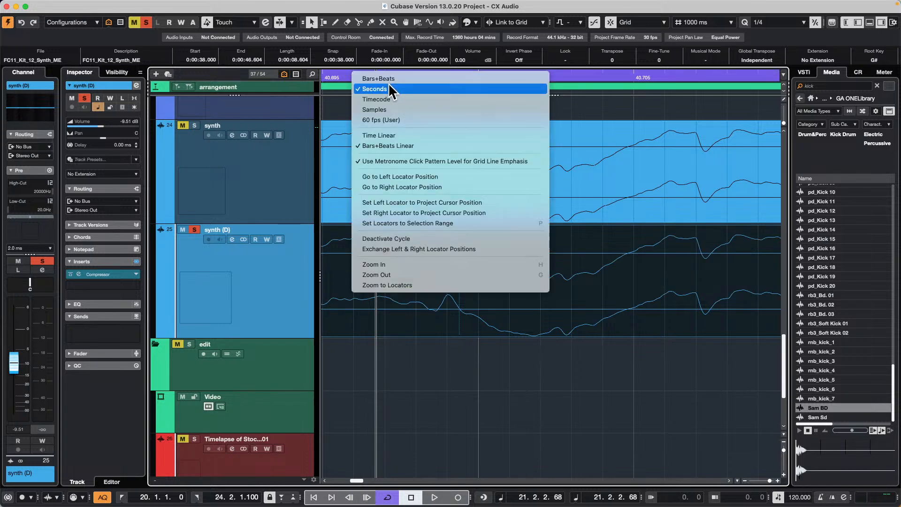
{"action": "left_click", "coordinate": [391, 110]}
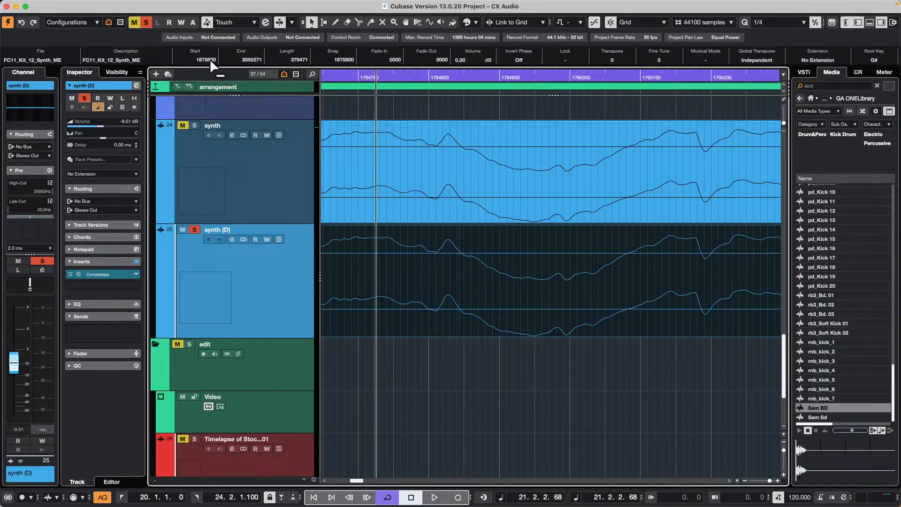
{"action": "scroll", "coordinate": [210, 58], "scroll_direction": "down", "scroll_amount": 2}
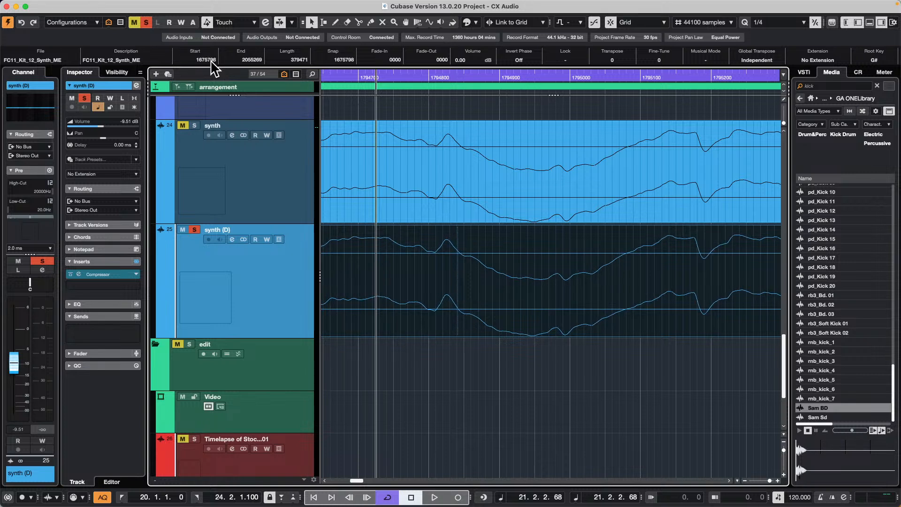
{"action": "scroll", "coordinate": [211, 60], "scroll_direction": "up", "scroll_amount": 6}
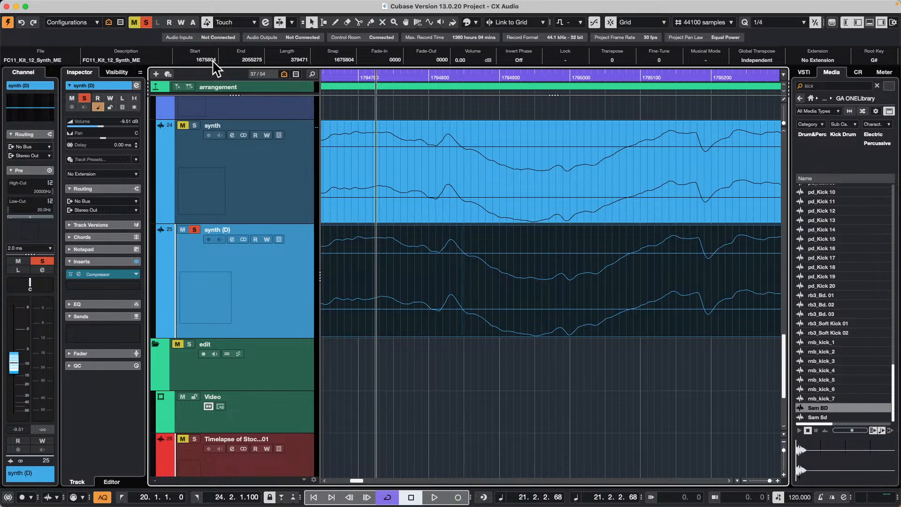
{"action": "scroll", "coordinate": [212, 62], "scroll_direction": "up", "scroll_amount": 3}
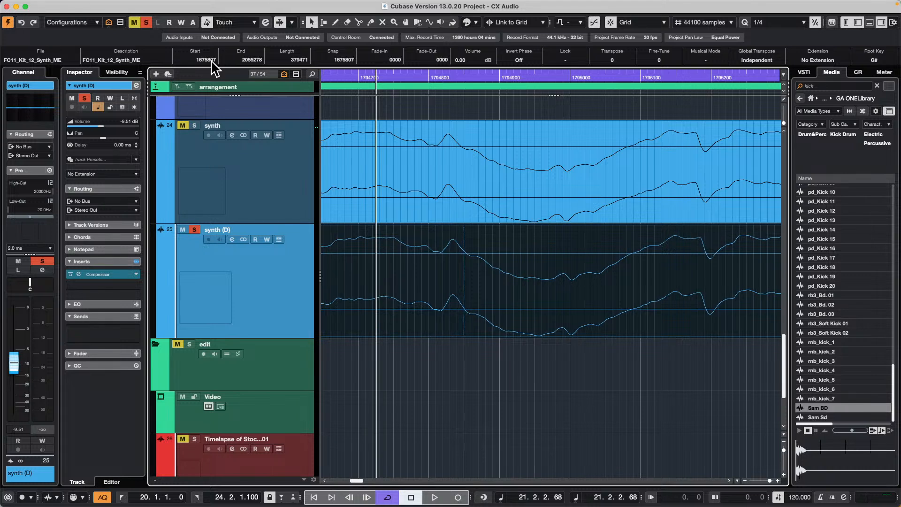
{"action": "scroll", "coordinate": [210, 60], "scroll_direction": "down", "scroll_amount": 6}
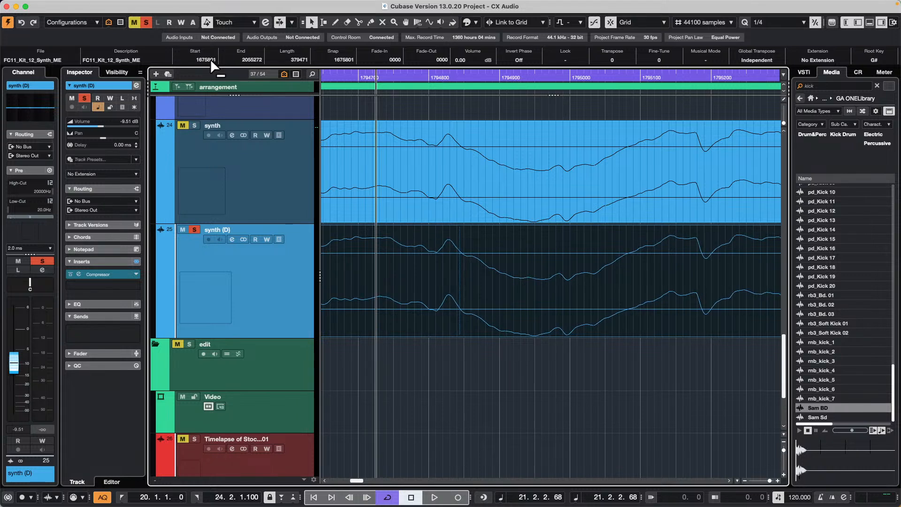
{"action": "scroll", "coordinate": [210, 58], "scroll_direction": "down", "scroll_amount": 1}
{"action": "scroll", "coordinate": [211, 60], "scroll_direction": "up", "scroll_amount": 9}
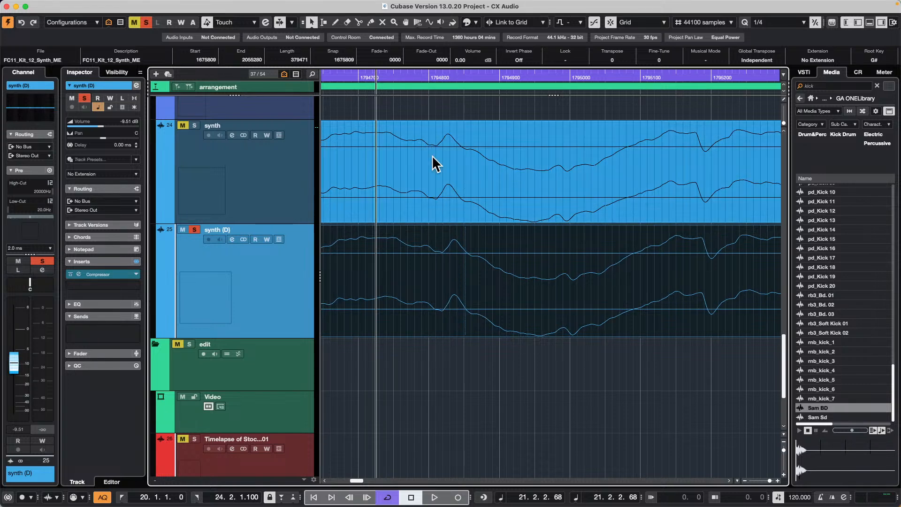
- Place the project cursor on the synth waveform's peak and align the synth (D) event to it by setting its start to 1675800 samples
{"action": "left_click_drag", "start_coordinate": [443, 77], "coordinate": [448, 77]}
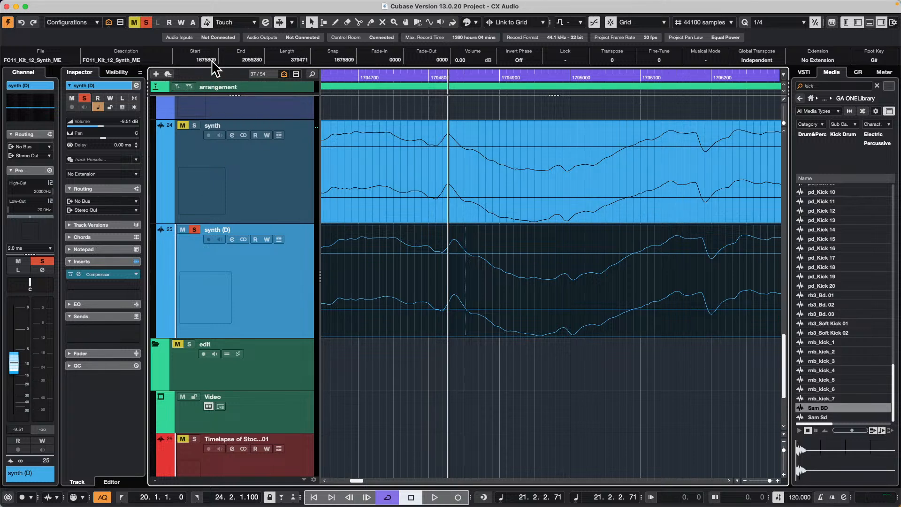
{"action": "scroll", "coordinate": [212, 61], "scroll_direction": "down", "scroll_amount": 7}
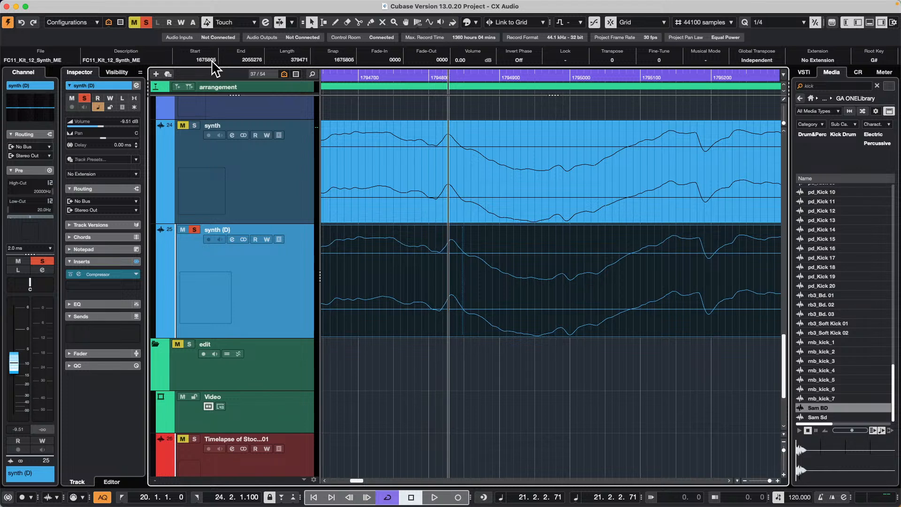
{"action": "scroll", "coordinate": [213, 61], "scroll_direction": "down", "scroll_amount": 1}
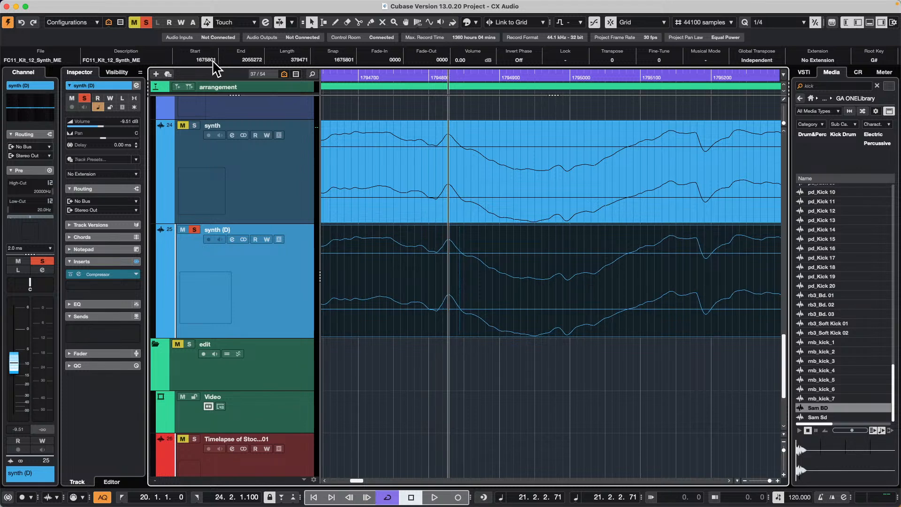
{"action": "right_click", "coordinate": [372, 77]}
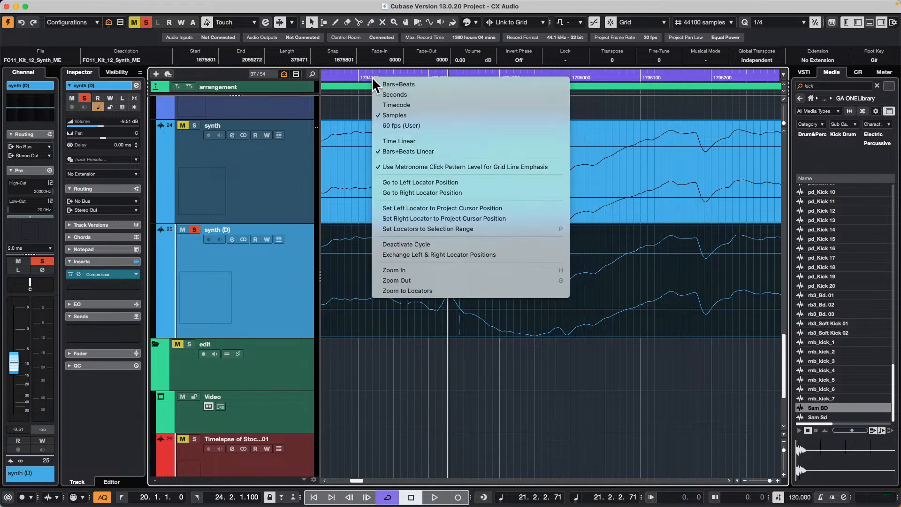
{"action": "left_click", "coordinate": [433, 113]}
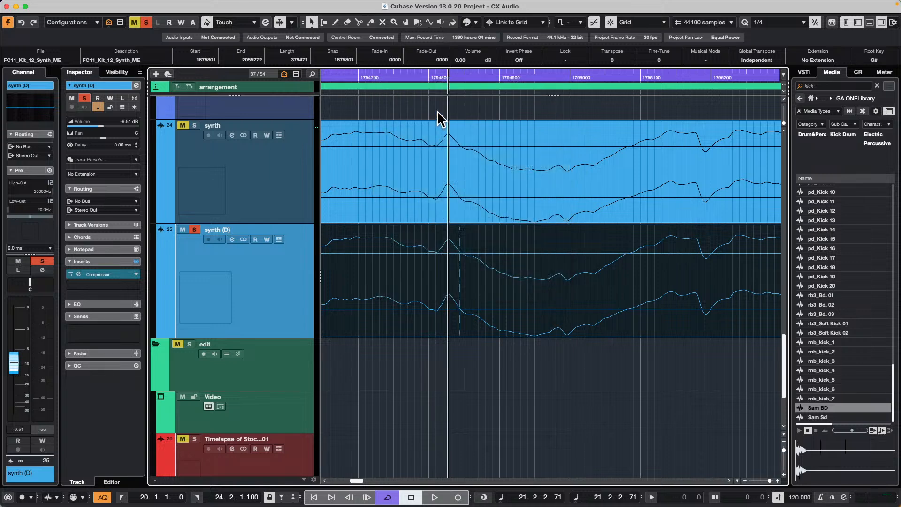
{"action": "scroll", "coordinate": [215, 67], "scroll_direction": "down", "scroll_amount": 3}
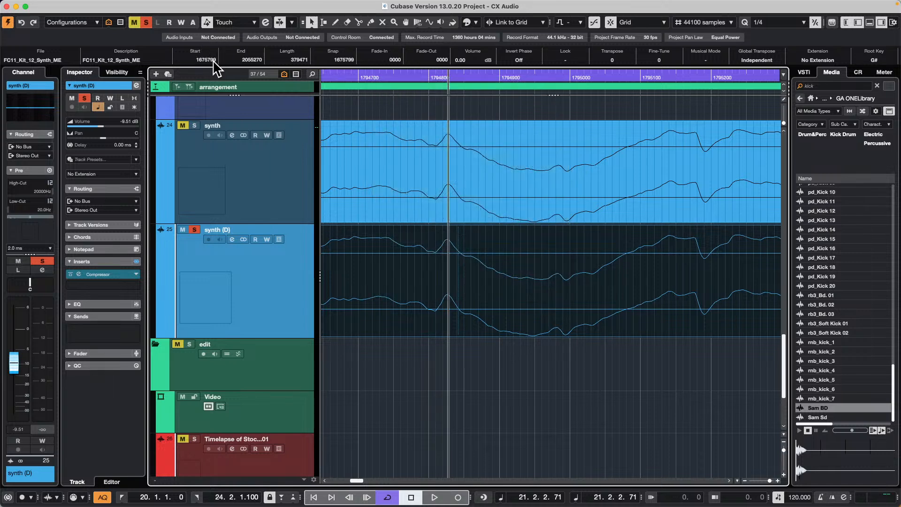
{"action": "scroll", "coordinate": [214, 67], "scroll_direction": "up", "scroll_amount": 3}
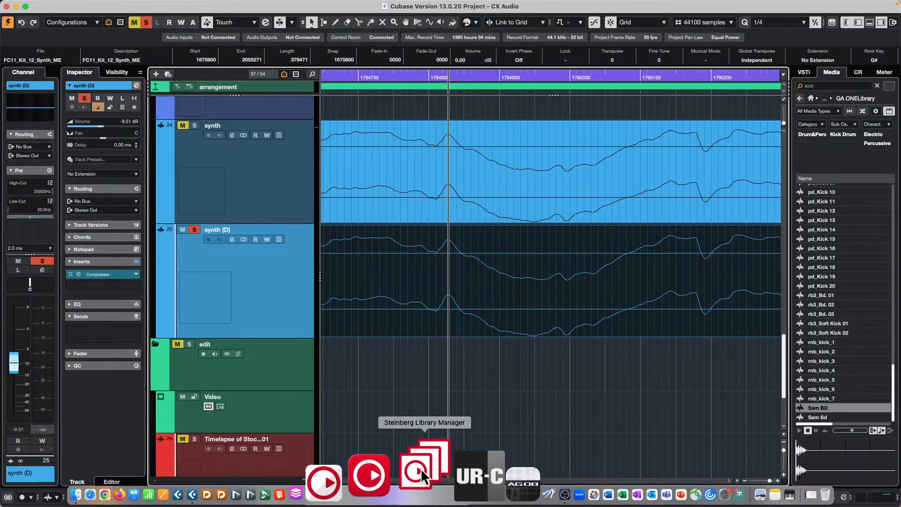
- Open the Steinberg Library Manager and browse the Groove Agent and HALion libraries
{"action": "left_click", "coordinate": [420, 468]}
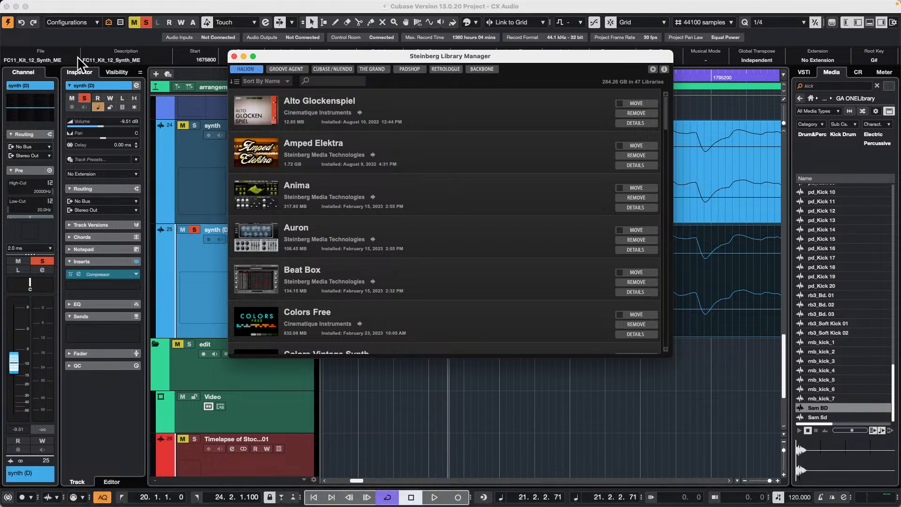
{"action": "left_click", "coordinate": [286, 65]}
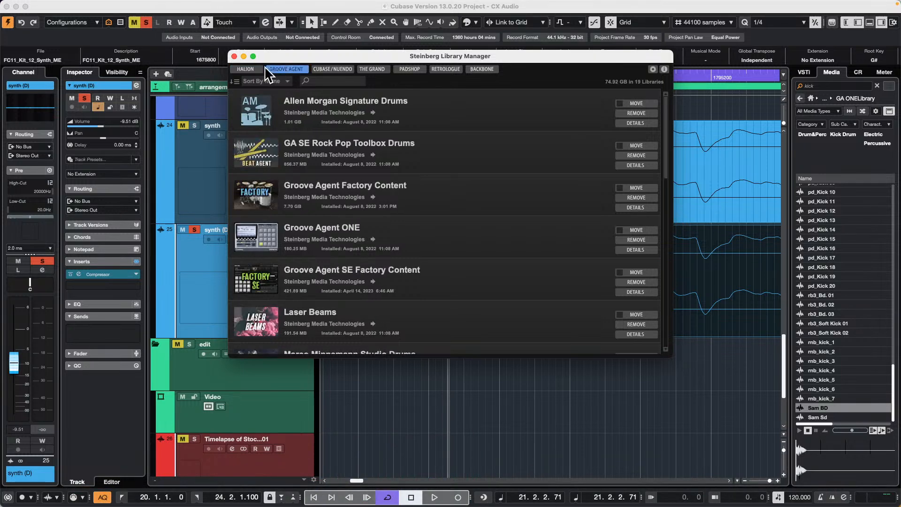
{"action": "left_click", "coordinate": [237, 69]}
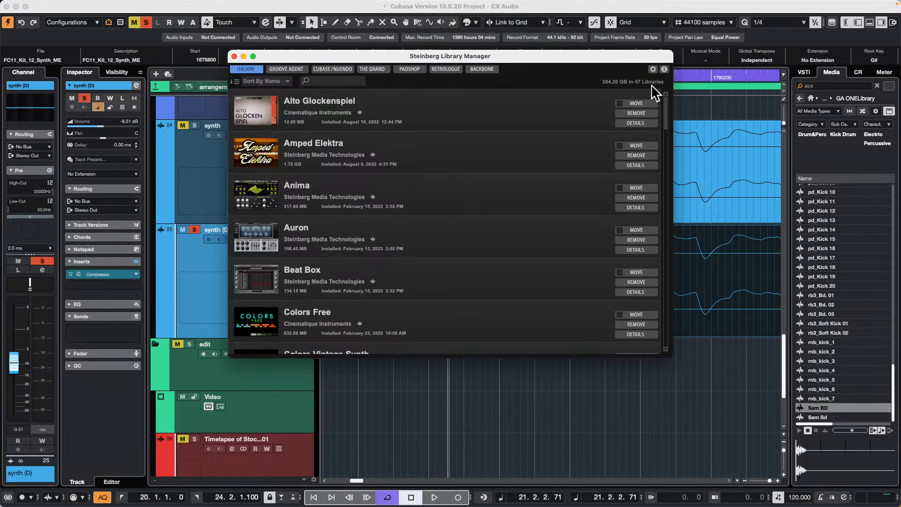
- Mark Alto Glockenspiel, Amped Elektra and Anima for moving, show Amped Elektra's details, and try choosing a destination folder for the move
{"action": "left_click", "coordinate": [619, 103]}
{"action": "left_click", "coordinate": [620, 146]}
{"action": "left_click", "coordinate": [620, 187]}
{"action": "left_click", "coordinate": [640, 164]}
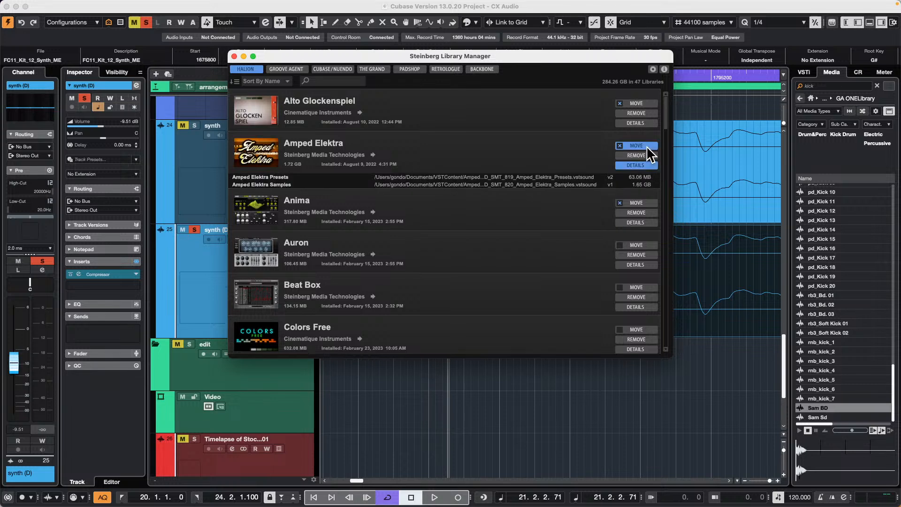
{"action": "left_click", "coordinate": [647, 146]}
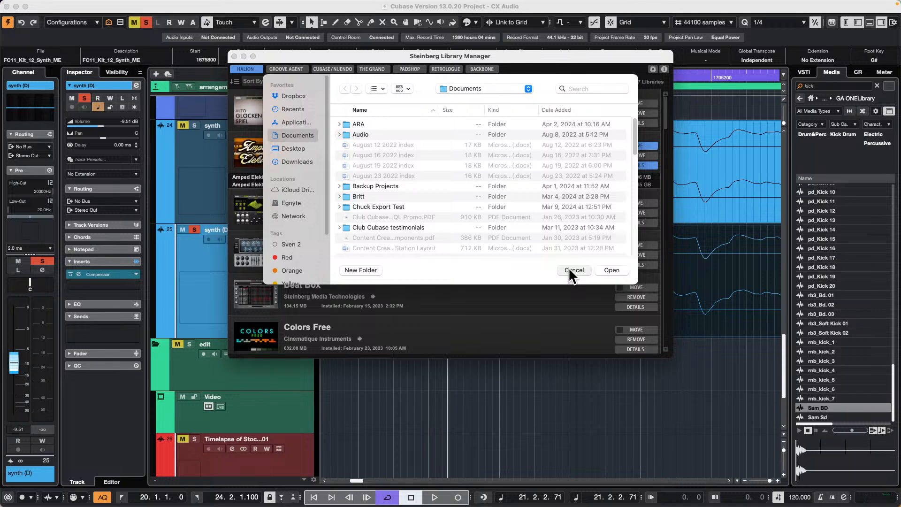
{"action": "left_click", "coordinate": [569, 270]}
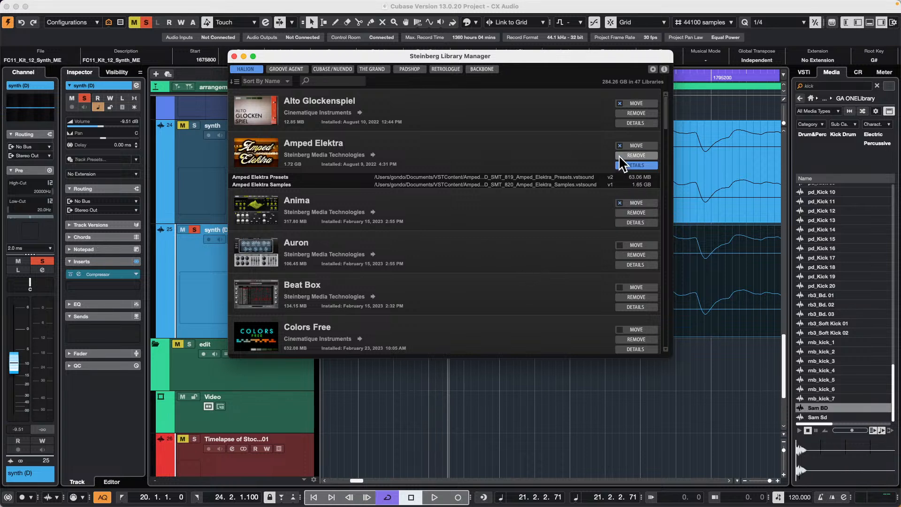
- Unmark Alto Glockenspiel and Anima for moving and close the Library Manager
{"action": "left_click", "coordinate": [619, 103]}
{"action": "left_click", "coordinate": [618, 203]}
{"action": "left_click", "coordinate": [234, 56]}
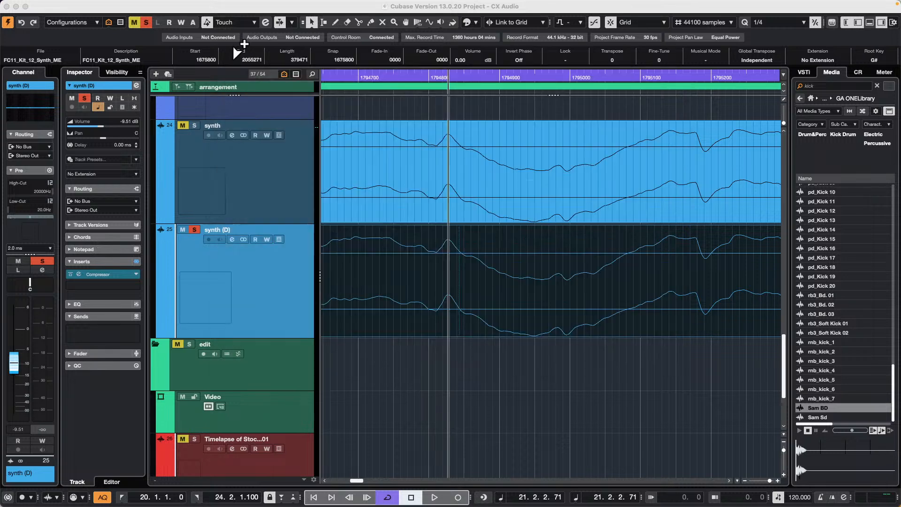
- Lower the synth (D) track's volume to -18.0 dB for playback and set the ruler format to Bars+Beats
{"action": "left_click_drag", "start_coordinate": [432, 79], "coordinate": [432, 30]}
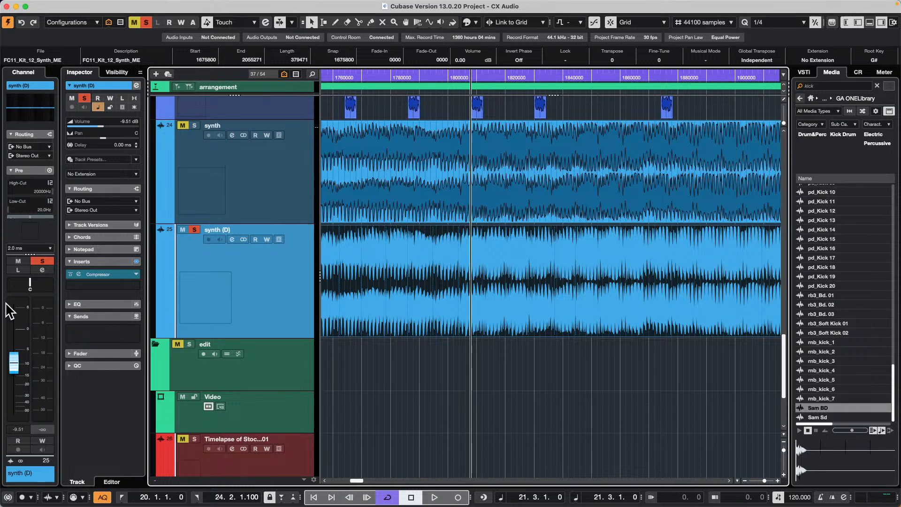
{"action": "scroll", "coordinate": [85, 128], "scroll_direction": "down", "scroll_amount": 8}
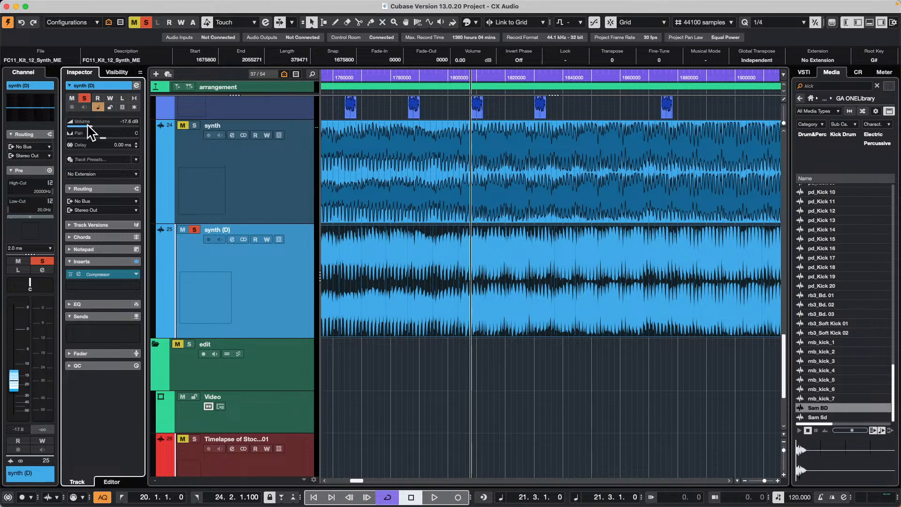
{"action": "key", "text": "space"}
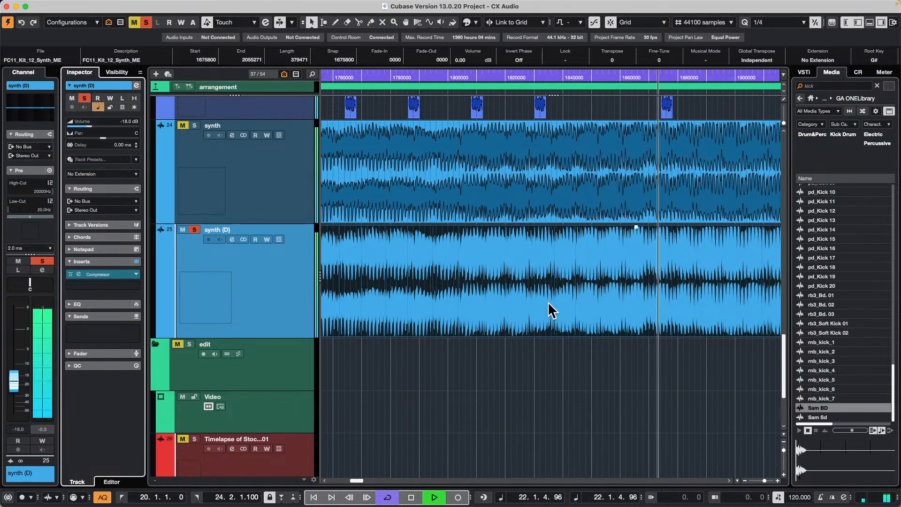
{"action": "key", "text": "space"}
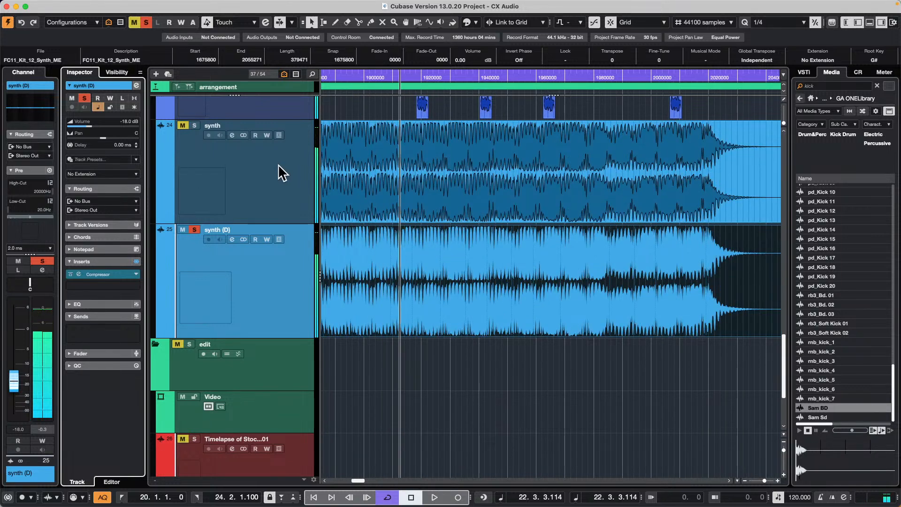
{"action": "right_click", "coordinate": [405, 77]}
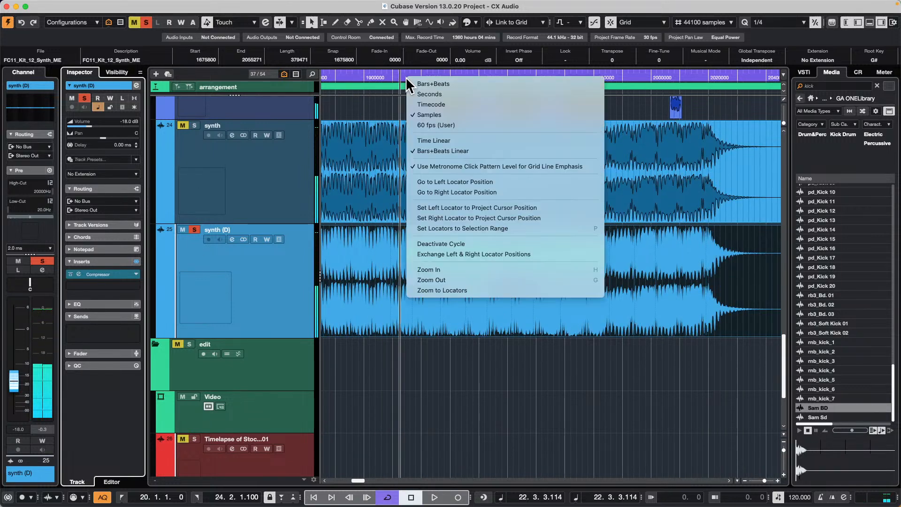
{"action": "left_click", "coordinate": [455, 85]}
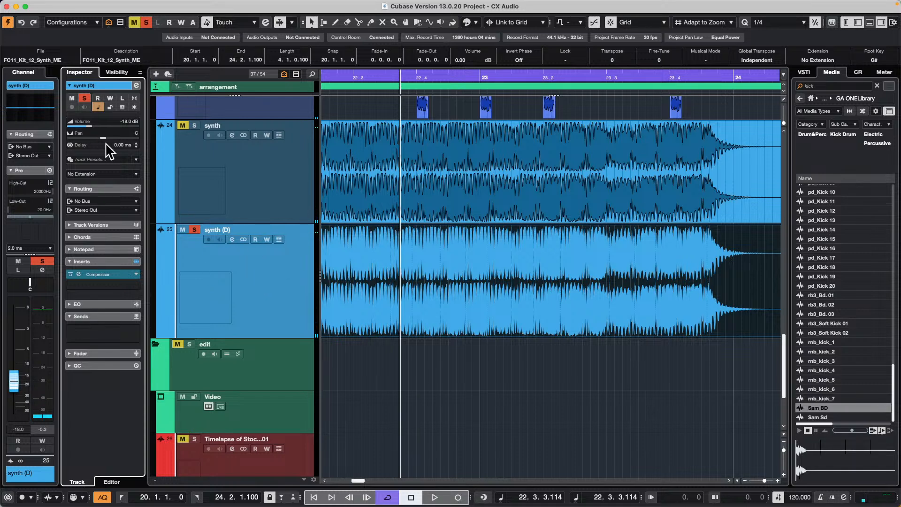
- Enable automation writing on the synth (D) track and record pan movements between left and right during playback
{"action": "left_click", "coordinate": [266, 240]}
{"action": "key", "text": "space"}
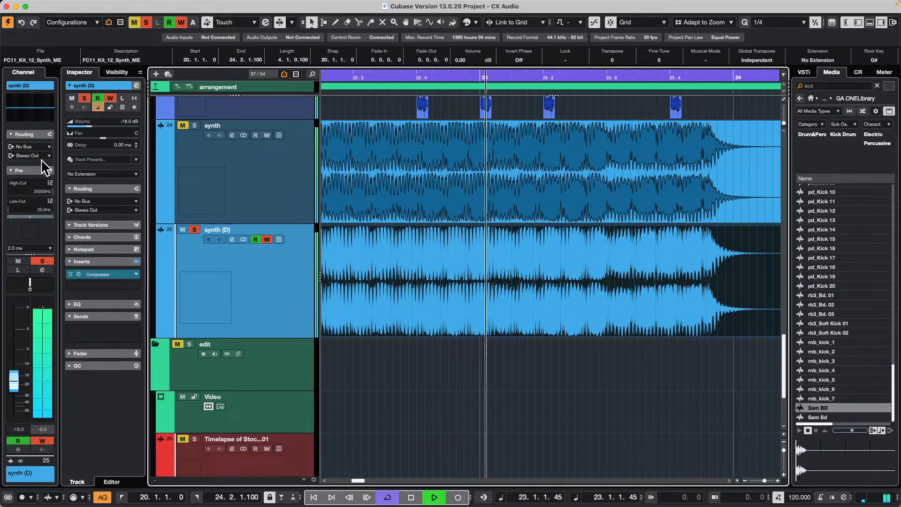
{"action": "left_click_drag", "start_coordinate": [99, 137], "coordinate": [3, 139]}
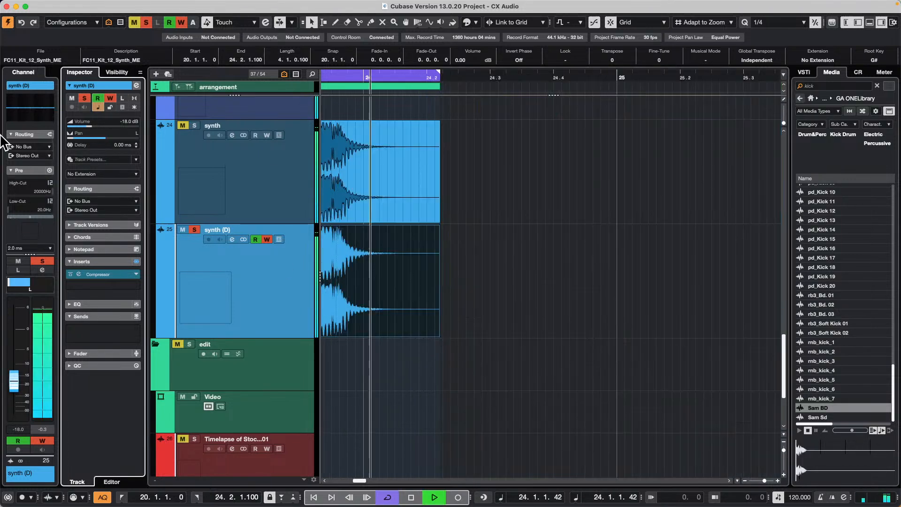
{"action": "key", "text": "space"}
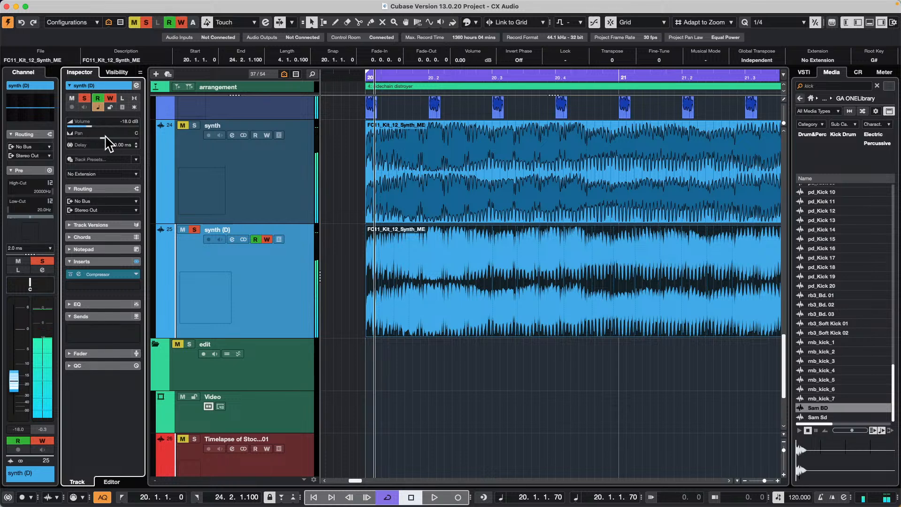
{"action": "key", "text": "space"}
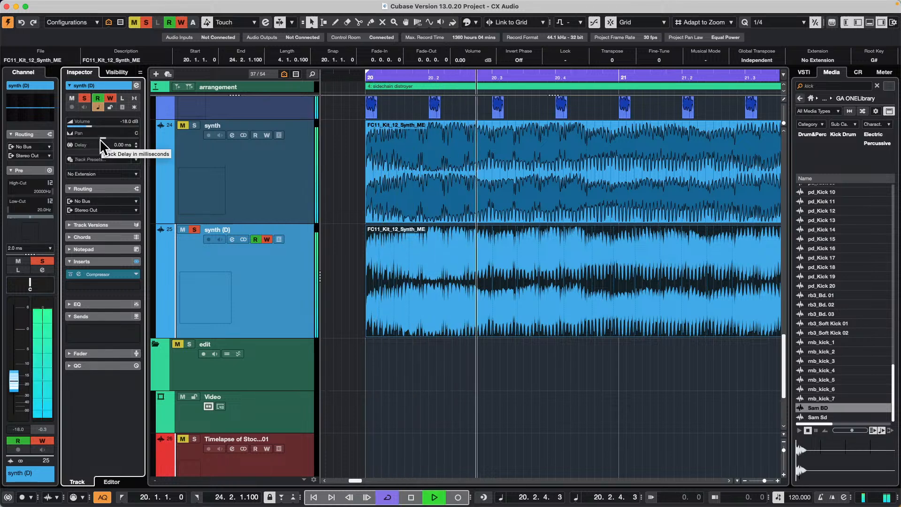
{"action": "mouse_move", "coordinate": [100, 139]}
{"action": "left_mouse_down"}
{"action": "mouse_move", "coordinate": [197, 147]}
{"action": "mouse_move", "coordinate": [152, 131]}
{"action": "mouse_move", "coordinate": [111, 141]}
{"action": "mouse_move", "coordinate": [69, 134]}
{"action": "mouse_move", "coordinate": [109, 148]}
{"action": "mouse_move", "coordinate": [92, 138]}
{"action": "mouse_move", "coordinate": [103, 138]}
{"action": "left_mouse_up"}
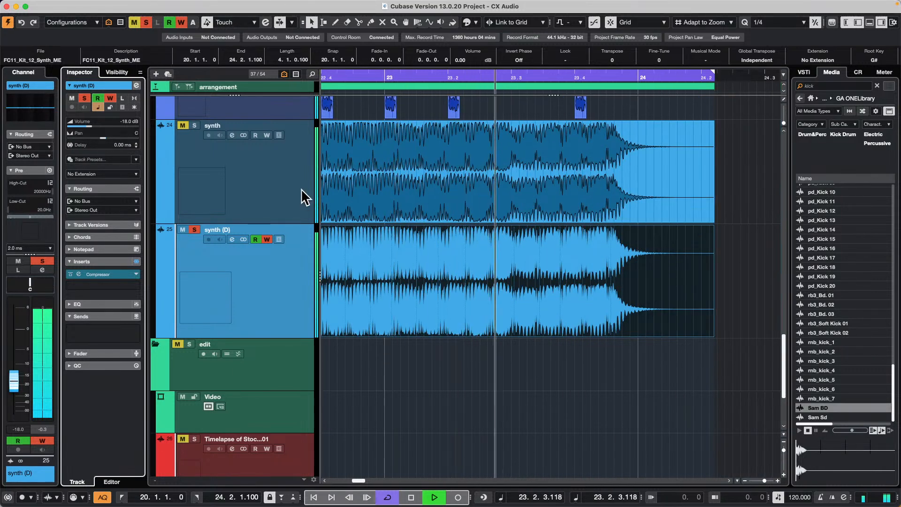
{"action": "key", "text": "space"}
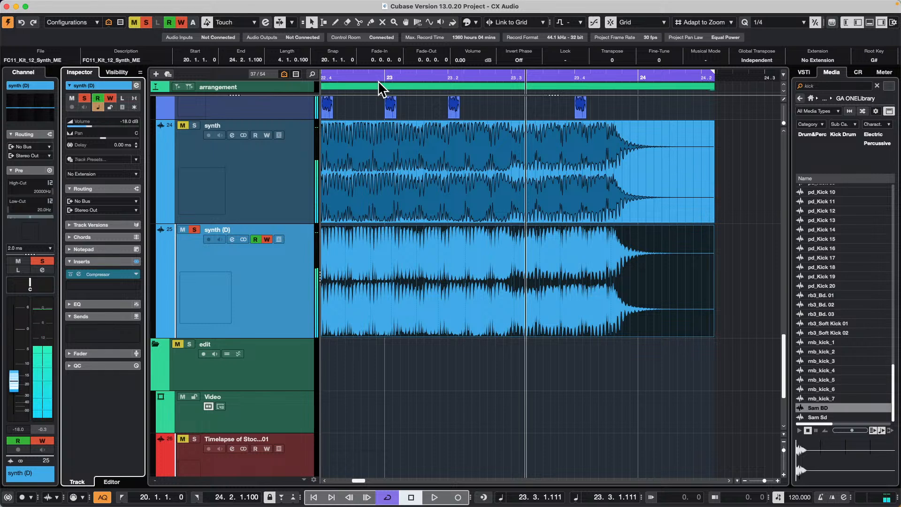
- Play the project from the left locator to review the recorded pan automation
{"action": "key", "text": "KP_1"}
{"action": "key", "text": "space"}
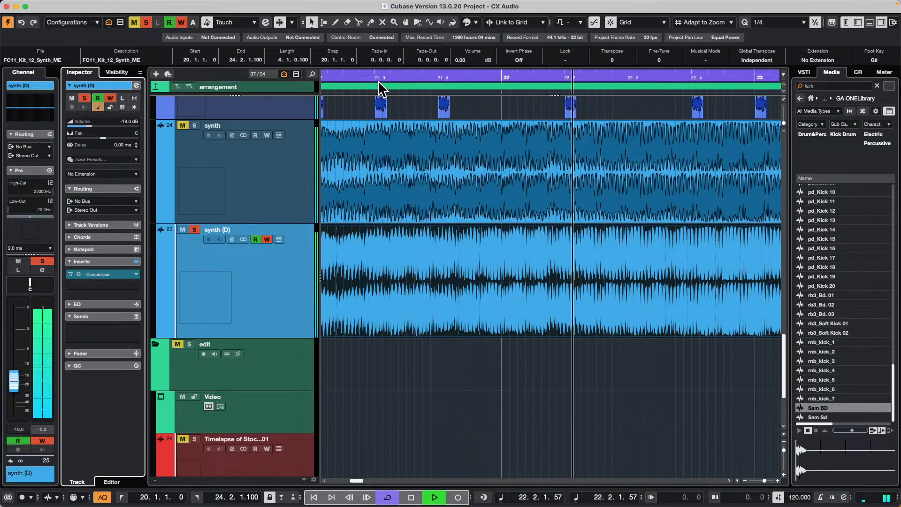
{"action": "key", "text": "space"}
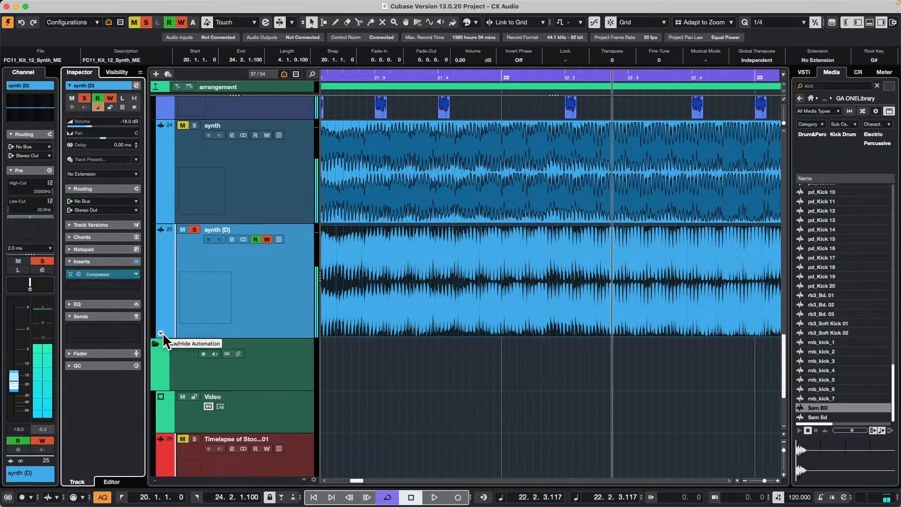
- Show the synth (D) track's automation lane and assign it to Standard Panner - Pan Left-Right
{"action": "left_click", "coordinate": [161, 333]}
{"action": "left_click", "coordinate": [229, 342]}
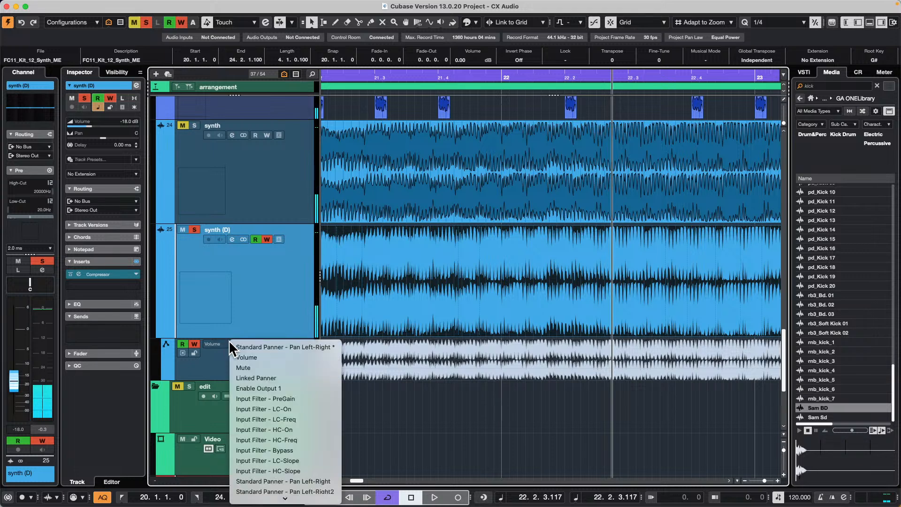
{"action": "left_click", "coordinate": [328, 347]}
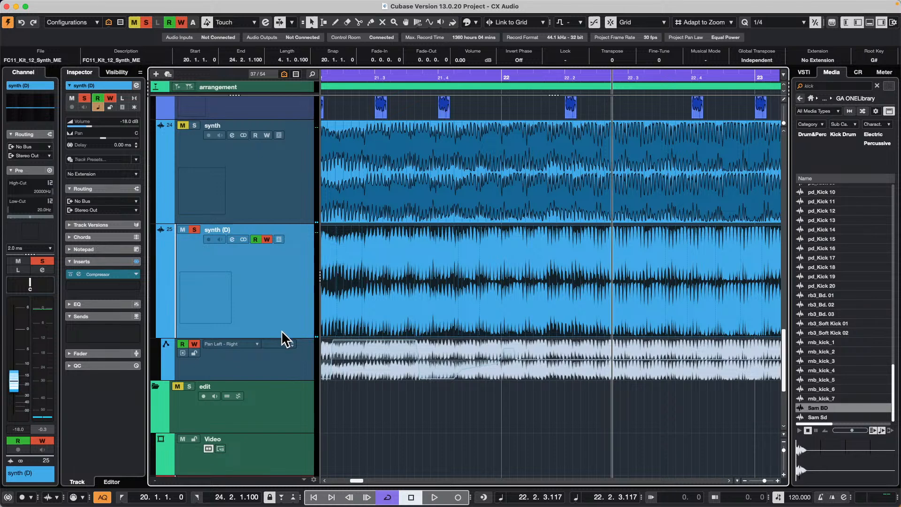
- Turn off Show Data on Tracks in the Automation Panel settings
{"action": "key", "text": "F6"}
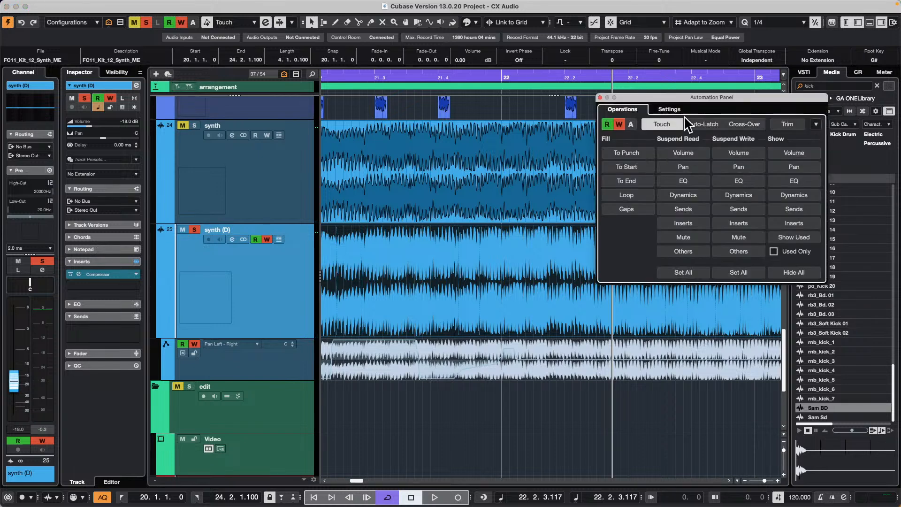
{"action": "left_click", "coordinate": [668, 110]}
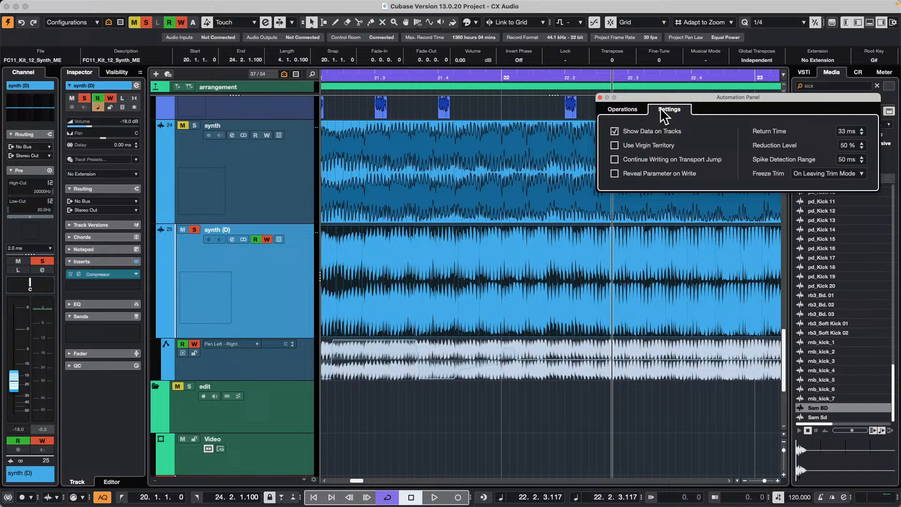
{"action": "left_click", "coordinate": [614, 132]}
{"action": "left_click", "coordinate": [600, 97]}
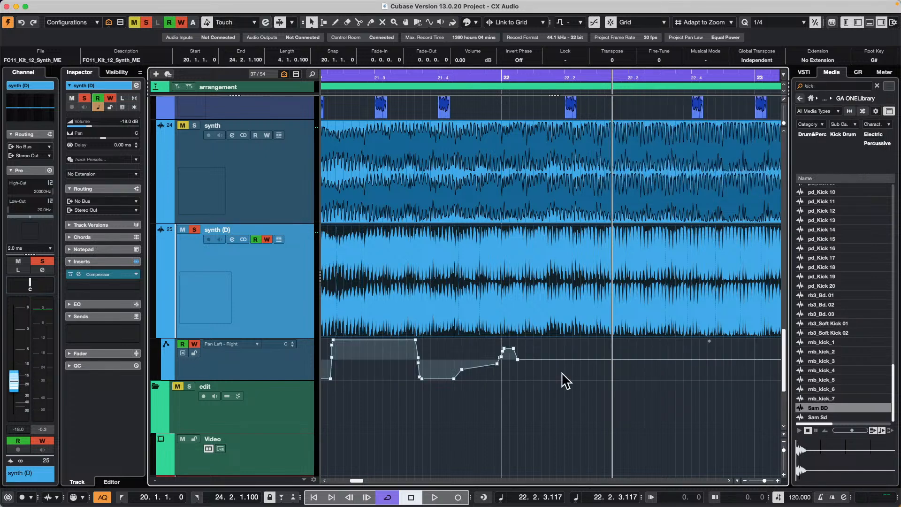
{"action": "right_click", "coordinate": [417, 387]}
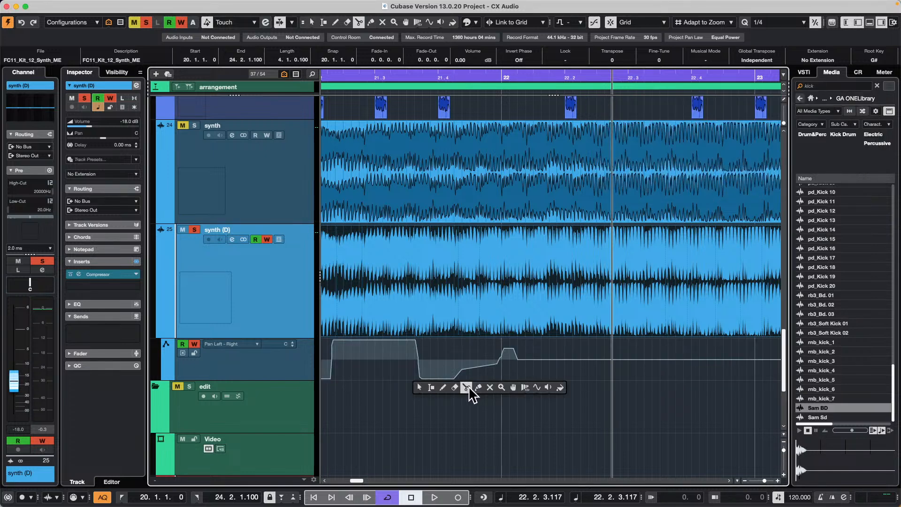
{"action": "left_click", "coordinate": [419, 387]}
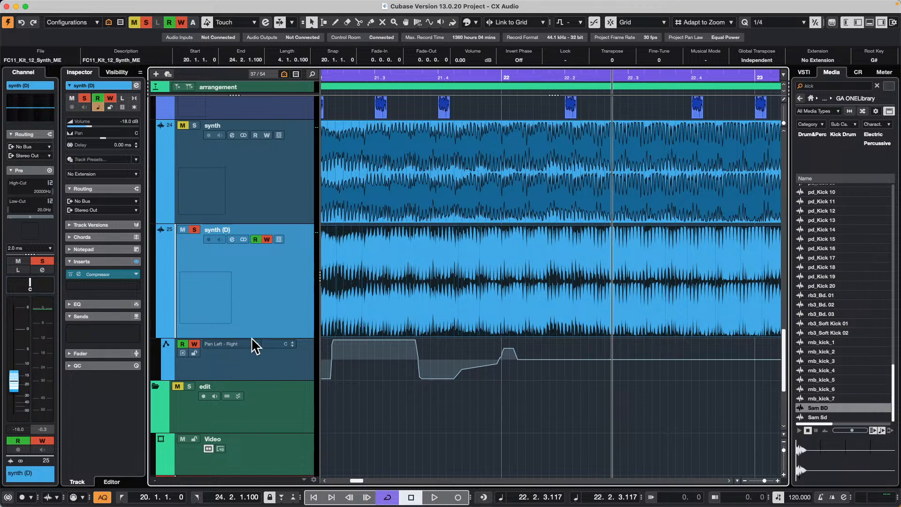
{"action": "left_click", "coordinate": [240, 342]}
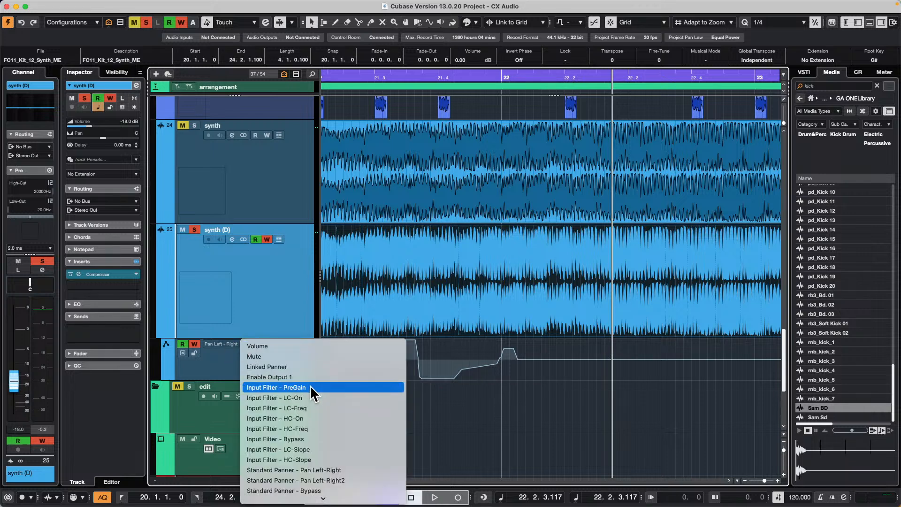
{"action": "left_click", "coordinate": [226, 362]}
- Draw freehand pan automation with the Draw tool between bars 22 and 23, undoing strokes and redrawing a hard-left section
{"action": "right_click", "coordinate": [569, 367]}
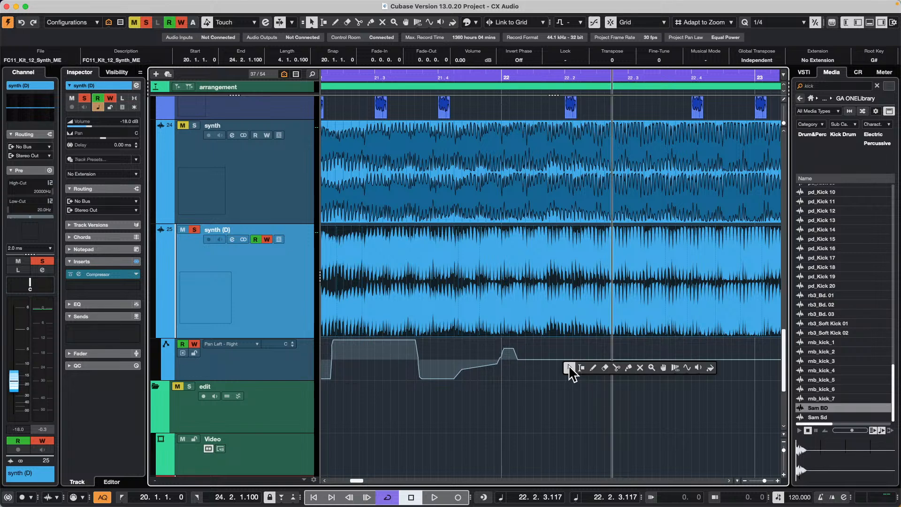
{"action": "left_click", "coordinate": [594, 368]}
{"action": "mouse_move", "coordinate": [544, 333]}
{"action": "left_mouse_down"}
{"action": "mouse_move", "coordinate": [607, 331]}
{"action": "mouse_move", "coordinate": [551, 350]}
{"action": "mouse_move", "coordinate": [590, 355]}
{"action": "mouse_move", "coordinate": [595, 346]}
{"action": "mouse_move", "coordinate": [602, 359]}
{"action": "mouse_move", "coordinate": [653, 374]}
{"action": "mouse_move", "coordinate": [708, 377]}
{"action": "left_mouse_up"}
{"action": "key", "text": "super+z"}
{"action": "key", "text": "super+z"}
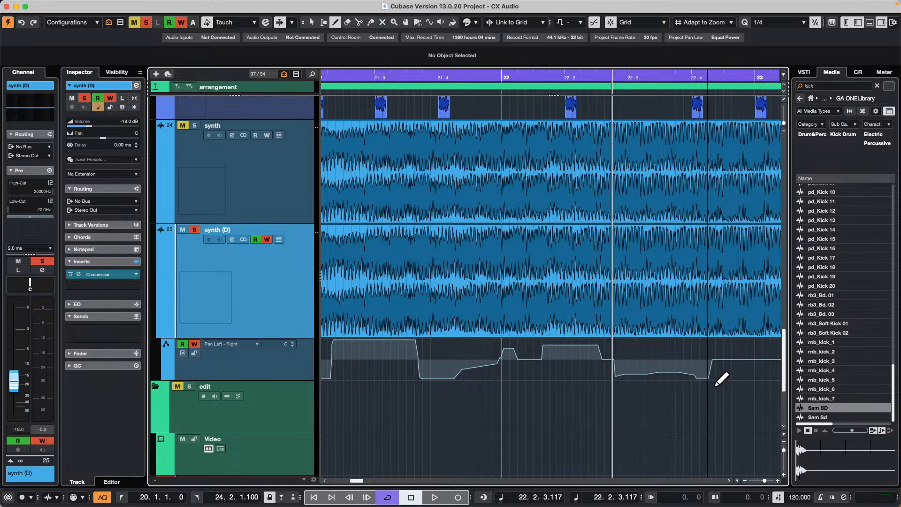
{"action": "left_click_drag", "start_coordinate": [617, 377], "coordinate": [744, 378]}
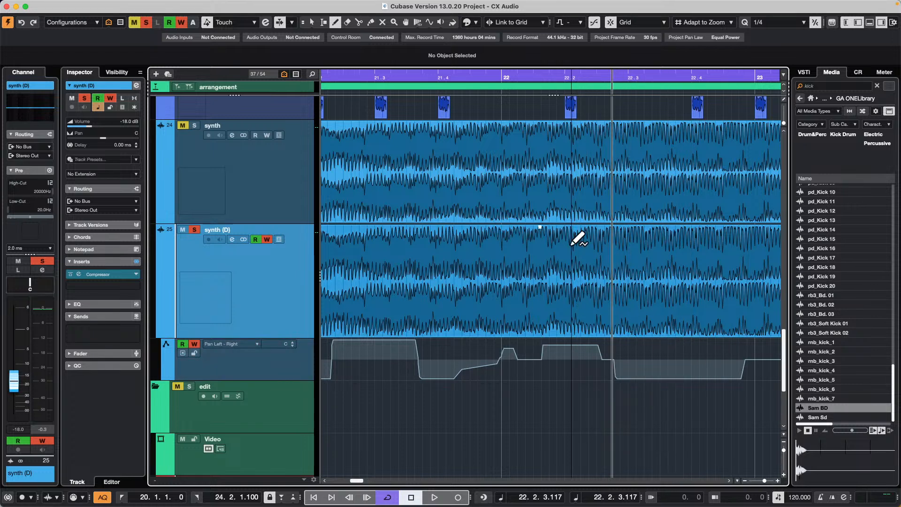
- Draw a straight pan ramp with the Line tool from hard left at about 20.2 to hard right at about 24.2
{"action": "left_click_drag", "start_coordinate": [441, 77], "coordinate": [436, 67]}
{"action": "right_click", "coordinate": [358, 374]}
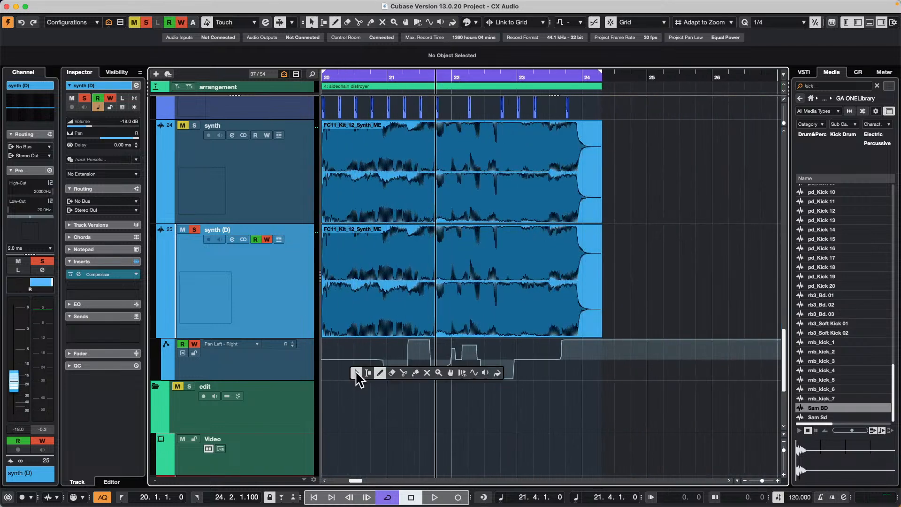
{"action": "left_click", "coordinate": [474, 377]}
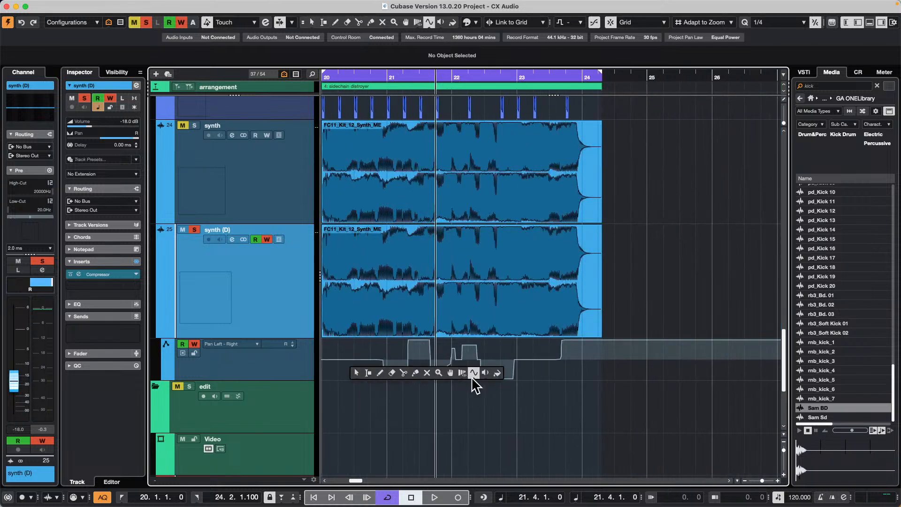
{"action": "left_click", "coordinate": [475, 384]}
{"action": "left_click", "coordinate": [481, 394]}
{"action": "left_click_drag", "start_coordinate": [348, 378], "coordinate": [600, 339]}
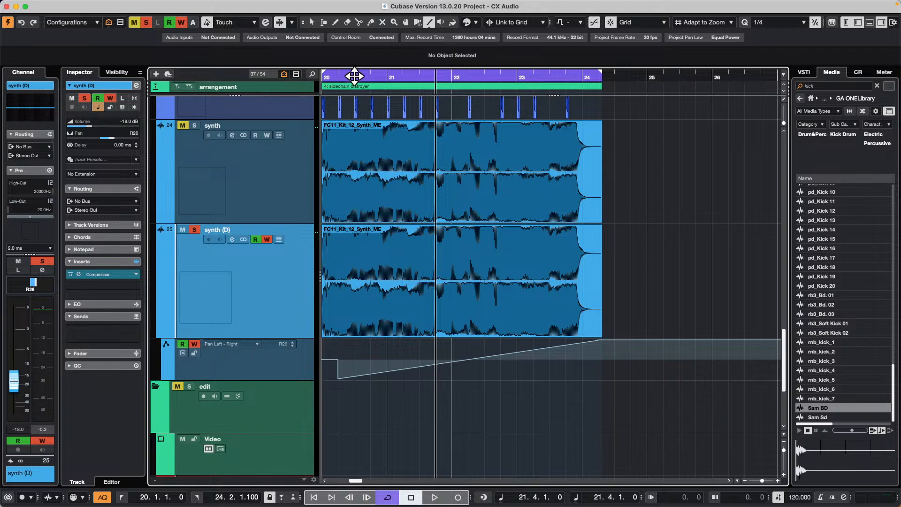
- Play the synth (D) track to audition the straight left-to-right pan ramp
{"action": "left_click", "coordinate": [327, 71]}
{"action": "key", "text": "space"}
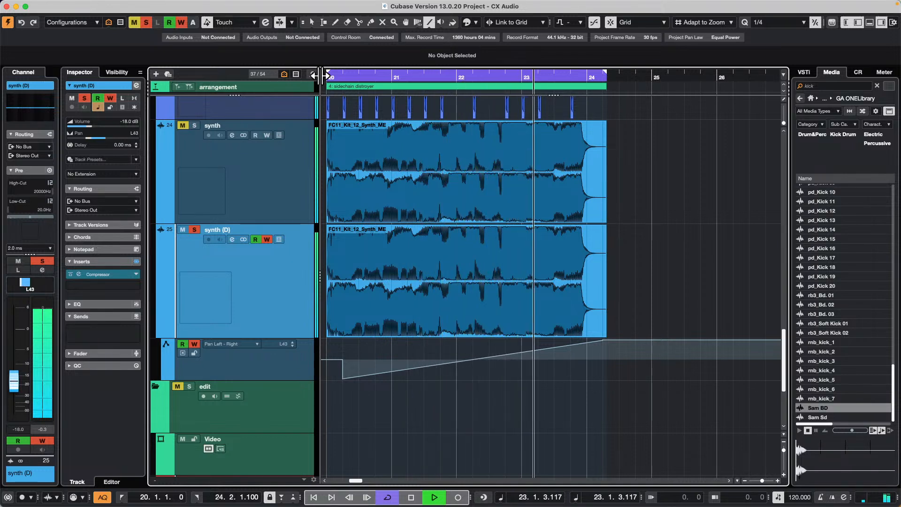
{"action": "key", "text": "space"}
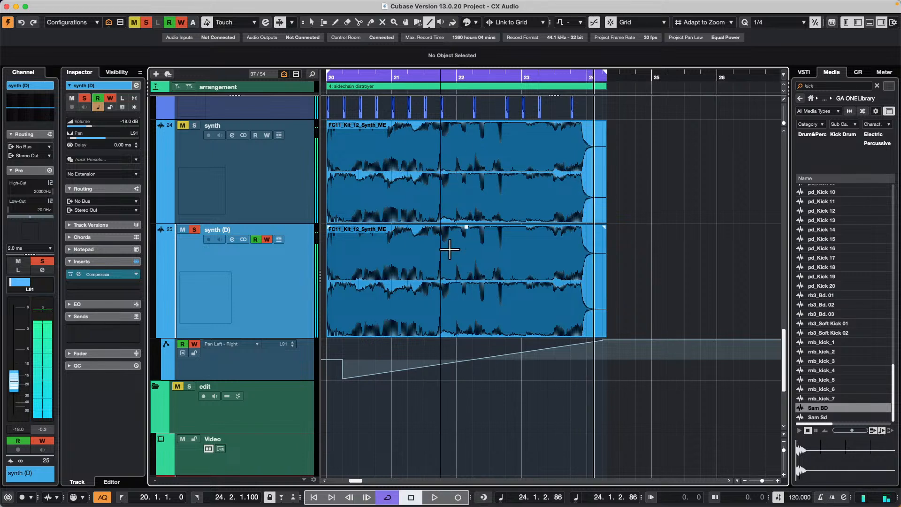
- Reshape the synth (D) pan automation to jump from hard left to hard right at bar 22 and stay there until bar 23
{"action": "mouse_move", "coordinate": [390, 340]}
{"action": "left_mouse_down"}
{"action": "mouse_move", "coordinate": [470, 348]}
{"action": "mouse_move", "coordinate": [474, 389]}
{"action": "mouse_move", "coordinate": [474, 366]}
{"action": "mouse_move", "coordinate": [465, 399]}
{"action": "left_mouse_up"}
{"action": "key", "text": "1"}
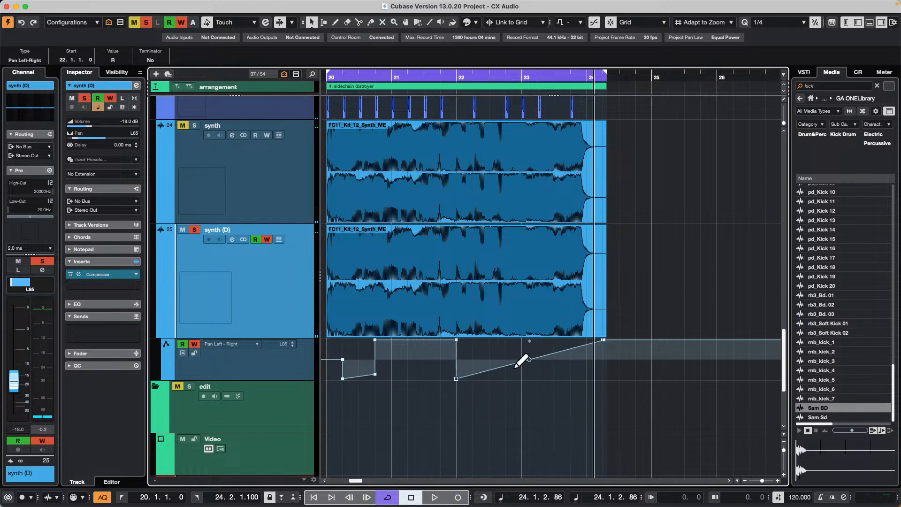
{"action": "left_click_drag", "start_coordinate": [529, 362], "coordinate": [519, 395]}
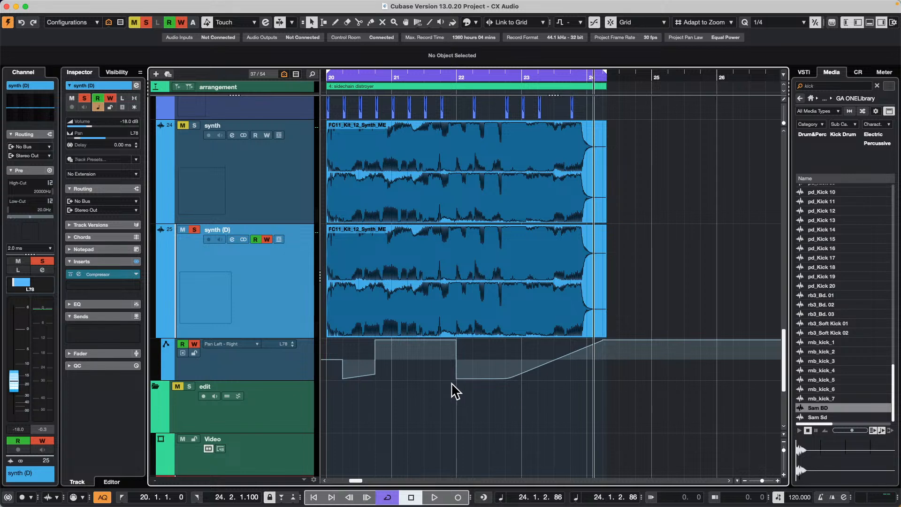
{"action": "left_click_drag", "start_coordinate": [446, 372], "coordinate": [523, 384]}
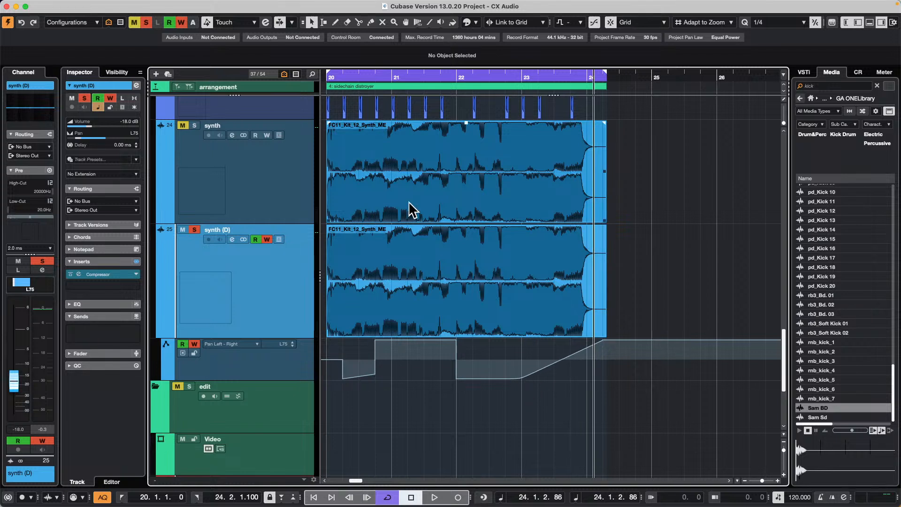
- Play the section from bar 20 to audition the pan automation on the synth (D) track
{"action": "left_click", "coordinate": [346, 76]}
{"action": "key", "text": "space"}
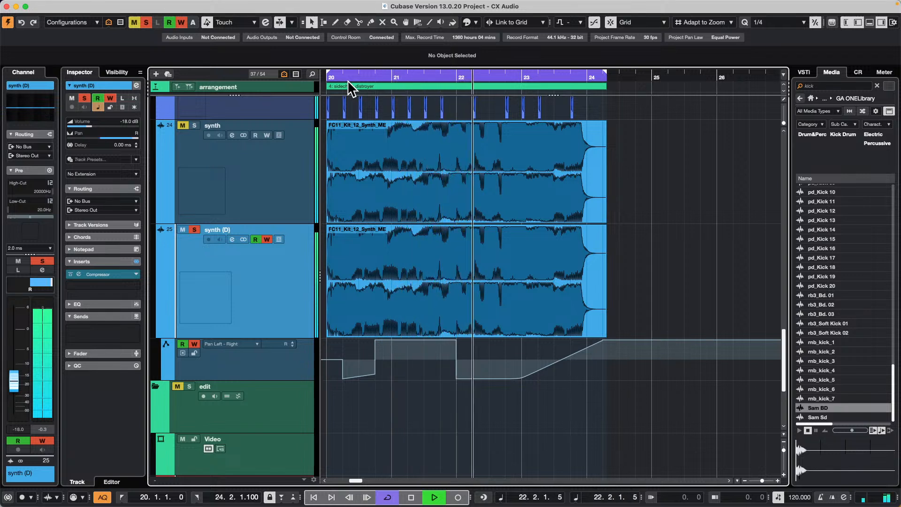
{"action": "key", "text": "space"}
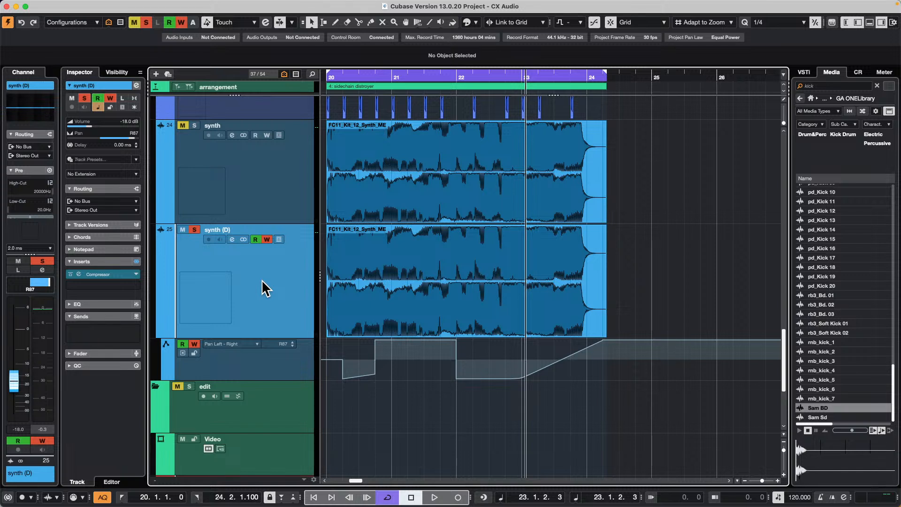
- Switch to OBS, inspect the audio device in the Yamaha Mixer source's properties without changing it, and return to Cubase
{"action": "key", "text": "super+Tab"}
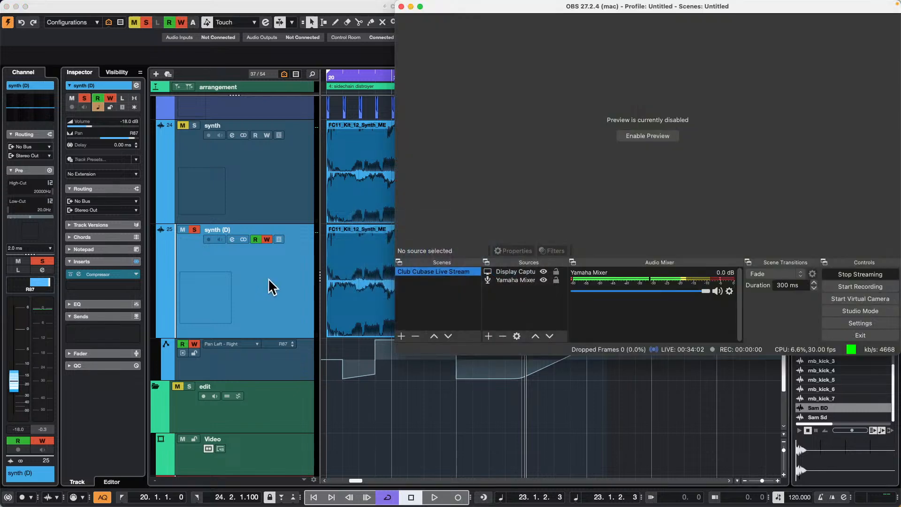
{"action": "left_click", "coordinate": [514, 280]}
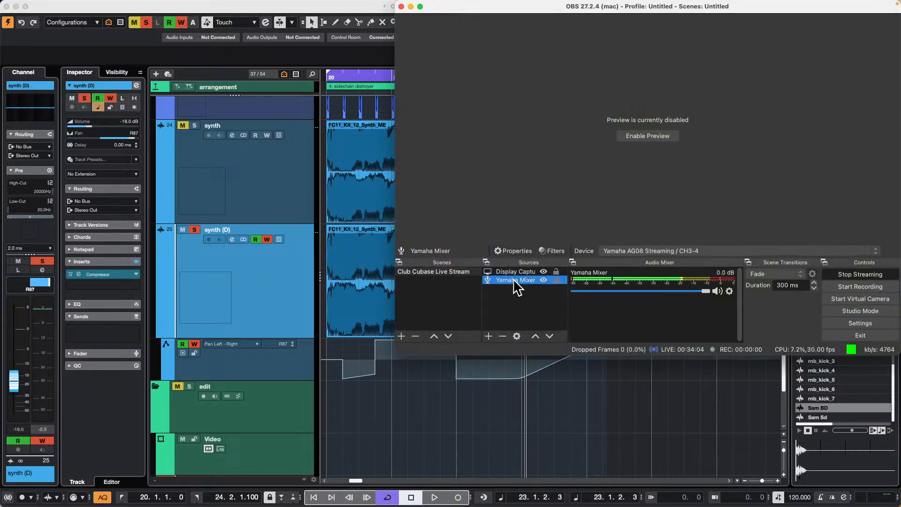
{"action": "double_click", "coordinate": [526, 280]}
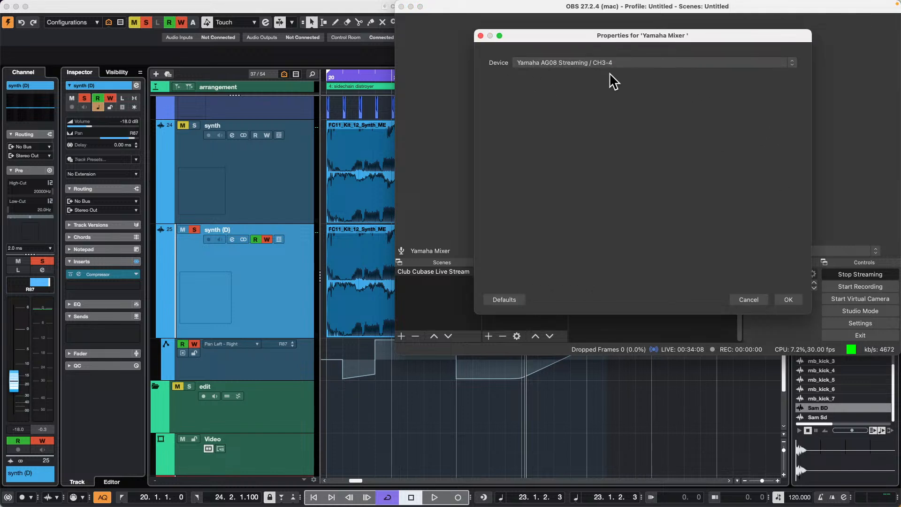
{"action": "left_click", "coordinate": [749, 299]}
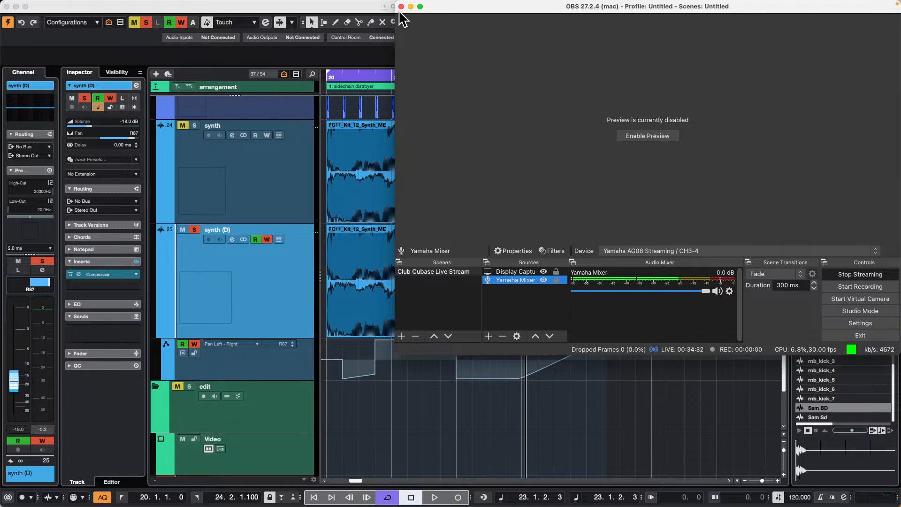
{"action": "left_click", "coordinate": [372, 112]}
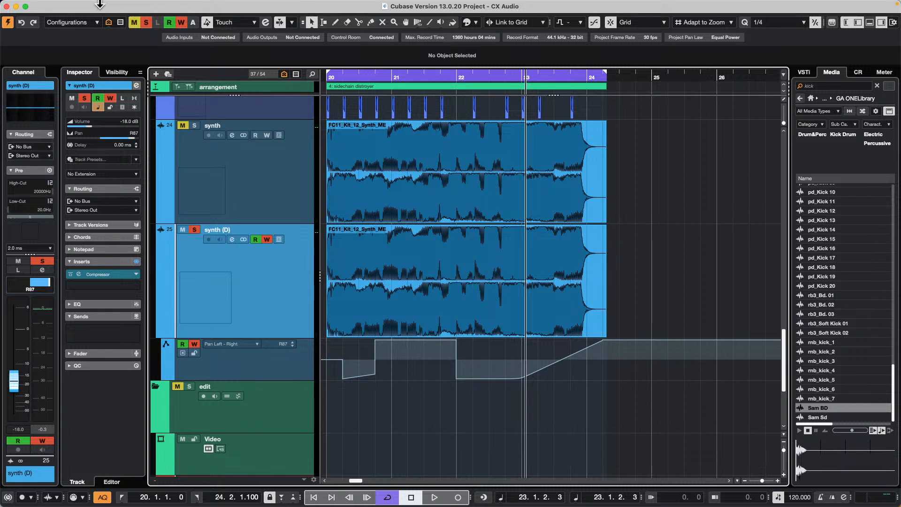
- Open the Export Audio Mixdown settings, examine the available bit depths, and close them without exporting
{"action": "mouse_move", "coordinate": [65, 3]}
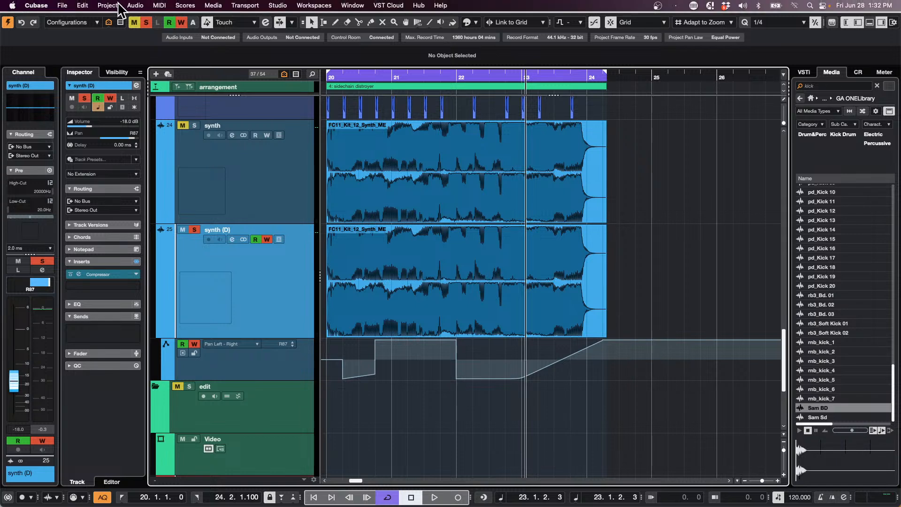
{"action": "left_click", "coordinate": [66, 5]}
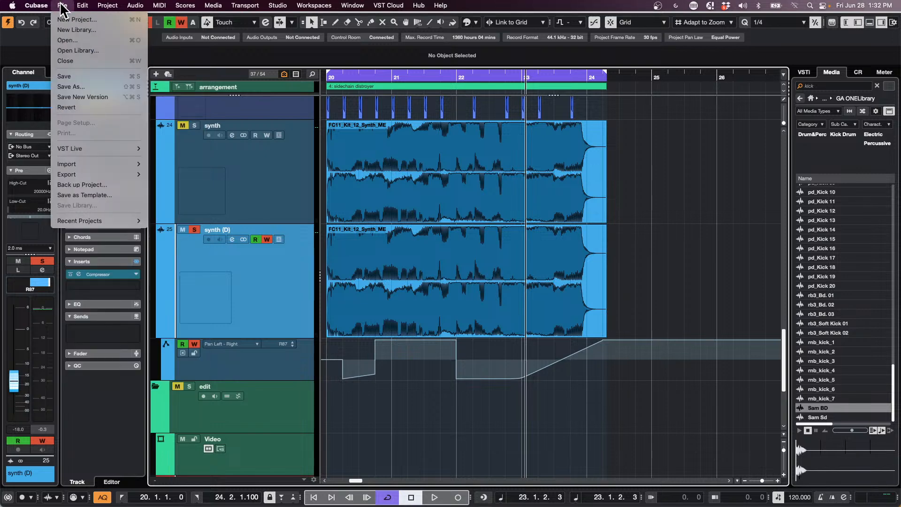
{"action": "mouse_move", "coordinate": [67, 151]}
{"action": "mouse_move", "coordinate": [82, 171]}
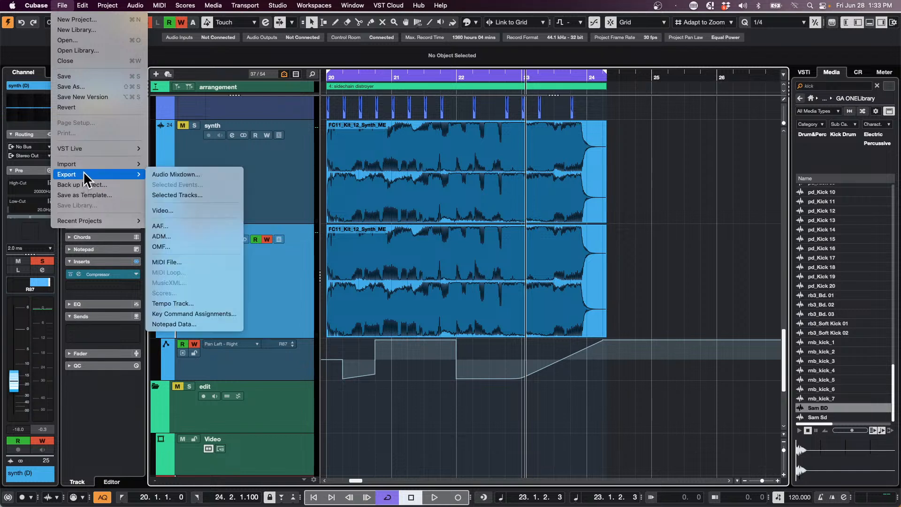
{"action": "left_click", "coordinate": [206, 174]}
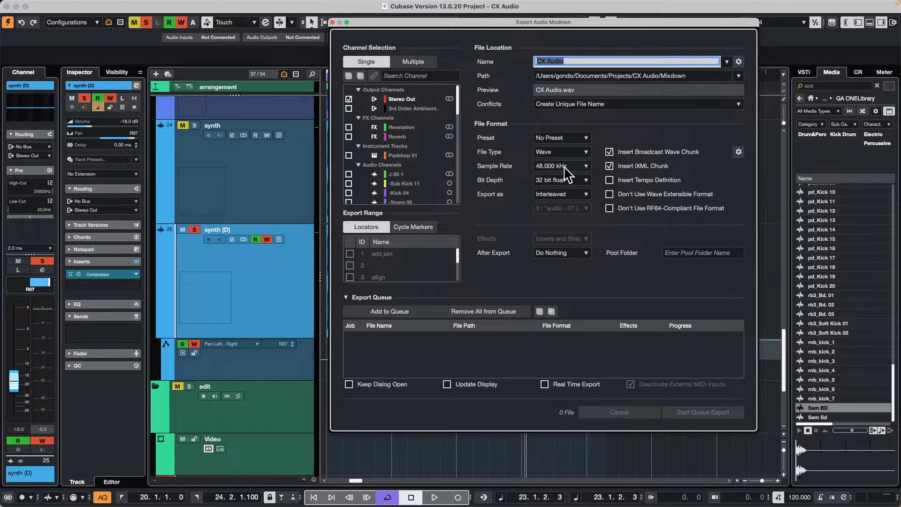
{"action": "left_click", "coordinate": [550, 180]}
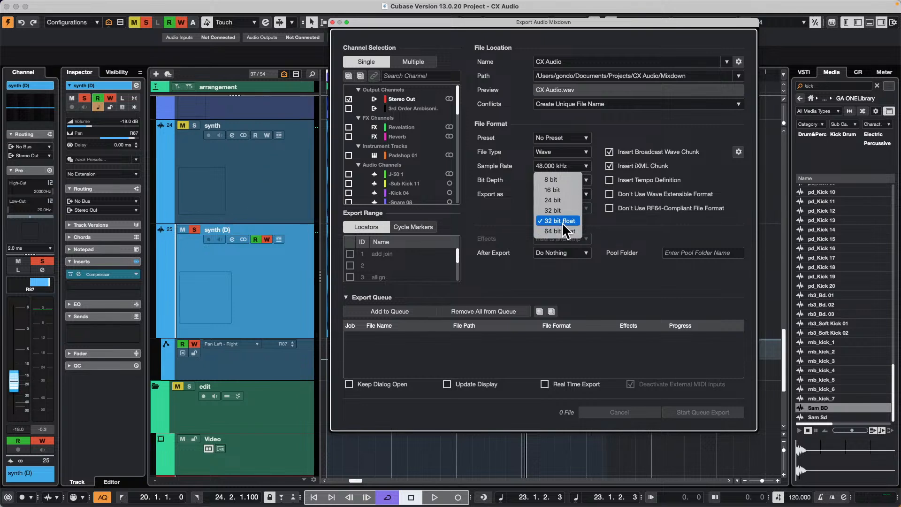
{"action": "left_click", "coordinate": [332, 22]}
{"action": "left_click", "coordinate": [332, 22]}
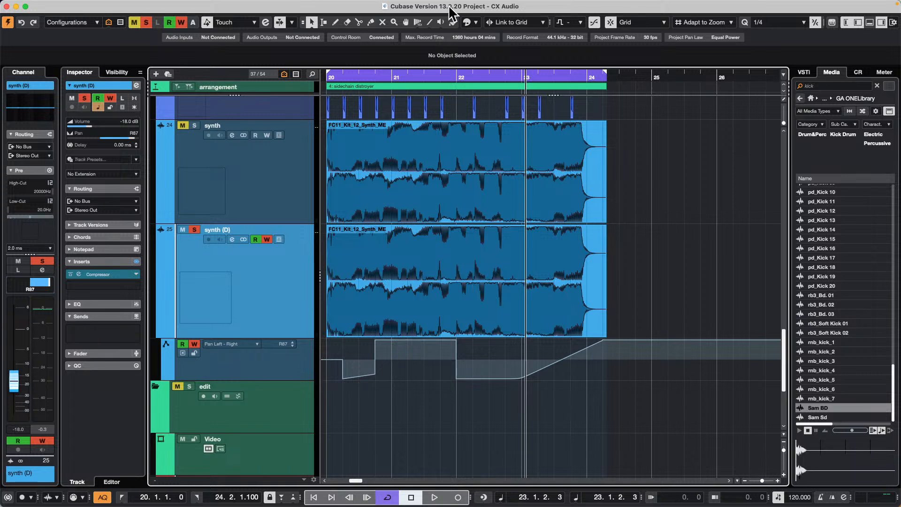
- Open and activate the recent project Amos Moses - GO.cpr, leaving its missing files unresolved
{"action": "mouse_move", "coordinate": [90, 4]}
{"action": "left_click", "coordinate": [62, 6]}
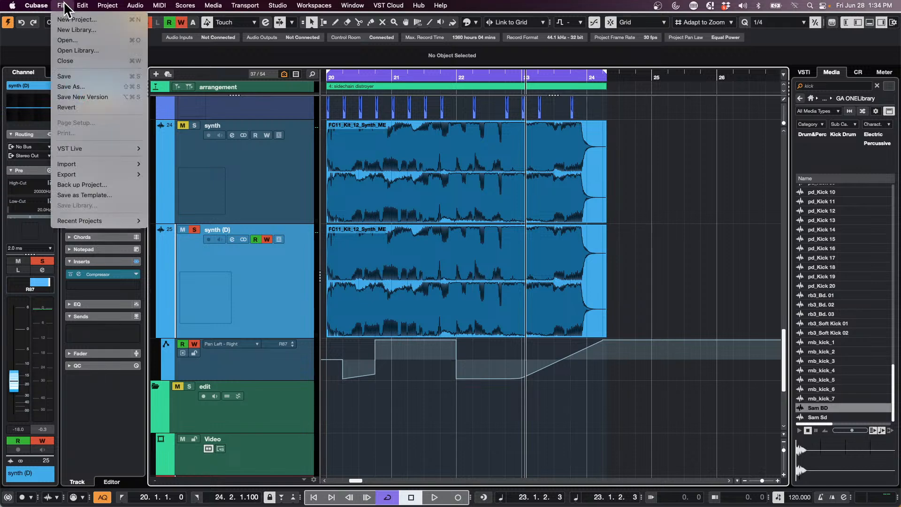
{"action": "mouse_move", "coordinate": [97, 221]}
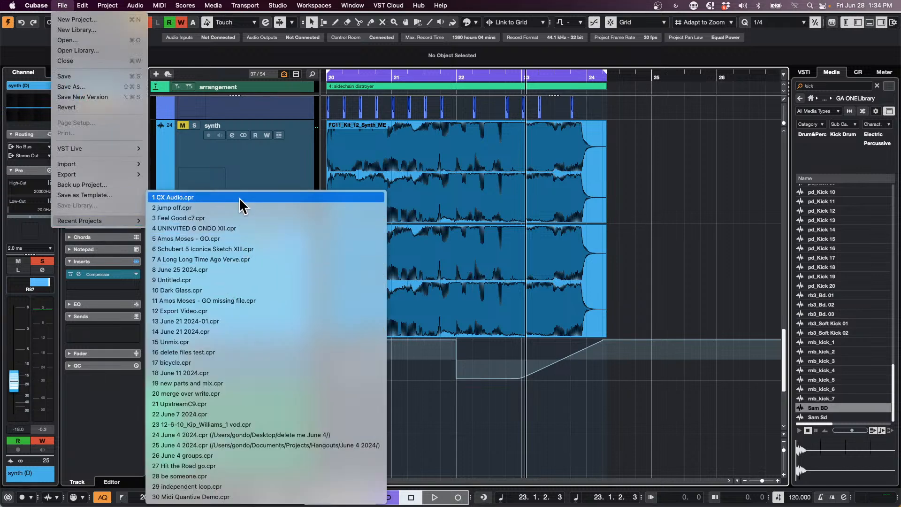
{"action": "left_click", "coordinate": [232, 239]}
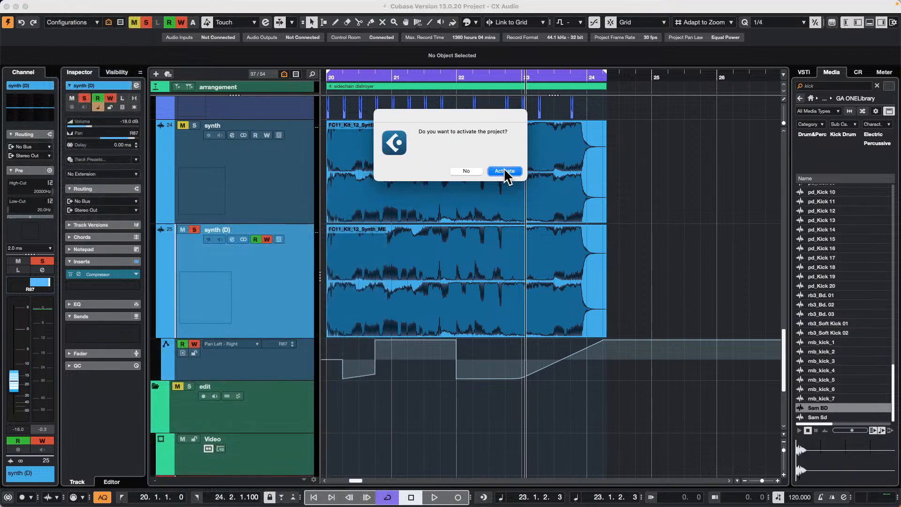
{"action": "left_click", "coordinate": [504, 171]}
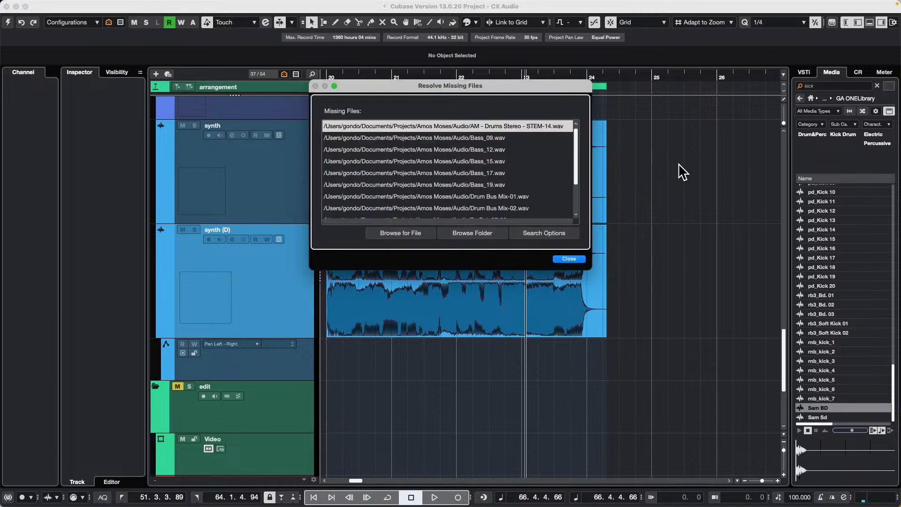
{"action": "left_click", "coordinate": [568, 258]}
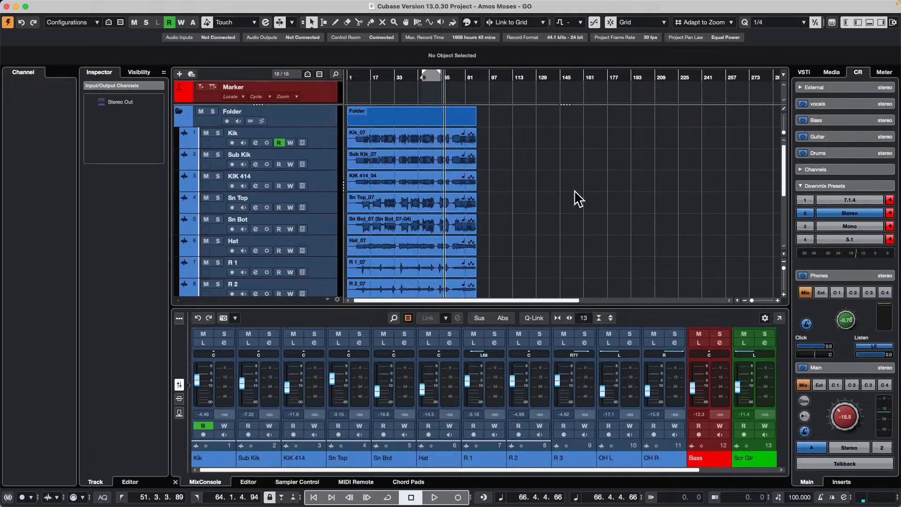
- Reorder the info line for the OH R audio event so Follow Global Transpose comes directly after Transpose
{"action": "scroll", "coordinate": [579, 199], "scroll_direction": "down", "scroll_amount": 6}
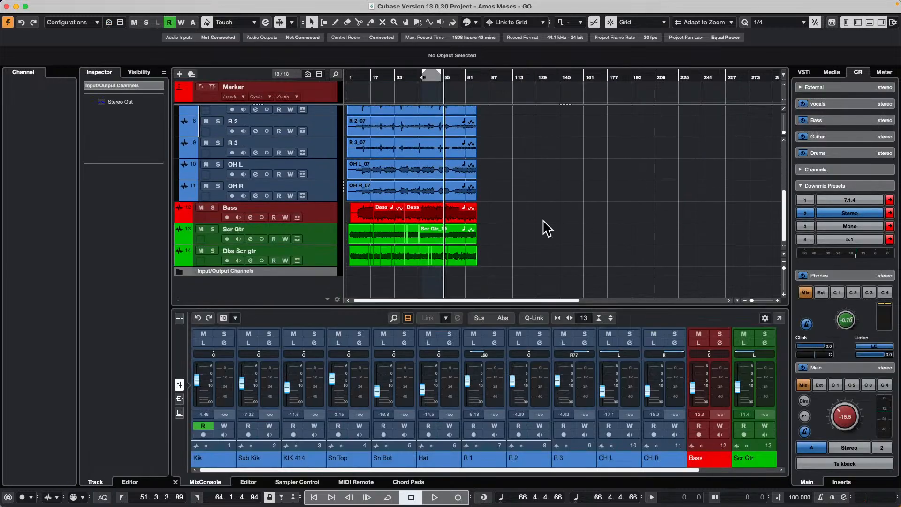
{"action": "left_click", "coordinate": [445, 191]}
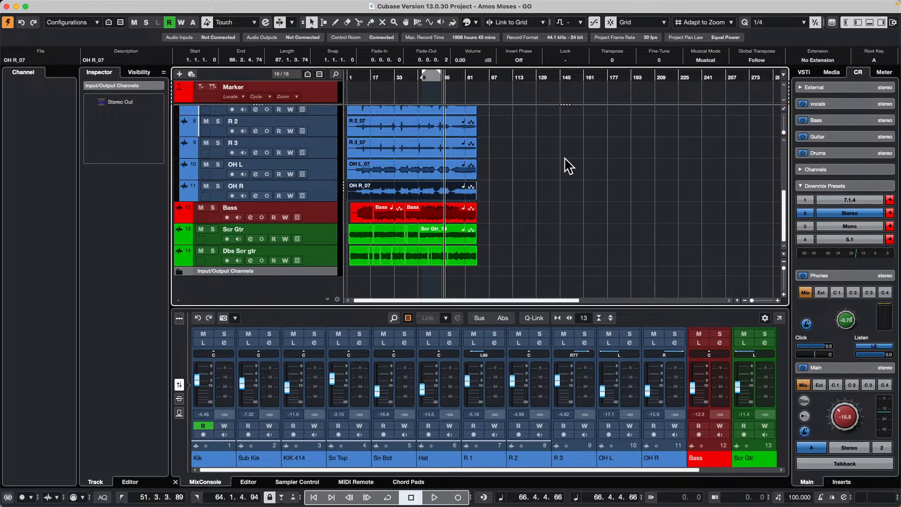
{"action": "left_click", "coordinate": [501, 190]}
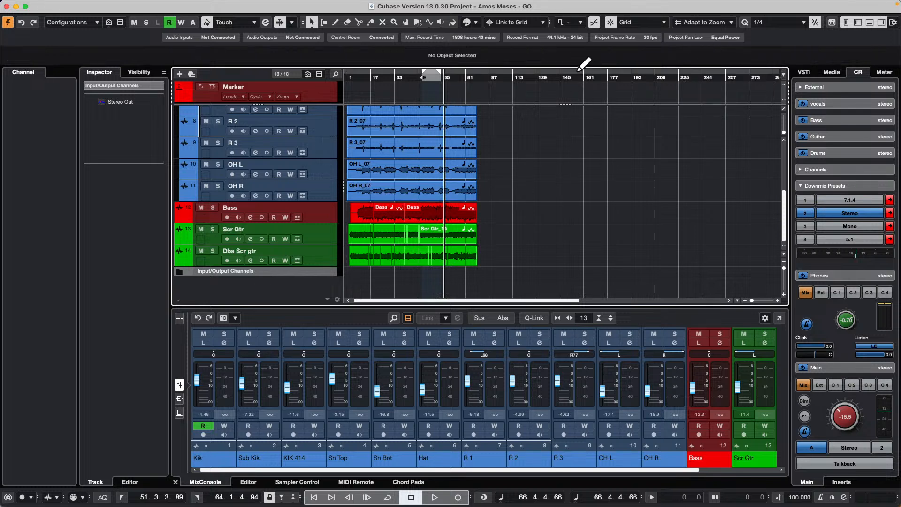
{"action": "left_click", "coordinate": [439, 183]}
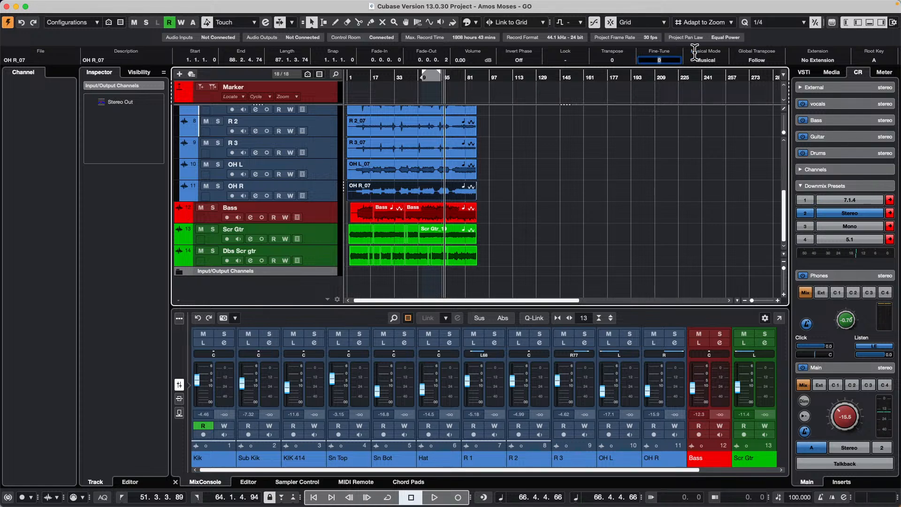
{"action": "right_click", "coordinate": [843, 51]}
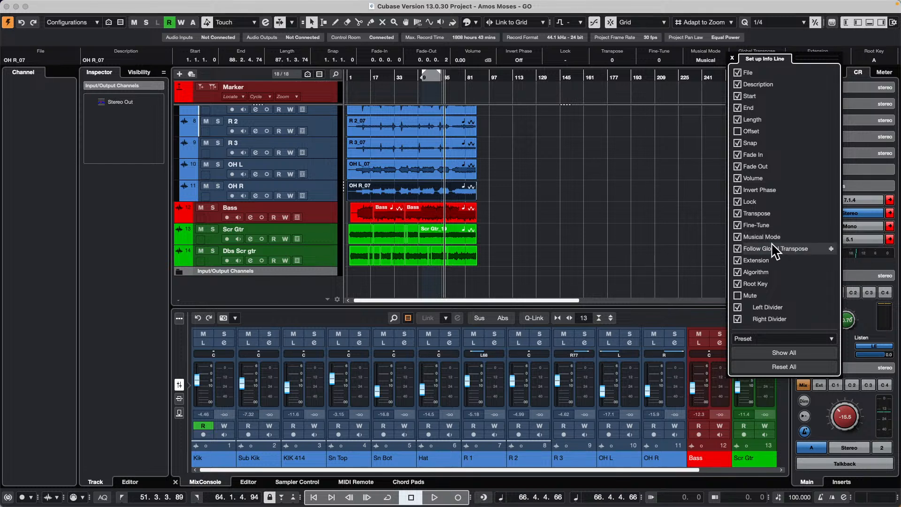
{"action": "left_click_drag", "start_coordinate": [770, 247], "coordinate": [778, 224]}
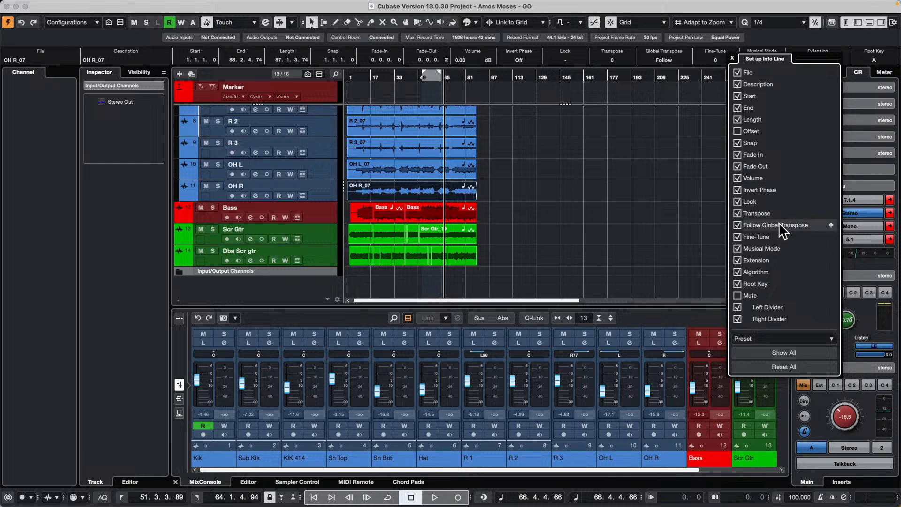
{"action": "left_click", "coordinate": [661, 252]}
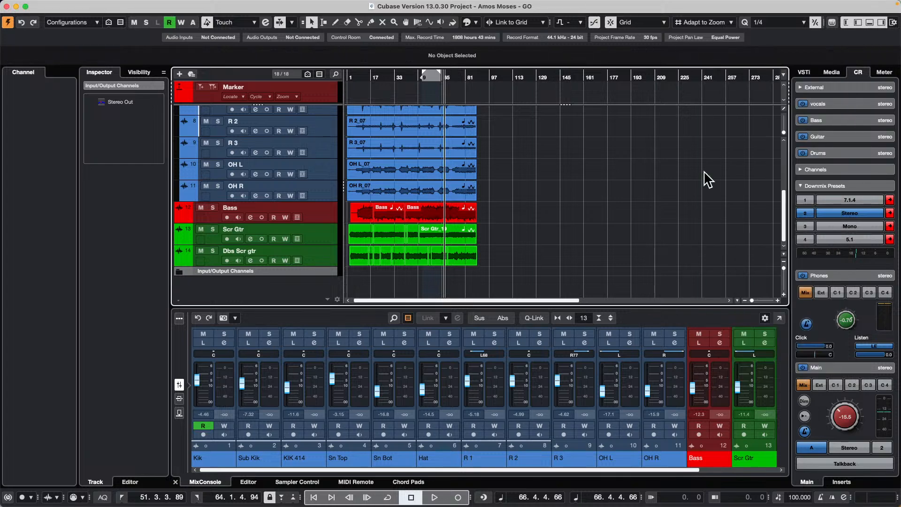
- Set Global Transpose to Independent for all drum events and return the playhead to the project start
{"action": "left_click", "coordinate": [432, 186]}
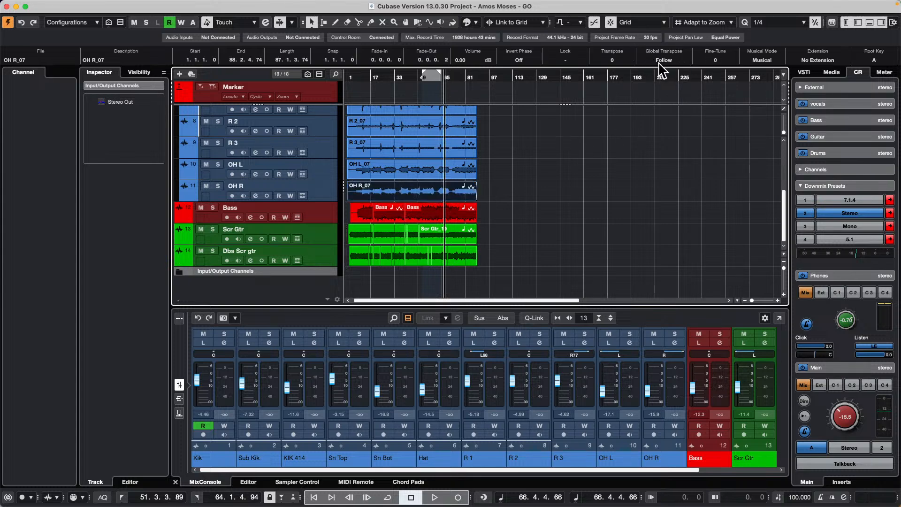
{"action": "left_click_drag", "start_coordinate": [495, 196], "coordinate": [309, 137]}
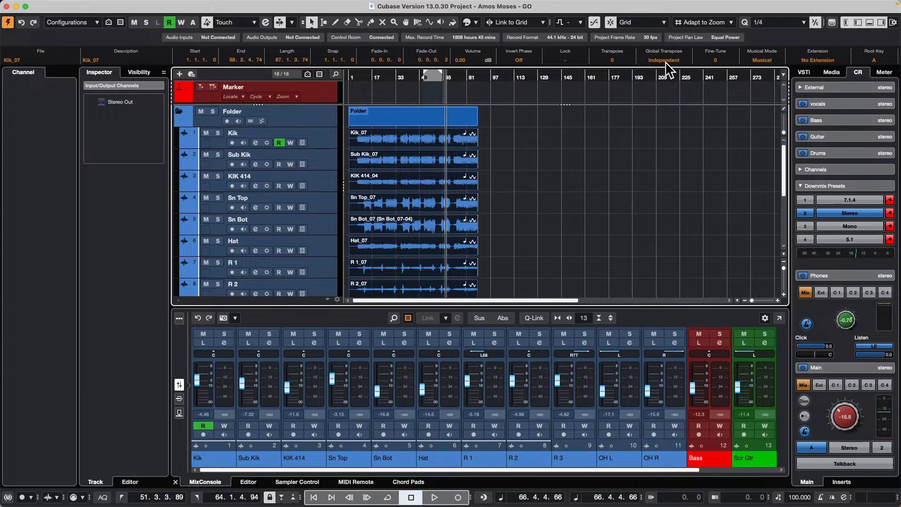
{"action": "scroll", "coordinate": [548, 197], "scroll_direction": "down", "scroll_amount": 5}
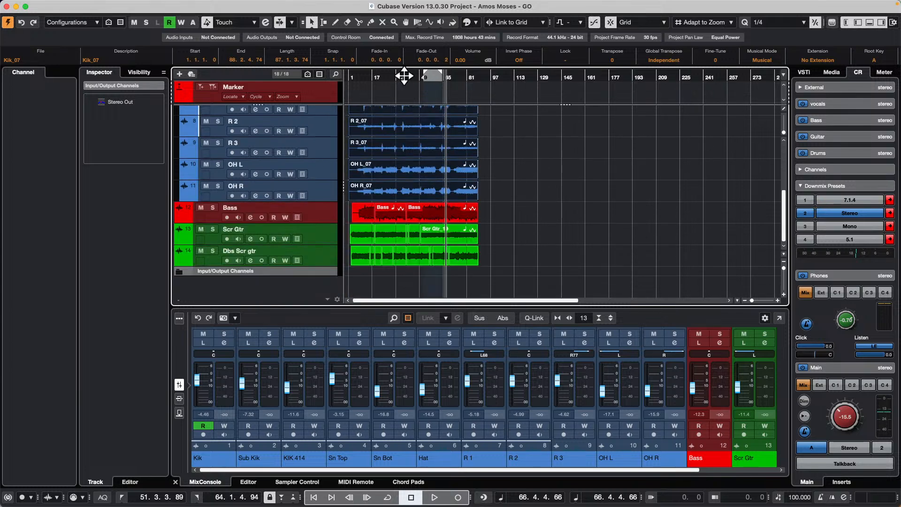
{"action": "left_click_drag", "start_coordinate": [351, 80], "coordinate": [300, 71]}
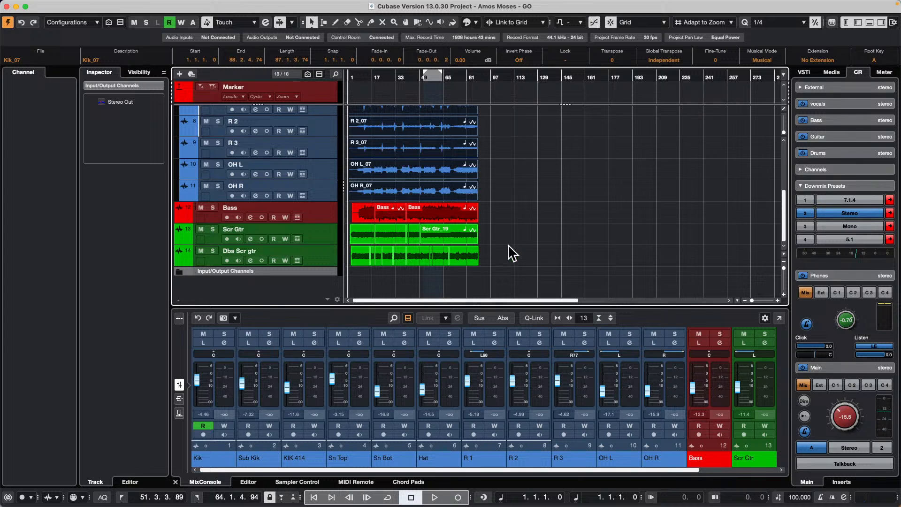
- Select all audio events from the Kik track down to Dbs Scr gtr and check their Musical Mode setting
{"action": "left_click_drag", "start_coordinate": [511, 250], "coordinate": [254, 72]}
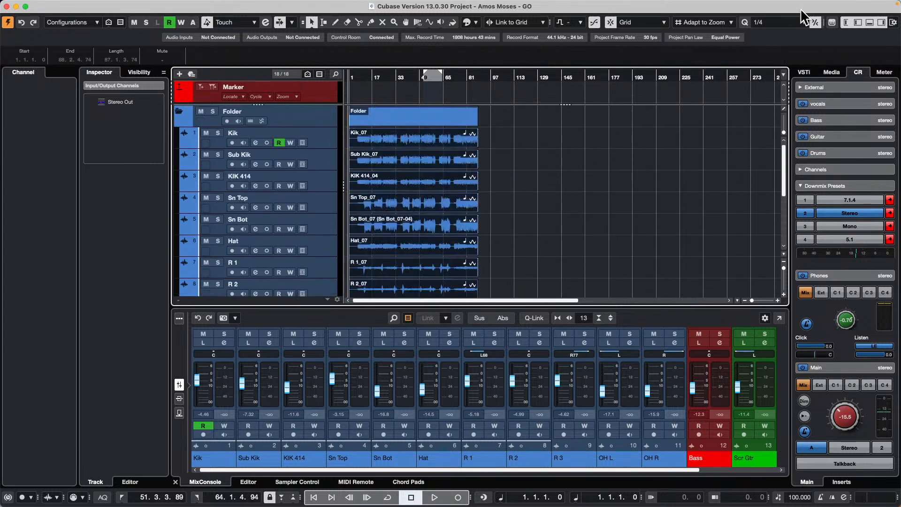
{"action": "left_click", "coordinate": [501, 139]}
{"action": "scroll", "coordinate": [244, 280], "scroll_direction": "down", "scroll_amount": 5}
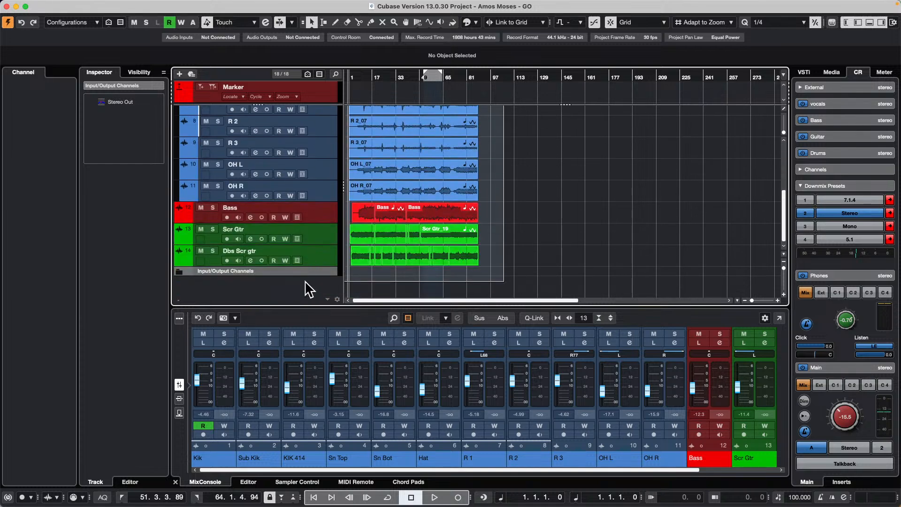
{"action": "left_click_drag", "start_coordinate": [309, 288], "coordinate": [310, 287]}
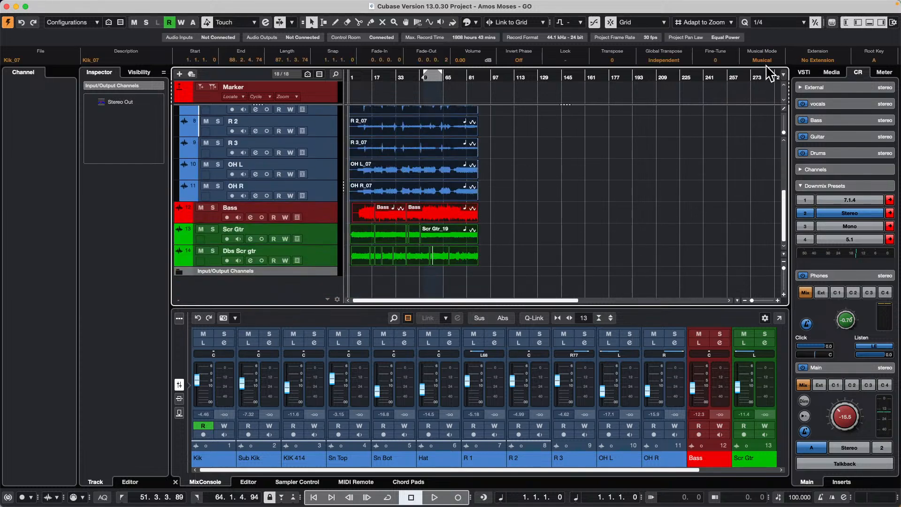
- Add a Transpose track below the Dbs Scr gtr track
{"action": "left_click", "coordinate": [310, 257]}
{"action": "right_click", "coordinate": [311, 257]}
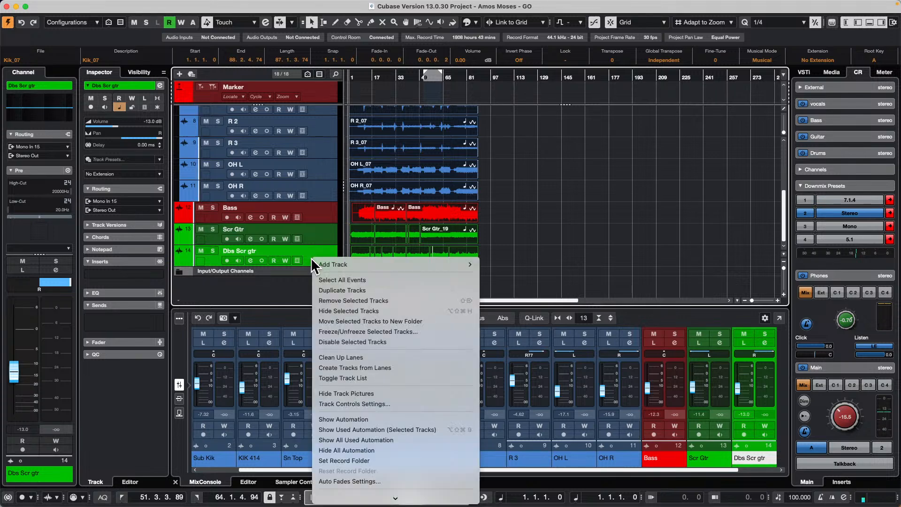
{"action": "mouse_move", "coordinate": [418, 265]}
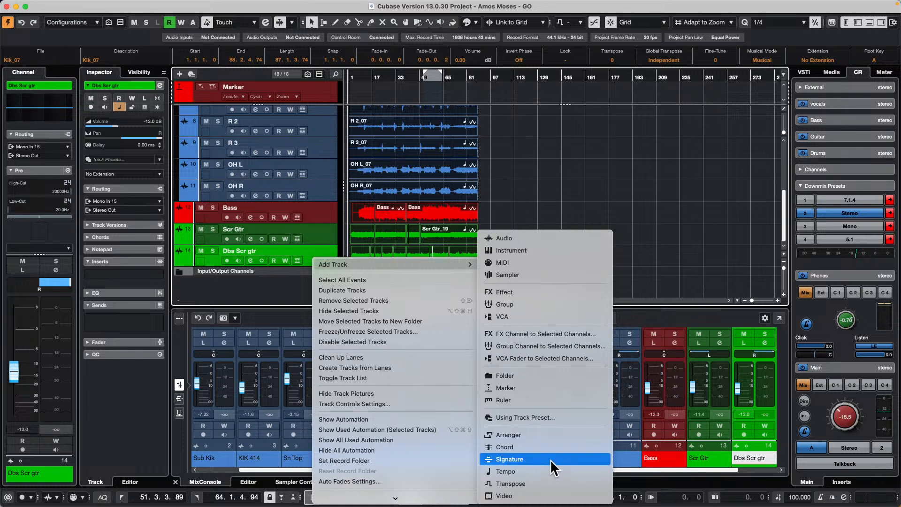
{"action": "left_click", "coordinate": [553, 485]}
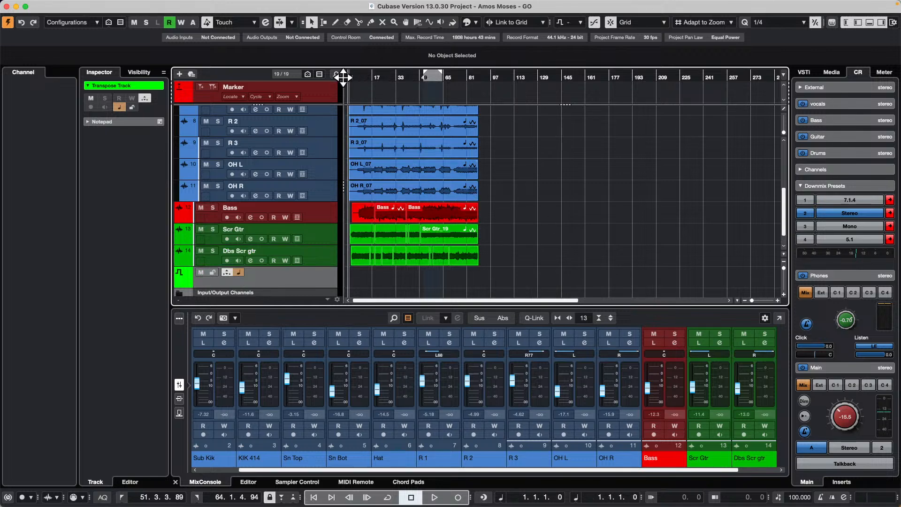
- Draw a transpose event with value 0 at bar 8 on the Transpose track and move it to bar 1
{"action": "right_click", "coordinate": [363, 275]}
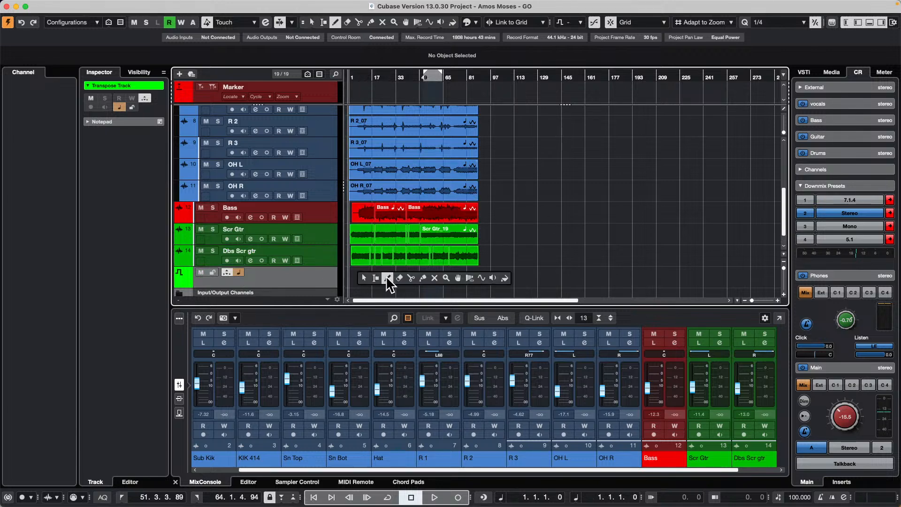
{"action": "left_click", "coordinate": [386, 277]}
{"action": "left_click", "coordinate": [360, 278]}
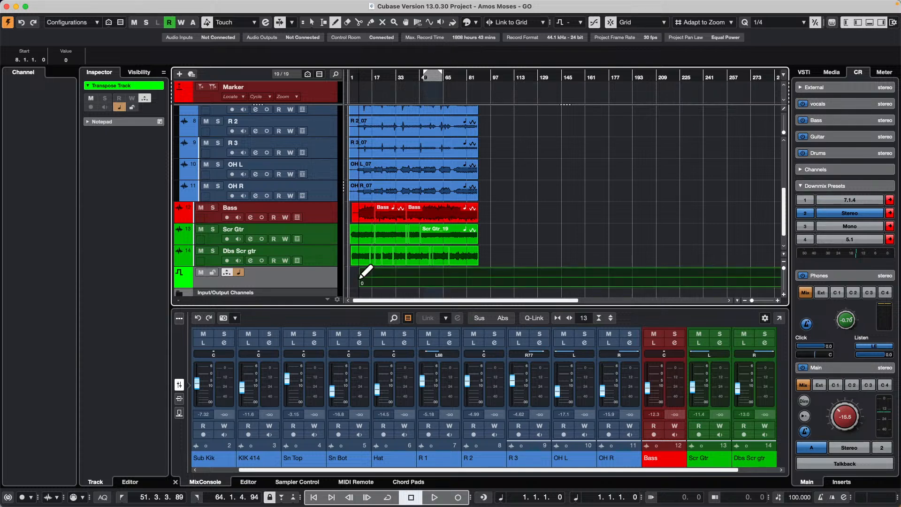
{"action": "key", "text": "1"}
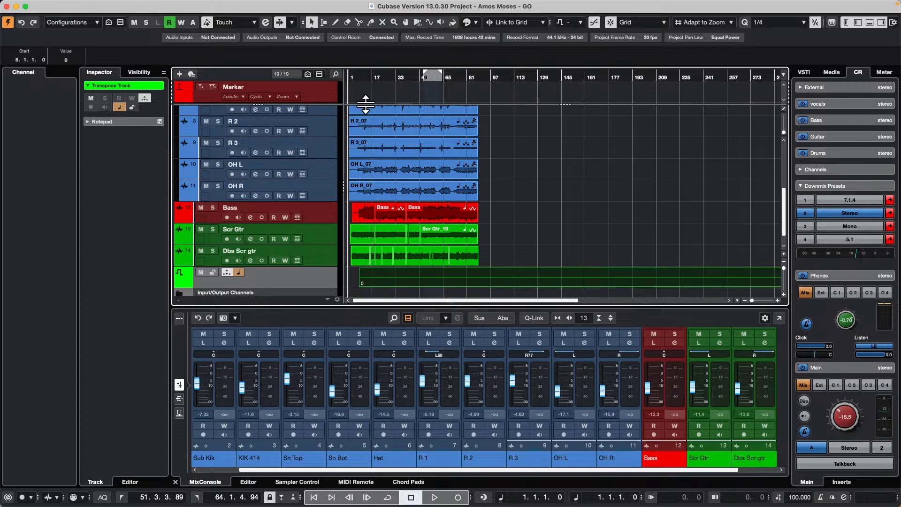
{"action": "left_click_drag", "start_coordinate": [360, 78], "coordinate": [339, 119]}
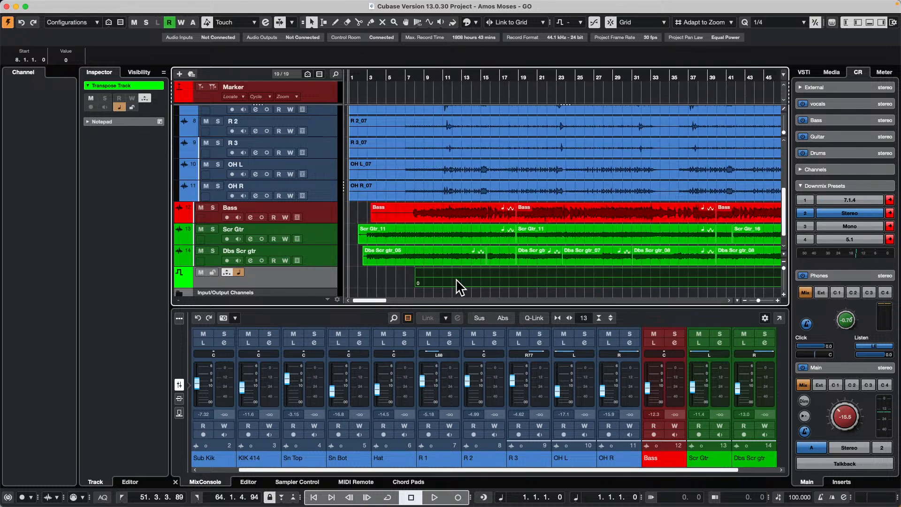
{"action": "left_click_drag", "start_coordinate": [457, 287], "coordinate": [383, 279]}
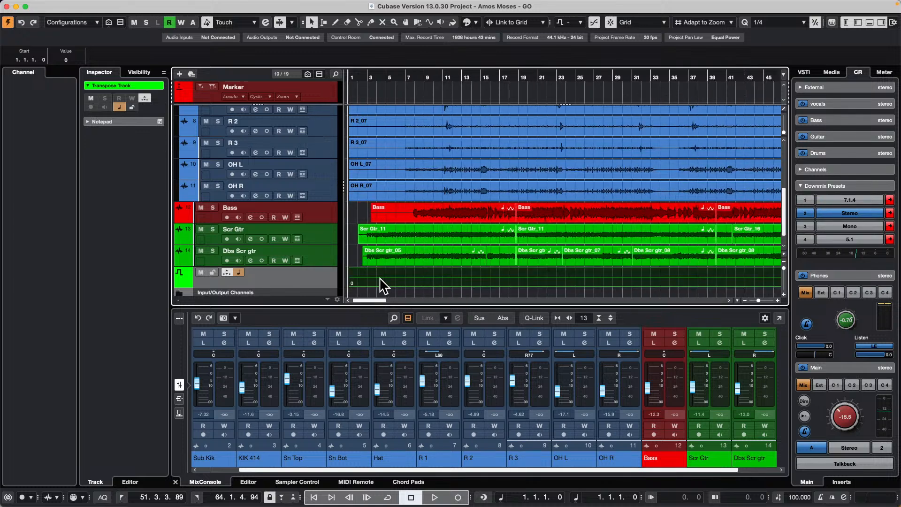
- Draw a transpose event at bar 11 and set its value to 2 semitones
{"action": "right_click", "coordinate": [408, 287]}
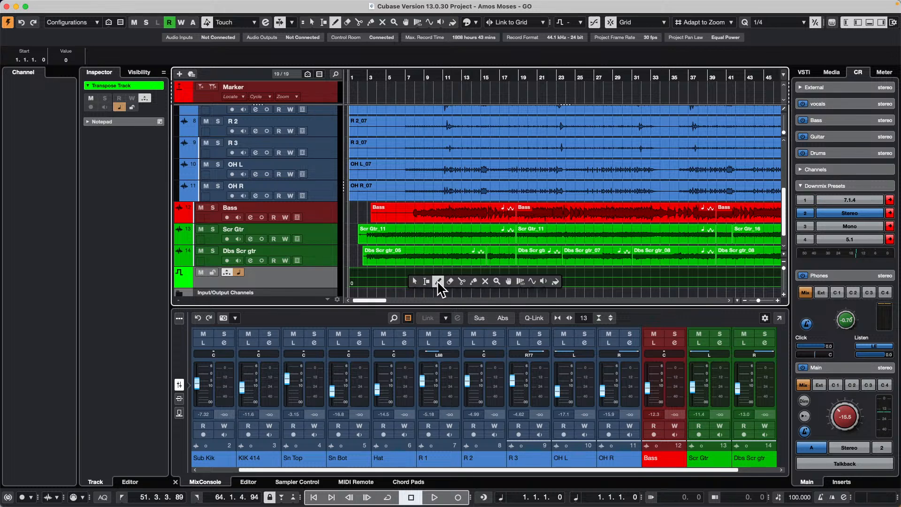
{"action": "left_click", "coordinate": [439, 286]}
{"action": "left_click", "coordinate": [441, 283]}
{"action": "key", "text": "1"}
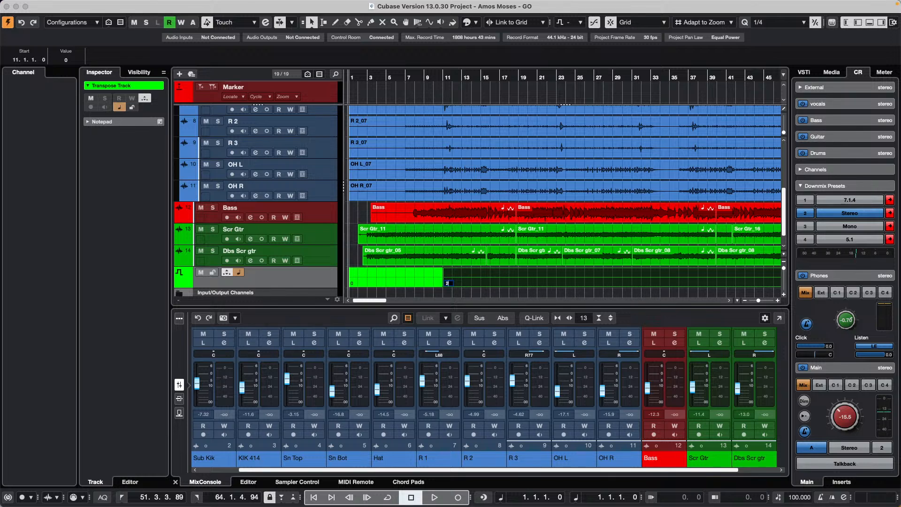
{"action": "key", "text": "Return"}
- Draw a transpose event at bar 16 with value 0 to end the upward transposition
{"action": "right_click", "coordinate": [492, 284]}
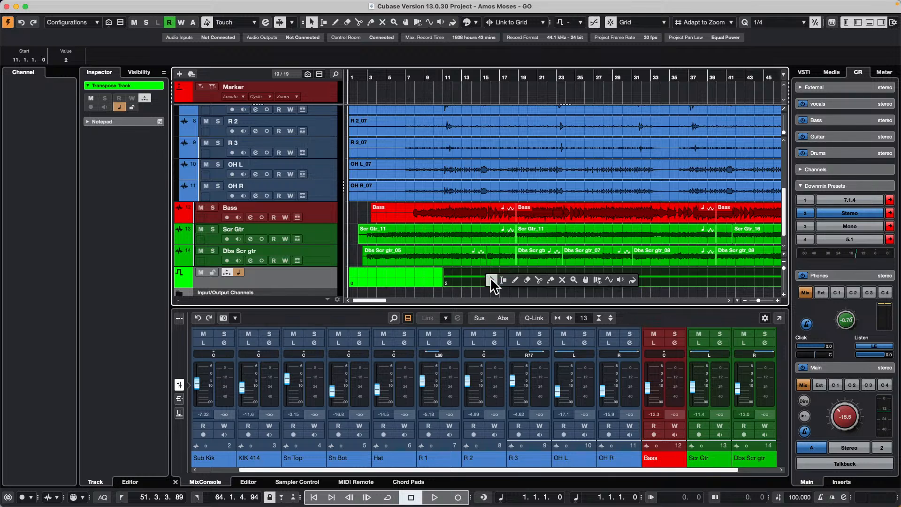
{"action": "left_click", "coordinate": [515, 277]}
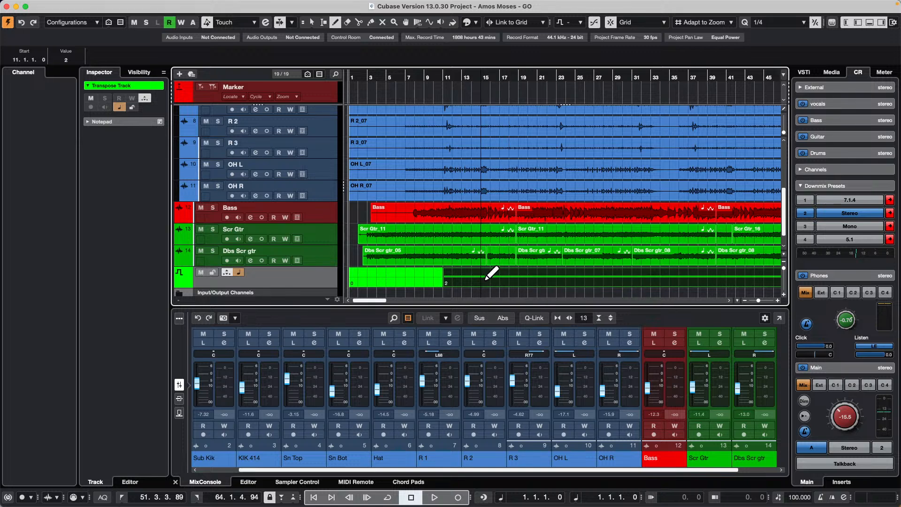
{"action": "left_click", "coordinate": [490, 278]}
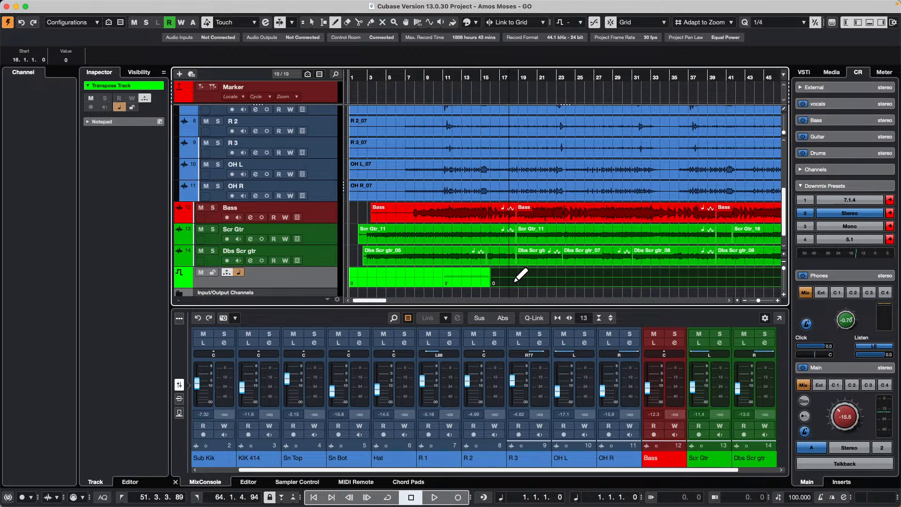
- Draw a transpose event at bar 21 with value -2 and another at bar 26 with value 0
{"action": "left_click", "coordinate": [538, 280]}
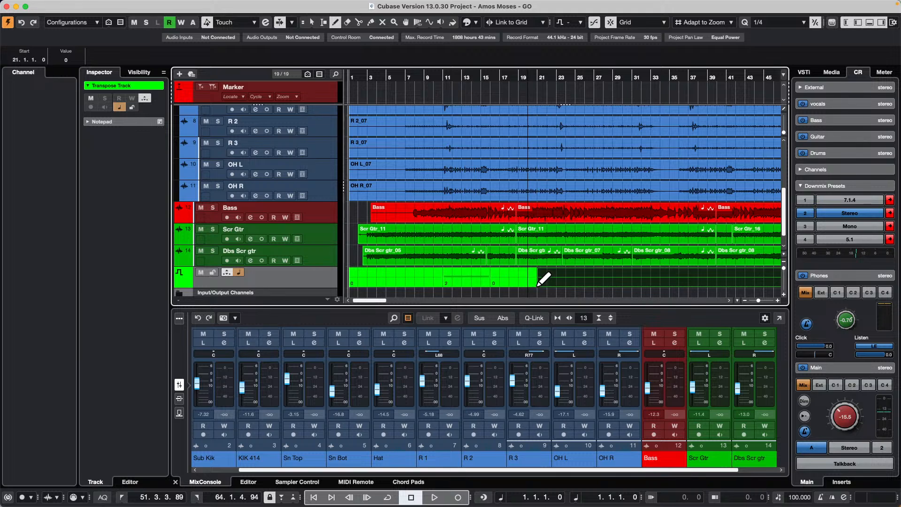
{"action": "key", "text": "1"}
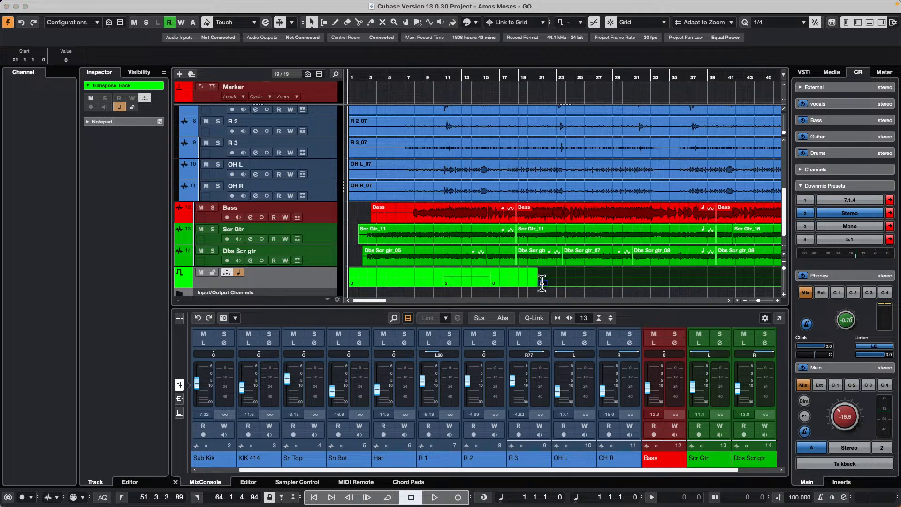
{"action": "key", "text": "Return"}
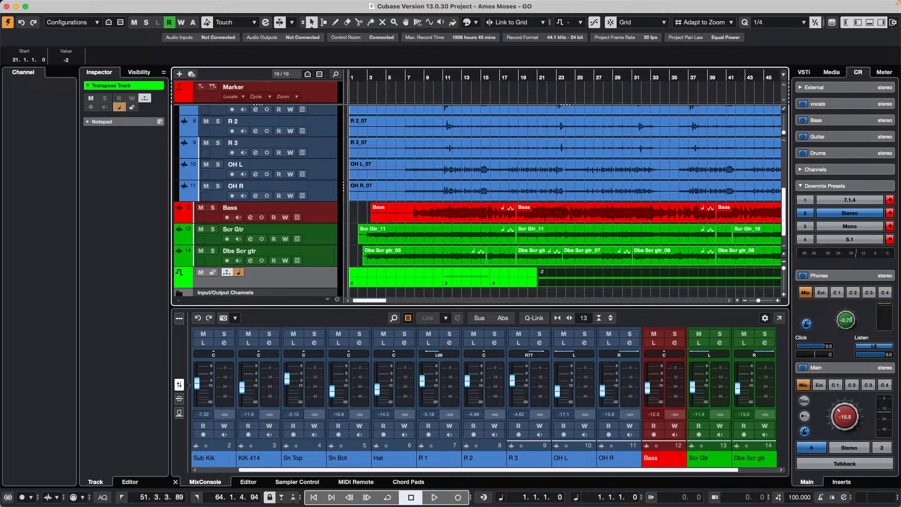
{"action": "key", "text": "8"}
{"action": "left_click", "coordinate": [587, 281]}
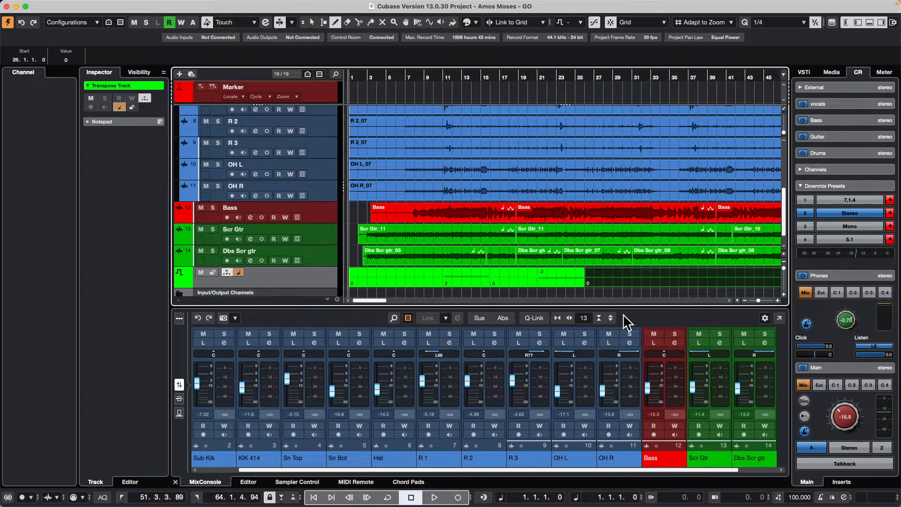
- Start playback from the project start and raise the Control Room main level to -9.15 dB
{"action": "left_click_drag", "start_coordinate": [405, 76], "coordinate": [333, 77]}
{"action": "key", "text": "space"}
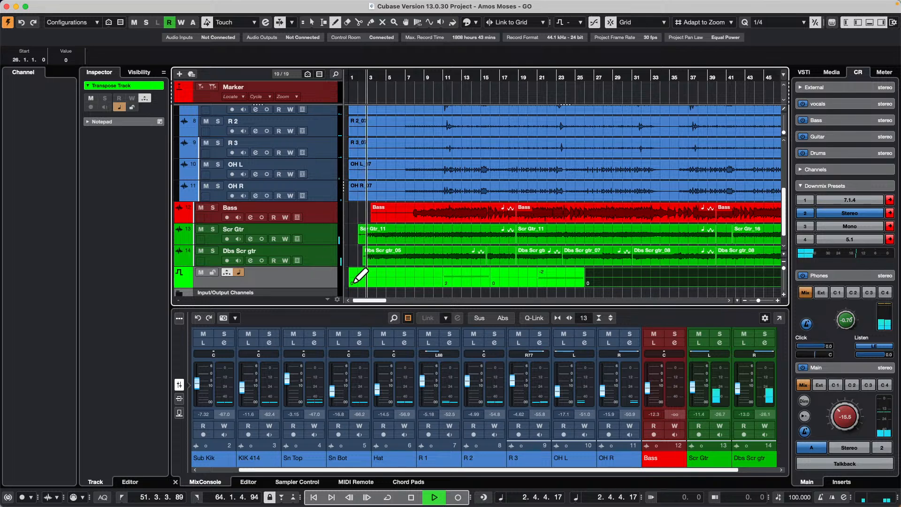
{"action": "key", "text": "1"}
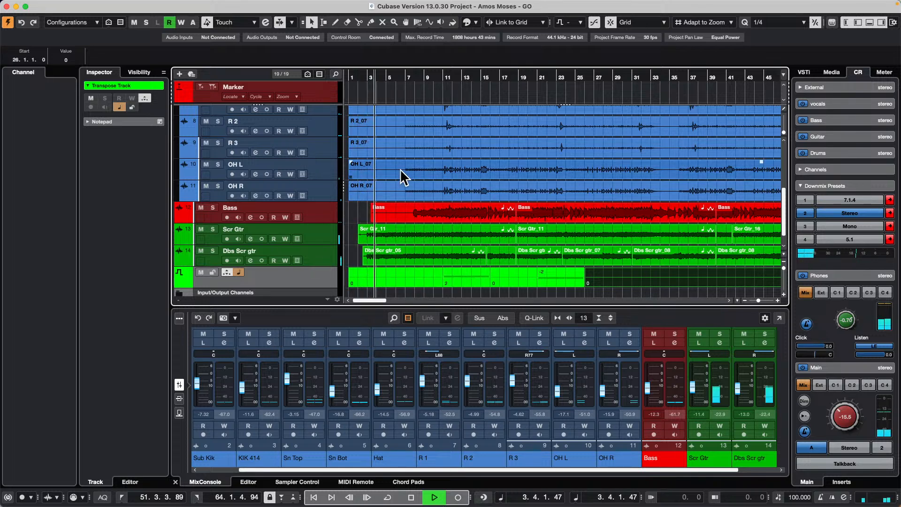
{"action": "left_click_drag", "start_coordinate": [834, 421], "coordinate": [853, 408]}
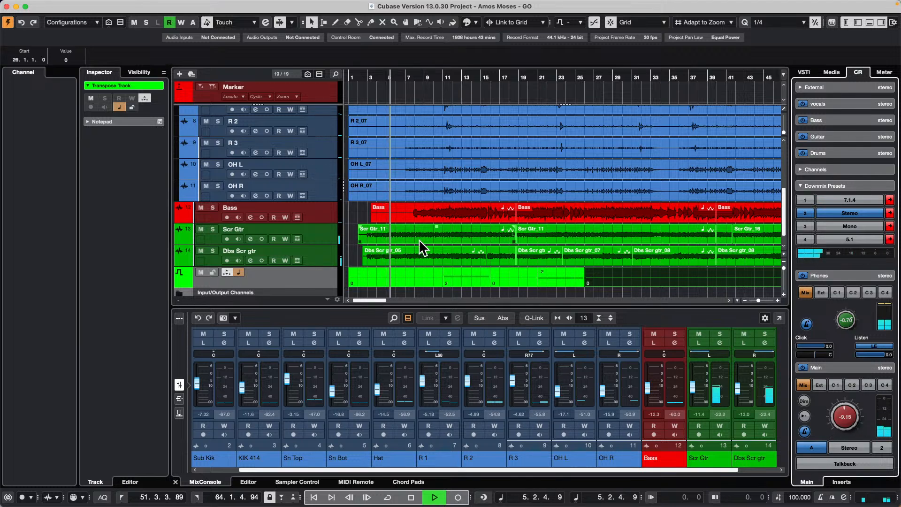
- Listen through the transposed sections, selecting the events at bars 11, 16, 21 and 26 as they play, and stop playback past bar 26
{"action": "left_click", "coordinate": [466, 280]}
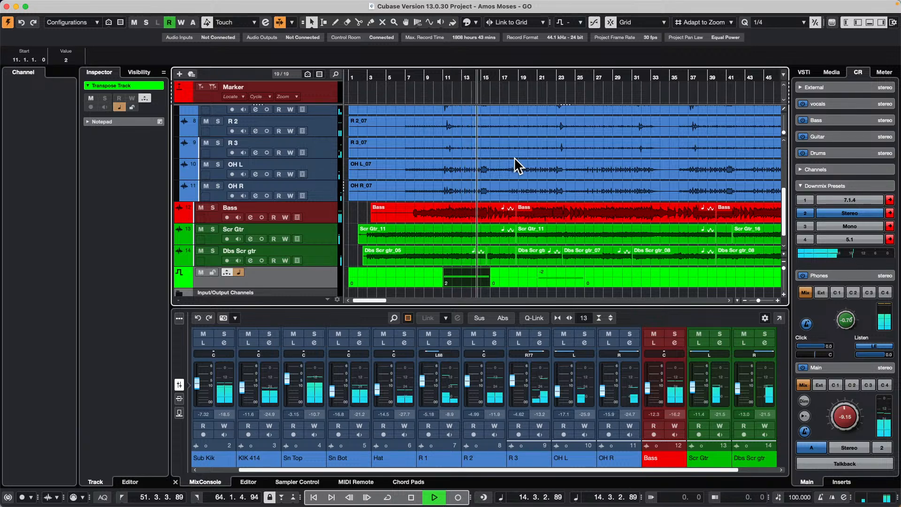
{"action": "left_click", "coordinate": [507, 279]}
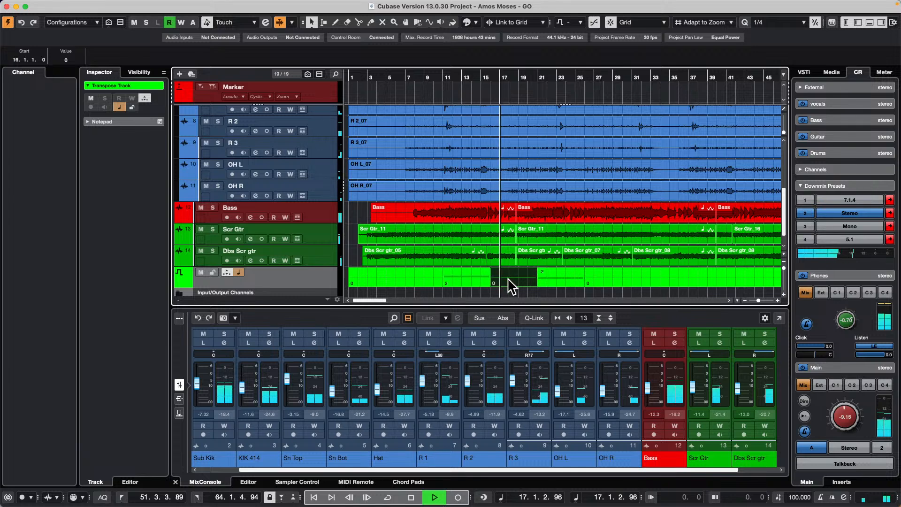
{"action": "left_click", "coordinate": [550, 279]}
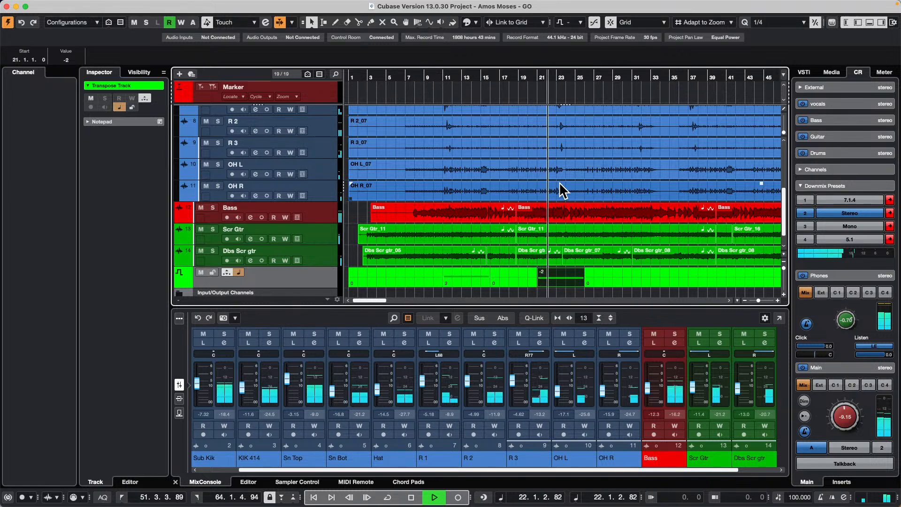
{"action": "left_click", "coordinate": [604, 279]}
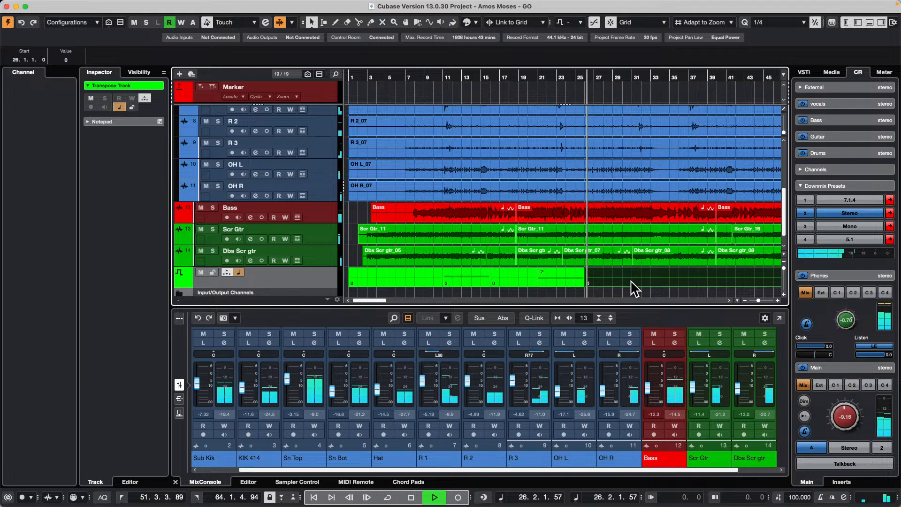
{"action": "key", "text": "space"}
- Select the drum events and the single Kik_07 event, and examine the info line setup for the Follow Global Transpose option
{"action": "left_click_drag", "start_coordinate": [452, 76], "coordinate": [441, 43]}
{"action": "left_click_drag", "start_coordinate": [561, 185], "coordinate": [413, 136]}
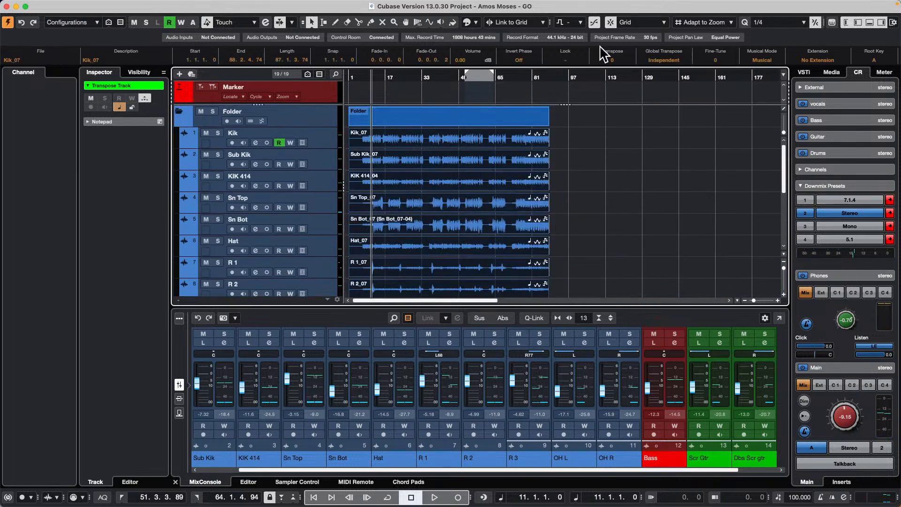
{"action": "right_click", "coordinate": [665, 59]}
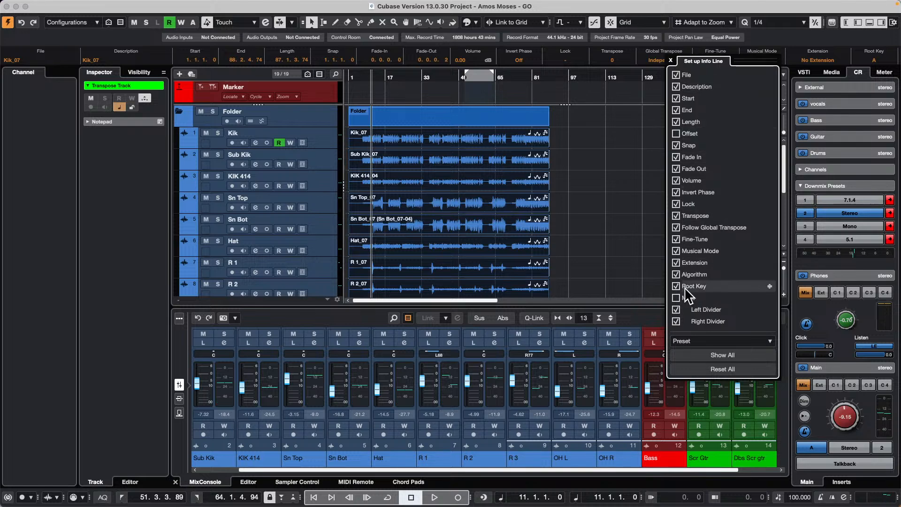
{"action": "left_click", "coordinate": [641, 131]}
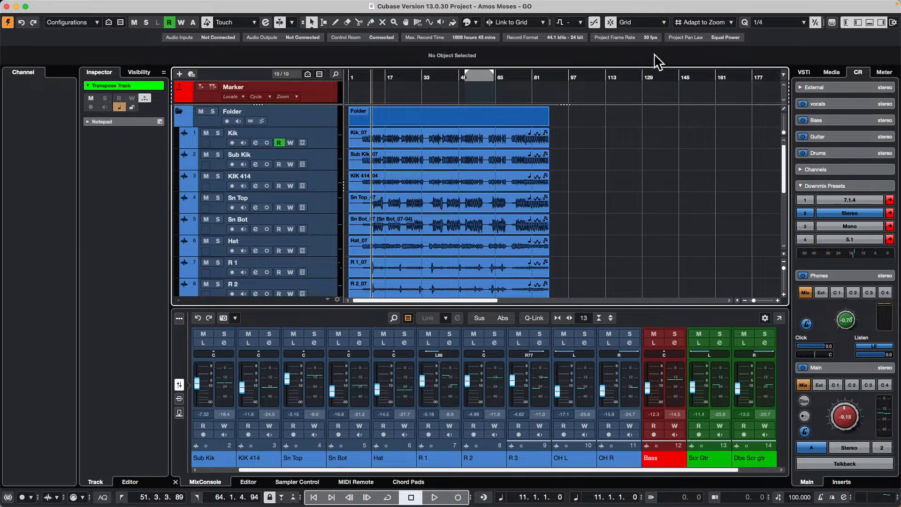
{"action": "left_click", "coordinate": [547, 137]}
{"action": "right_click", "coordinate": [671, 62]}
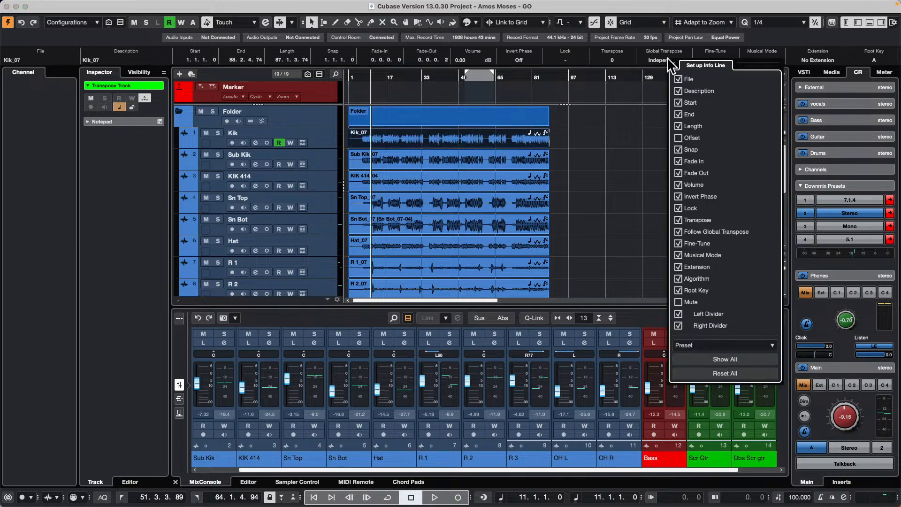
{"action": "left_click", "coordinate": [662, 68]}
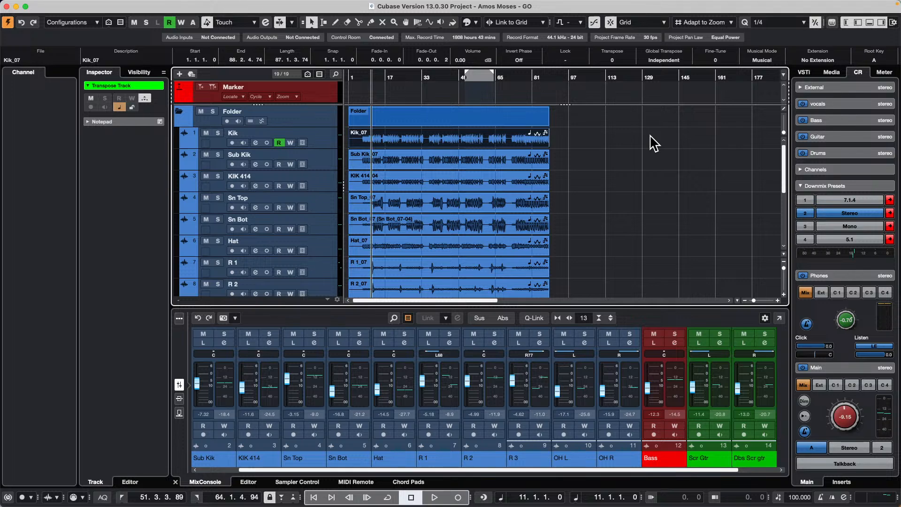
- Erase all transpose events from the Transpose track
{"action": "scroll", "coordinate": [587, 225], "scroll_direction": "down", "scroll_amount": 5}
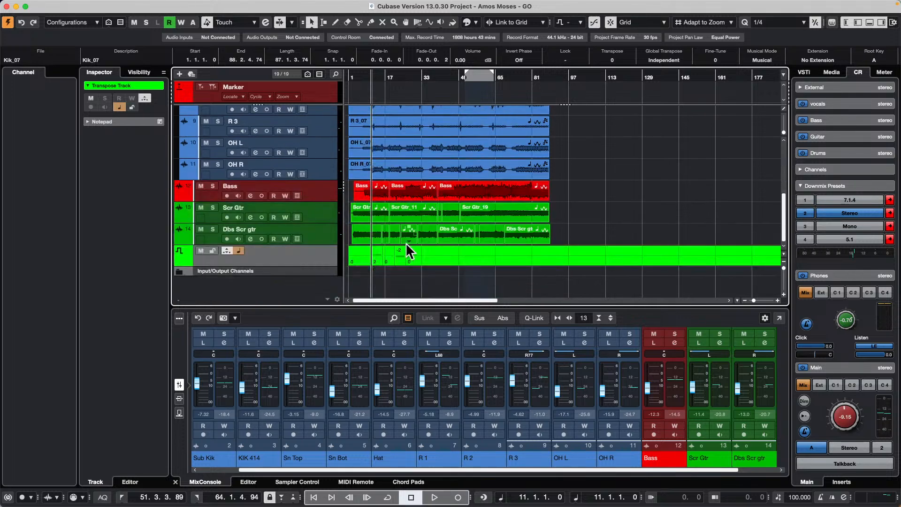
{"action": "right_click", "coordinate": [540, 264]}
{"action": "left_click", "coordinate": [557, 263]}
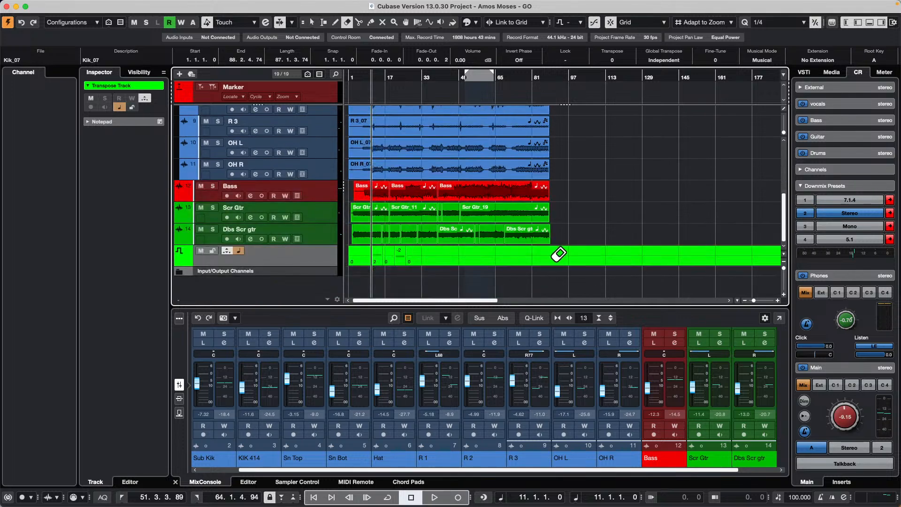
{"action": "left_click", "coordinate": [484, 253]}
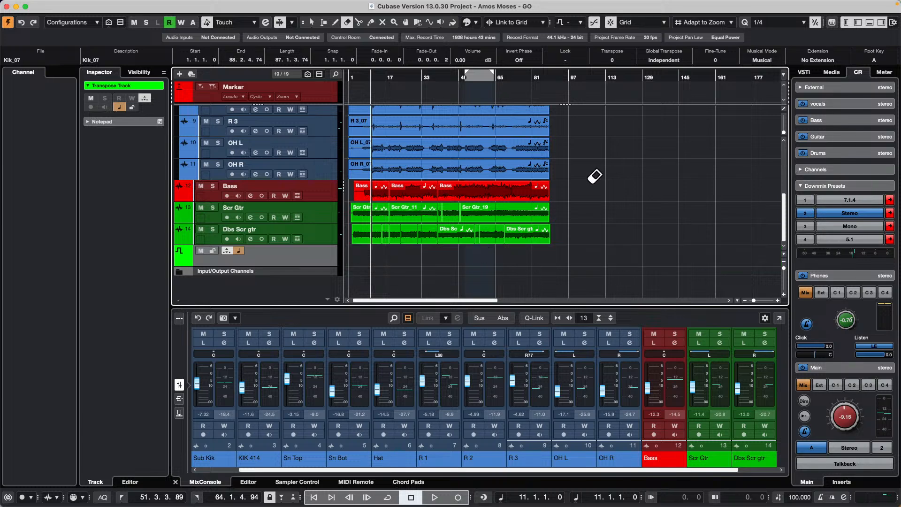
- Select the bass and guitar events, start playback and transpose the selected events to -6 semitones
{"action": "key", "text": "1"}
{"action": "left_click", "coordinate": [540, 192]}
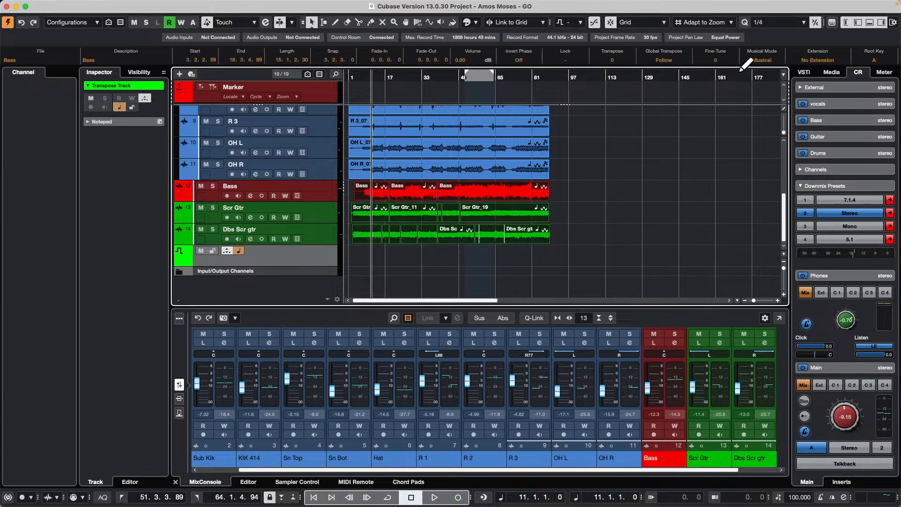
{"action": "key", "text": "space"}
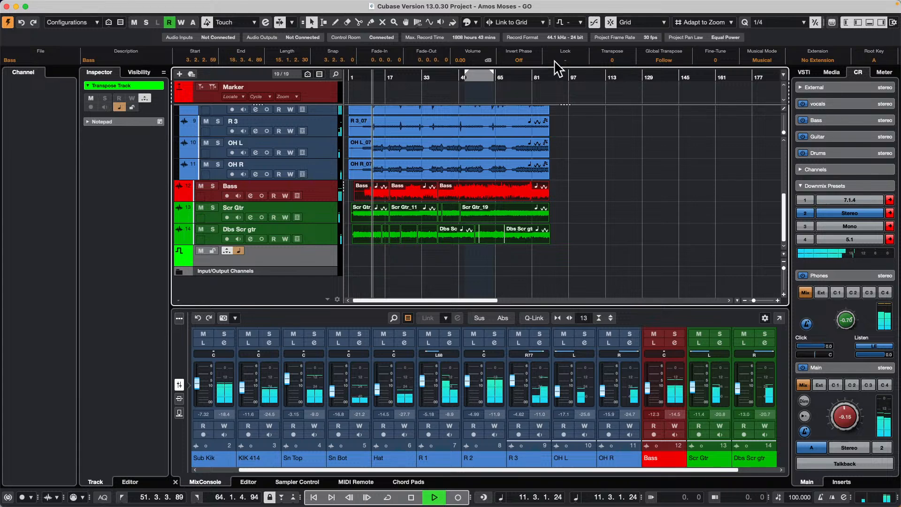
{"action": "scroll", "coordinate": [618, 66], "scroll_direction": "down", "scroll_amount": 2}
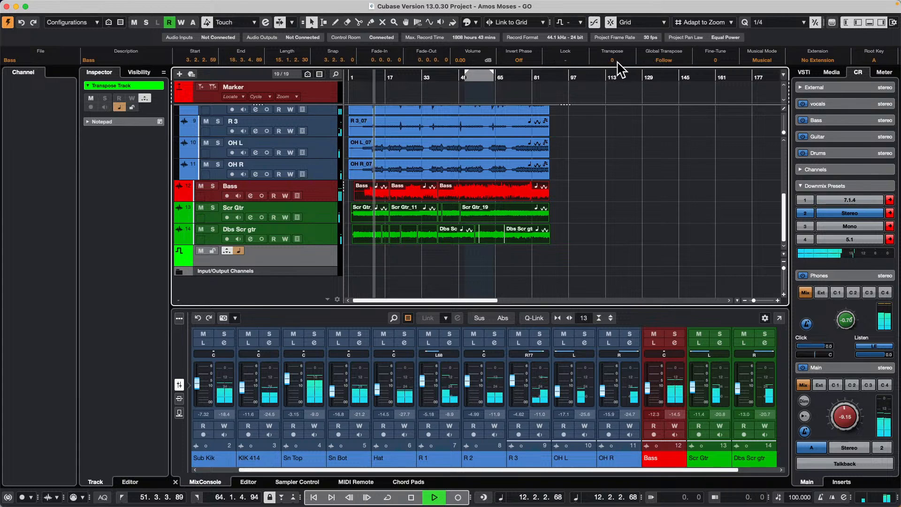
{"action": "scroll", "coordinate": [619, 66], "scroll_direction": "down", "scroll_amount": 4}
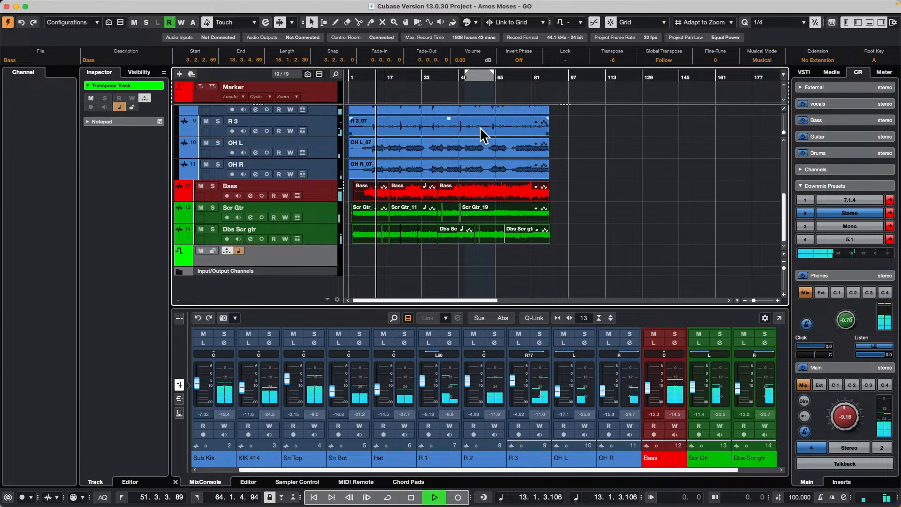
- Raise the transposition of the selected bass and guitar events to 12 semitones during playback
{"action": "scroll", "coordinate": [625, 66], "scroll_direction": "up", "scroll_amount": 5}
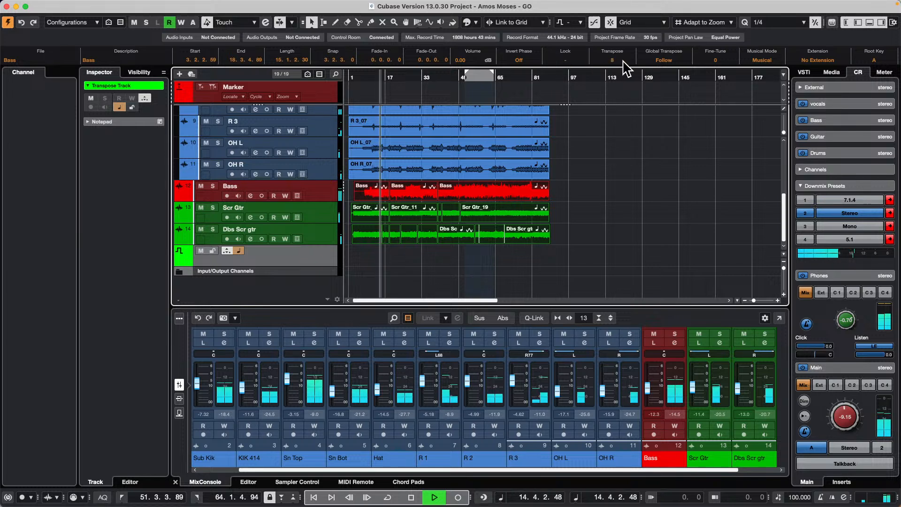
{"action": "scroll", "coordinate": [625, 66], "scroll_direction": "up", "scroll_amount": 12}
{"action": "scroll", "coordinate": [626, 66], "scroll_direction": "up", "scroll_amount": 1}
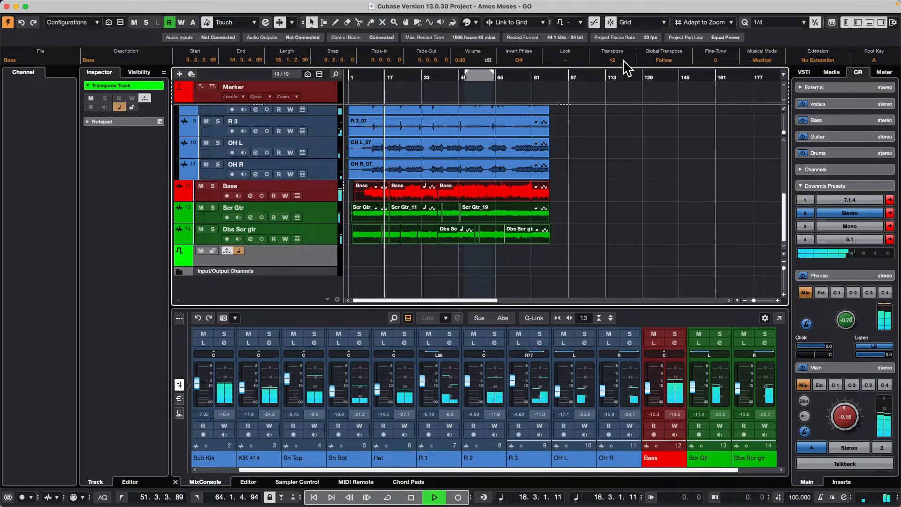
- Lower the transposition of the selected bass and guitar events to -12 semitones during playback
{"action": "scroll", "coordinate": [625, 66], "scroll_direction": "down", "scroll_amount": 7}
{"action": "scroll", "coordinate": [626, 69], "scroll_direction": "down", "scroll_amount": 10}
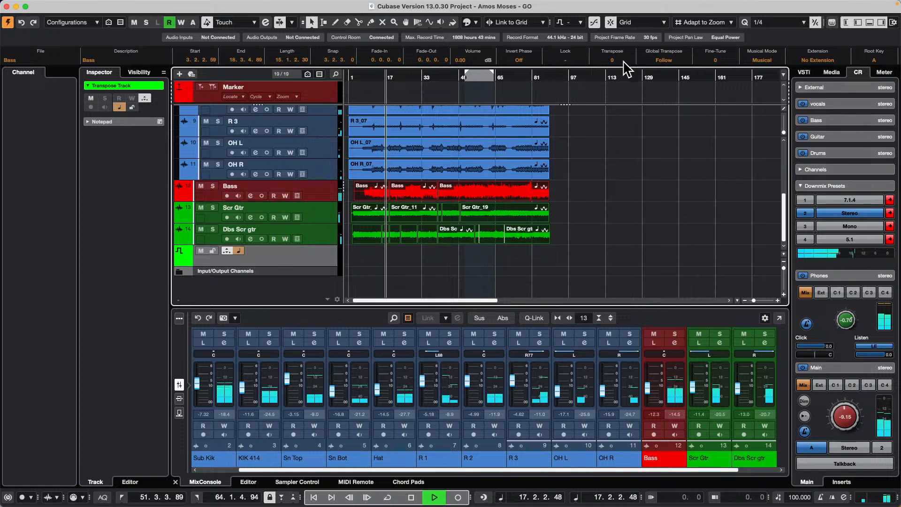
{"action": "scroll", "coordinate": [625, 66], "scroll_direction": "down", "scroll_amount": 7}
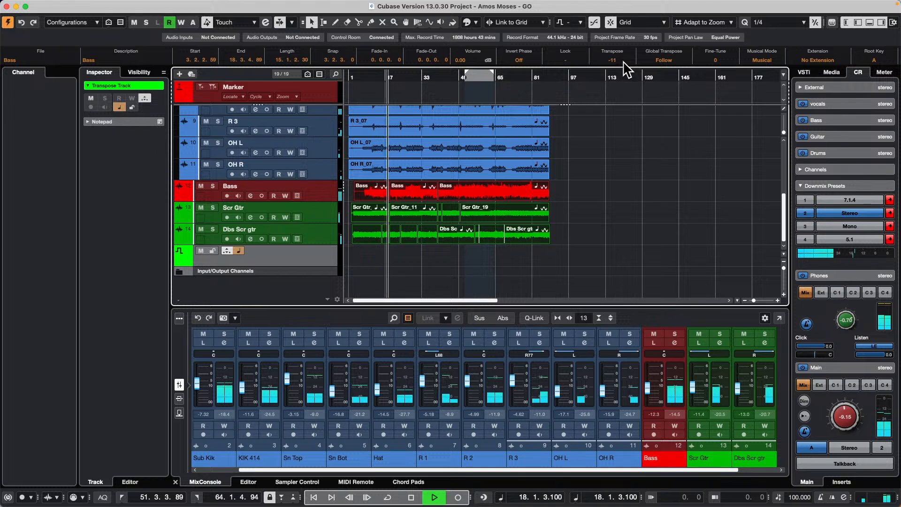
{"action": "scroll", "coordinate": [625, 66], "scroll_direction": "up", "scroll_amount": 1}
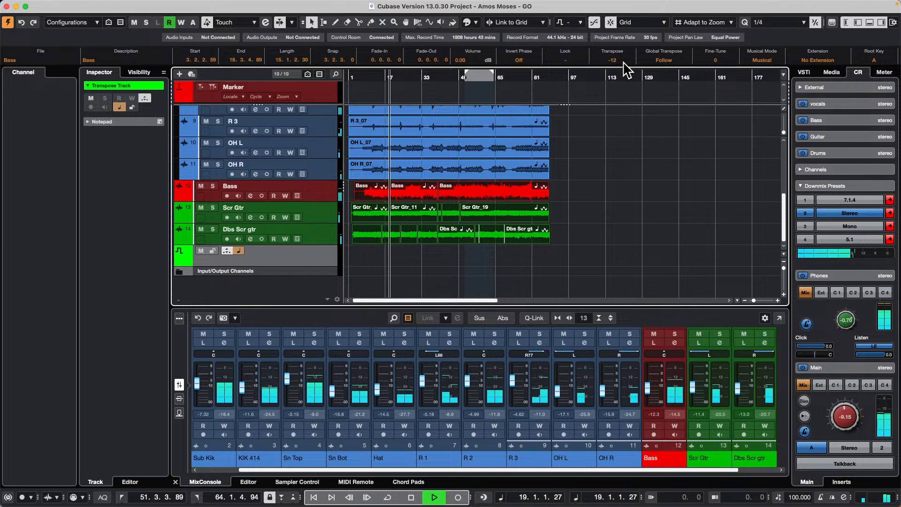
- Try the bass and guitar events at 5 semitones, return their transposition to 0, and stop playback
{"action": "scroll", "coordinate": [626, 67], "scroll_direction": "up", "scroll_amount": 9}
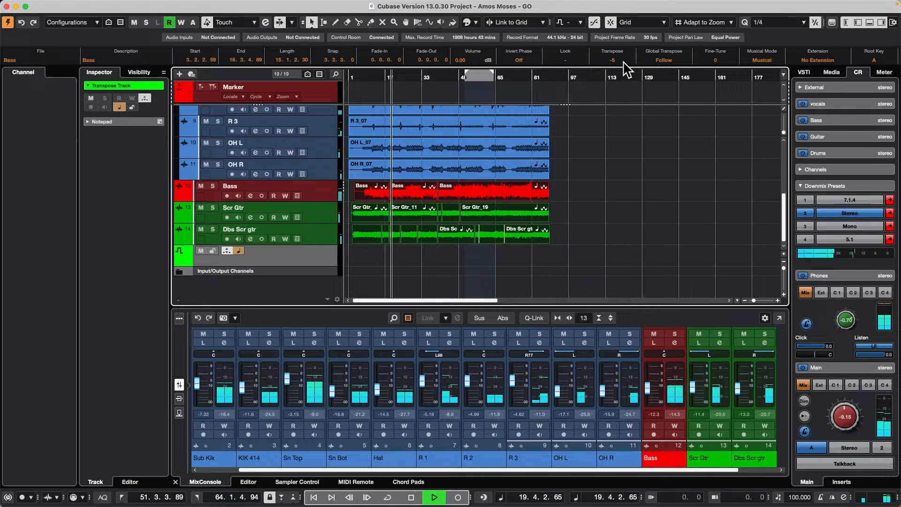
{"action": "scroll", "coordinate": [626, 66], "scroll_direction": "up", "scroll_amount": 2}
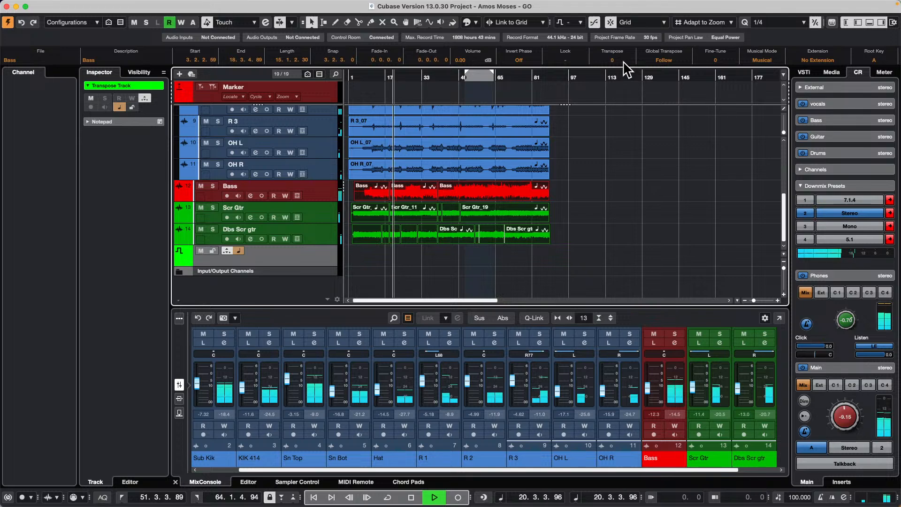
{"action": "scroll", "coordinate": [625, 67], "scroll_direction": "up", "scroll_amount": 3}
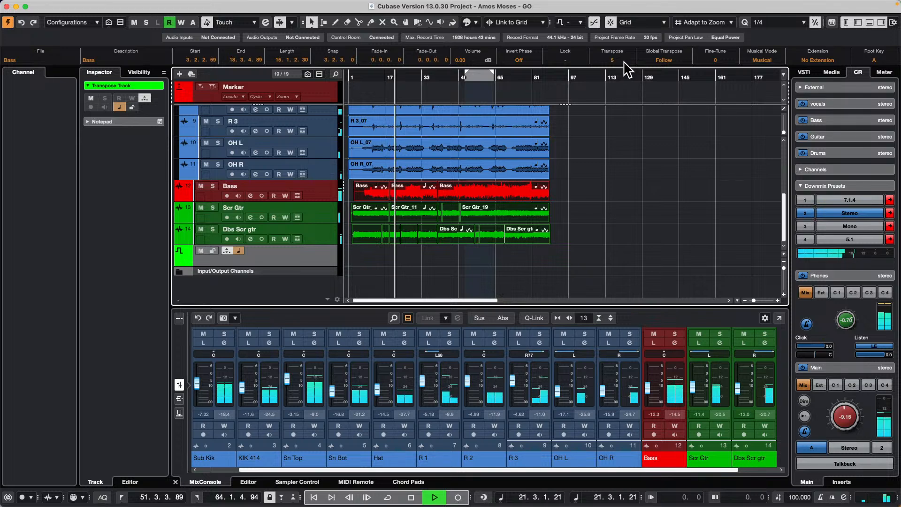
{"action": "scroll", "coordinate": [625, 66], "scroll_direction": "down", "scroll_amount": 3}
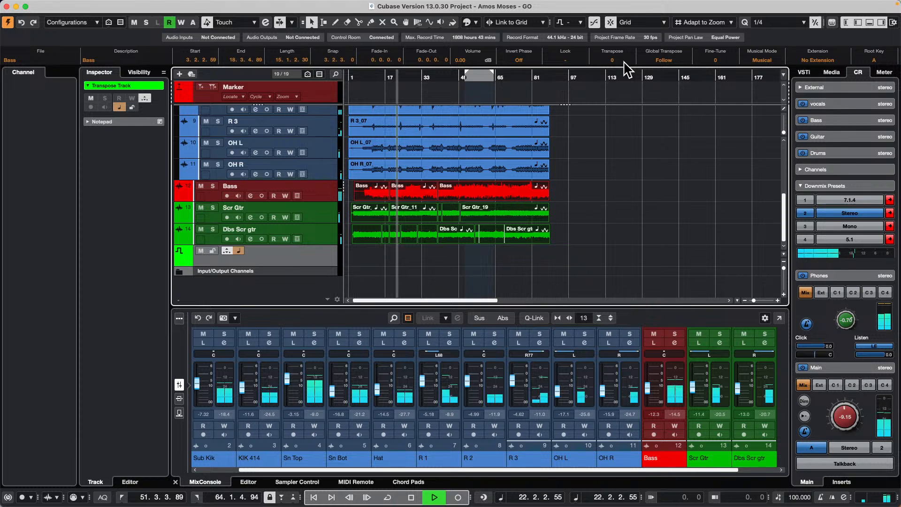
{"action": "key", "text": "space"}
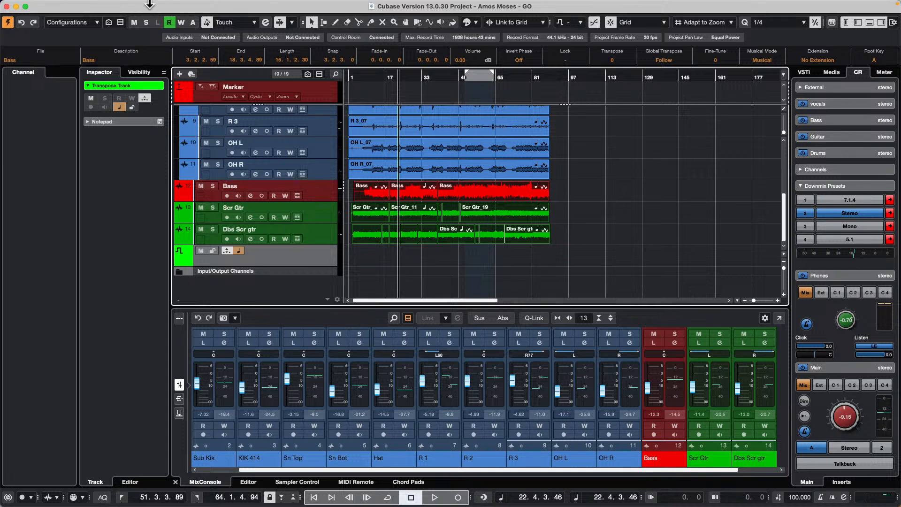
- Start an audio file import and browse to the Projects folder
{"action": "mouse_move", "coordinate": [125, 11]}
{"action": "left_click", "coordinate": [63, 5]}
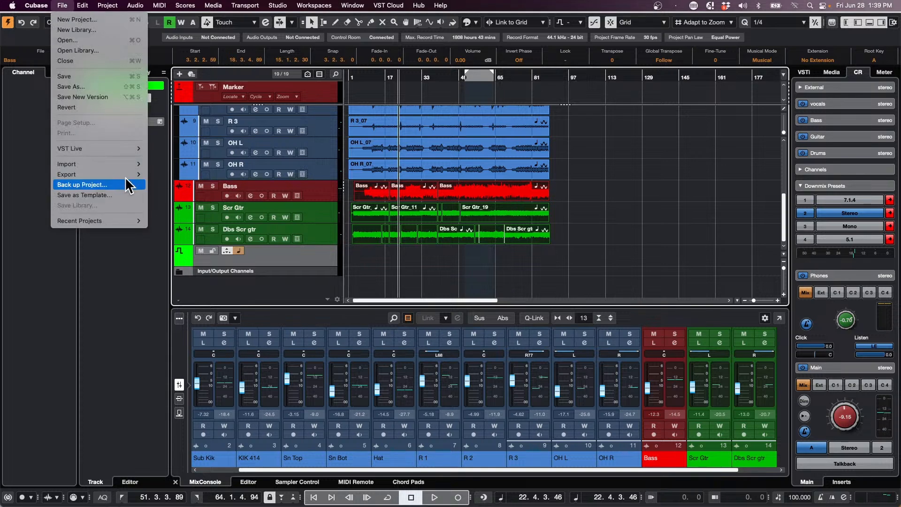
{"action": "mouse_move", "coordinate": [121, 161]}
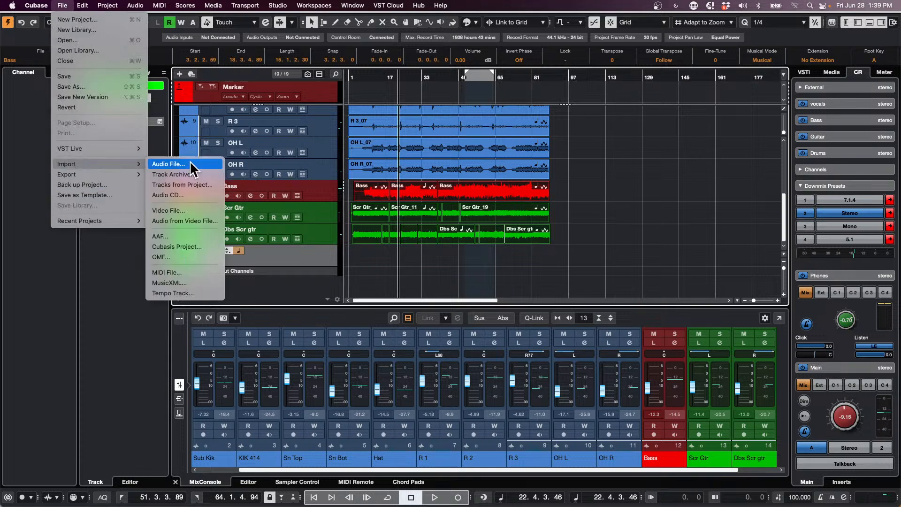
{"action": "left_click", "coordinate": [720, 226]}
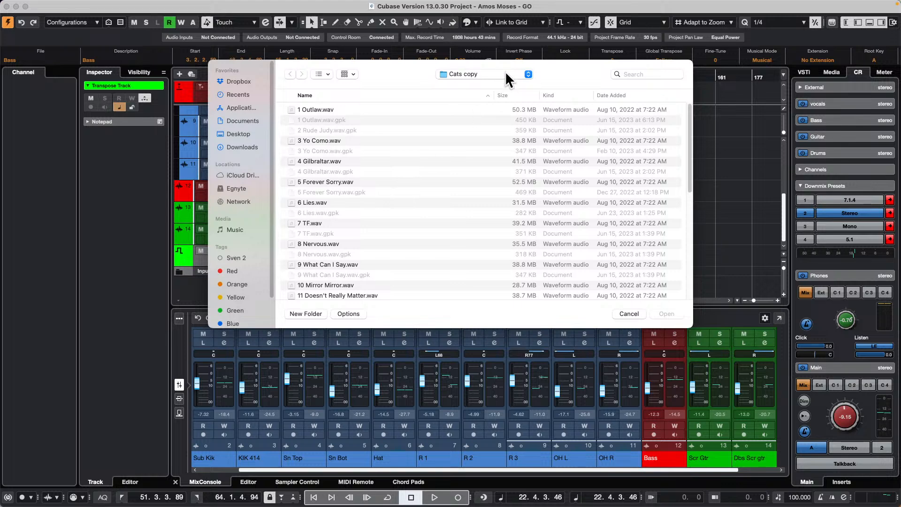
{"action": "left_click", "coordinate": [505, 74]}
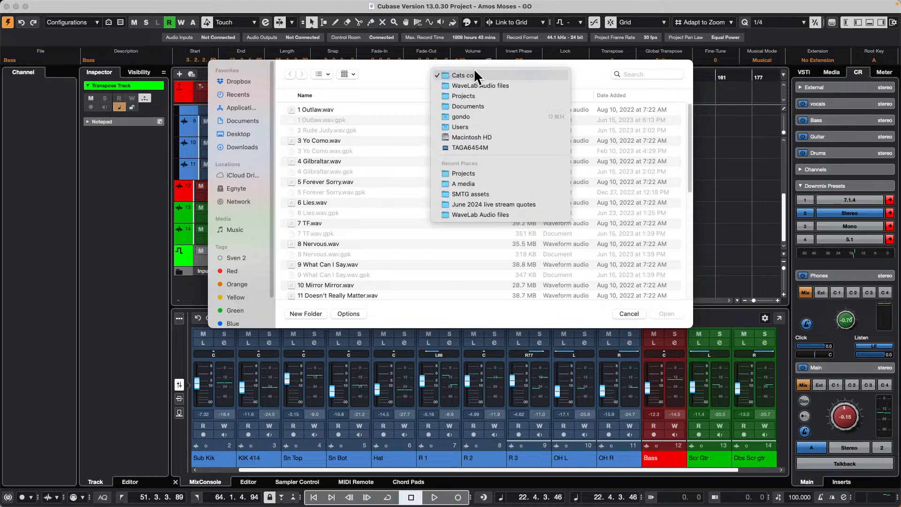
{"action": "left_click", "coordinate": [478, 94]}
- Look through the Projects folder for audio to import, collapsing the Long Time Ago XXII folder
{"action": "scroll", "coordinate": [380, 194], "scroll_direction": "down", "scroll_amount": 5}
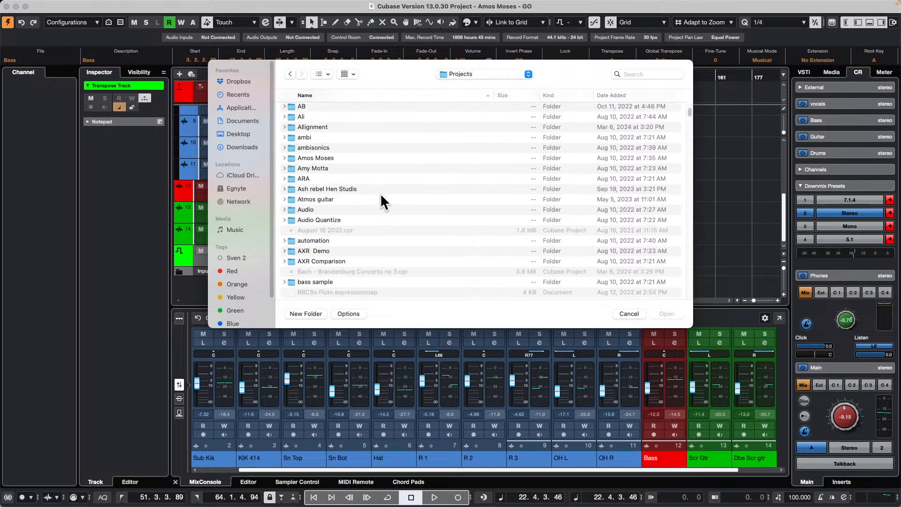
{"action": "scroll", "coordinate": [381, 193], "scroll_direction": "down", "scroll_amount": 20}
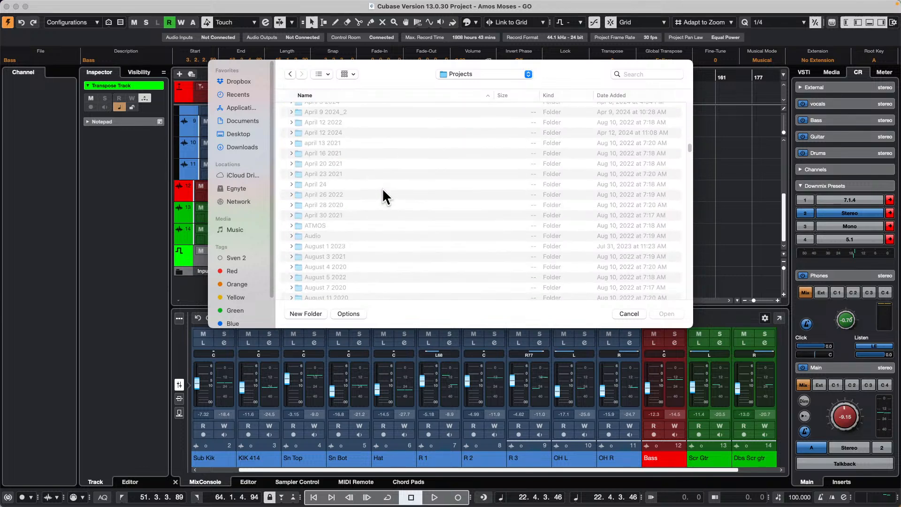
{"action": "scroll", "coordinate": [382, 187], "scroll_direction": "up", "scroll_amount": 5}
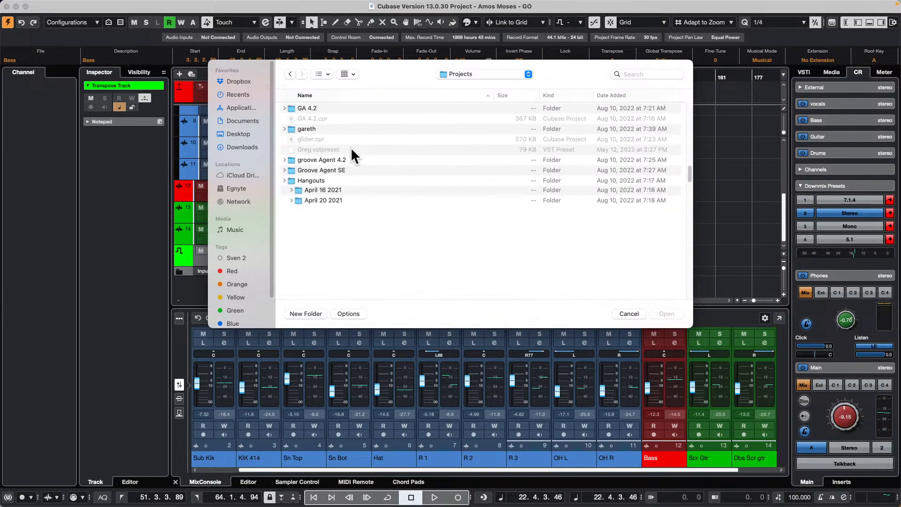
{"action": "scroll", "coordinate": [375, 146], "scroll_direction": "down", "scroll_amount": 15}
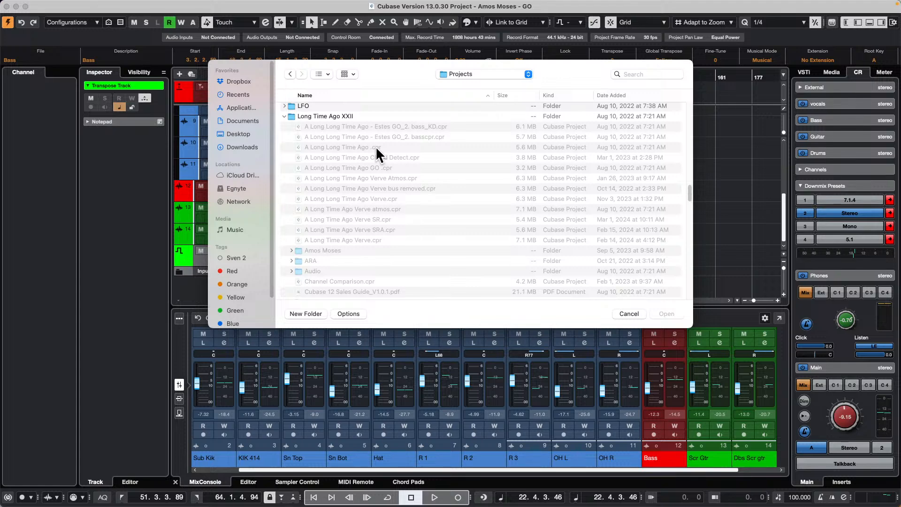
{"action": "left_click", "coordinate": [283, 116]}
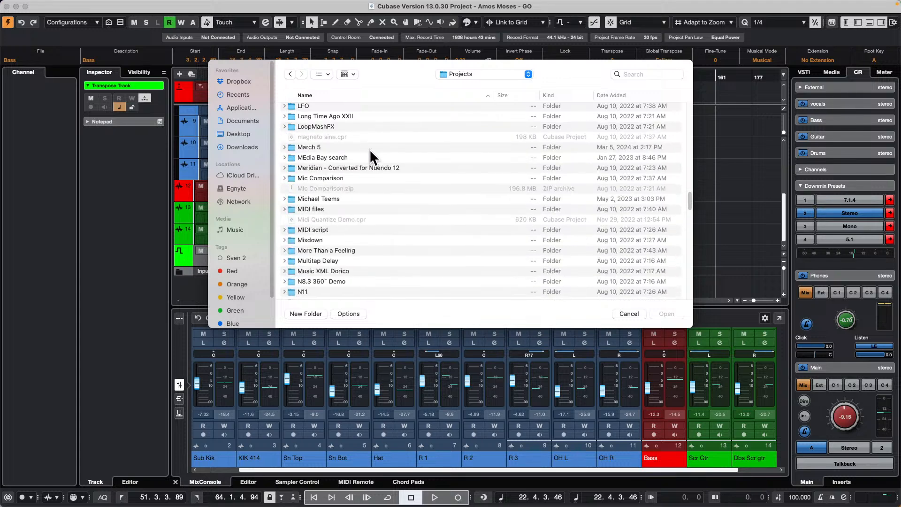
- Examine the rest of the Projects folder, including the Spectral and Spectralayers folders, for a suitable audio file
{"action": "scroll", "coordinate": [374, 158], "scroll_direction": "down", "scroll_amount": 5}
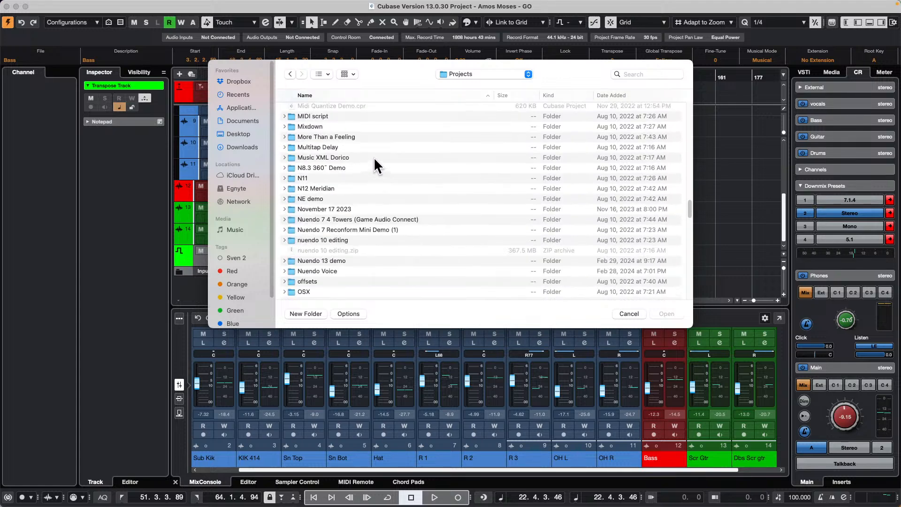
{"action": "scroll", "coordinate": [374, 157], "scroll_direction": "down", "scroll_amount": 5}
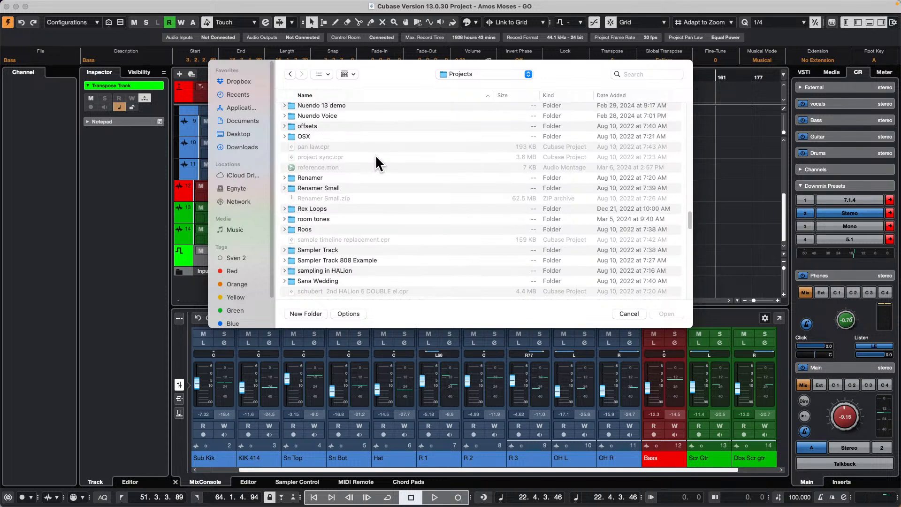
{"action": "scroll", "coordinate": [376, 159], "scroll_direction": "down", "scroll_amount": 6}
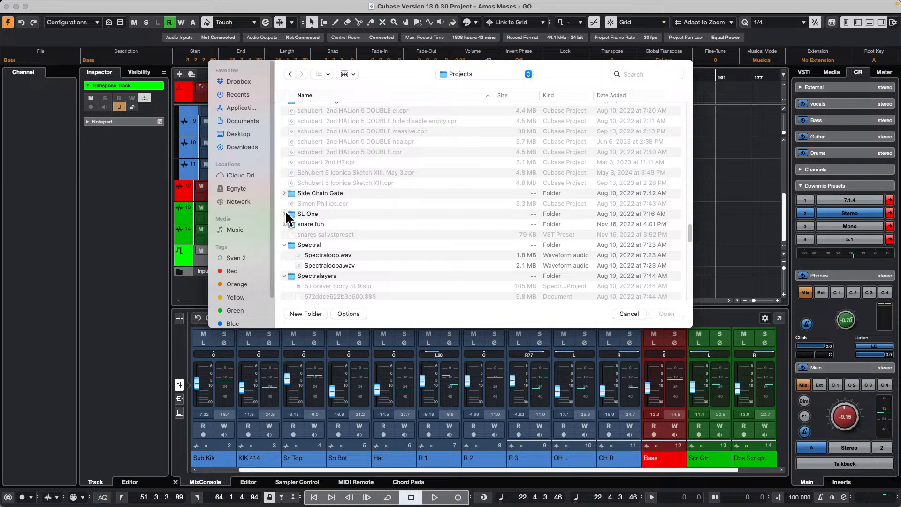
{"action": "scroll", "coordinate": [356, 210], "scroll_direction": "down", "scroll_amount": 2}
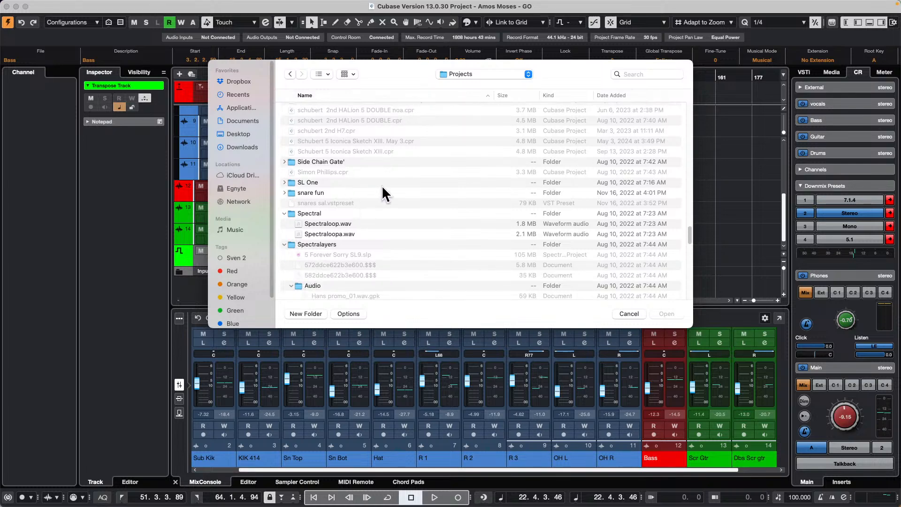
{"action": "scroll", "coordinate": [382, 184], "scroll_direction": "down", "scroll_amount": 5}
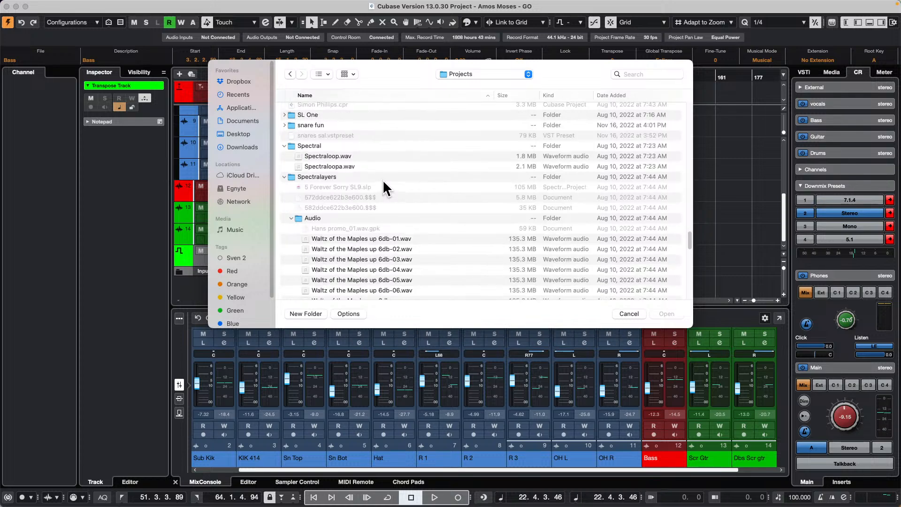
{"action": "scroll", "coordinate": [384, 182], "scroll_direction": "down", "scroll_amount": 3}
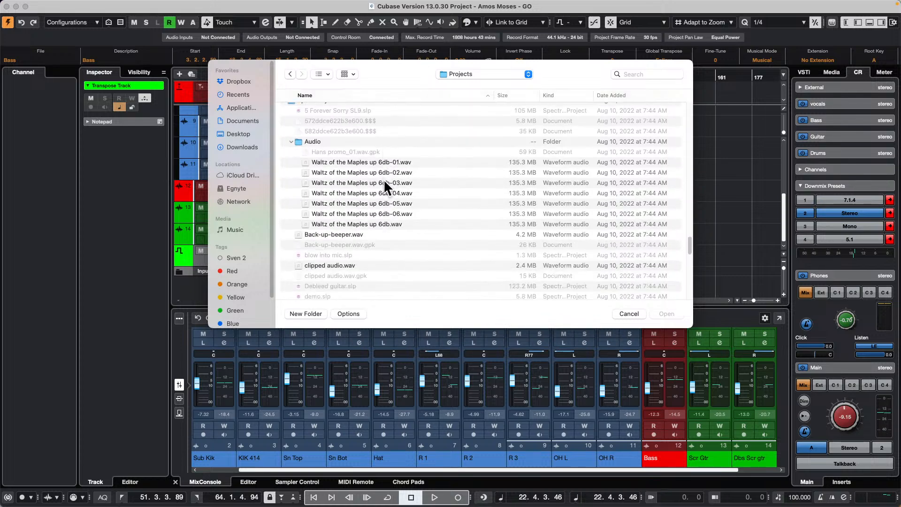
{"action": "scroll", "coordinate": [384, 181], "scroll_direction": "down", "scroll_amount": 2}
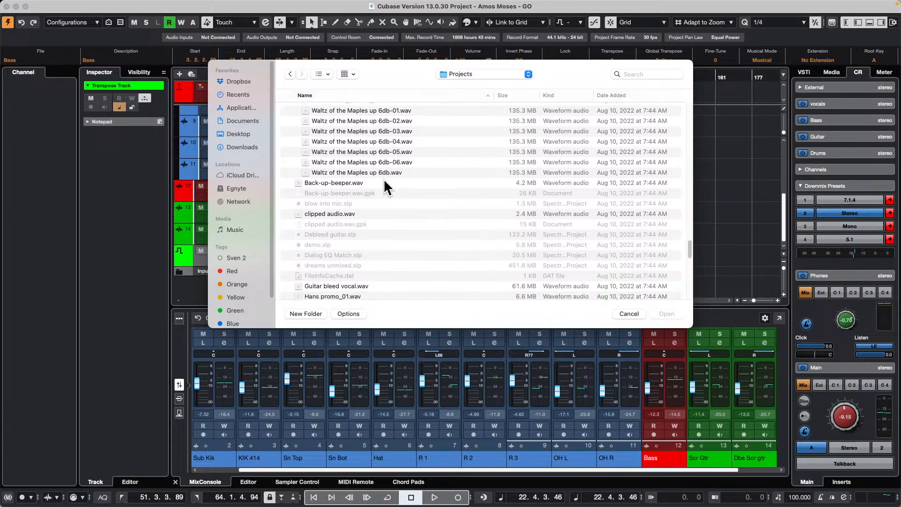
{"action": "scroll", "coordinate": [384, 180], "scroll_direction": "down", "scroll_amount": 2}
{"action": "scroll", "coordinate": [384, 180], "scroll_direction": "up", "scroll_amount": 10}
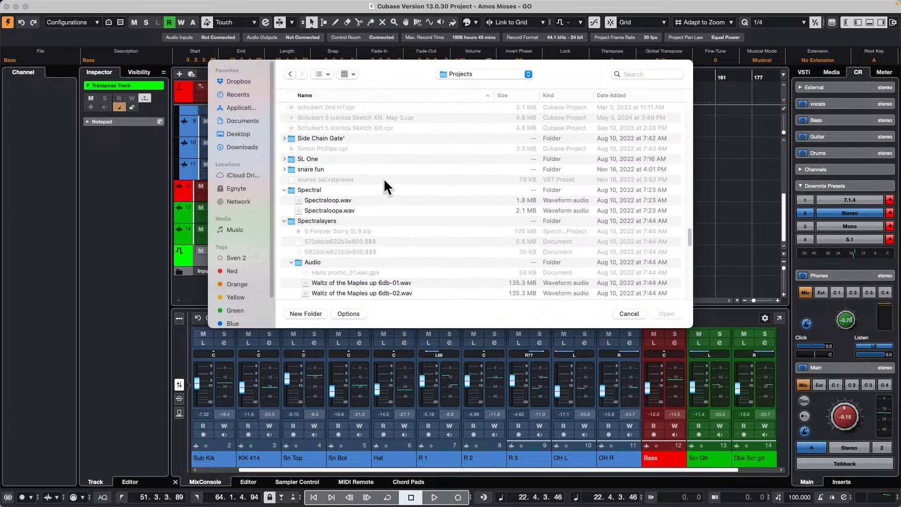
- Expand the SL One folder and look through its audio files, including those in untitled folder 22
{"action": "left_click", "coordinate": [284, 158]}
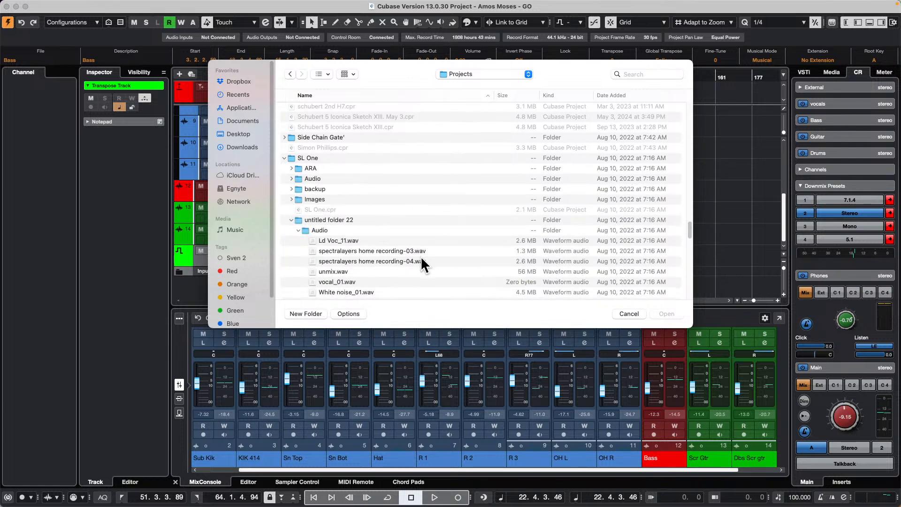
{"action": "scroll", "coordinate": [421, 258], "scroll_direction": "down", "scroll_amount": 1}
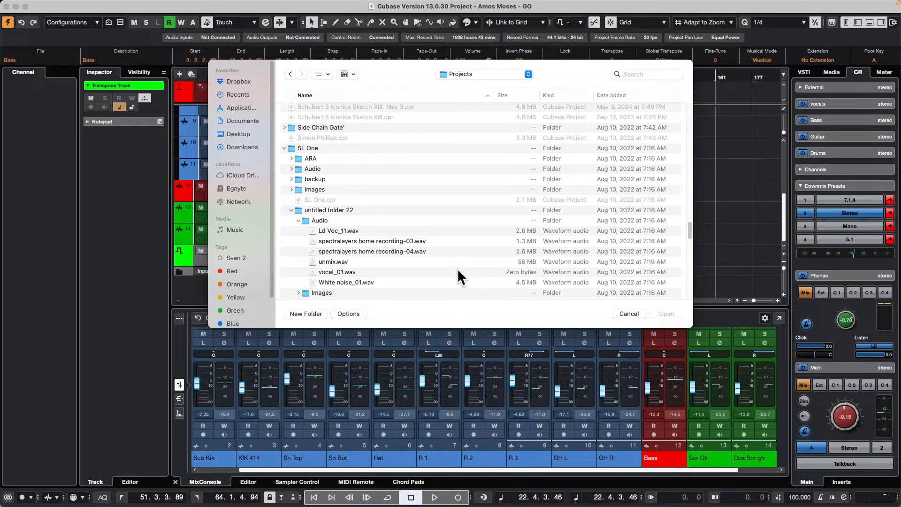
{"action": "scroll", "coordinate": [427, 271], "scroll_direction": "down", "scroll_amount": 2}
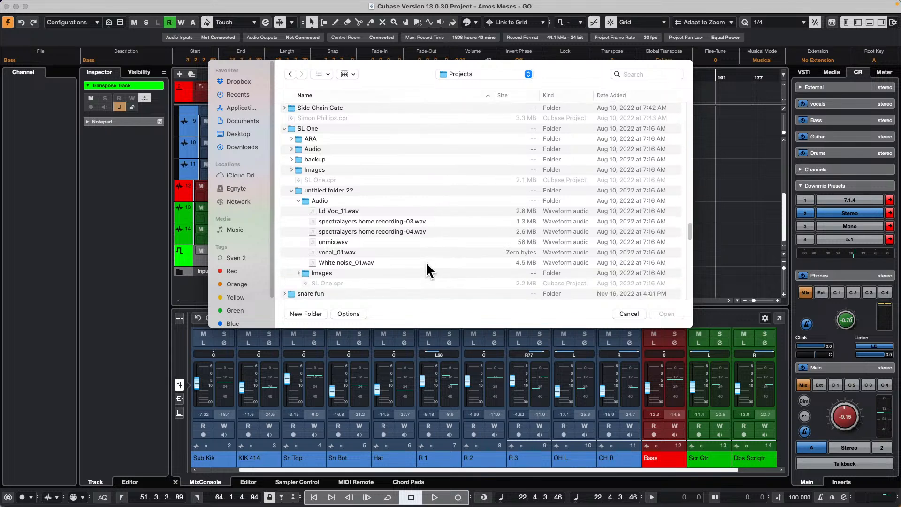
{"action": "scroll", "coordinate": [427, 265], "scroll_direction": "down", "scroll_amount": 5}
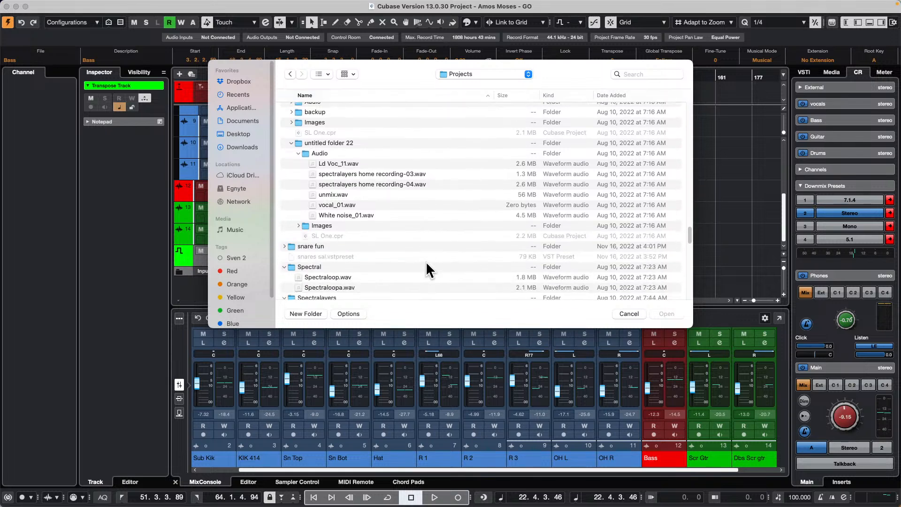
{"action": "scroll", "coordinate": [427, 264], "scroll_direction": "down", "scroll_amount": 7}
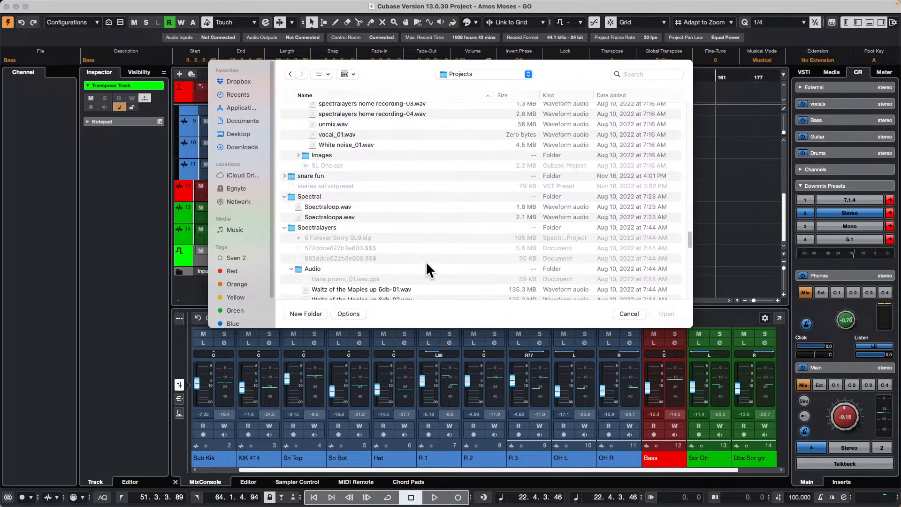
- Examine the Spectral and Spectralayers folders, from the Waltz of the Maples takes down to the squeaky guitar files
{"action": "scroll", "coordinate": [426, 270], "scroll_direction": "down", "scroll_amount": 1}
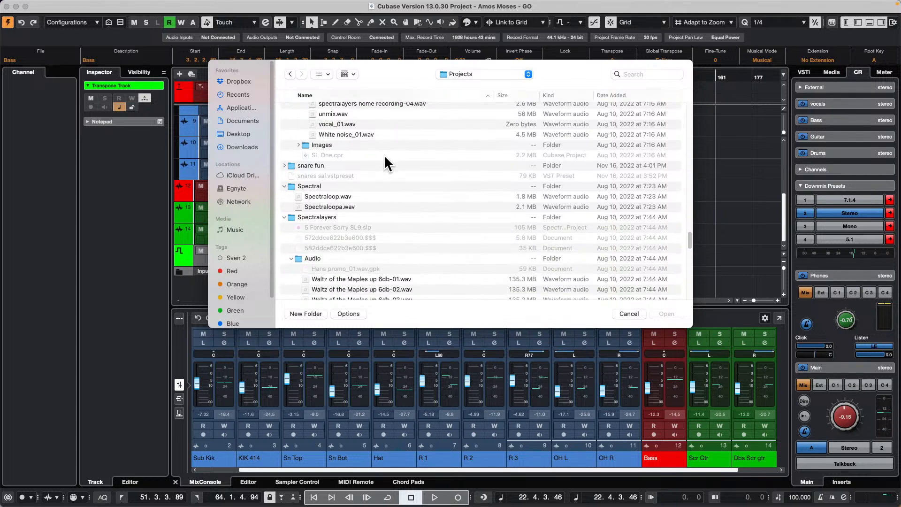
{"action": "scroll", "coordinate": [412, 213], "scroll_direction": "down", "scroll_amount": 4}
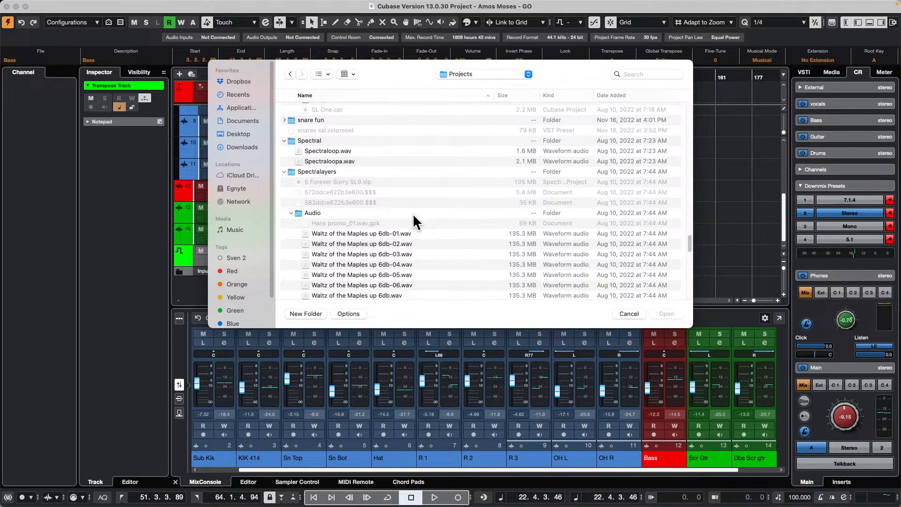
{"action": "scroll", "coordinate": [412, 213], "scroll_direction": "down", "scroll_amount": 7}
{"action": "scroll", "coordinate": [413, 215], "scroll_direction": "down", "scroll_amount": 2}
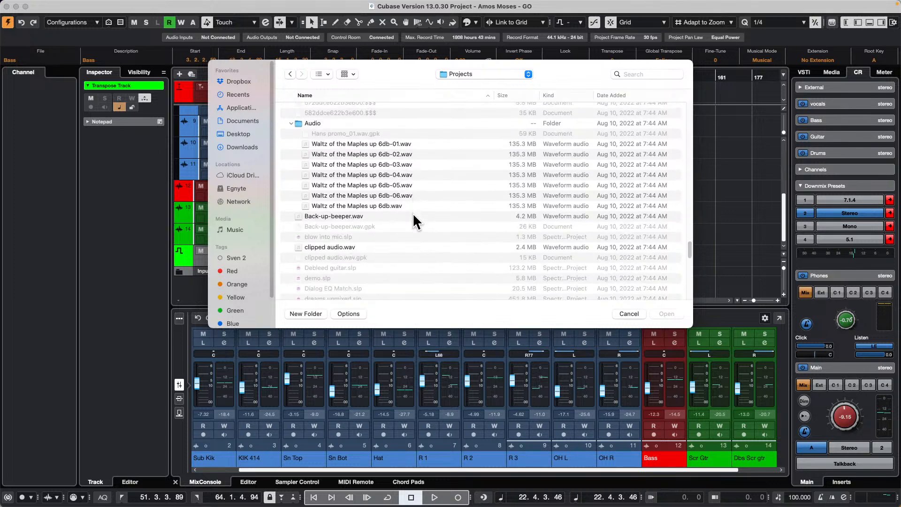
{"action": "scroll", "coordinate": [413, 213], "scroll_direction": "down", "scroll_amount": 1}
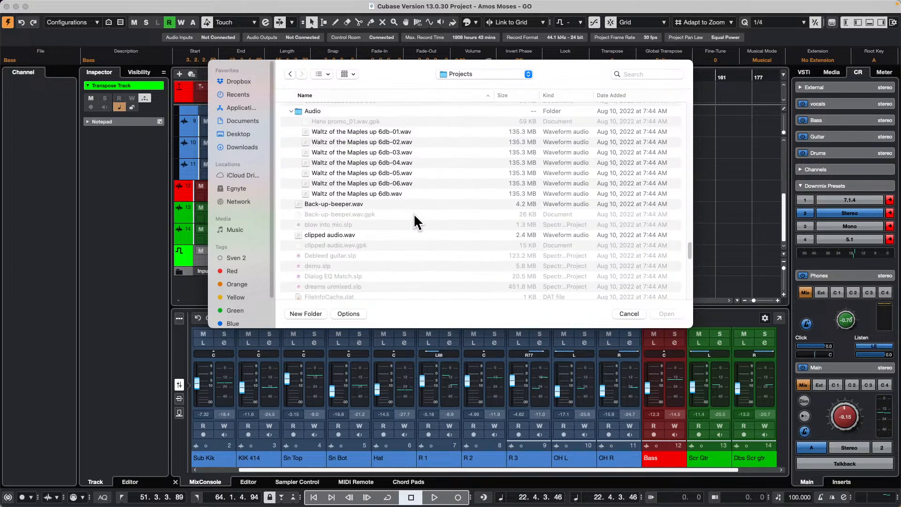
{"action": "scroll", "coordinate": [413, 213], "scroll_direction": "down", "scroll_amount": 7}
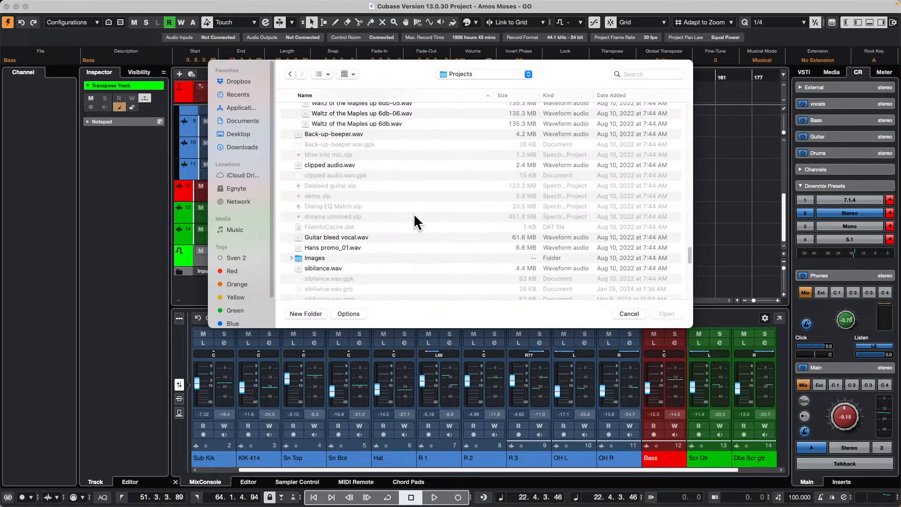
{"action": "scroll", "coordinate": [413, 213], "scroll_direction": "down", "scroll_amount": 2}
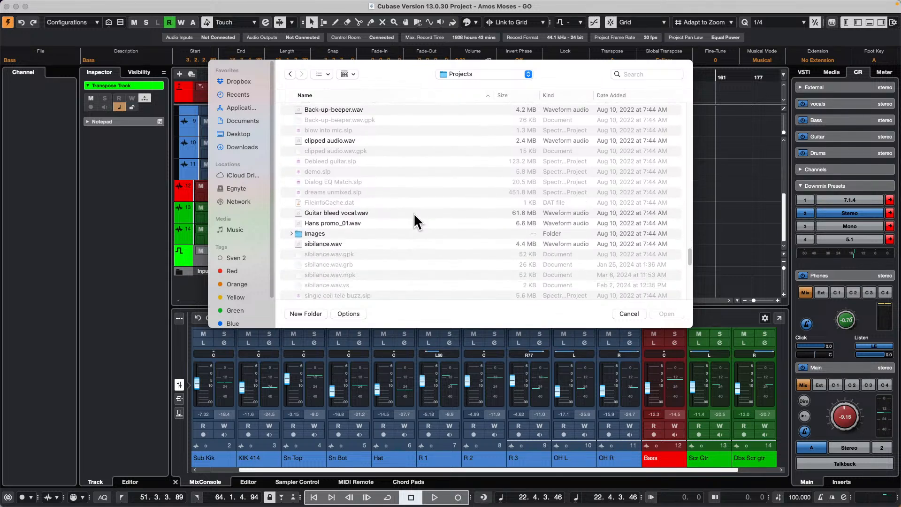
{"action": "scroll", "coordinate": [413, 213], "scroll_direction": "down", "scroll_amount": 4}
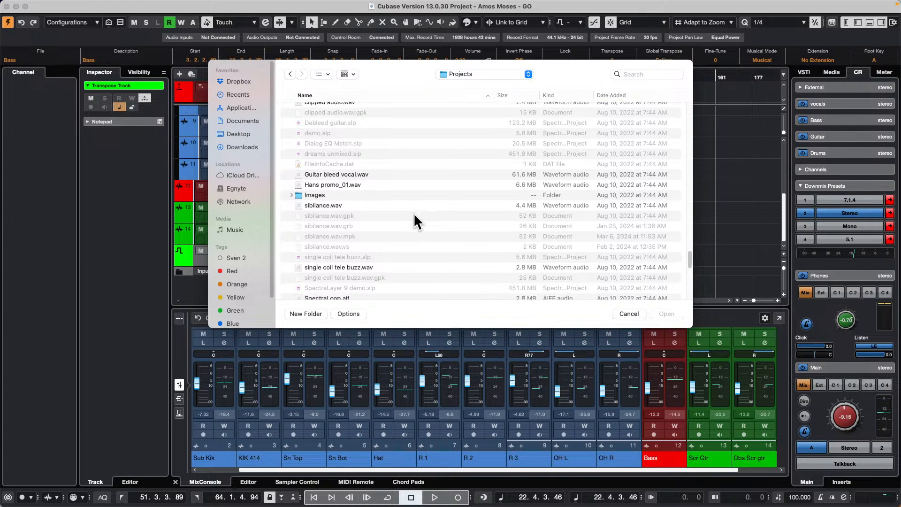
{"action": "scroll", "coordinate": [414, 215], "scroll_direction": "down", "scroll_amount": 5}
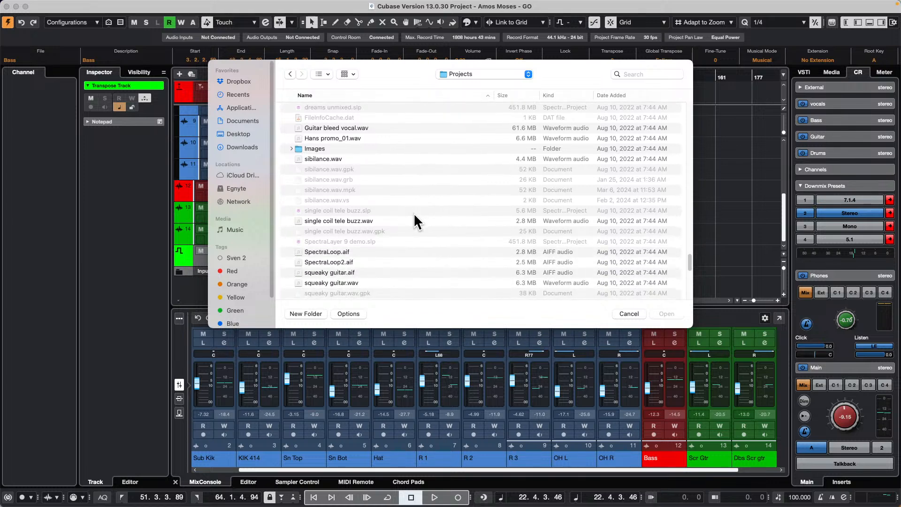
{"action": "scroll", "coordinate": [413, 213], "scroll_direction": "down", "scroll_amount": 3}
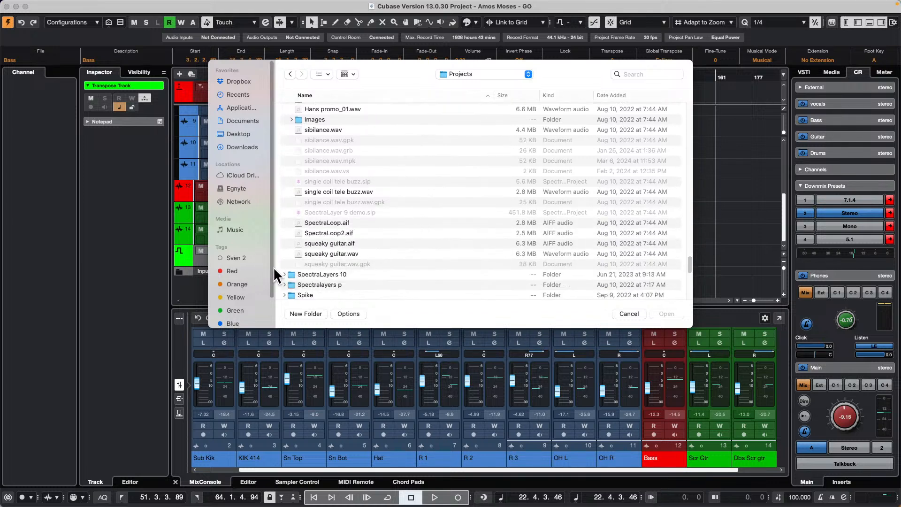
- Expand the Audio subfolders of Spectralayers p and SpectraLayers 10 and look through their files
{"action": "left_click", "coordinate": [286, 284]}
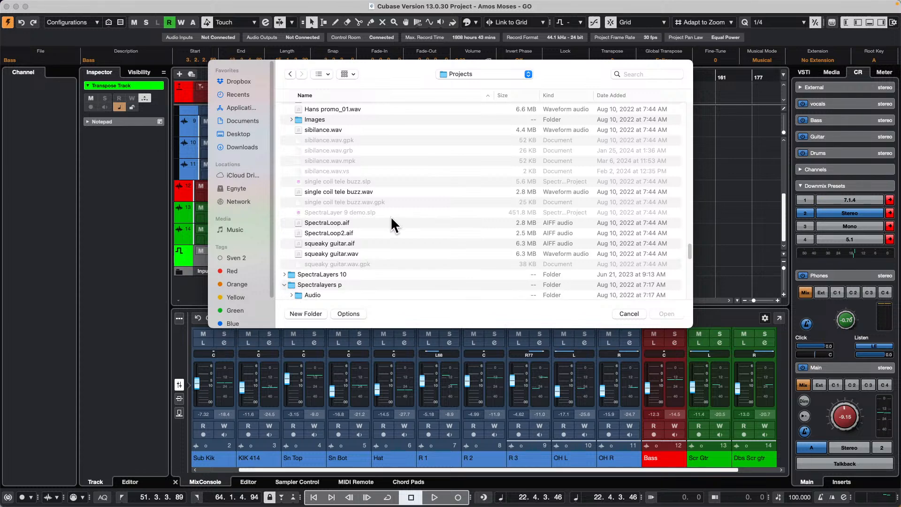
{"action": "scroll", "coordinate": [390, 216], "scroll_direction": "down", "scroll_amount": 1}
{"action": "left_click", "coordinate": [292, 286]}
{"action": "scroll", "coordinate": [415, 205], "scroll_direction": "down", "scroll_amount": 5}
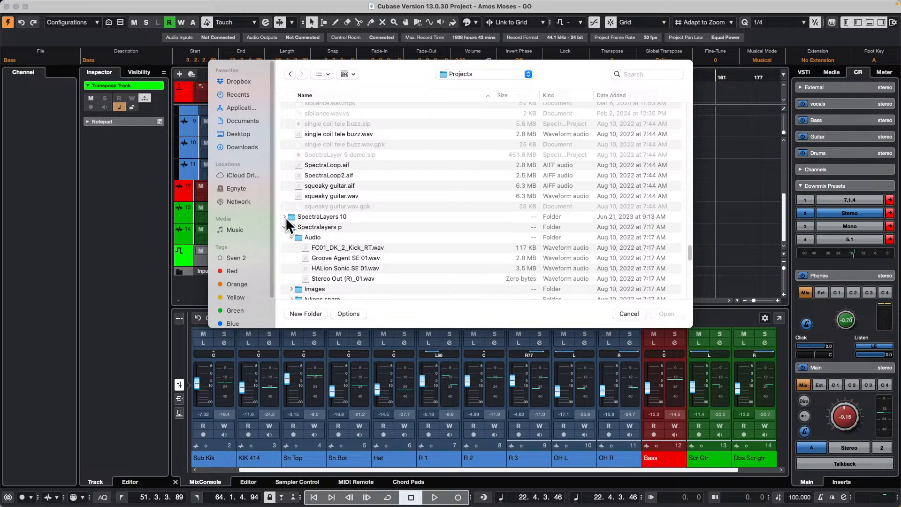
{"action": "left_click", "coordinate": [284, 216]}
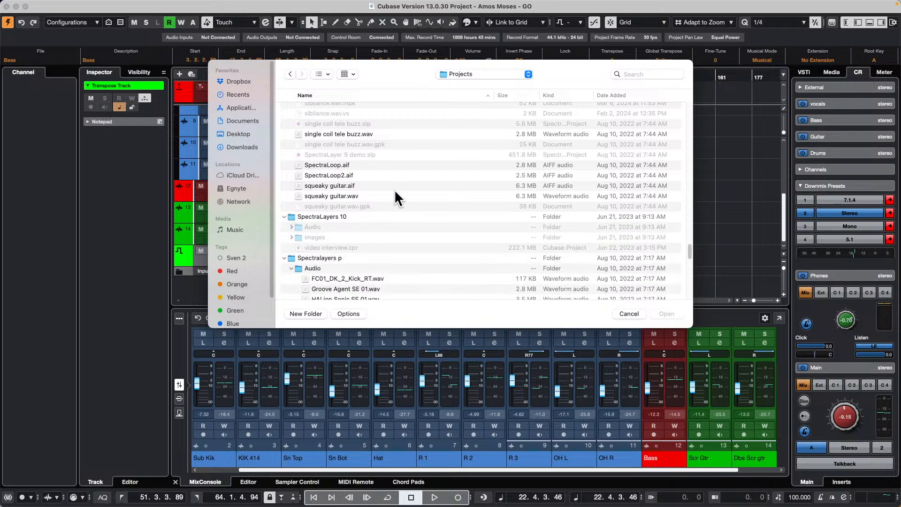
{"action": "left_click", "coordinate": [291, 227]}
{"action": "scroll", "coordinate": [410, 216], "scroll_direction": "down", "scroll_amount": 1}
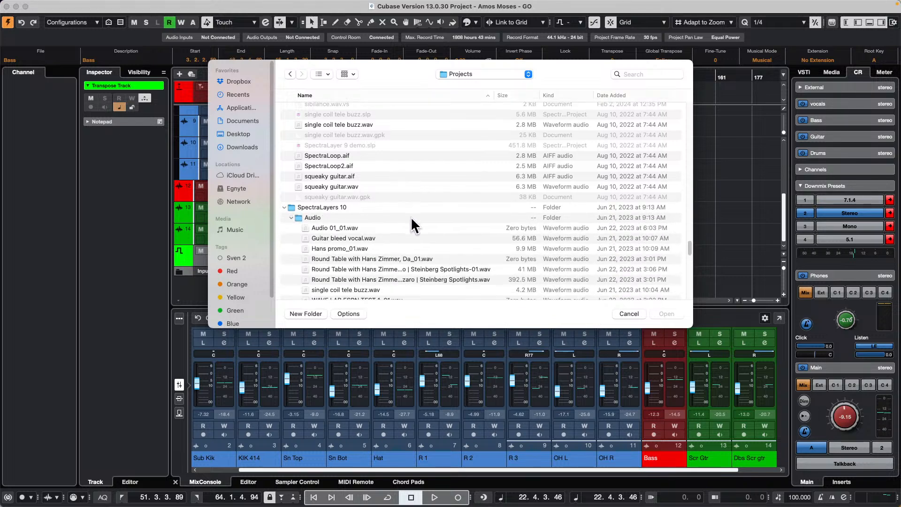
{"action": "scroll", "coordinate": [411, 217], "scroll_direction": "down", "scroll_amount": 3}
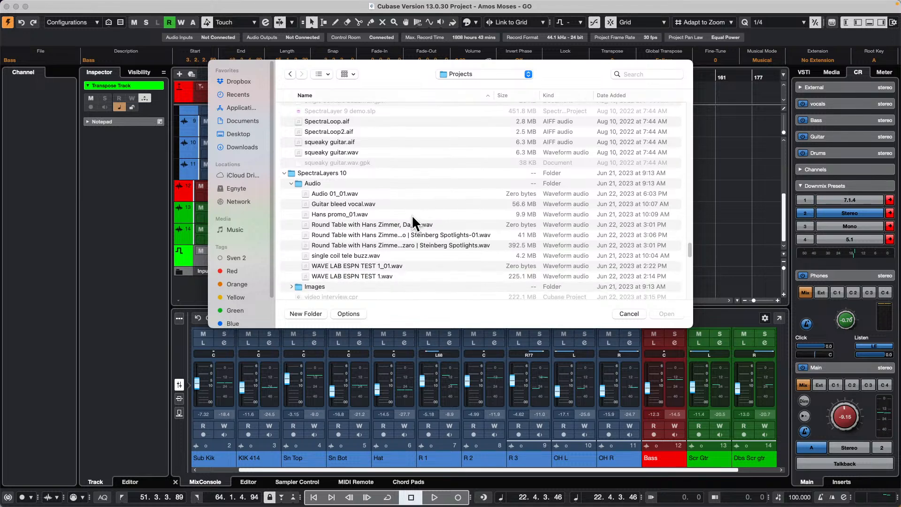
- Import Waltz of the Maples up 6db-01.wav from the Audio subfolder of the Spectralayers folder
{"action": "scroll", "coordinate": [398, 249], "scroll_direction": "up", "scroll_amount": 4}
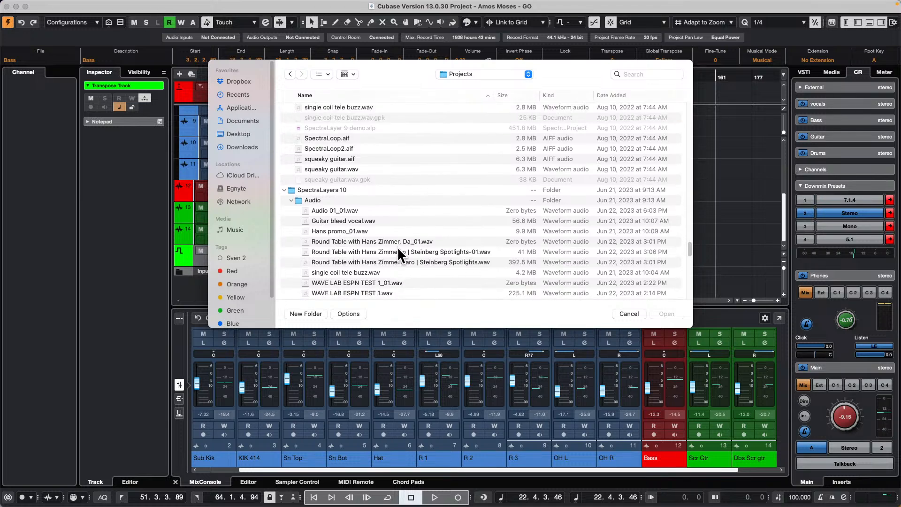
{"action": "scroll", "coordinate": [397, 246], "scroll_direction": "up", "scroll_amount": 5}
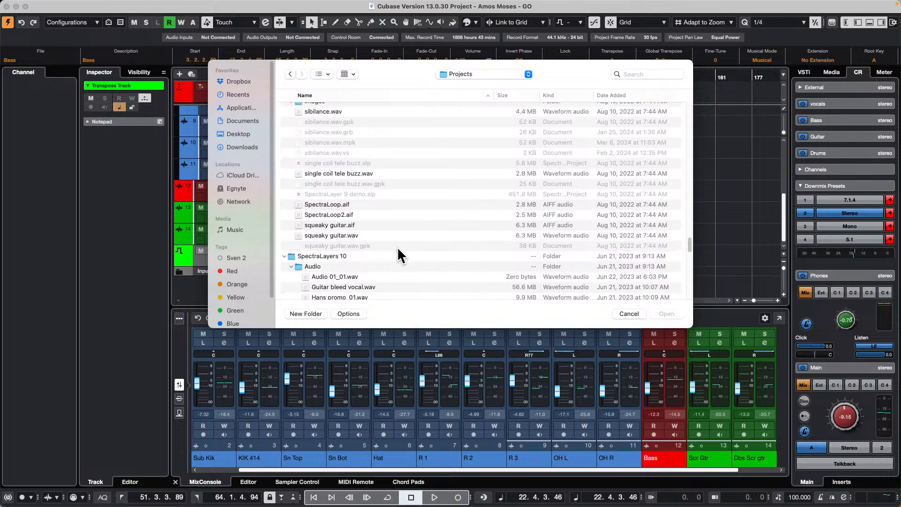
{"action": "scroll", "coordinate": [397, 247], "scroll_direction": "up", "scroll_amount": 4}
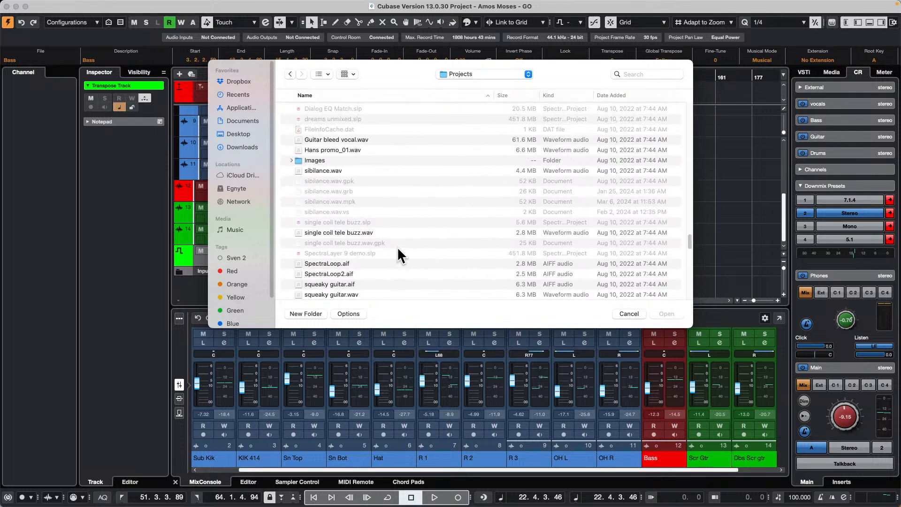
{"action": "scroll", "coordinate": [397, 244], "scroll_direction": "up", "scroll_amount": 2}
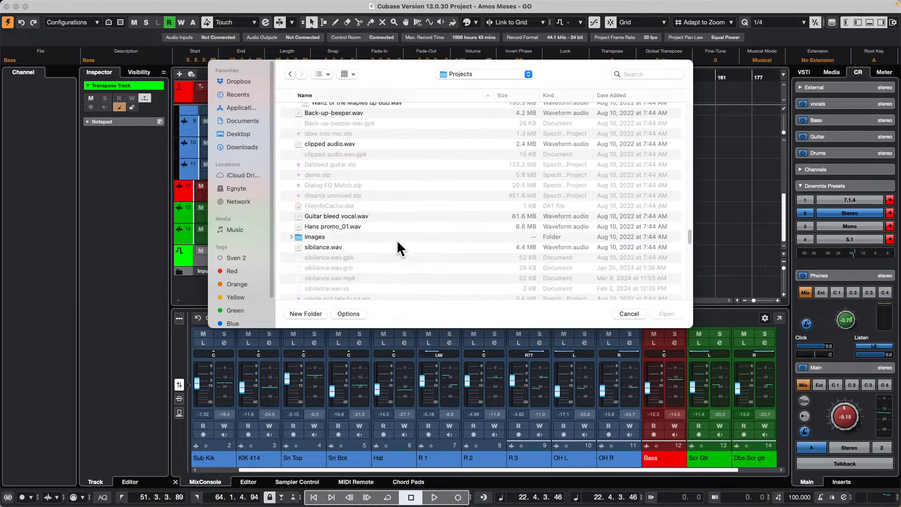
{"action": "scroll", "coordinate": [397, 243], "scroll_direction": "up", "scroll_amount": 4}
{"action": "scroll", "coordinate": [397, 242], "scroll_direction": "up", "scroll_amount": 6}
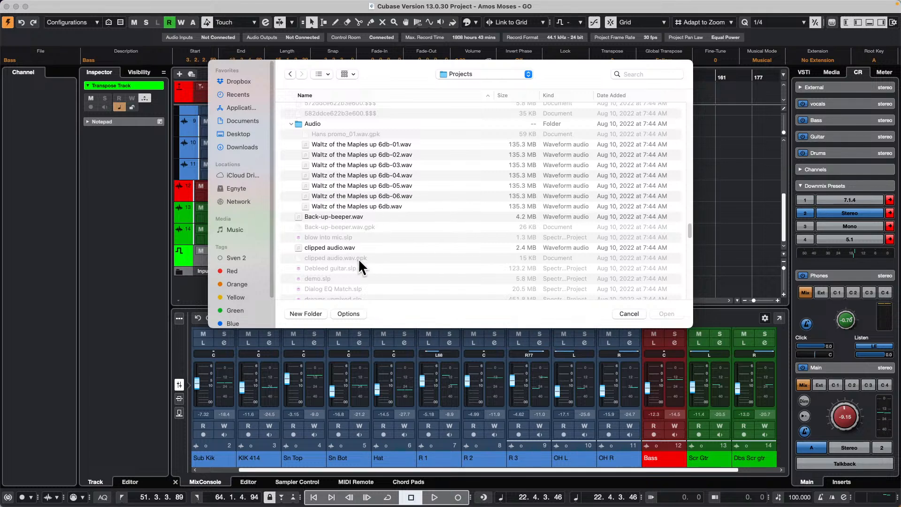
{"action": "scroll", "coordinate": [373, 193], "scroll_direction": "up", "scroll_amount": 3}
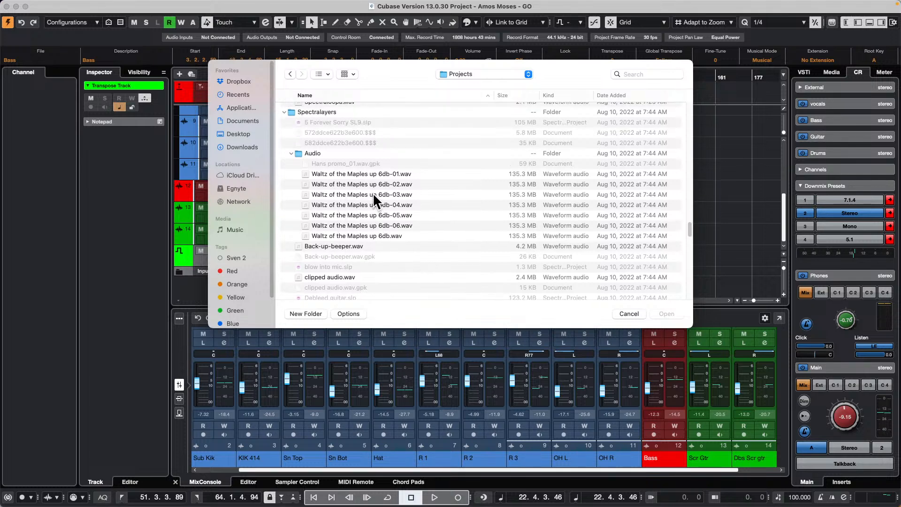
{"action": "double_click", "coordinate": [344, 172]}
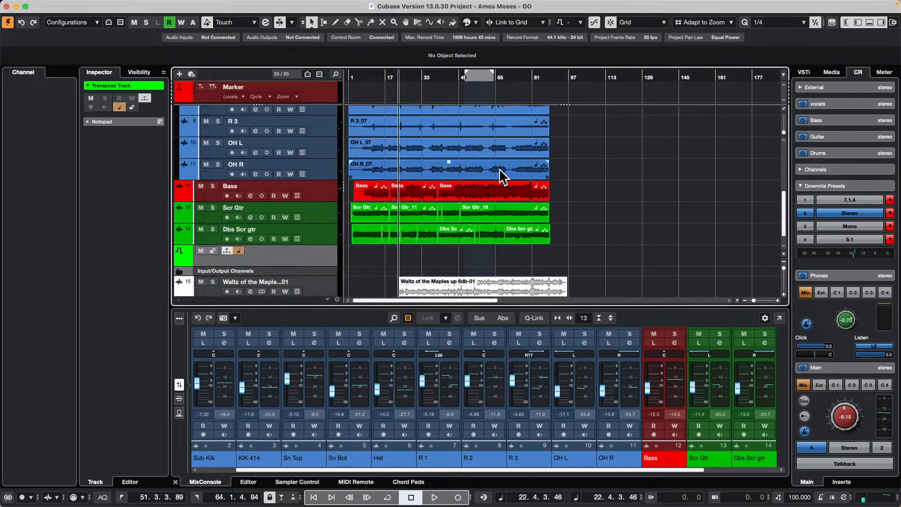
- Select the imported Waltz of the Maples track and apply the SpectraLayers extension to it
{"action": "left_click", "coordinate": [335, 291]}
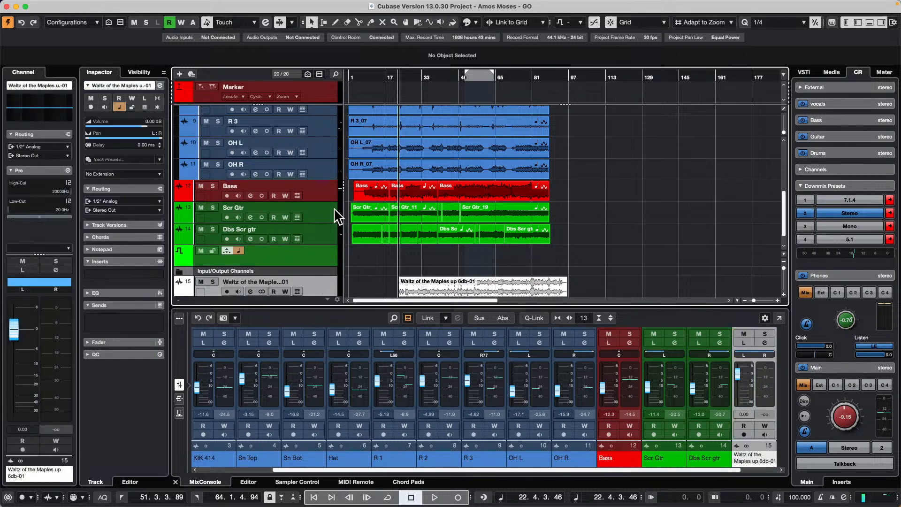
{"action": "scroll", "coordinate": [337, 194], "scroll_direction": "down", "scroll_amount": 1}
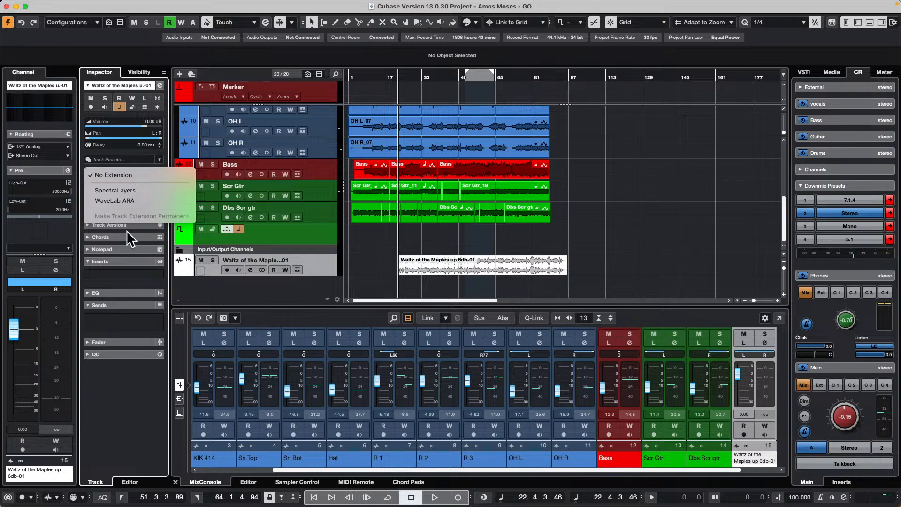
{"action": "left_click", "coordinate": [153, 191]}
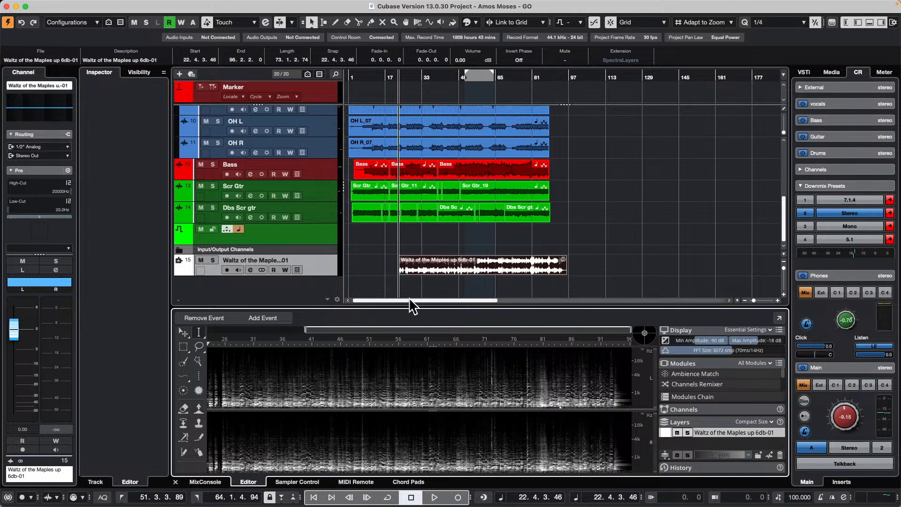
- Enlarge the SpectraLayers editor, then select and erase a rectangular region from about bar 41 to 52, around 400 Hz to 1 kHz
{"action": "left_click_drag", "start_coordinate": [415, 307], "coordinate": [419, 168]}
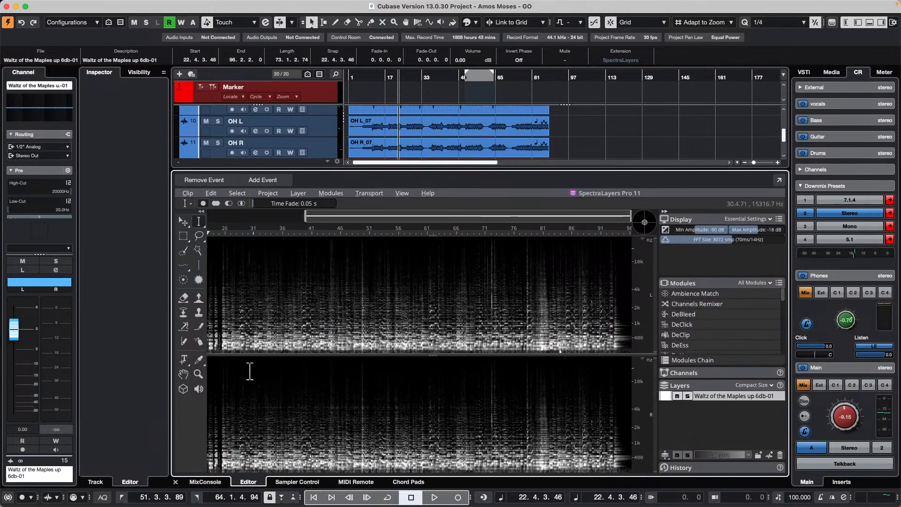
{"action": "left_click", "coordinate": [186, 236]}
{"action": "left_click_drag", "start_coordinate": [307, 316], "coordinate": [373, 339]}
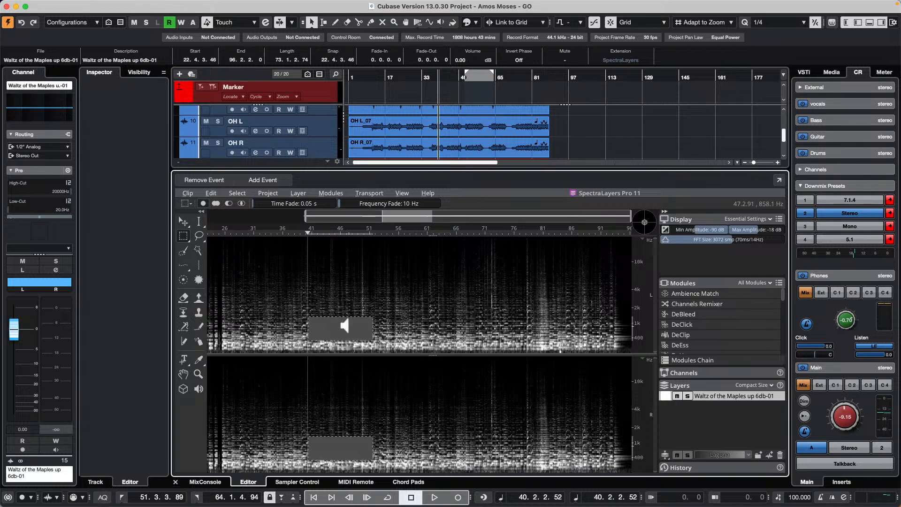
- Undo the erasure of the selected rectangular region in the spectrogram
{"action": "key", "text": "z"}
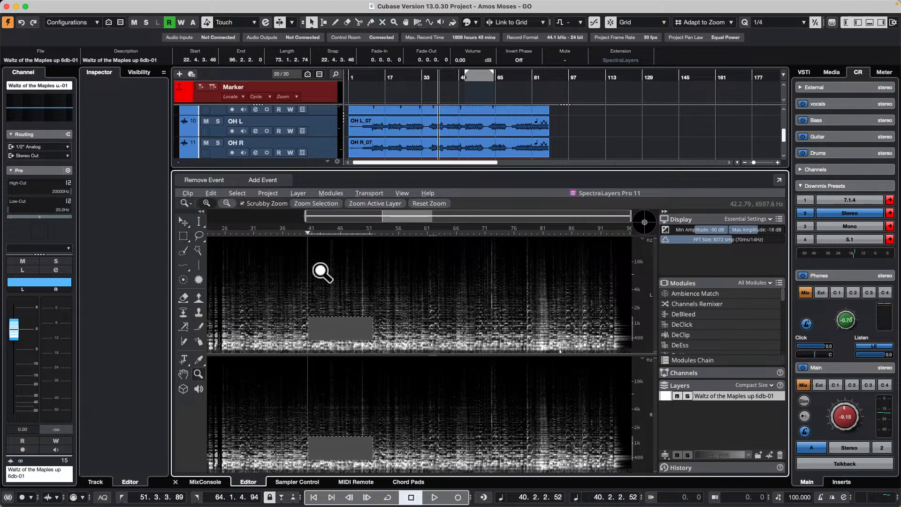
{"action": "left_click", "coordinate": [215, 192]}
{"action": "left_click", "coordinate": [226, 204]}
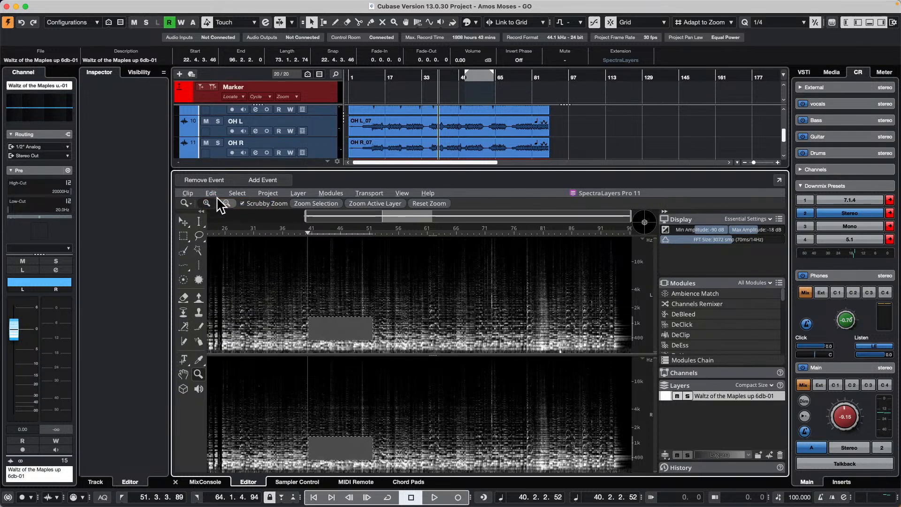
{"action": "left_click", "coordinate": [212, 192]}
{"action": "left_click", "coordinate": [224, 205]}
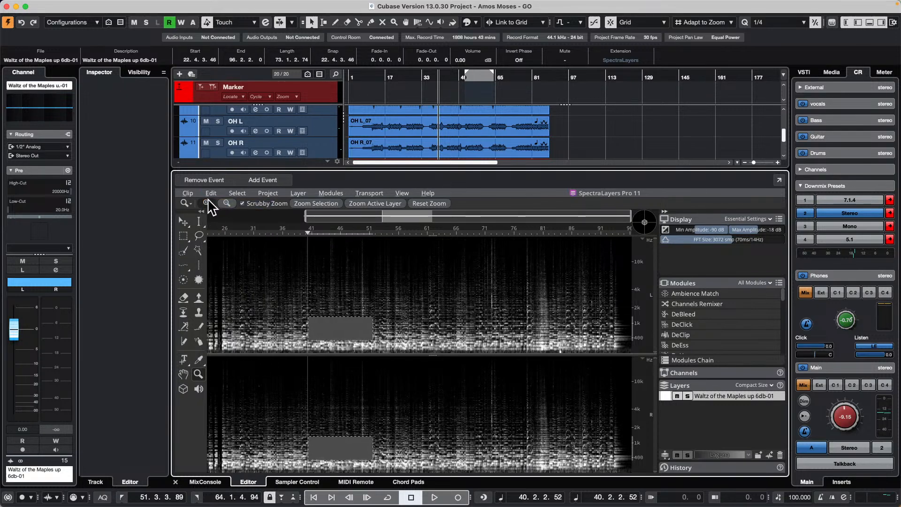
{"action": "left_click", "coordinate": [211, 192]}
{"action": "left_click", "coordinate": [215, 203]}
{"action": "left_click", "coordinate": [212, 192]}
{"action": "left_click", "coordinate": [218, 203]}
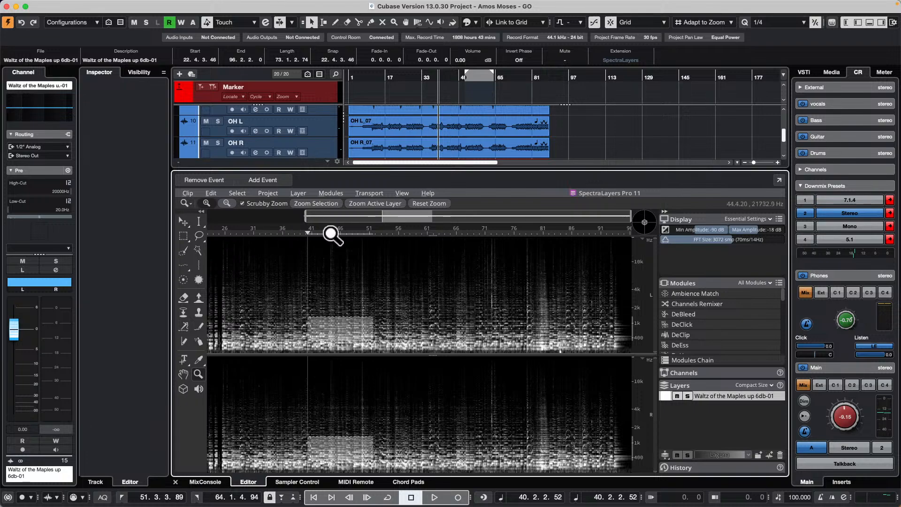
- Select a rectangular region of the spectrogram from about bar 41 to 45, around 1 kHz to 2 kHz
{"action": "mouse_move", "coordinate": [394, 235]}
{"action": "left_mouse_down"}
{"action": "mouse_move", "coordinate": [401, 359]}
{"action": "mouse_move", "coordinate": [408, 238]}
{"action": "left_mouse_up"}
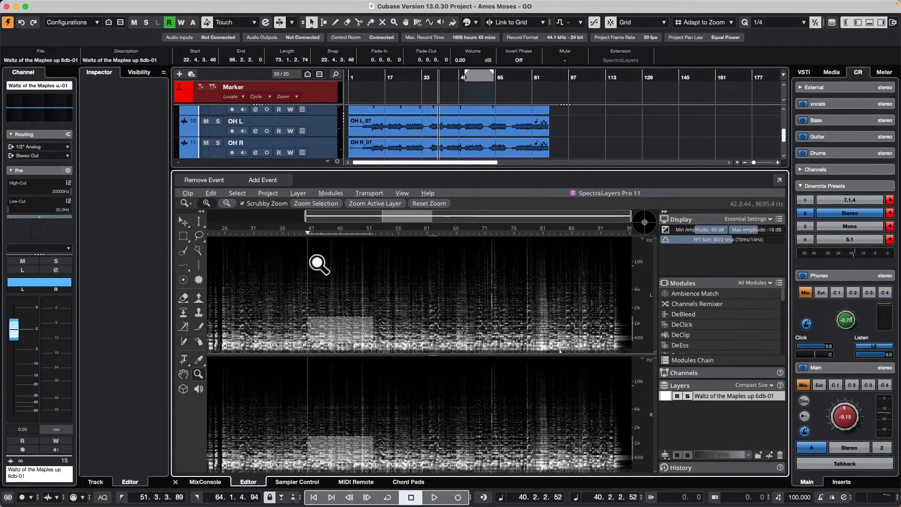
{"action": "scroll", "coordinate": [318, 266], "scroll_direction": "up", "scroll_amount": 10}
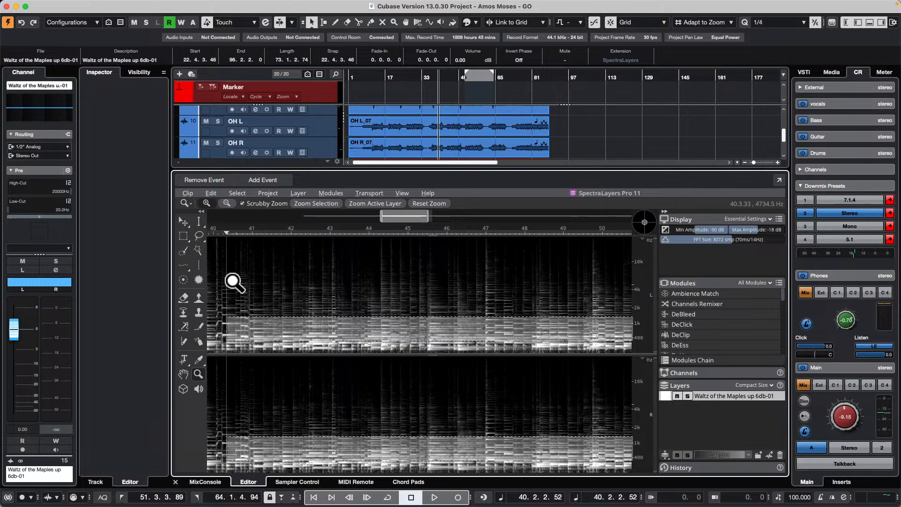
{"action": "left_click", "coordinate": [183, 236]}
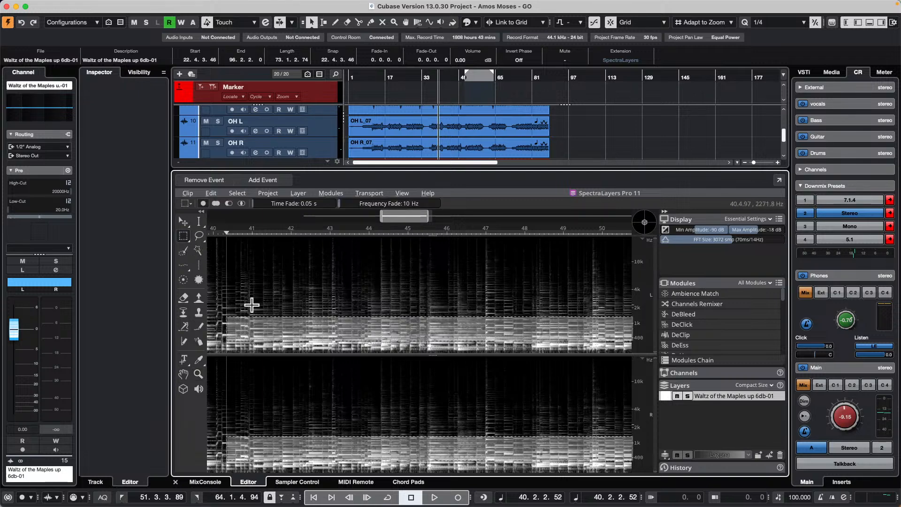
{"action": "left_click_drag", "start_coordinate": [255, 306], "coordinate": [317, 308]}
{"action": "left_click_drag", "start_coordinate": [371, 320], "coordinate": [409, 322]}
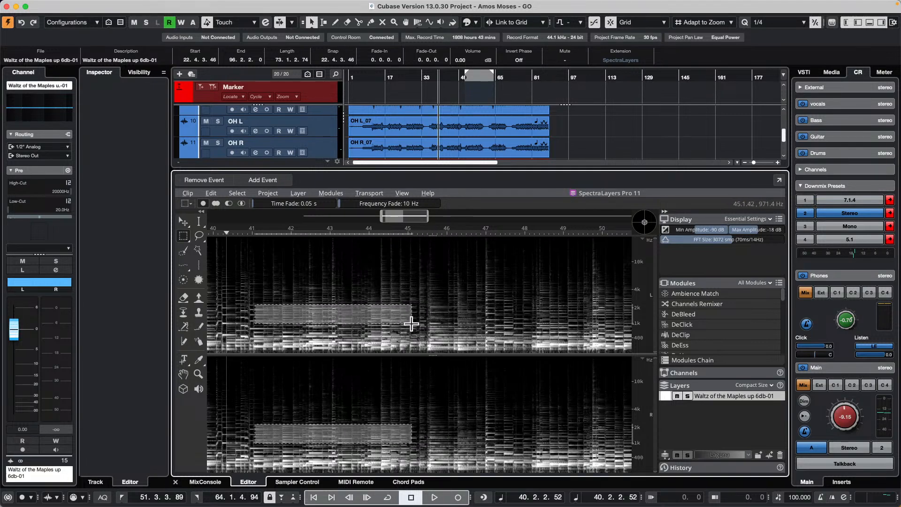
{"action": "left_click_drag", "start_coordinate": [411, 323], "coordinate": [411, 324]}
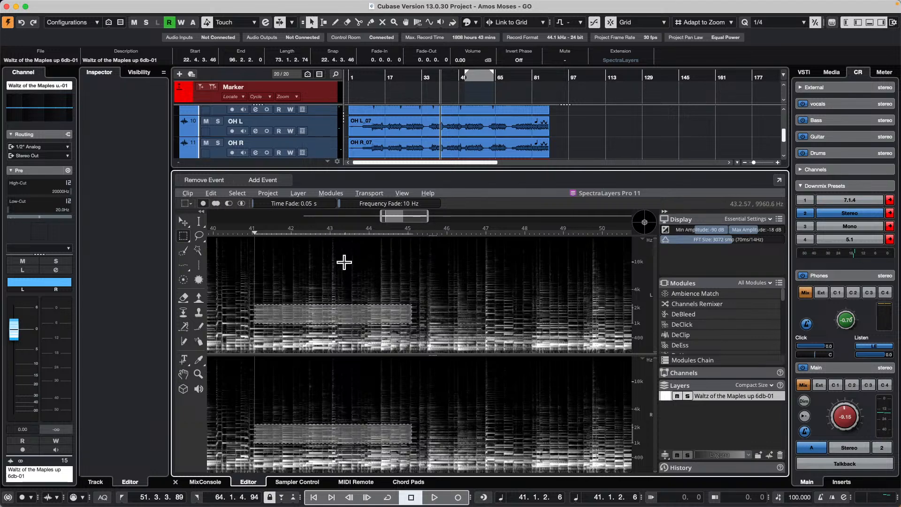
- Examine the available layer commands, modules and Unmix Song options, closing the Unmix Song dialog without applying it
{"action": "left_click", "coordinate": [301, 192]}
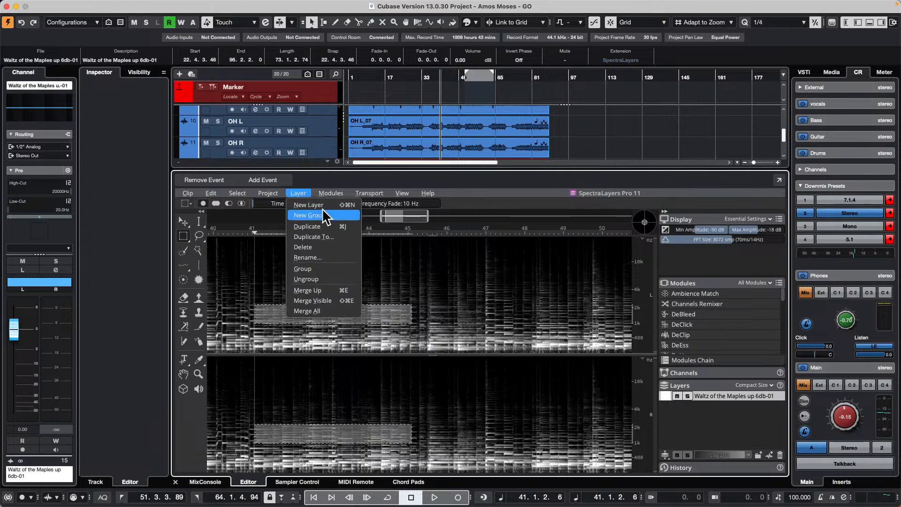
{"action": "mouse_move", "coordinate": [331, 194]}
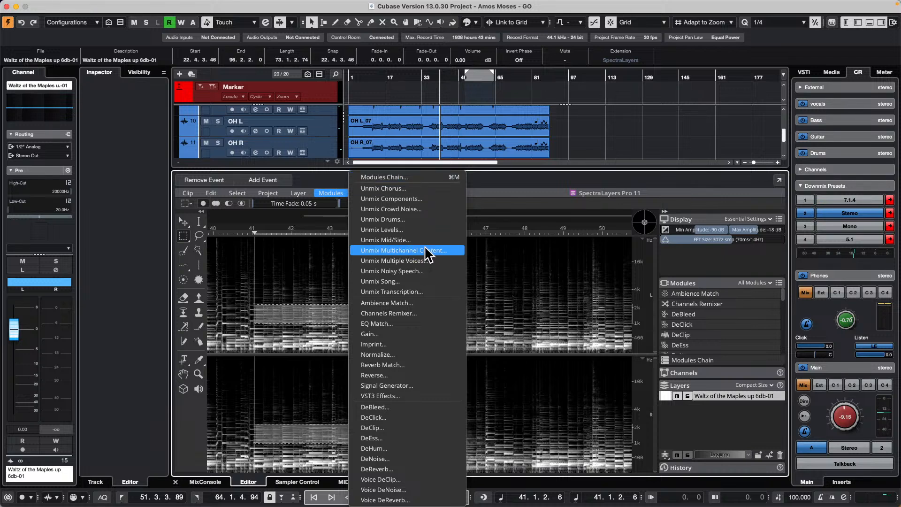
{"action": "left_click", "coordinate": [423, 282]}
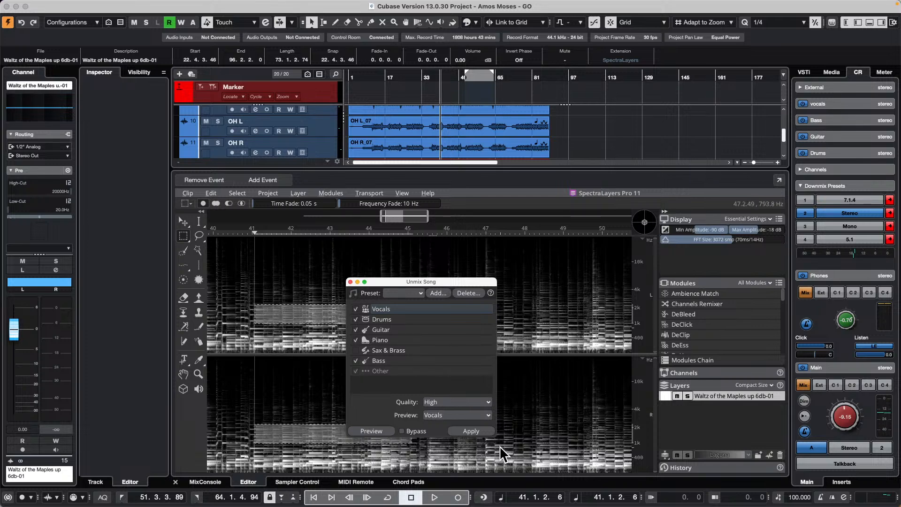
{"action": "left_click", "coordinate": [349, 281]}
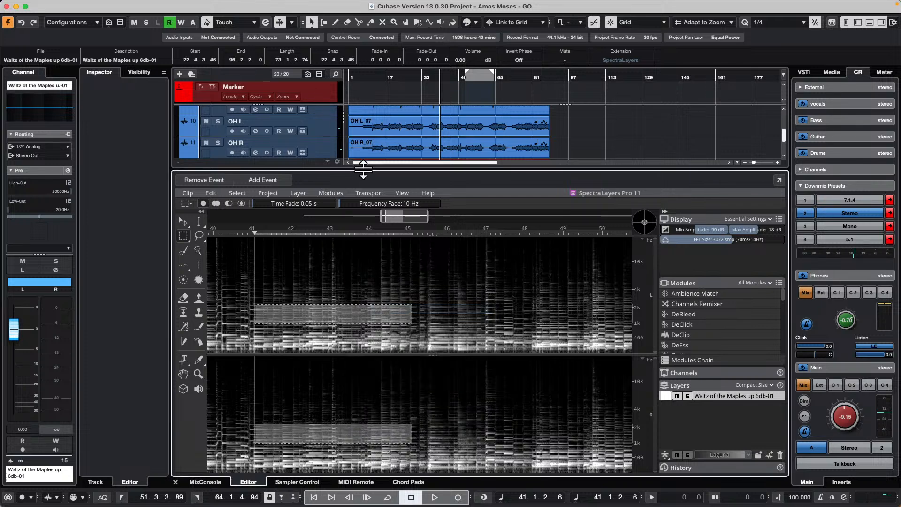
- Enlarge the project area, select the Waltz of the Maples track and set its extension to No Extension
{"action": "left_click_drag", "start_coordinate": [362, 172], "coordinate": [380, 312]}
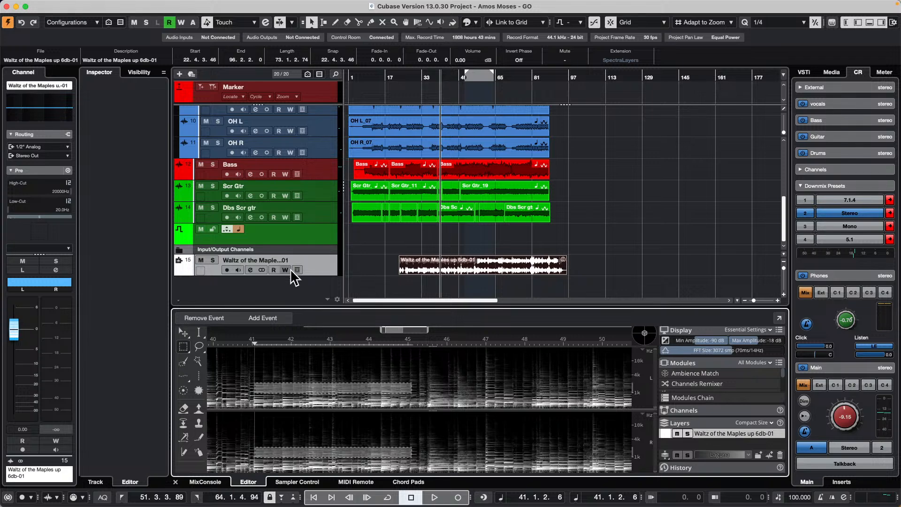
{"action": "left_click", "coordinate": [331, 241]}
{"action": "left_click", "coordinate": [328, 270]}
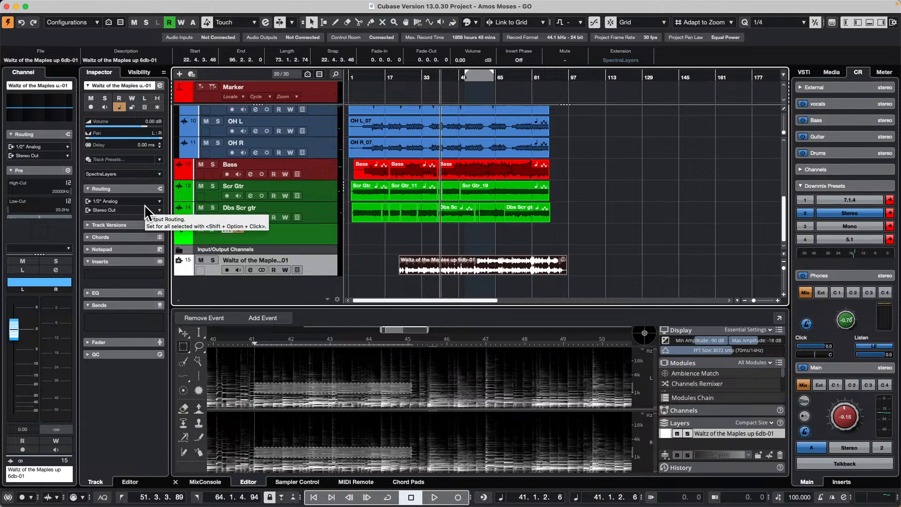
{"action": "left_click", "coordinate": [125, 175]}
{"action": "left_click", "coordinate": [130, 159]}
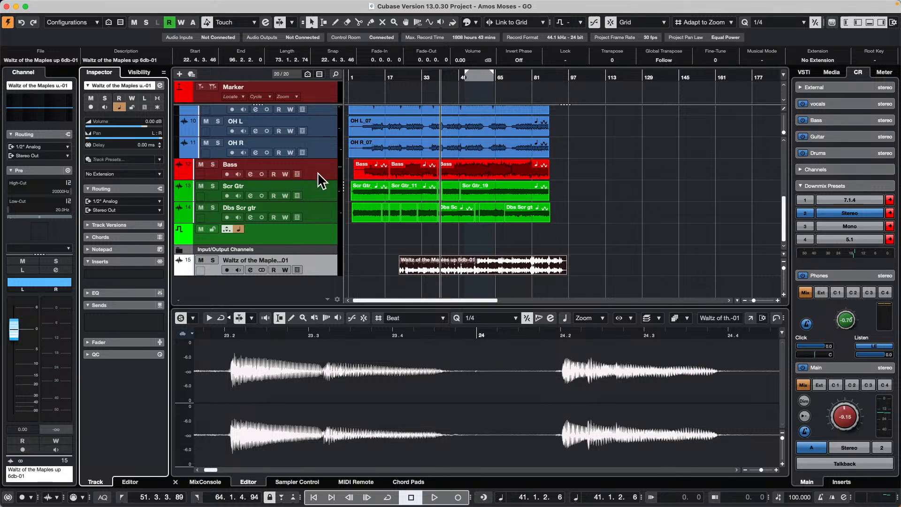
- Delete the Waltz of the Maples event from its track with the Erase tool
{"action": "left_click", "coordinate": [400, 172]}
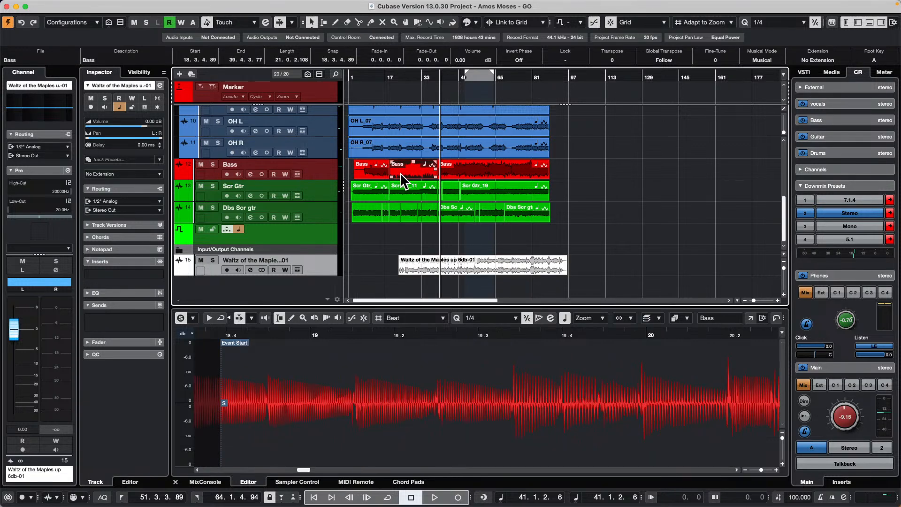
{"action": "right_click", "coordinate": [390, 266]}
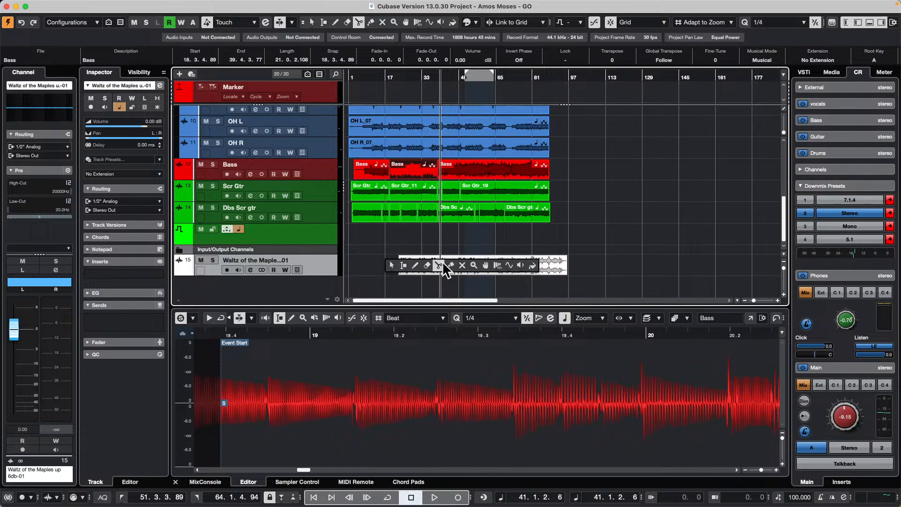
{"action": "left_click", "coordinate": [427, 265]}
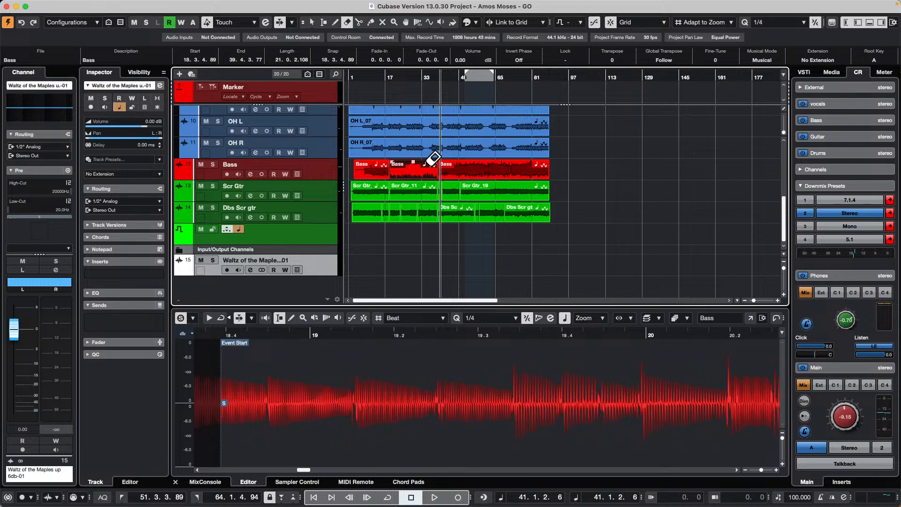
- Loop playback over the second Bass event, then solo the Bass track and make it taller
{"action": "key", "text": "shift+g"}
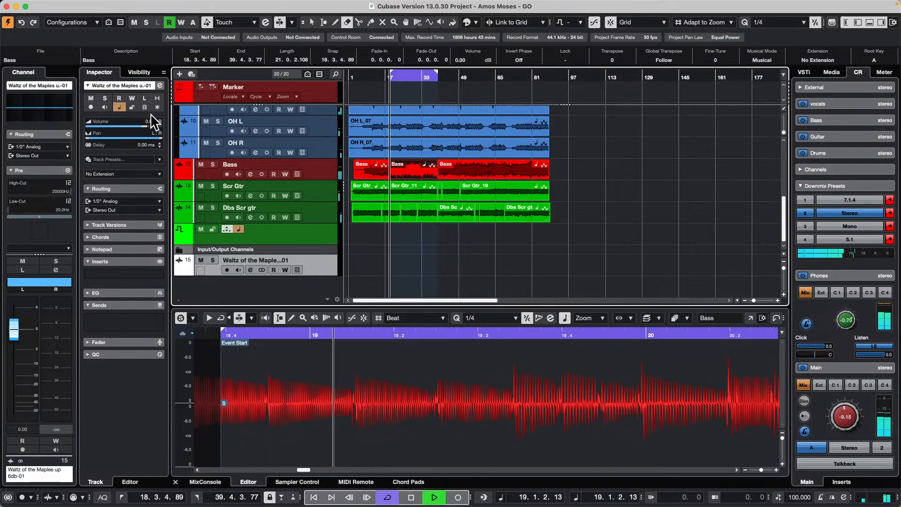
{"action": "left_click", "coordinate": [212, 165]}
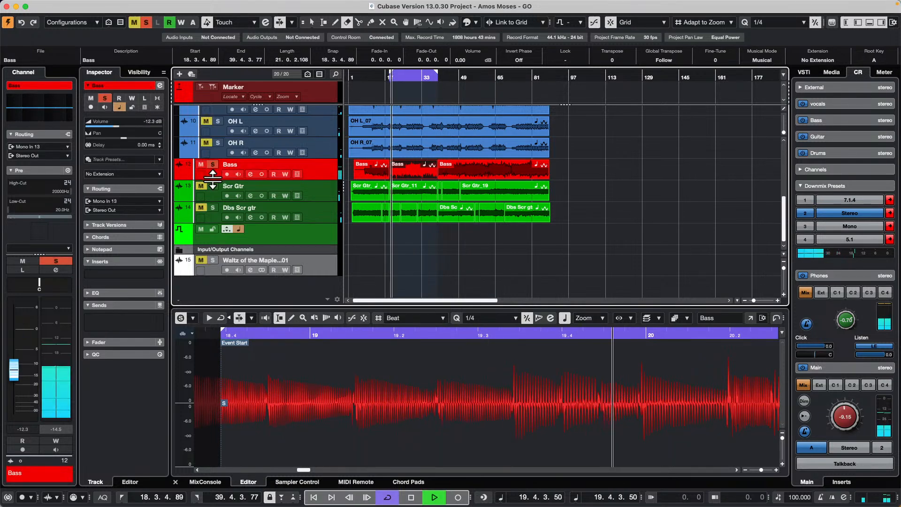
{"action": "left_click_drag", "start_coordinate": [330, 180], "coordinate": [330, 209]}
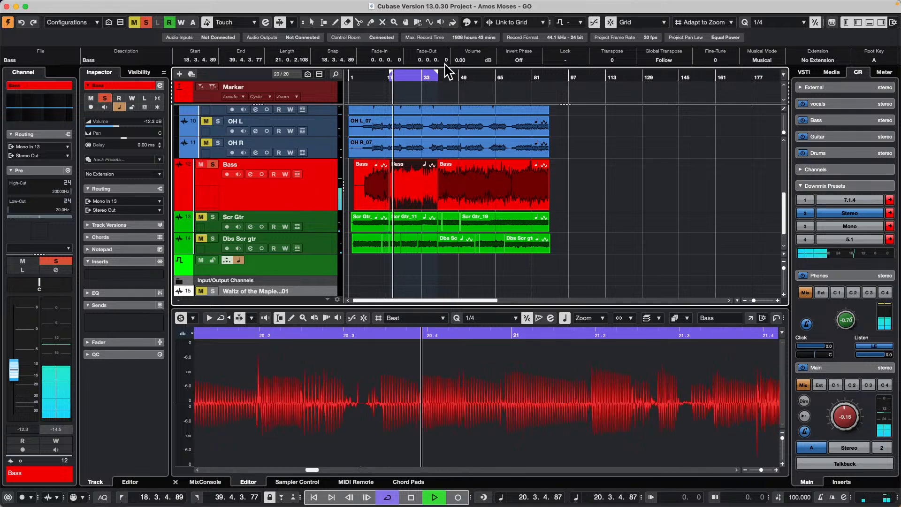
{"action": "key", "text": "space"}
- Select the range from bar 19 to 24 on the Bass track and start looped playback from its beginning
{"action": "left_click_drag", "start_coordinate": [386, 74], "coordinate": [386, 94]}
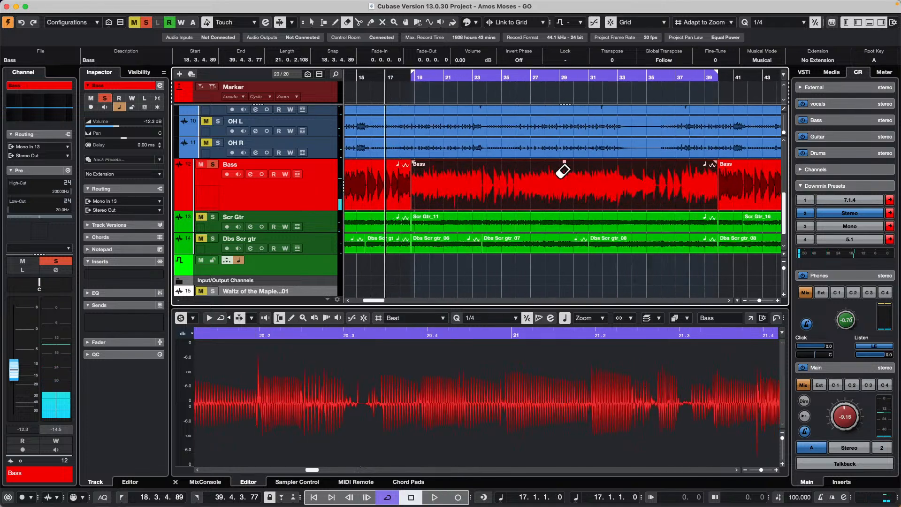
{"action": "right_click", "coordinate": [448, 176]}
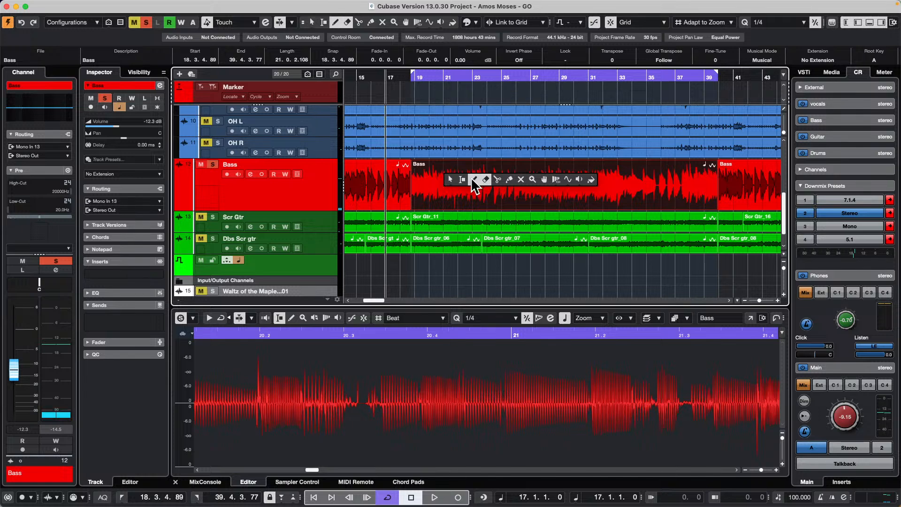
{"action": "left_click", "coordinate": [462, 179]}
{"action": "left_click_drag", "start_coordinate": [484, 184], "coordinate": [418, 184]}
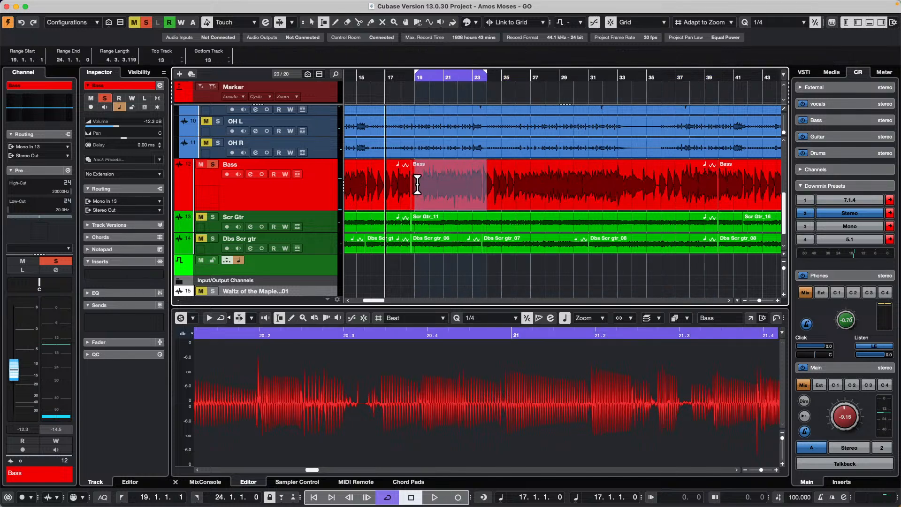
{"action": "key", "text": "KP_1"}
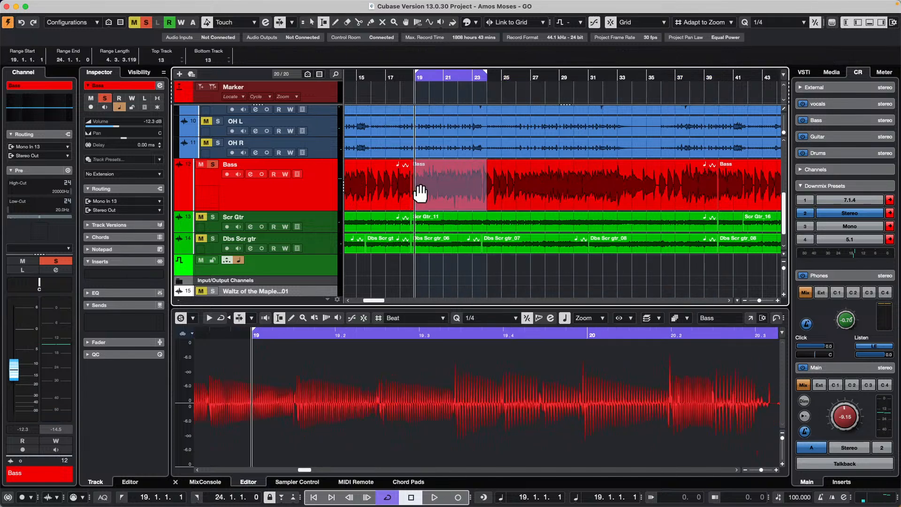
{"action": "key", "text": "space"}
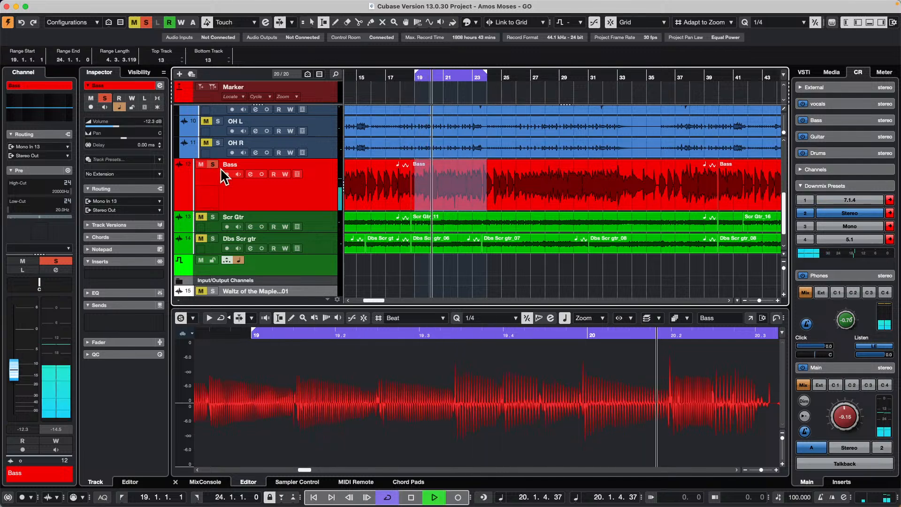
- Enable automation writing on the Bass track and record volume fader moves in its channel settings
{"action": "left_click", "coordinate": [132, 97]}
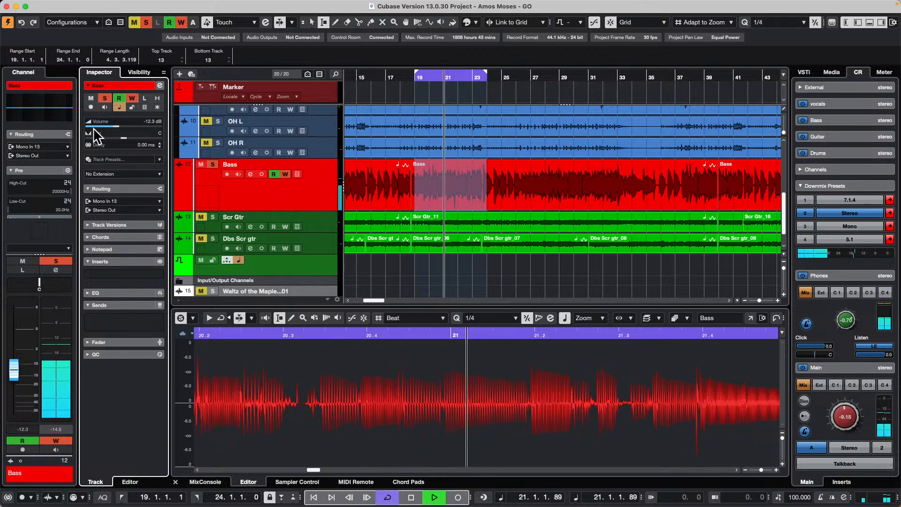
{"action": "left_click", "coordinate": [160, 85]}
{"action": "left_click_drag", "start_coordinate": [580, 203], "coordinate": [579, 162]}
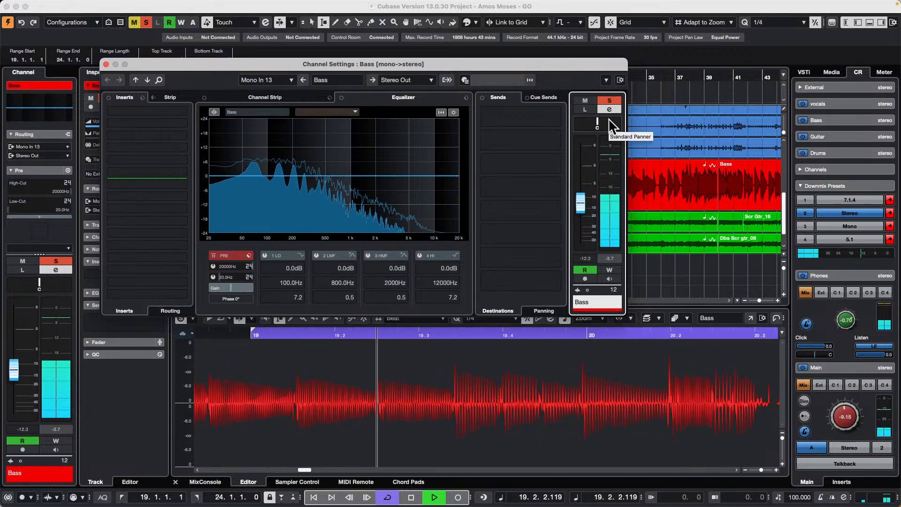
{"action": "left_click", "coordinate": [609, 270]}
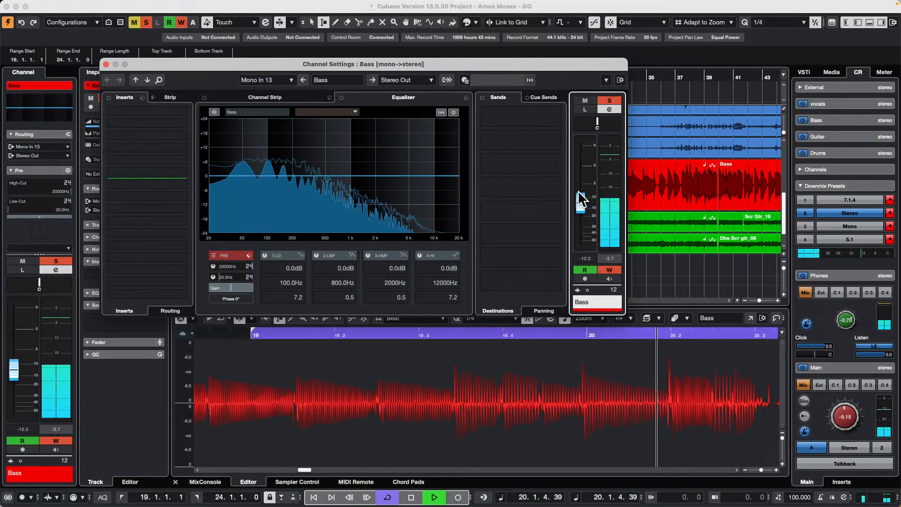
{"action": "left_click_drag", "start_coordinate": [578, 202], "coordinate": [574, 191]}
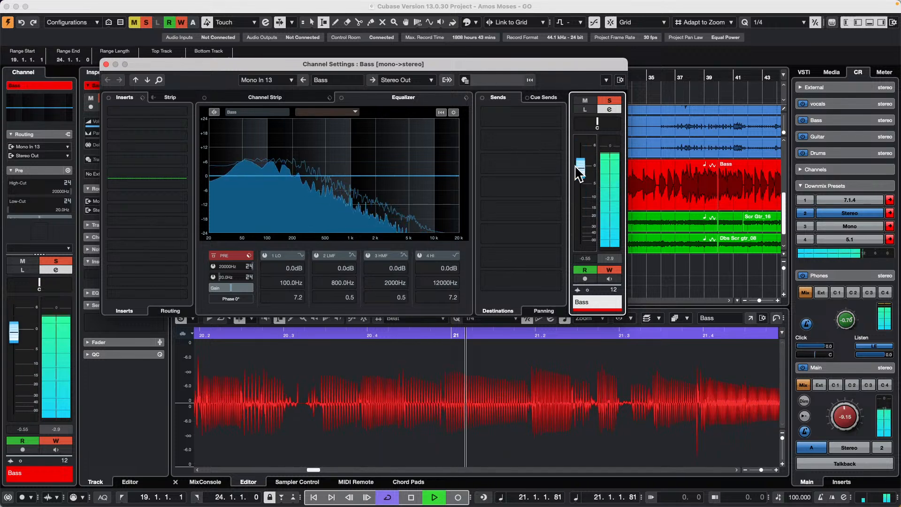
{"action": "left_click_drag", "start_coordinate": [576, 161], "coordinate": [579, 181]}
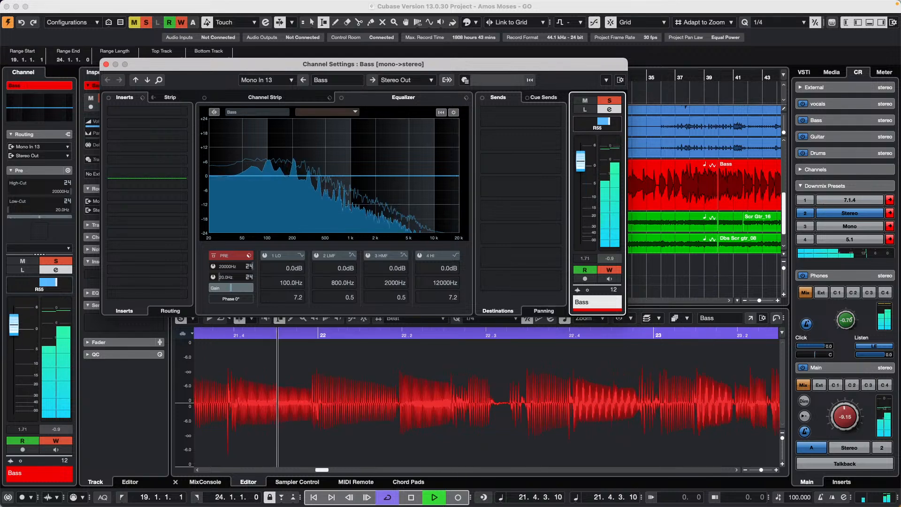
- Operate the Bass channel's mute, solo, high-mid EQ band and pan while writing automation
{"action": "left_click", "coordinate": [585, 100]}
{"action": "left_click", "coordinate": [608, 101]}
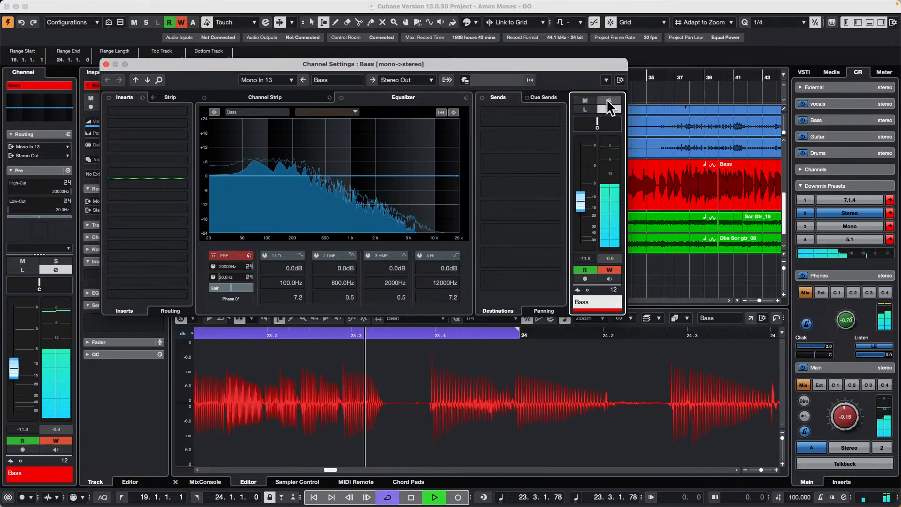
{"action": "left_click_drag", "start_coordinate": [392, 176], "coordinate": [417, 140]}
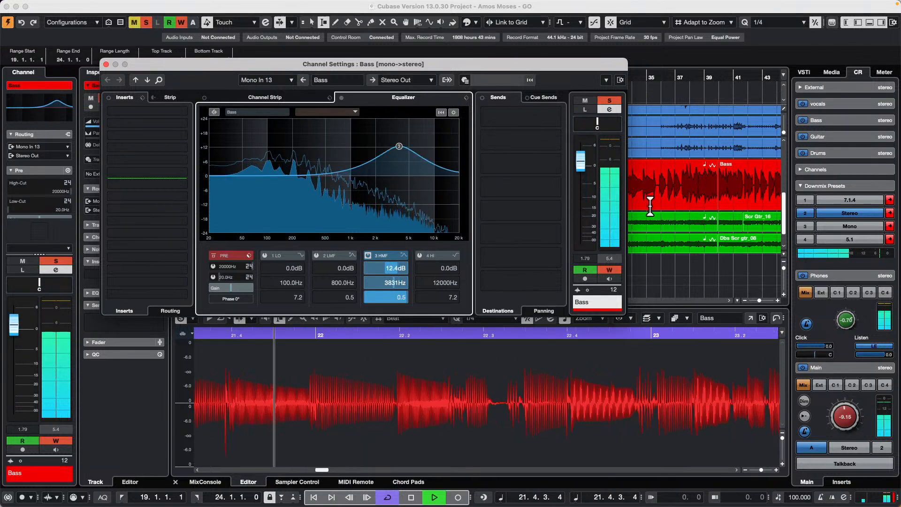
{"action": "left_click_drag", "start_coordinate": [598, 123], "coordinate": [584, 123]}
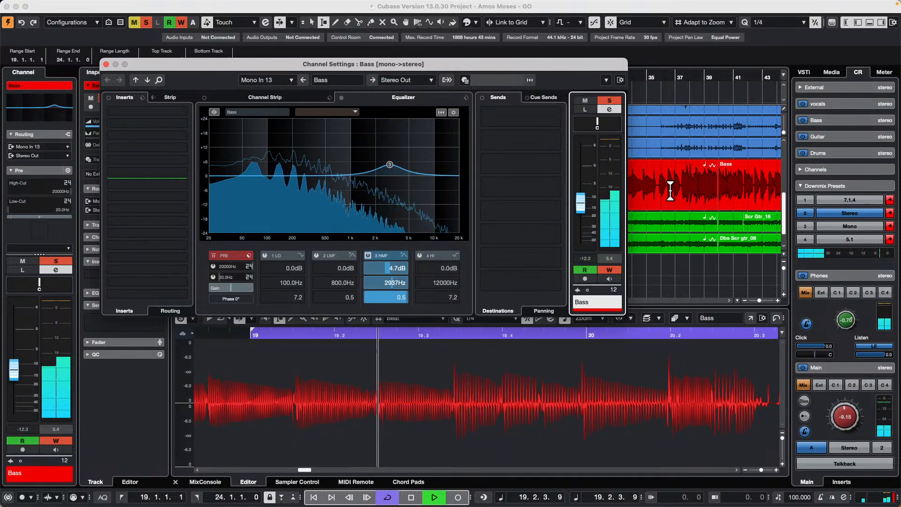
- Insert the VST Bass Amp distortion effect in the Bass channel's first insert slot
{"action": "left_click", "coordinate": [183, 110]}
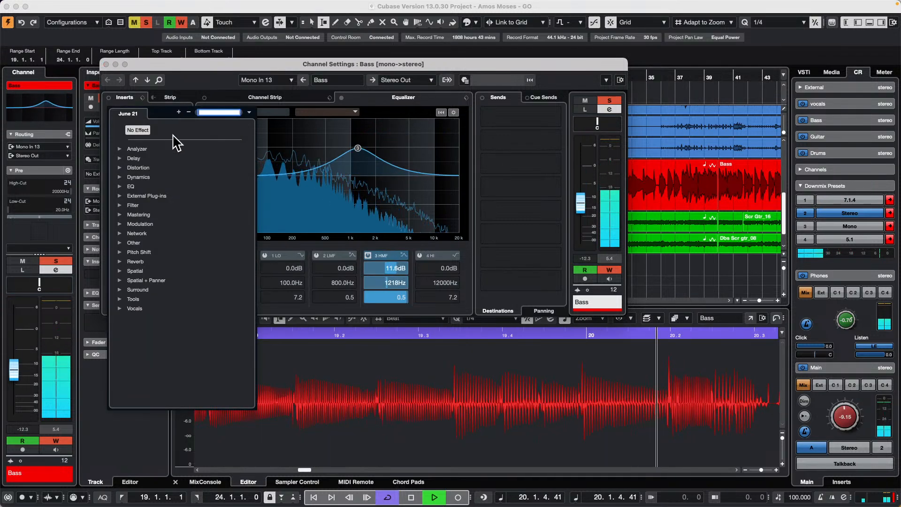
{"action": "left_click", "coordinate": [120, 178]}
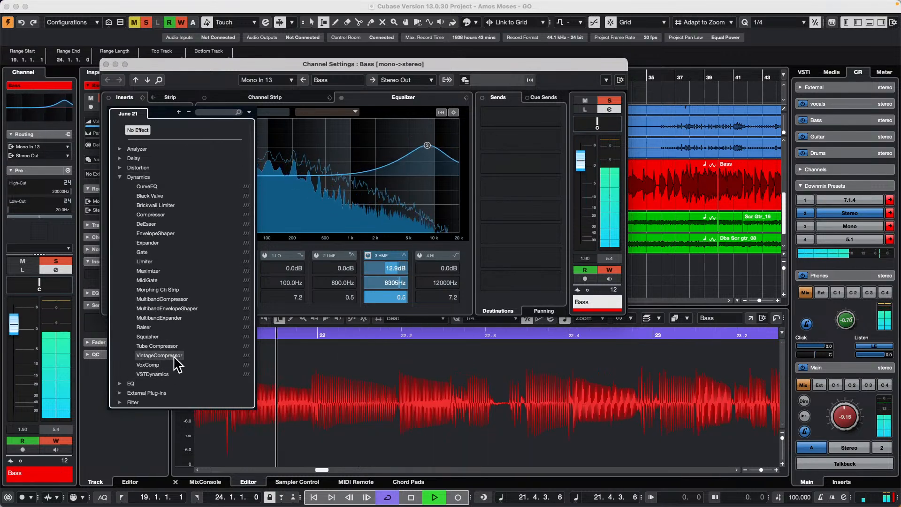
{"action": "left_click", "coordinate": [124, 169]}
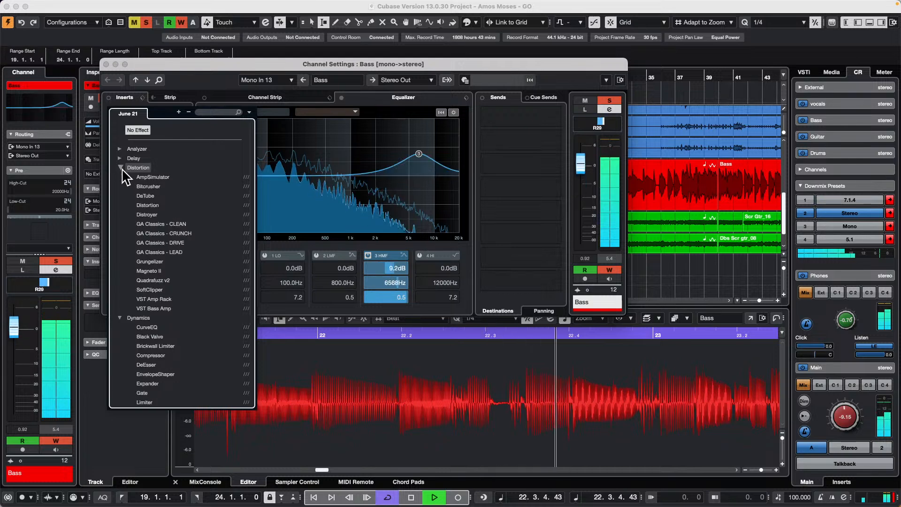
{"action": "left_click", "coordinate": [153, 308]}
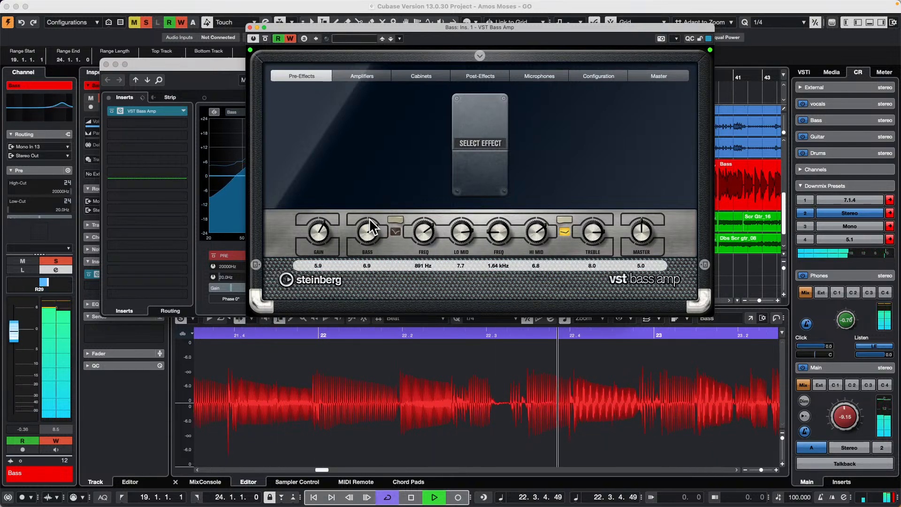
- Adjust the VST Bass Amp's bass and mid controls while writing automation, and add the Wah Wah pre-effect
{"action": "left_click_drag", "start_coordinate": [371, 207], "coordinate": [371, 207]}
{"action": "left_click_drag", "start_coordinate": [424, 231], "coordinate": [424, 246]}
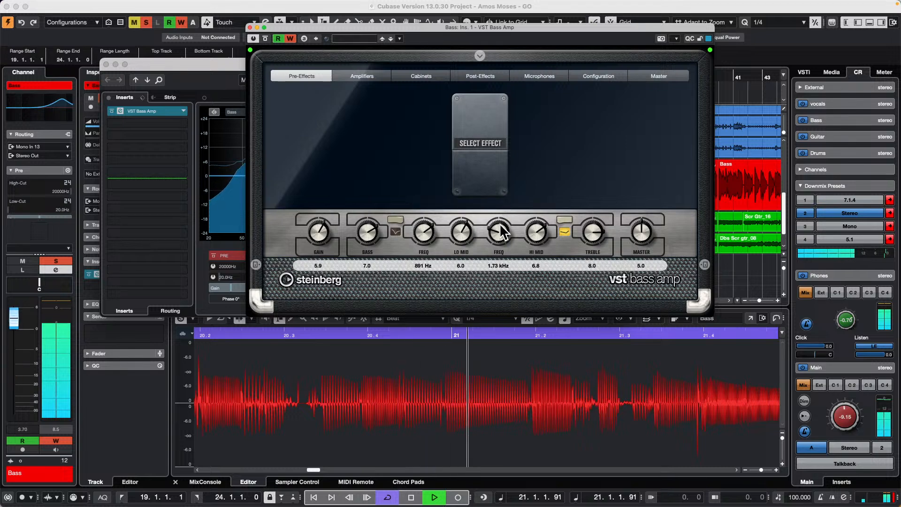
{"action": "left_click", "coordinate": [496, 141]}
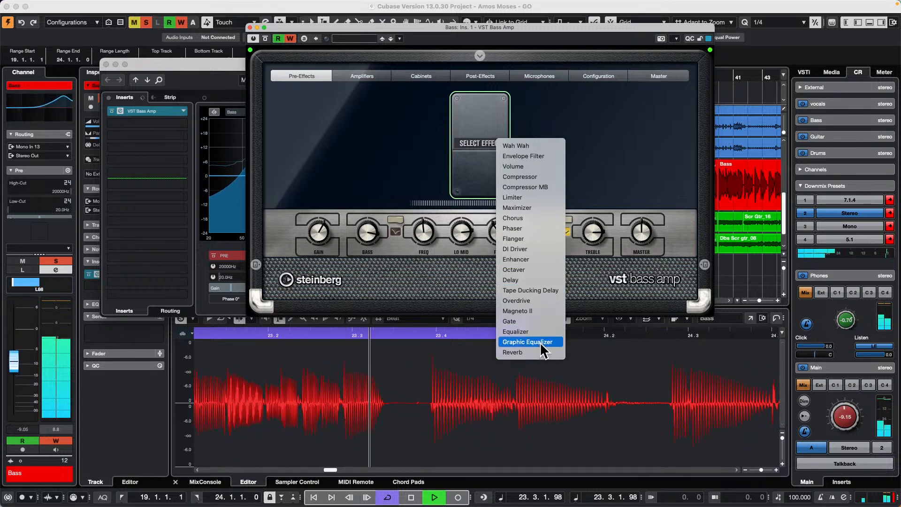
{"action": "left_click", "coordinate": [550, 147]}
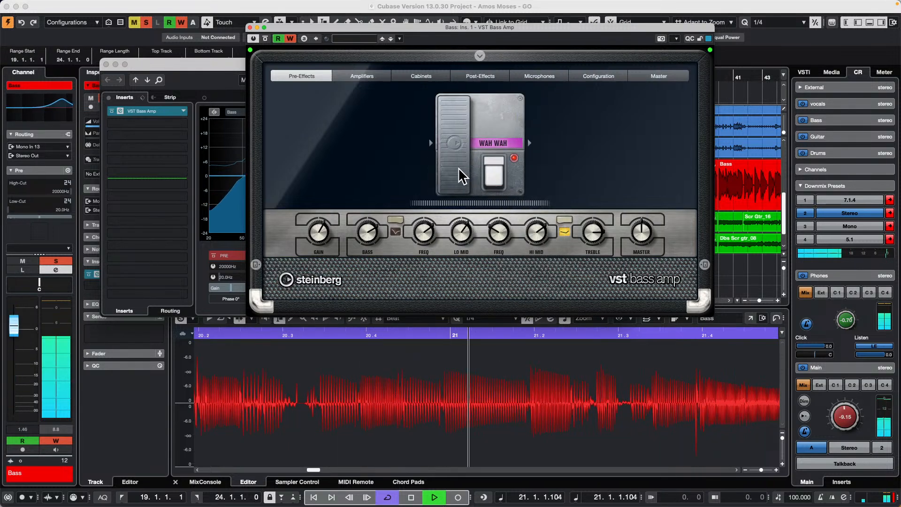
{"action": "left_click_drag", "start_coordinate": [462, 177], "coordinate": [308, 155]}
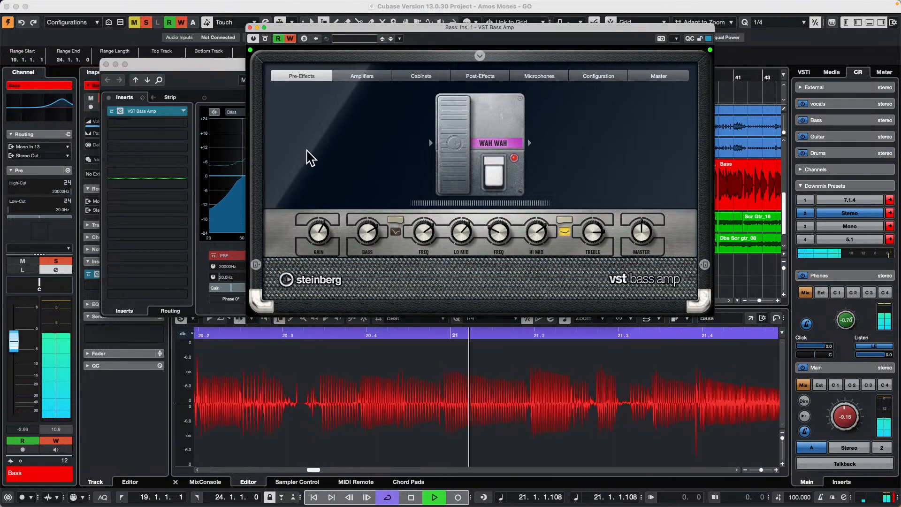
- Stop playback and close the VST Bass Amp and Bass Channel Settings windows
{"action": "left_click_drag", "start_coordinate": [441, 30], "coordinate": [566, 263]}
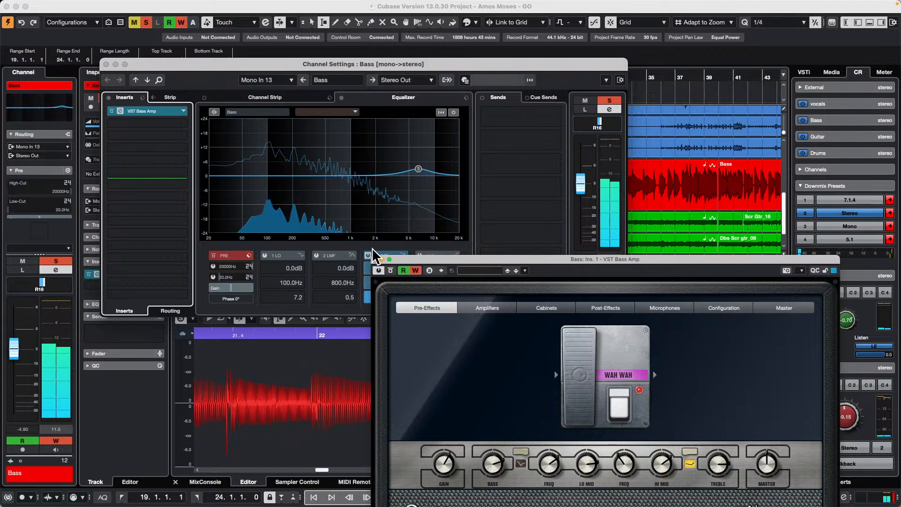
{"action": "left_click", "coordinate": [375, 260]}
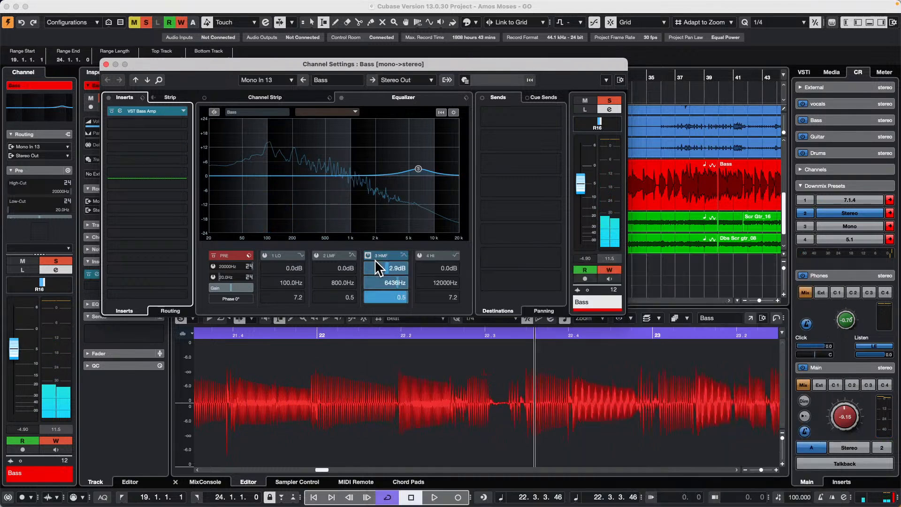
{"action": "left_click", "coordinate": [106, 64]}
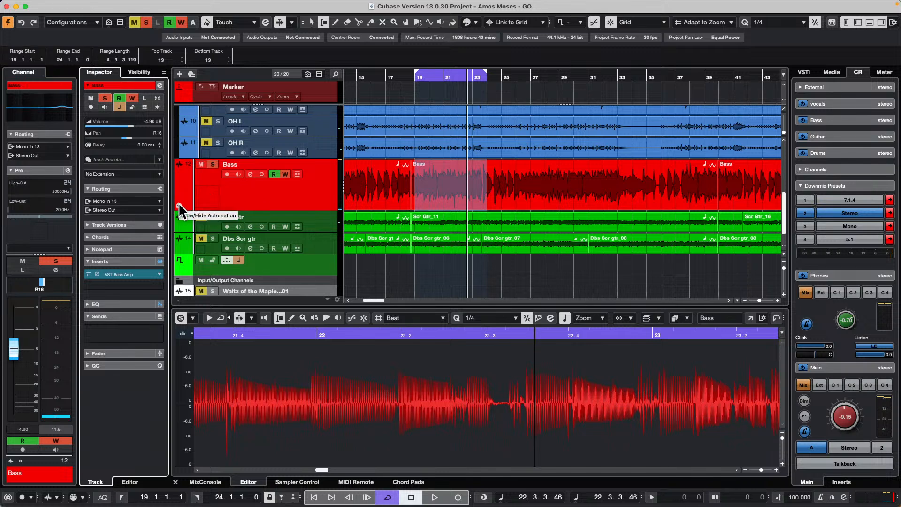
- Show all used automation lanes of the Bass track, review the written curves, and hide the lanes and Automation Panel again
{"action": "key", "text": "F6"}
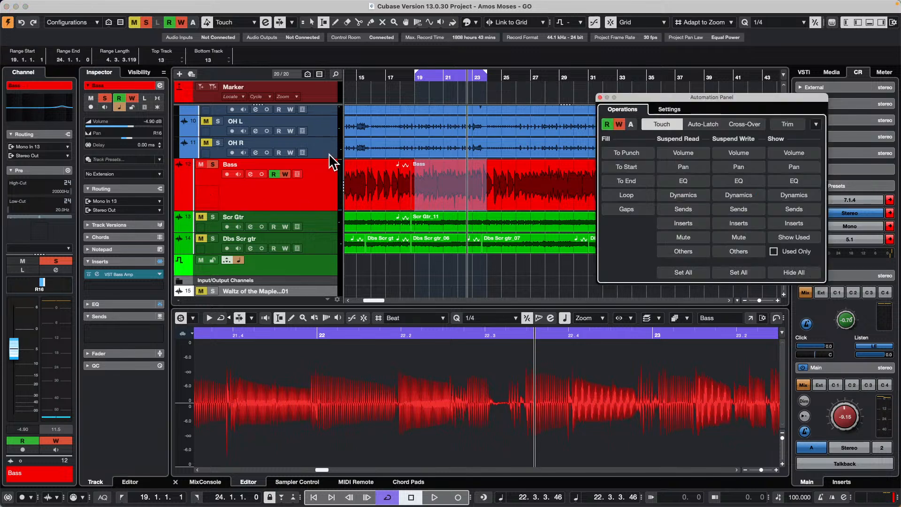
{"action": "left_click", "coordinate": [794, 237]}
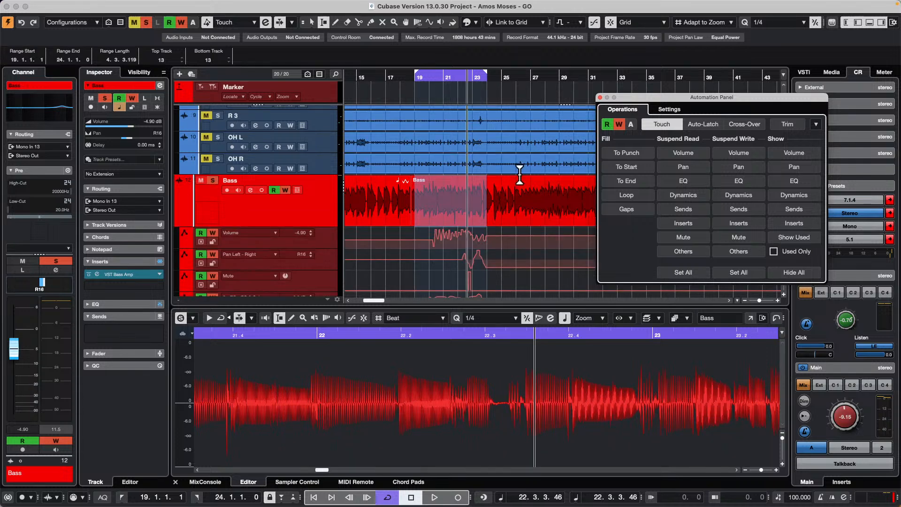
{"action": "scroll", "coordinate": [432, 196], "scroll_direction": "down", "scroll_amount": 3}
{"action": "scroll", "coordinate": [442, 186], "scroll_direction": "down", "scroll_amount": 5}
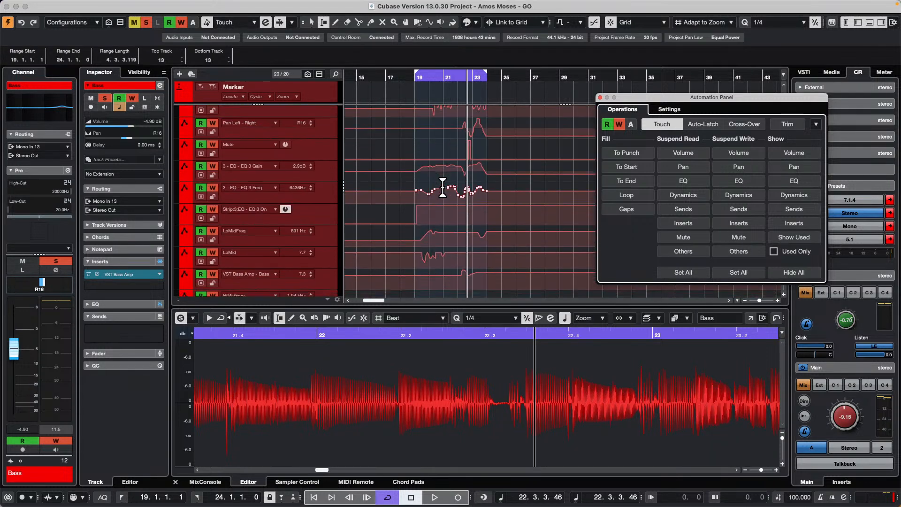
{"action": "scroll", "coordinate": [444, 188], "scroll_direction": "up", "scroll_amount": 5}
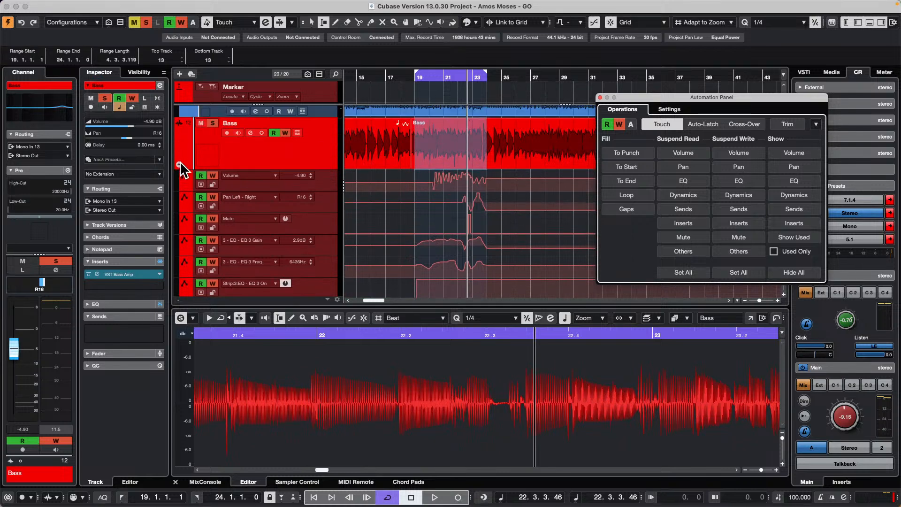
{"action": "left_click", "coordinate": [180, 164]}
{"action": "left_click", "coordinate": [599, 98]}
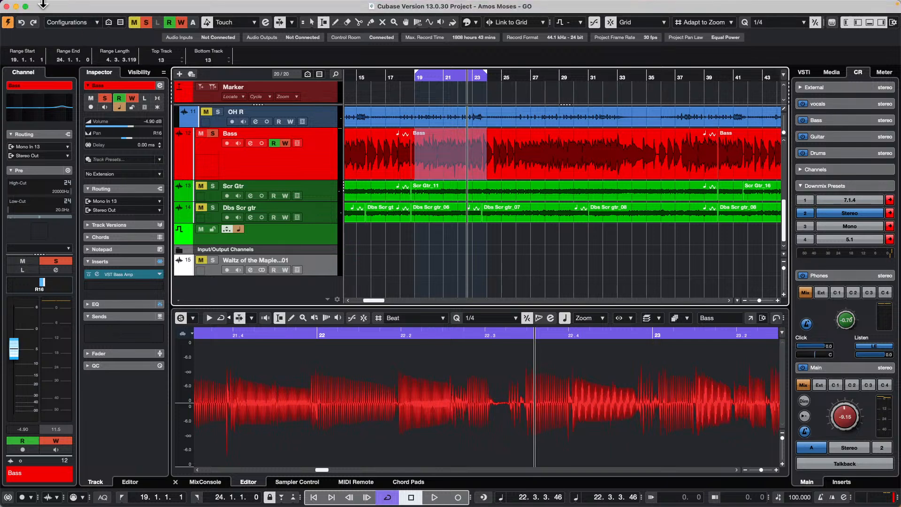
- Open the recent project Unmix.cpr and activate it
{"action": "left_click", "coordinate": [61, 6]}
{"action": "mouse_move", "coordinate": [80, 220]}
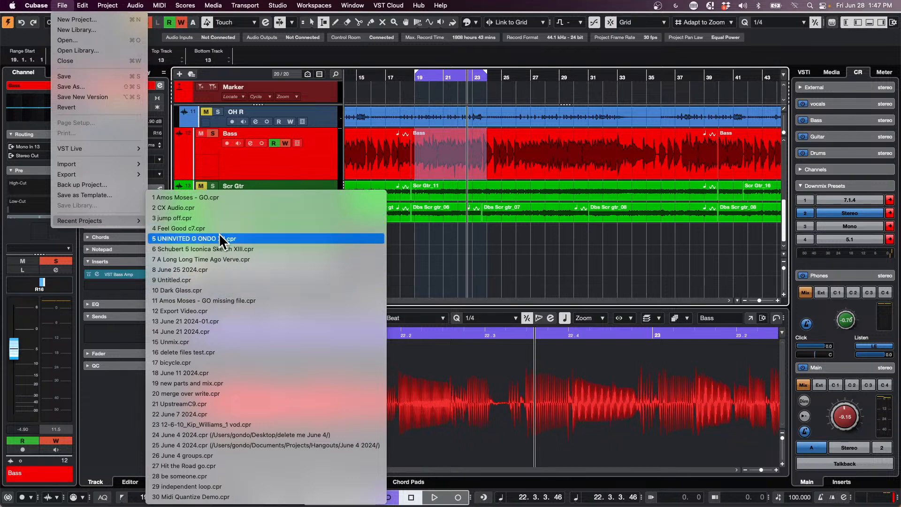
{"action": "left_click", "coordinate": [207, 342]}
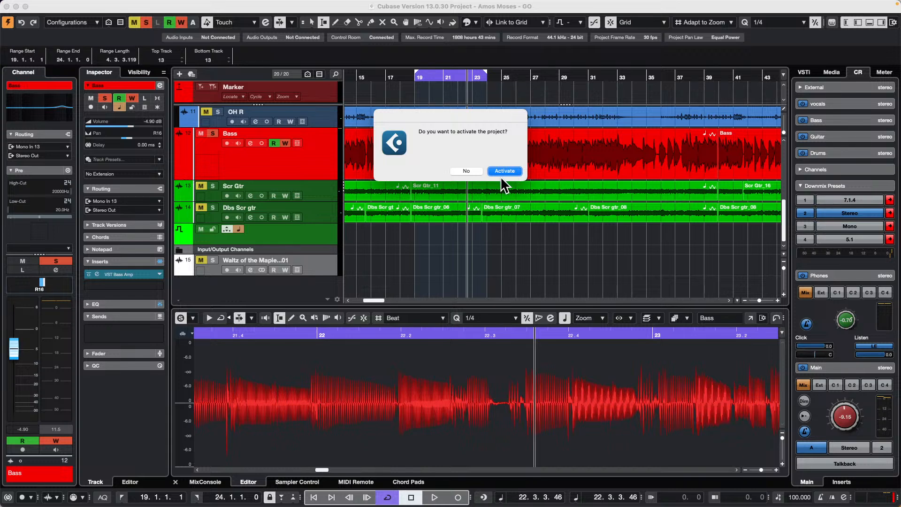
{"action": "left_click", "coordinate": [500, 169]}
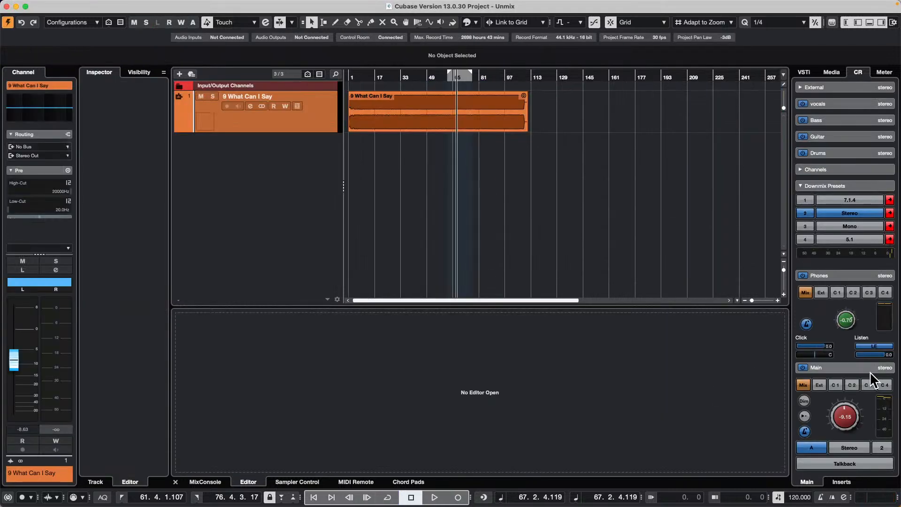
- Lower the Control Room main level to -16.0 and play the 9 What Can I Say track from near its beginning
{"action": "left_click_drag", "start_coordinate": [839, 425], "coordinate": [832, 420]}
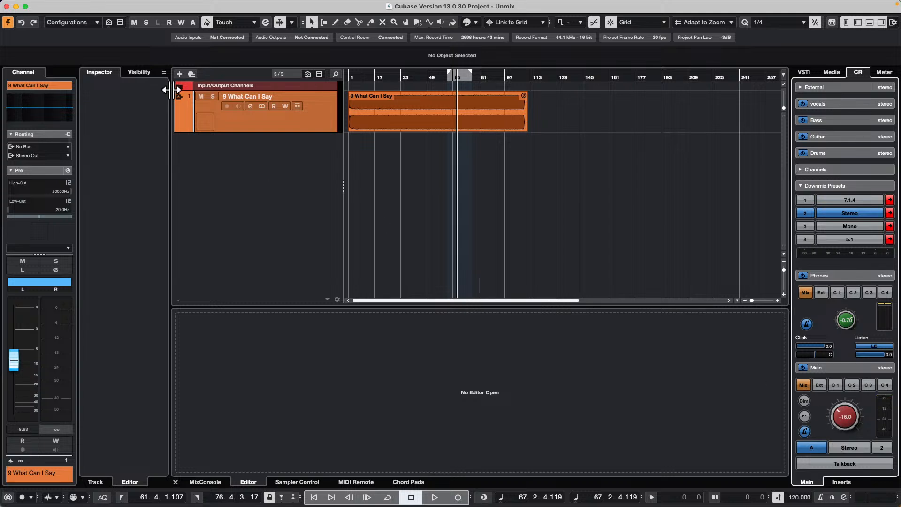
{"action": "left_click_drag", "start_coordinate": [374, 80], "coordinate": [285, 87]}
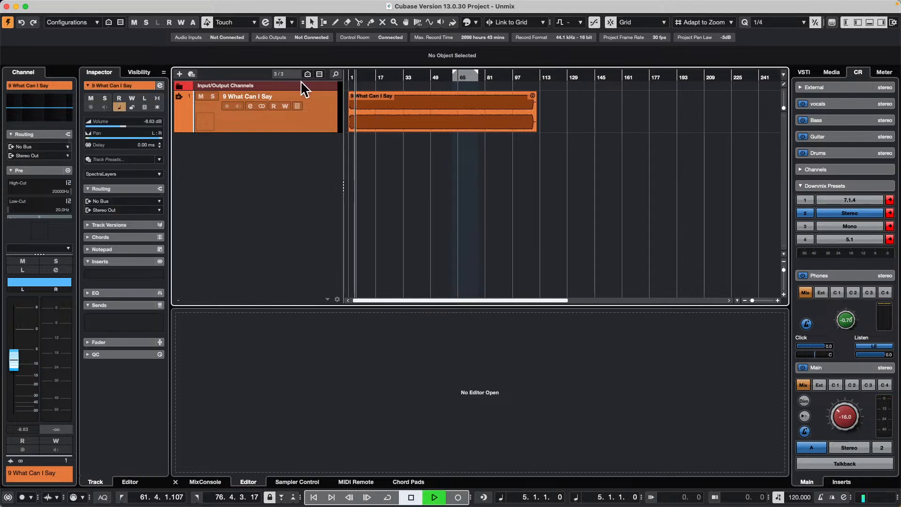
{"action": "key", "text": "space"}
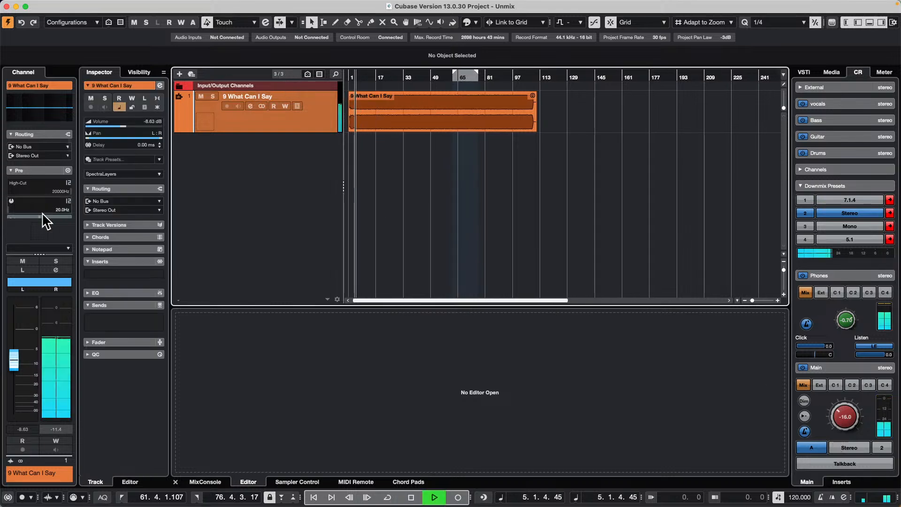
{"action": "left_click", "coordinate": [370, 77]}
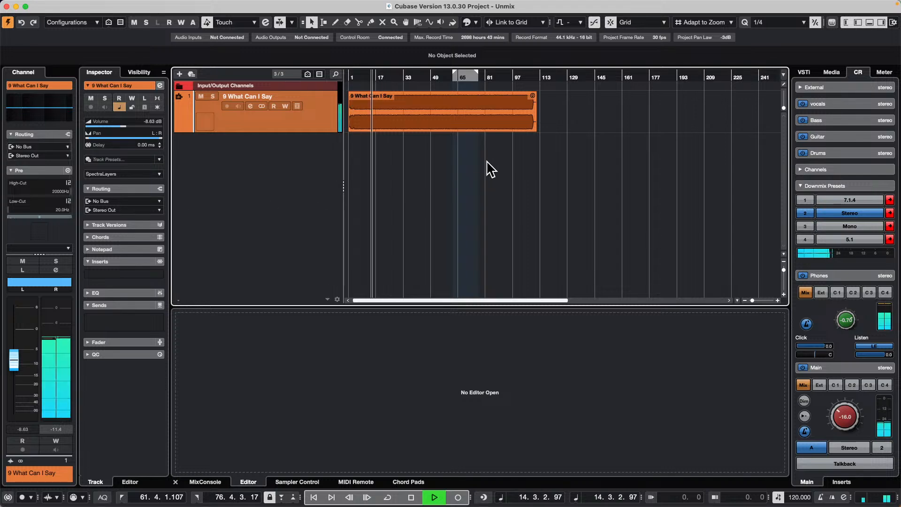
- Open the 9 What Can I Say event in an enlarged SpectraLayers editor and audition the Vocals and Drums layers soloed in turn
{"action": "left_click", "coordinate": [438, 121]}
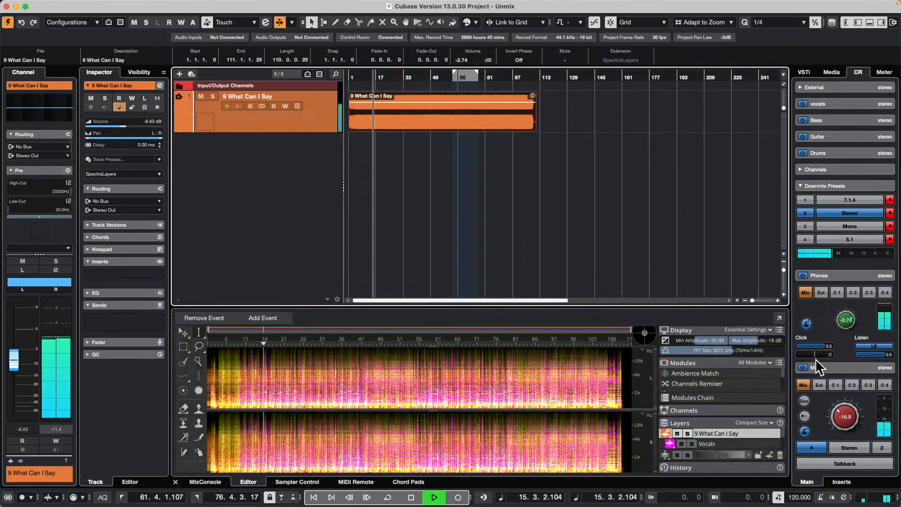
{"action": "left_click_drag", "start_coordinate": [692, 308], "coordinate": [699, 225]}
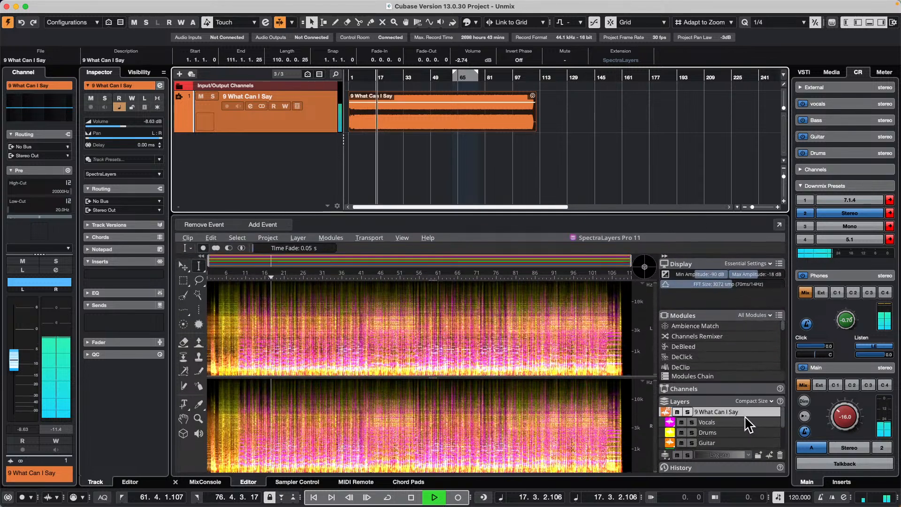
{"action": "left_click", "coordinate": [693, 421]}
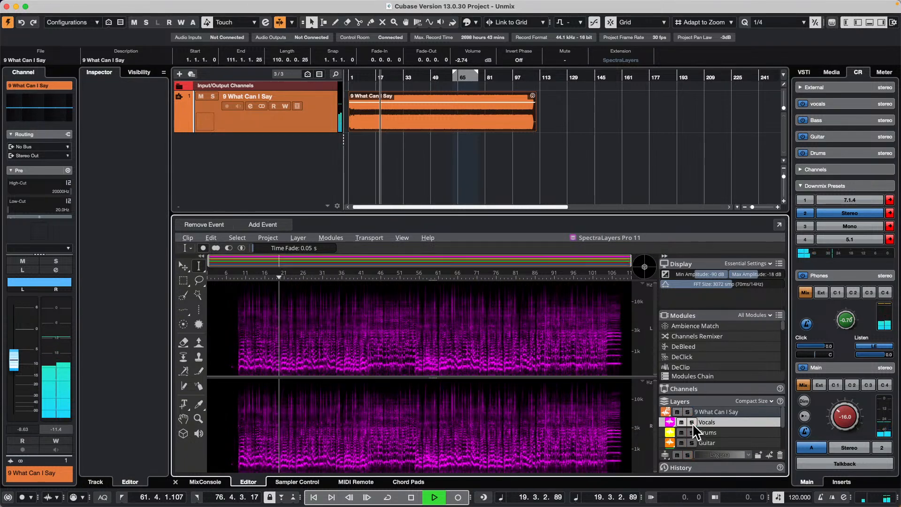
{"action": "left_click", "coordinate": [692, 423]}
{"action": "left_click", "coordinate": [692, 431]}
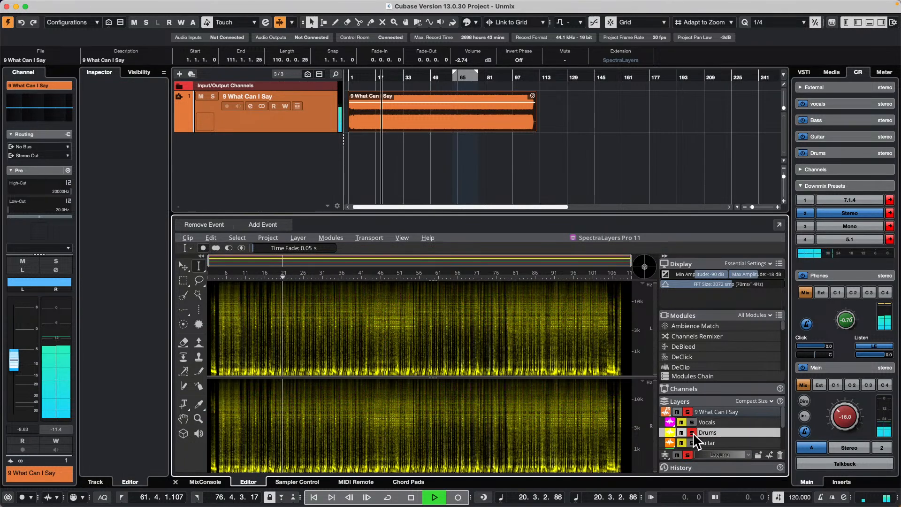
{"action": "left_click", "coordinate": [693, 432]}
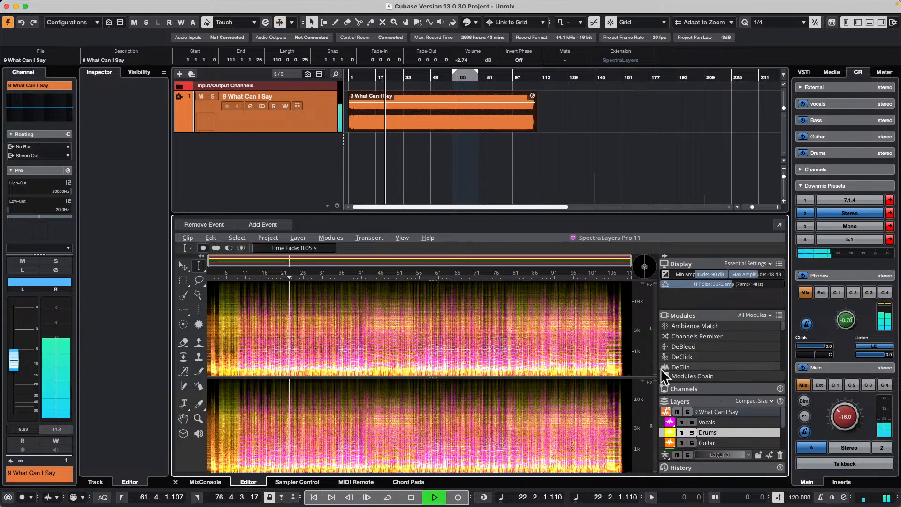
{"action": "key", "text": "space"}
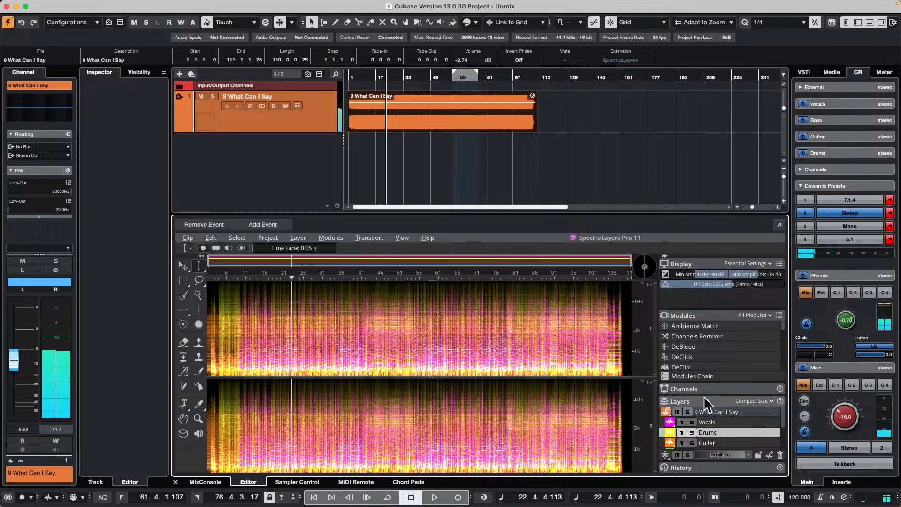
- Place the SpectraLayers Layers section above Channels and select the 9 What Can I Say layer
{"action": "left_click_drag", "start_coordinate": [703, 401], "coordinate": [741, 411]}
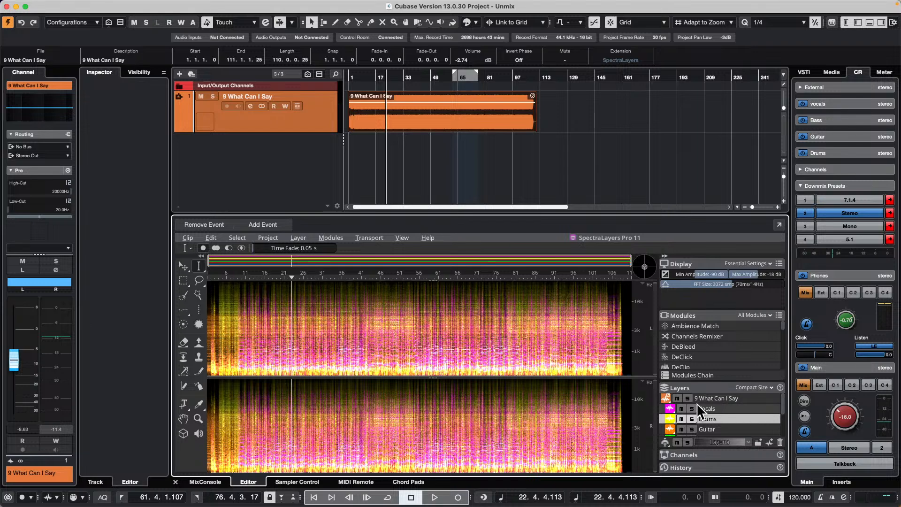
{"action": "left_click", "coordinate": [724, 399]}
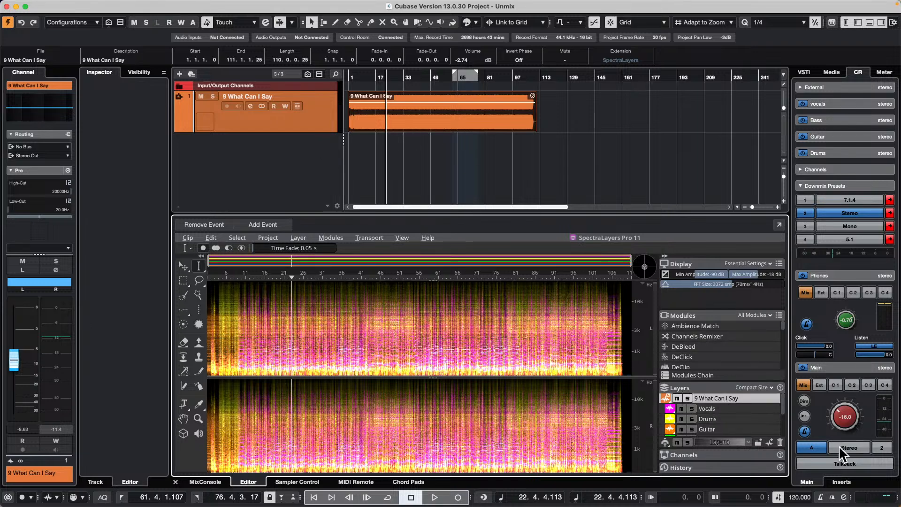
- Extract the Vocals layer to a new track below the original and undo it
{"action": "left_click", "coordinate": [702, 409]}
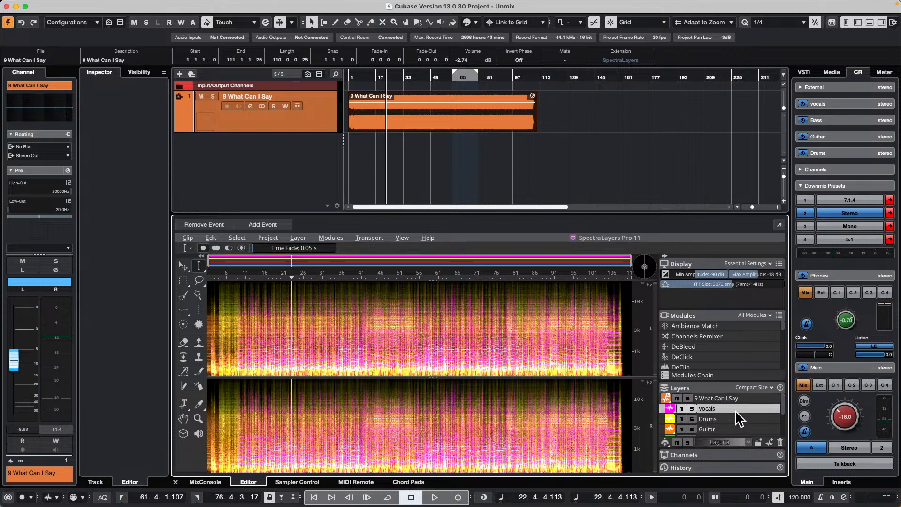
{"action": "left_click_drag", "start_coordinate": [446, 276], "coordinate": [300, 137]}
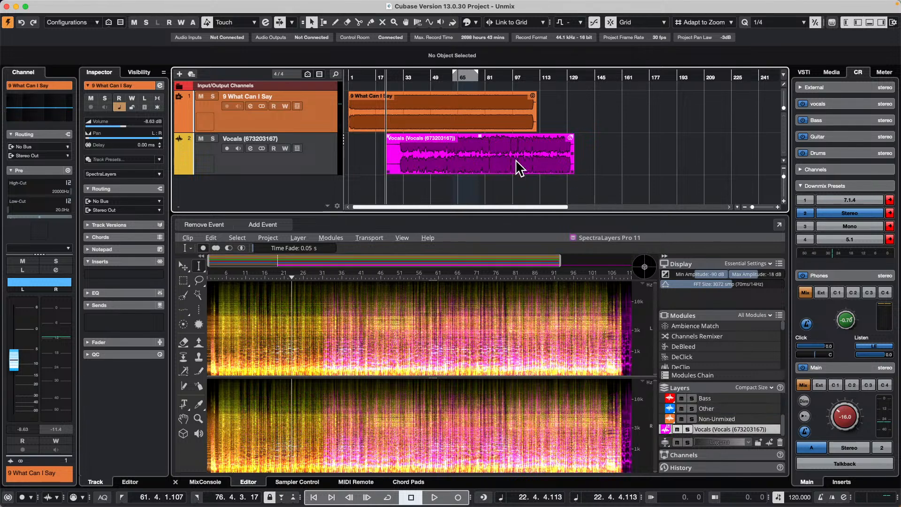
{"action": "key", "text": "super+z"}
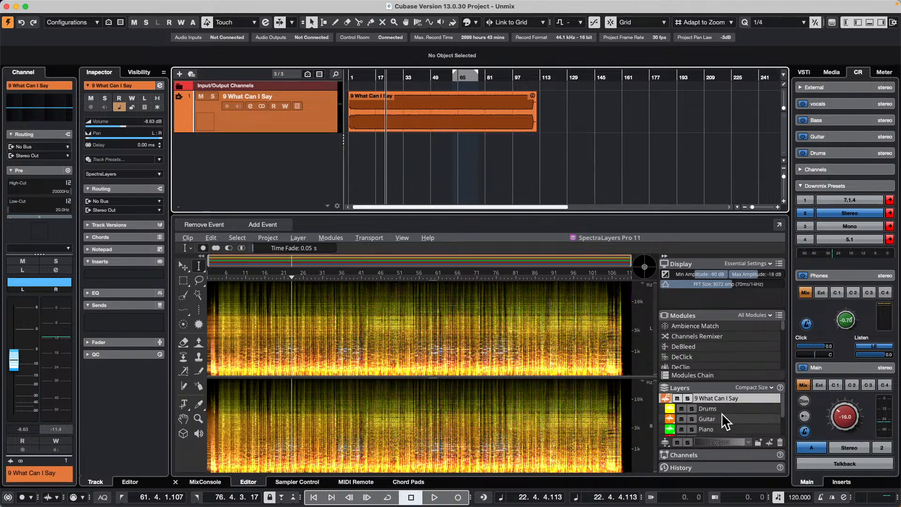
- Extract the Guitar layer to a new track below the original and move its event to start at bar 1
{"action": "left_click_drag", "start_coordinate": [708, 419], "coordinate": [304, 141]}
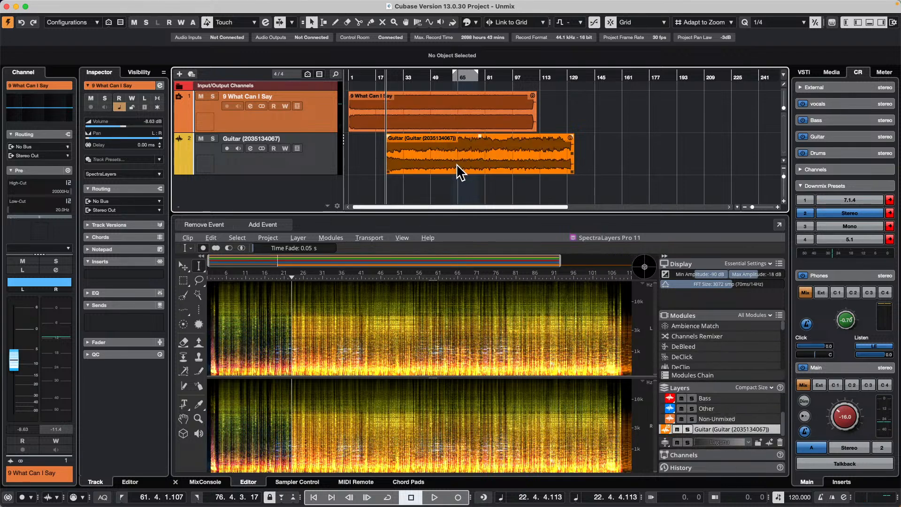
{"action": "left_click_drag", "start_coordinate": [456, 163], "coordinate": [400, 162]}
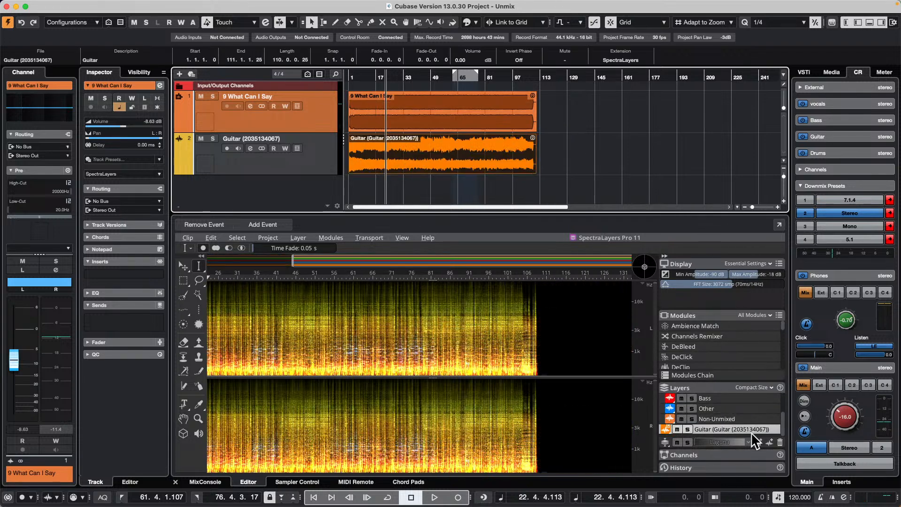
- Return the playhead to the project start and extract the Drums layer to a new track below Guitar
{"action": "key", "text": "period"}
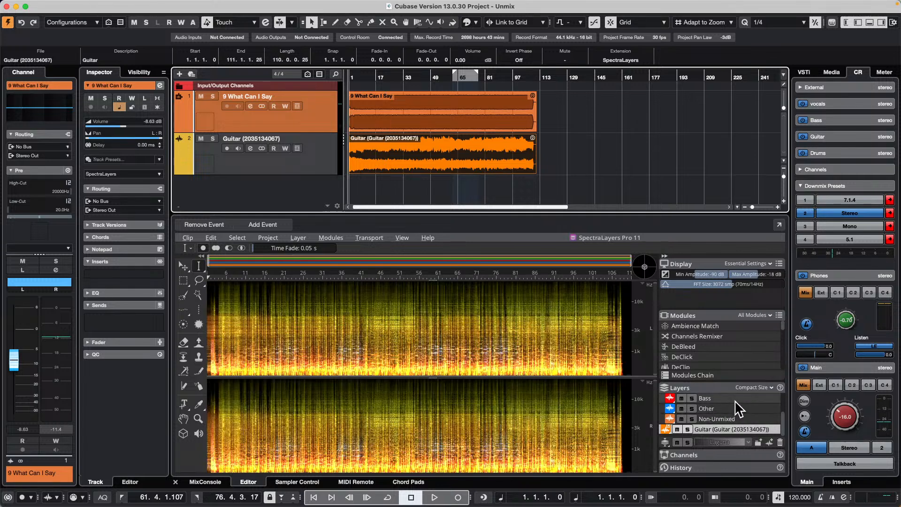
{"action": "scroll", "coordinate": [735, 399], "scroll_direction": "up", "scroll_amount": 3}
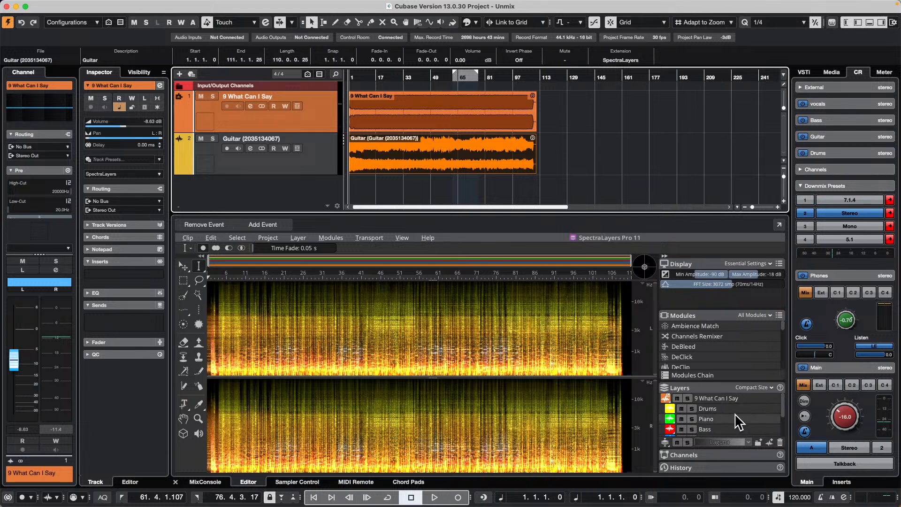
{"action": "left_click_drag", "start_coordinate": [745, 408], "coordinate": [283, 181]}
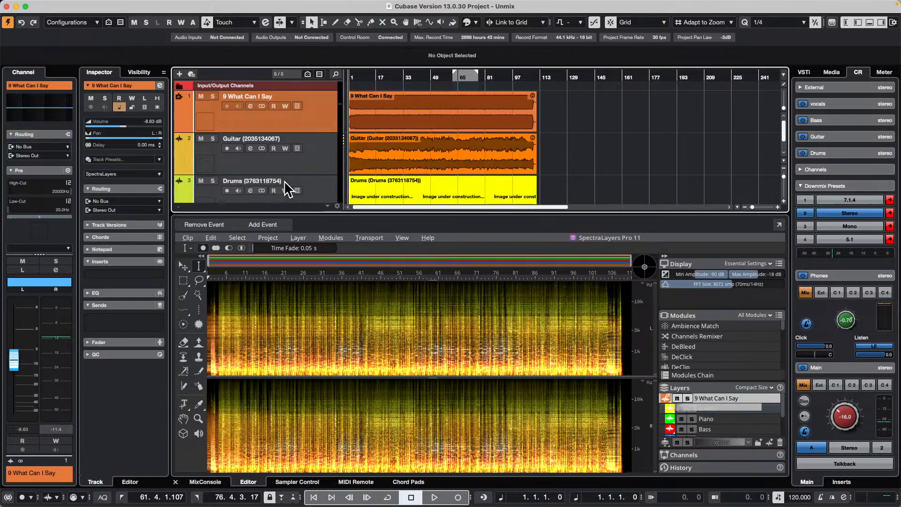
- Play the project from its start, soloing and unsoloing the extracted Drums track, and stop playback
{"action": "scroll", "coordinate": [632, 154], "scroll_direction": "down", "scroll_amount": 2}
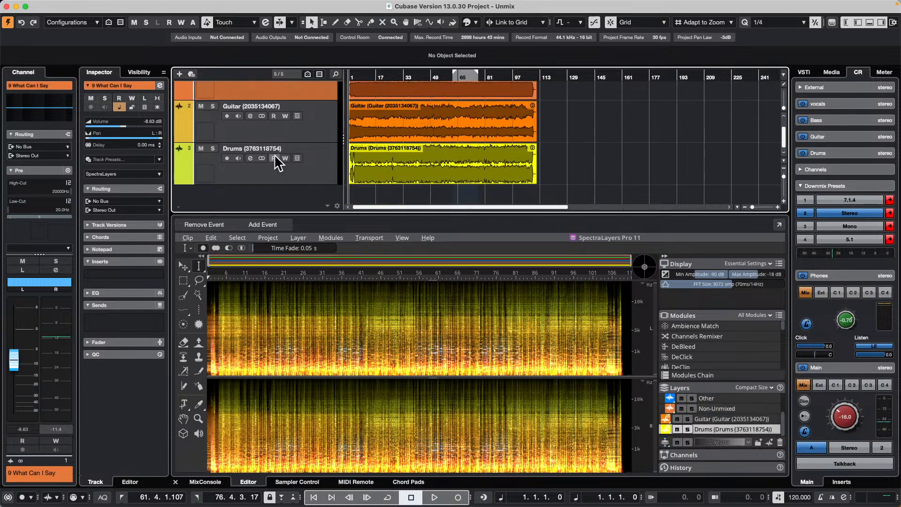
{"action": "key", "text": "space"}
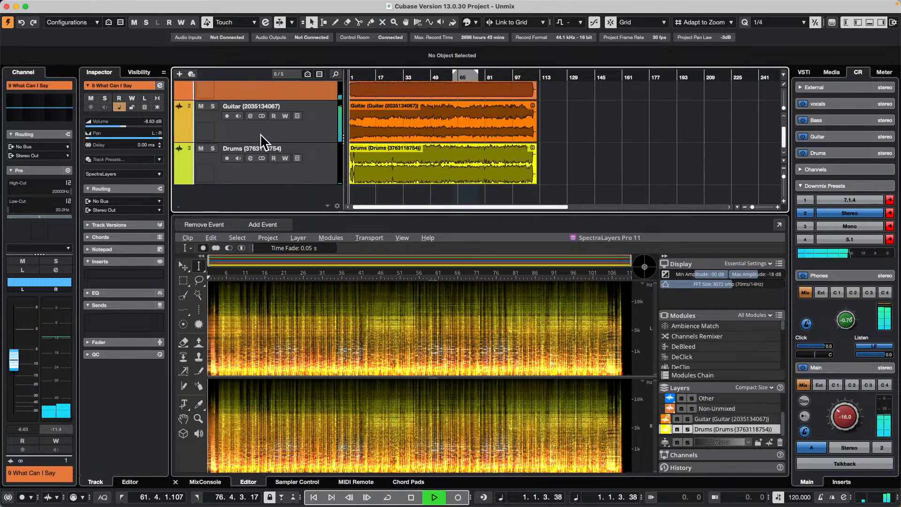
{"action": "left_click", "coordinate": [212, 149]}
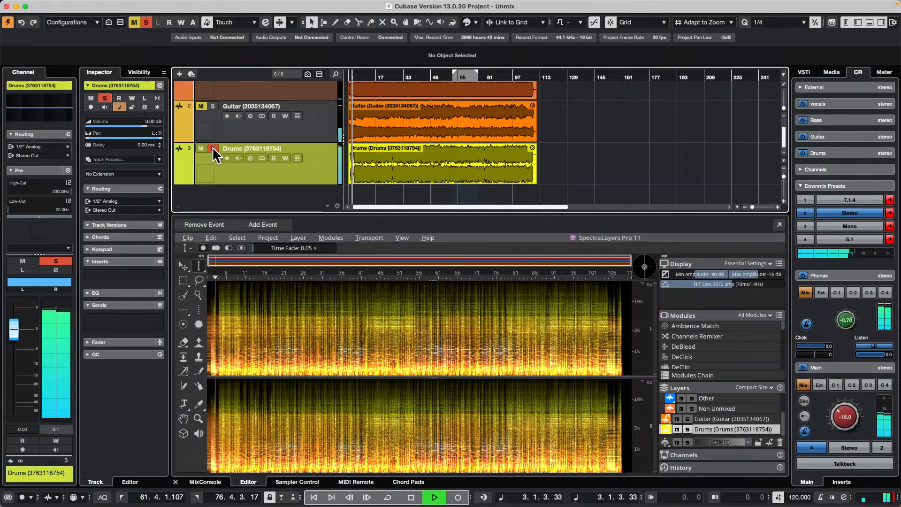
{"action": "left_click", "coordinate": [212, 147]}
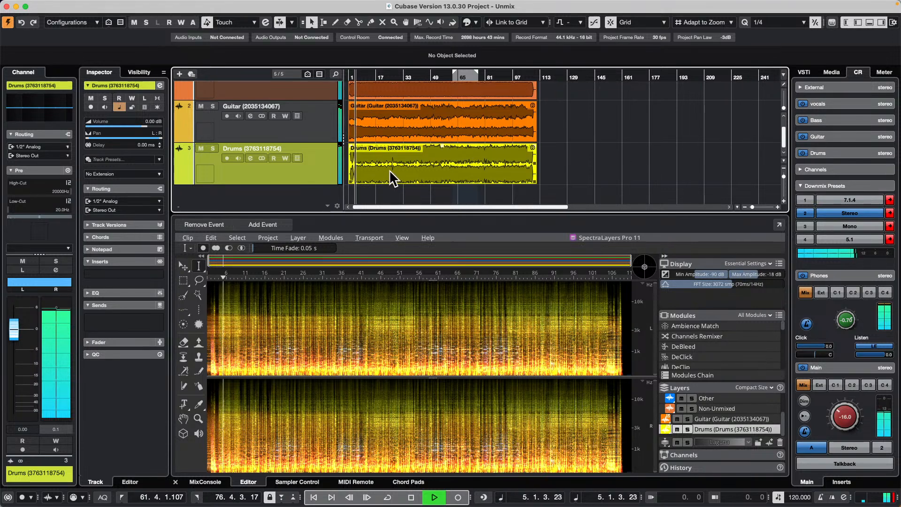
{"action": "scroll", "coordinate": [390, 169], "scroll_direction": "up", "scroll_amount": 2}
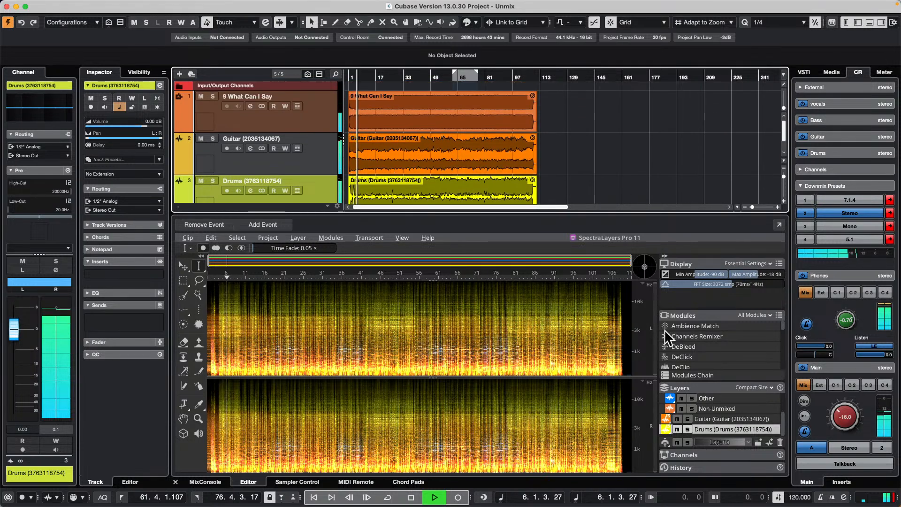
{"action": "scroll", "coordinate": [732, 413], "scroll_direction": "up", "scroll_amount": 3}
{"action": "scroll", "coordinate": [734, 412], "scroll_direction": "down", "scroll_amount": 3}
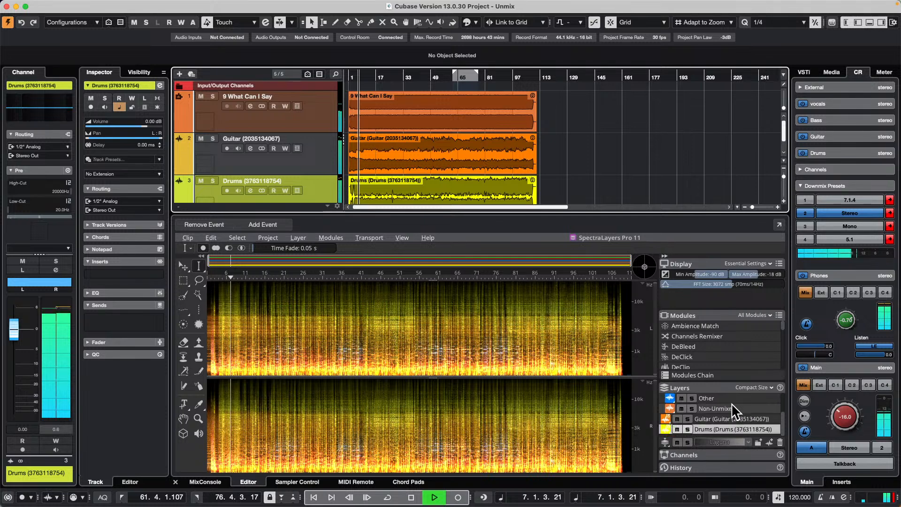
{"action": "key", "text": "space"}
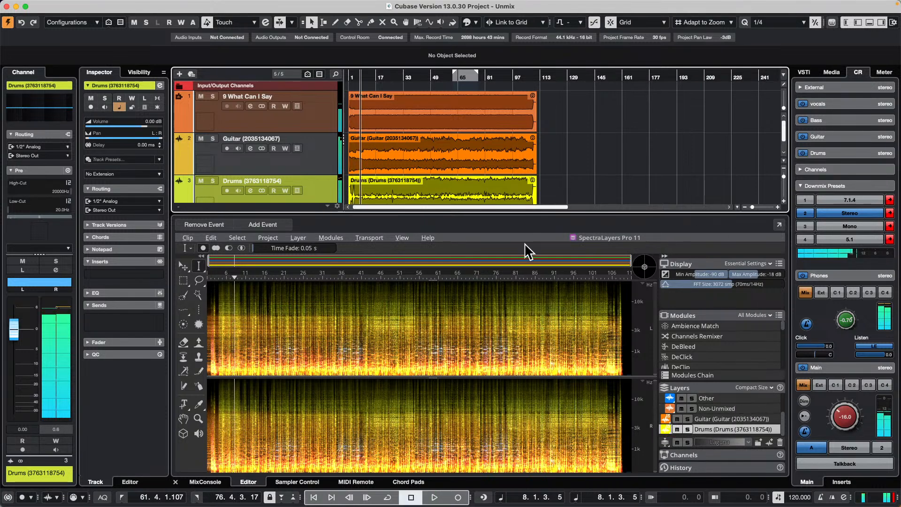
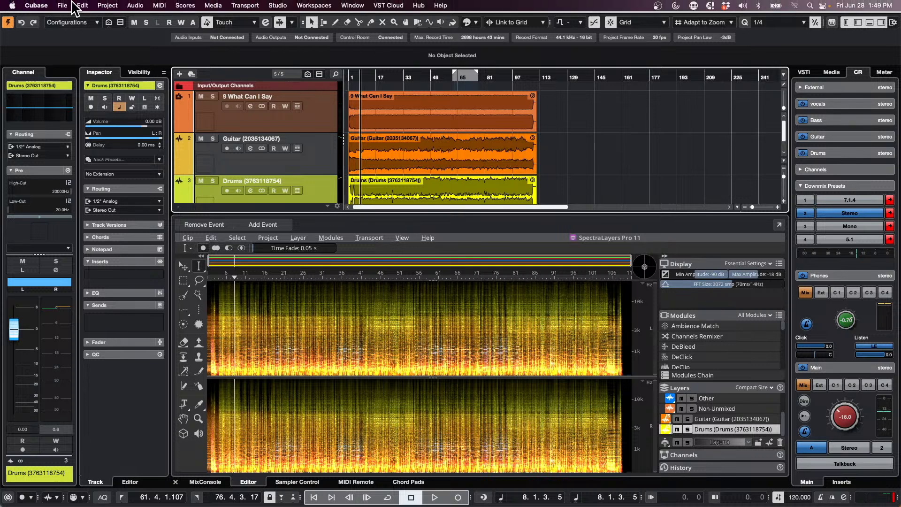
- Open the recent project A Long Long Time Ago Verve without resolving its missing audio file, and activate it
{"action": "left_click", "coordinate": [63, 5]}
{"action": "mouse_move", "coordinate": [117, 173]}
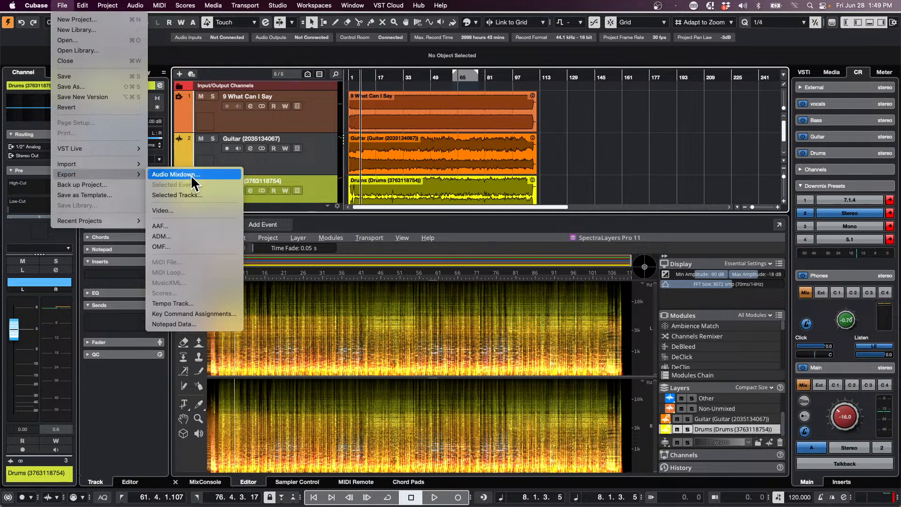
{"action": "mouse_move", "coordinate": [120, 222]}
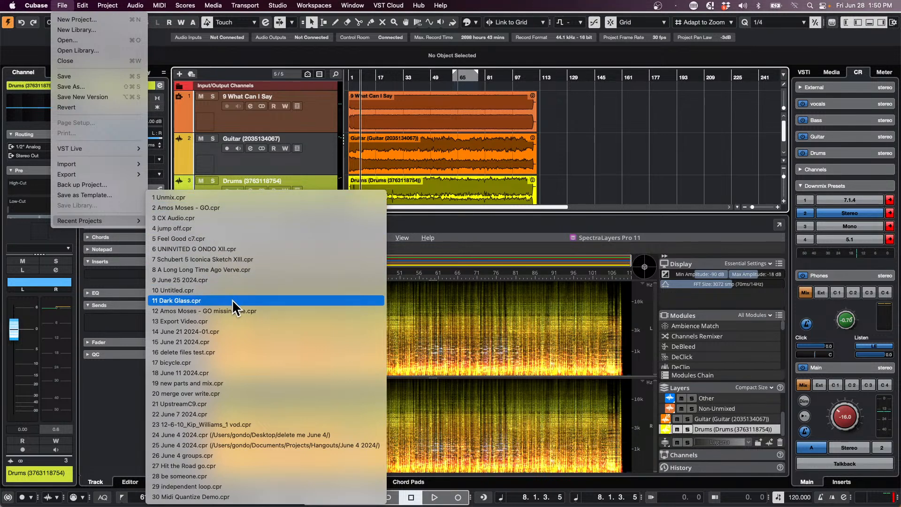
{"action": "left_click", "coordinate": [237, 270]}
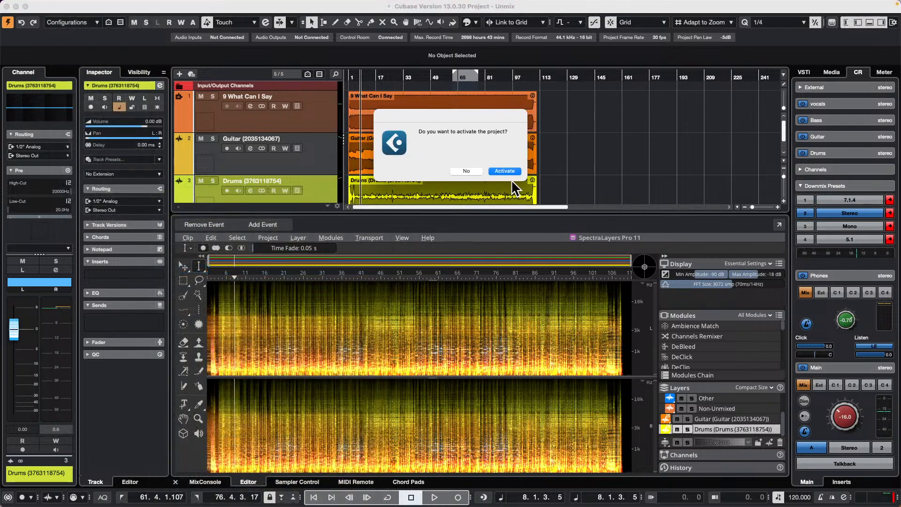
{"action": "left_click", "coordinate": [470, 171]}
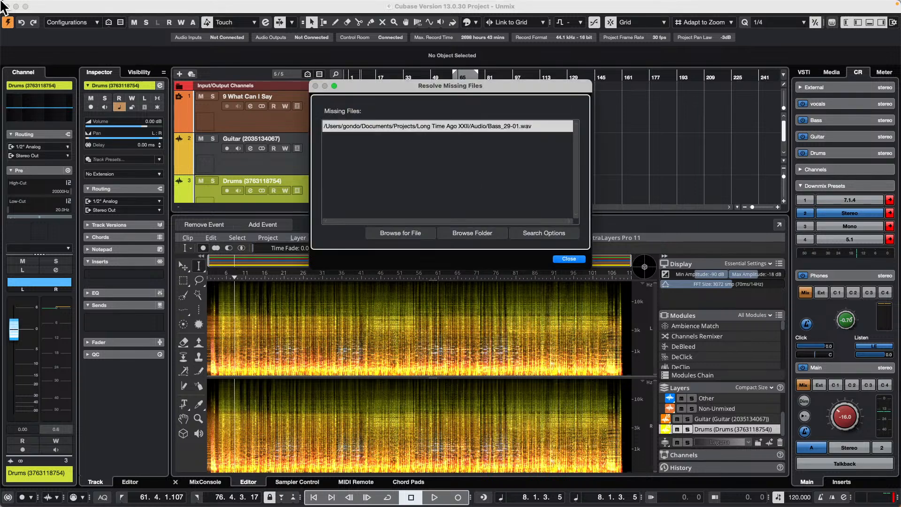
{"action": "left_click", "coordinate": [566, 258]}
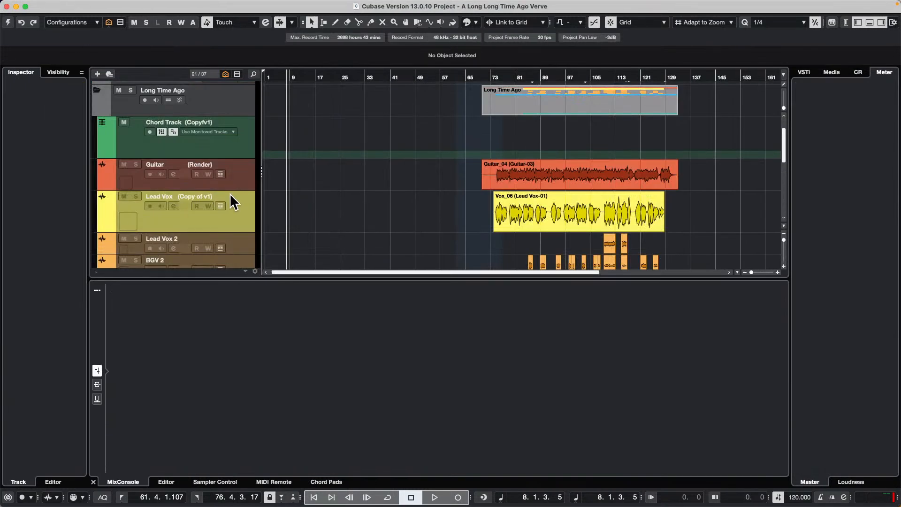
{"action": "left_click", "coordinate": [8, 23]}
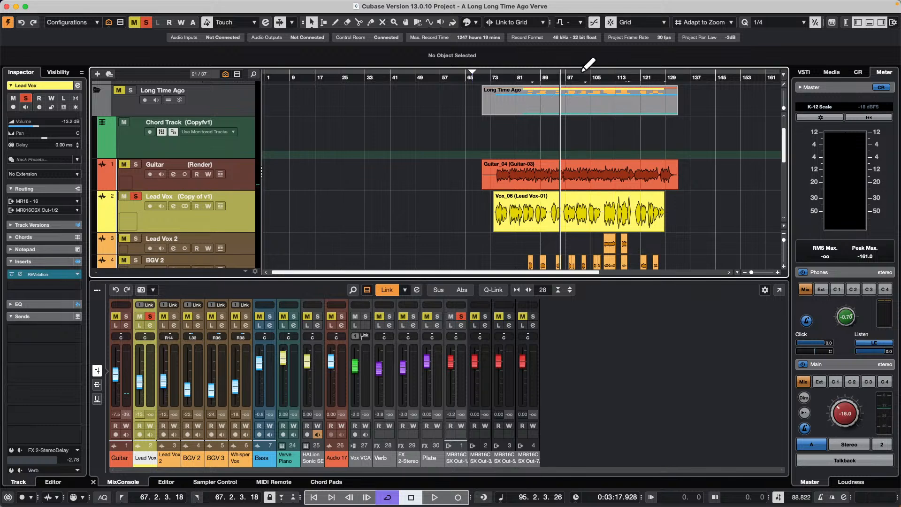
- Select the Vox_06 event on the Lead Vox track and play a short passage from bar 95
{"action": "left_click", "coordinate": [556, 207]}
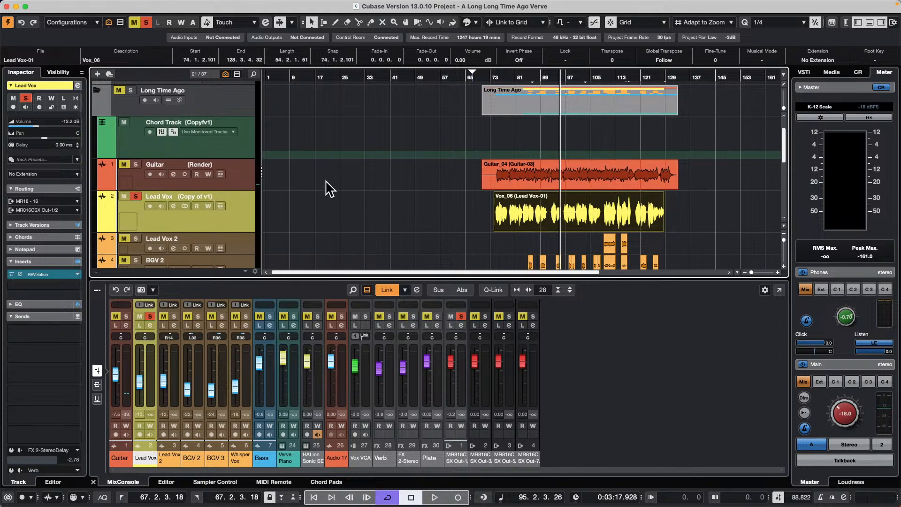
{"action": "key", "text": "space"}
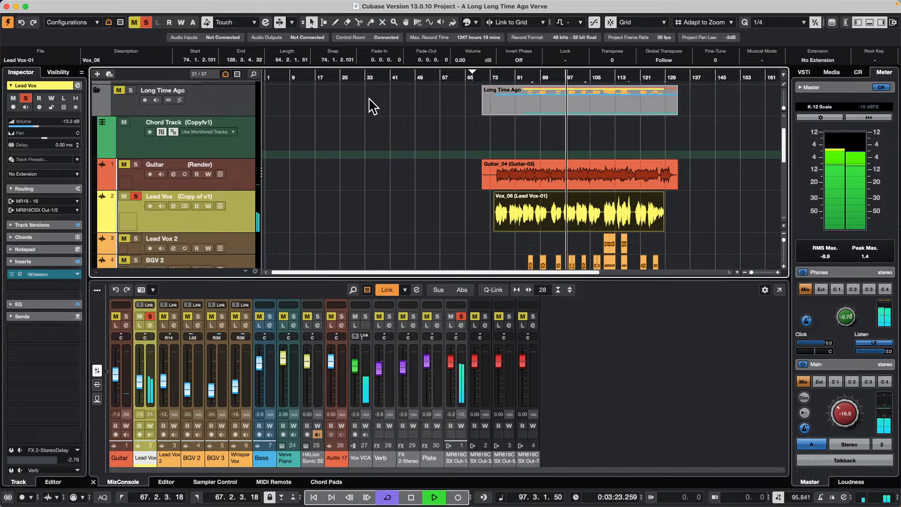
{"action": "key", "text": "space"}
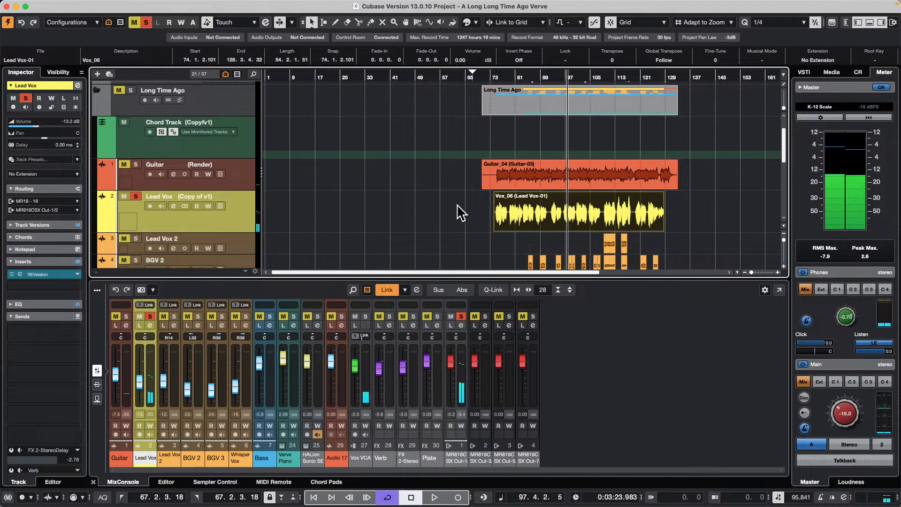
- Switch off the REVelation insert on the Lead Vox track
{"action": "scroll", "coordinate": [461, 213], "scroll_direction": "down", "scroll_amount": 1}
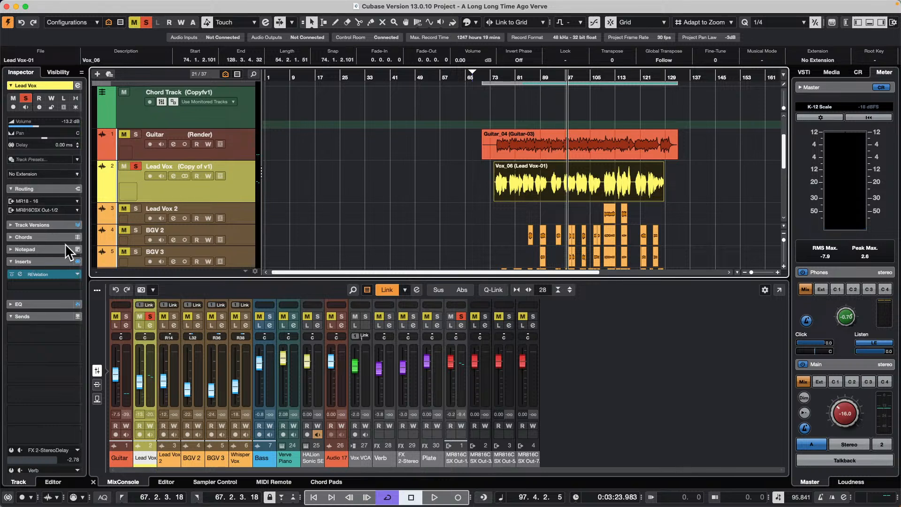
{"action": "left_click", "coordinate": [49, 284]}
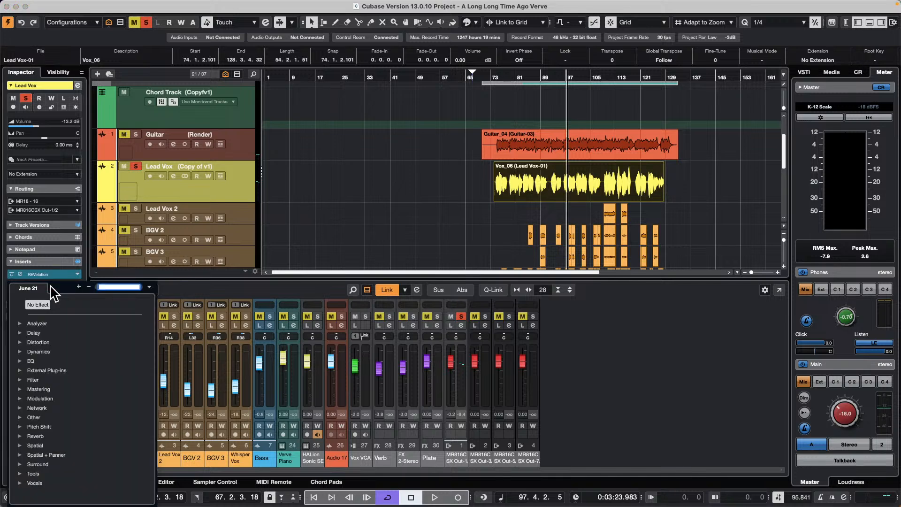
{"action": "left_click", "coordinate": [9, 276]}
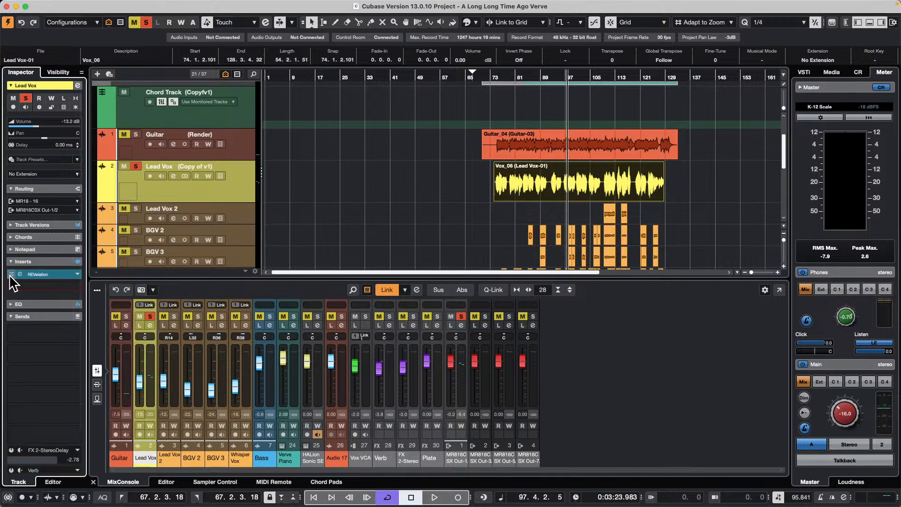
{"action": "left_click", "coordinate": [60, 290]}
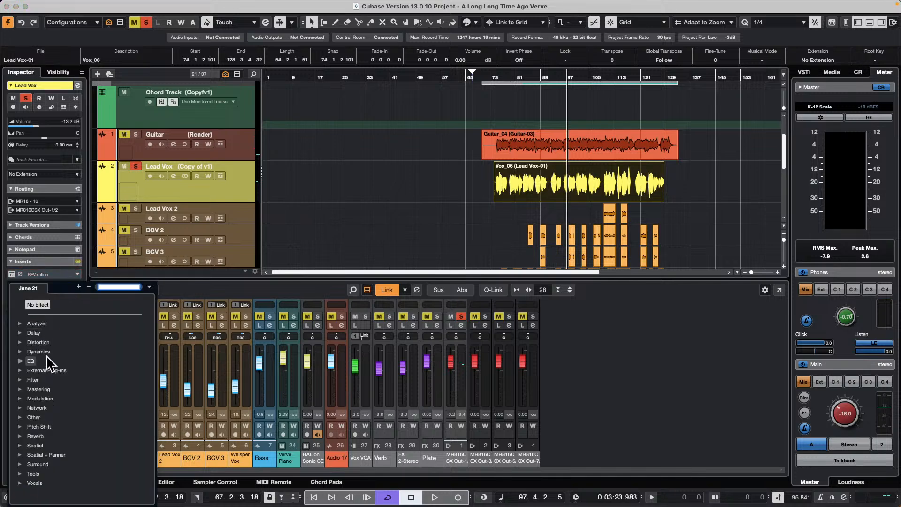
{"action": "left_click", "coordinate": [505, 77]}
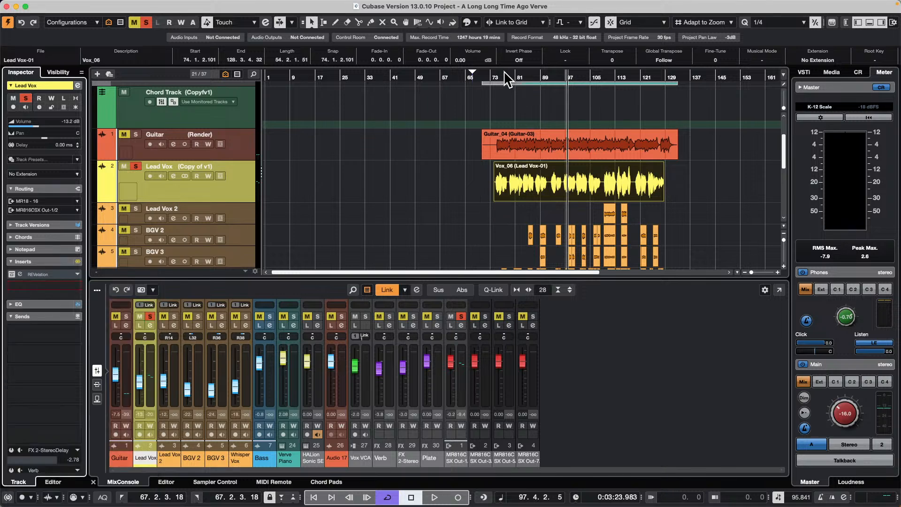
- Play the dry Lead Vox from about bar 77 and raise the Control Room main level to -2.72
{"action": "left_click", "coordinate": [505, 77]}
{"action": "key", "text": "space"}
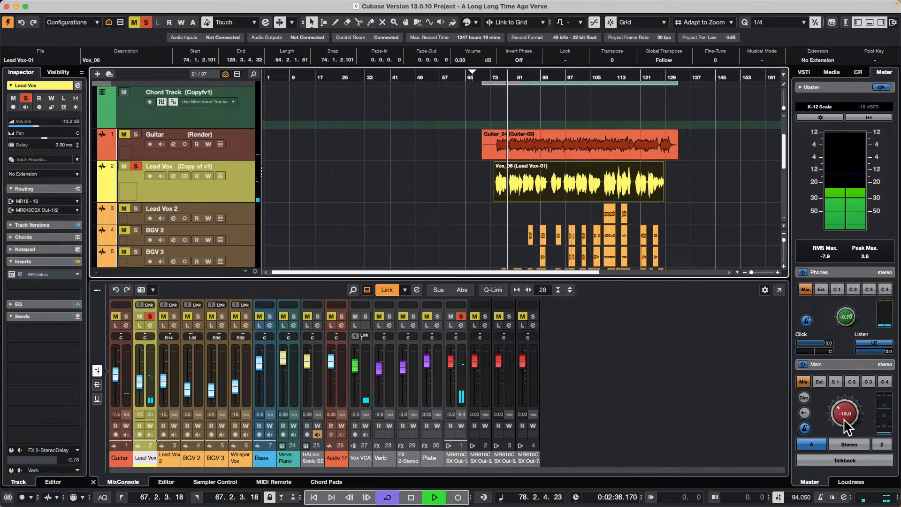
{"action": "left_click_drag", "start_coordinate": [844, 416], "coordinate": [845, 400]}
{"action": "left_click_drag", "start_coordinate": [846, 396], "coordinate": [847, 388]}
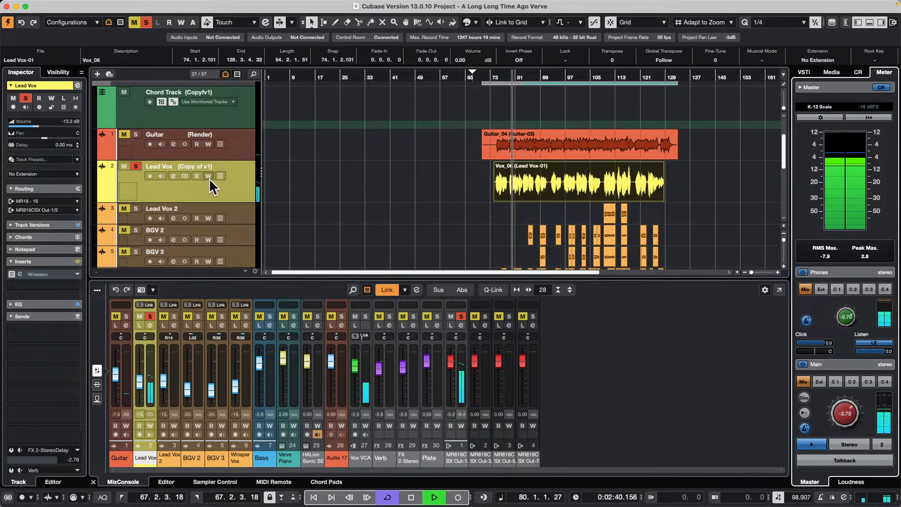
{"action": "key", "text": "space"}
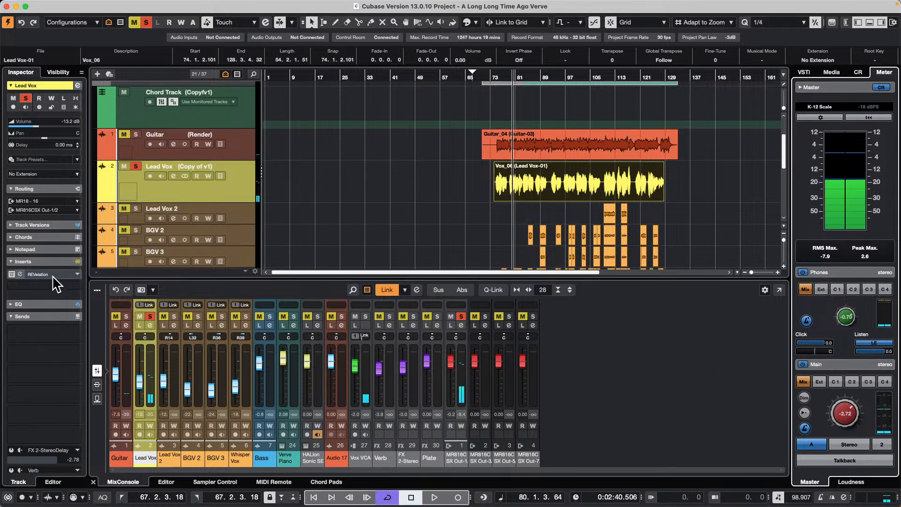
- Add StereoDelay as the second insert on Lead Vox and place its window over the start of the arrangement
{"action": "left_click", "coordinate": [72, 285]}
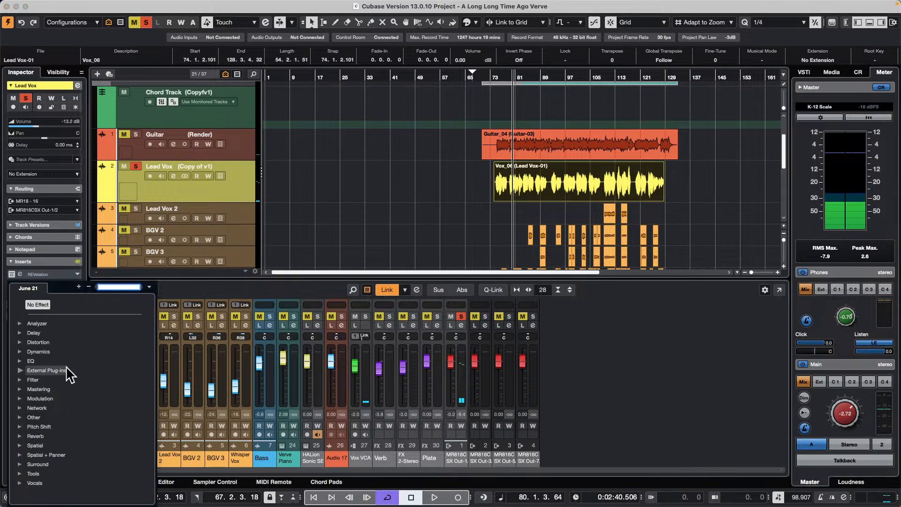
{"action": "left_click", "coordinate": [19, 334]}
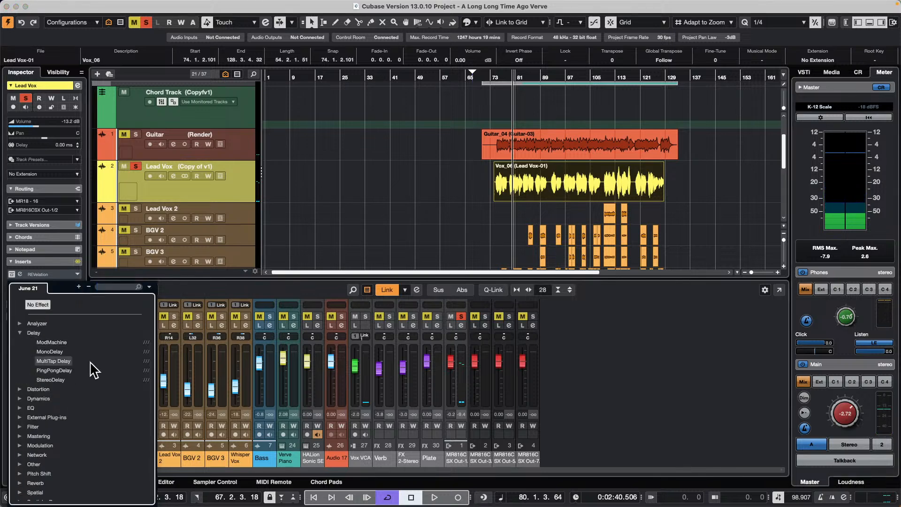
{"action": "left_click", "coordinate": [61, 376]}
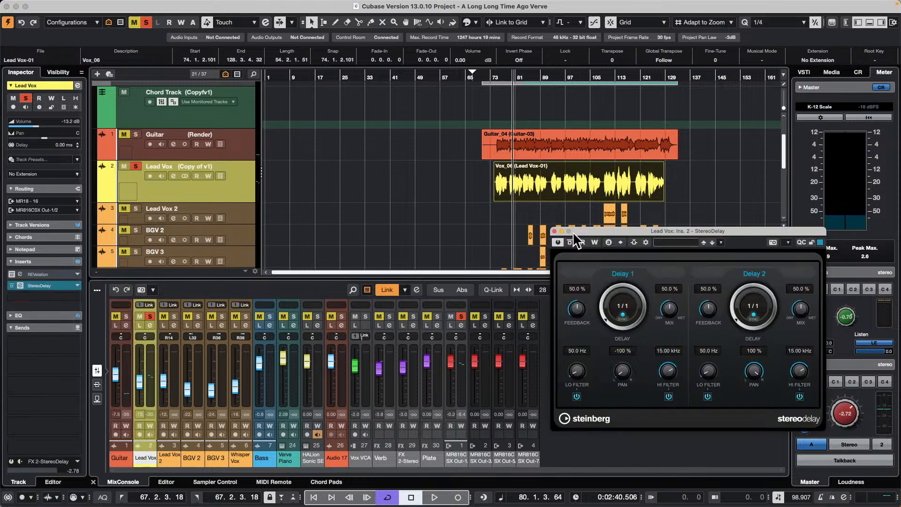
{"action": "left_click_drag", "start_coordinate": [670, 230], "coordinate": [349, 96]}
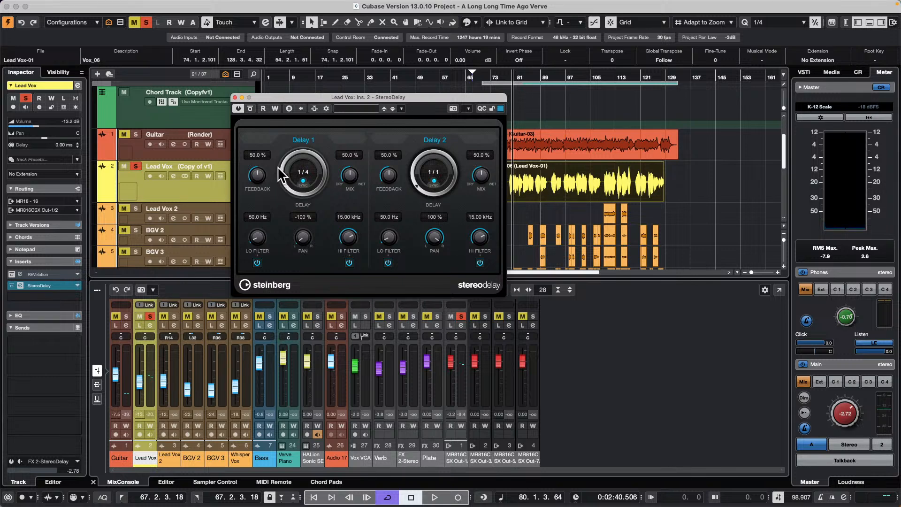
- Turn off tempo sync for Delay 1 in StereoDelay and set its delay time to 525 ms
{"action": "left_click_drag", "start_coordinate": [278, 156], "coordinate": [305, 167]}
{"action": "left_click", "coordinate": [303, 181]}
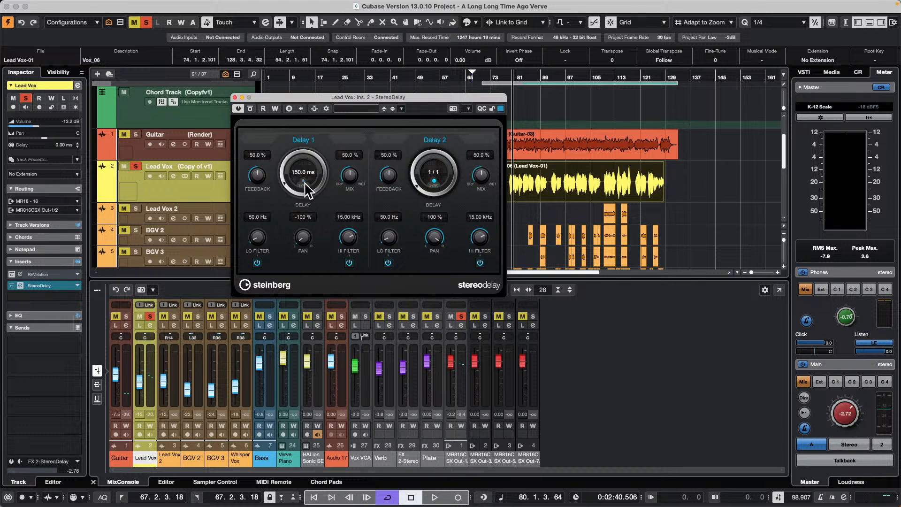
{"action": "left_click", "coordinate": [302, 181]}
{"action": "left_click", "coordinate": [303, 181]}
{"action": "double_click", "coordinate": [298, 173]}
{"action": "type", "text": "525"}
{"action": "key", "text": "Return"}
- Keep Delay 2 in StereoDelay synced to tempo and set its delay to 1/16
{"action": "left_click", "coordinate": [436, 181]}
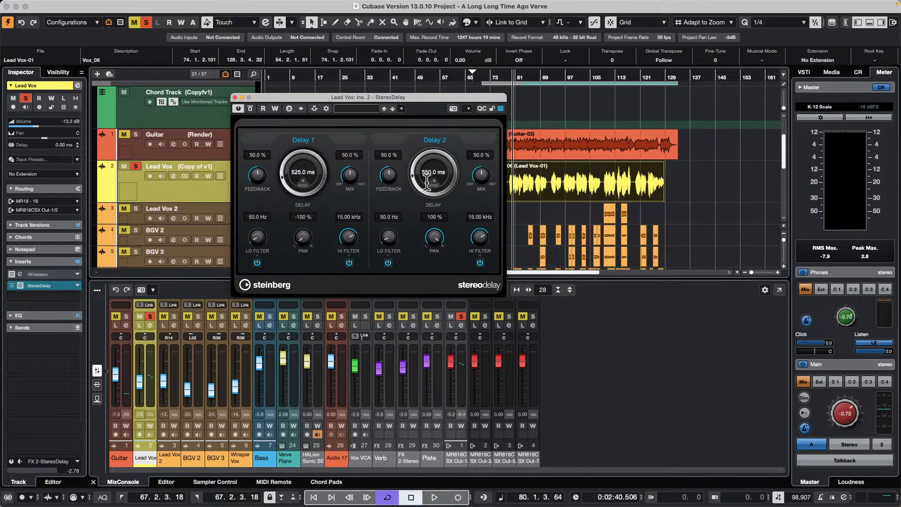
{"action": "left_click", "coordinate": [436, 182]}
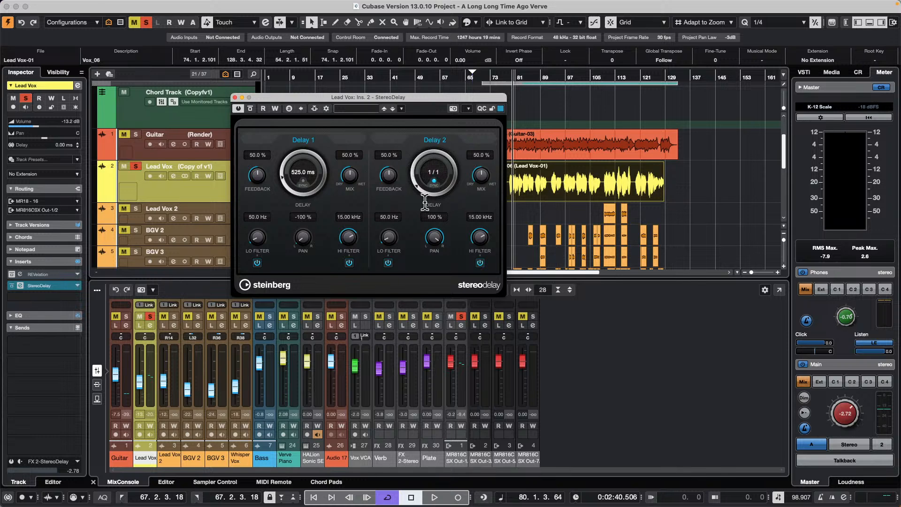
{"action": "scroll", "coordinate": [412, 180], "scroll_direction": "down", "scroll_amount": 1}
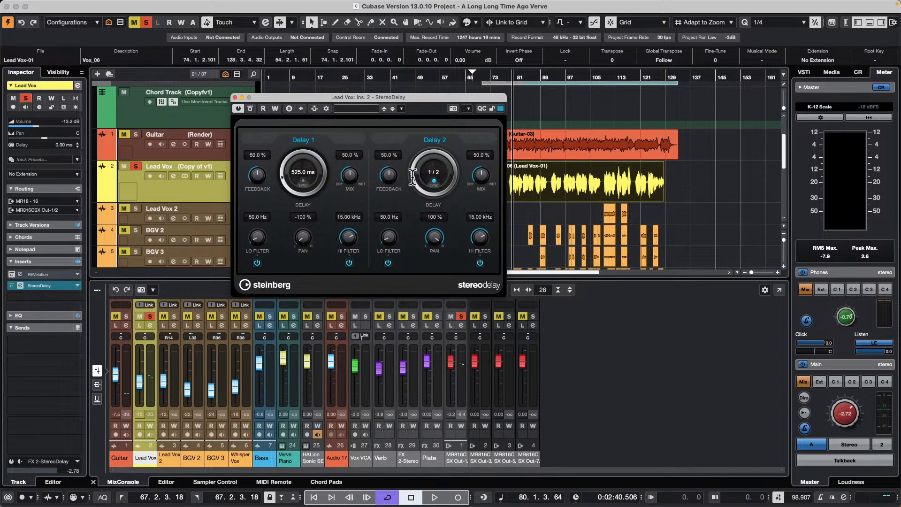
{"action": "scroll", "coordinate": [431, 180], "scroll_direction": "down", "scroll_amount": 3}
{"action": "left_click", "coordinate": [433, 181]}
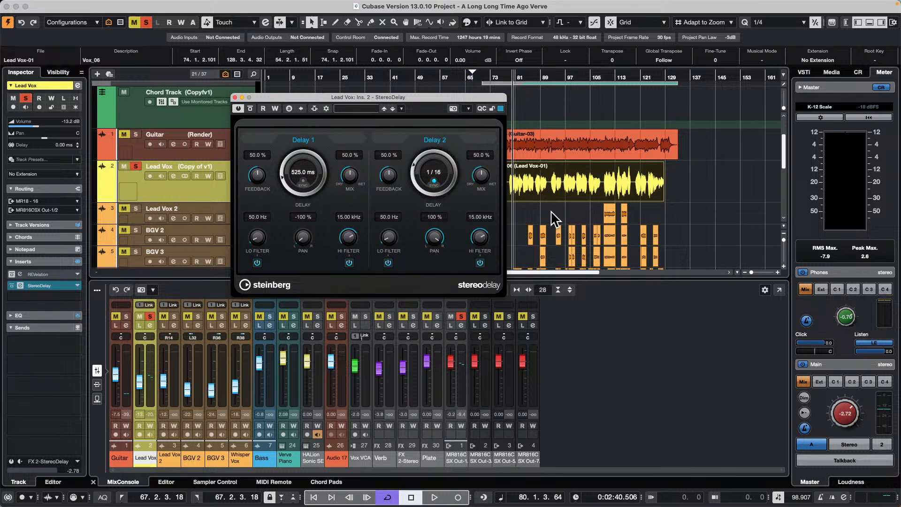
{"action": "left_click", "coordinate": [62, 5]}
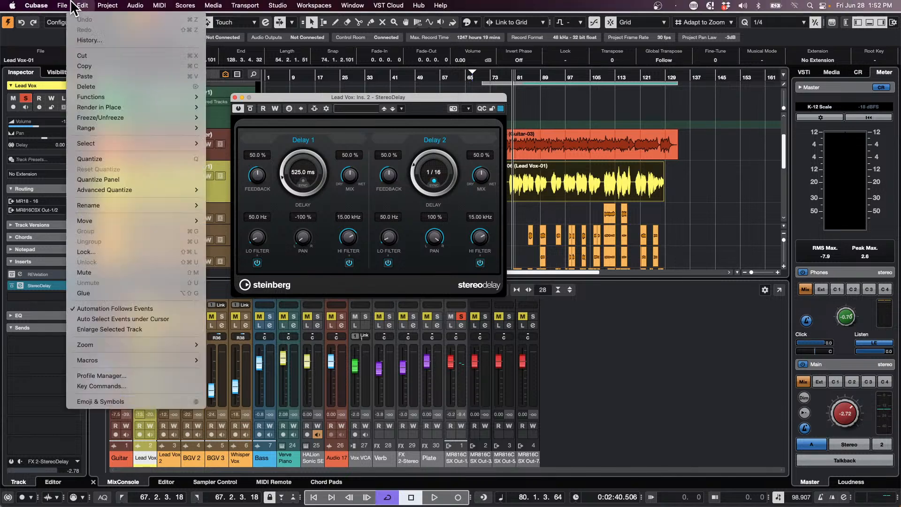
{"action": "left_click", "coordinate": [709, 225]}
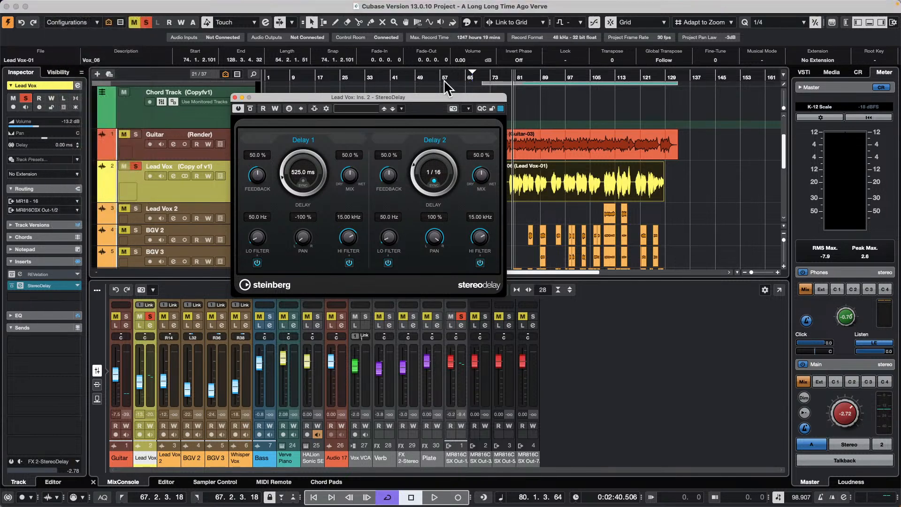
{"action": "left_click_drag", "start_coordinate": [439, 99], "coordinate": [627, 146]}
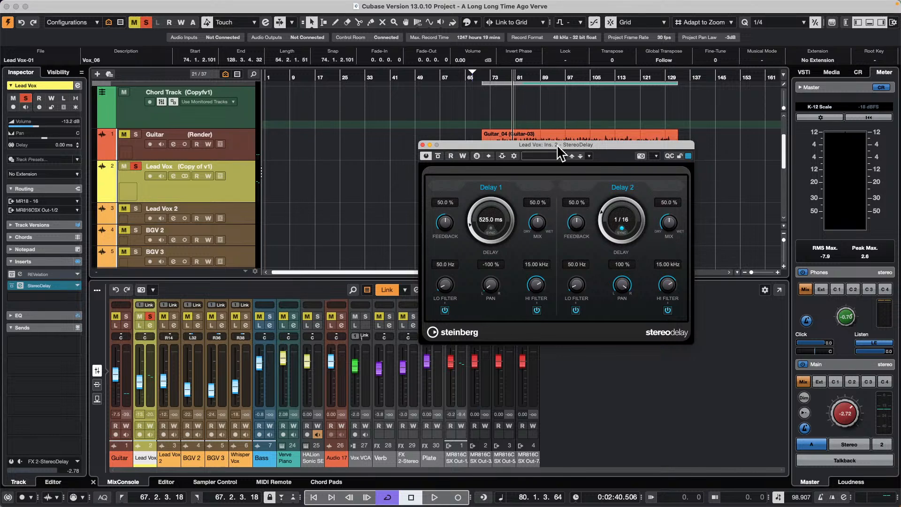
{"action": "left_click_drag", "start_coordinate": [556, 145], "coordinate": [343, 95]}
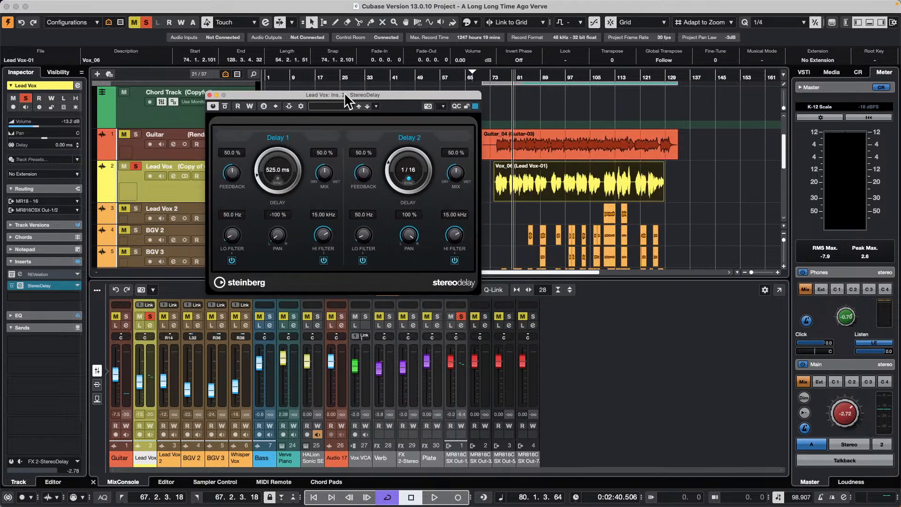
- Turn on tempo sync for Delay 1 in StereoDelay and set its delay to 1/16
{"action": "left_click", "coordinate": [277, 178]}
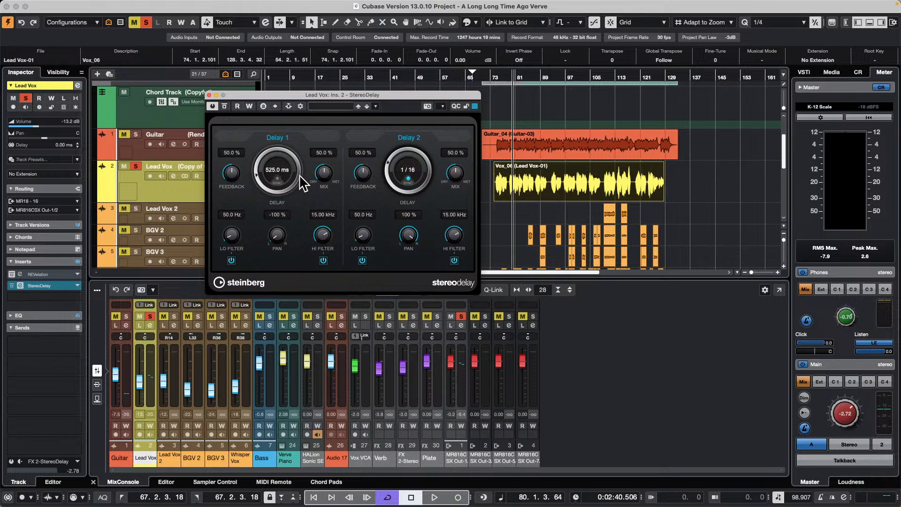
{"action": "left_click", "coordinate": [277, 178]}
{"action": "left_click", "coordinate": [276, 178]}
{"action": "left_click", "coordinate": [277, 178]}
{"action": "left_click", "coordinate": [277, 177]}
{"action": "left_click_drag", "start_coordinate": [254, 171], "coordinate": [258, 199]}
{"action": "left_click", "coordinate": [276, 177]}
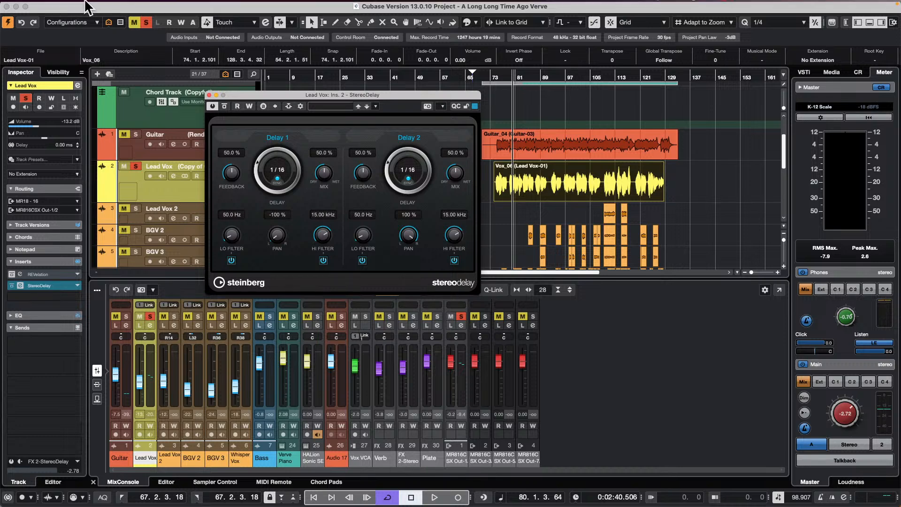
- Switch to the recent project Amos Moses - GO.cpr and close the StereoDelay window covering its tracks
{"action": "left_click", "coordinate": [62, 5]}
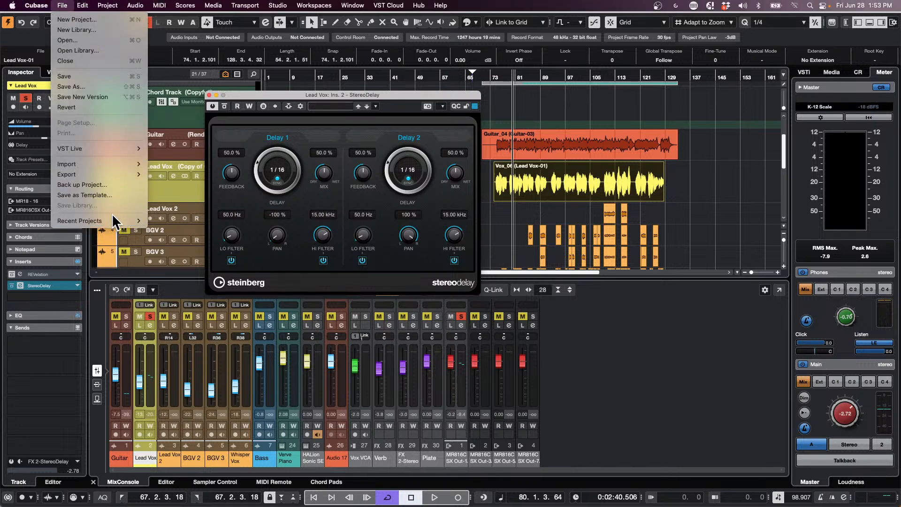
{"action": "mouse_move", "coordinate": [114, 220]}
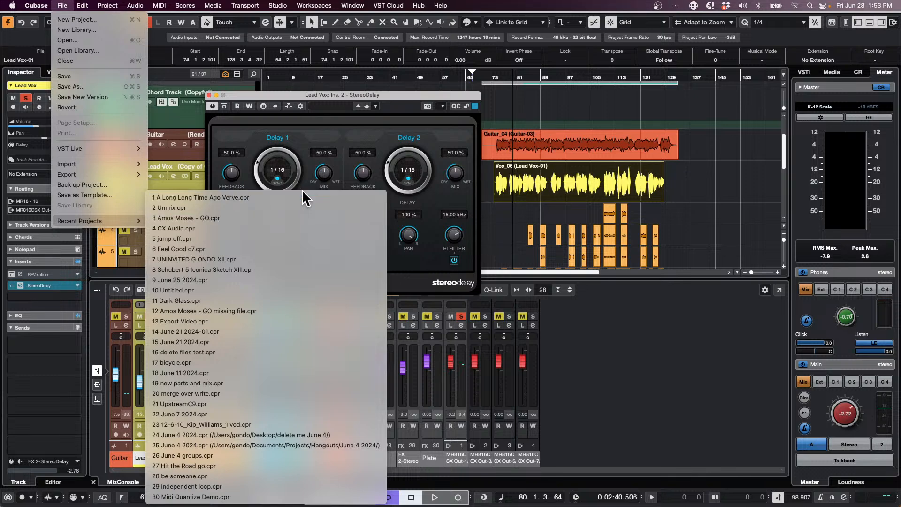
{"action": "left_click", "coordinate": [294, 219]}
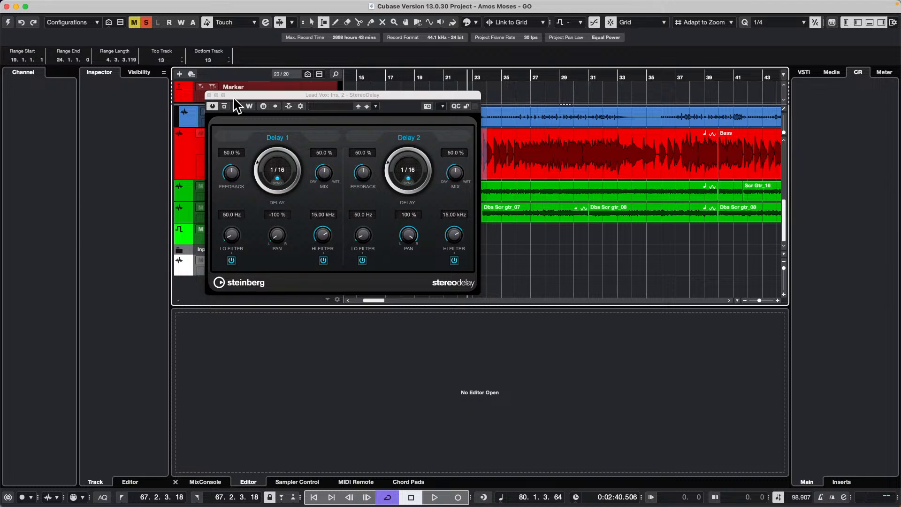
{"action": "left_click_drag", "start_coordinate": [233, 97], "coordinate": [534, 210]}
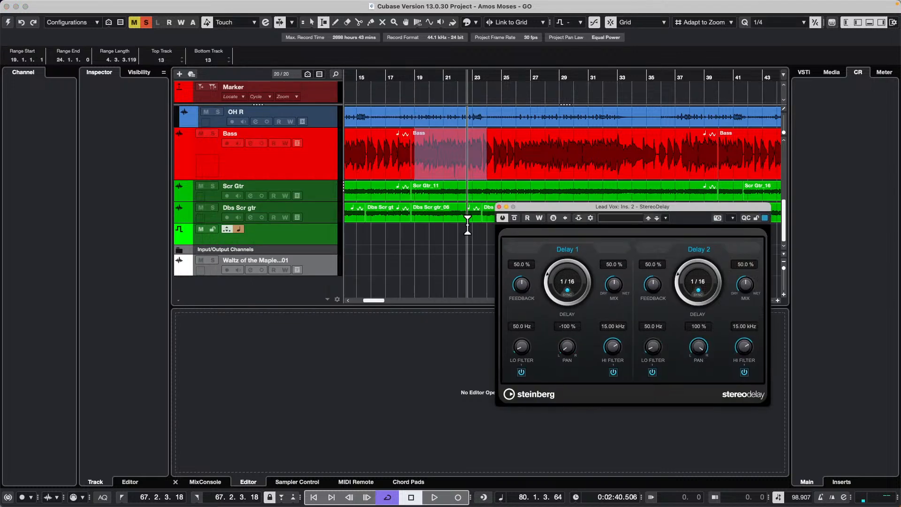
{"action": "left_click", "coordinate": [501, 210]}
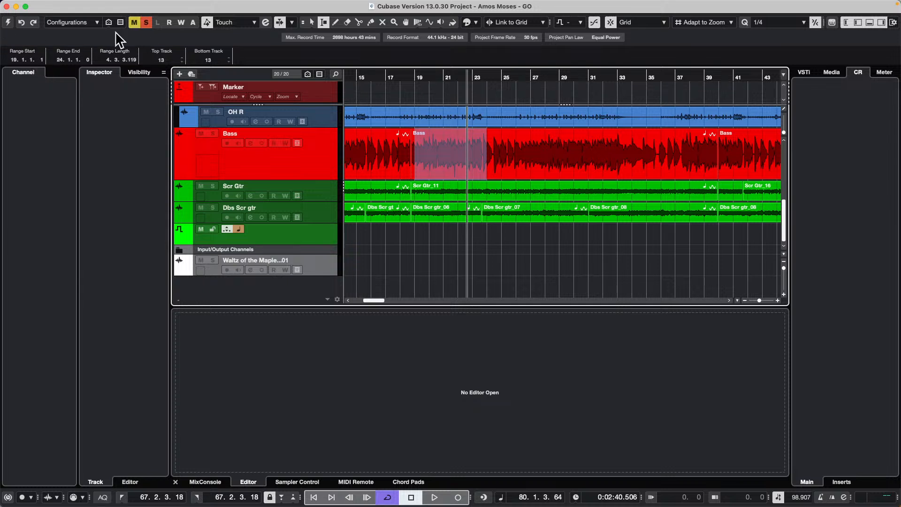
- Make Amos Moses - GO the active project
{"action": "mouse_move", "coordinate": [31, 6]}
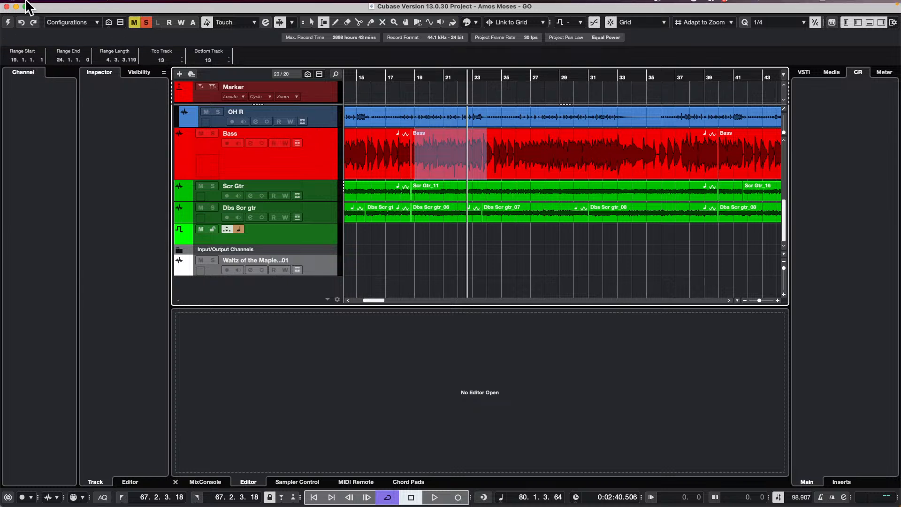
{"action": "left_click", "coordinate": [66, 5]}
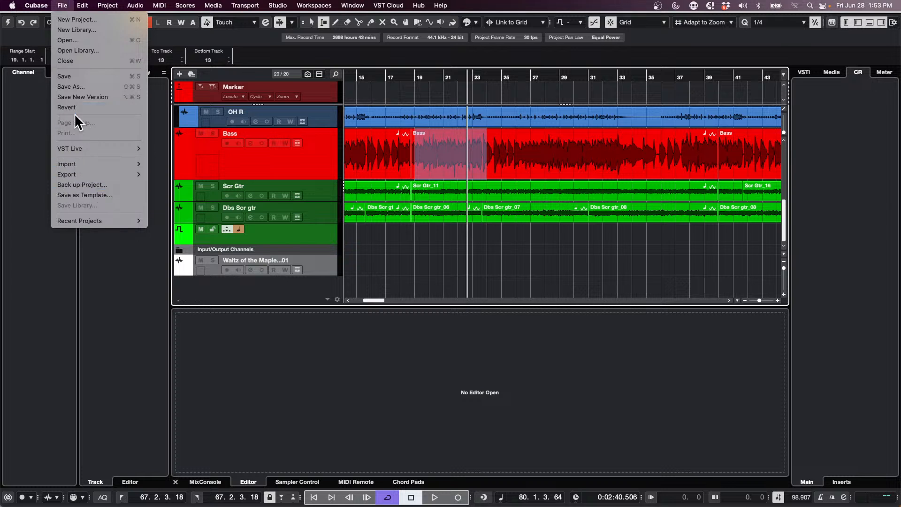
{"action": "left_click", "coordinate": [9, 25]}
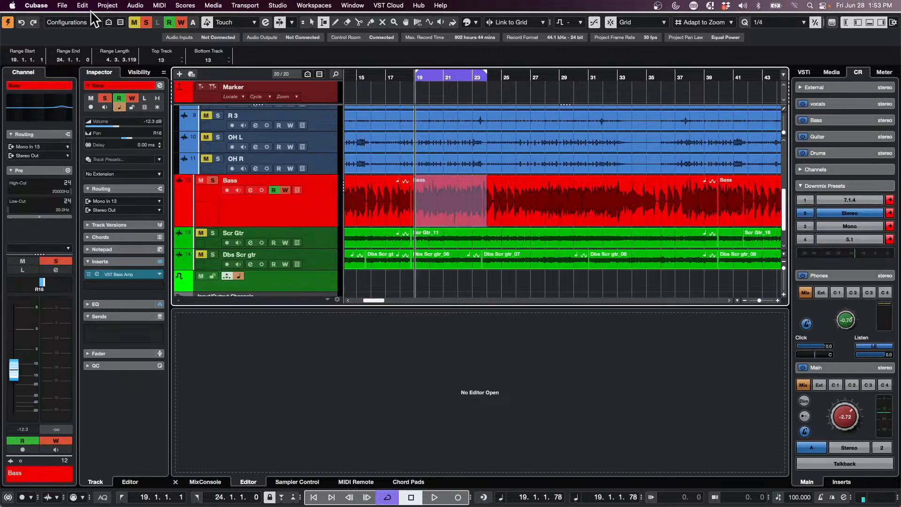
{"action": "left_click", "coordinate": [82, 5]}
{"action": "mouse_move", "coordinate": [153, 206]}
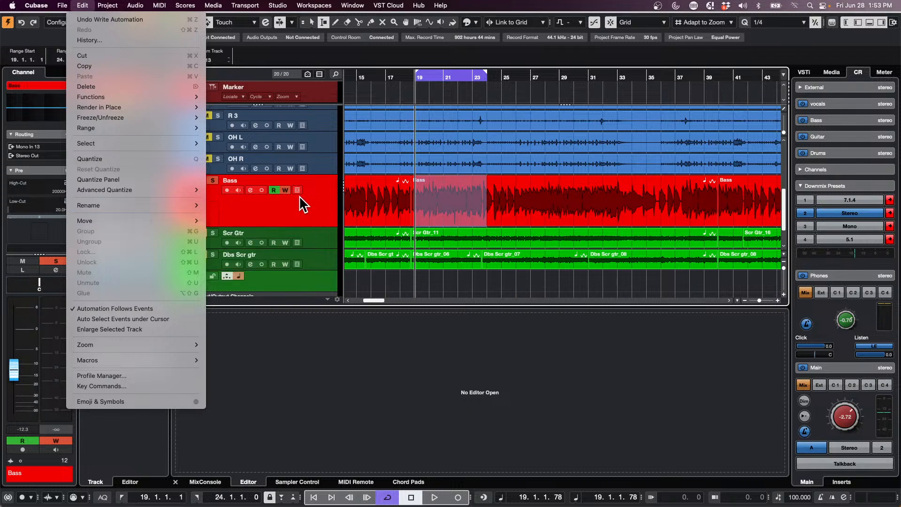
{"action": "left_click", "coordinate": [312, 204]}
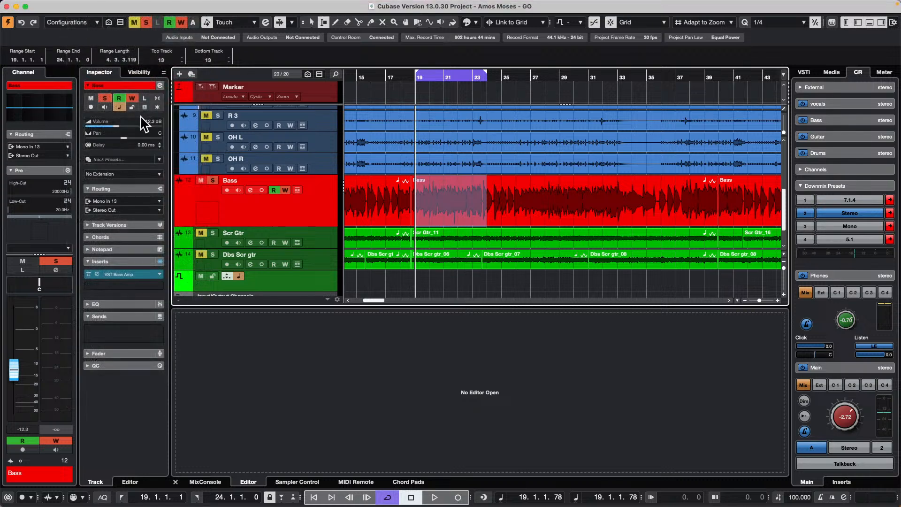
- Revert Amos Moses - GO to its last saved version, skipping the missing files and deleting the newly created ones
{"action": "mouse_move", "coordinate": [61, 5]}
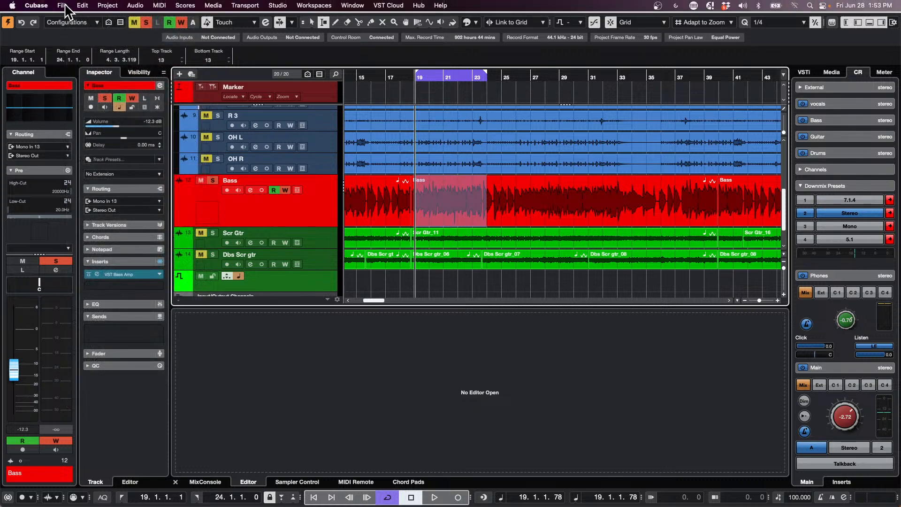
{"action": "left_click", "coordinate": [63, 5]}
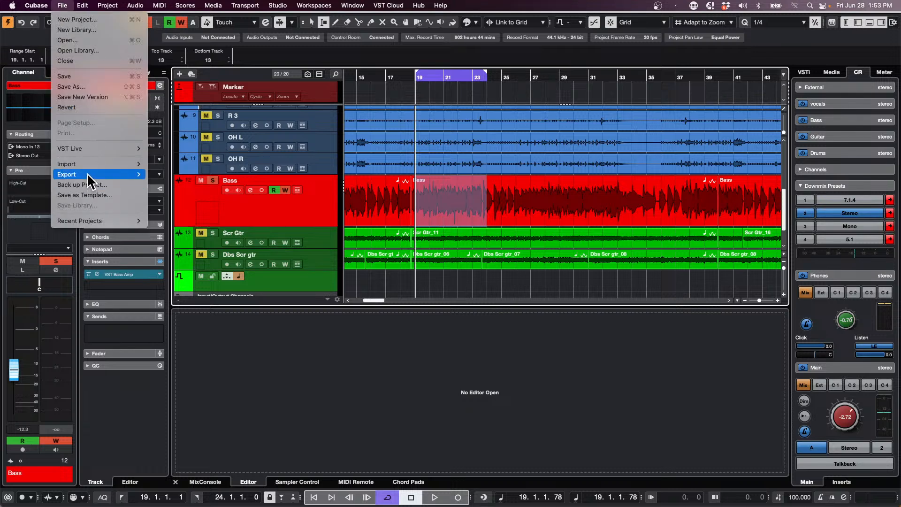
{"action": "left_click", "coordinate": [86, 107]}
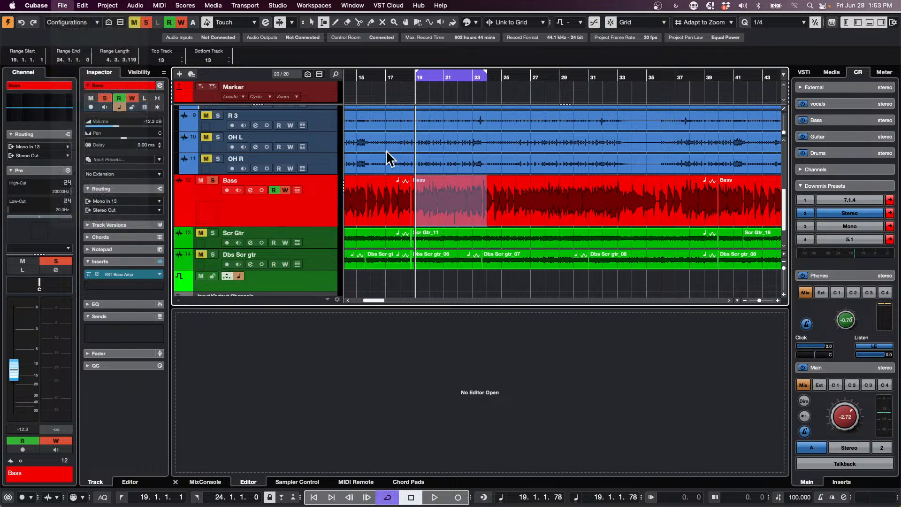
{"action": "left_click", "coordinate": [516, 169]}
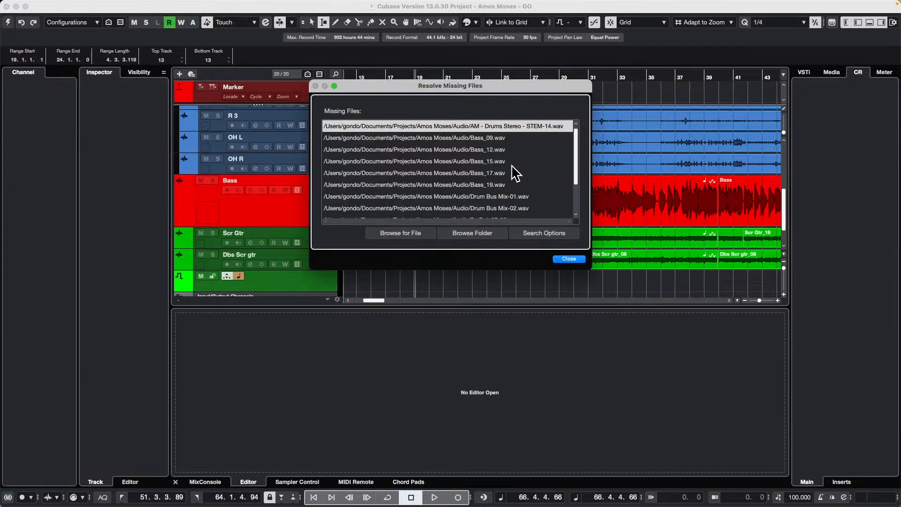
{"action": "left_click", "coordinate": [579, 258]}
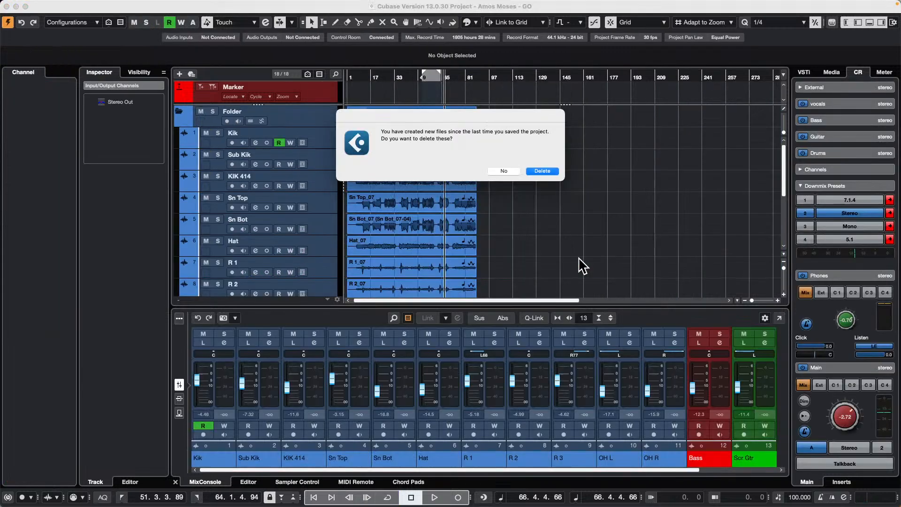
{"action": "left_click", "coordinate": [541, 171]}
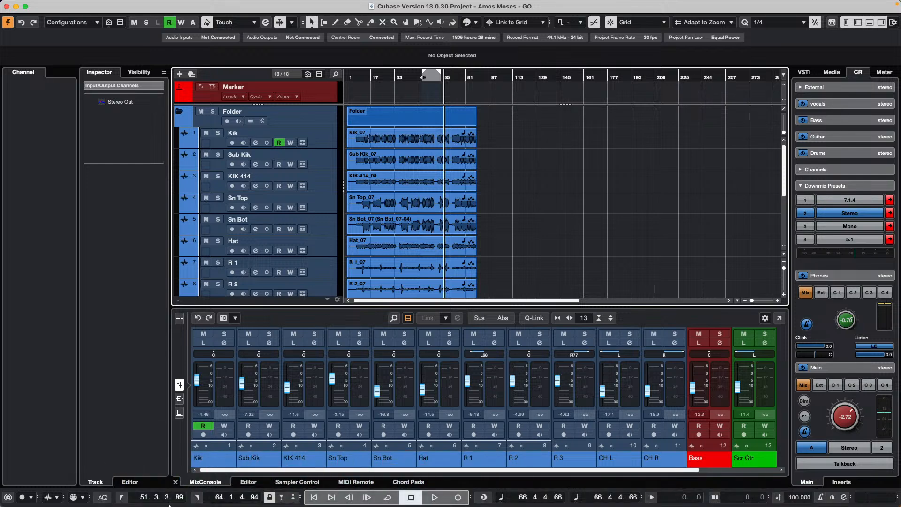
- Switch to Safari and calculate 100/60000 with a web search
{"action": "mouse_move", "coordinate": [207, 505]}
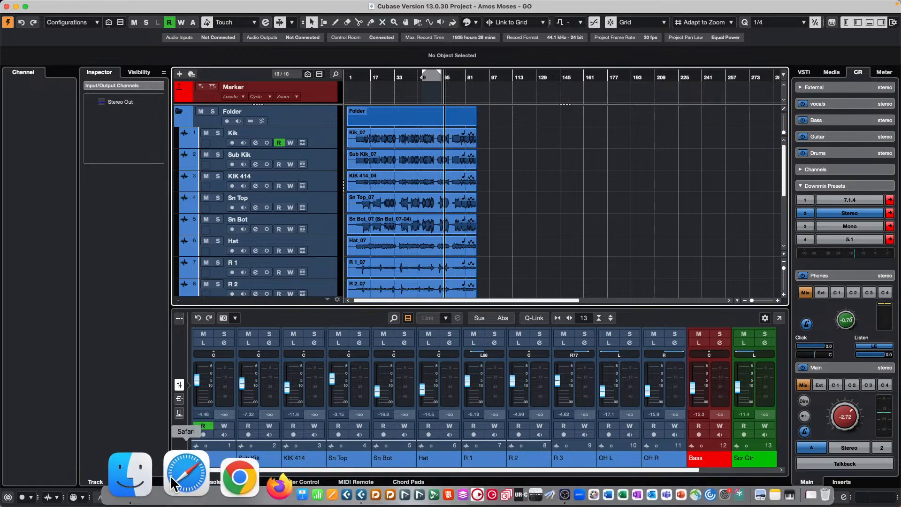
{"action": "left_click", "coordinate": [172, 478]}
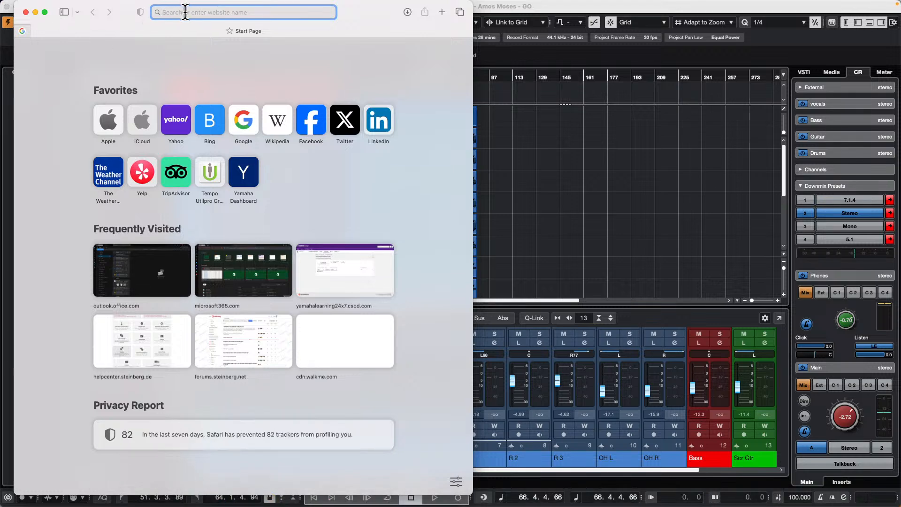
{"action": "type", "text": "100"}
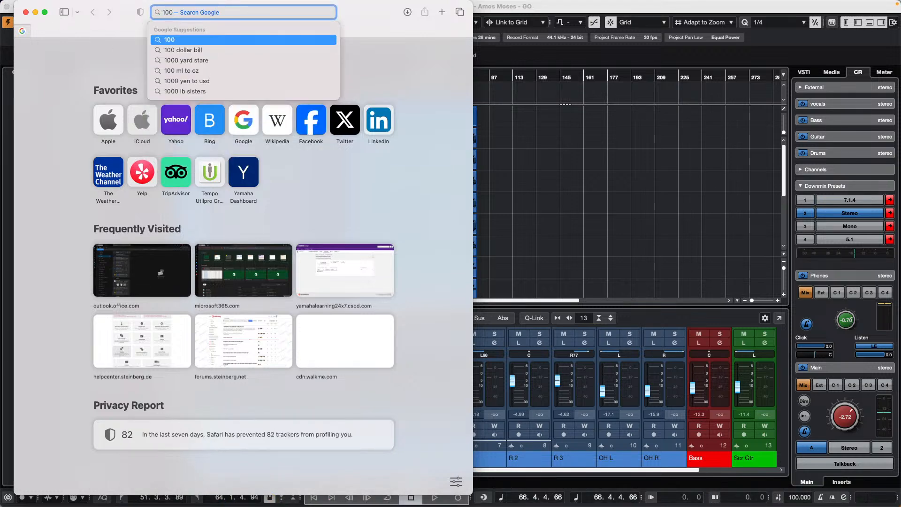
{"action": "type", "text": "/6000"}
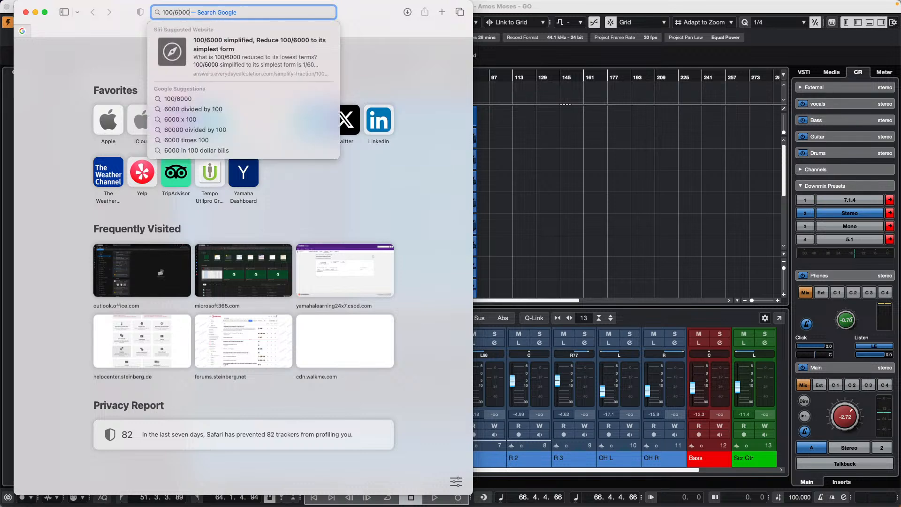
{"action": "type", "text": "0"}
{"action": "key", "text": "Return"}
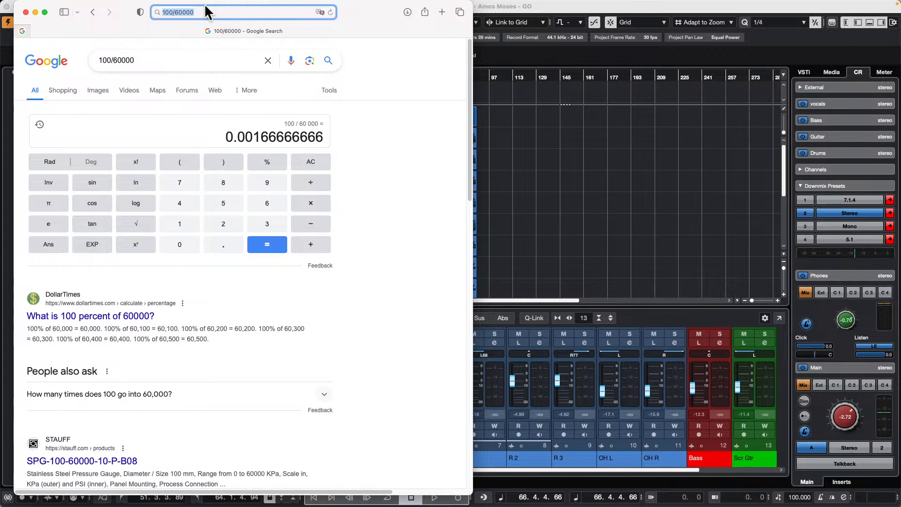
- Calculate 60000/100 with a web search to get the quarter-note delay at 100 BPM, and close the browser window
{"action": "mouse_move", "coordinate": [211, 4]}
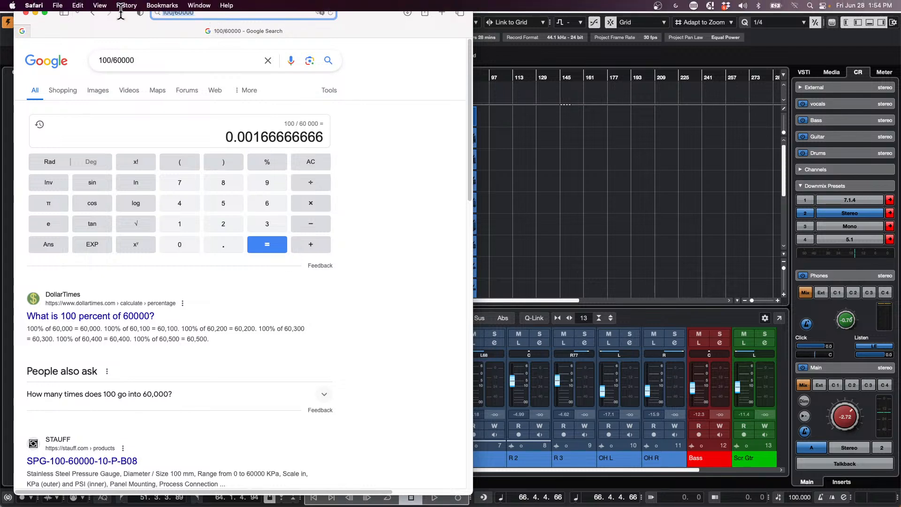
{"action": "type", "text": "6000"}
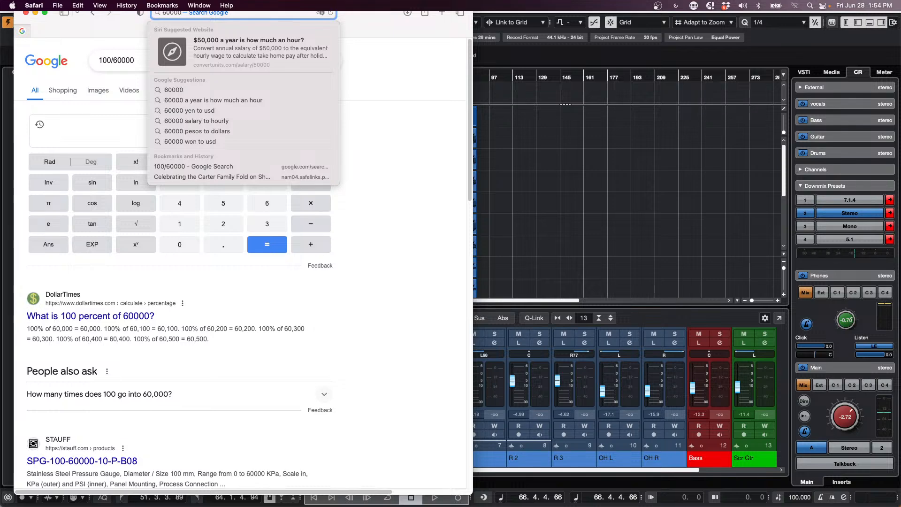
{"action": "type", "text": "/100"}
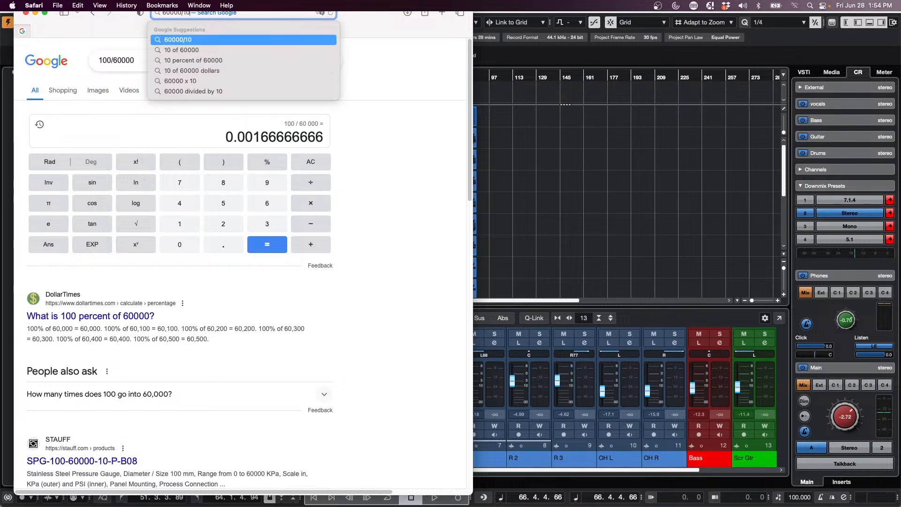
{"action": "key", "text": "Return"}
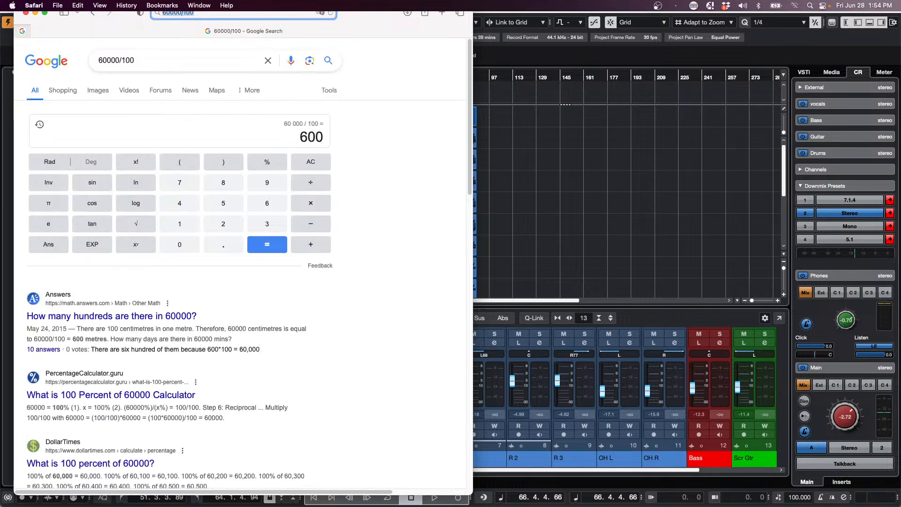
{"action": "left_click", "coordinate": [27, 10]}
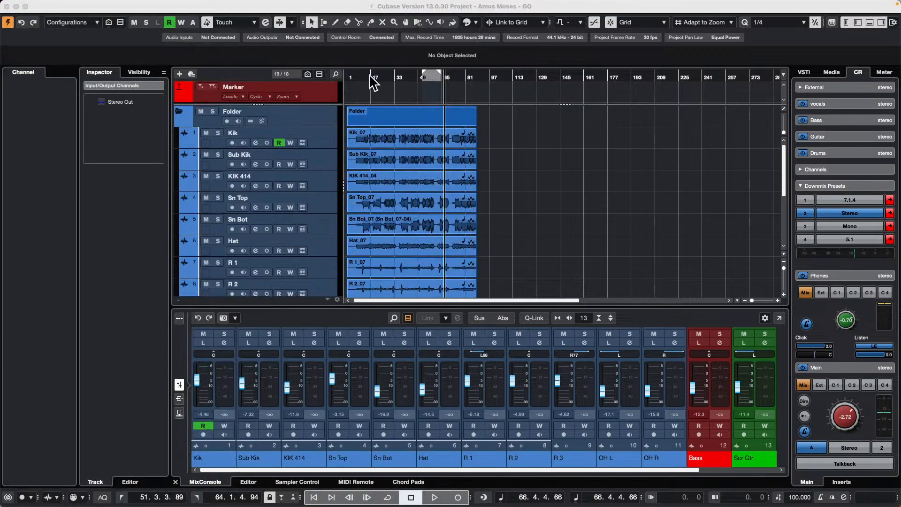
- Solo the Scr Gtr track and pan it to R7
{"action": "scroll", "coordinate": [424, 176], "scroll_direction": "down", "scroll_amount": 6}
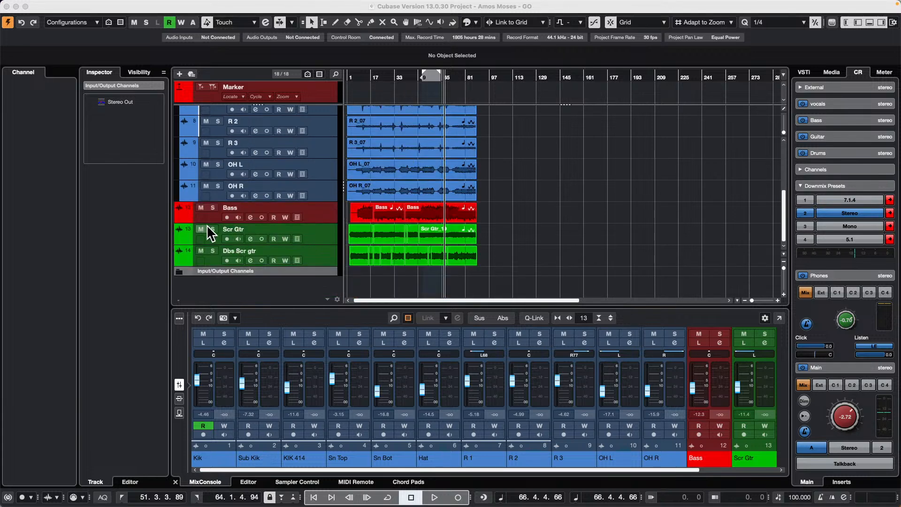
{"action": "right_click", "coordinate": [318, 234]}
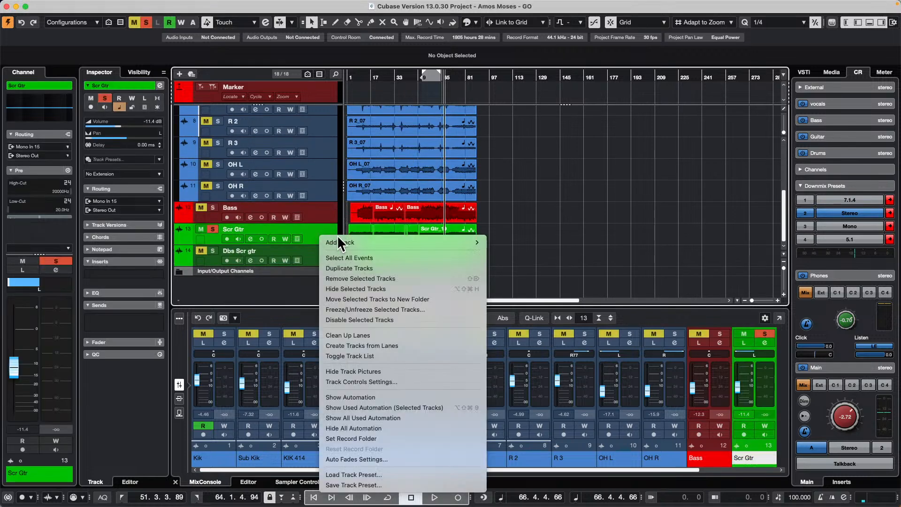
{"action": "mouse_move", "coordinate": [373, 240]}
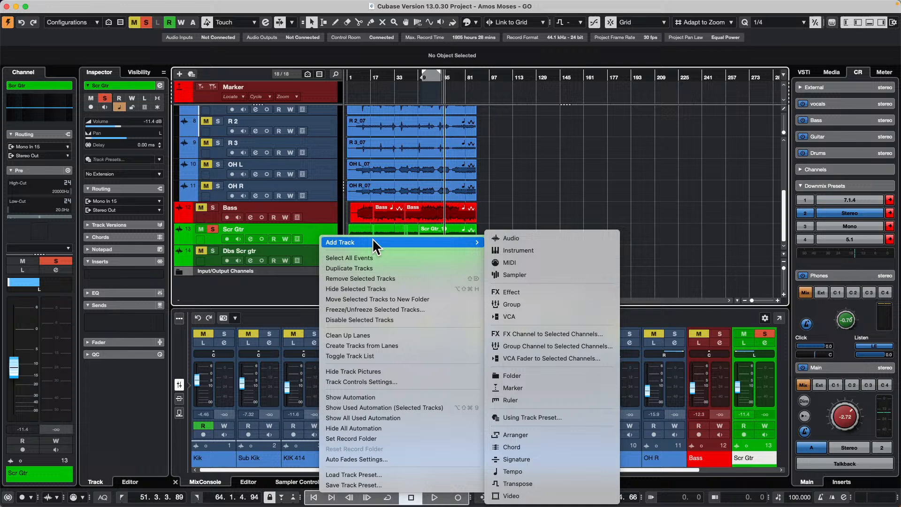
{"action": "left_click", "coordinate": [209, 234]}
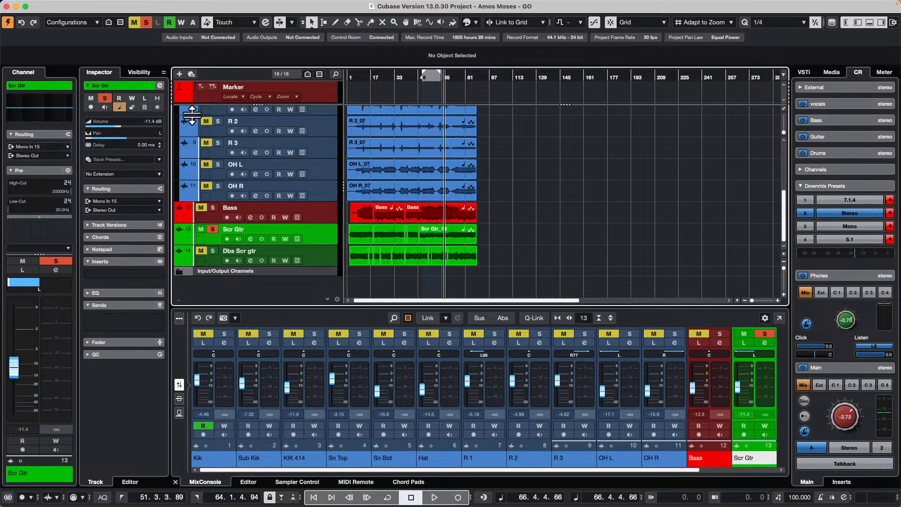
{"action": "left_click_drag", "start_coordinate": [88, 136], "coordinate": [127, 139]}
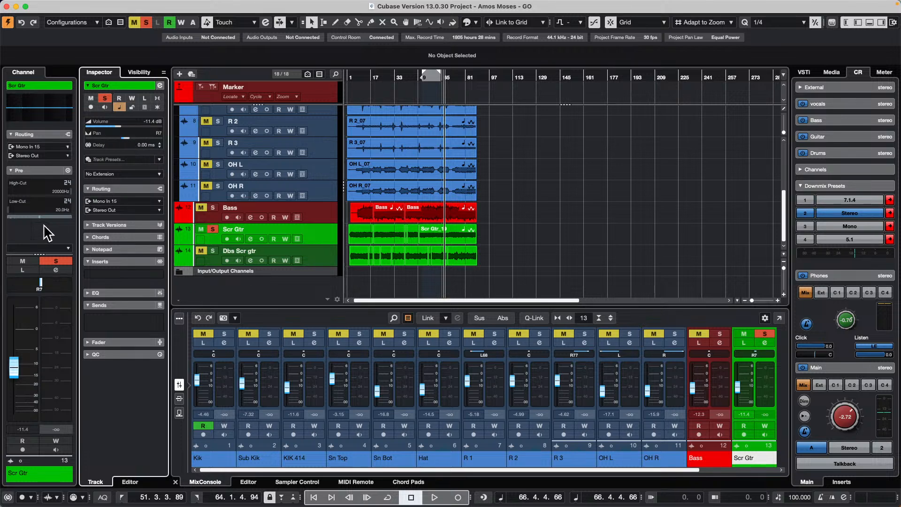
- Insert StereoDelay on the Scr Gtr track and set both of its delay times to 1/16
{"action": "left_click", "coordinate": [148, 275]}
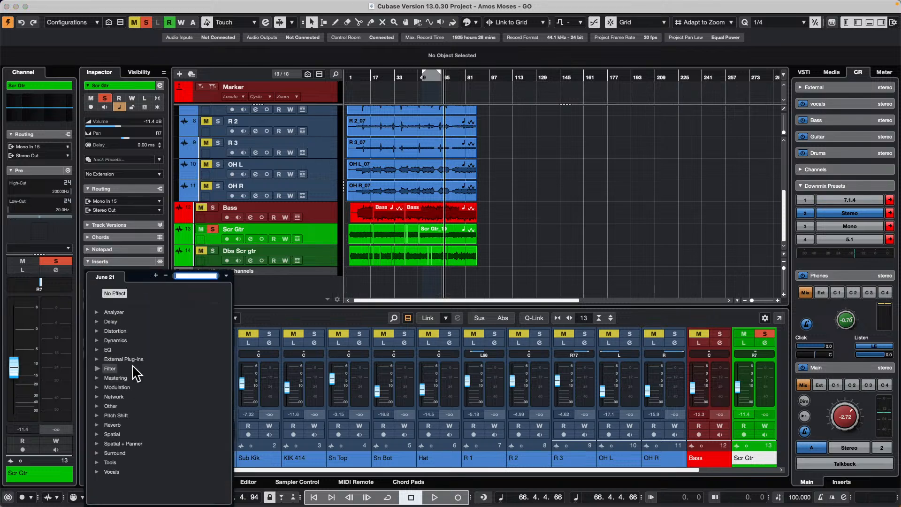
{"action": "left_click", "coordinate": [100, 321]}
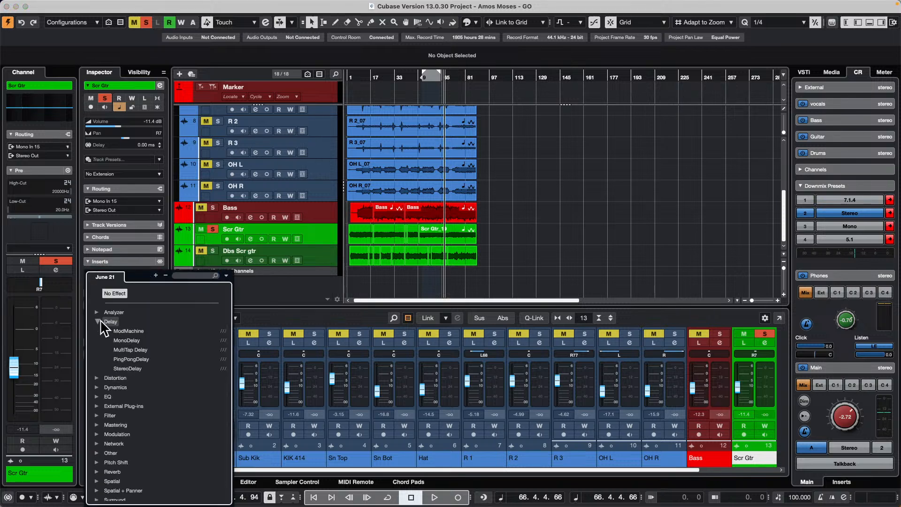
{"action": "left_click", "coordinate": [127, 368]}
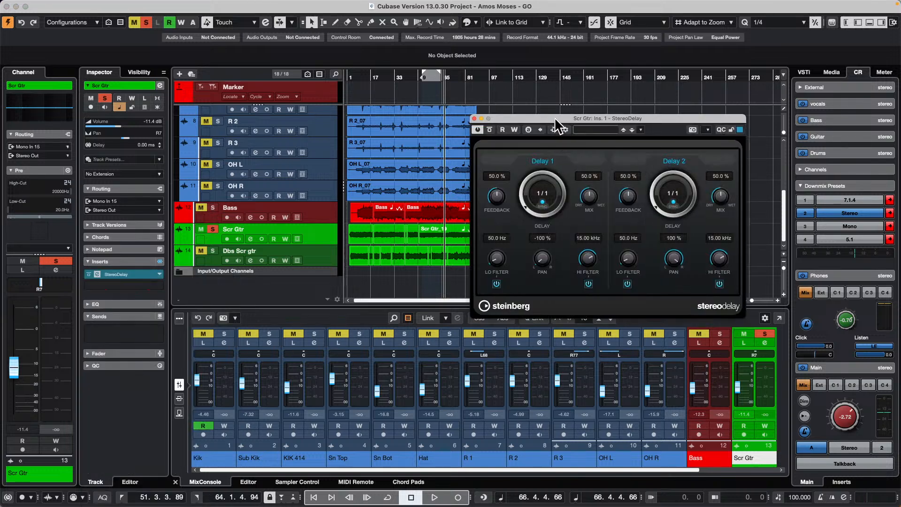
{"action": "left_click_drag", "start_coordinate": [554, 117], "coordinate": [391, 121]}
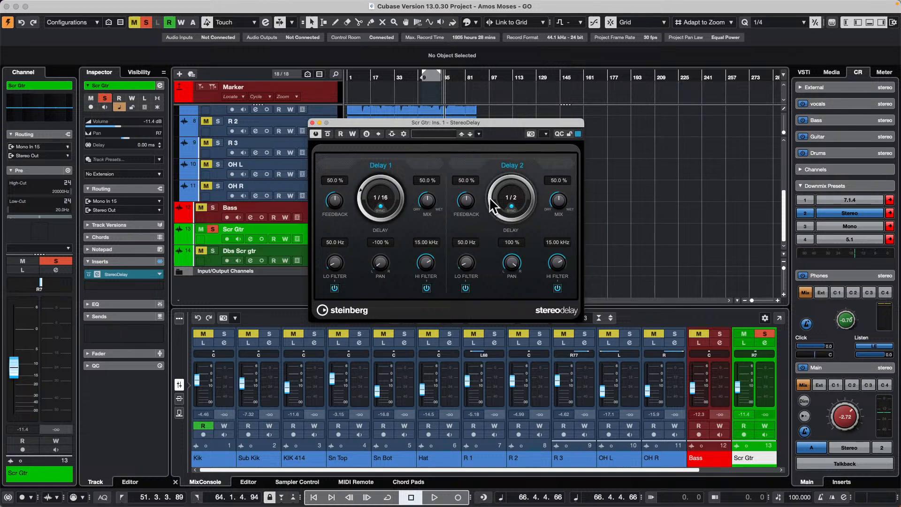
{"action": "left_click_drag", "start_coordinate": [486, 187], "coordinate": [498, 222]}
{"action": "left_click_drag", "start_coordinate": [429, 121], "coordinate": [549, 127]}
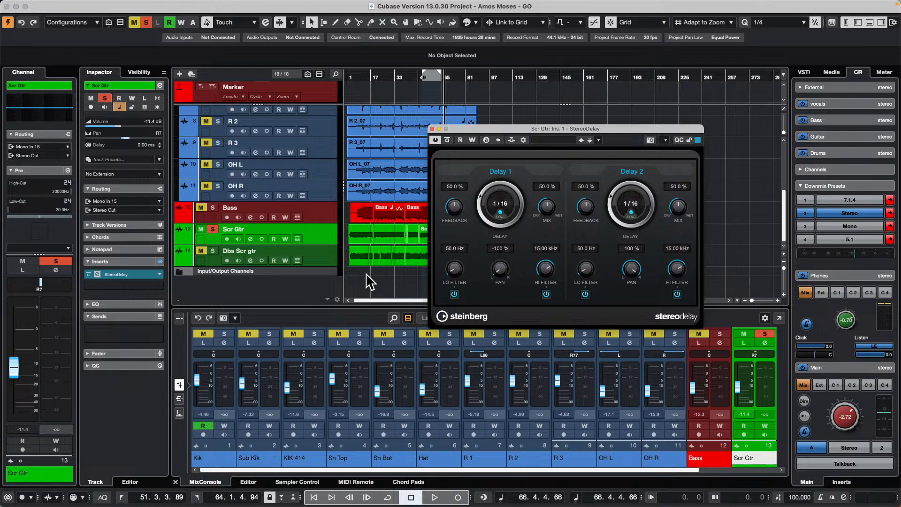
- Set Delay 1's feedback to 27 % and mute the Scr Gtr track after auditioning the delay
{"action": "scroll", "coordinate": [359, 177], "scroll_direction": "up", "scroll_amount": 5}
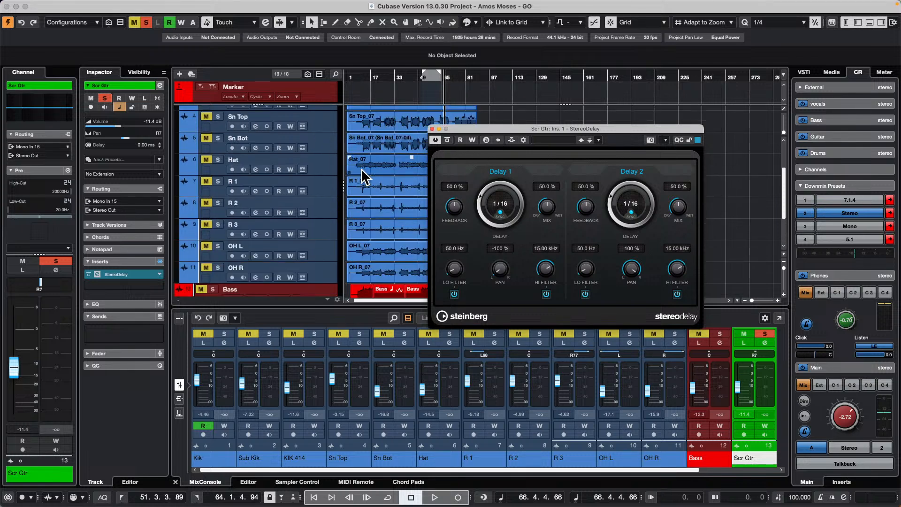
{"action": "scroll", "coordinate": [362, 173], "scroll_direction": "up", "scroll_amount": 1}
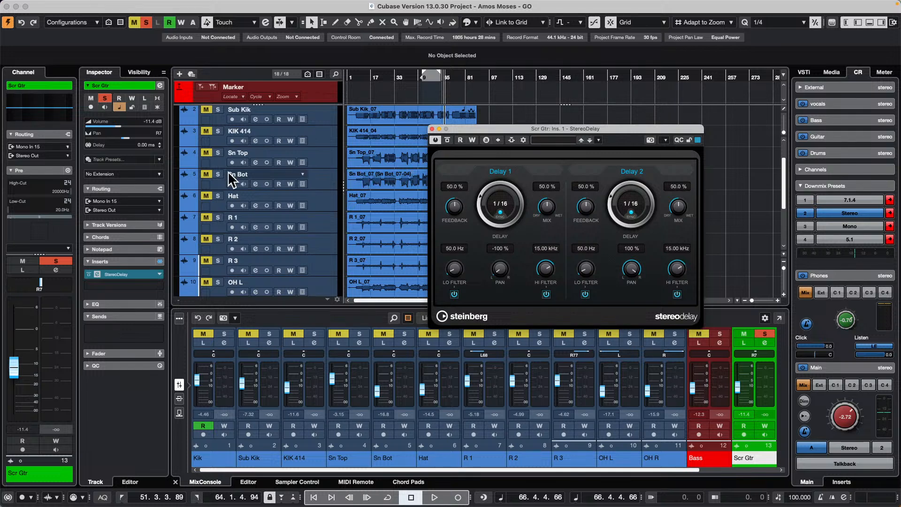
{"action": "scroll", "coordinate": [363, 211], "scroll_direction": "down", "scroll_amount": 5}
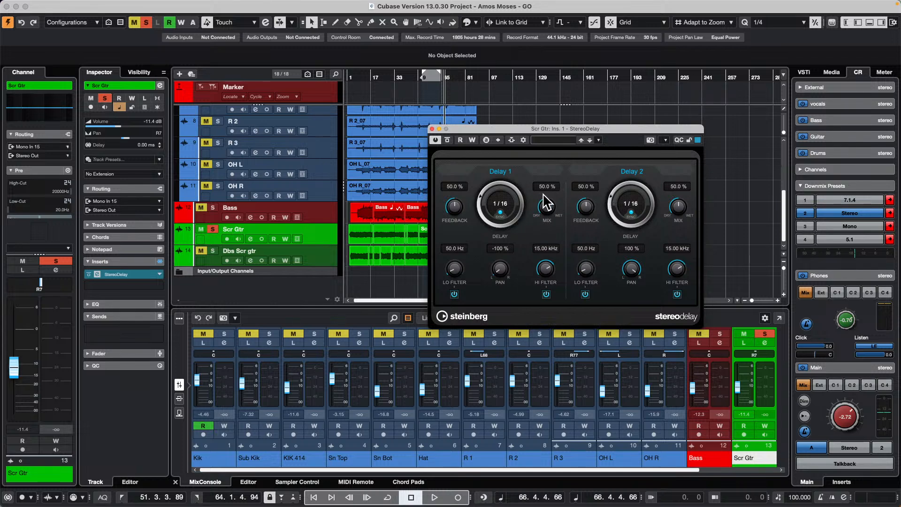
{"action": "left_click_drag", "start_coordinate": [452, 204], "coordinate": [448, 245]}
{"action": "key", "text": "space"}
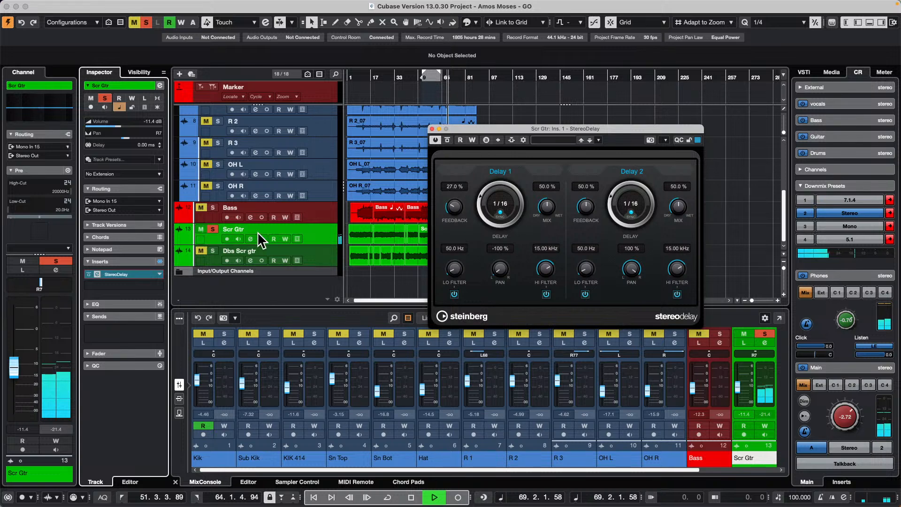
{"action": "left_click", "coordinate": [203, 229]}
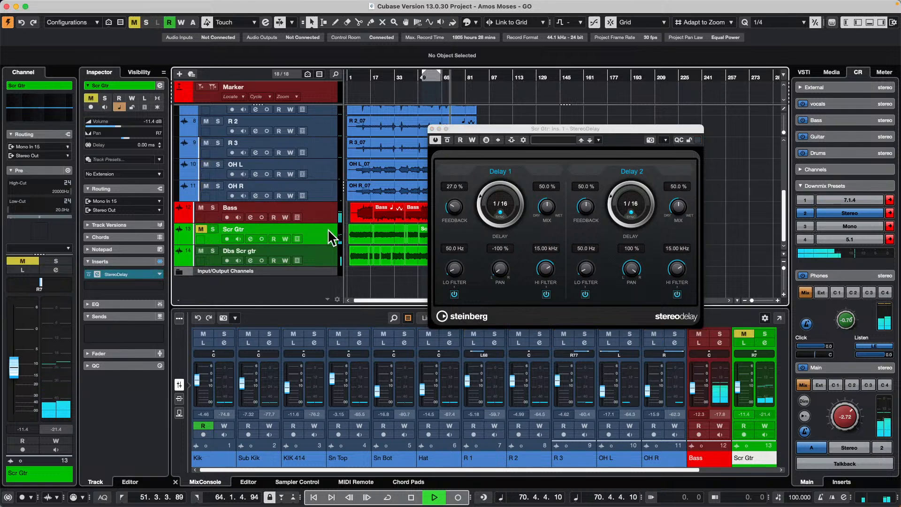
{"action": "key", "text": "space"}
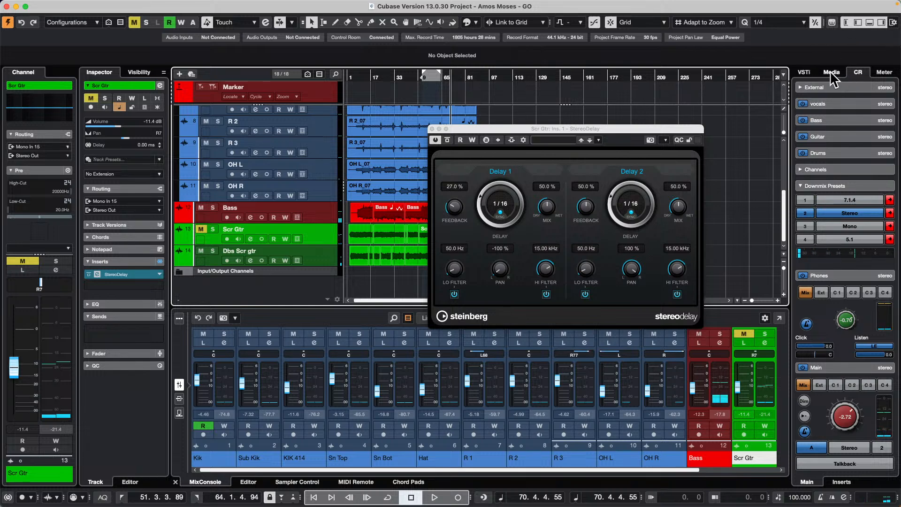
- Open the Bloom set in Loops & Samples and clear its search filter to list the vocal samples
{"action": "left_click", "coordinate": [829, 71]}
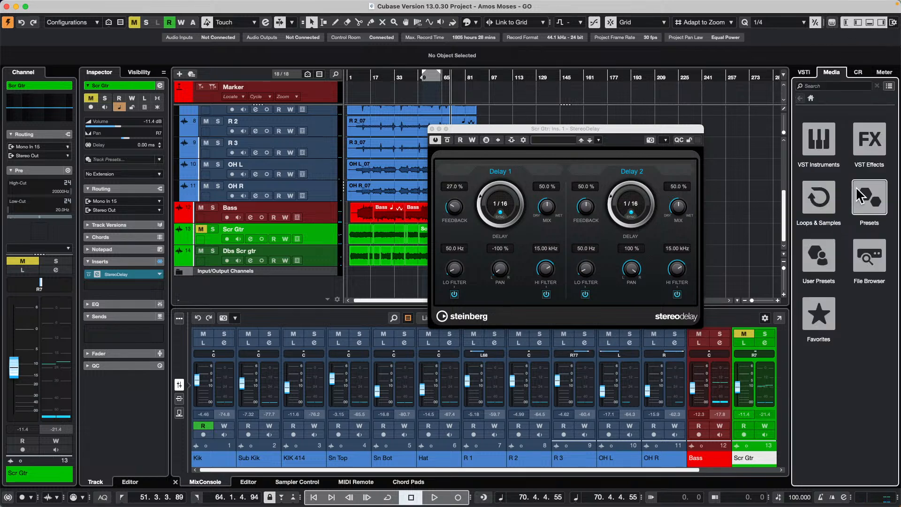
{"action": "left_click", "coordinate": [821, 198]}
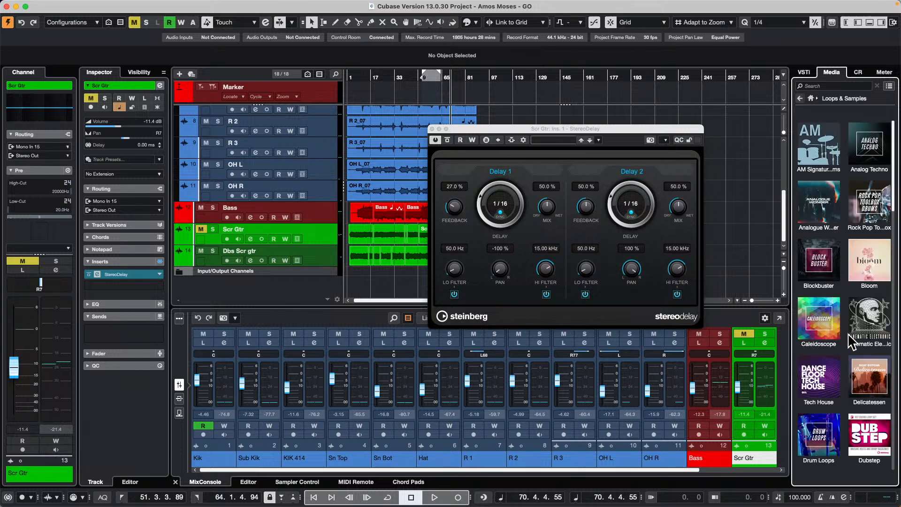
{"action": "left_click", "coordinate": [877, 261]}
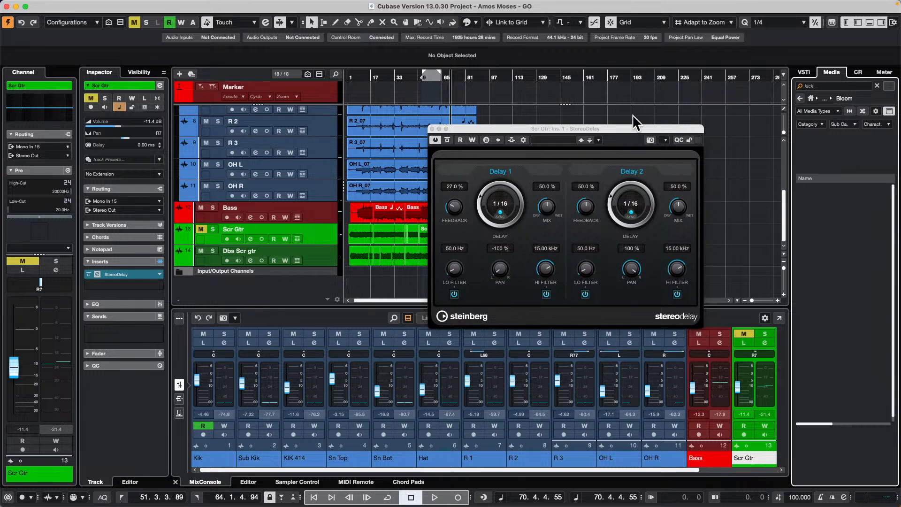
{"action": "left_click_drag", "start_coordinate": [637, 128], "coordinate": [374, 99]}
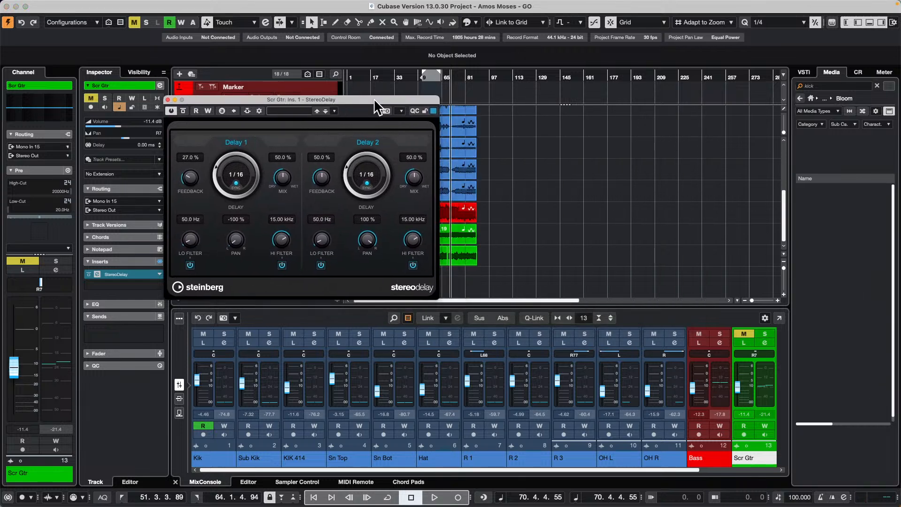
{"action": "left_click", "coordinate": [799, 86]}
{"action": "left_click", "coordinate": [864, 112]}
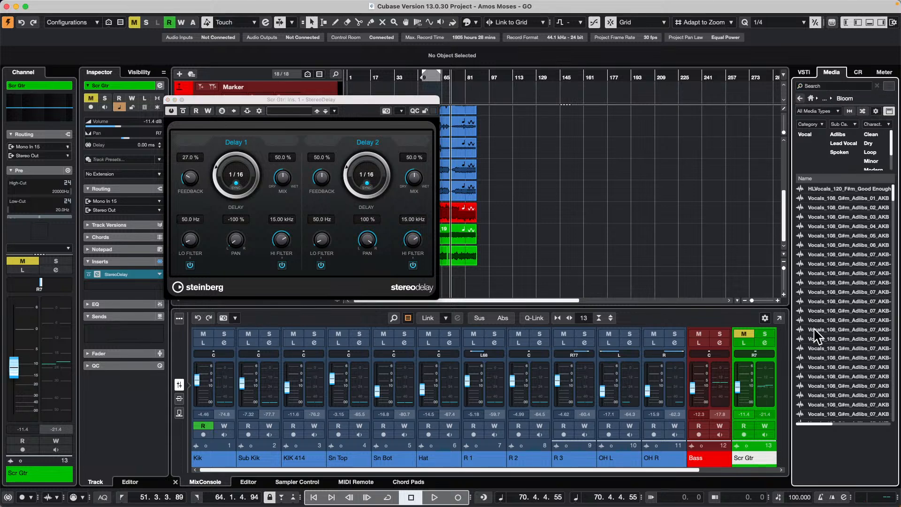
- Place a Vocals_108_G#m_Adlibs_07 sample at bar 130 and the Adlibs_04 sample at bar 135 on the Bass track
{"action": "left_click", "coordinate": [833, 329]}
{"action": "left_click_drag", "start_coordinate": [833, 329], "coordinate": [540, 214]}
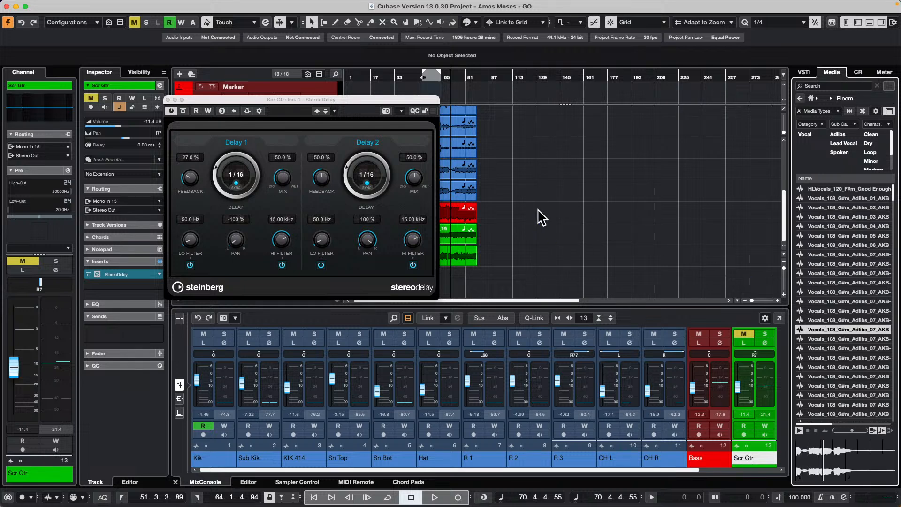
{"action": "left_click", "coordinate": [836, 367]}
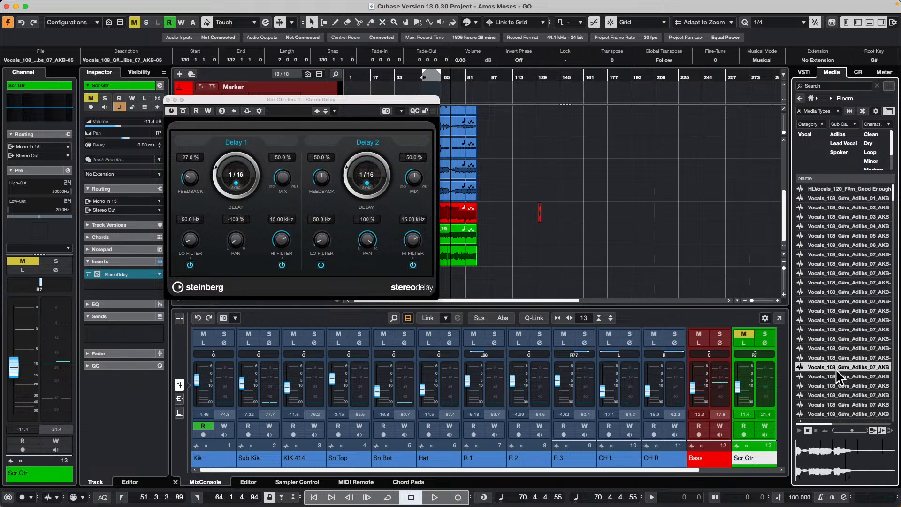
{"action": "left_click", "coordinate": [834, 384]}
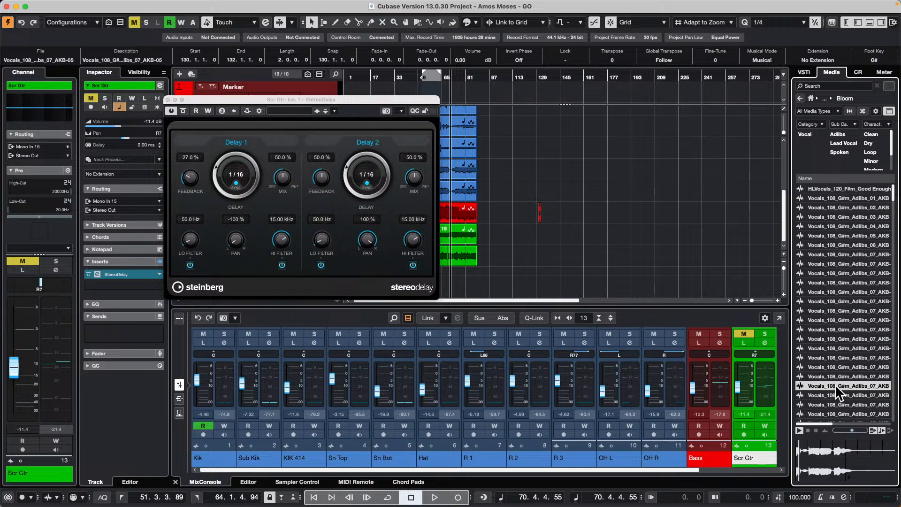
{"action": "left_click", "coordinate": [837, 272]}
{"action": "left_click", "coordinate": [836, 226]}
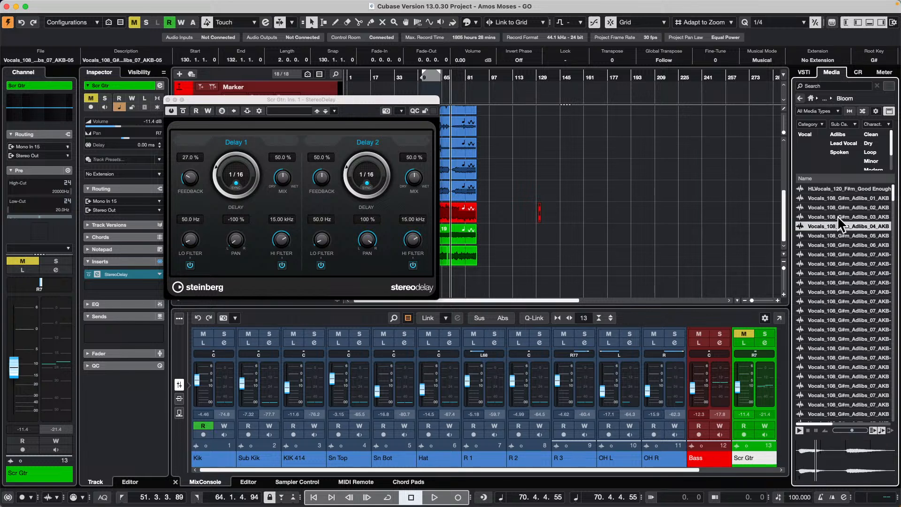
{"action": "left_click_drag", "start_coordinate": [833, 221], "coordinate": [544, 221]}
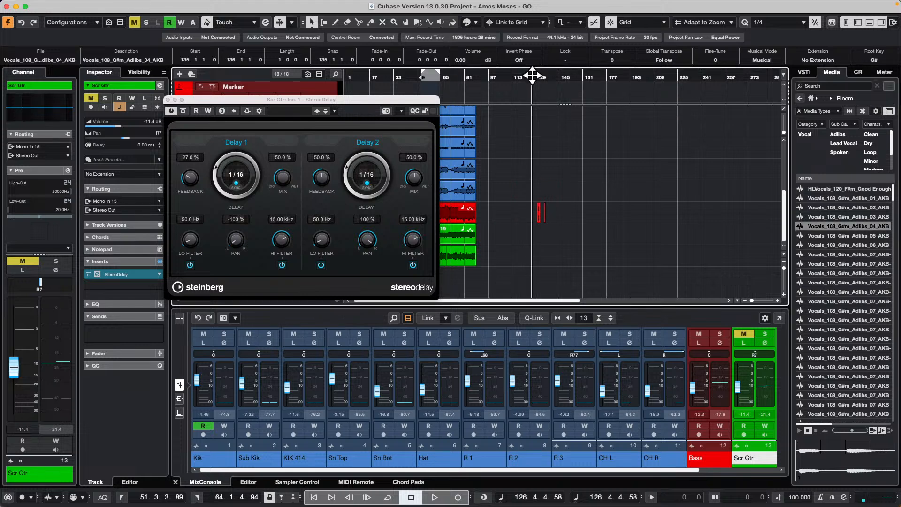
- Move the Adlibs_04 event to bar 132, directly after the Adlibs_07 event, and audition both in a loop from bar 130 to 133
{"action": "left_click_drag", "start_coordinate": [530, 79], "coordinate": [538, 128]}
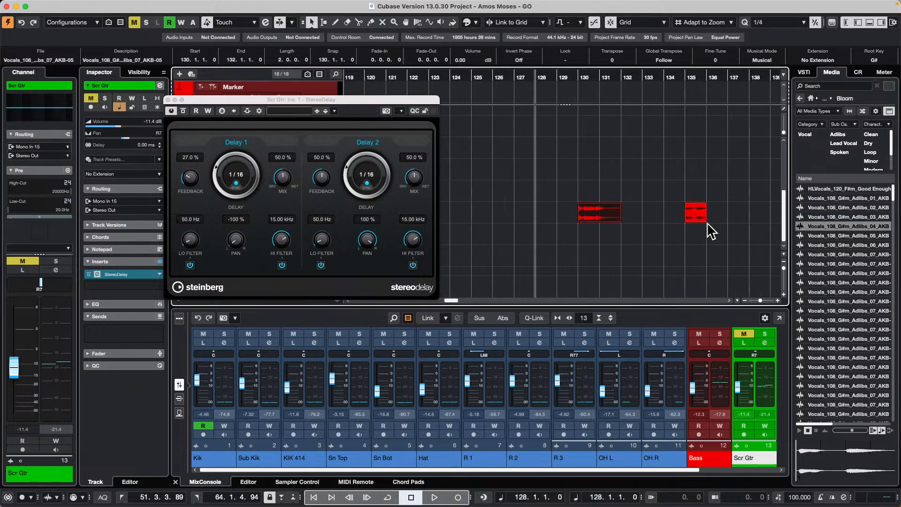
{"action": "left_click_drag", "start_coordinate": [698, 222], "coordinate": [631, 221]}
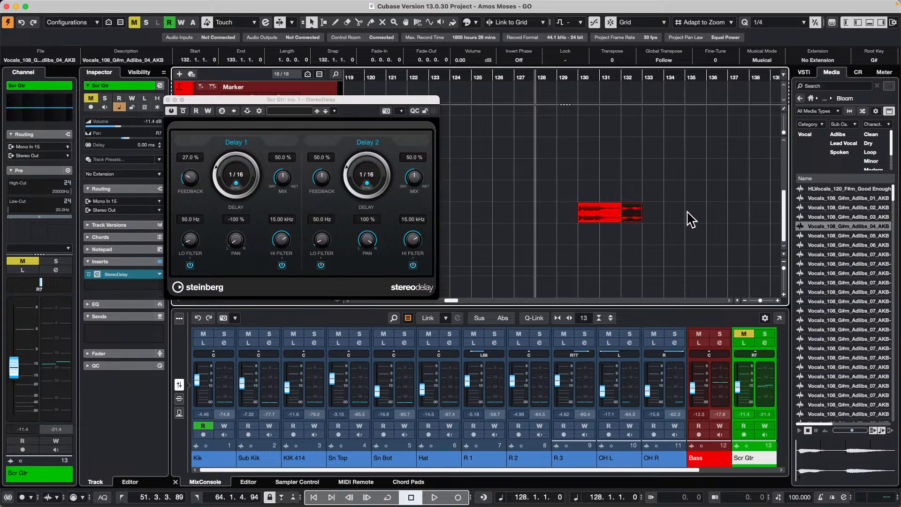
{"action": "left_click", "coordinate": [587, 222]}
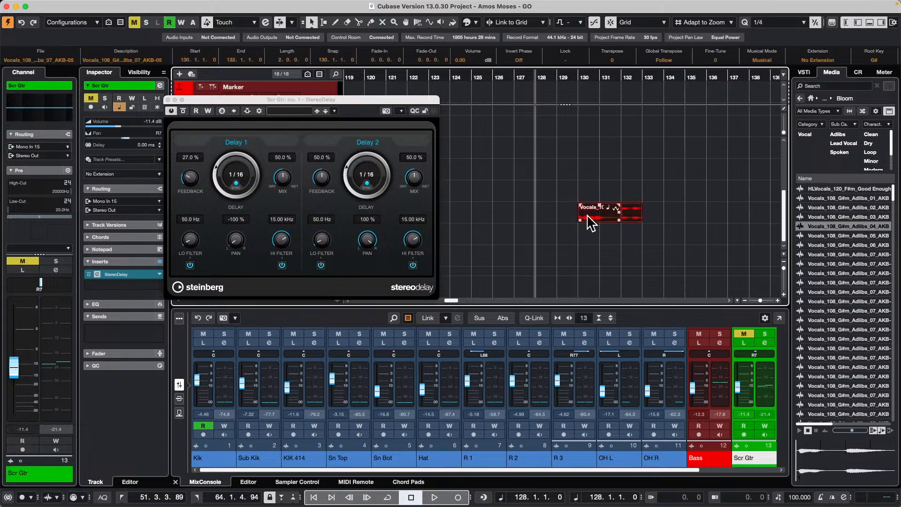
{"action": "key", "text": "shift+g"}
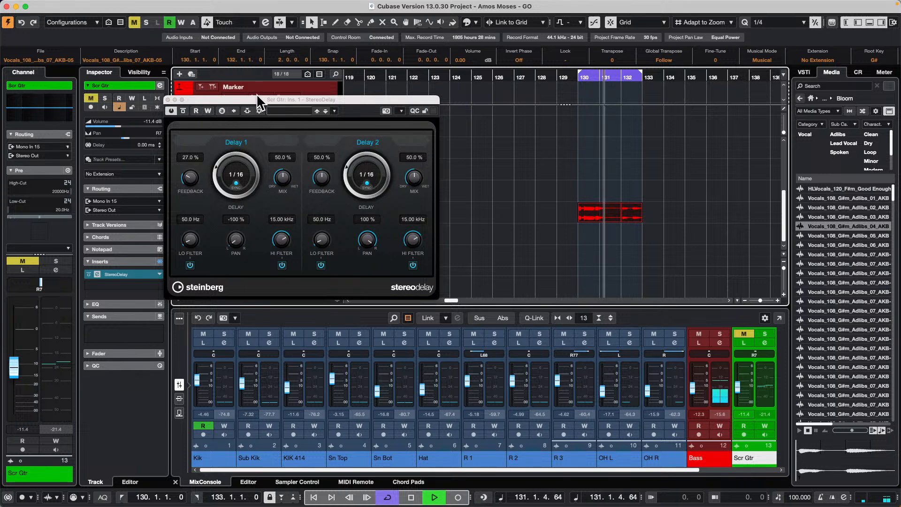
{"action": "left_click_drag", "start_coordinate": [258, 99], "coordinate": [381, 112]}
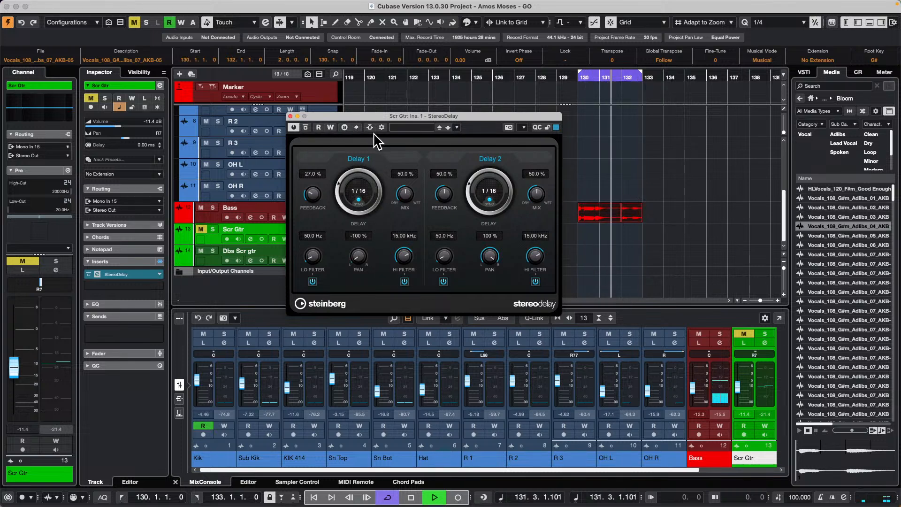
{"action": "key", "text": "space"}
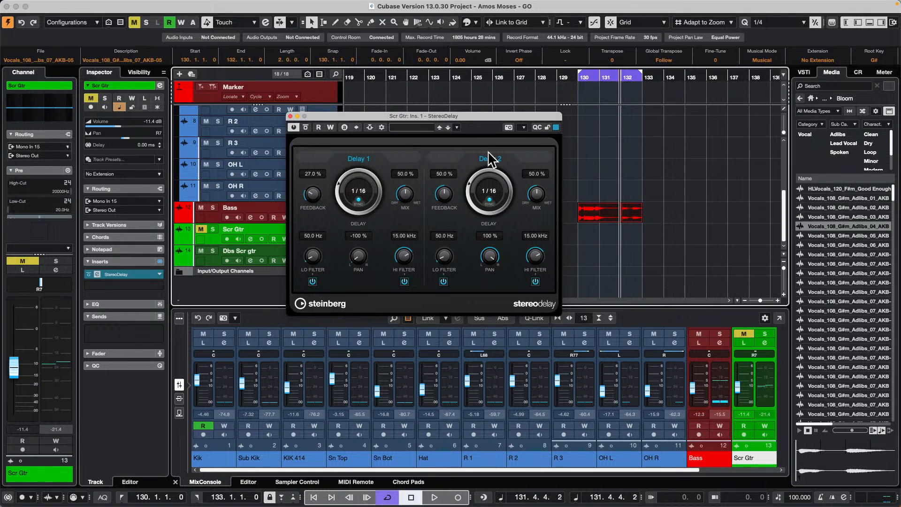
- Move both vocal events from the Bass track to the Scr Gtr track and unmute Scr Gtr for looped playback
{"action": "left_click_drag", "start_coordinate": [498, 119], "coordinate": [540, 336]}
{"action": "left_click_drag", "start_coordinate": [597, 214], "coordinate": [592, 232]}
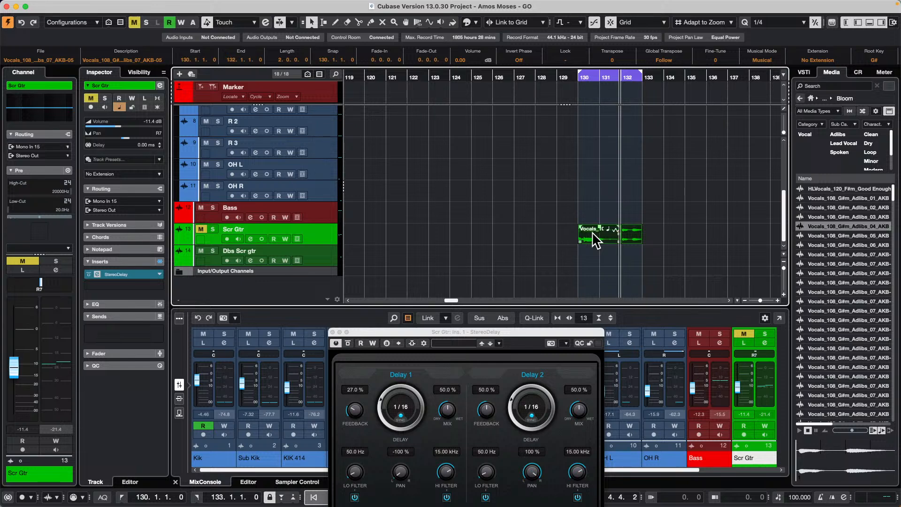
{"action": "left_click", "coordinate": [511, 262]}
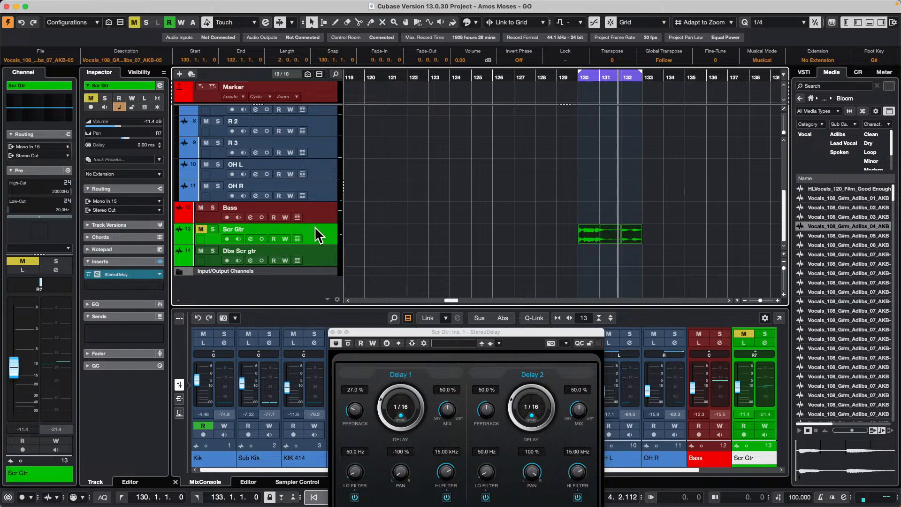
{"action": "left_click", "coordinate": [202, 229]}
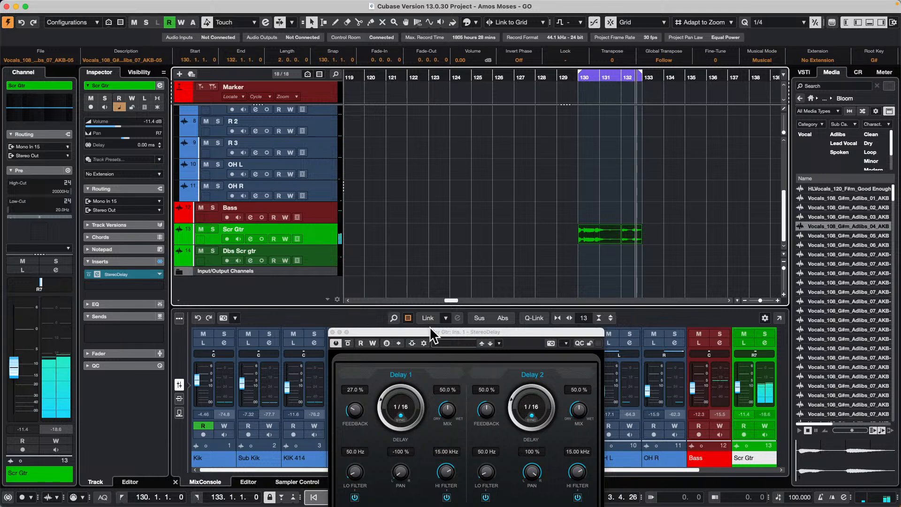
- Set StereoDelay's feedback to 23.5 % for Delay 1 and 64.5 % for Delay 2 while auditioning the vocal loop
{"action": "left_click_drag", "start_coordinate": [430, 328], "coordinate": [364, 127]}
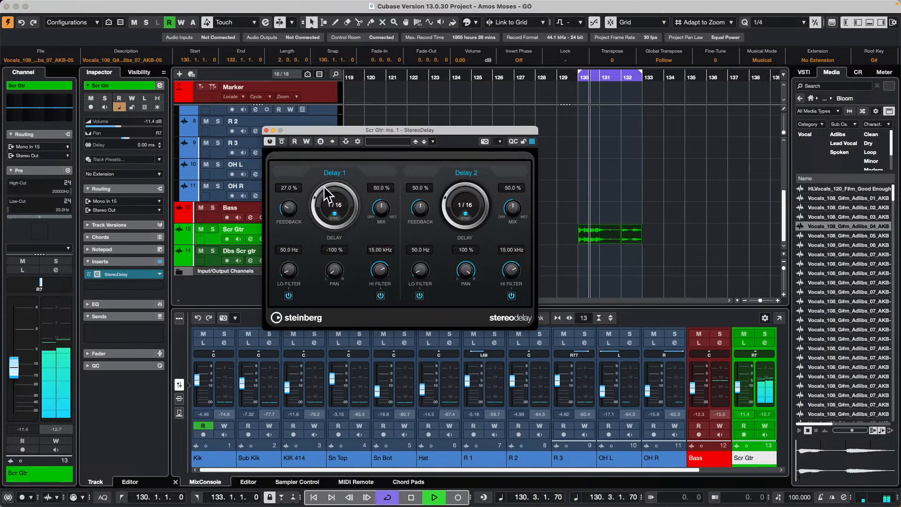
{"action": "left_click_drag", "start_coordinate": [294, 208], "coordinate": [281, 205]}
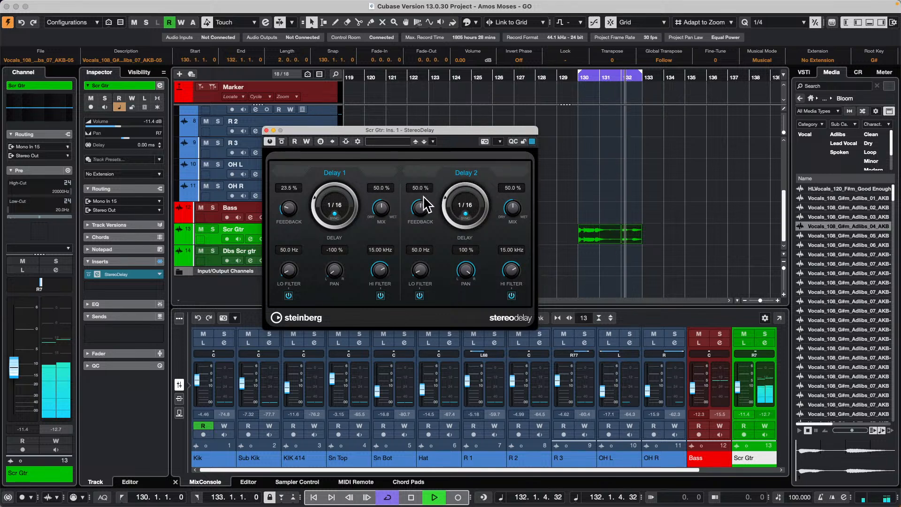
{"action": "left_click_drag", "start_coordinate": [423, 208], "coordinate": [432, 202]}
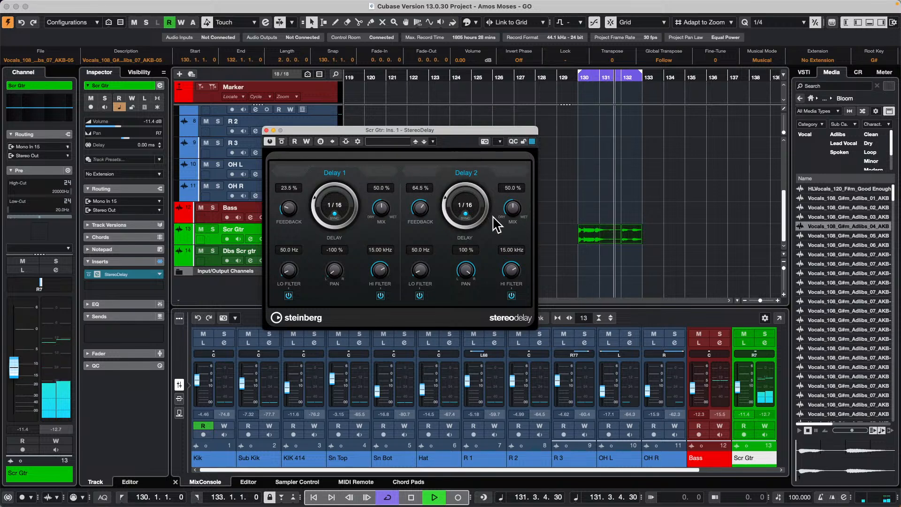
{"action": "key", "text": "space"}
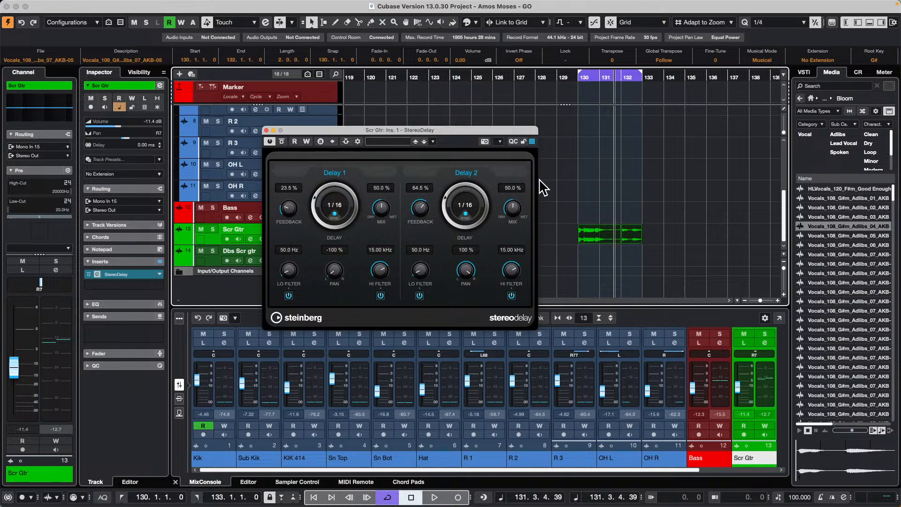
- During playback, adjust StereoDelay on the Scr Gtr track: Delay 1 feedback 31%, Delay 2 mix 52% and Delay 2 feedback 80.5%
{"action": "left_click_drag", "start_coordinate": [514, 205], "coordinate": [463, 266]}
{"action": "key", "text": "space"}
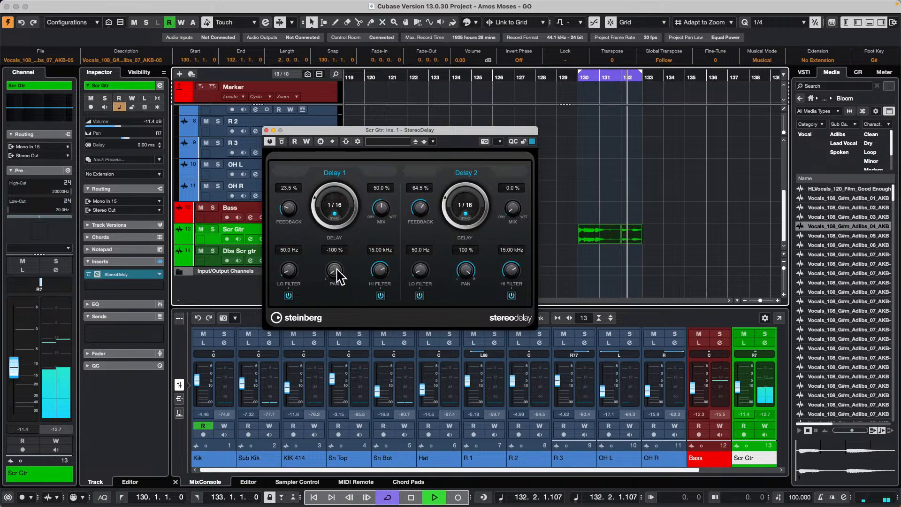
{"action": "left_click_drag", "start_coordinate": [290, 210], "coordinate": [287, 206]}
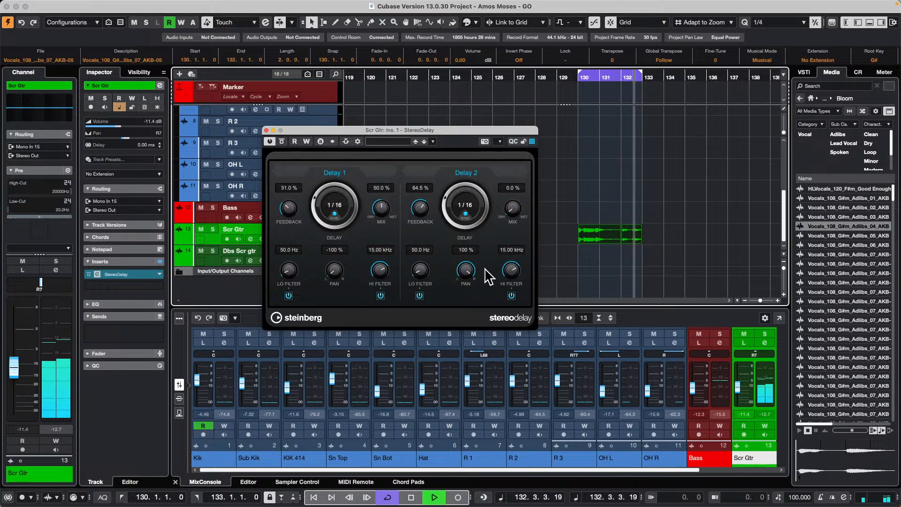
{"action": "left_click_drag", "start_coordinate": [517, 209], "coordinate": [514, 167]}
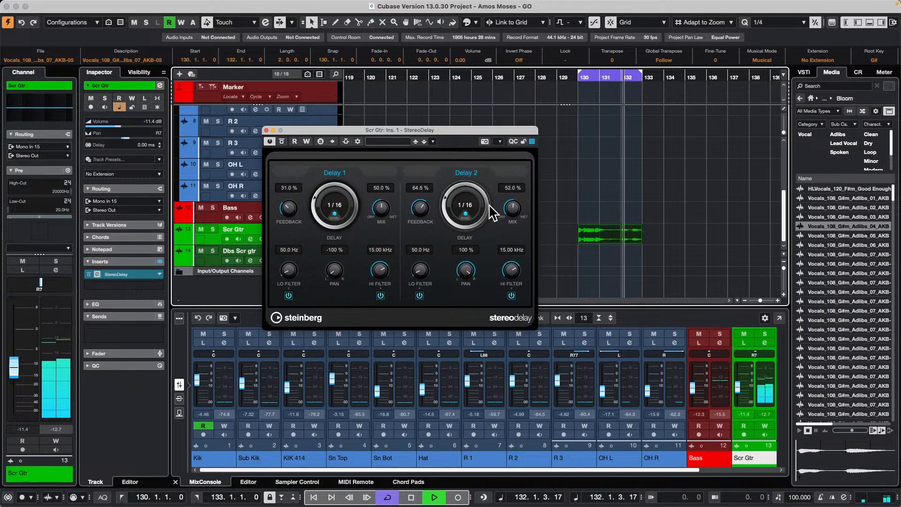
{"action": "left_click_drag", "start_coordinate": [416, 208], "coordinate": [432, 192]}
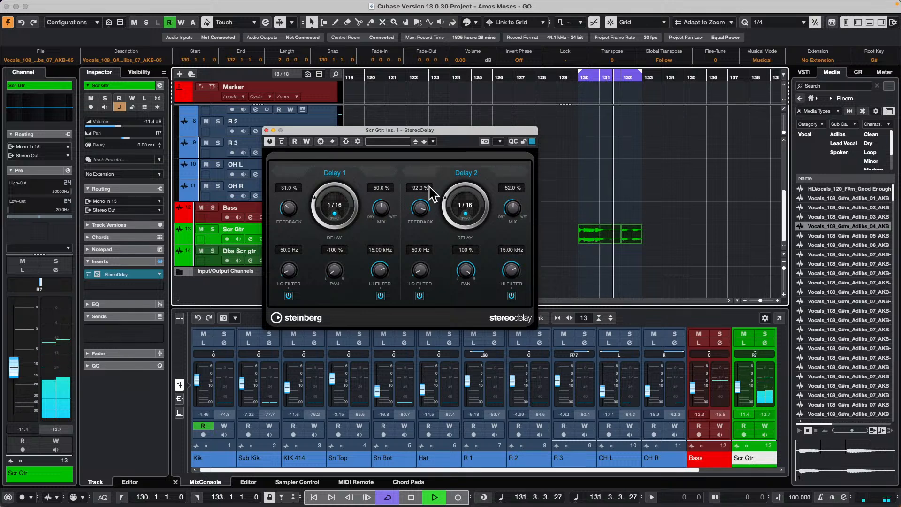
{"action": "key", "text": "space"}
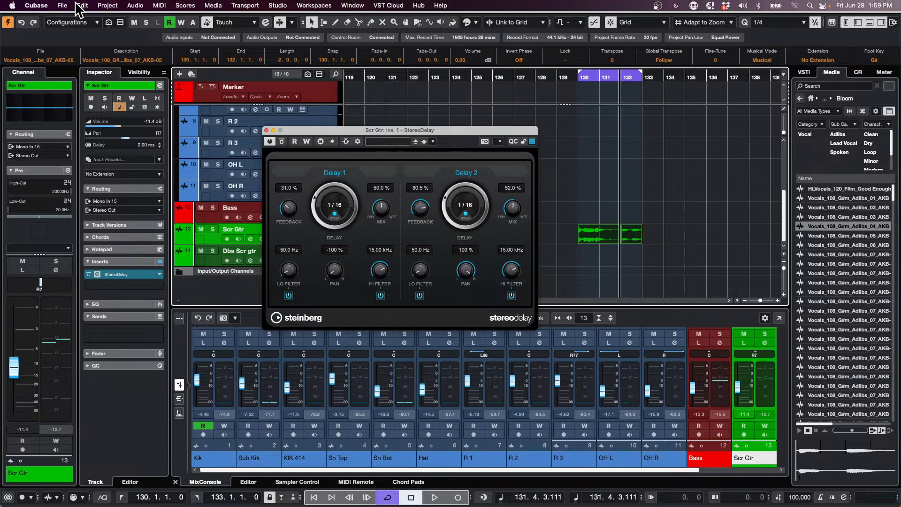
- Open the recent project UNINVITED G ONDO XII.cpr and activate it
{"action": "left_click", "coordinate": [81, 5]}
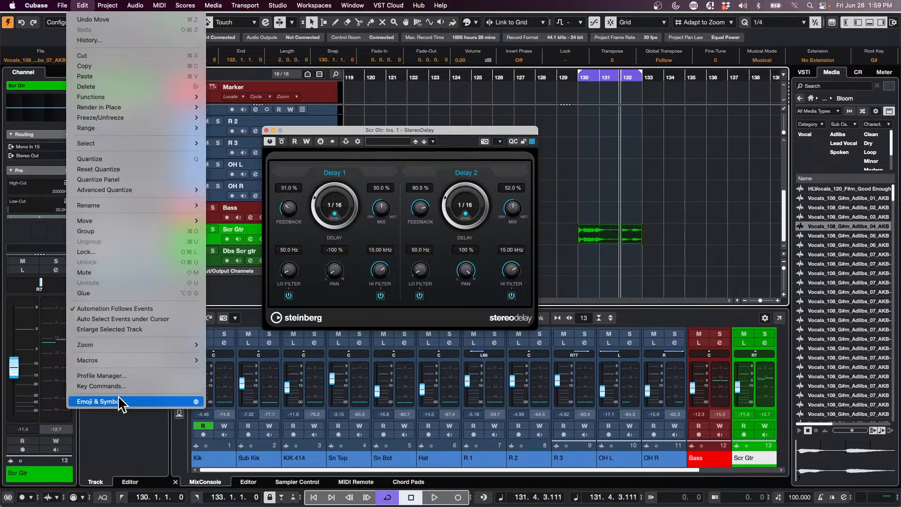
{"action": "mouse_move", "coordinate": [65, 6]}
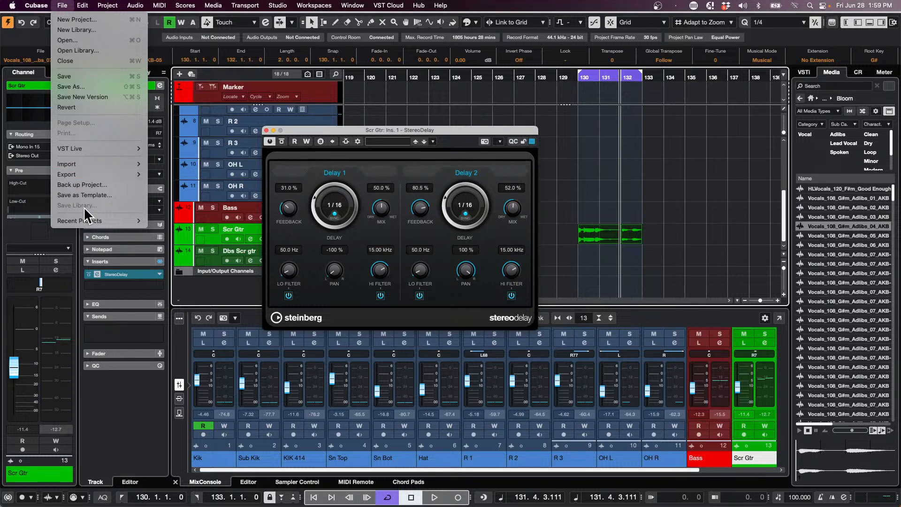
{"action": "mouse_move", "coordinate": [84, 220]}
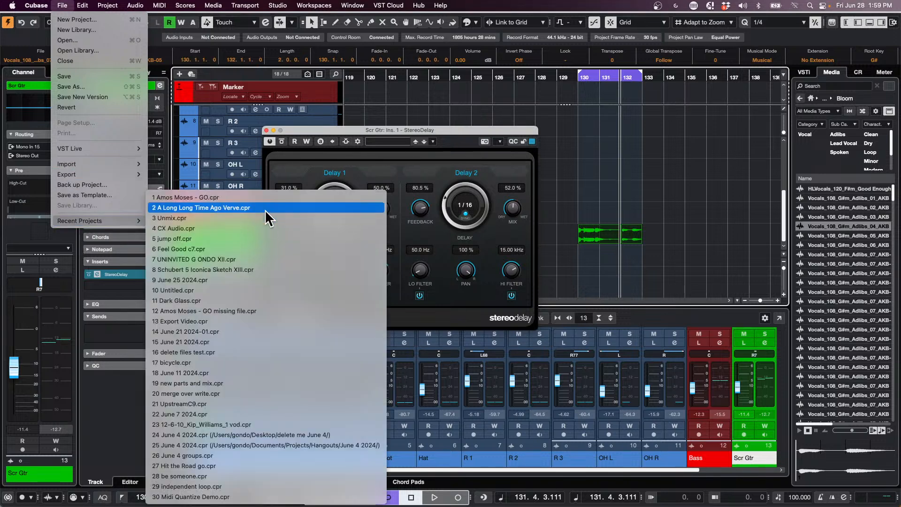
{"action": "left_click", "coordinate": [261, 259]}
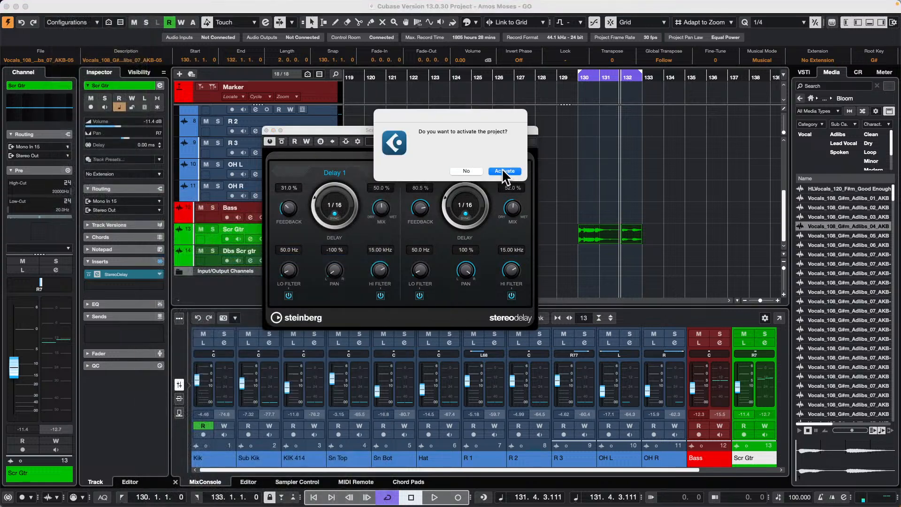
{"action": "left_click", "coordinate": [499, 170]}
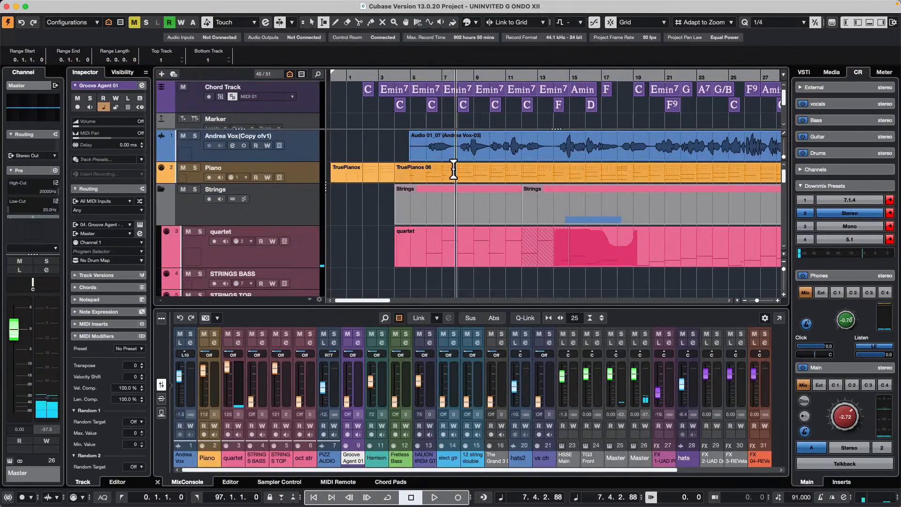
- Play the song from about bar 6 and solo the lead vocal track during playback
{"action": "left_click", "coordinate": [429, 76]}
{"action": "key", "text": "space"}
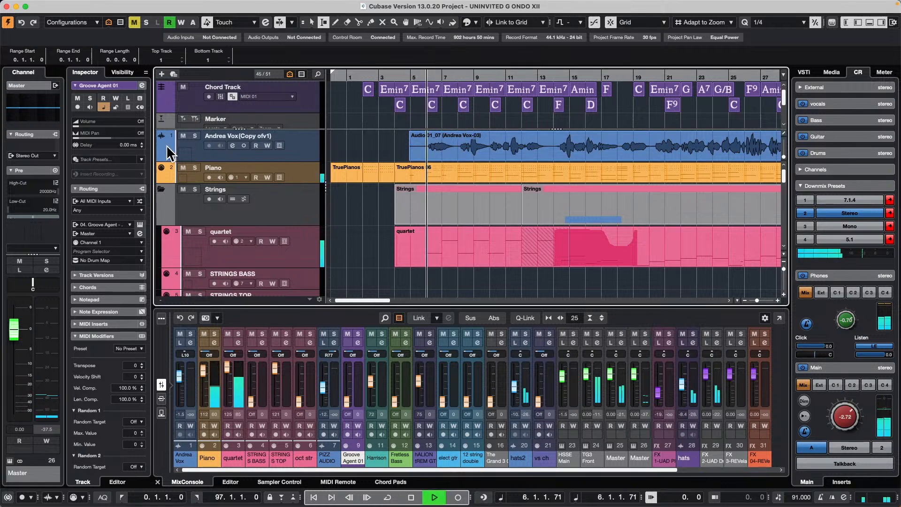
{"action": "left_click", "coordinate": [194, 135]}
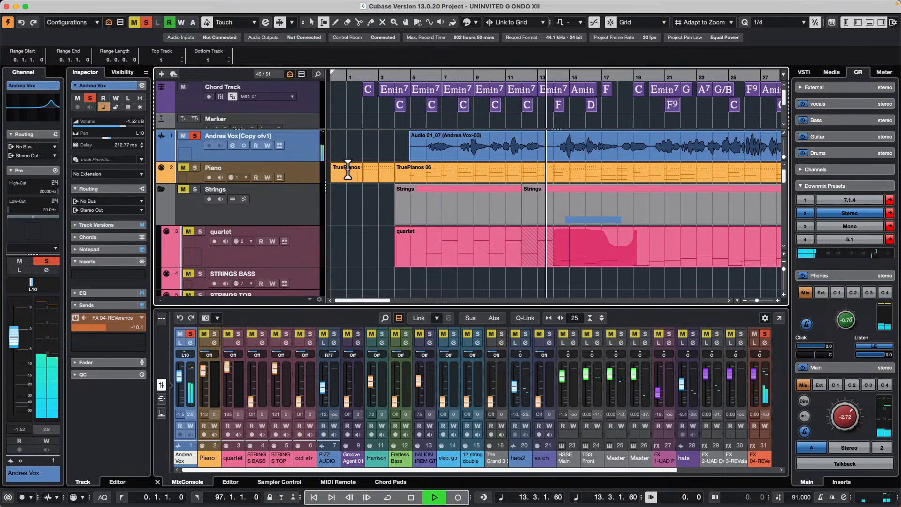
{"action": "key", "text": "space"}
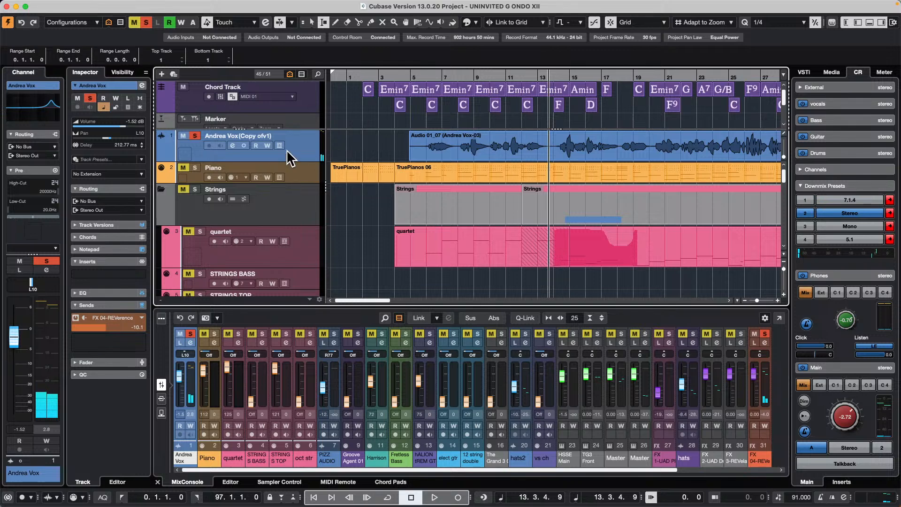
- Make the lead vocal track taller and audition the soloed vocal phrase around bars 12 to 13
{"action": "left_click_drag", "start_coordinate": [296, 163], "coordinate": [295, 183]}
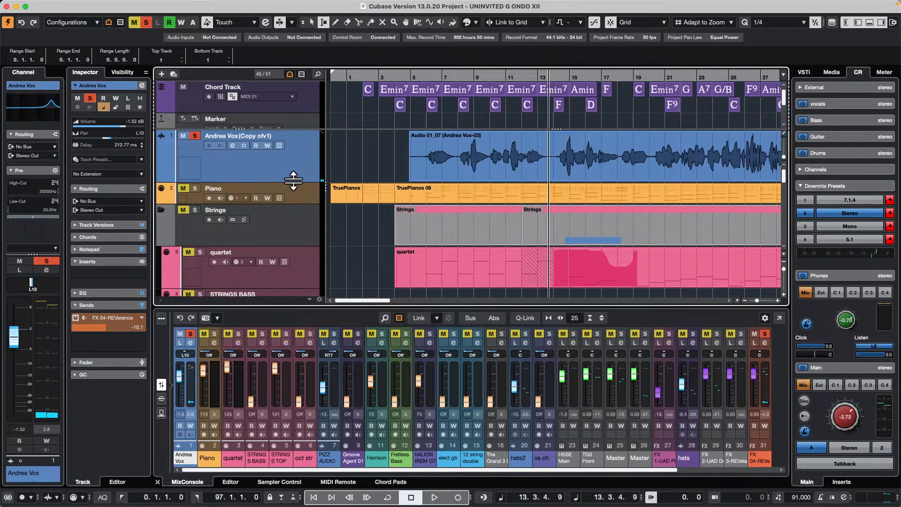
{"action": "left_click_drag", "start_coordinate": [522, 76], "coordinate": [515, 96]}
{"action": "key", "text": "space"}
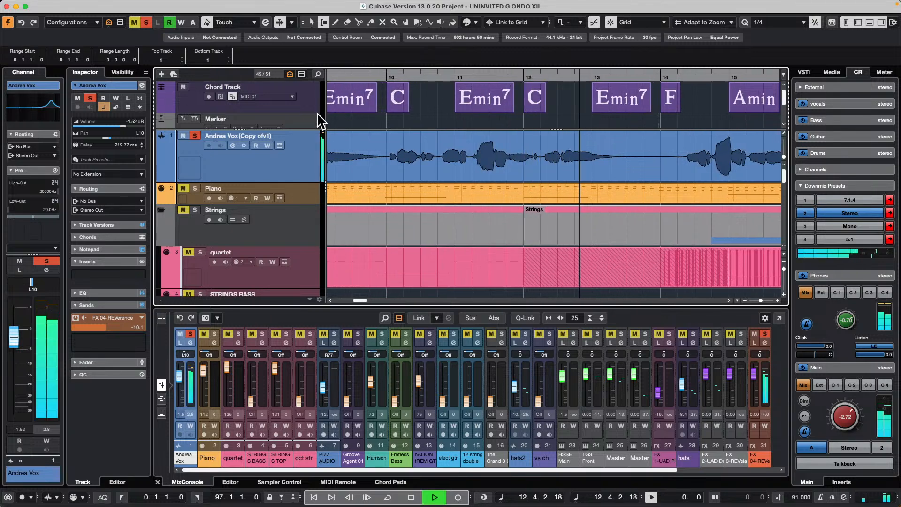
{"action": "key", "text": "space"}
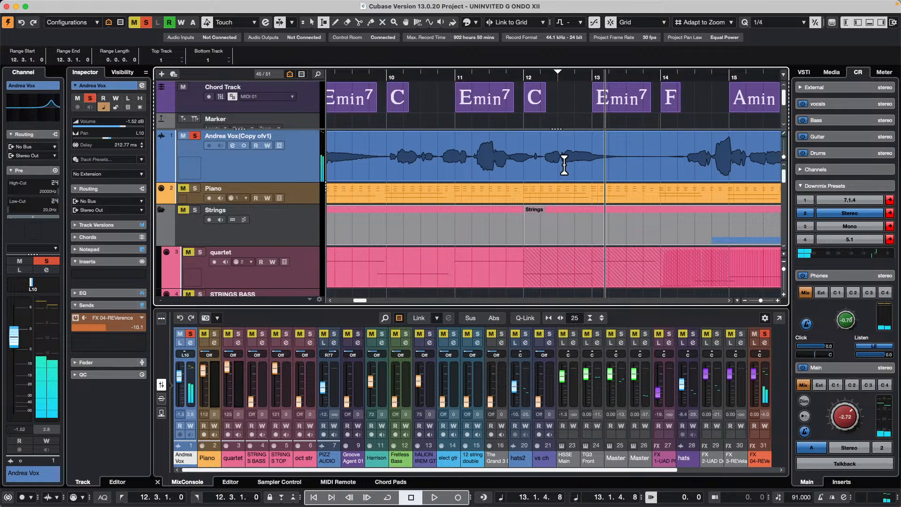
- Select the vocal range from 12.3.2.81 to 14.2.1.0 and apply the MonoDelay plug-in to it as offline processing
{"action": "left_click_drag", "start_coordinate": [560, 165], "coordinate": [679, 162]}
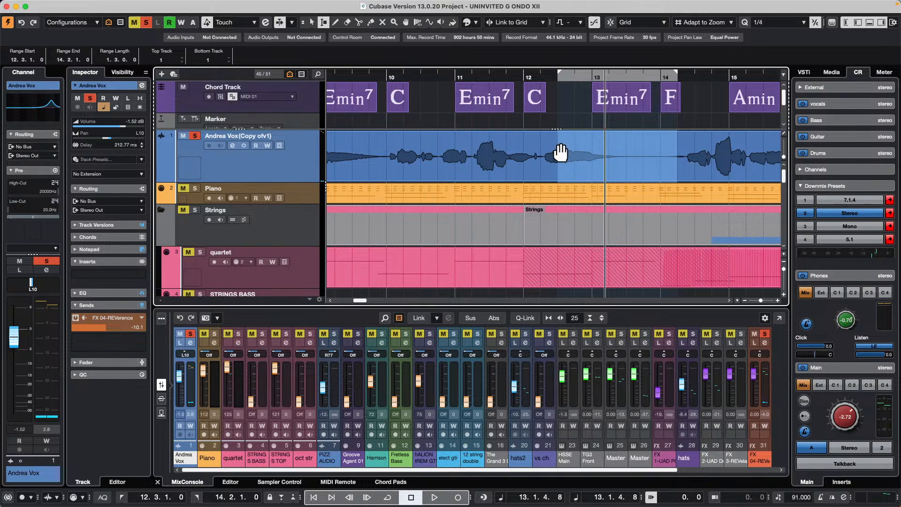
{"action": "left_click_drag", "start_coordinate": [559, 147], "coordinate": [563, 145]}
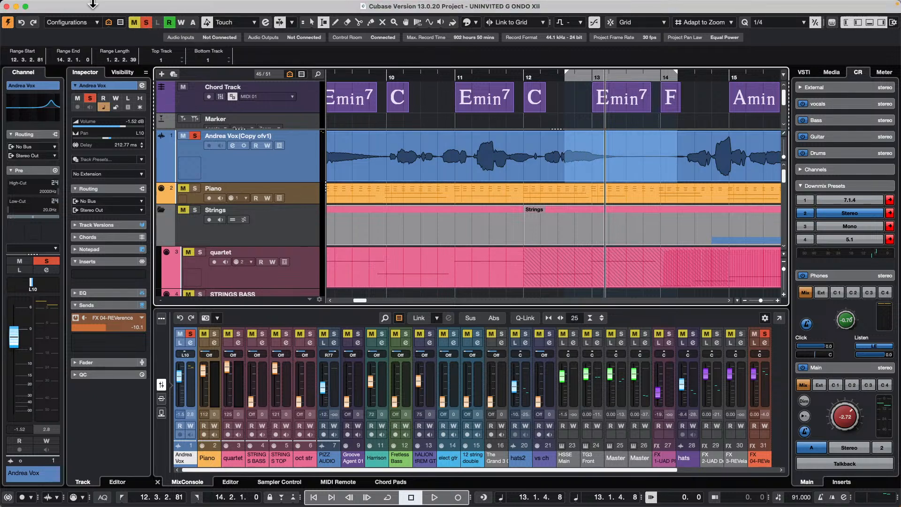
{"action": "left_click", "coordinate": [136, 5]}
{"action": "mouse_move", "coordinate": [173, 40]}
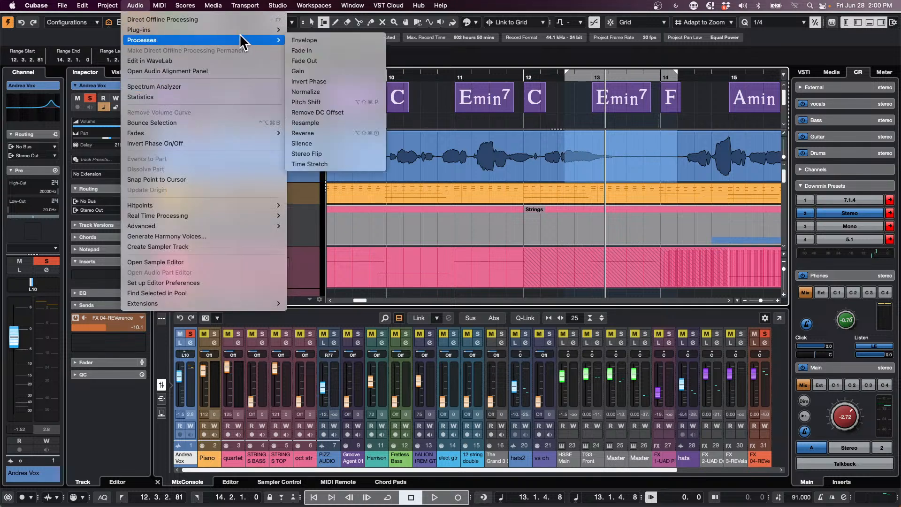
{"action": "mouse_move", "coordinate": [241, 30]}
{"action": "mouse_move", "coordinate": [331, 49]}
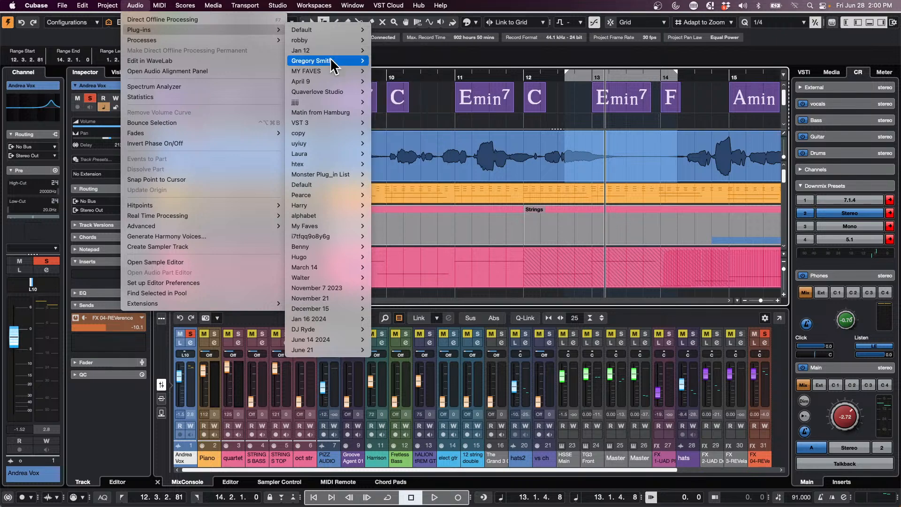
{"action": "mouse_move", "coordinate": [338, 30]}
{"action": "mouse_move", "coordinate": [417, 40]}
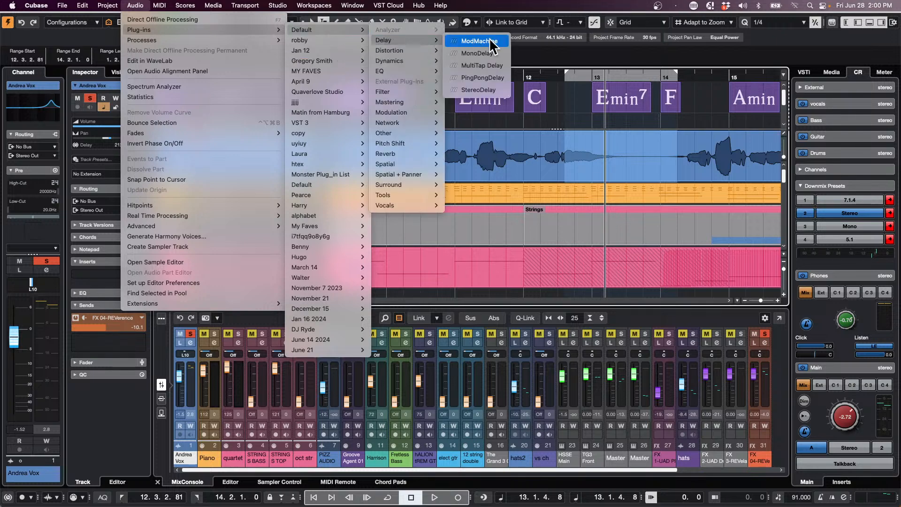
{"action": "left_click", "coordinate": [494, 53]}
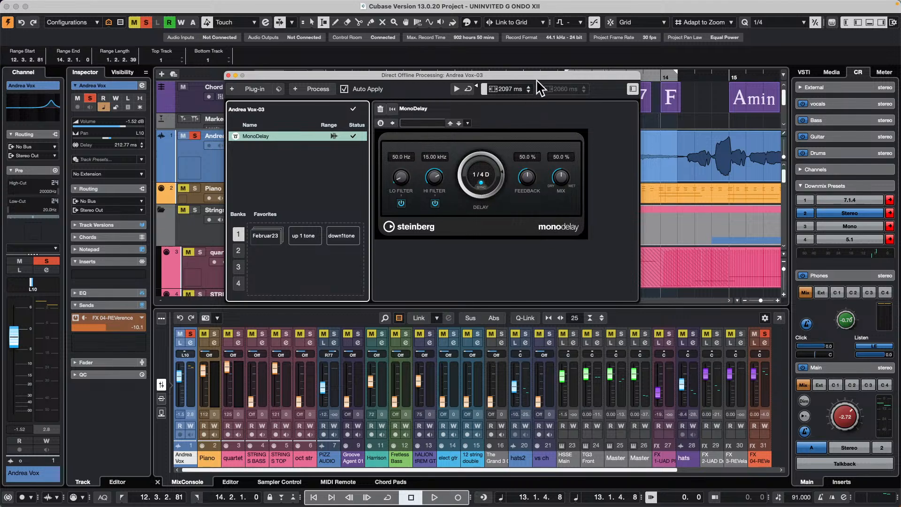
- Move the Direct Offline Processing window clear of the vocal track and audition the processed phrase through bar 14
{"action": "left_click_drag", "start_coordinate": [538, 78], "coordinate": [580, 266]}
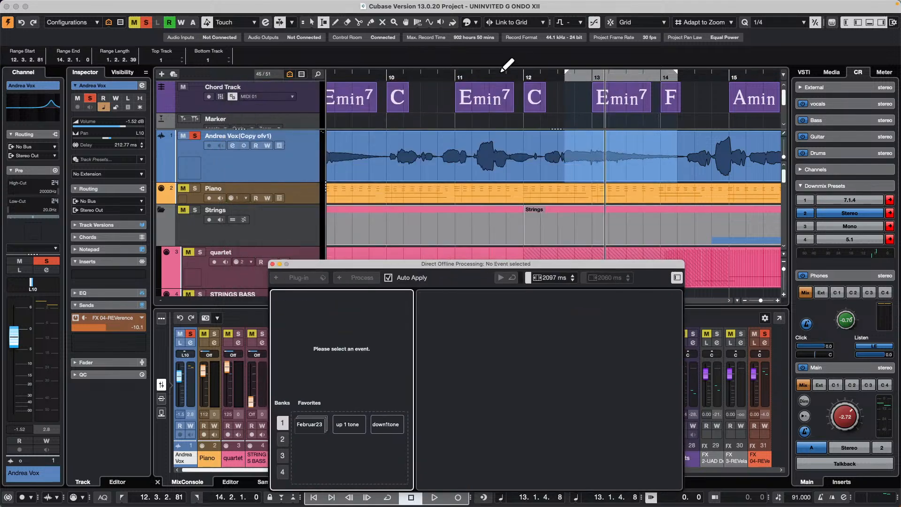
{"action": "left_click_drag", "start_coordinate": [464, 75], "coordinate": [422, 66]}
{"action": "key", "text": "space"}
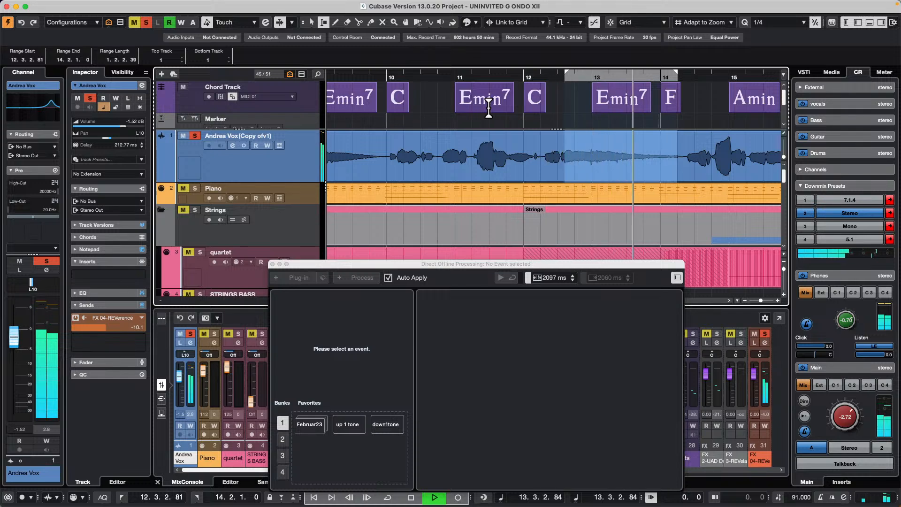
{"action": "double_click", "coordinate": [601, 177]}
{"action": "key", "text": "space"}
- Select the vocal event and set its offline MonoDelay time to 1/8 D
{"action": "key", "text": "1"}
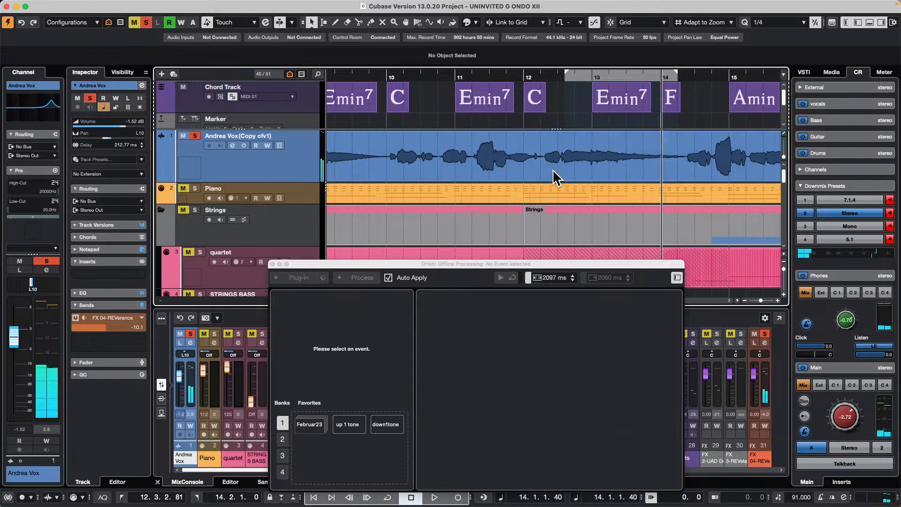
{"action": "left_click", "coordinate": [554, 169]}
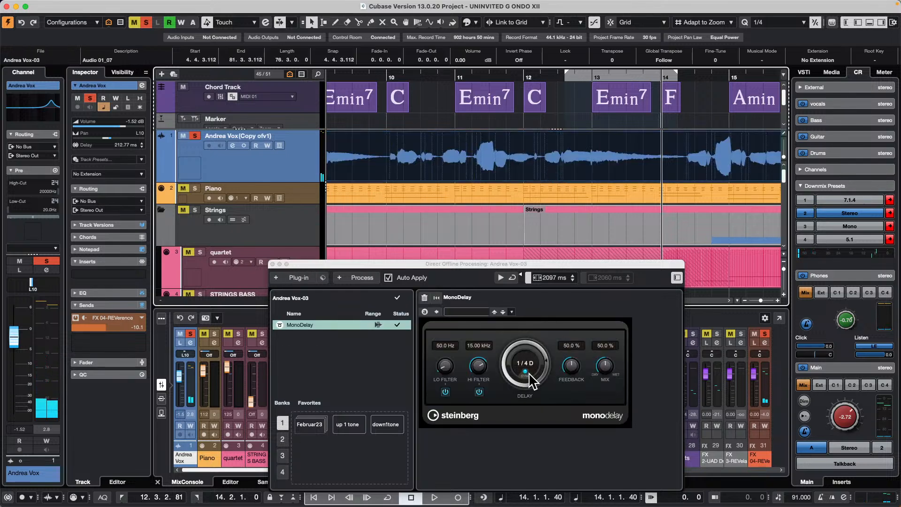
{"action": "left_click_drag", "start_coordinate": [543, 378], "coordinate": [549, 361]}
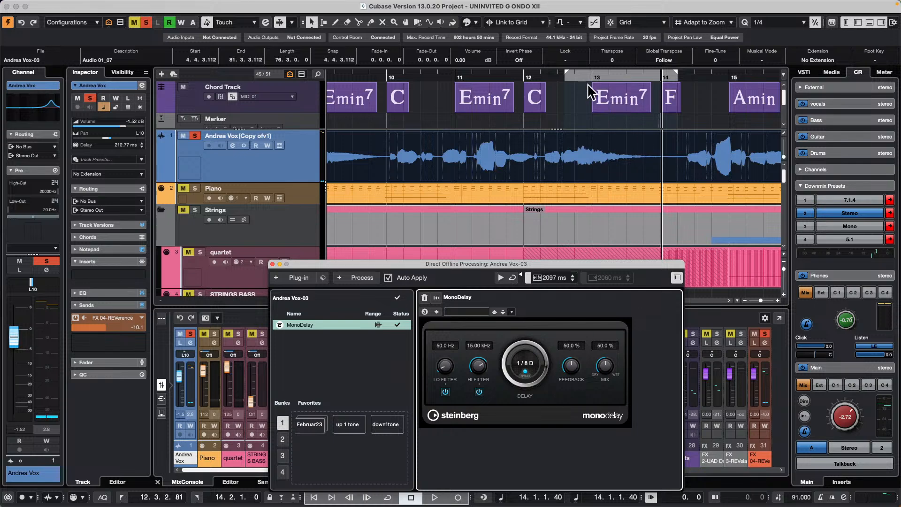
- Audition the vocal with the changed delay from about bar 11 to bar 15
{"action": "left_click", "coordinate": [482, 75]}
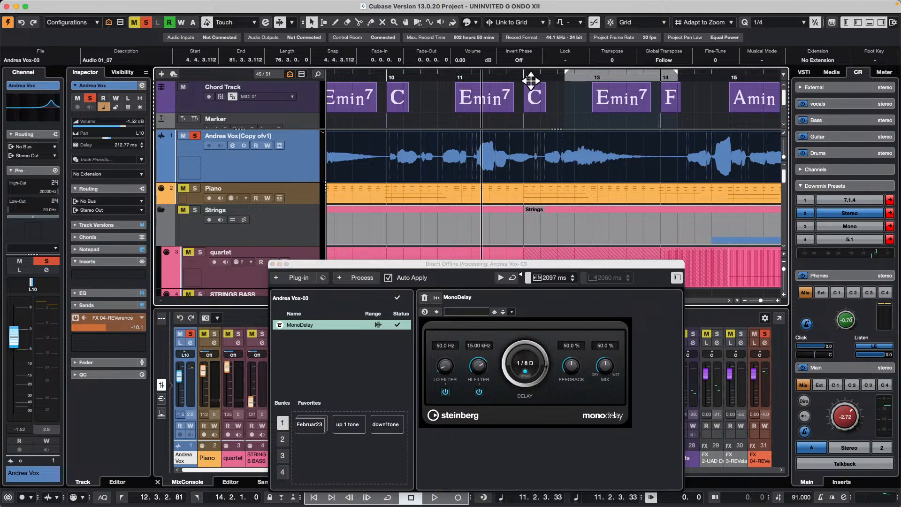
{"action": "key", "text": "space"}
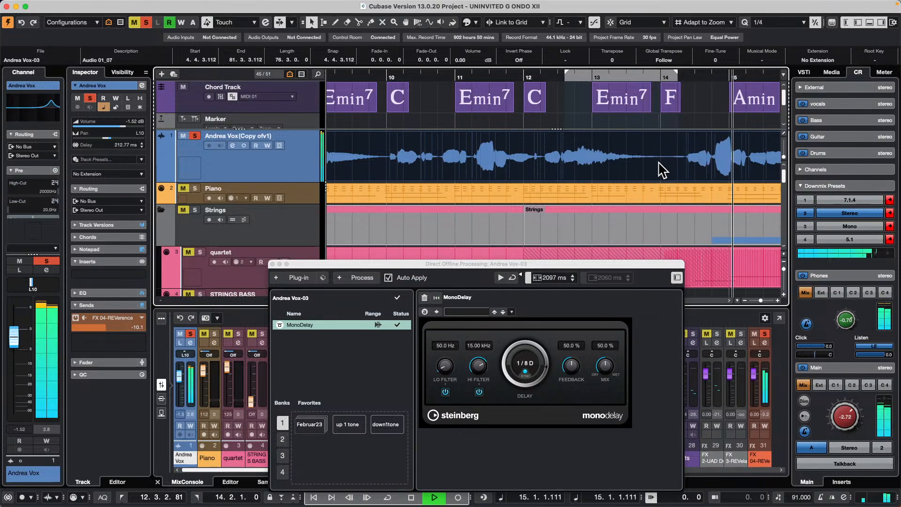
{"action": "key", "text": "space"}
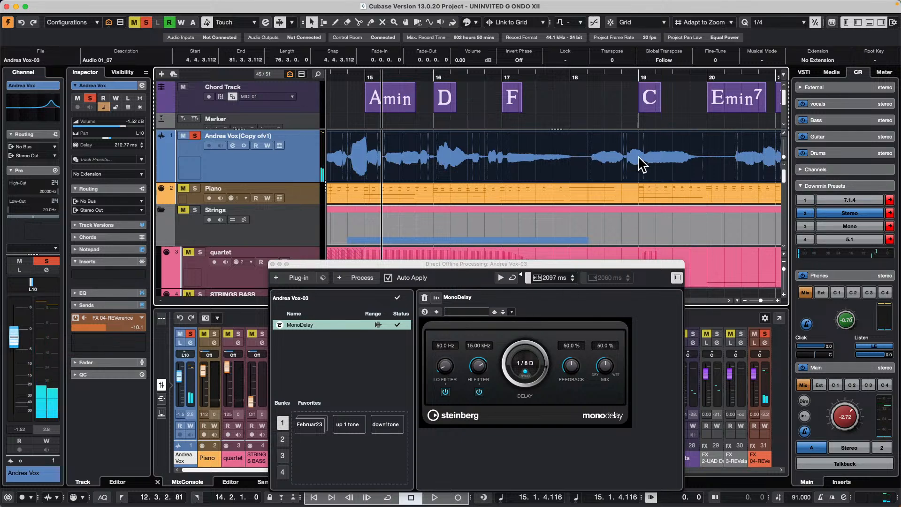
- Select the vocal range from 19.1.2.58 to 20.2.2.52 and set the existing MonoDelay time to 1/16 D
{"action": "key", "text": "2"}
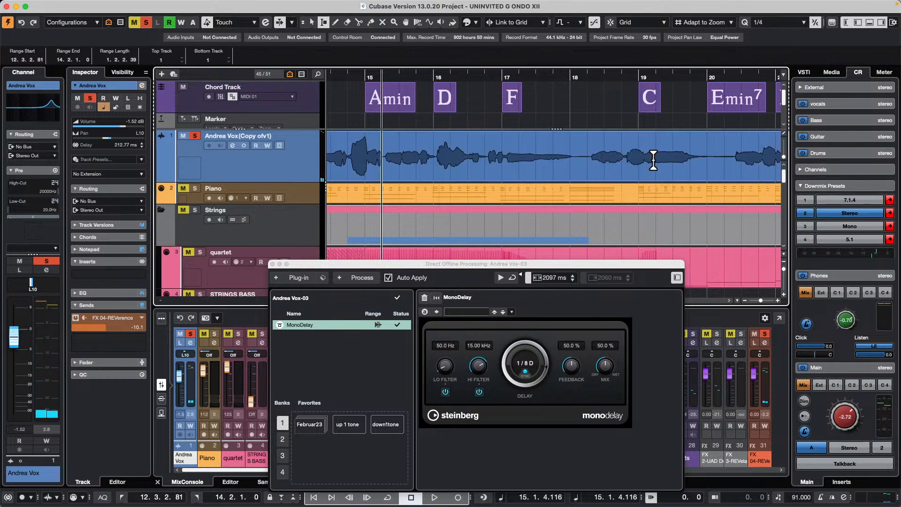
{"action": "left_click_drag", "start_coordinate": [644, 162], "coordinate": [726, 168]}
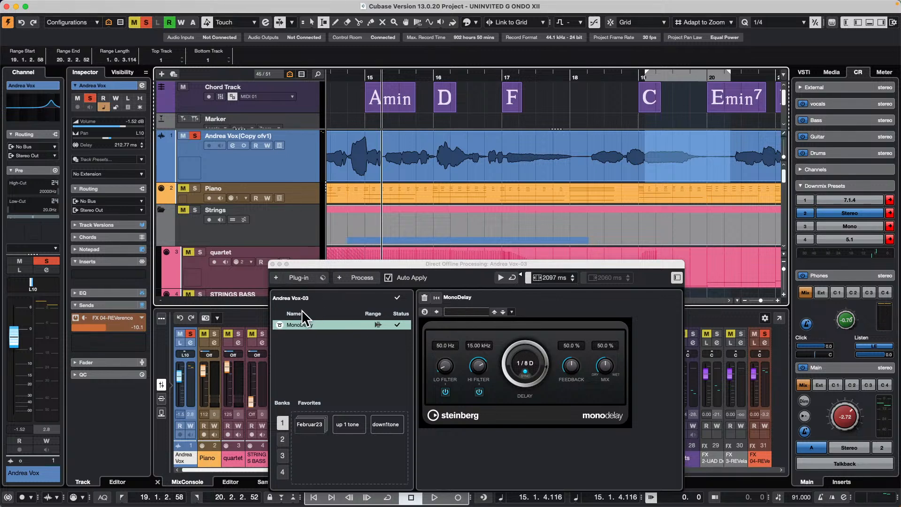
{"action": "left_click_drag", "start_coordinate": [546, 357], "coordinate": [542, 349]}
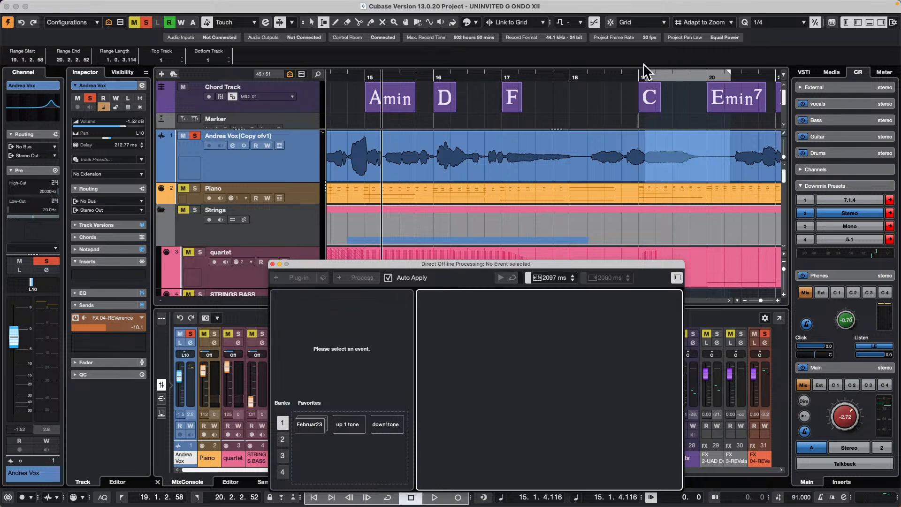
- Add PingPongDelay to the offline processes of the selected vocal range and set its delay time to 1/8
{"action": "left_click", "coordinate": [621, 80]}
{"action": "left_click", "coordinate": [312, 343]}
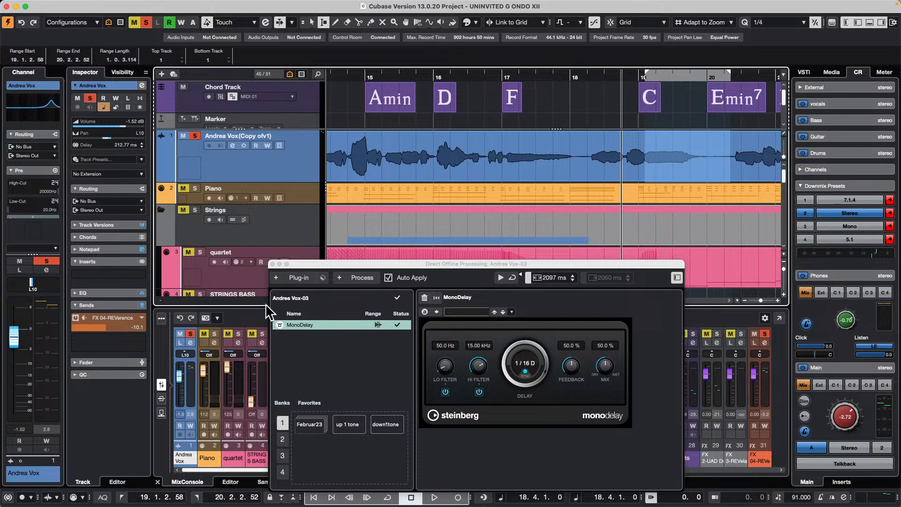
{"action": "left_click", "coordinate": [299, 278]}
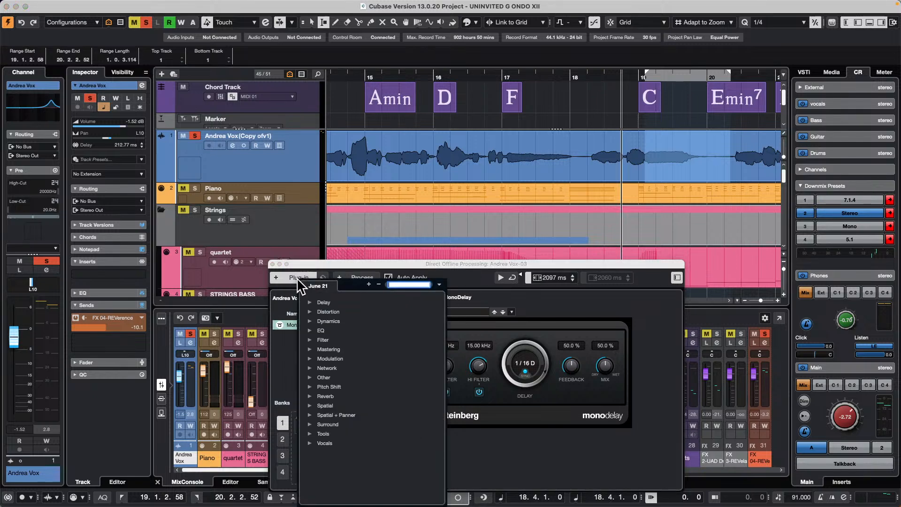
{"action": "left_click", "coordinate": [311, 302]}
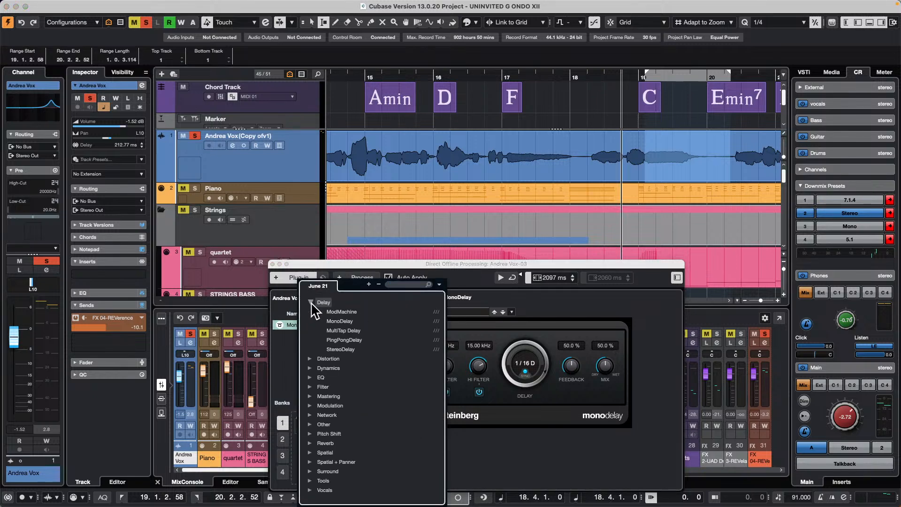
{"action": "left_click", "coordinate": [353, 340]}
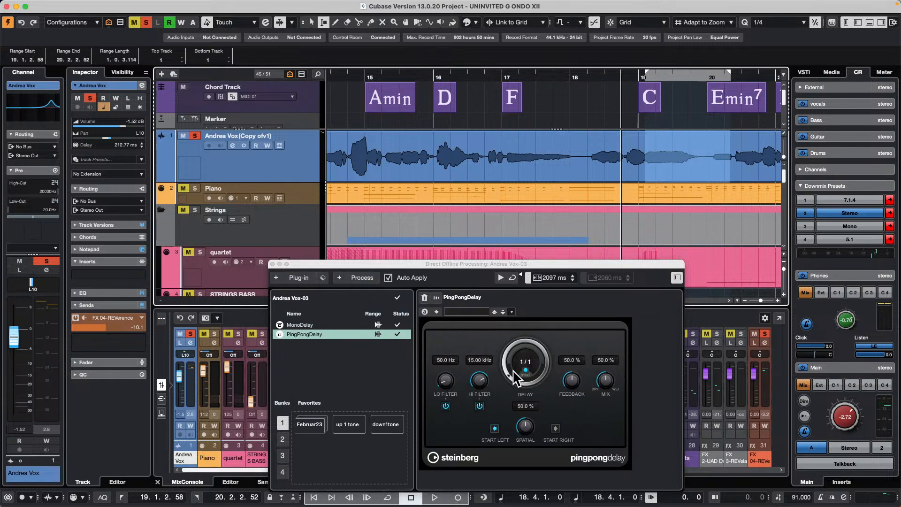
{"action": "left_click_drag", "start_coordinate": [514, 375], "coordinate": [501, 361]}
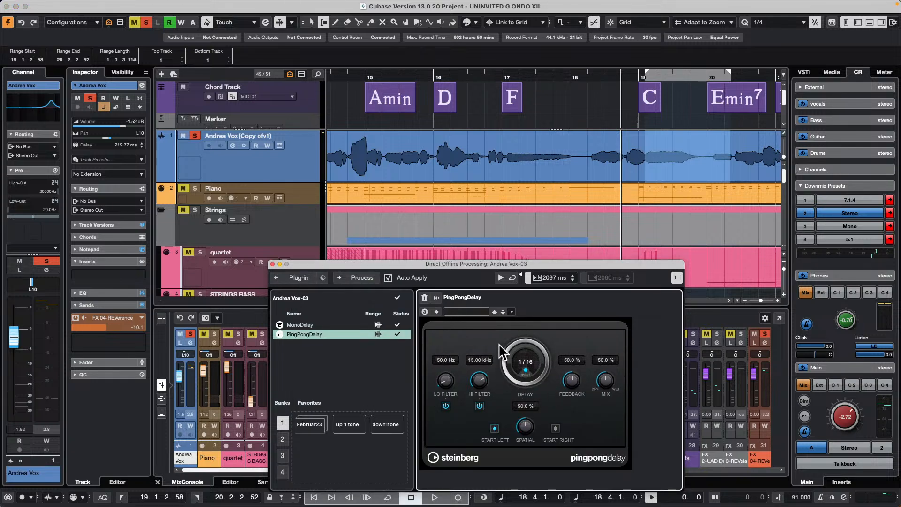
- Audition the vocal phrase with both offline delays, stopping around bar 22
{"action": "left_click", "coordinate": [612, 87]}
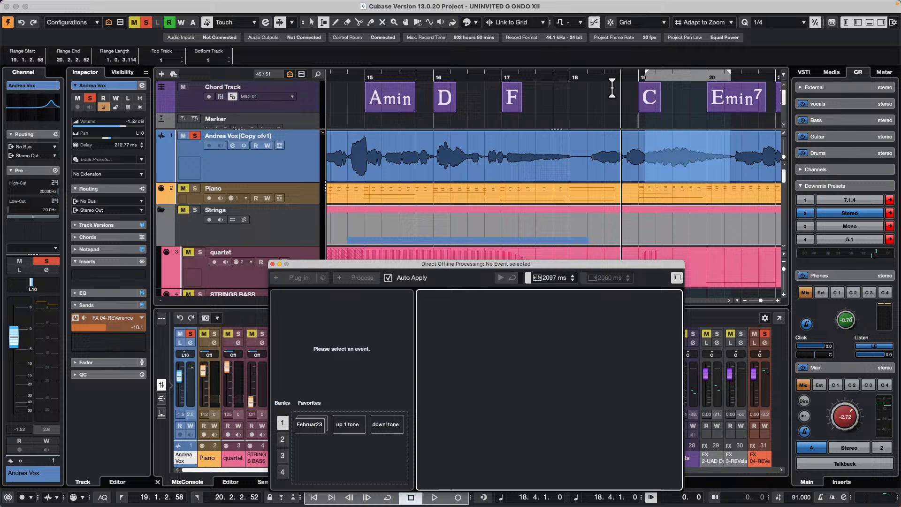
{"action": "left_click", "coordinate": [540, 76]}
{"action": "left_click", "coordinate": [713, 141]}
{"action": "key", "text": "space"}
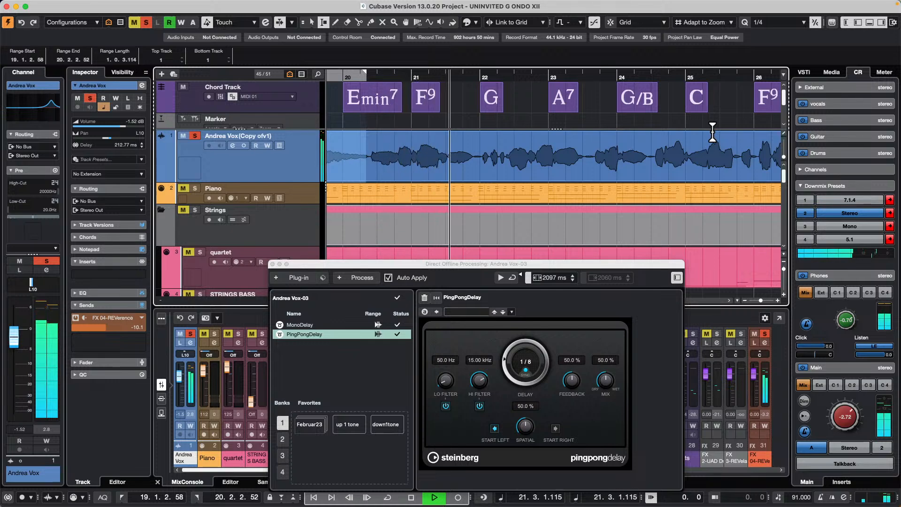
{"action": "key", "text": "space"}
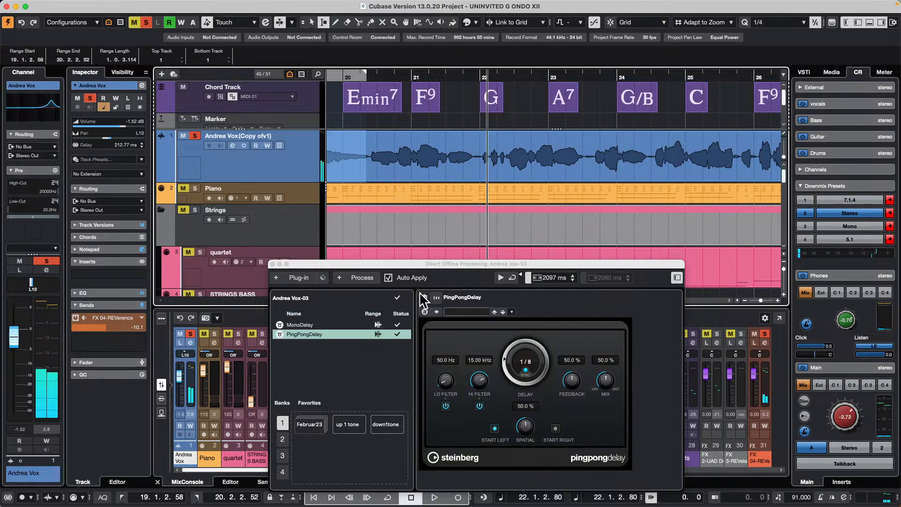
- Delete the PingPongDelay and MonoDelay processes from the selected vocal range
{"action": "left_click", "coordinate": [297, 323]}
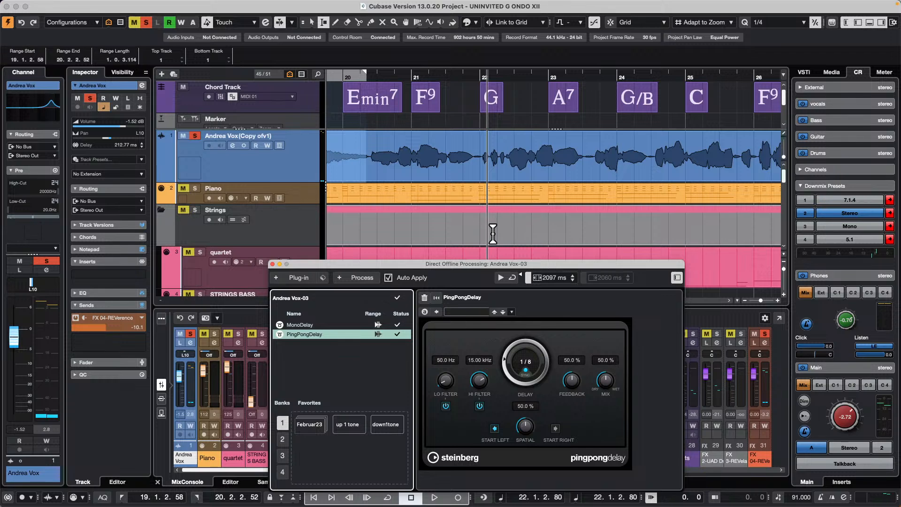
{"action": "right_click", "coordinate": [316, 337]}
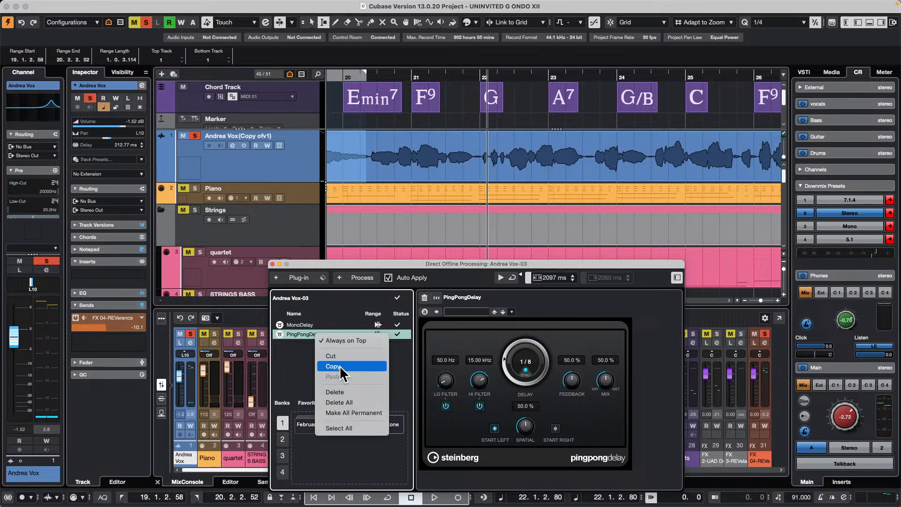
{"action": "left_click", "coordinate": [355, 393]}
{"action": "right_click", "coordinate": [315, 323]}
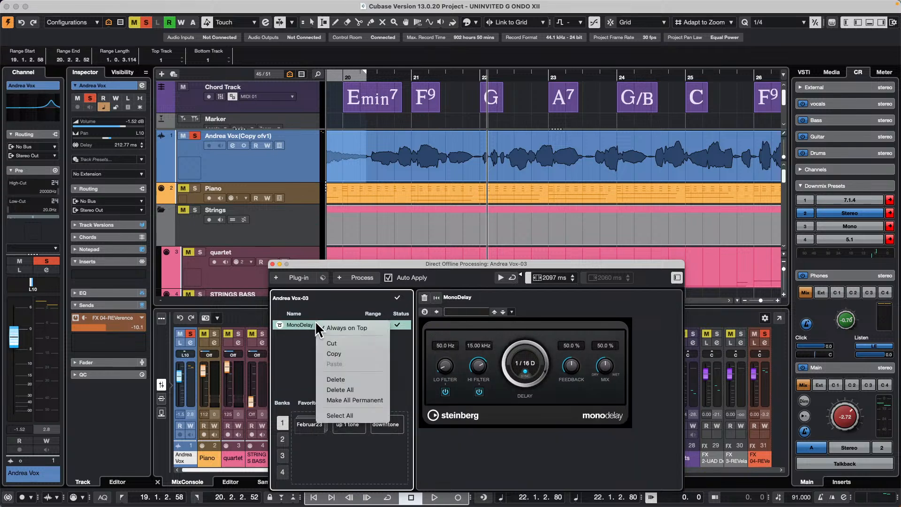
{"action": "left_click", "coordinate": [371, 379]}
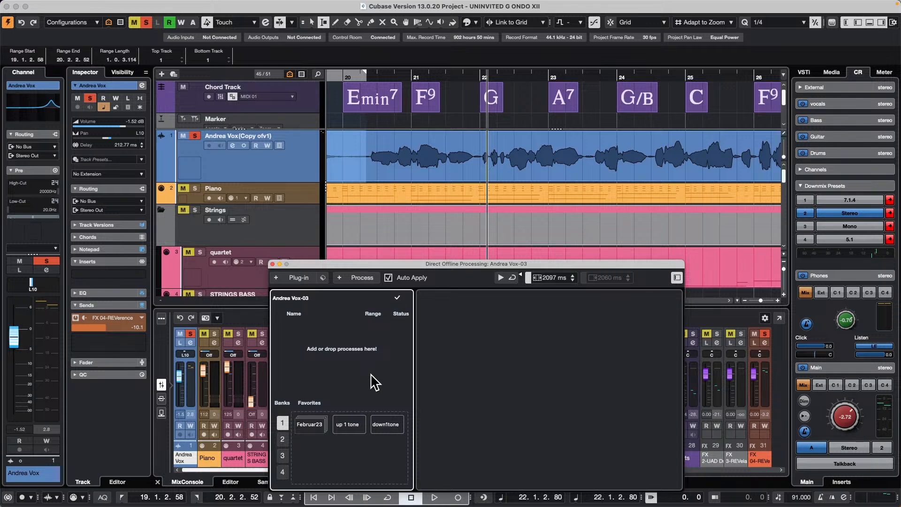
- Close the Direct Offline Processing window, open the recent project jump off.cpr and activate it
{"action": "left_click", "coordinate": [324, 24]}
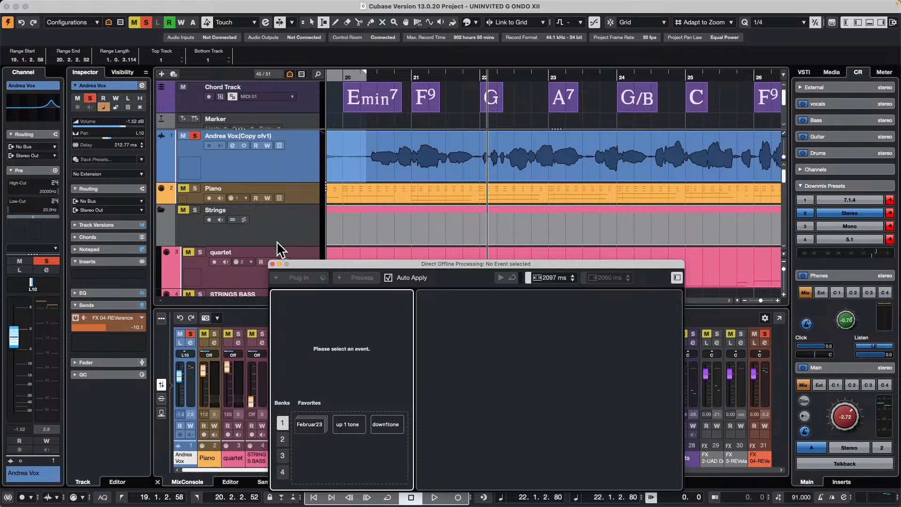
{"action": "left_click", "coordinate": [272, 264]}
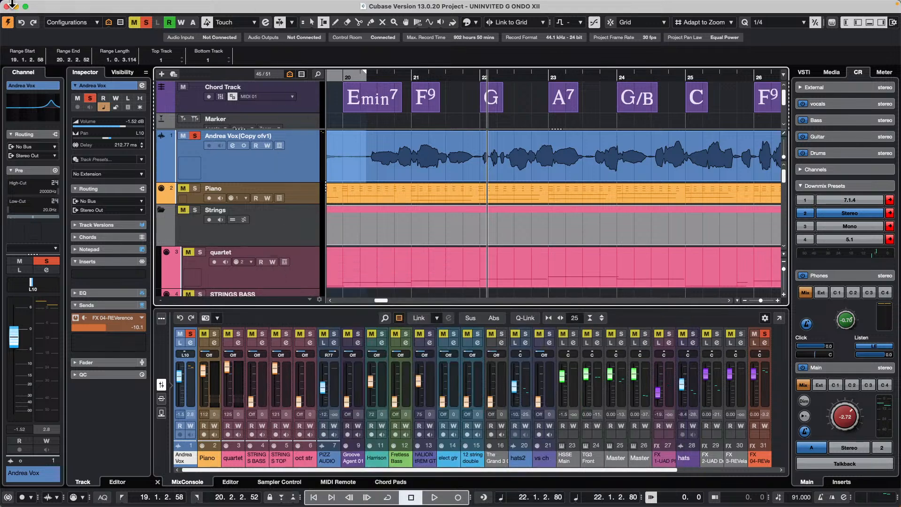
{"action": "left_click", "coordinate": [62, 5]}
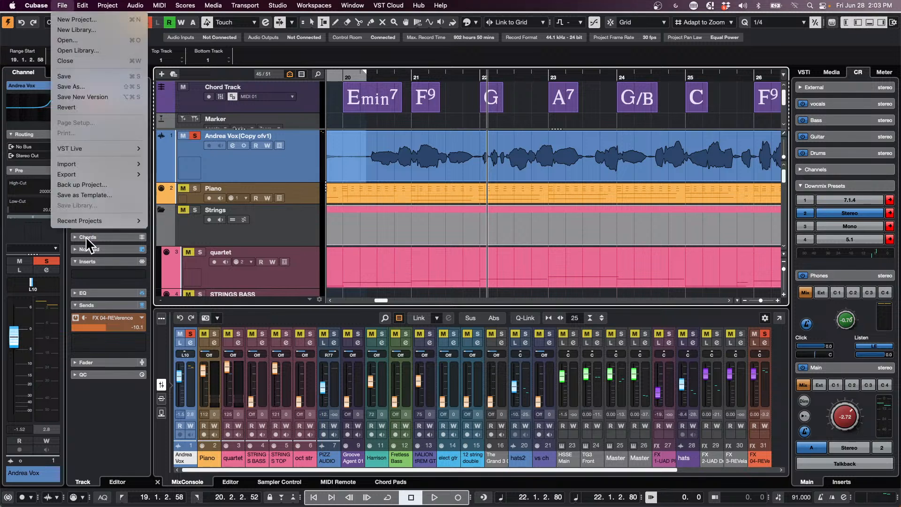
{"action": "mouse_move", "coordinate": [89, 221]}
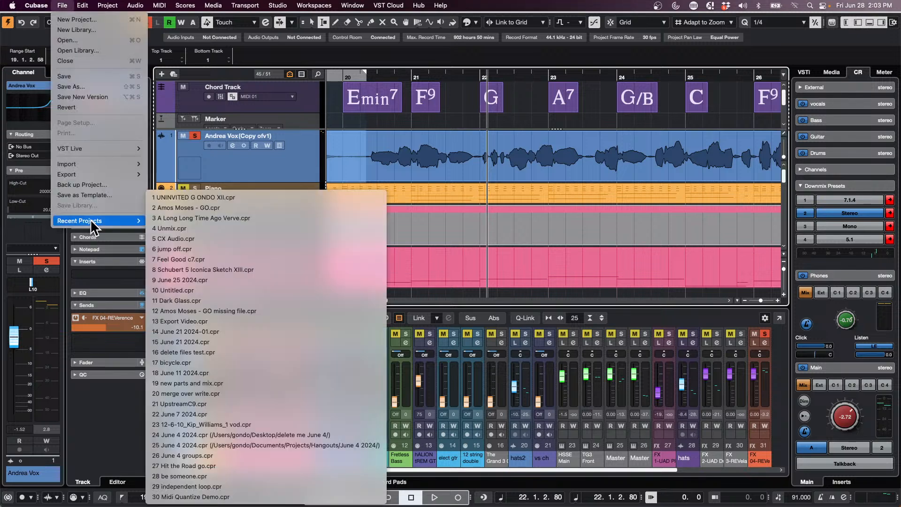
{"action": "left_click", "coordinate": [237, 249]}
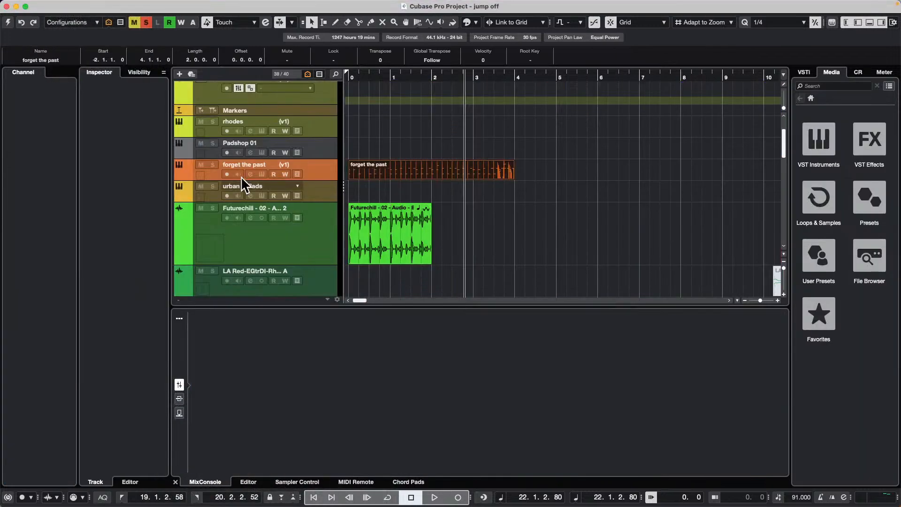
{"action": "left_click", "coordinate": [8, 22]}
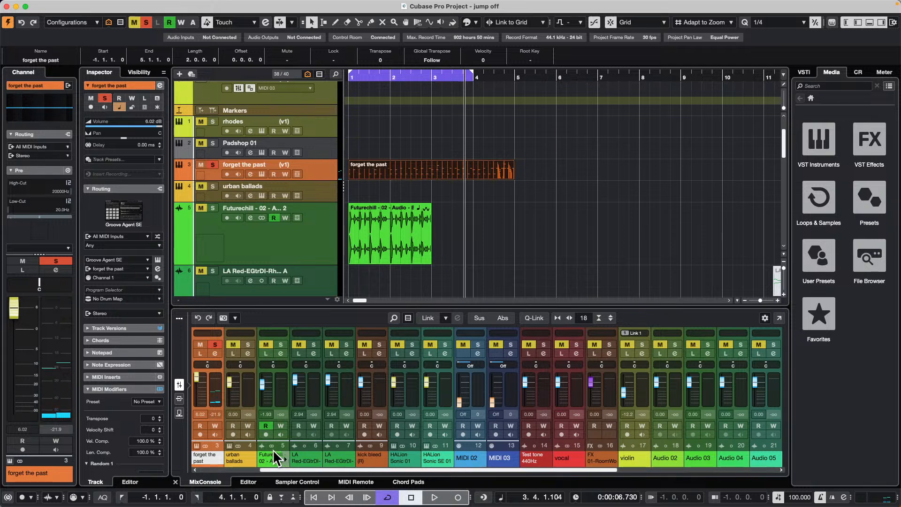
- Load the green Futurechill beat event into Sampler Control and transfer the sample to HALion
{"action": "left_click", "coordinate": [313, 482]}
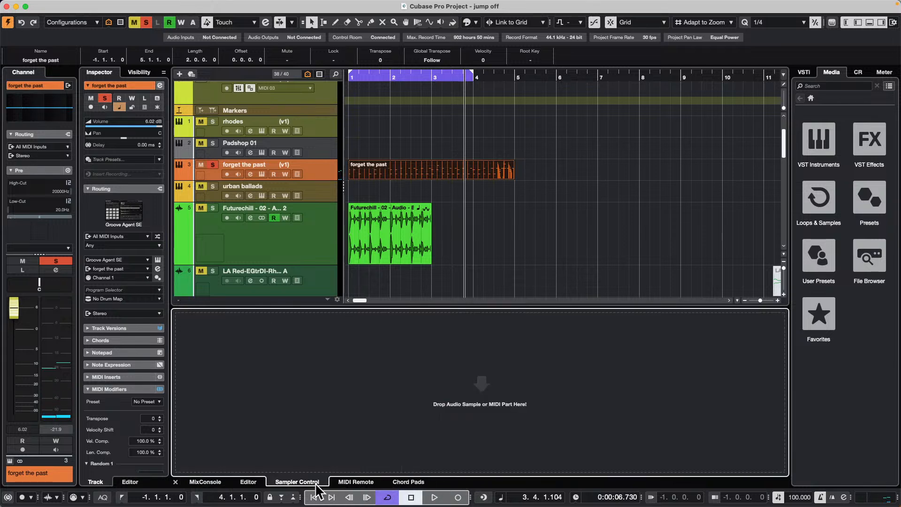
{"action": "left_click_drag", "start_coordinate": [384, 245], "coordinate": [399, 386]}
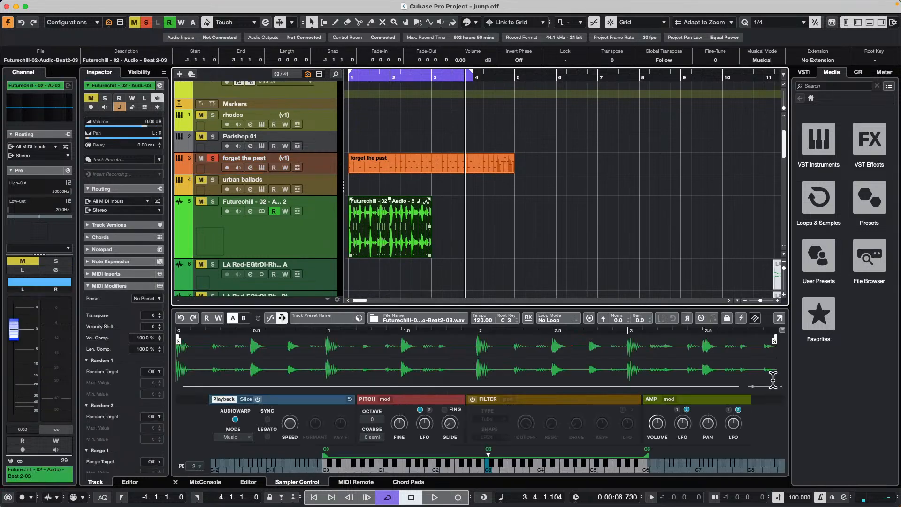
{"action": "left_click", "coordinate": [755, 319]}
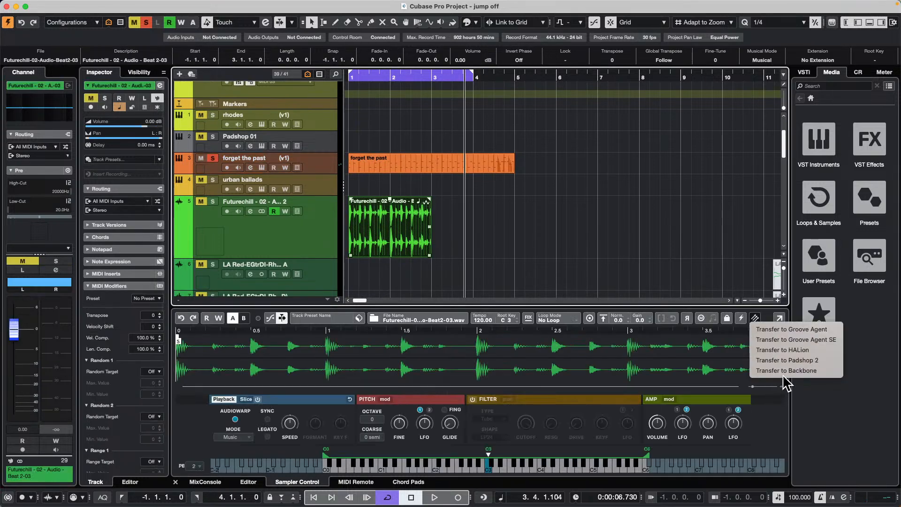
{"action": "left_click", "coordinate": [802, 351]}
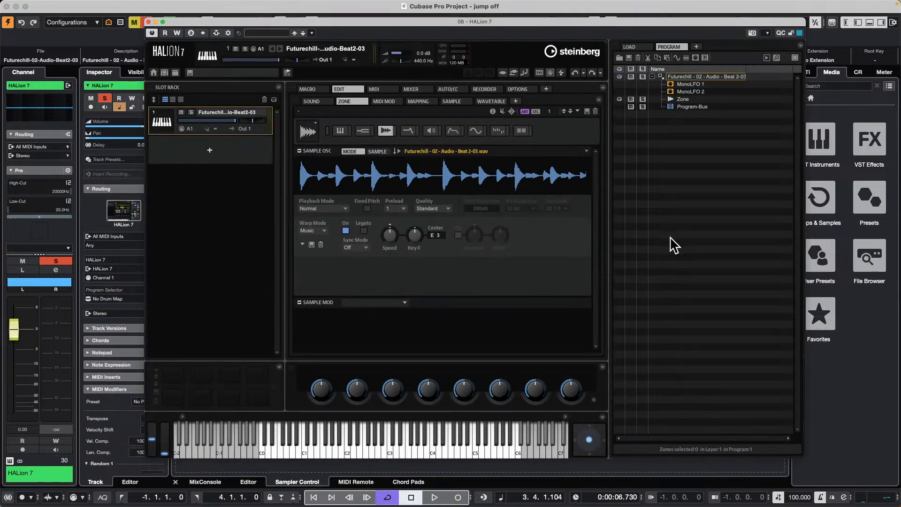
- Review the sample export settings for the Futurechill program in HALion and leave without exporting
{"action": "right_click", "coordinate": [683, 74]}
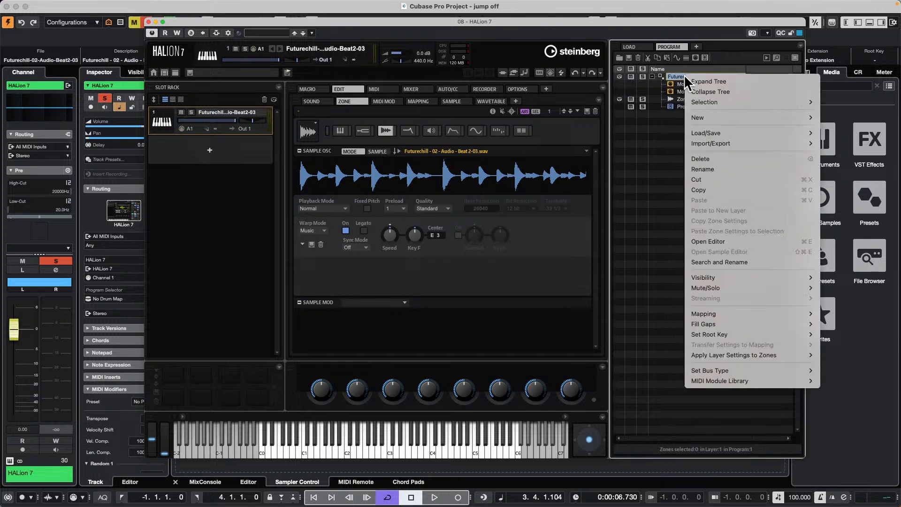
{"action": "mouse_move", "coordinate": [741, 146]}
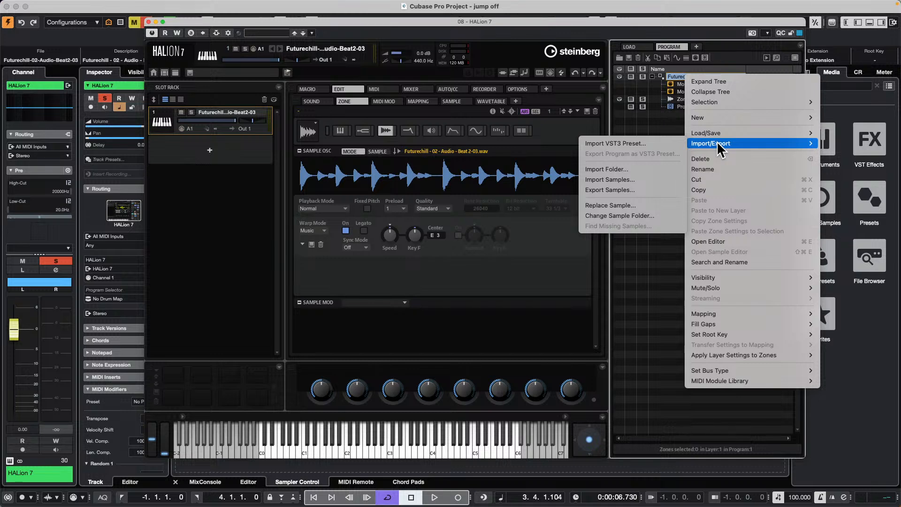
{"action": "left_click", "coordinate": [625, 190]}
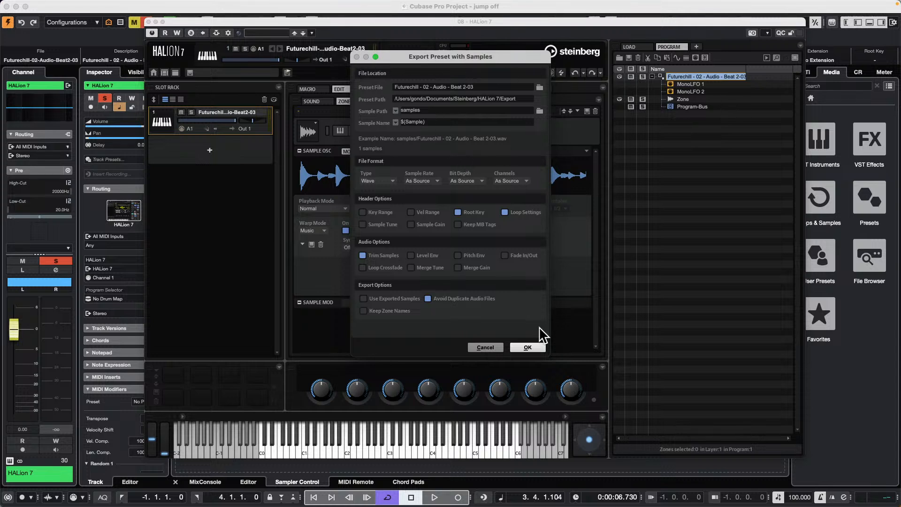
{"action": "left_click", "coordinate": [485, 348]}
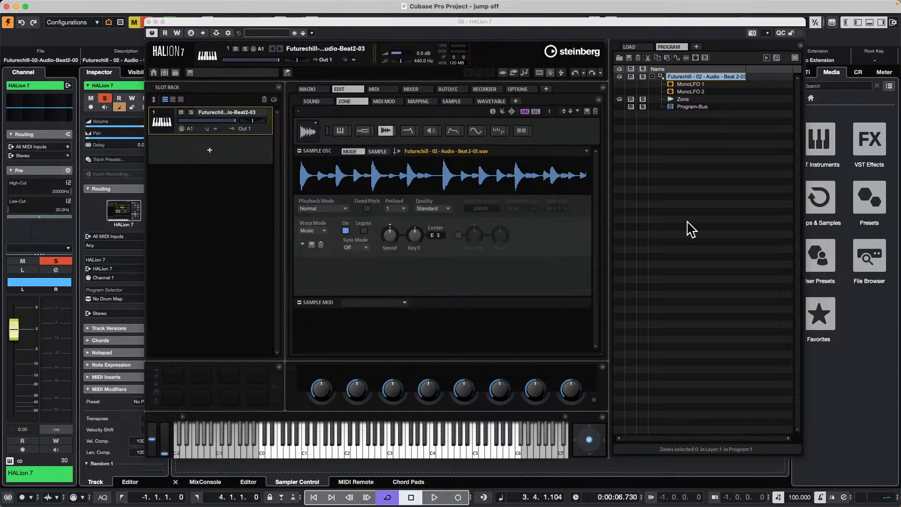
- Inspect the import/export and save options of the Futurechill program, including its save dialog, without saving
{"action": "right_click", "coordinate": [682, 77]}
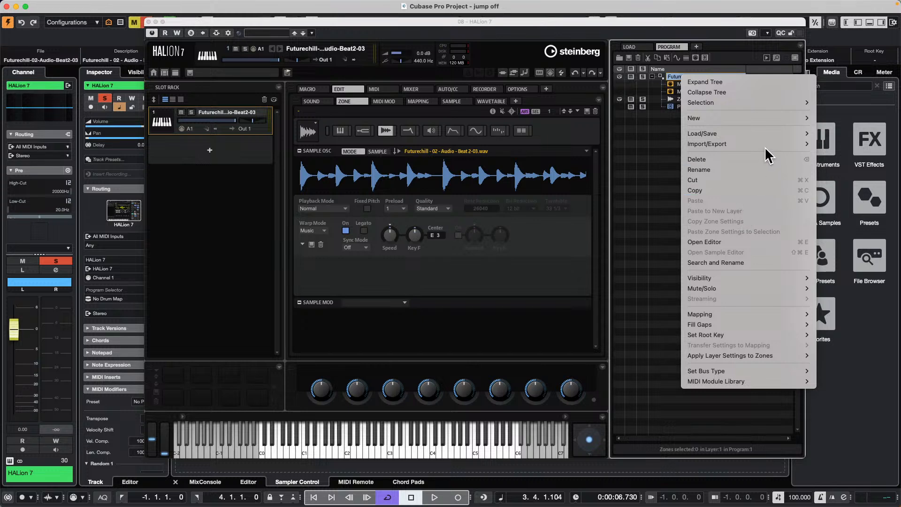
{"action": "mouse_move", "coordinate": [756, 136]}
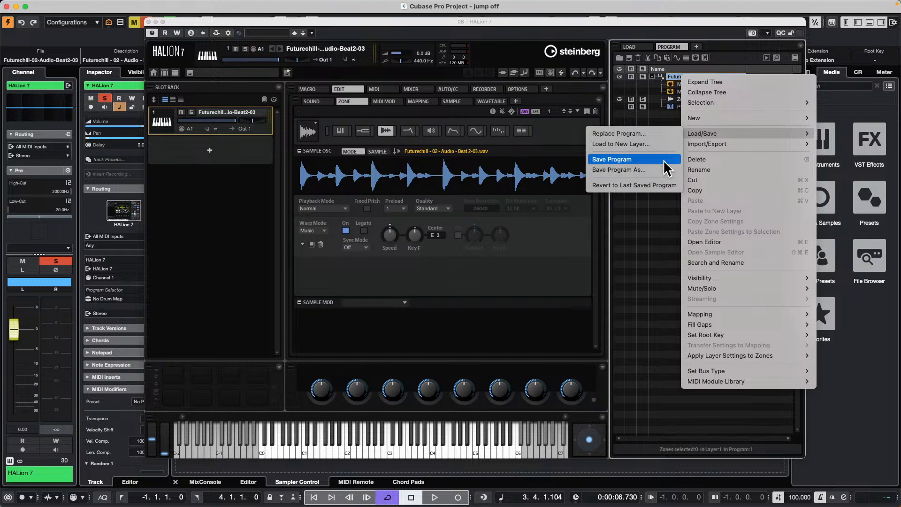
{"action": "mouse_move", "coordinate": [734, 151]}
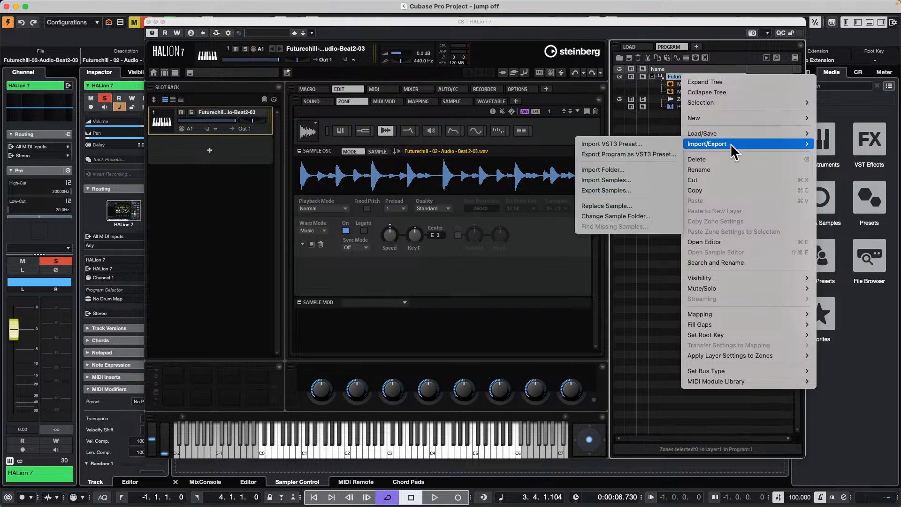
{"action": "left_click", "coordinate": [640, 159]}
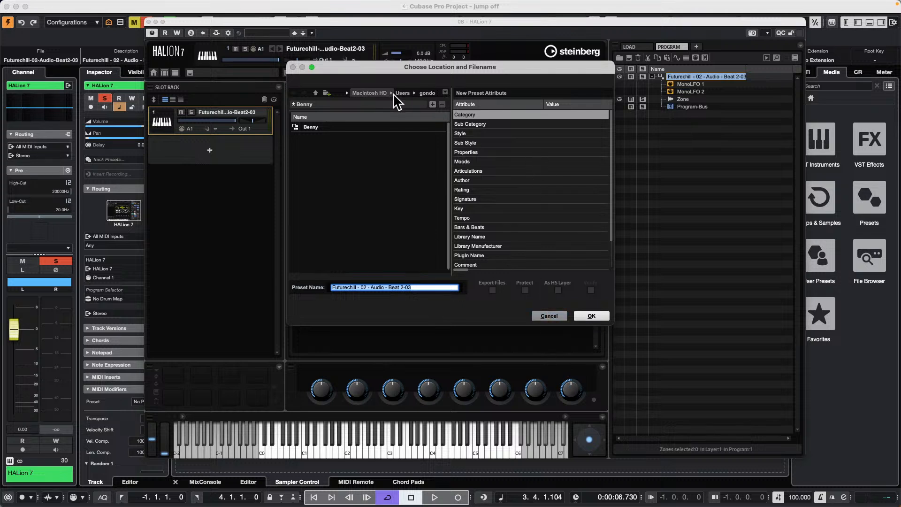
{"action": "left_click", "coordinate": [548, 316]}
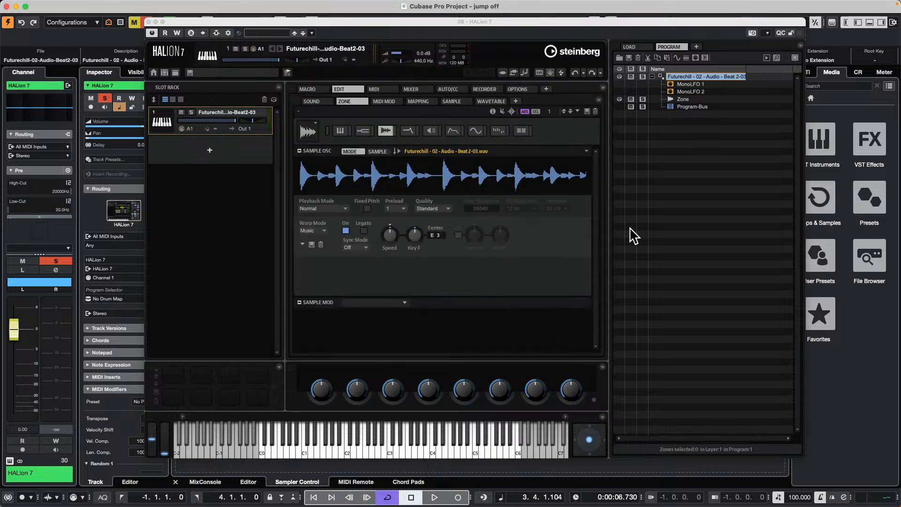
- Check the VST3 preset export option for the Futurechill program without exporting it
{"action": "right_click", "coordinate": [691, 76]}
{"action": "mouse_move", "coordinate": [732, 140]}
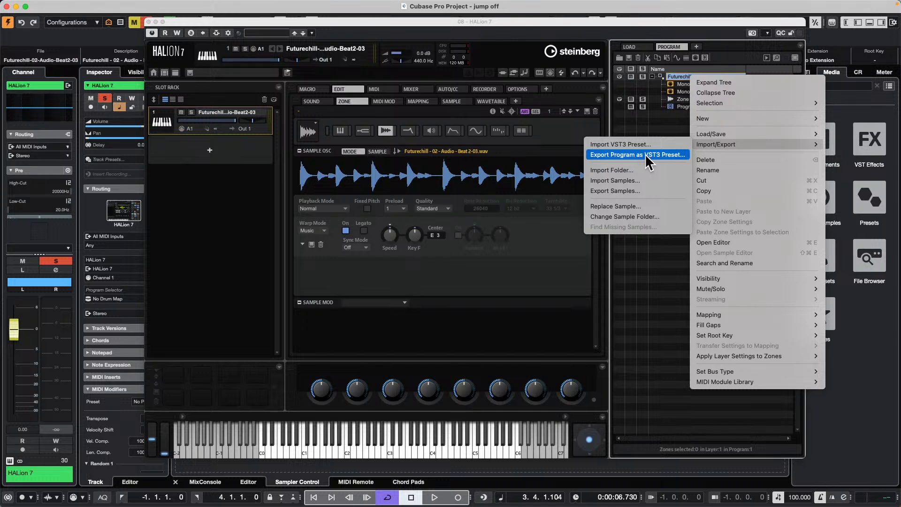
{"action": "left_click", "coordinate": [641, 122]}
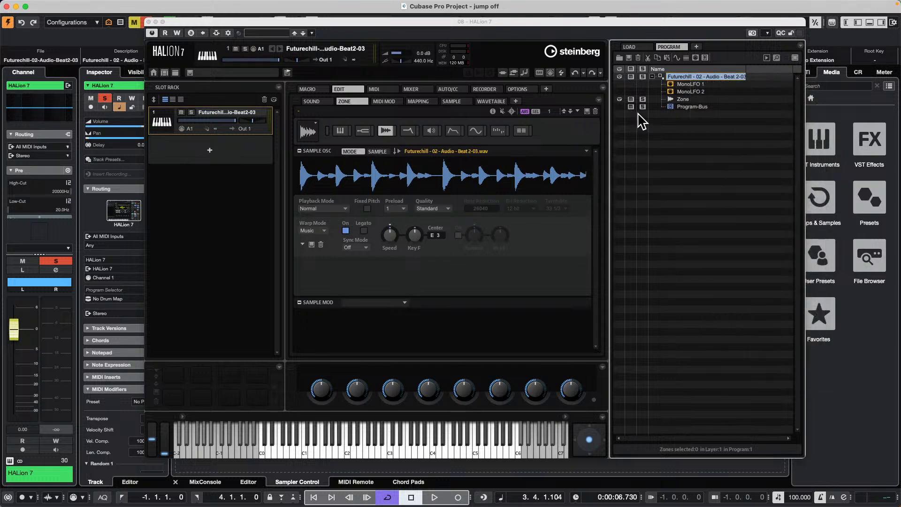
- Close the HALion window and bring the vocal and violin tracks into view
{"action": "left_click", "coordinate": [149, 22]}
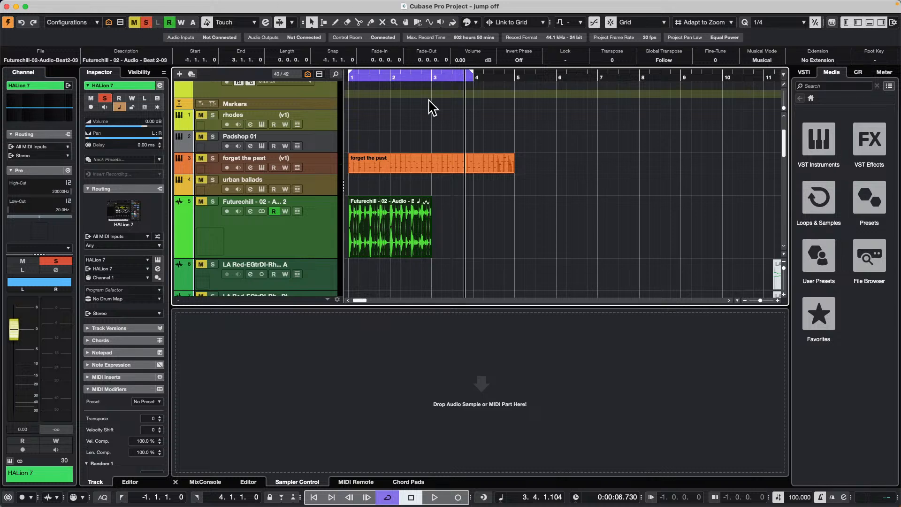
{"action": "scroll", "coordinate": [515, 226], "scroll_direction": "down", "scroll_amount": 8}
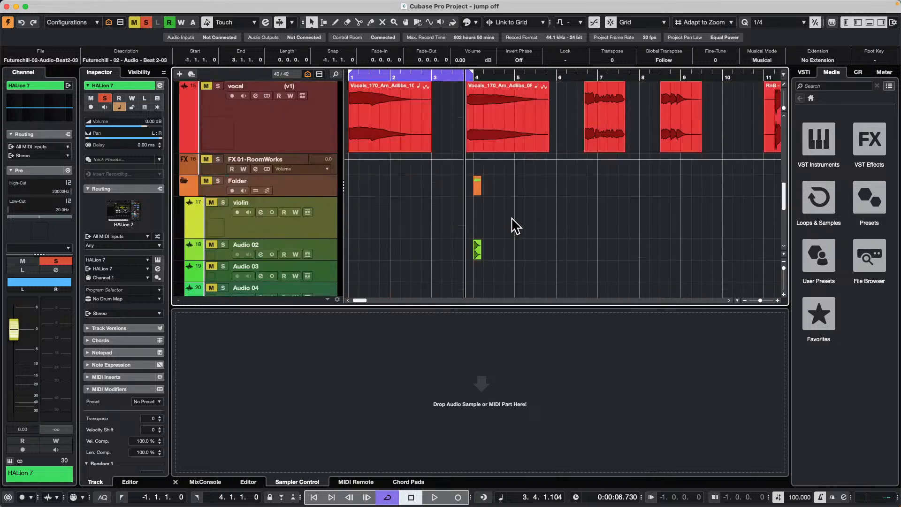
- Add a Retrologue instrument track with stereo output directly after the vocal track
{"action": "left_click", "coordinate": [293, 121]}
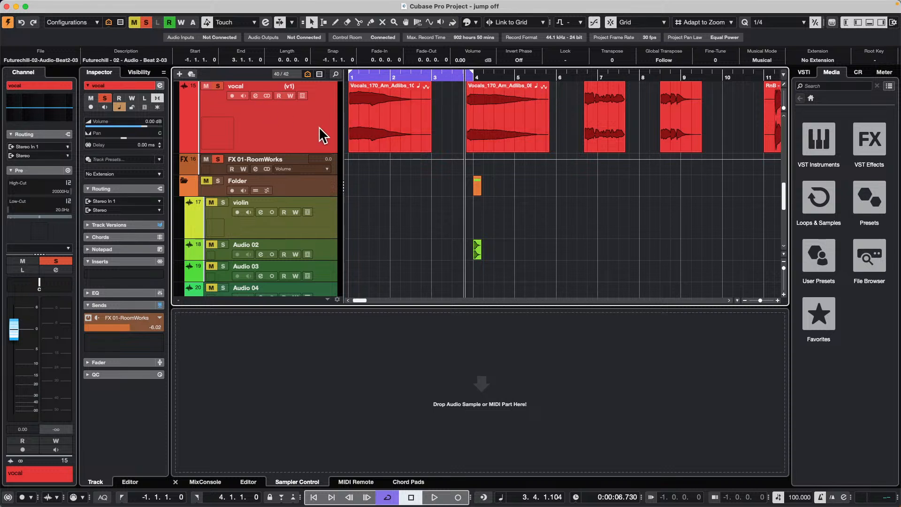
{"action": "right_click", "coordinate": [279, 124]}
{"action": "mouse_move", "coordinate": [396, 131]}
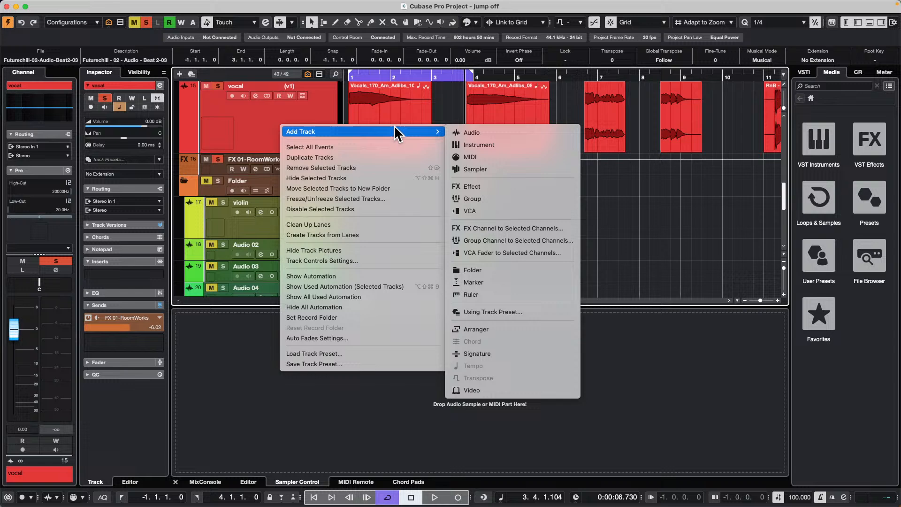
{"action": "left_click", "coordinate": [532, 145]}
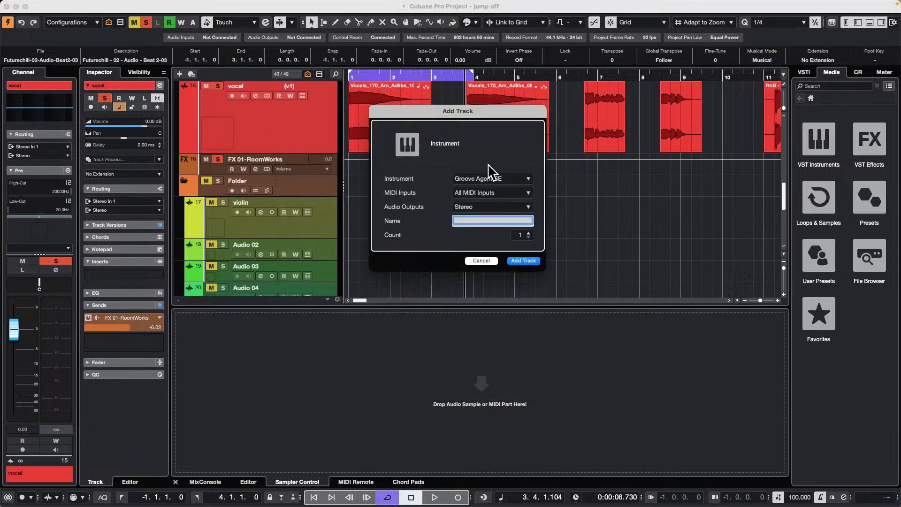
{"action": "left_click", "coordinate": [516, 179]}
{"action": "left_click", "coordinate": [422, 396]}
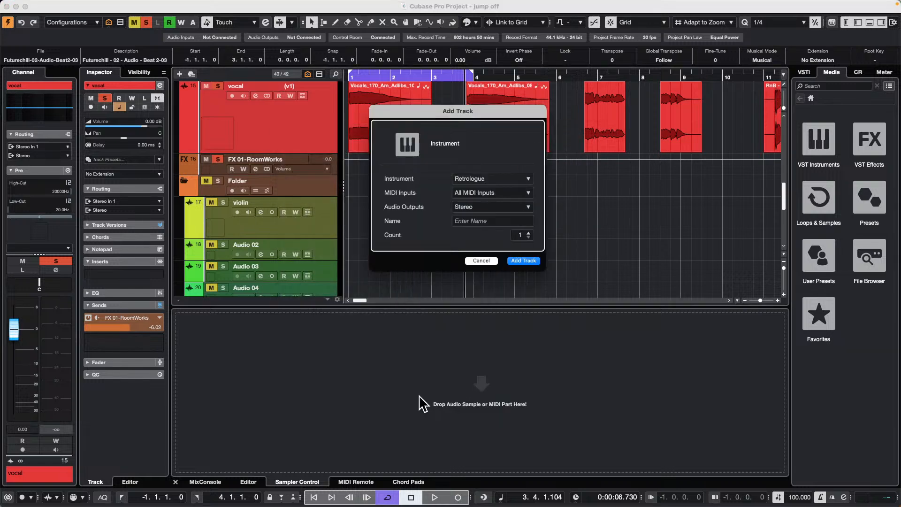
{"action": "left_click", "coordinate": [524, 261]}
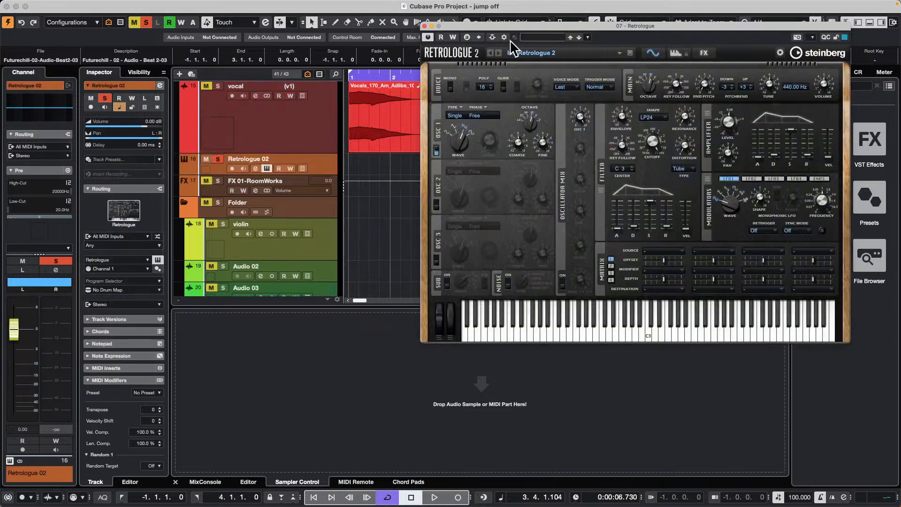
- Open Retrologue's preset browser, exclude factory presets and filter the user presets by the Bass category
{"action": "left_click", "coordinate": [528, 52]}
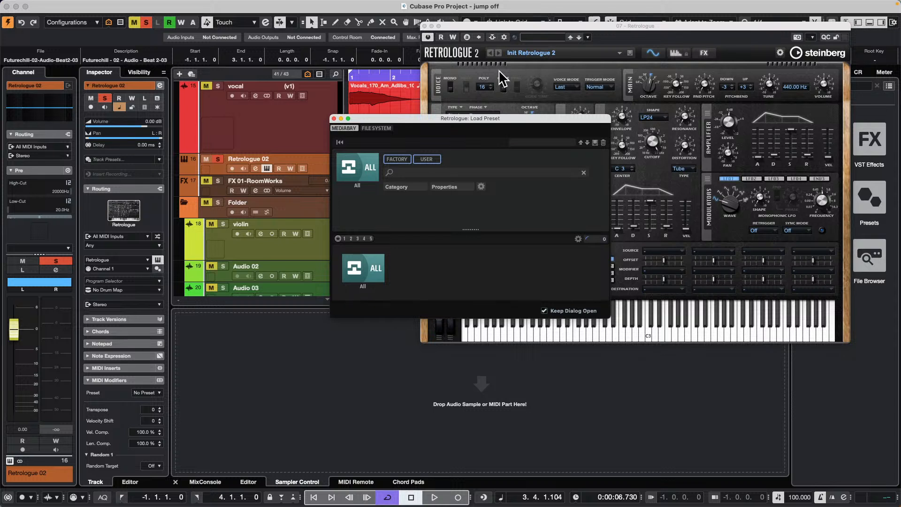
{"action": "left_click", "coordinate": [354, 272]}
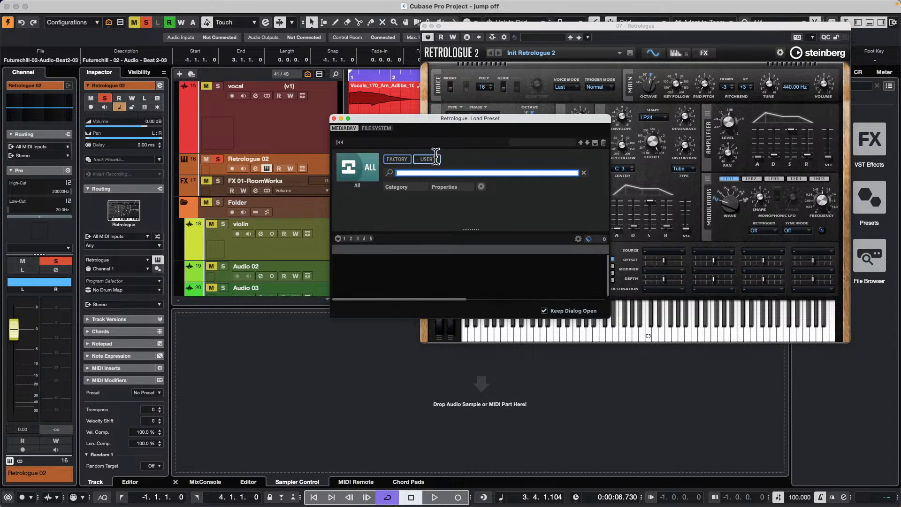
{"action": "left_click", "coordinate": [401, 157]}
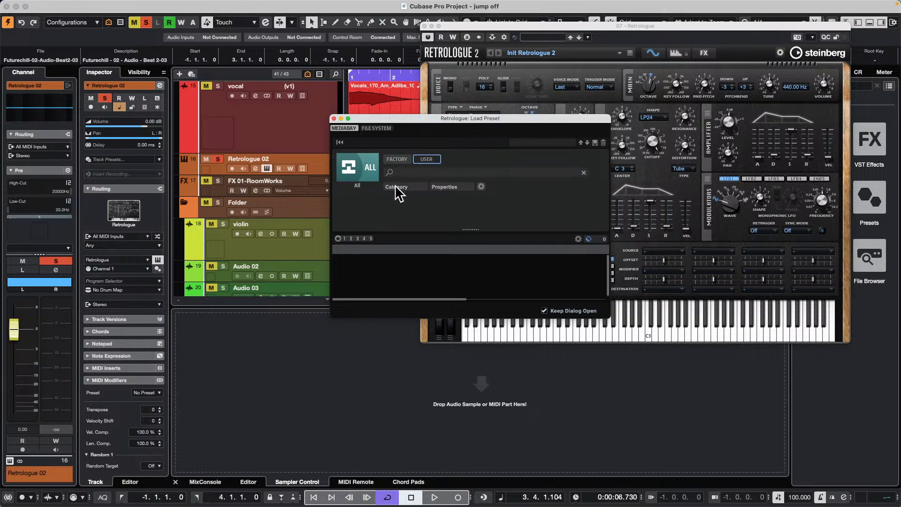
{"action": "left_click", "coordinate": [396, 187]}
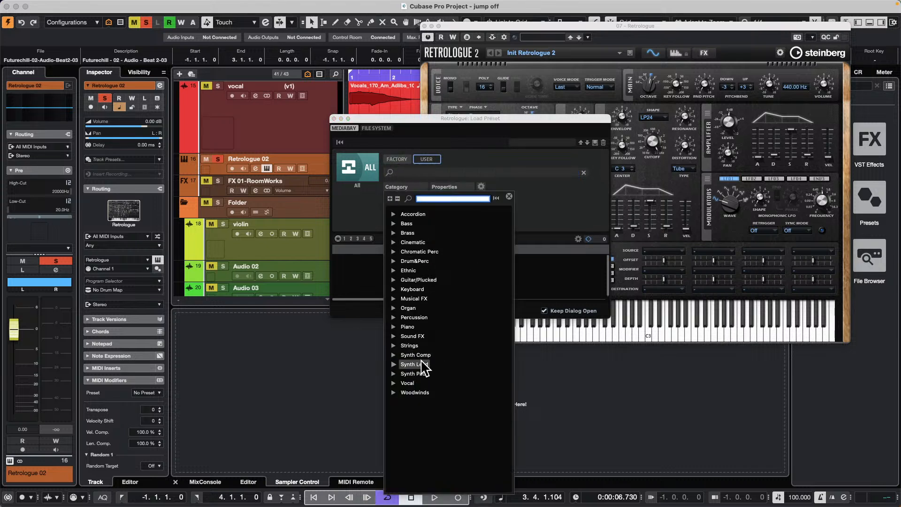
{"action": "left_click", "coordinate": [394, 345]}
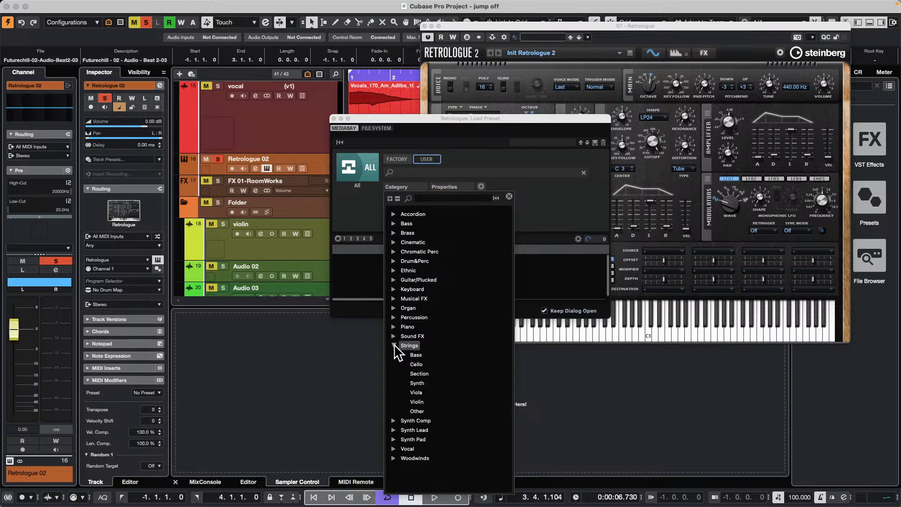
{"action": "left_click", "coordinate": [394, 345]}
{"action": "left_click", "coordinate": [395, 365]}
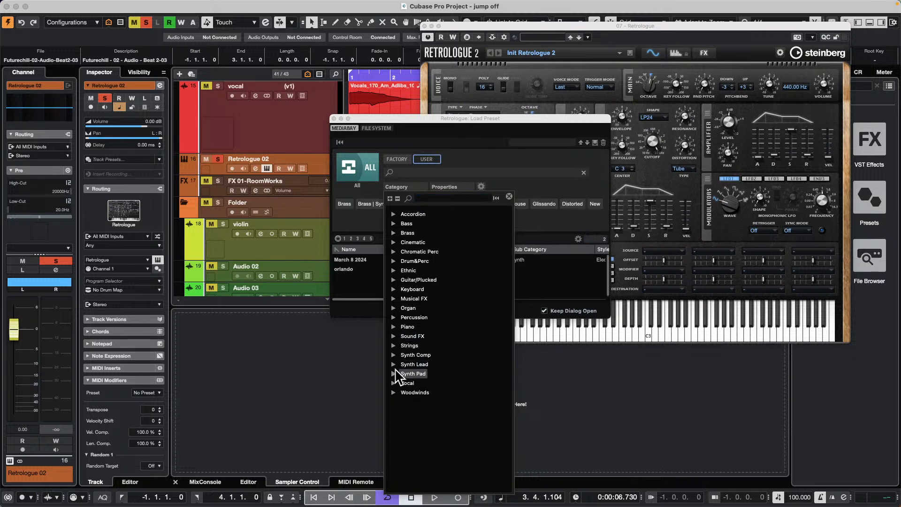
{"action": "left_click", "coordinate": [395, 372]}
- Include factory presets again and narrow the preset filter to Analog only, removing Bass
{"action": "left_click", "coordinate": [392, 156]}
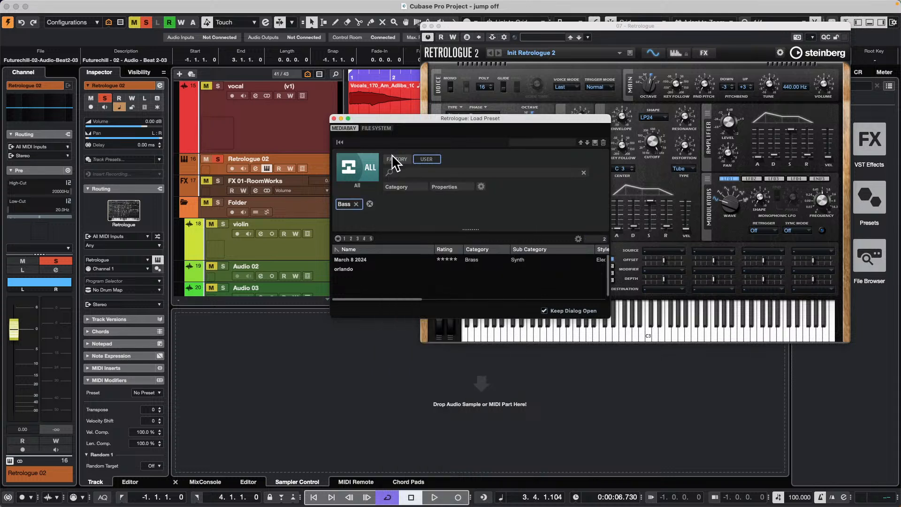
{"action": "left_click", "coordinate": [393, 159]}
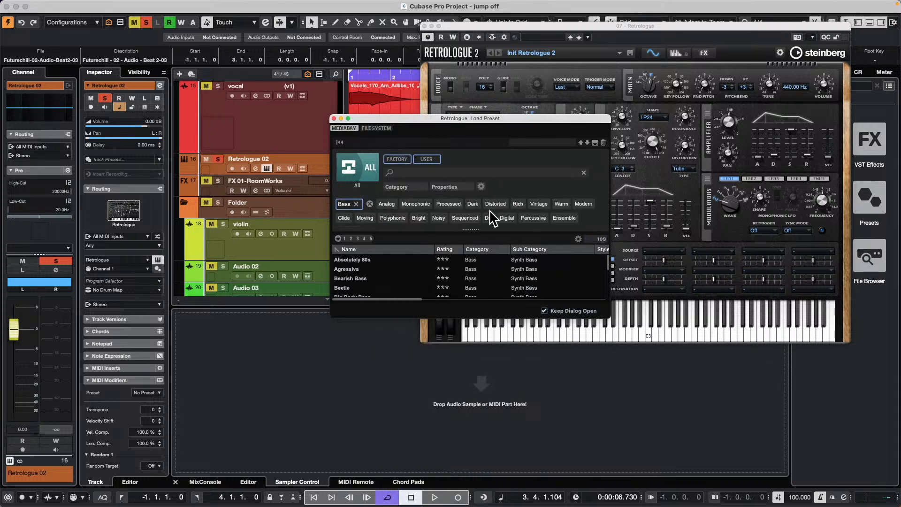
{"action": "left_click", "coordinate": [385, 204]}
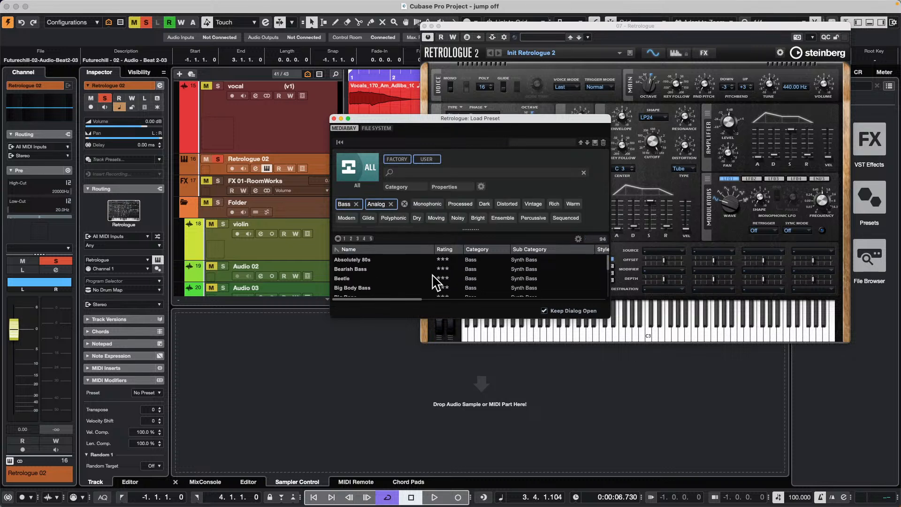
{"action": "left_click", "coordinate": [355, 204]}
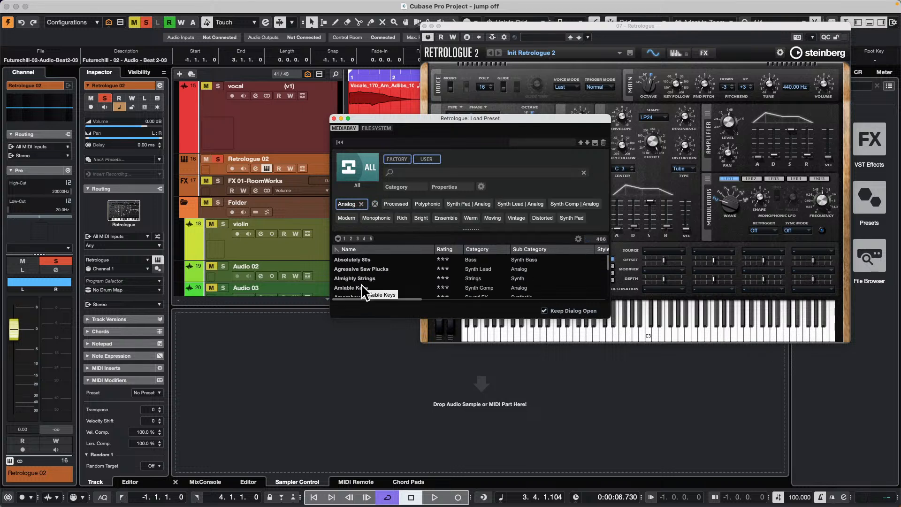
- Load the Absolutely 80s preset into Retrologue and audition it on the virtual keyboard
{"action": "left_click", "coordinate": [381, 261]}
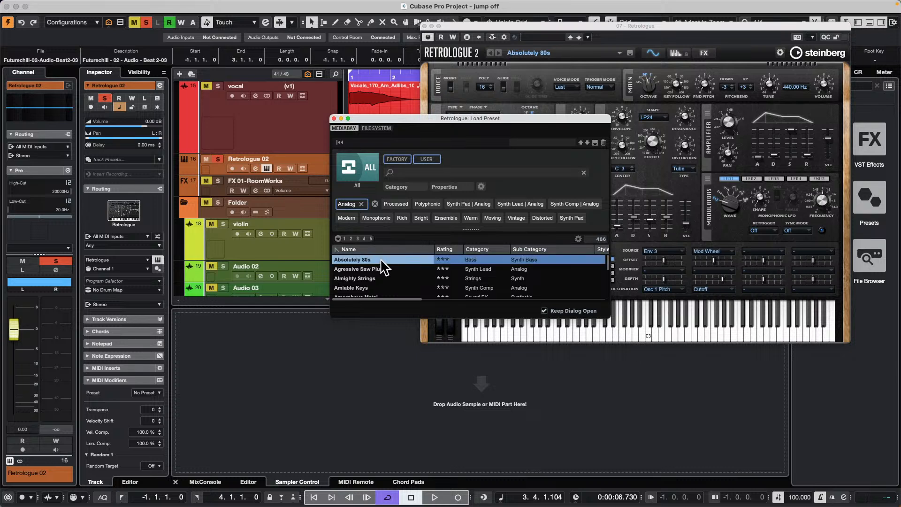
{"action": "left_click", "coordinate": [655, 325]}
{"action": "left_click", "coordinate": [582, 340]}
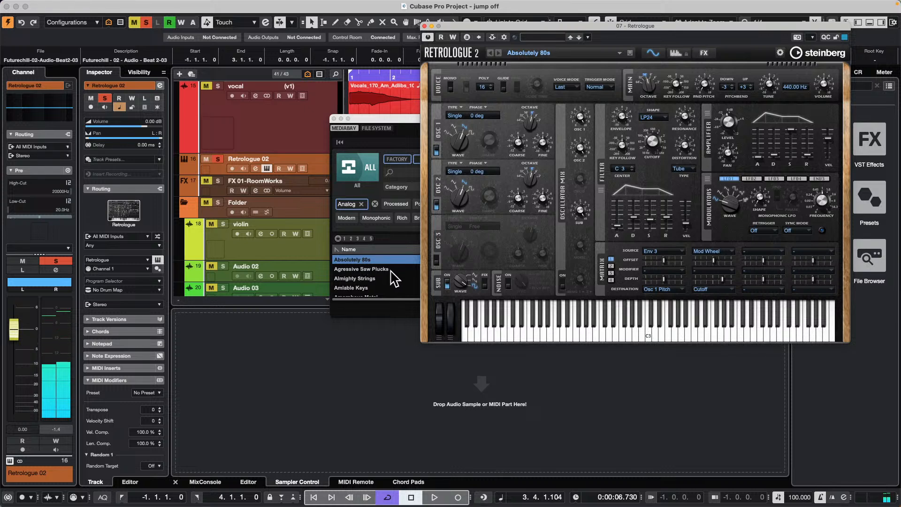
- Load the Aquatic Pad preset, audition it on the virtual keyboard and close the preset browser
{"action": "scroll", "coordinate": [383, 277], "scroll_direction": "down", "scroll_amount": 2}
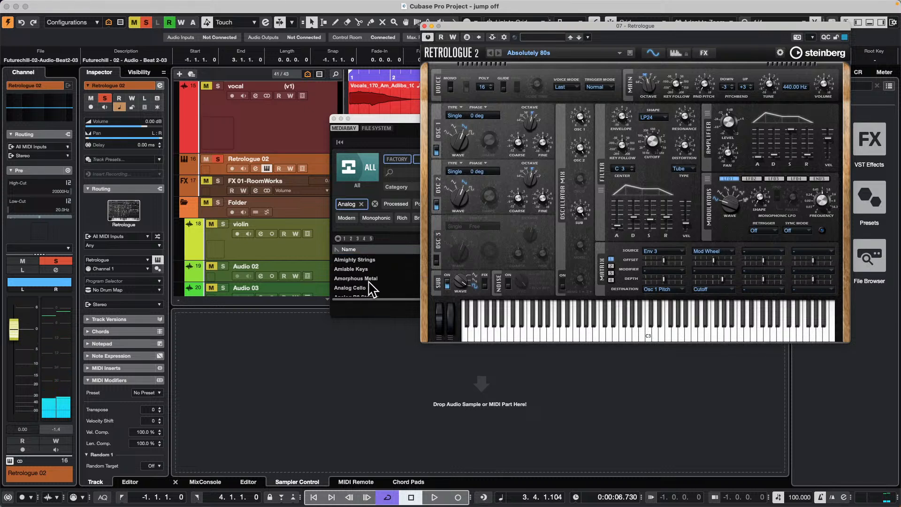
{"action": "scroll", "coordinate": [373, 282], "scroll_direction": "down", "scroll_amount": 1}
{"action": "scroll", "coordinate": [373, 281], "scroll_direction": "down", "scroll_amount": 1}
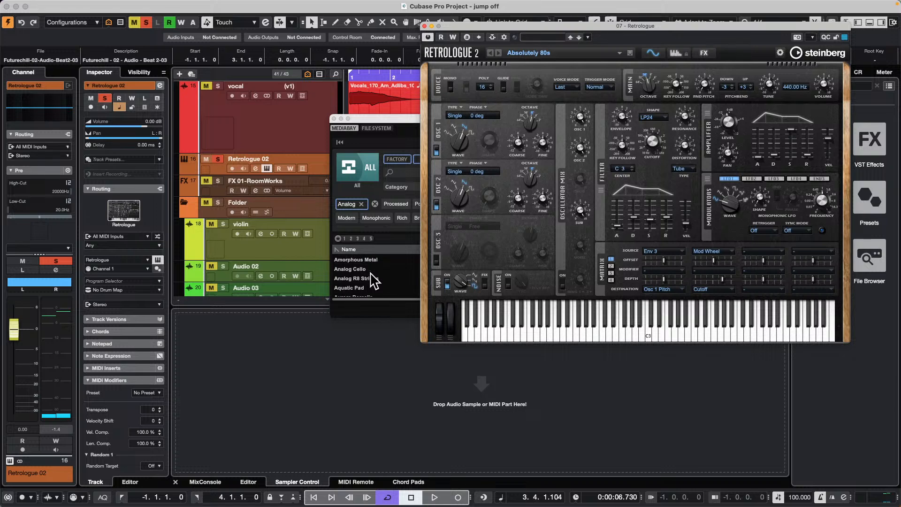
{"action": "left_click", "coordinate": [365, 287]}
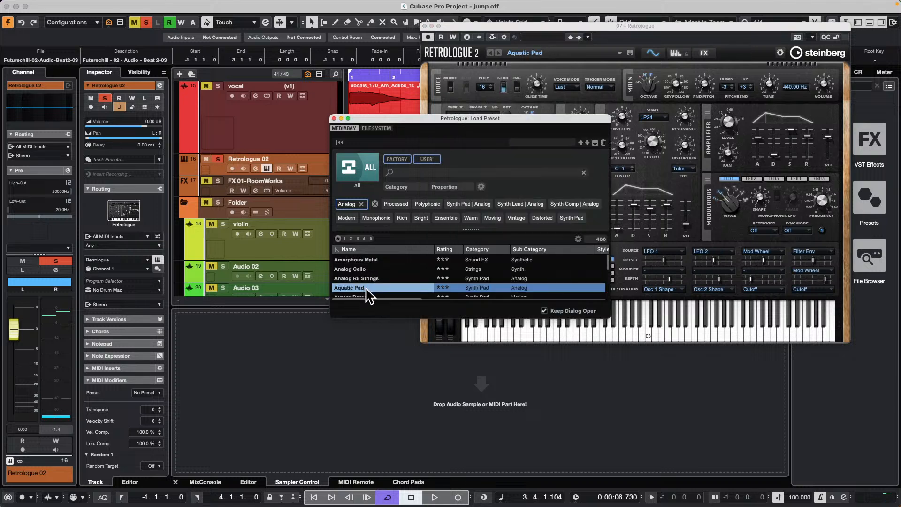
{"action": "left_click", "coordinate": [626, 328]}
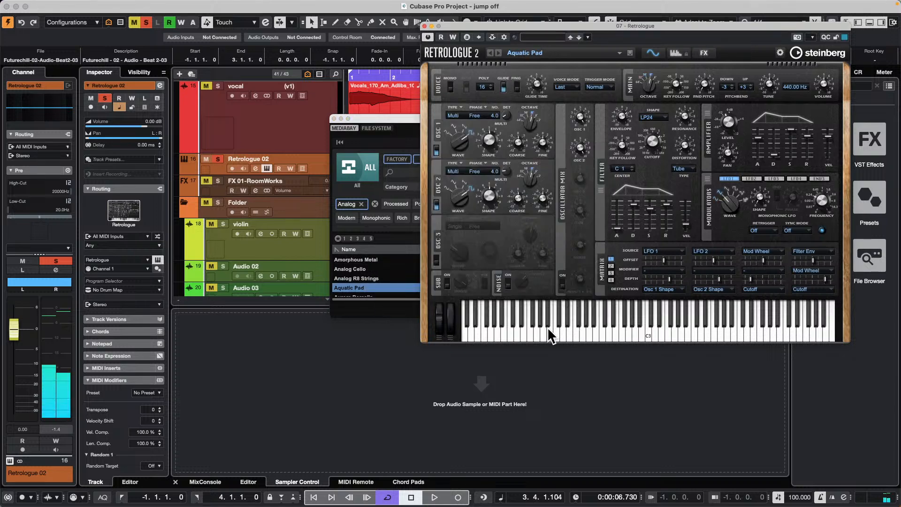
{"action": "left_click", "coordinate": [334, 119]}
- Insert the Vocoder pitch-shift effect in the vocal track's first insert slot
{"action": "left_click", "coordinate": [277, 131]}
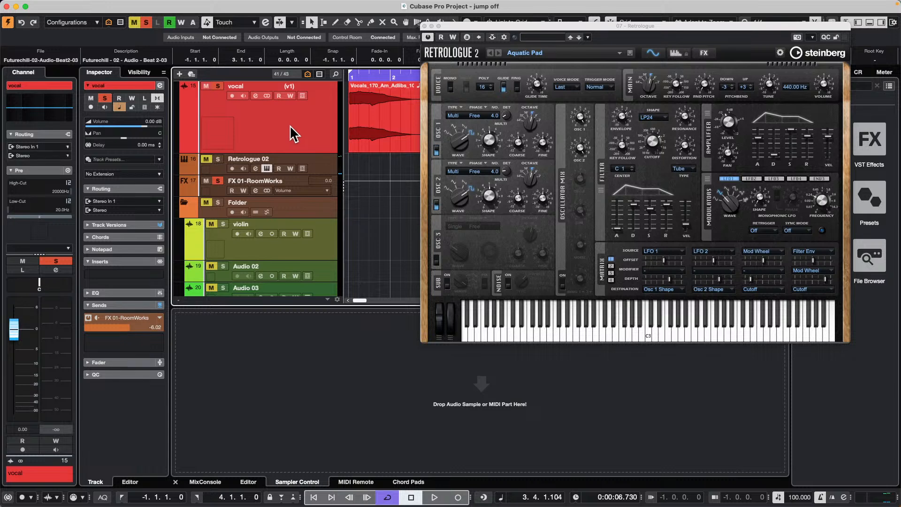
{"action": "left_click", "coordinate": [217, 169]}
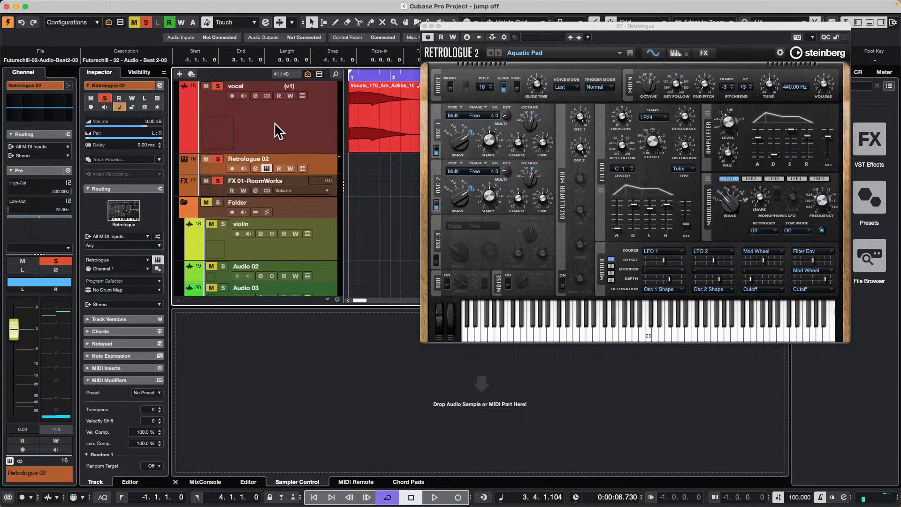
{"action": "left_click", "coordinate": [277, 131]}
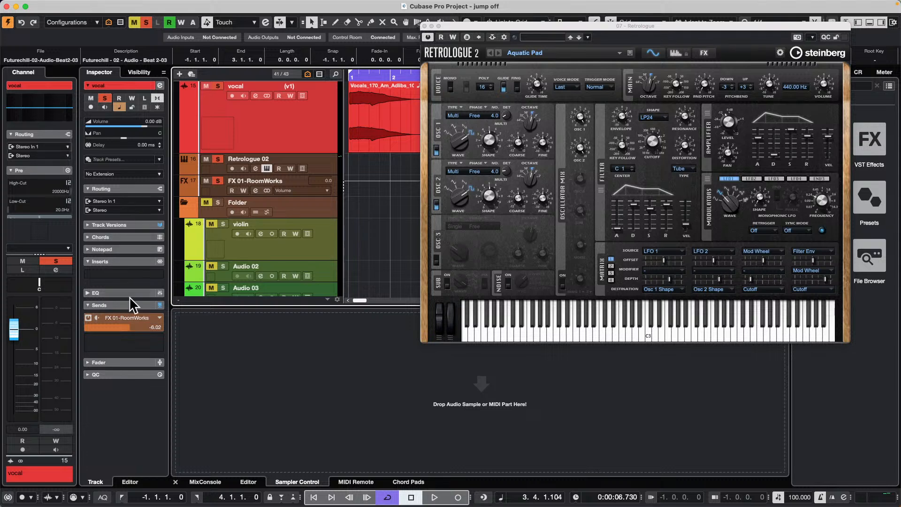
{"action": "left_click", "coordinate": [141, 275]}
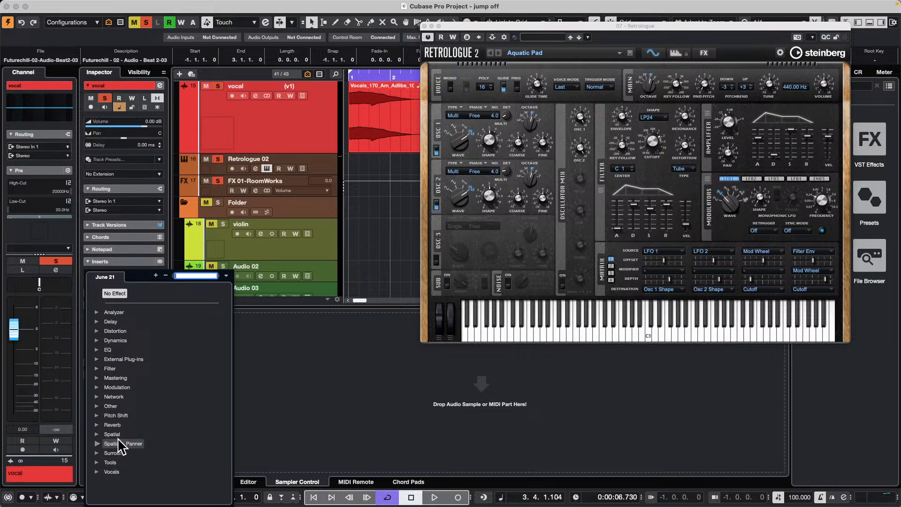
{"action": "left_click", "coordinate": [97, 415]}
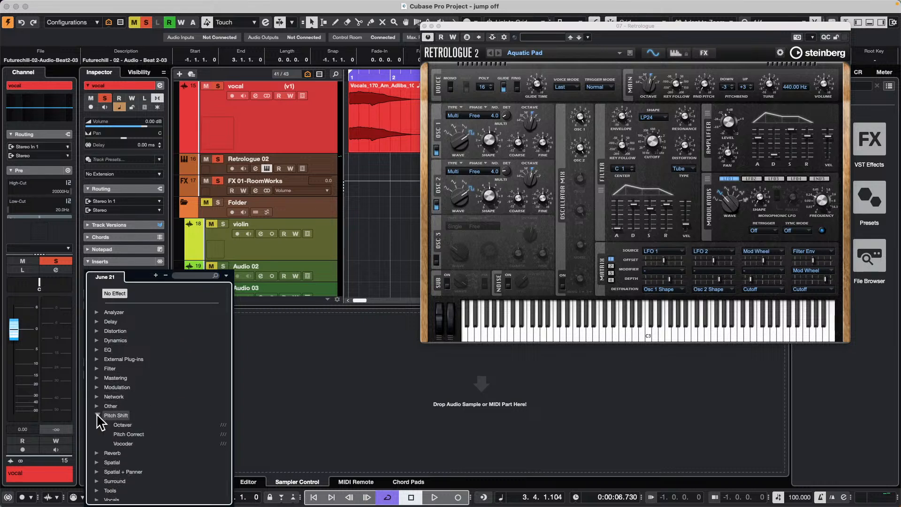
{"action": "left_click", "coordinate": [123, 443]}
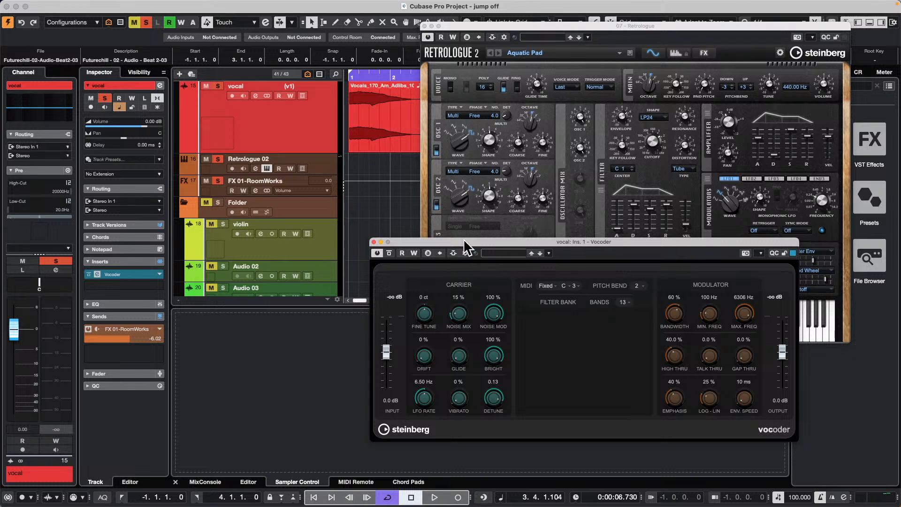
- Set the Vocoder's MIDI mode to External
{"action": "left_click_drag", "start_coordinate": [465, 245], "coordinate": [433, 194]}
{"action": "left_click", "coordinate": [517, 235]}
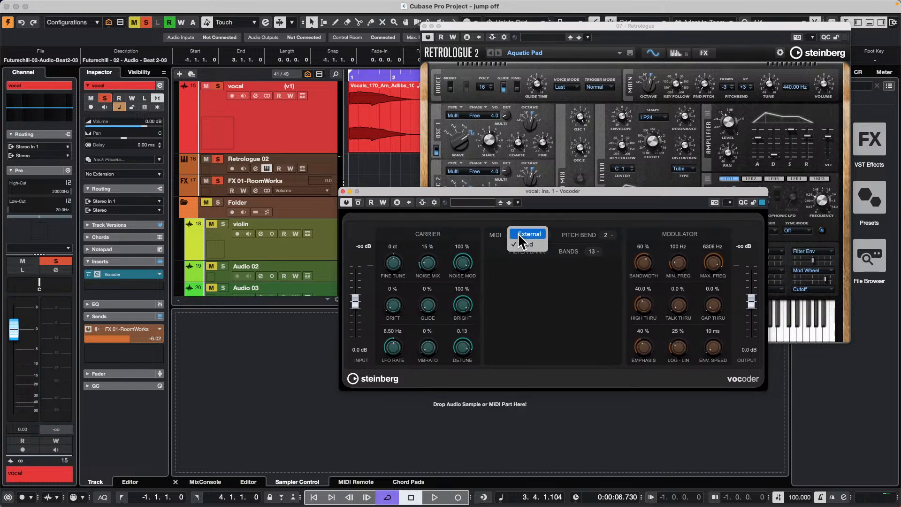
{"action": "left_click", "coordinate": [522, 249]}
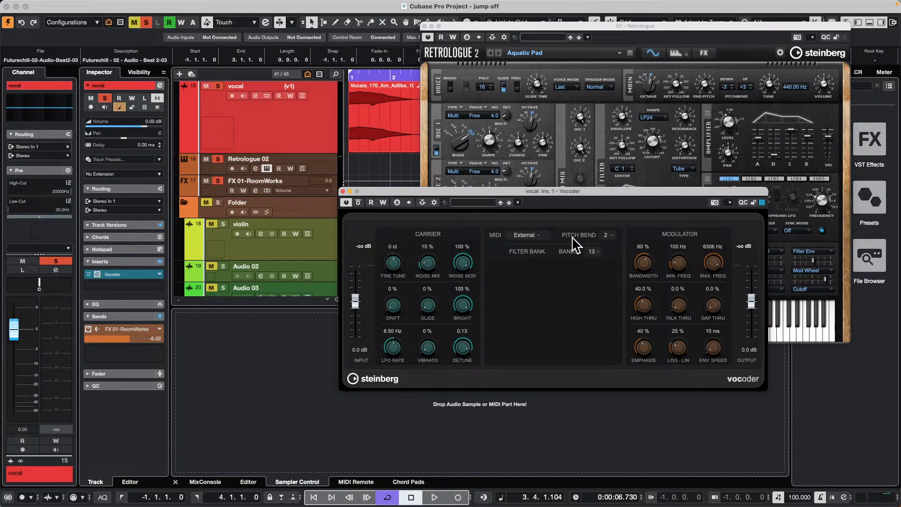
- Add Retrologue 02 as the side-chain source for the Vocoder
{"action": "left_click", "coordinate": [435, 204]}
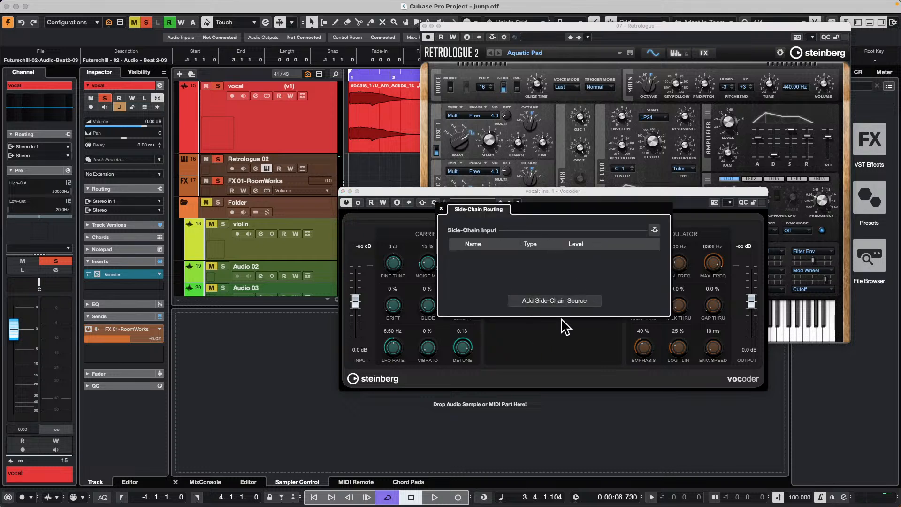
{"action": "left_click", "coordinate": [566, 304]}
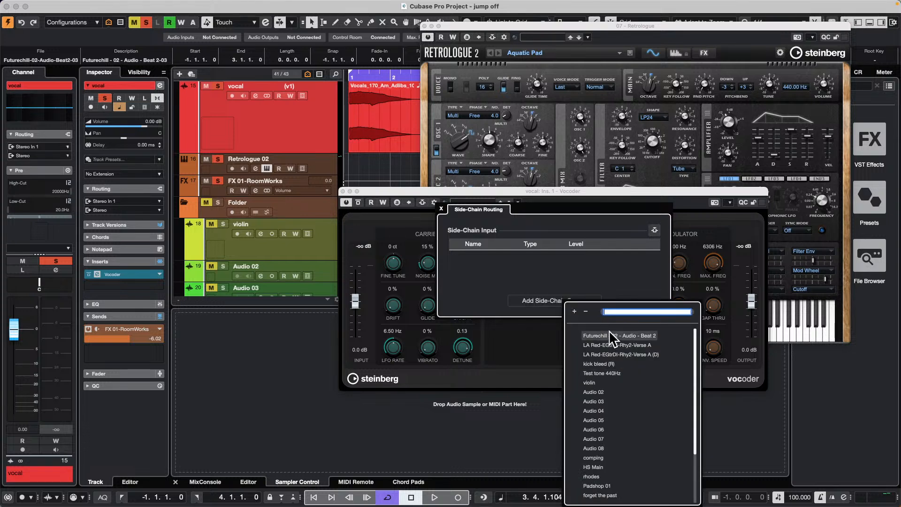
{"action": "scroll", "coordinate": [615, 376], "scroll_direction": "down", "scroll_amount": 3}
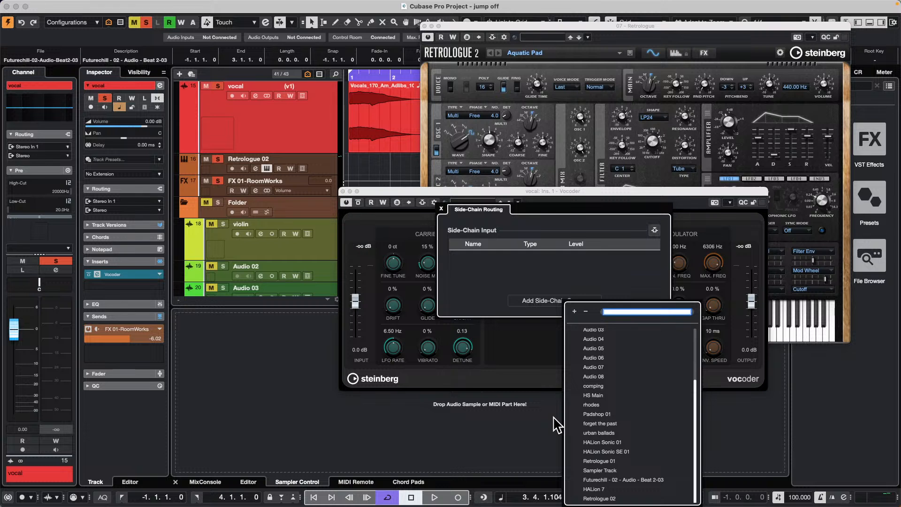
{"action": "left_click", "coordinate": [600, 498]}
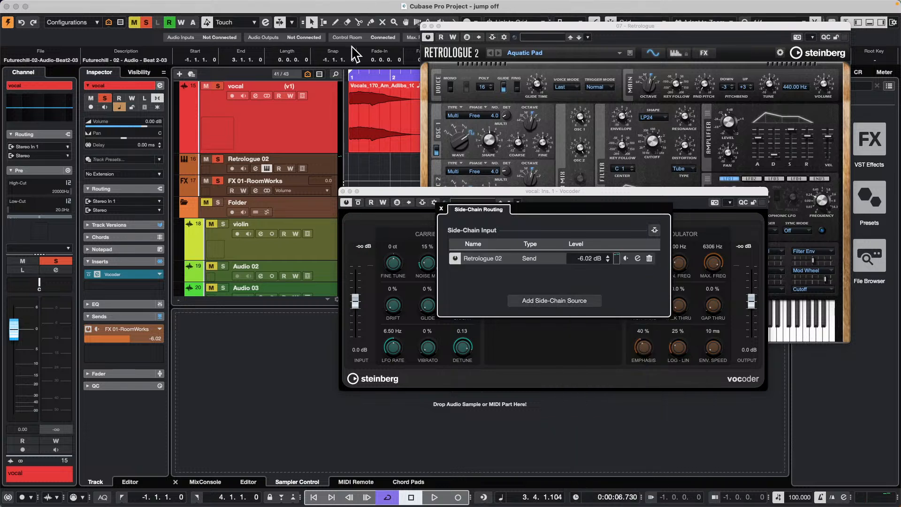
- Close the side-chain routing, record-enable the Retrologue 02 track and play the vocal through the Vocoder
{"action": "left_click", "coordinate": [364, 74]}
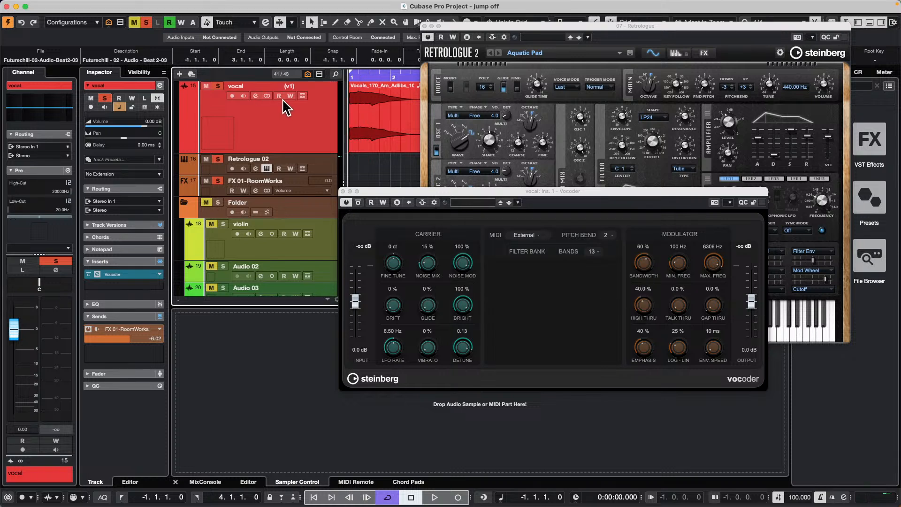
{"action": "key", "text": "space"}
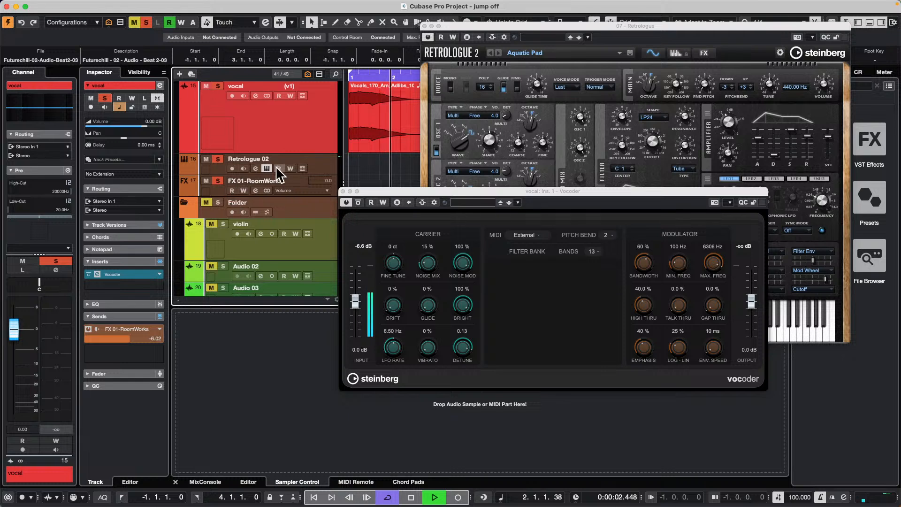
{"action": "left_click", "coordinate": [231, 168]}
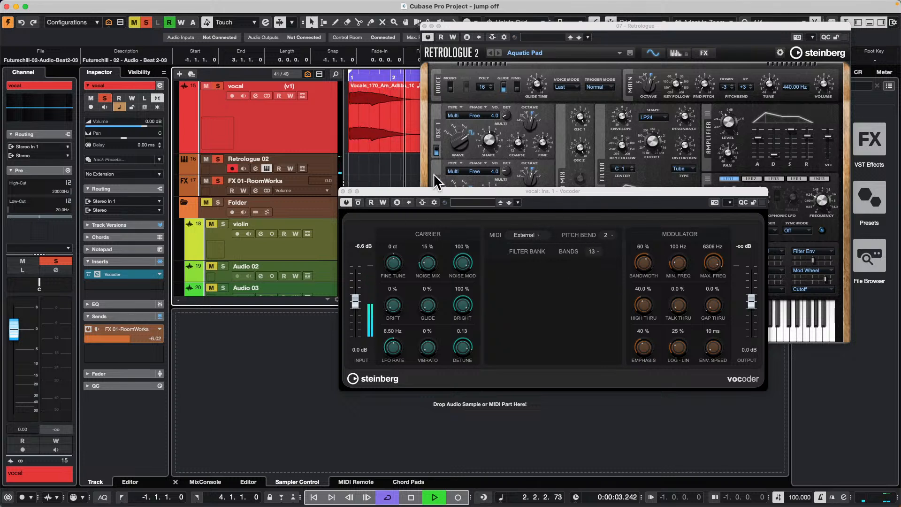
{"action": "left_click", "coordinate": [442, 191]}
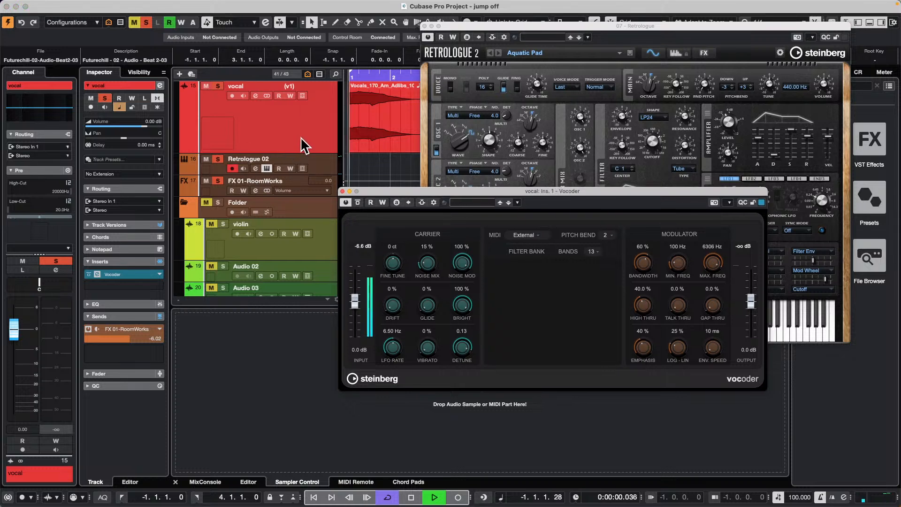
{"action": "key", "text": "space"}
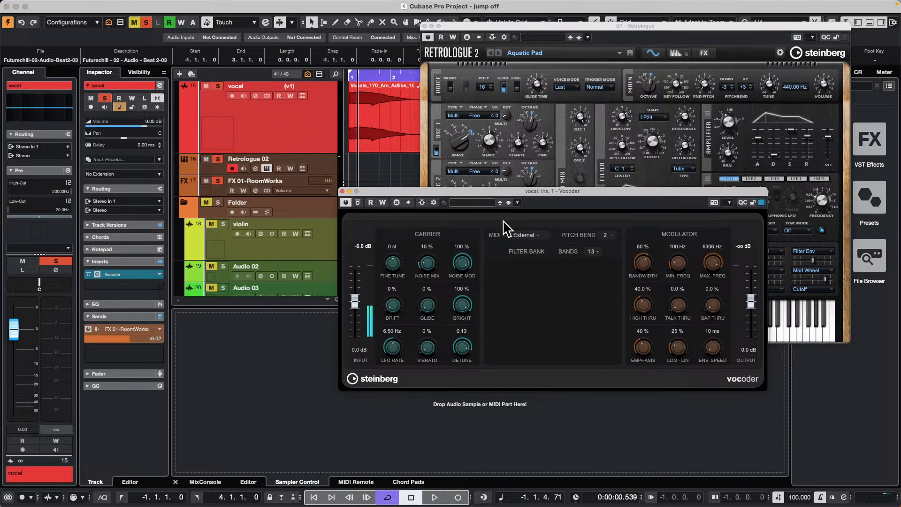
- Activate the Vocoder's side-chain input, play the vocal and move the Retrologue window clear of the Vocoder
{"action": "left_click", "coordinate": [418, 203]}
{"action": "key", "text": "space"}
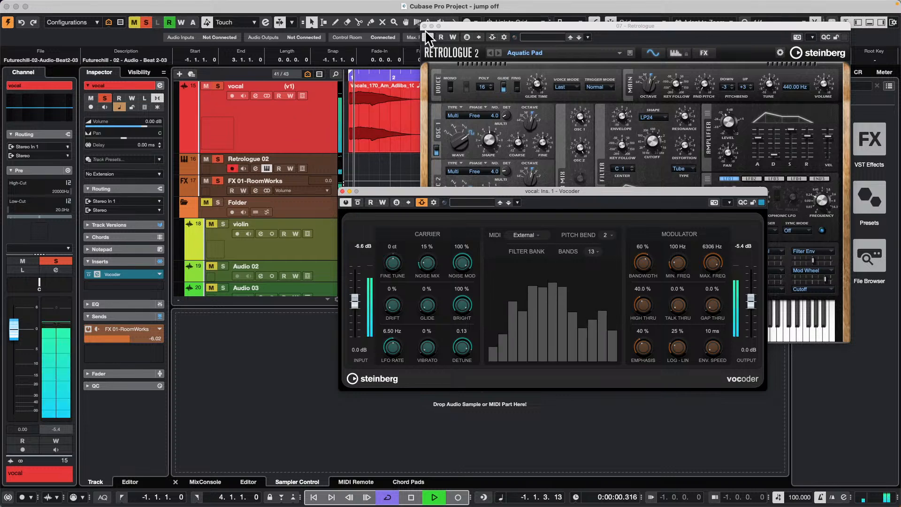
{"action": "left_click_drag", "start_coordinate": [456, 26], "coordinate": [526, 304]}
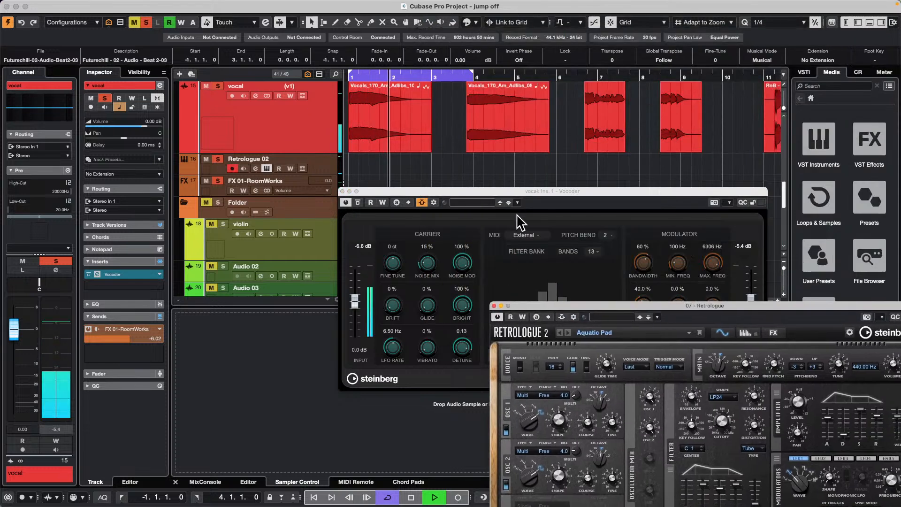
- Set the Vocoder's MIDI mode to Fixed and extend the cycle range to 5.4.1 while playing the vocal
{"action": "left_click", "coordinate": [524, 235]}
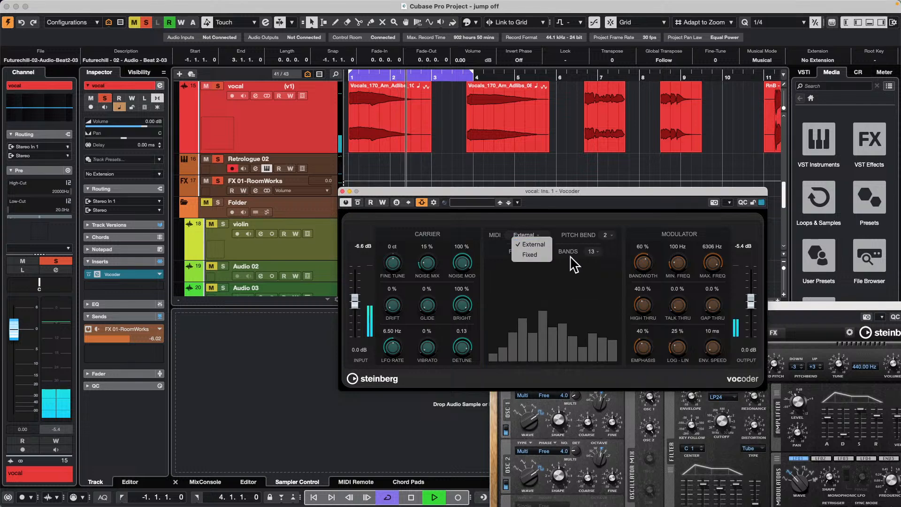
{"action": "left_click", "coordinate": [530, 255]}
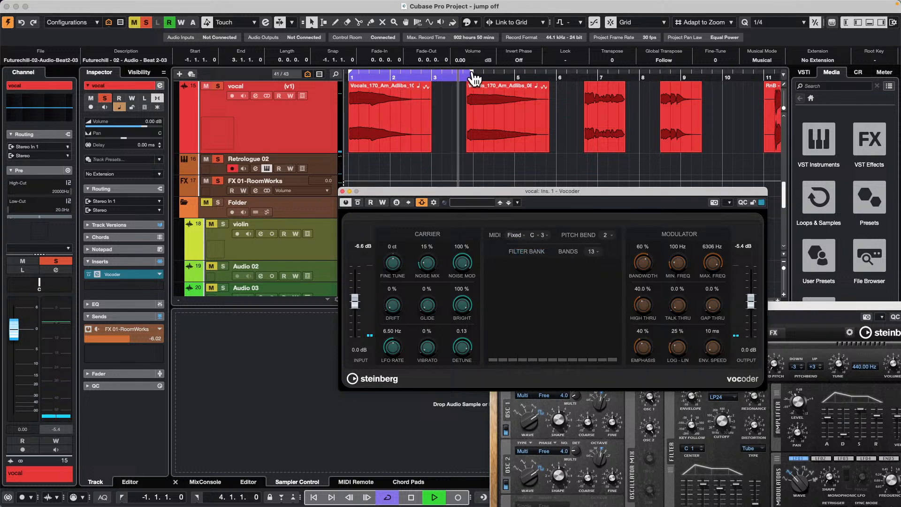
{"action": "left_click_drag", "start_coordinate": [474, 75], "coordinate": [551, 80]}
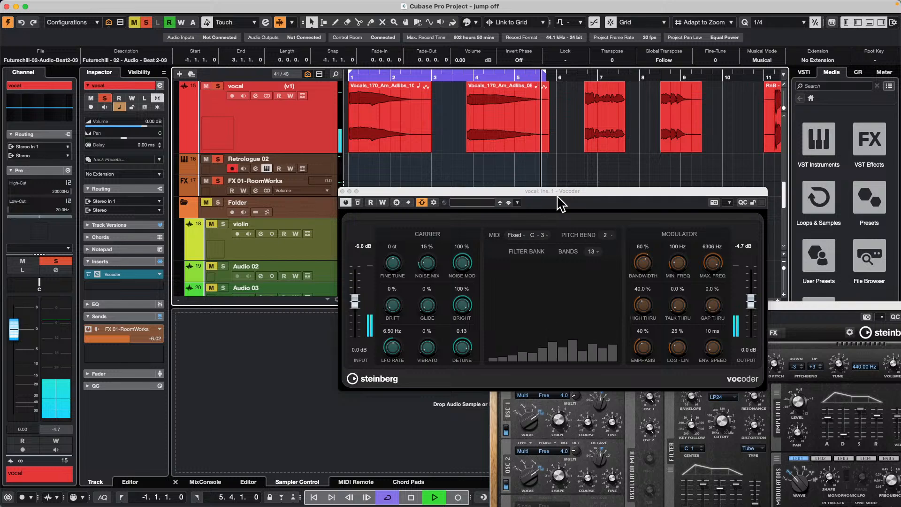
{"action": "key", "text": "space"}
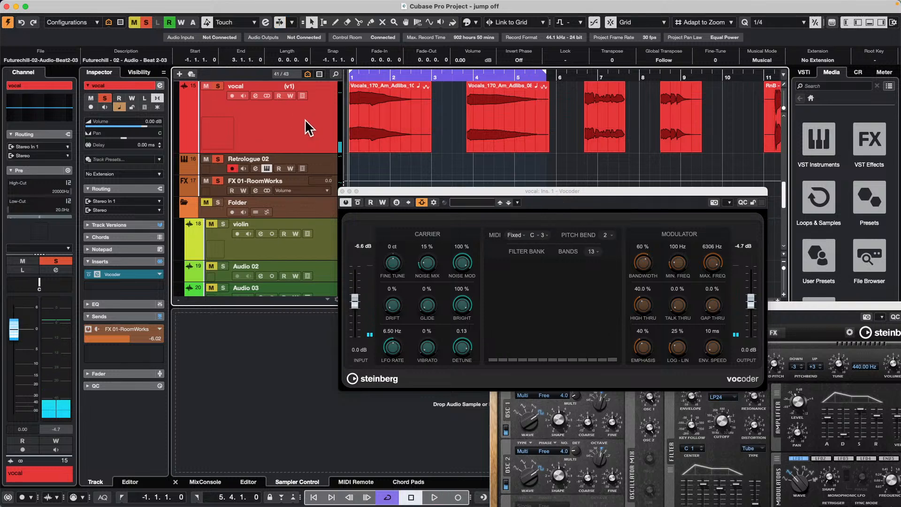
{"action": "right_click", "coordinate": [266, 120]}
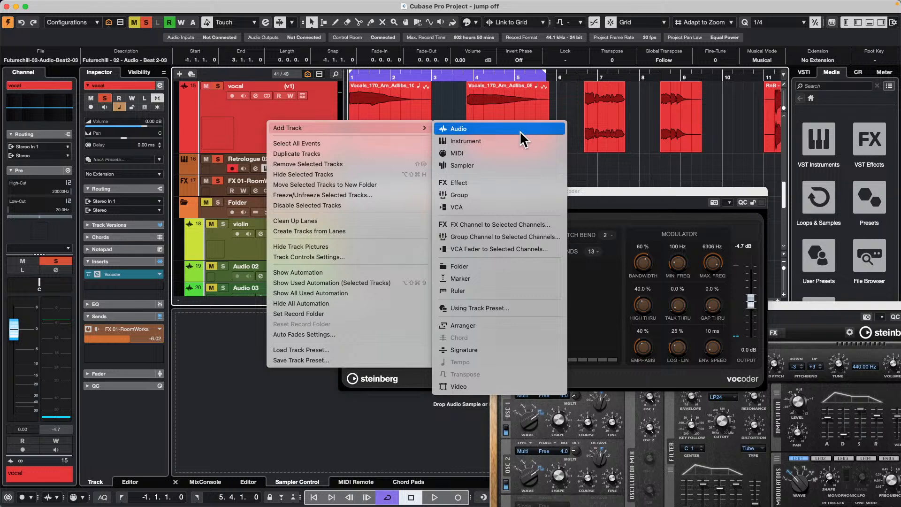
{"action": "left_click", "coordinate": [515, 159]}
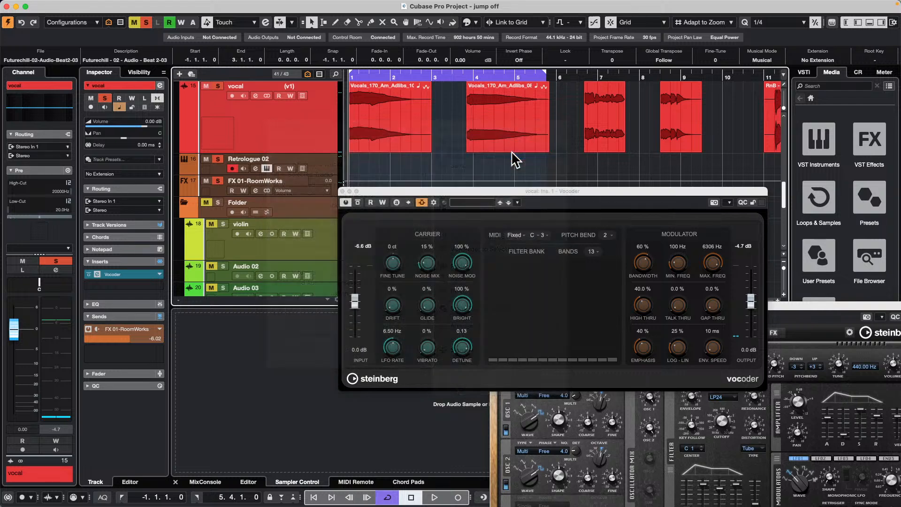
{"action": "left_click", "coordinate": [488, 179]}
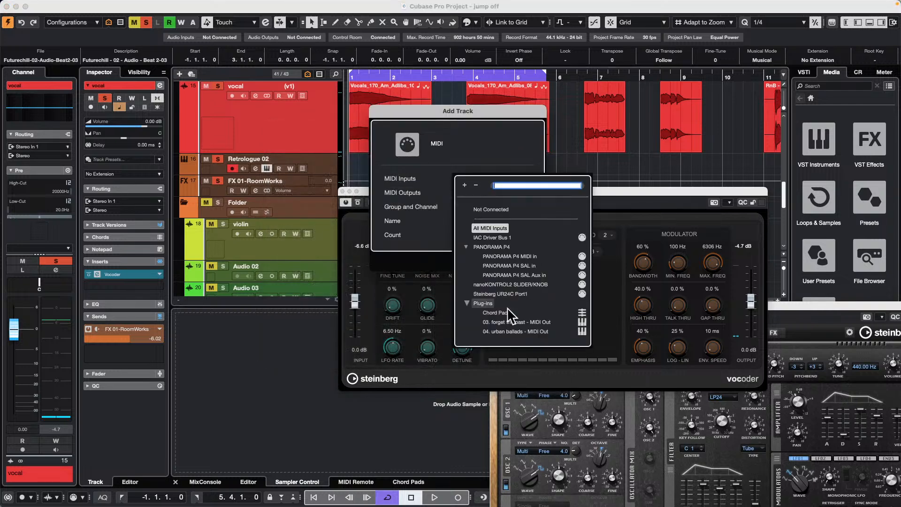
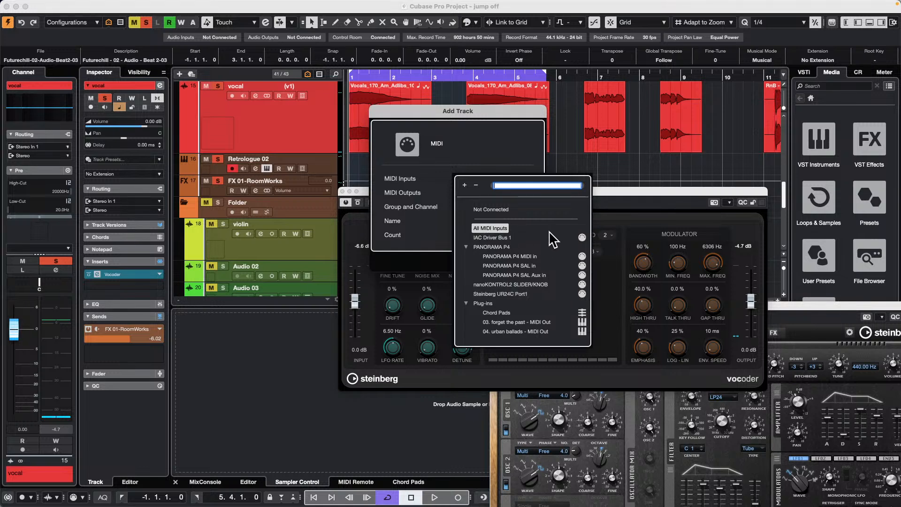
{"action": "left_click", "coordinate": [467, 303]}
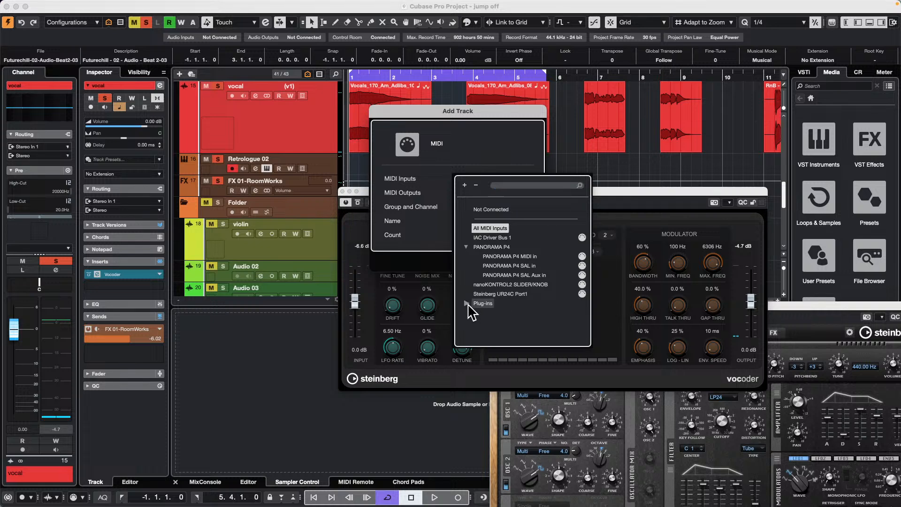
{"action": "left_click", "coordinate": [466, 246]}
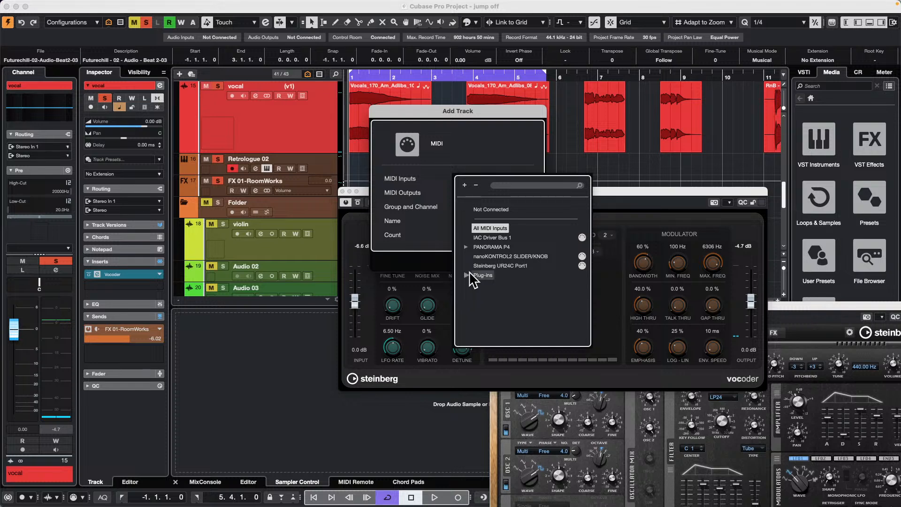
{"action": "left_click", "coordinate": [351, 228]}
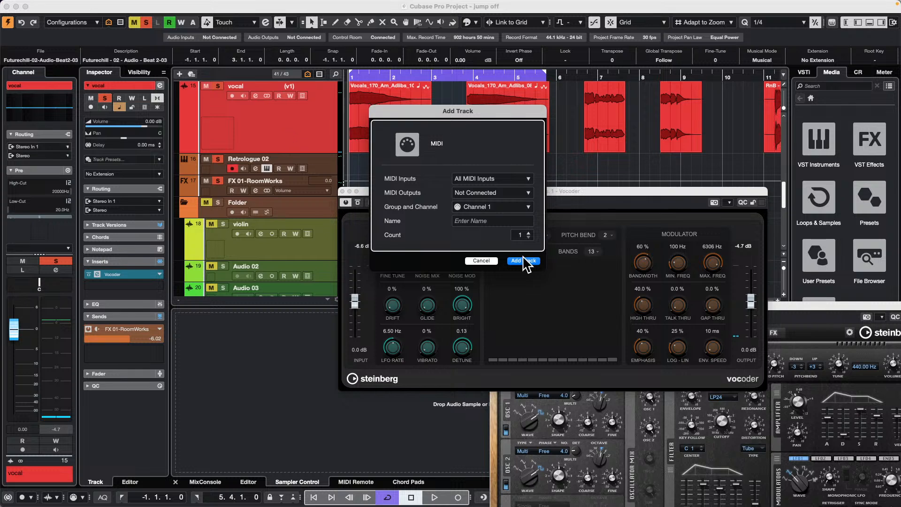
{"action": "left_click", "coordinate": [479, 260]}
{"action": "left_click", "coordinate": [284, 136]}
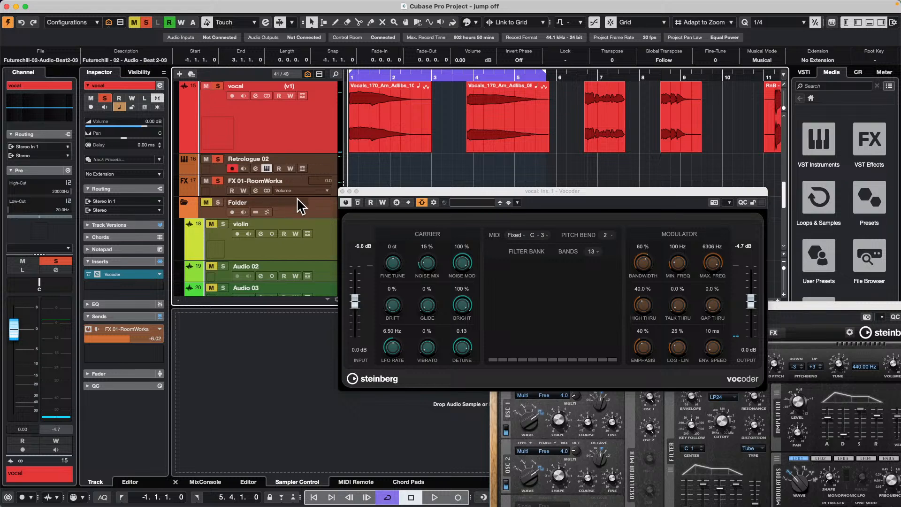
{"action": "right_click", "coordinate": [292, 129]}
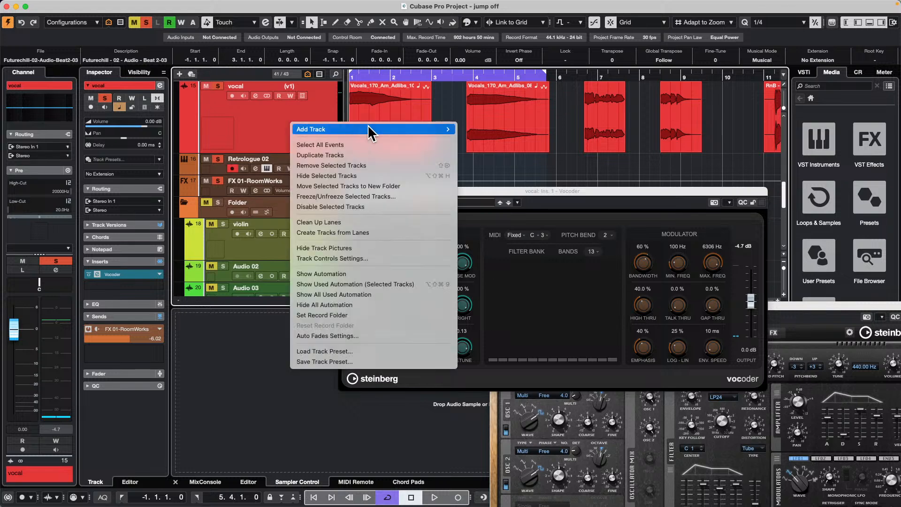
{"action": "mouse_move", "coordinate": [444, 129]}
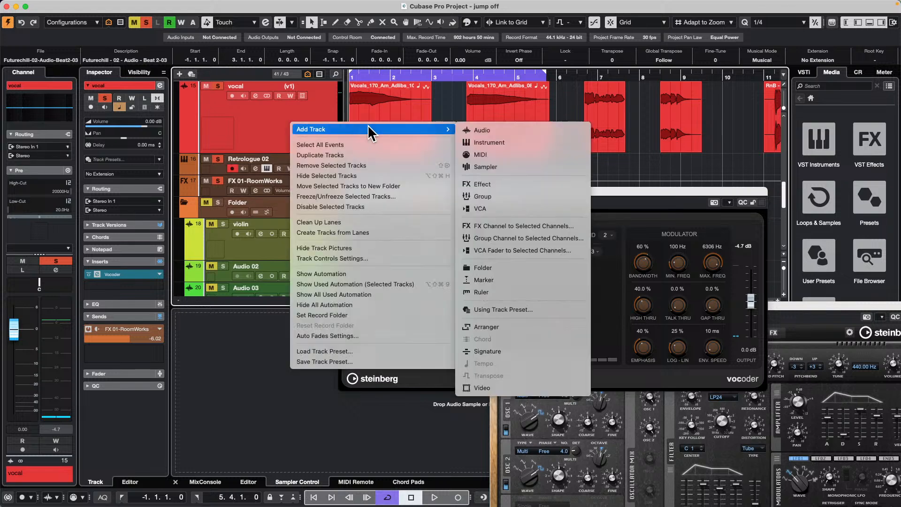
{"action": "left_click", "coordinate": [509, 158]}
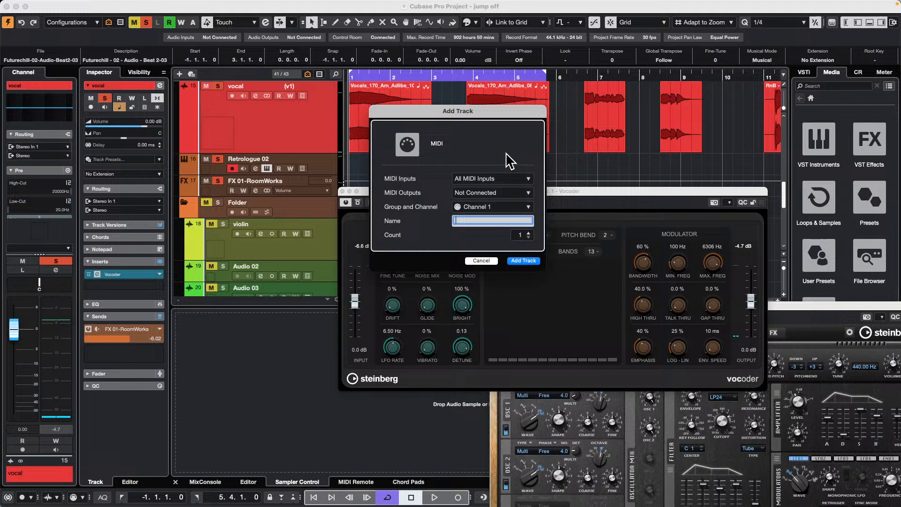
{"action": "left_click", "coordinate": [494, 179]}
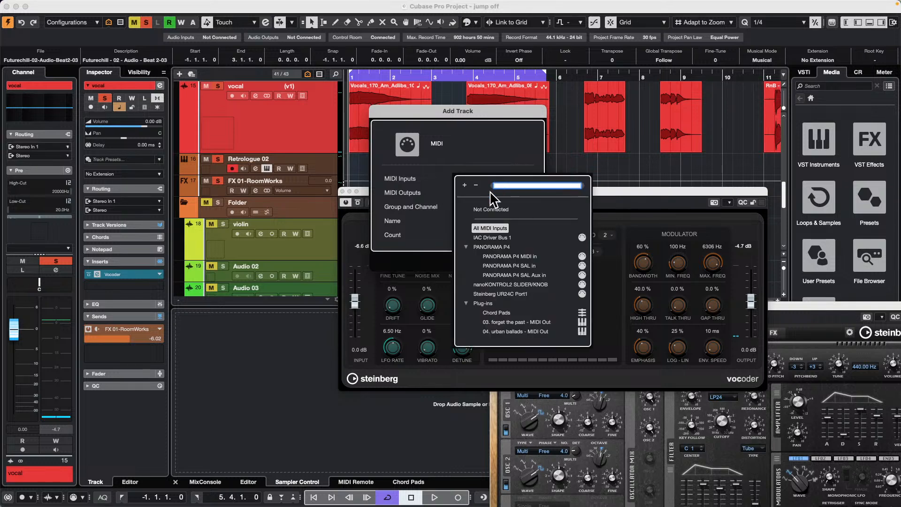
{"action": "left_click", "coordinate": [348, 230]}
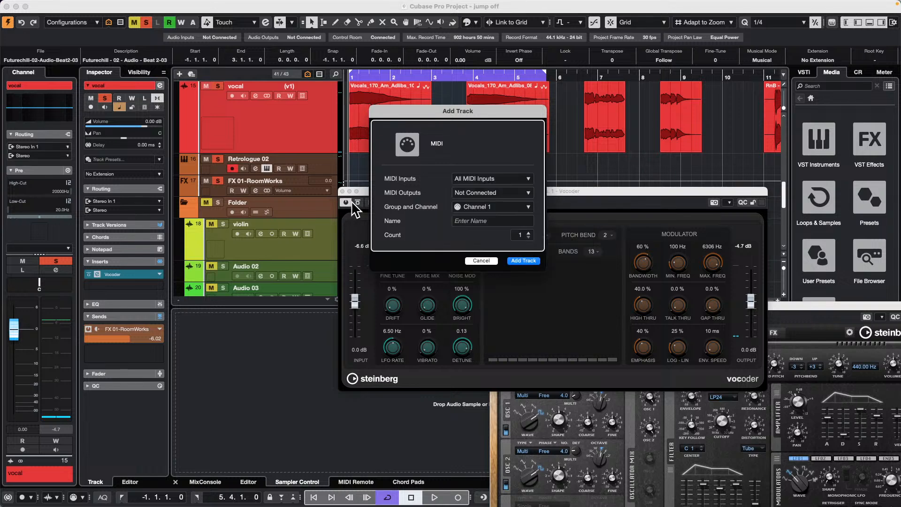
{"action": "left_click", "coordinate": [481, 261]}
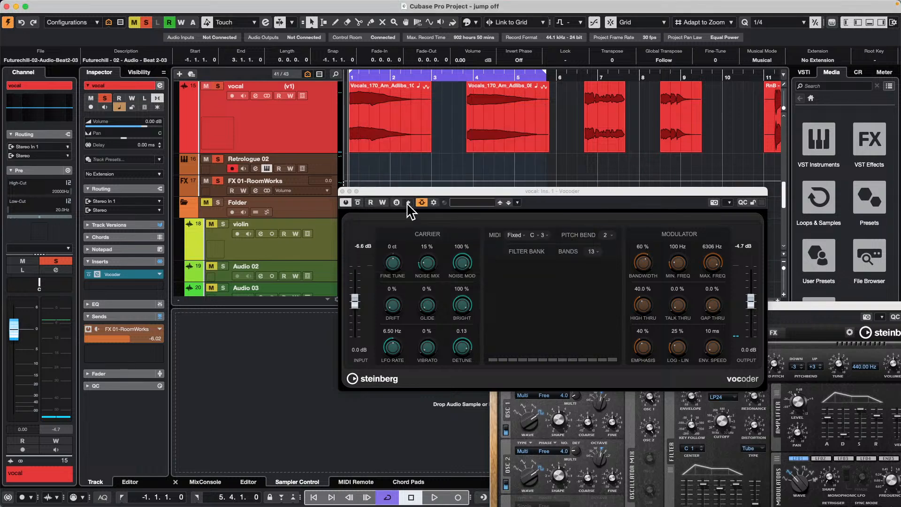
- Remove Retrologue 02 from the Vocoder's side-chain sources
{"action": "left_click", "coordinate": [433, 203]}
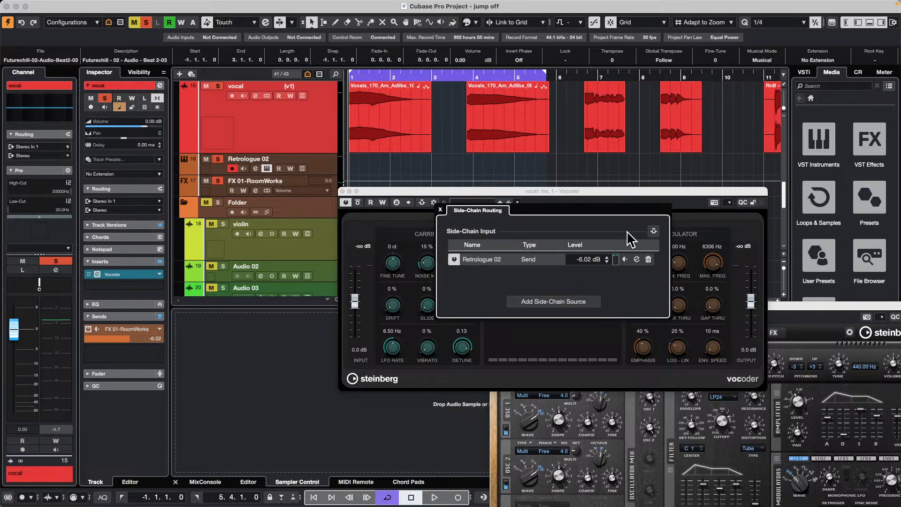
{"action": "left_click", "coordinate": [648, 260]}
{"action": "right_click", "coordinate": [283, 132]}
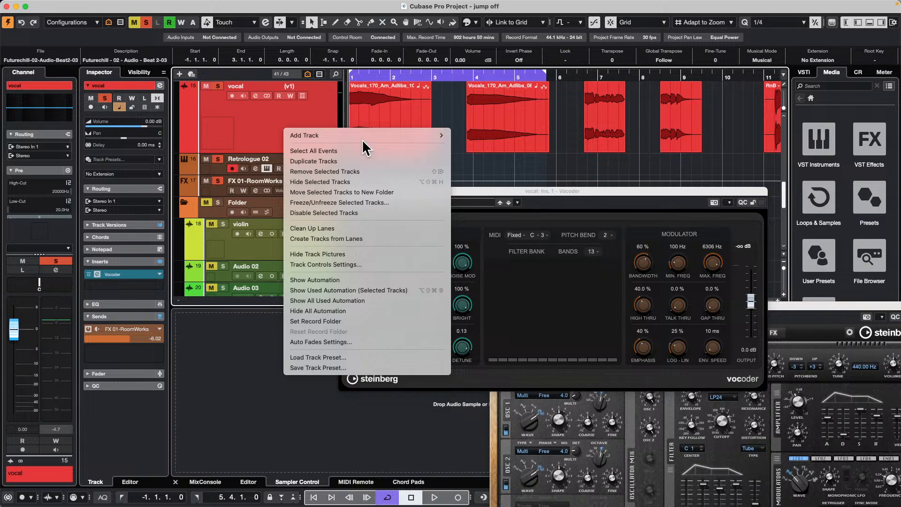
{"action": "mouse_move", "coordinate": [366, 136]}
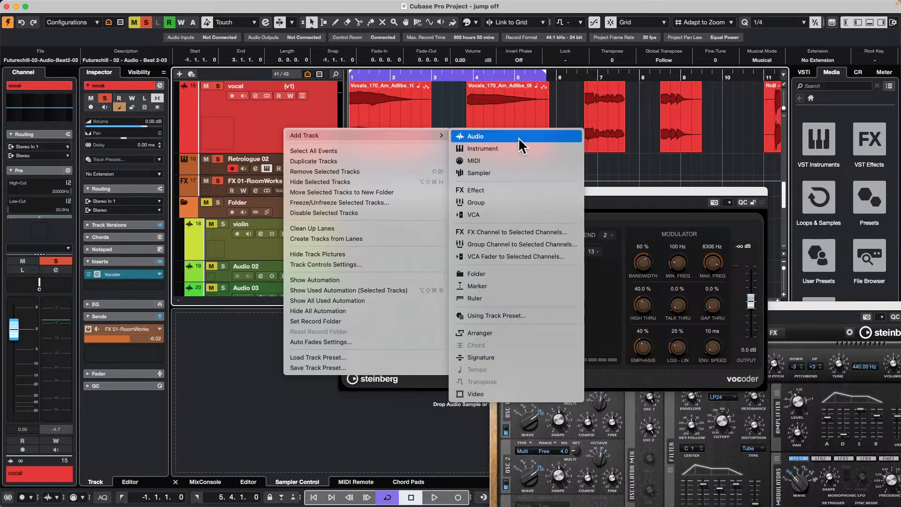
{"action": "left_click", "coordinate": [504, 162]}
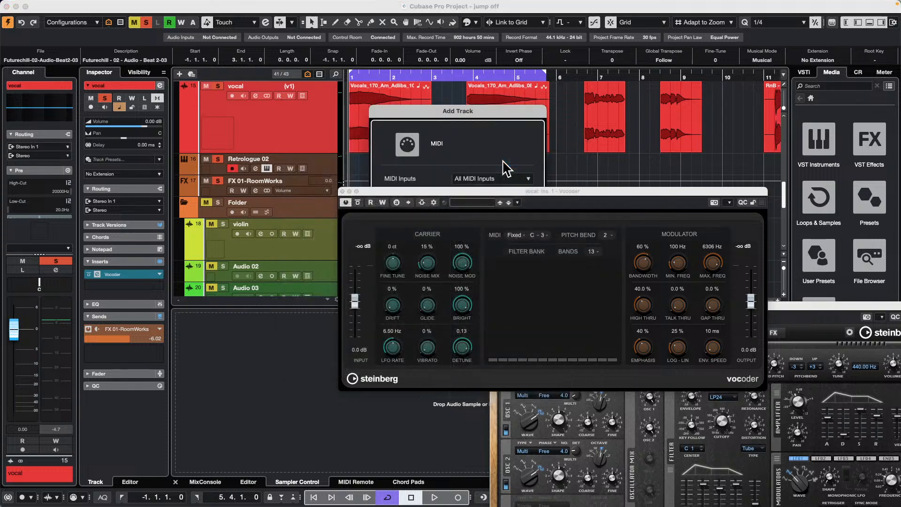
{"action": "left_click", "coordinate": [485, 179]}
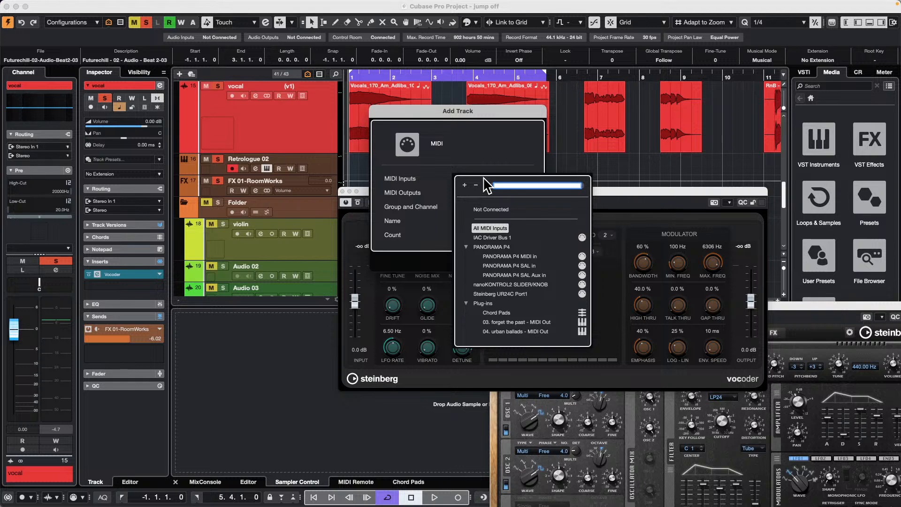
{"action": "left_click", "coordinate": [457, 168]}
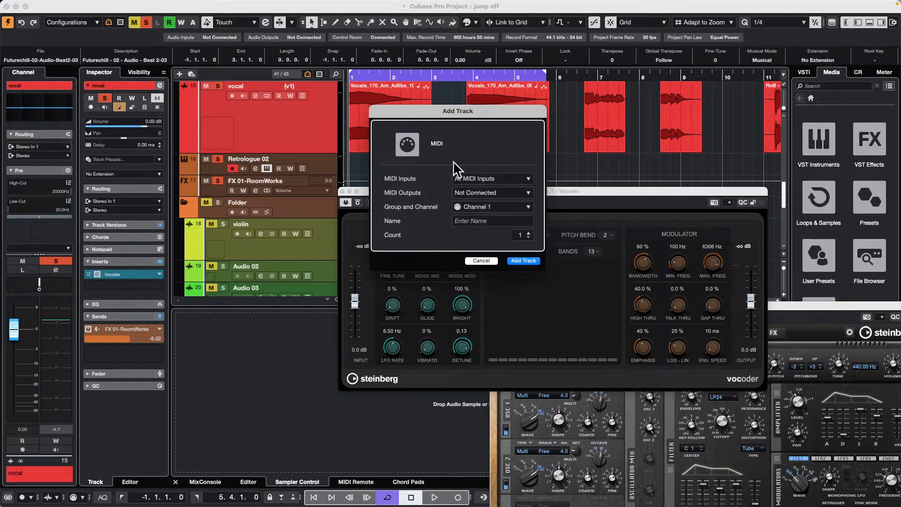
{"action": "left_click", "coordinate": [481, 261]}
- Create a new empty project in the A media folder, closing the Vocoder window and moving the Retrologue window out of the way
{"action": "left_click", "coordinate": [62, 5]}
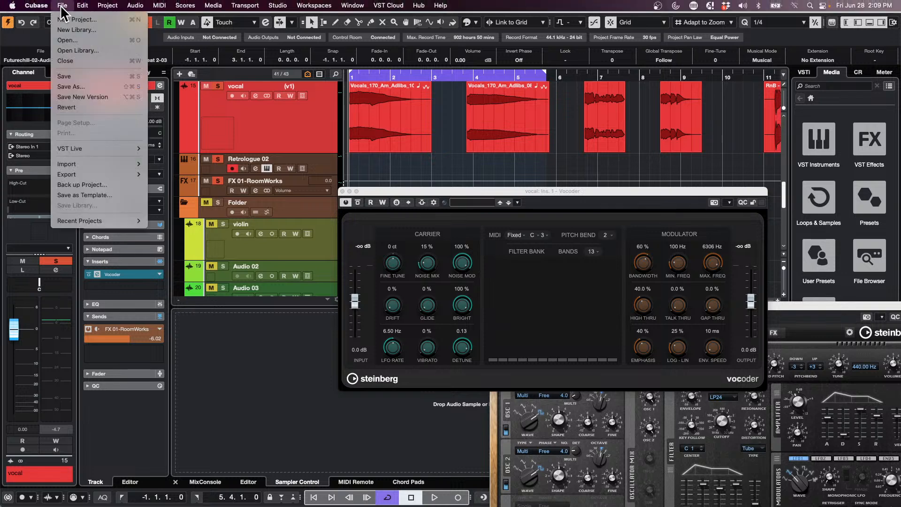
{"action": "mouse_move", "coordinate": [41, 9]}
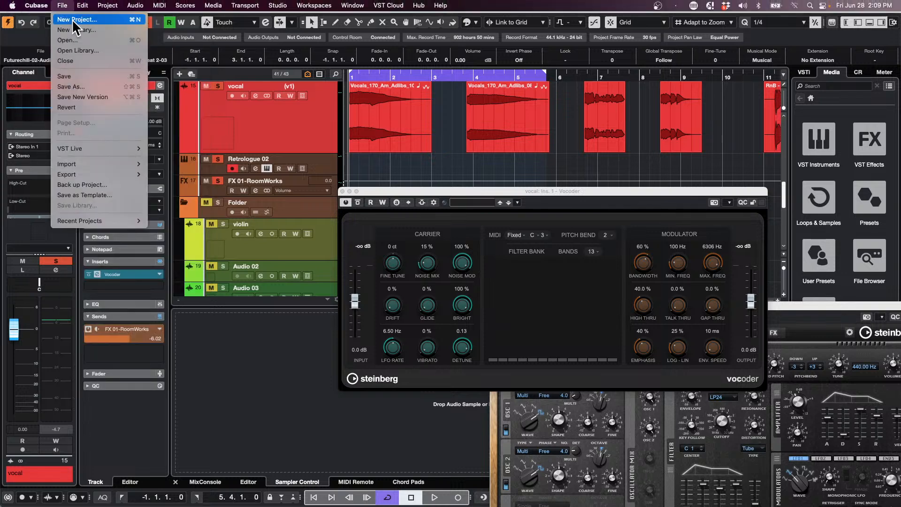
{"action": "left_click", "coordinate": [72, 21]}
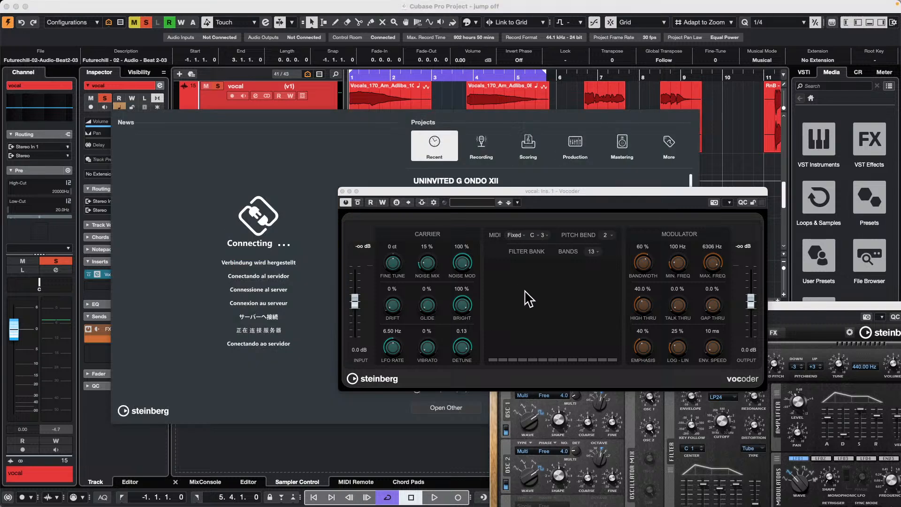
{"action": "left_click", "coordinate": [342, 191]}
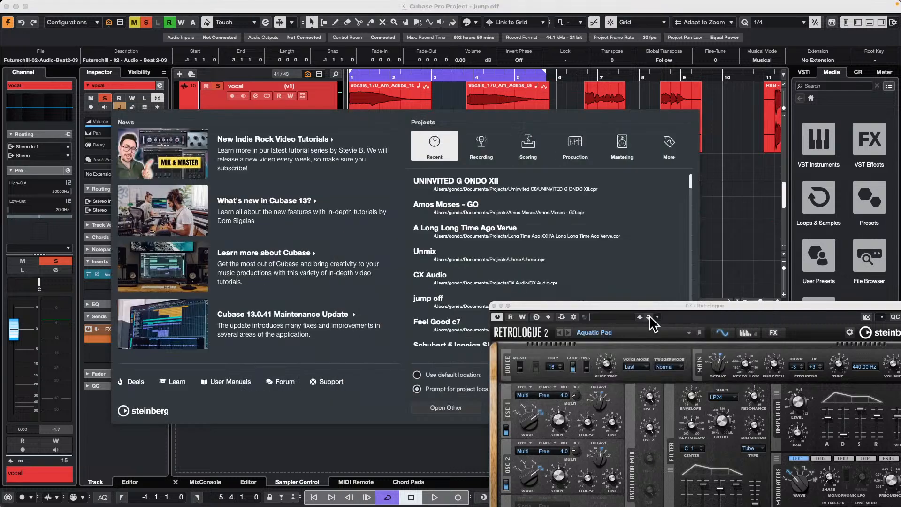
{"action": "left_click_drag", "start_coordinate": [536, 303], "coordinate": [620, 425]}
{"action": "left_click", "coordinate": [661, 408]}
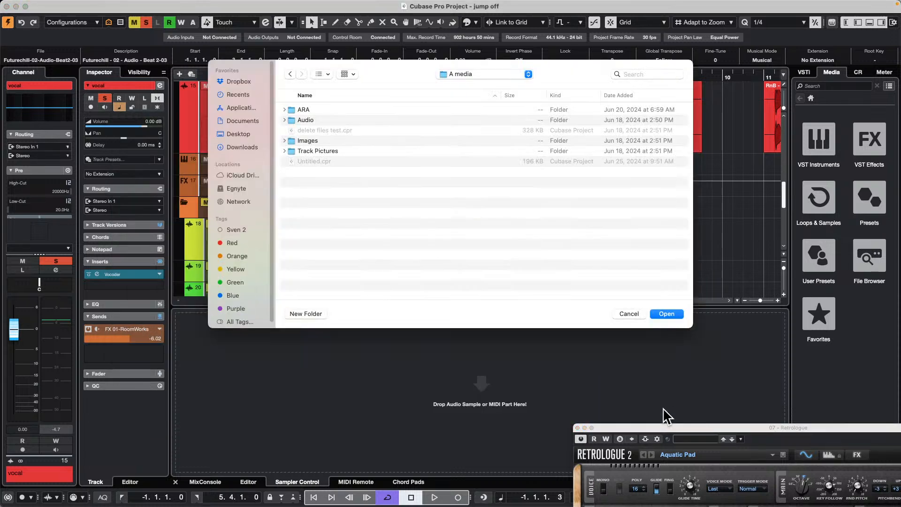
{"action": "left_click", "coordinate": [665, 313]}
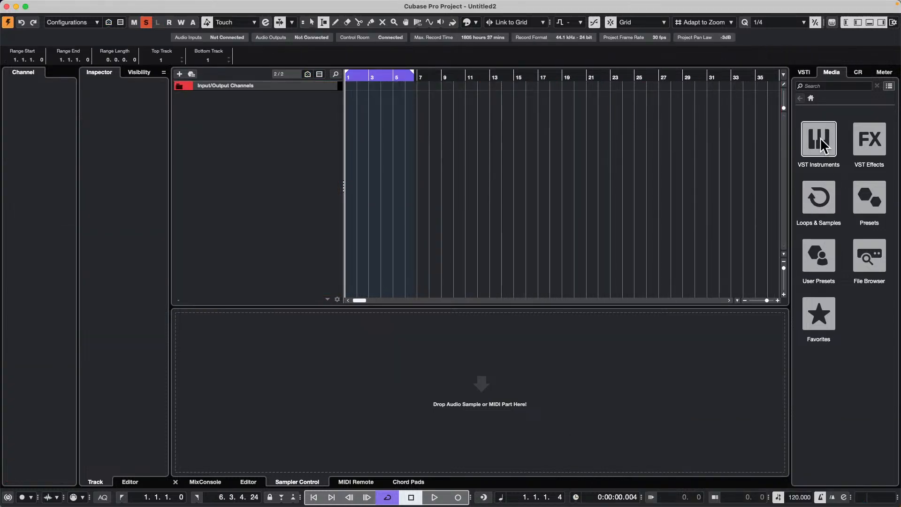
- Browse the Soulful RnBVocals set in Loops & Samples and clear the leftover search filter
{"action": "left_click", "coordinate": [810, 209]}
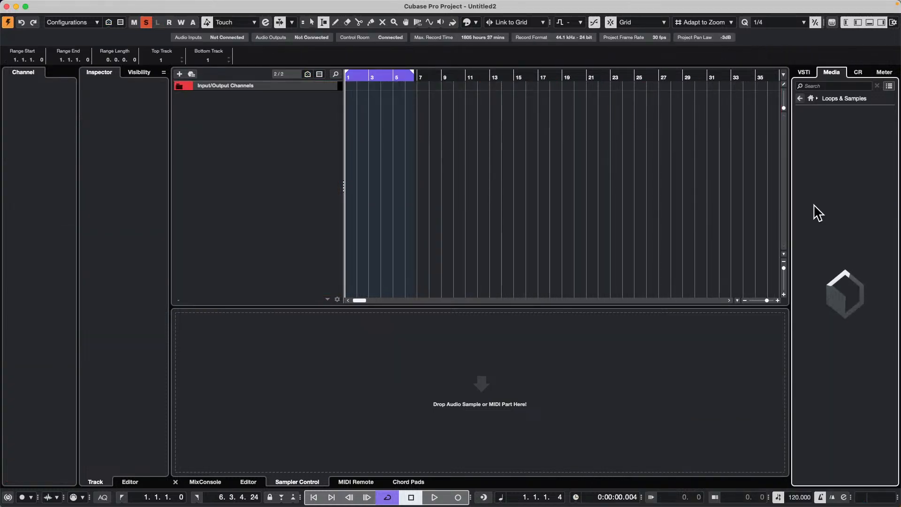
{"action": "scroll", "coordinate": [850, 260], "scroll_direction": "down", "scroll_amount": 5}
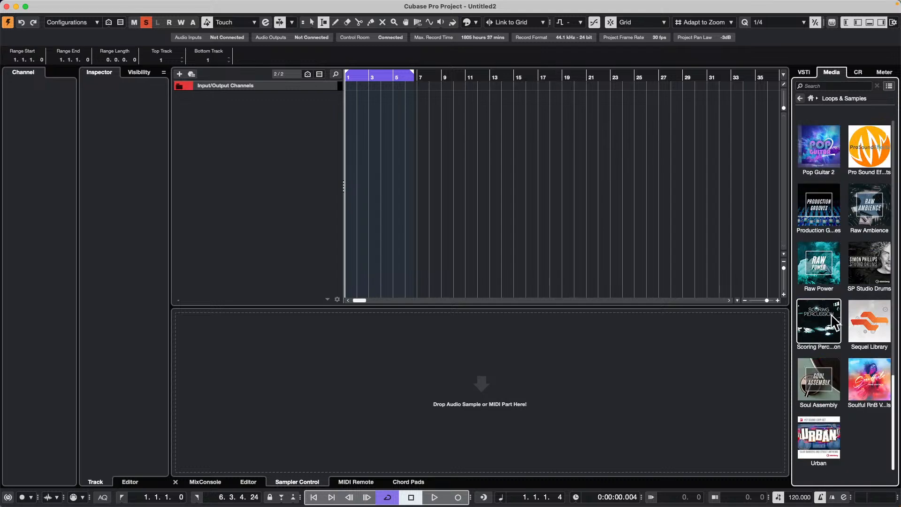
{"action": "left_click", "coordinate": [873, 382]}
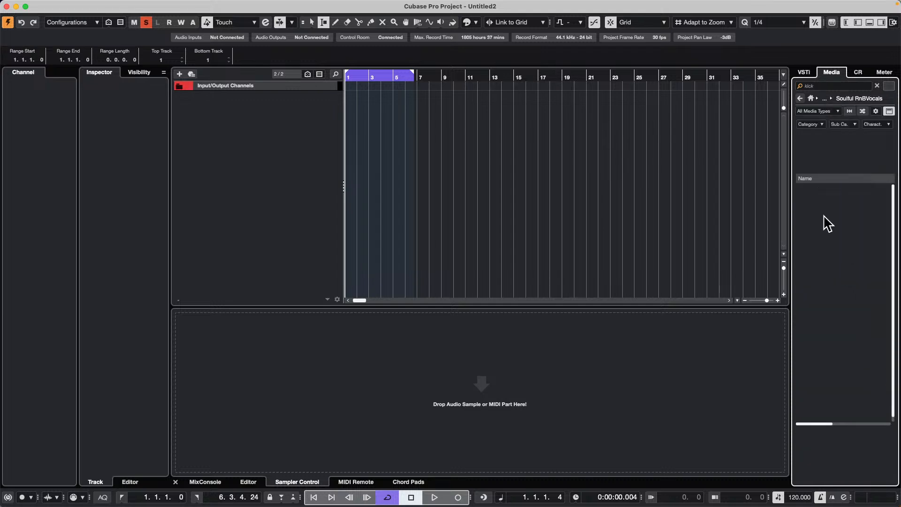
{"action": "left_click", "coordinate": [832, 85]}
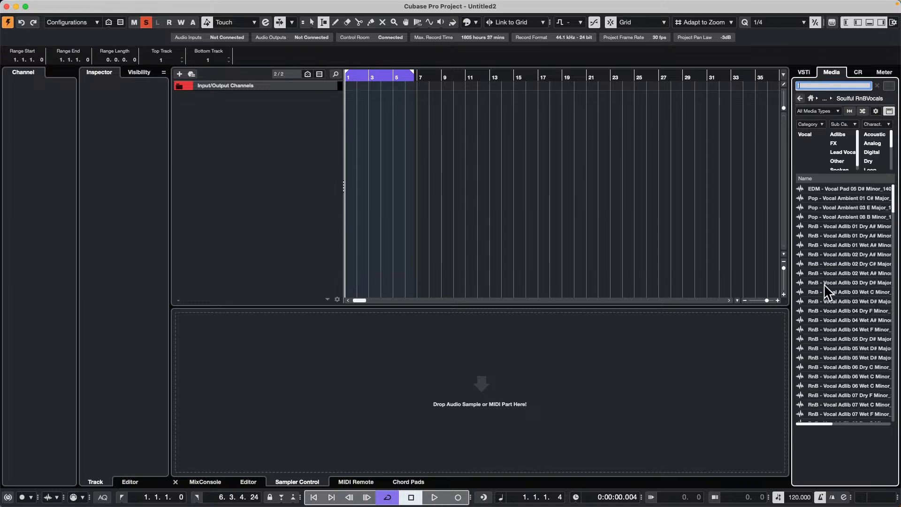
- Audition several RnB vocal adlibs and place RnB - Vocal Adlib 05 Wet D# Major on a new audio track at bar 1
{"action": "left_click", "coordinate": [820, 273]}
{"action": "left_click", "coordinate": [828, 320]}
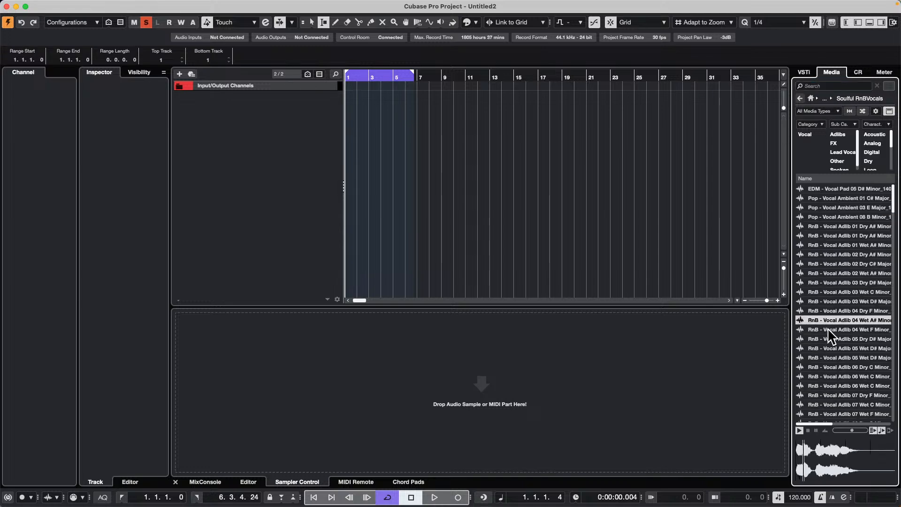
{"action": "left_click", "coordinate": [829, 358]}
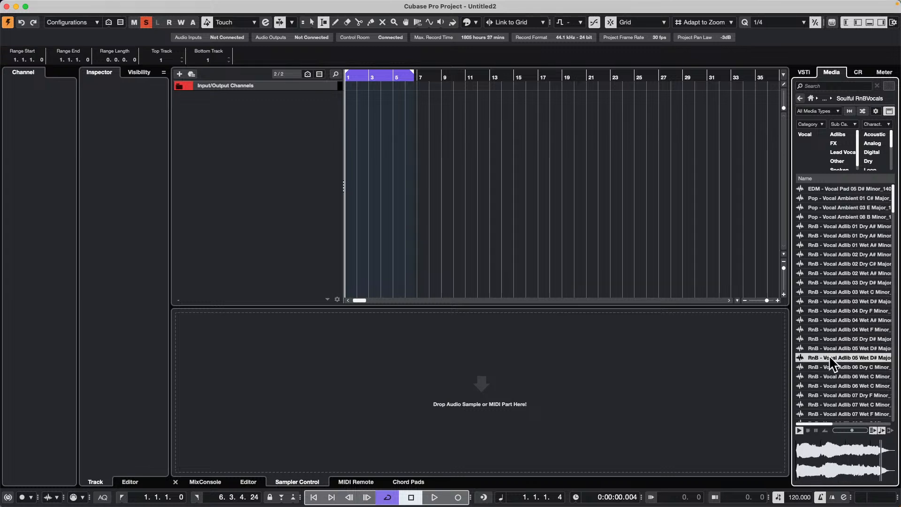
{"action": "left_click_drag", "start_coordinate": [829, 356], "coordinate": [281, 119]}
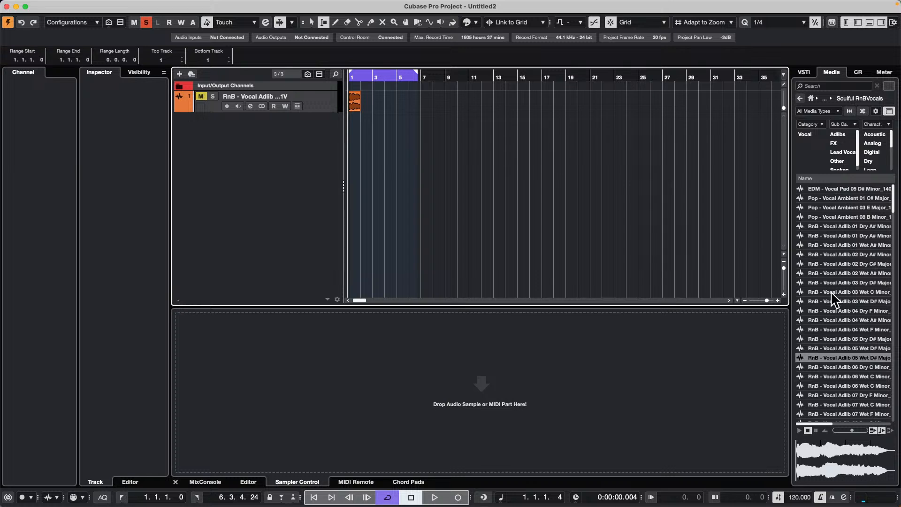
- Add the adlib samples from Vocal Adlib 03 Dry D# Major through 05 Dry D# Major to the vocal track from bar 1
{"action": "left_click", "coordinate": [833, 338]}
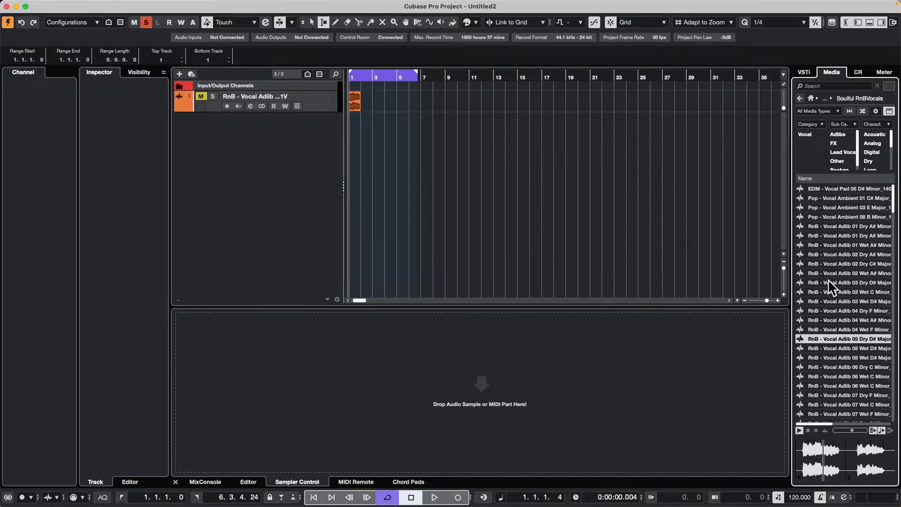
{"action": "left_click", "coordinate": [829, 281], "text": "shift"}
{"action": "left_click_drag", "start_coordinate": [823, 282], "coordinate": [358, 106]}
{"action": "left_click", "coordinate": [531, 171]}
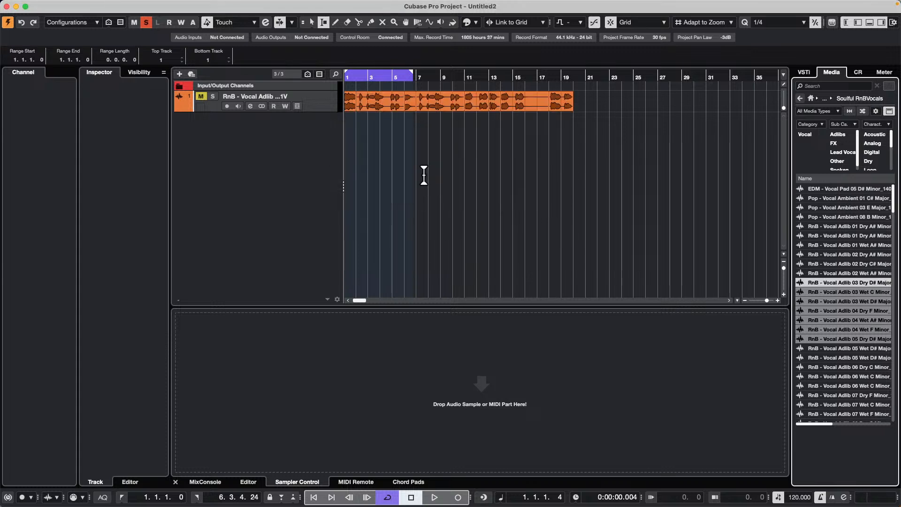
- Select the vocal track and load the Vocoder effect in its first insert slot
{"action": "left_click", "coordinate": [325, 106]}
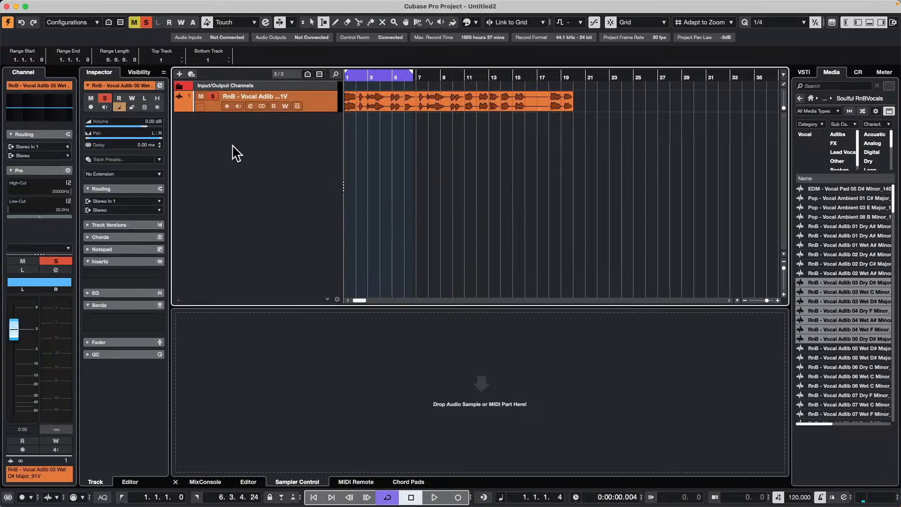
{"action": "right_click", "coordinate": [224, 125]}
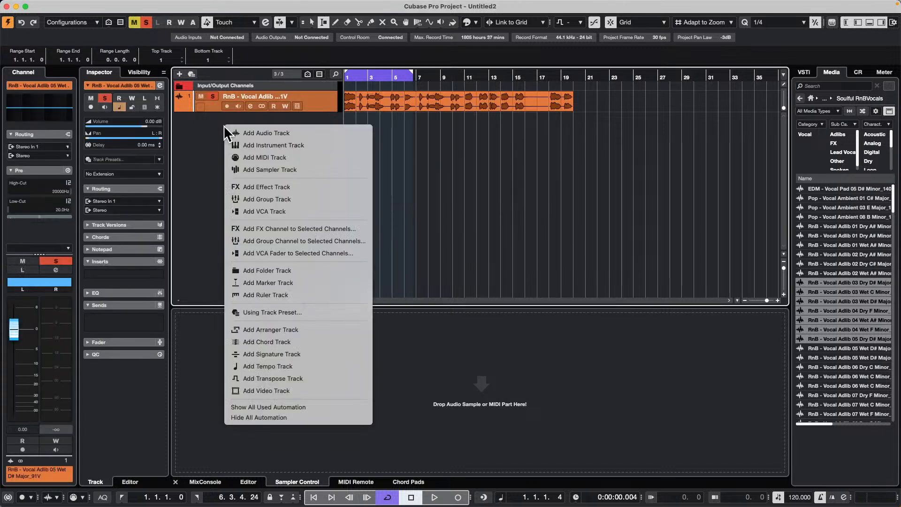
{"action": "left_click", "coordinate": [326, 106]}
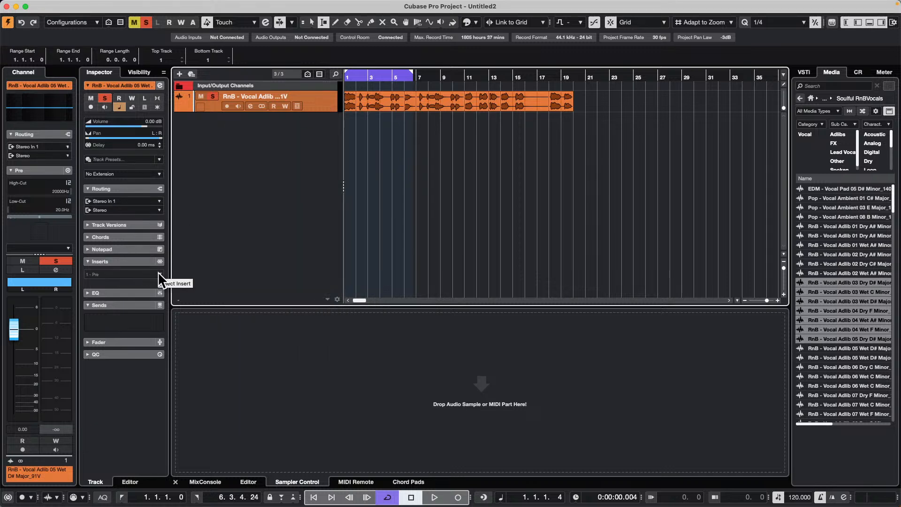
{"action": "left_click", "coordinate": [159, 276]}
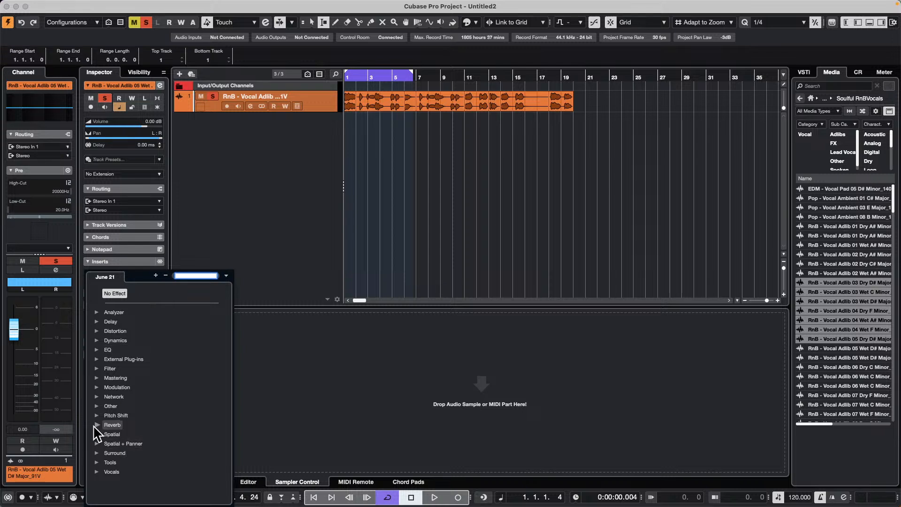
{"action": "left_click", "coordinate": [96, 403]}
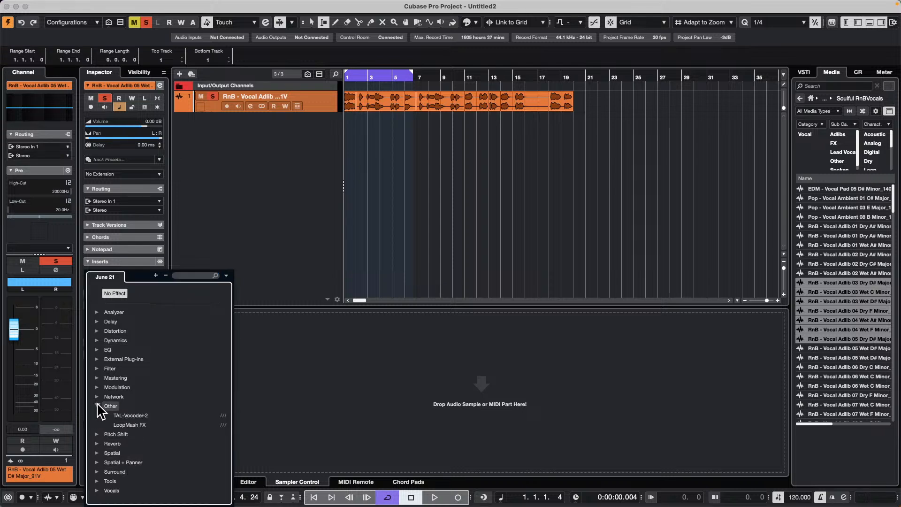
{"action": "left_click", "coordinate": [99, 434]}
{"action": "left_click", "coordinate": [123, 462]}
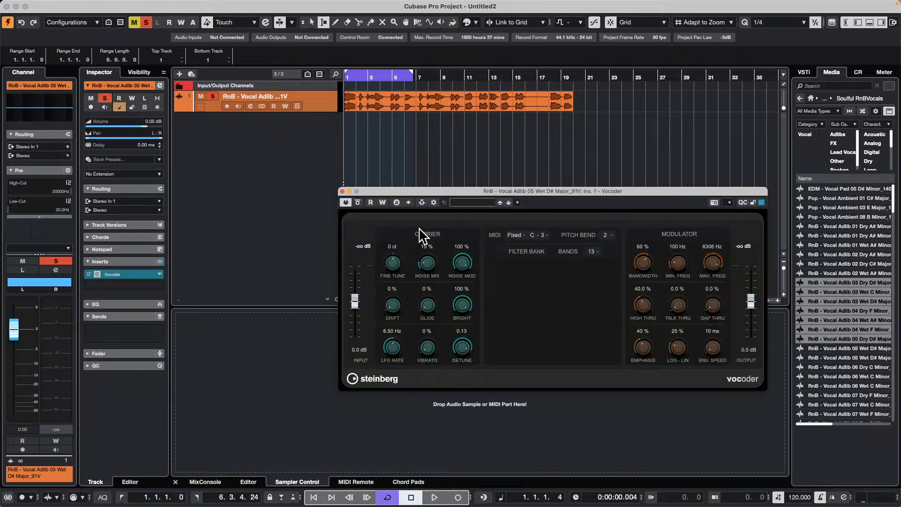
{"action": "right_click", "coordinate": [219, 127]}
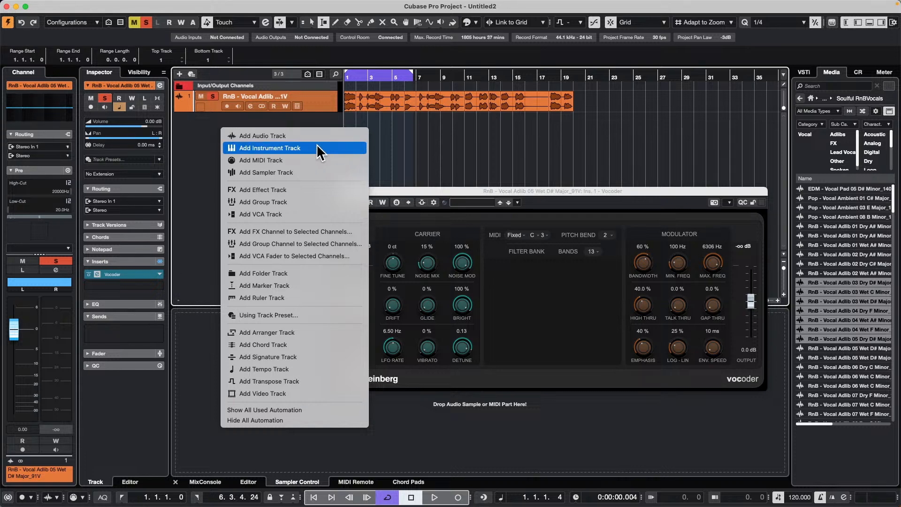
{"action": "left_click", "coordinate": [312, 160]}
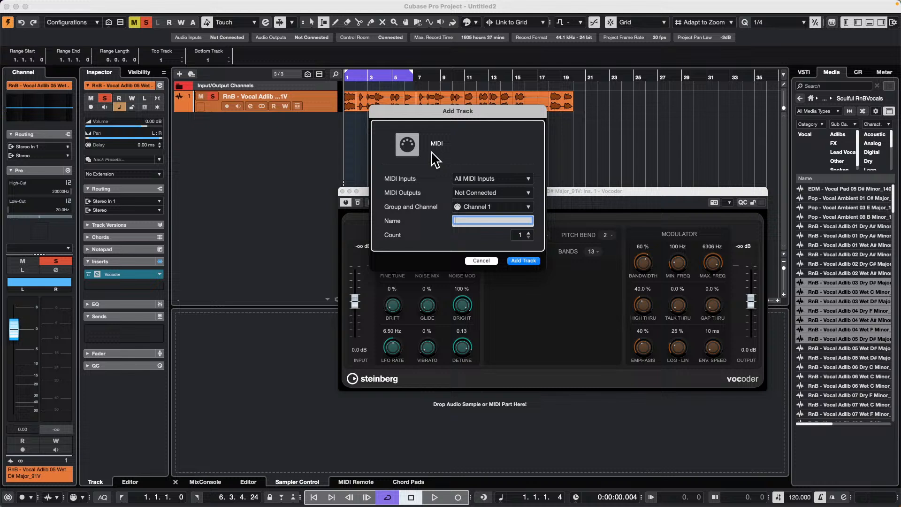
{"action": "left_click", "coordinate": [490, 182]}
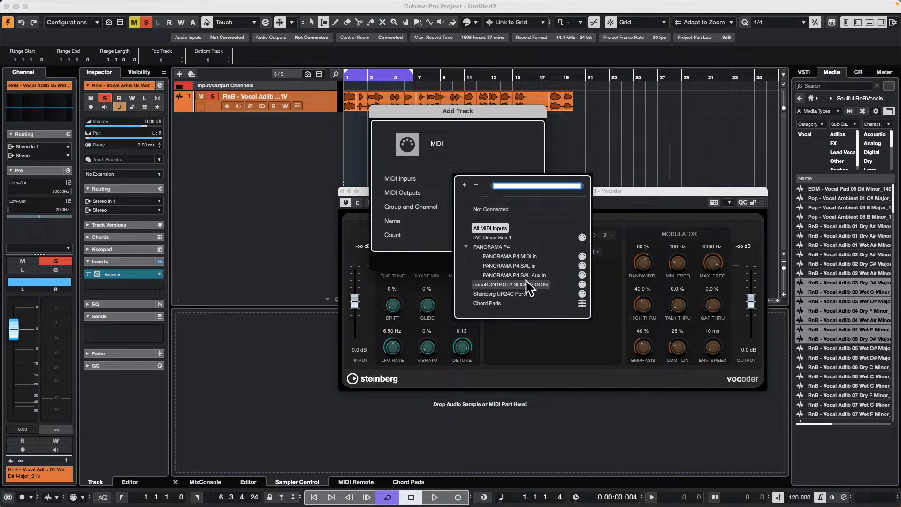
{"action": "left_click", "coordinate": [342, 222]}
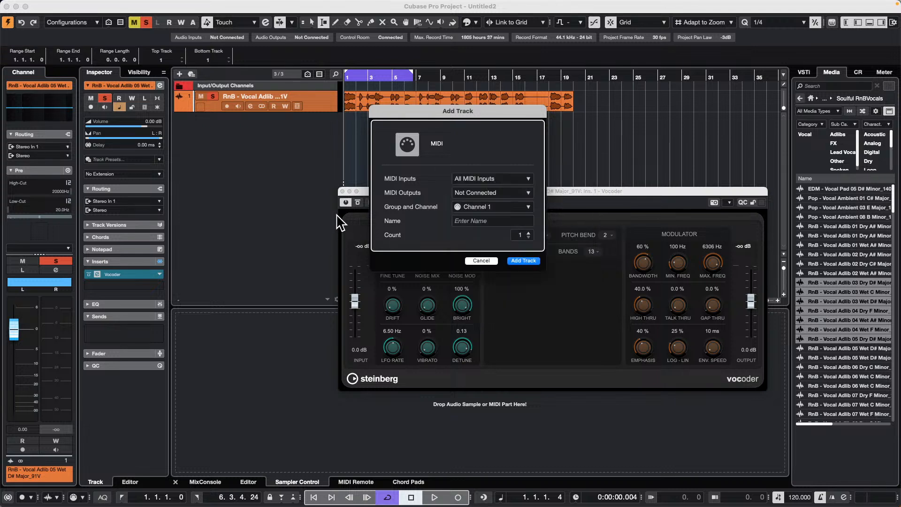
{"action": "left_click", "coordinate": [487, 261]}
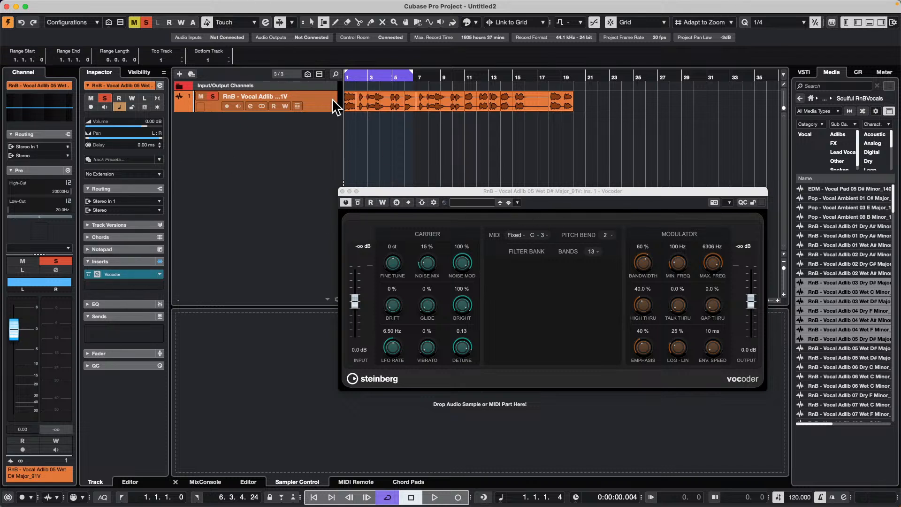
- Add one MIDI track on Channel 1 with All MIDI Inputs and its output not connected
{"action": "right_click", "coordinate": [254, 146]}
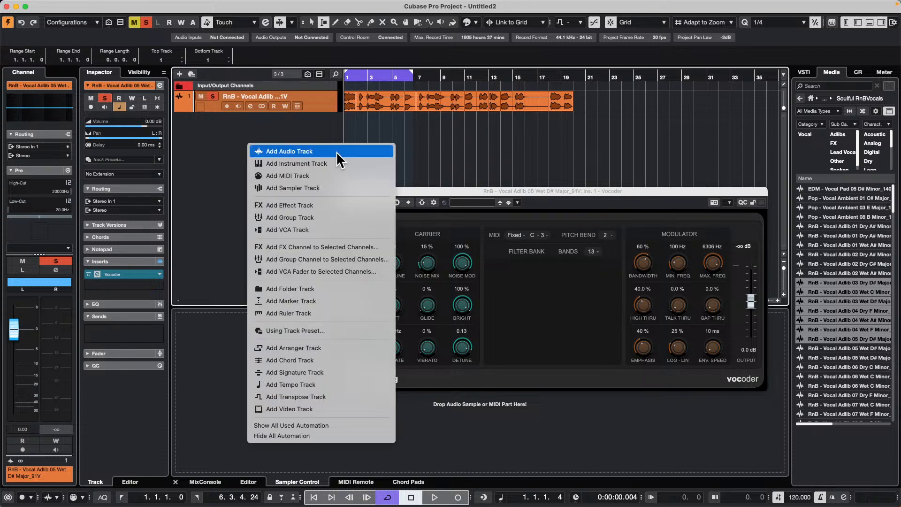
{"action": "left_click", "coordinate": [309, 177]}
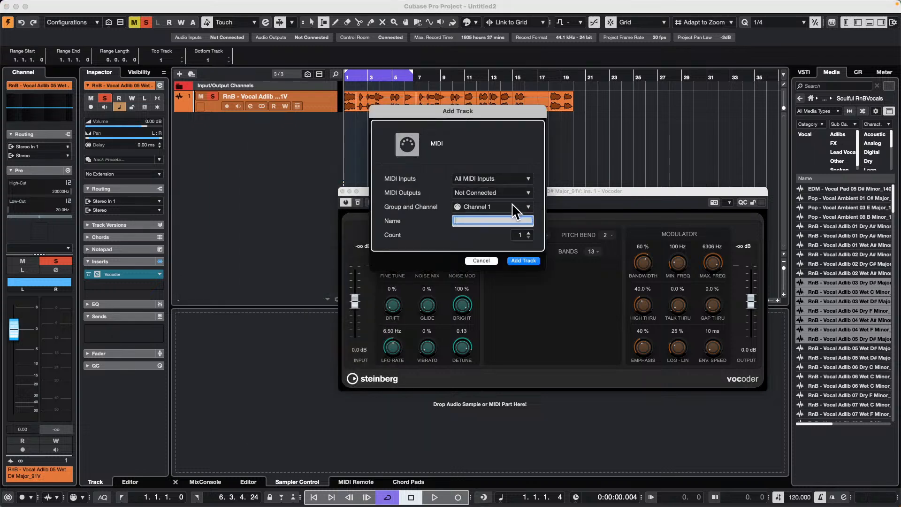
{"action": "left_click", "coordinate": [531, 260]}
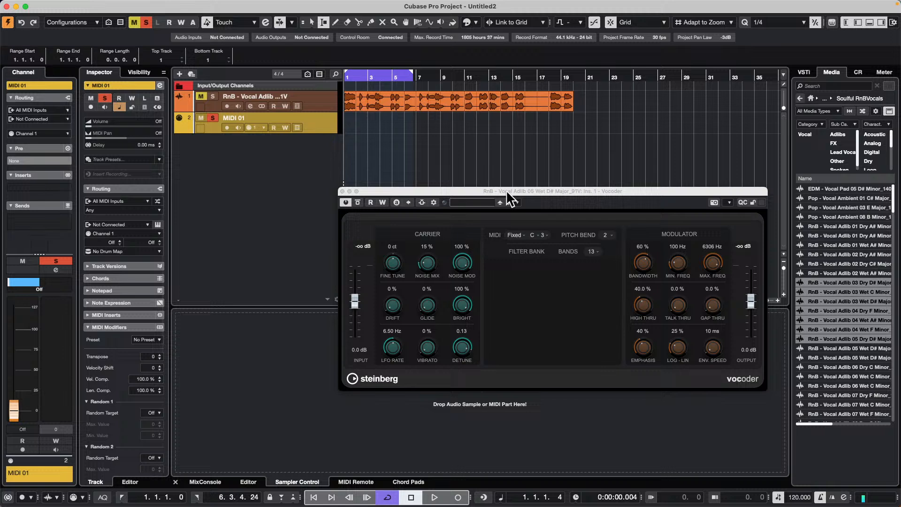
- Check the Vocoder's side-chain routing, the vocal track's settings and the available inputs of the MIDI 01 track
{"action": "left_click", "coordinate": [434, 202]}
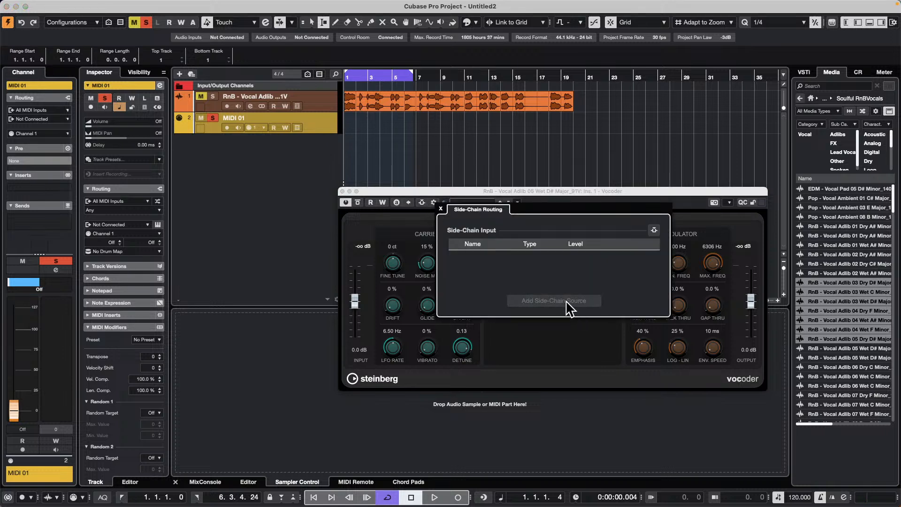
{"action": "left_click", "coordinate": [410, 219]}
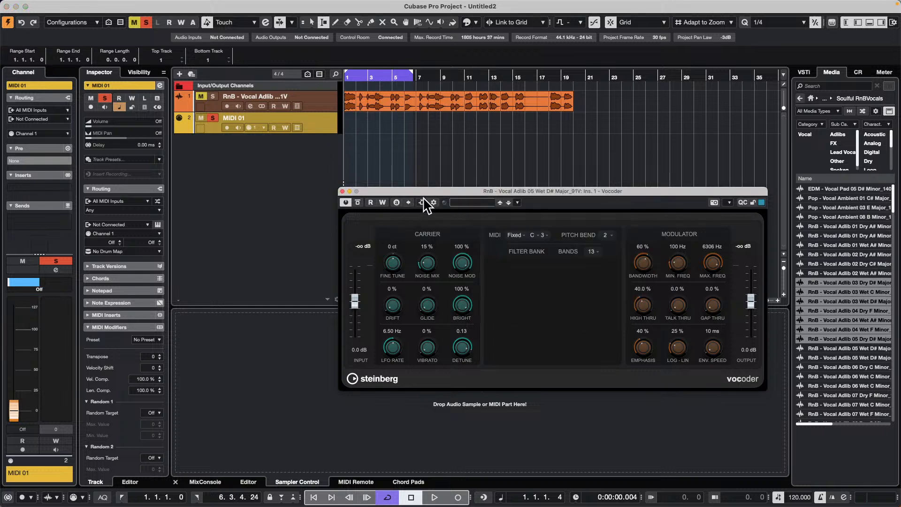
{"action": "left_click", "coordinate": [213, 96]}
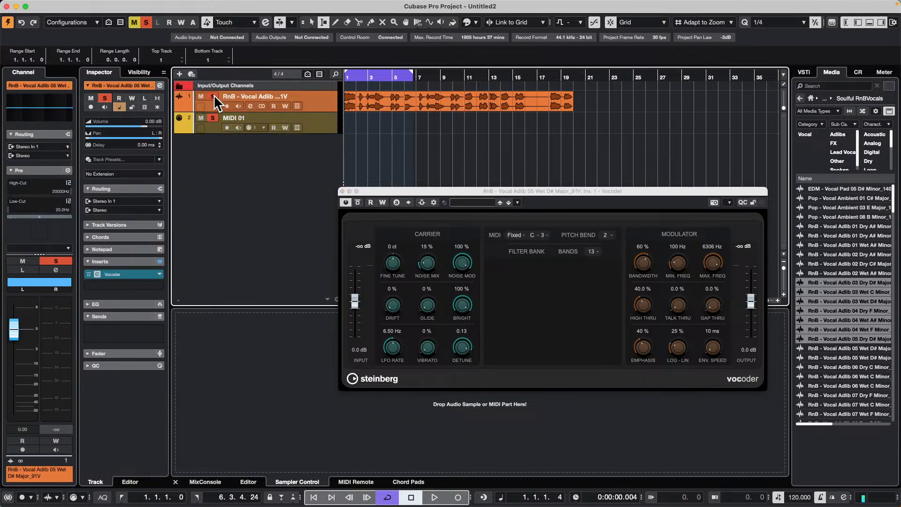
{"action": "left_click", "coordinate": [319, 123]}
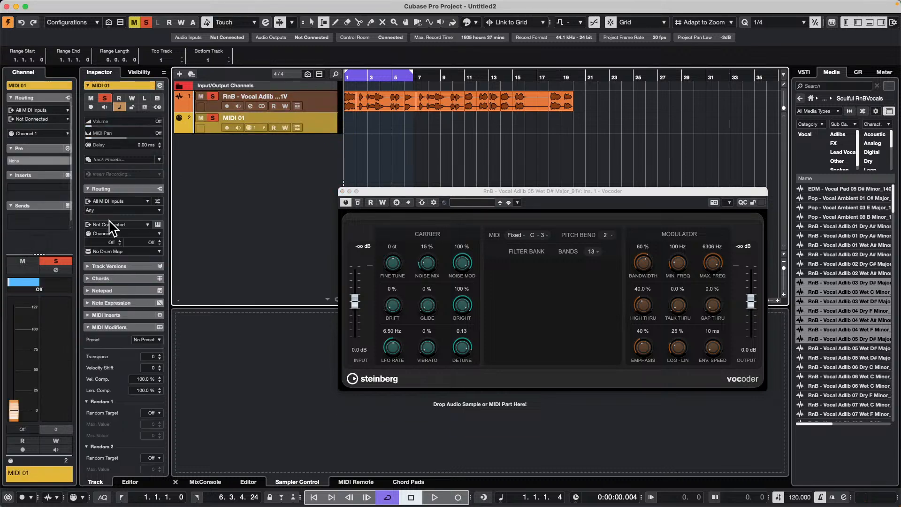
{"action": "left_click", "coordinate": [127, 200]}
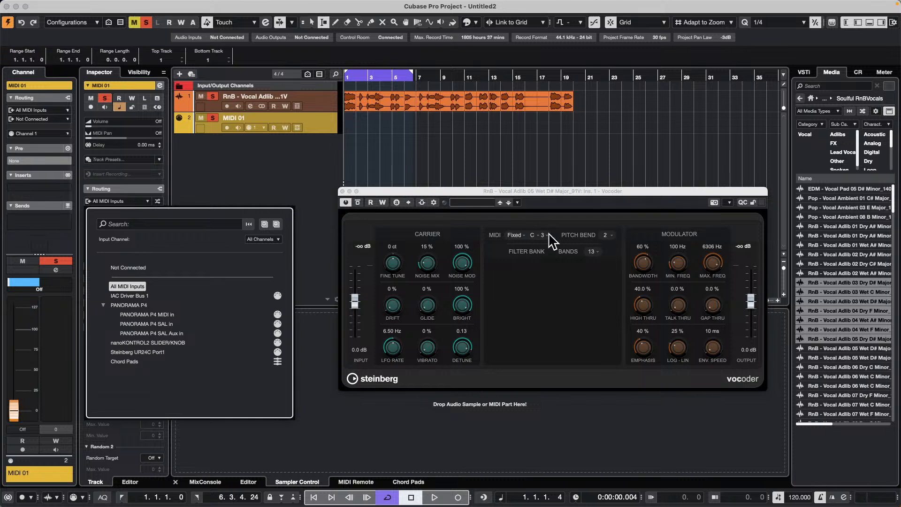
- Set the Vocoder's MIDI source to External
{"action": "left_click", "coordinate": [519, 237]}
{"action": "left_click", "coordinate": [520, 237]}
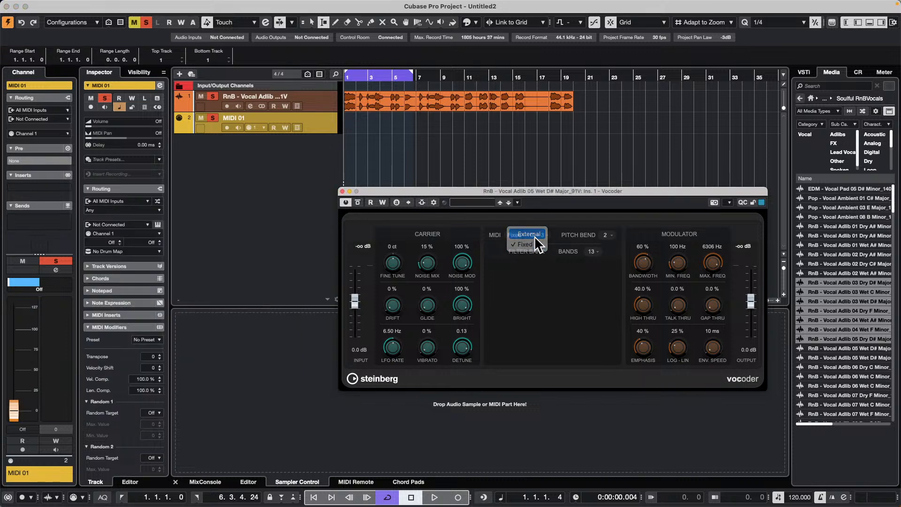
{"action": "left_click", "coordinate": [534, 236]}
- Compare the vocal and MIDI 01 track settings, and check the MIDI track's available inputs and input channels
{"action": "left_click", "coordinate": [318, 99]}
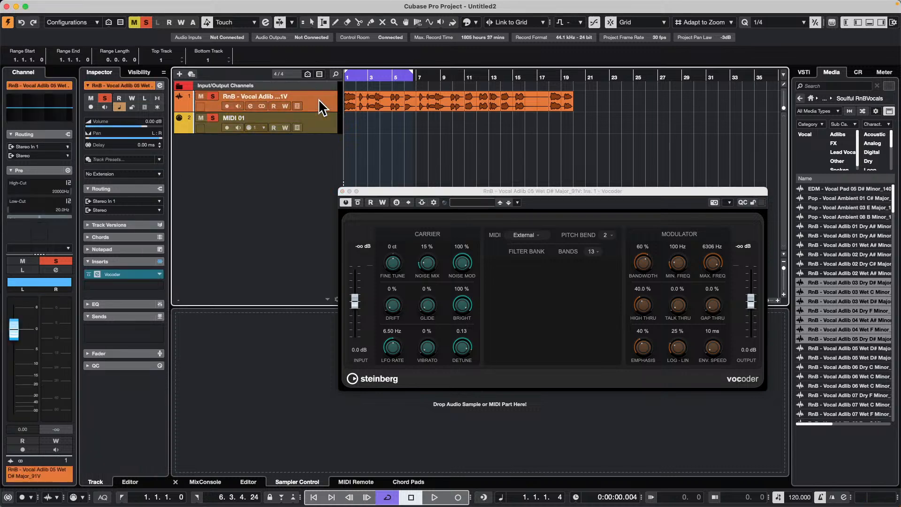
{"action": "left_click", "coordinate": [314, 120]}
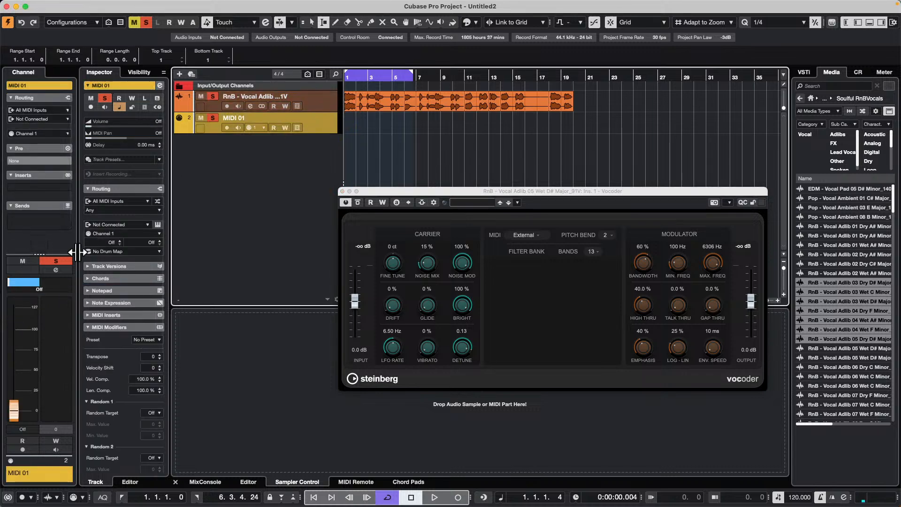
{"action": "left_click", "coordinate": [130, 201]}
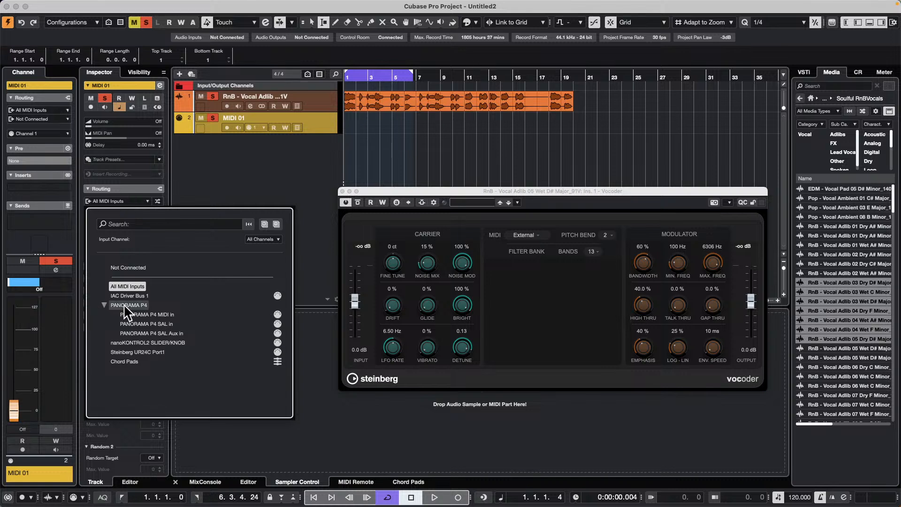
{"action": "left_click", "coordinate": [264, 239]}
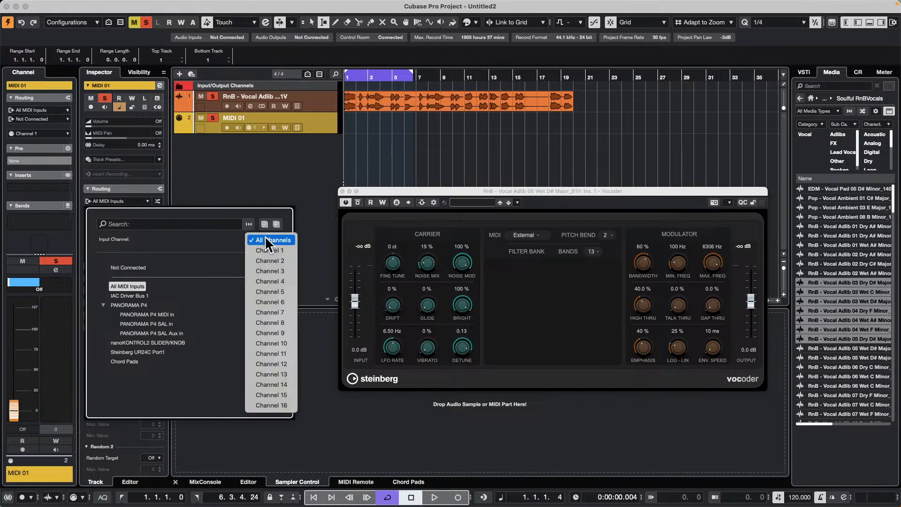
{"action": "left_click", "coordinate": [266, 239]}
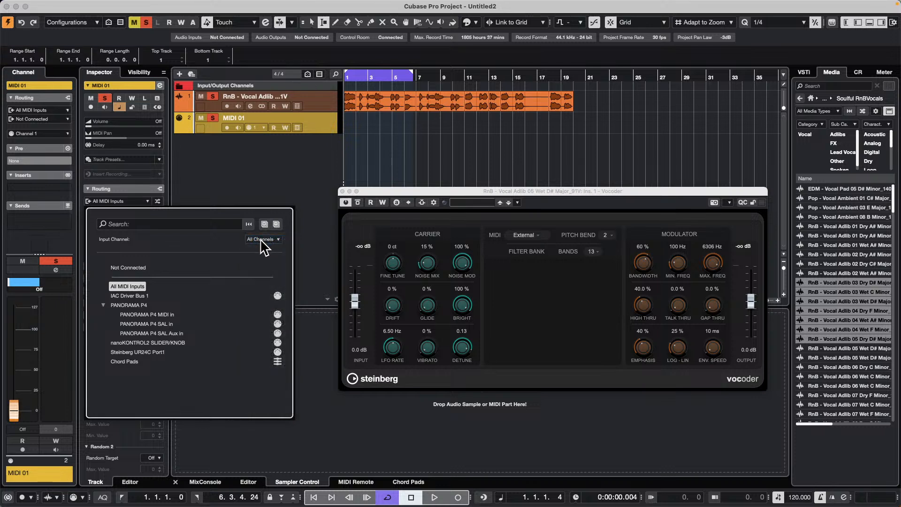
- Recheck the Vocoder's MIDI source options and its side-chain routing
{"action": "left_click", "coordinate": [529, 236]}
{"action": "left_click", "coordinate": [531, 236]}
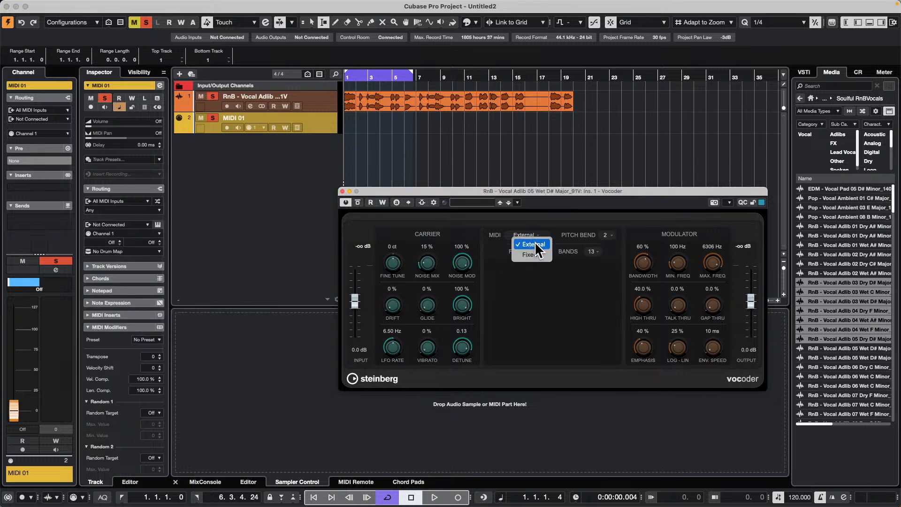
{"action": "left_click", "coordinate": [535, 243]}
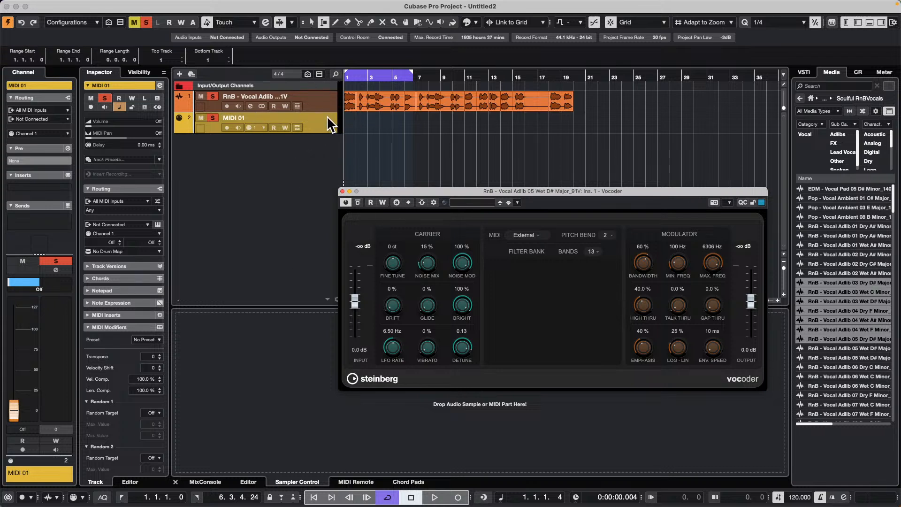
{"action": "left_click", "coordinate": [529, 235]}
{"action": "left_click", "coordinate": [433, 203]}
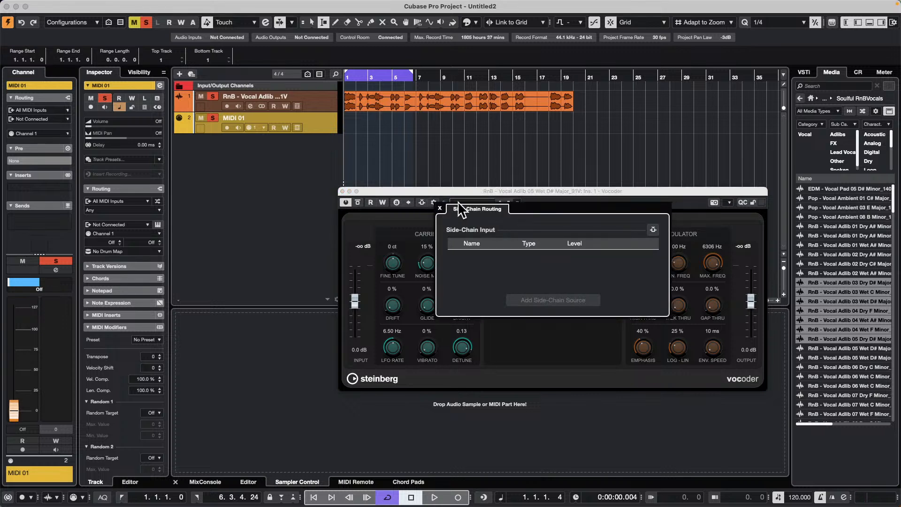
- Add one HALion Sonic instrument track with All MIDI Inputs and its audio output set to Stereo
{"action": "left_click", "coordinate": [249, 143]}
{"action": "right_click", "coordinate": [249, 144]}
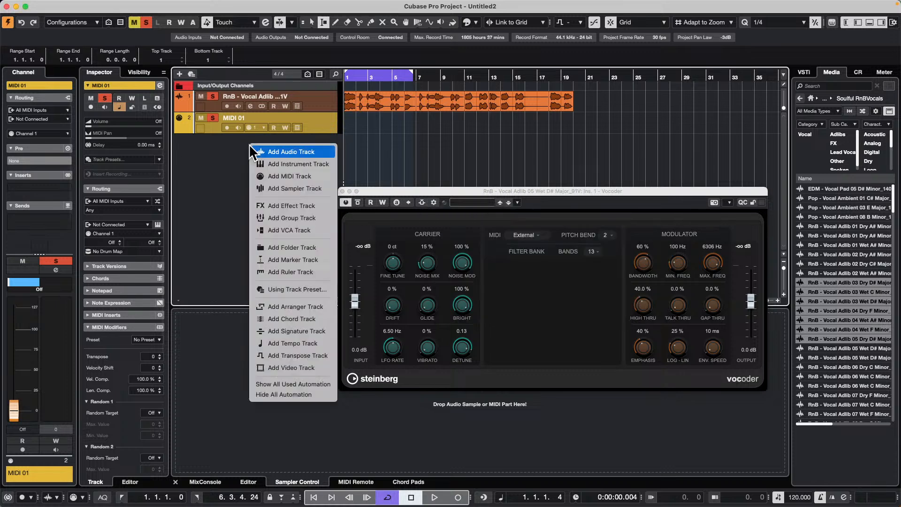
{"action": "left_click", "coordinate": [317, 166]}
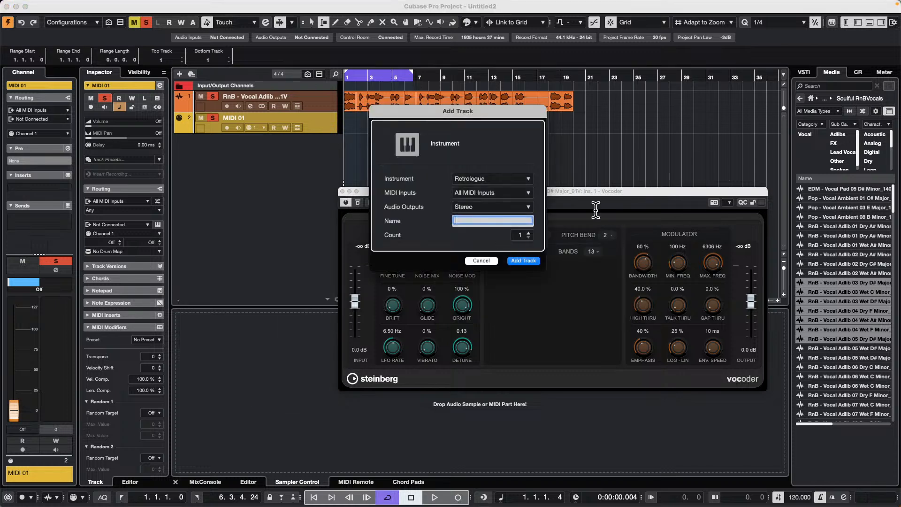
{"action": "left_click", "coordinate": [479, 179]}
{"action": "left_click", "coordinate": [424, 377]}
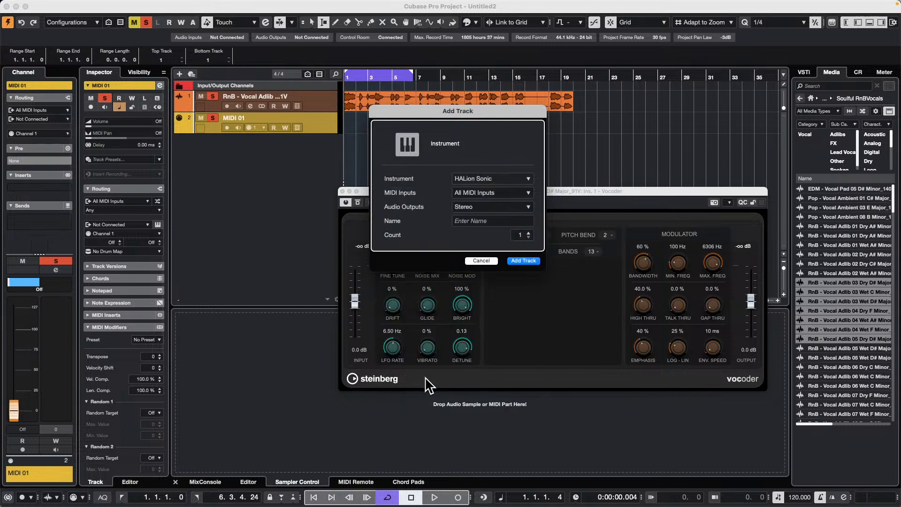
{"action": "left_click", "coordinate": [523, 260]}
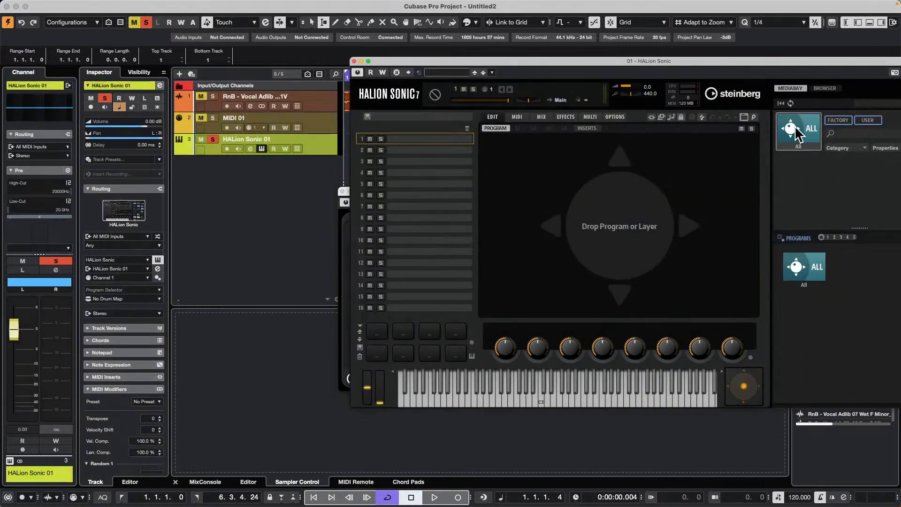
- Filter HALion Sonic's programs by Synth Comp | Digital, load the Alternator program, and move the instrument window clear of the track list
{"action": "left_click", "coordinate": [808, 260]}
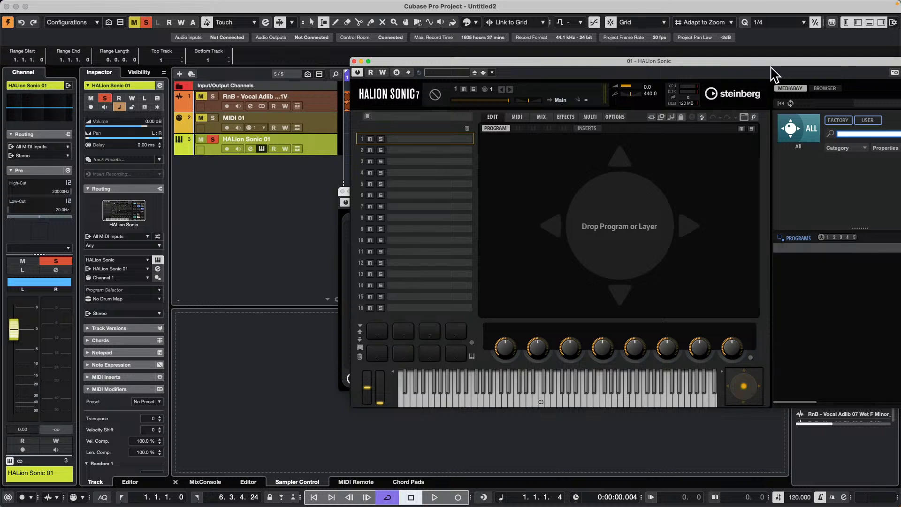
{"action": "left_click_drag", "start_coordinate": [769, 64], "coordinate": [589, 50]}
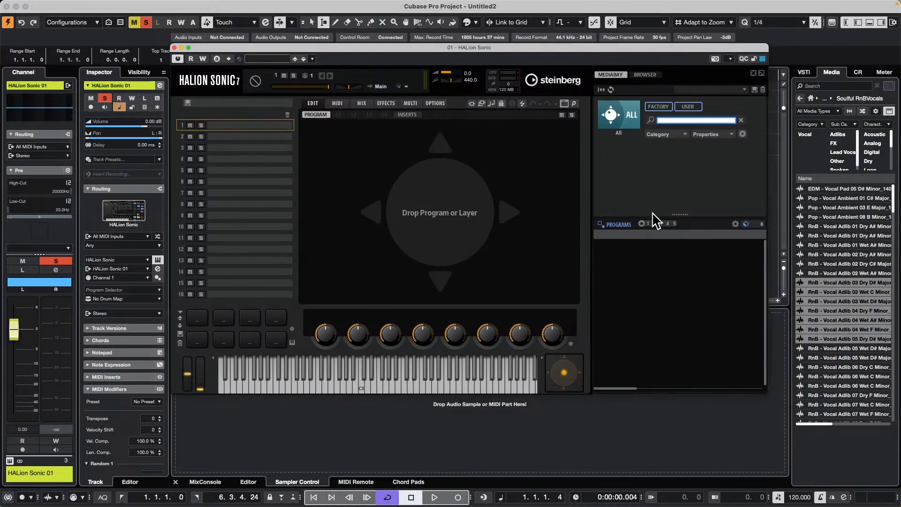
{"action": "left_click", "coordinate": [658, 135]}
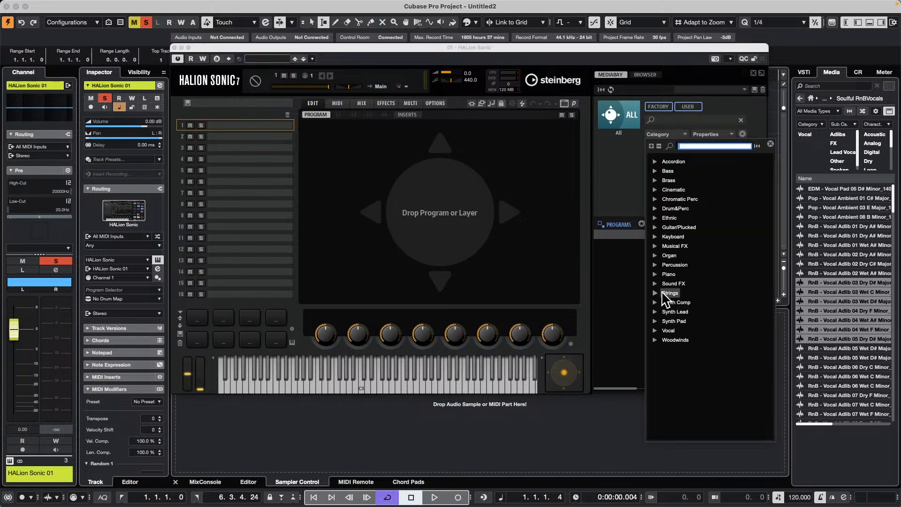
{"action": "left_click", "coordinate": [655, 303]}
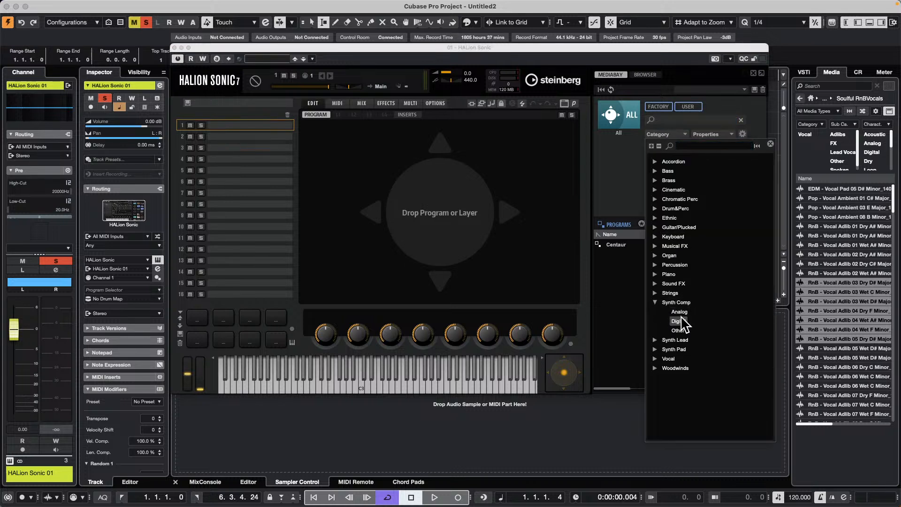
{"action": "left_click", "coordinate": [679, 321]}
{"action": "left_click", "coordinate": [679, 321]}
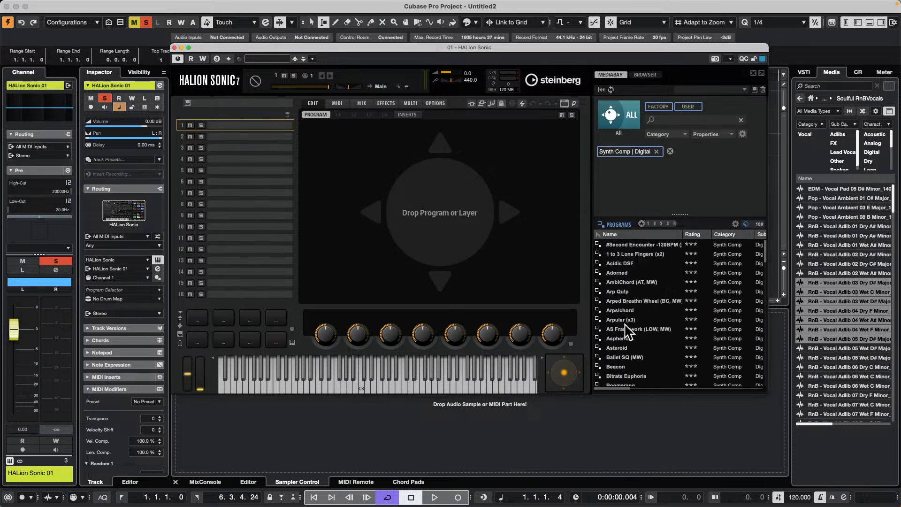
{"action": "double_click", "coordinate": [631, 310]}
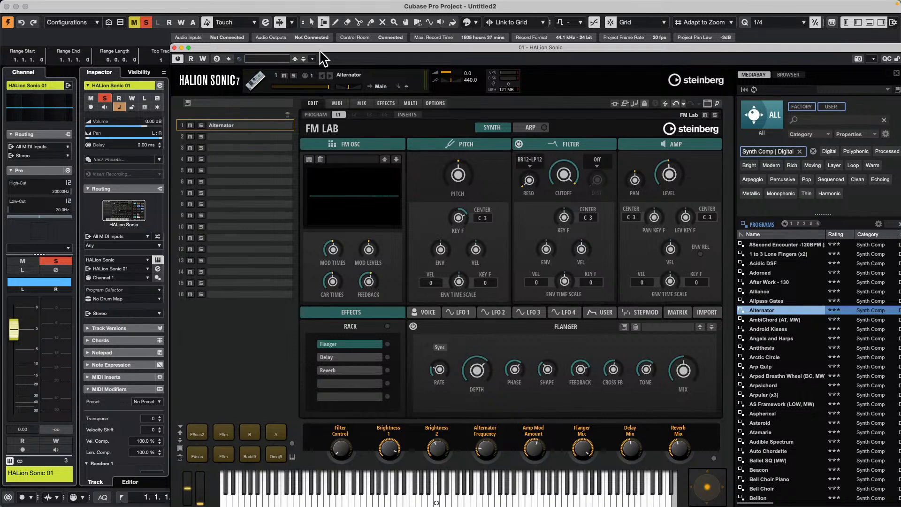
{"action": "left_click_drag", "start_coordinate": [324, 47], "coordinate": [547, 26]}
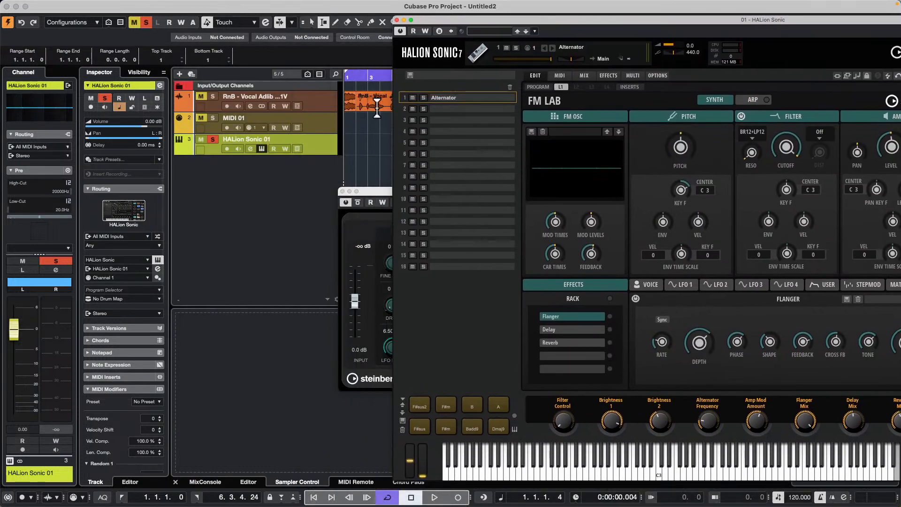
- Record-enable the HALion Sonic track to play it live, and check its available MIDI inputs
{"action": "left_click", "coordinate": [226, 149]}
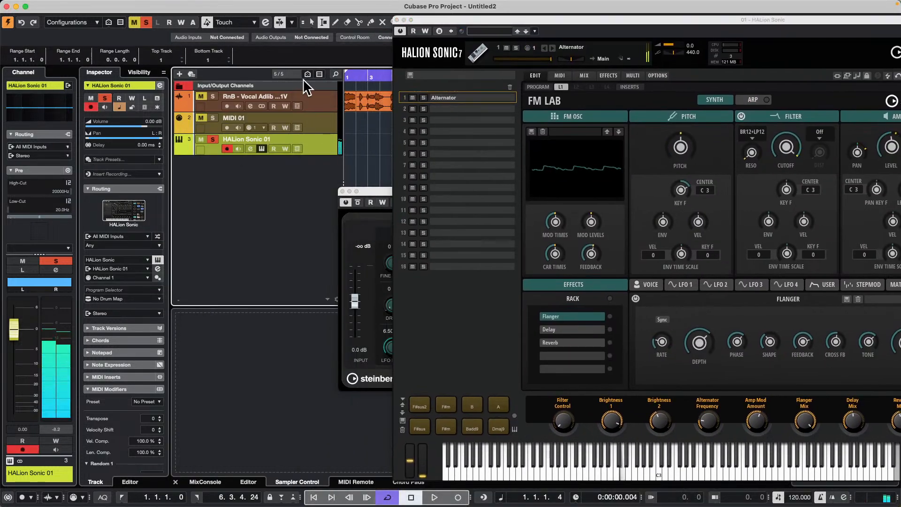
{"action": "left_click", "coordinate": [213, 94]}
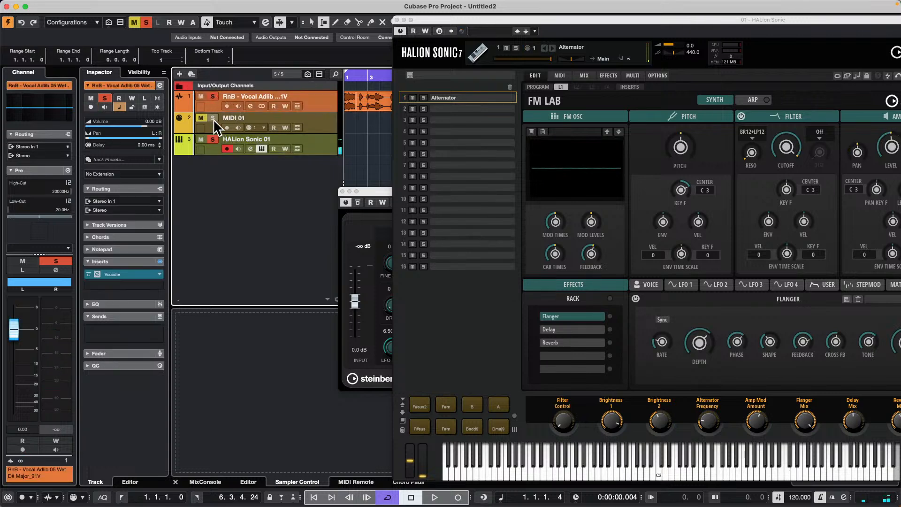
{"action": "left_click", "coordinate": [326, 149]}
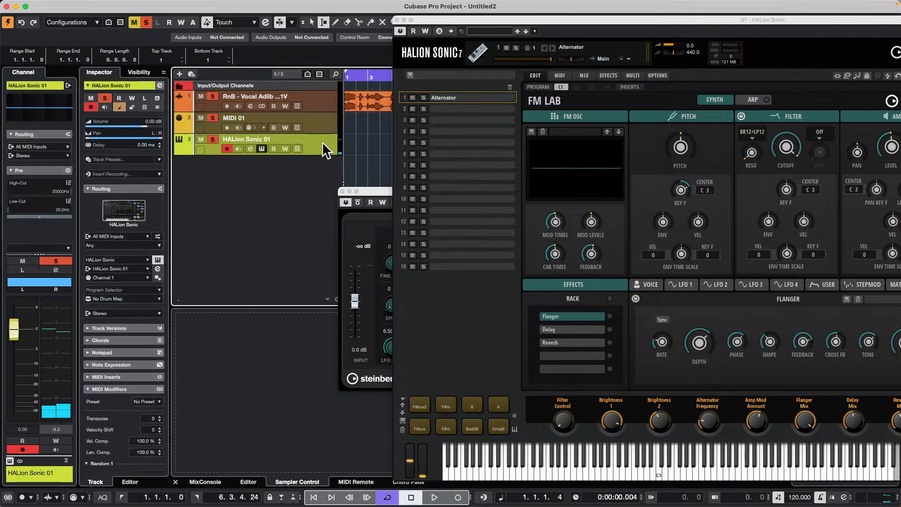
{"action": "left_click", "coordinate": [128, 237]}
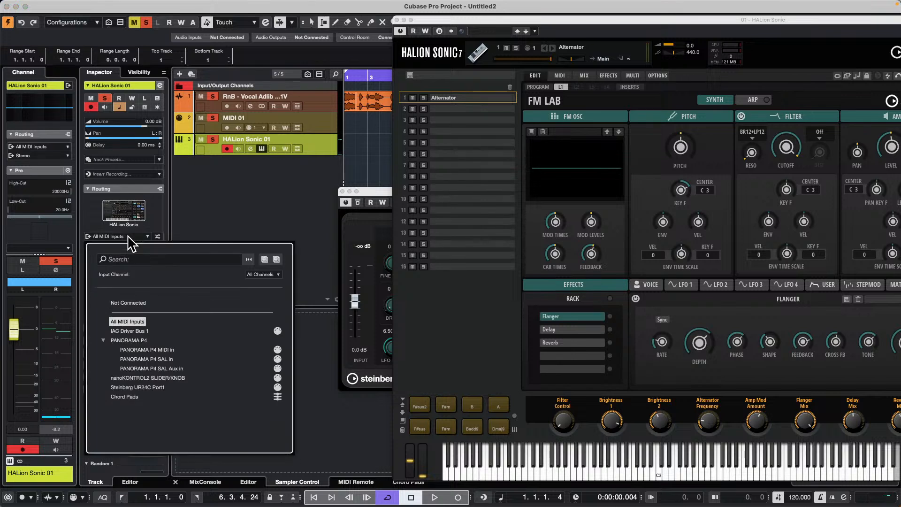
{"action": "left_click", "coordinate": [228, 201]}
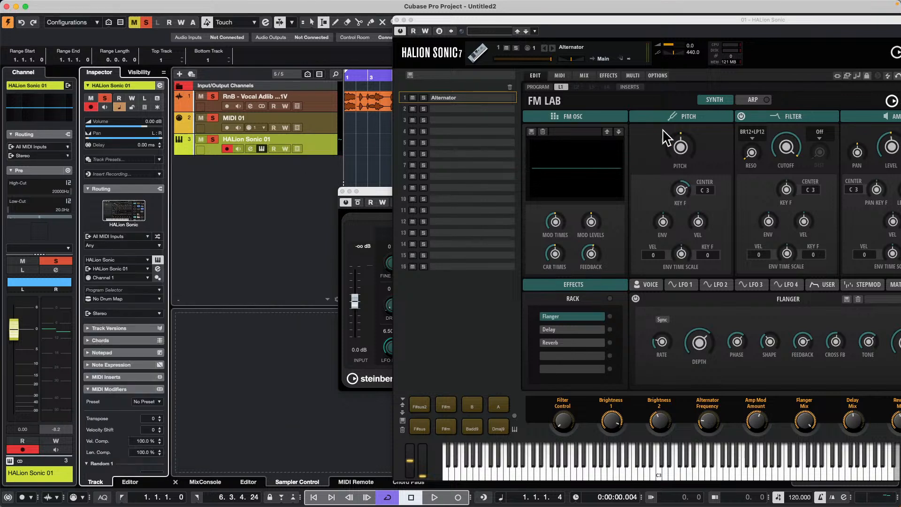
- Add the HALion Sonic 01 track as the Vocoder's side-chain source
{"action": "left_click", "coordinate": [381, 192]}
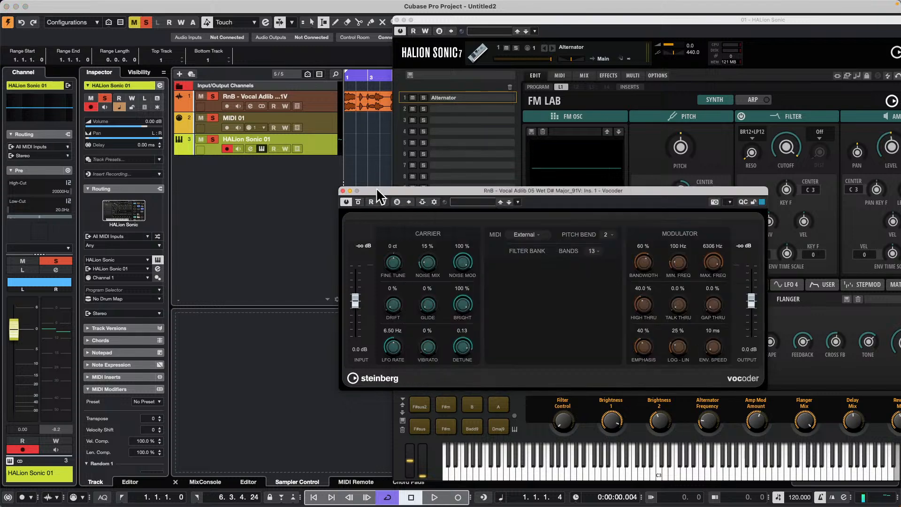
{"action": "left_click", "coordinate": [434, 202]}
{"action": "left_click", "coordinate": [558, 303]}
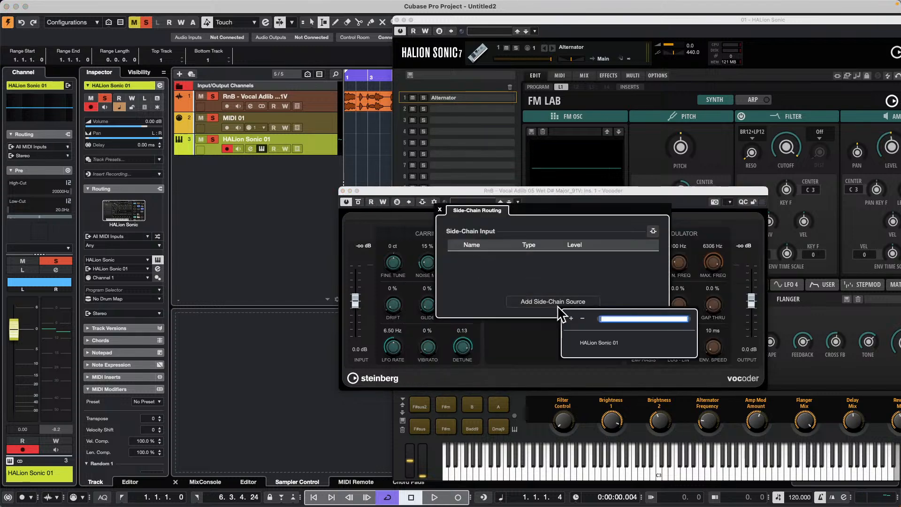
{"action": "left_click", "coordinate": [618, 345]}
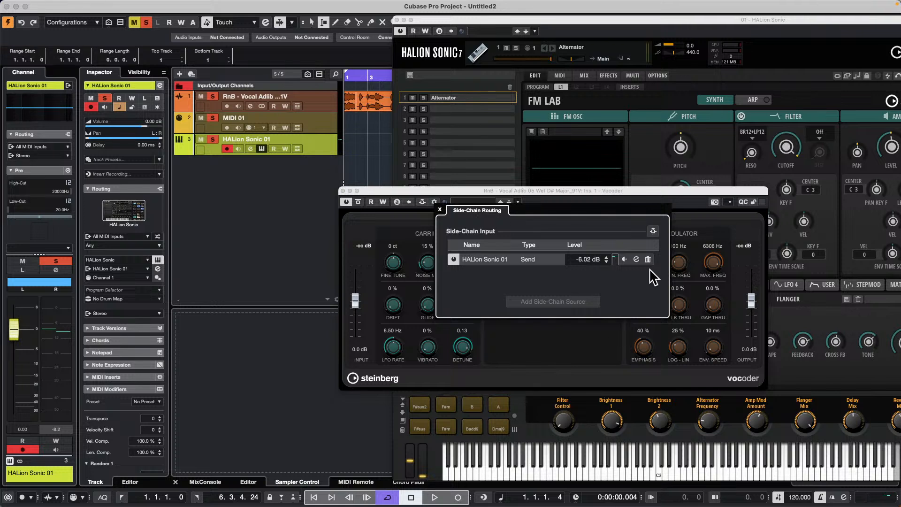
- Play the vocals through the Vocoder with the HALion Sonic track selected, and recheck the Vocoder's MIDI source and band settings
{"action": "left_click", "coordinate": [328, 153]}
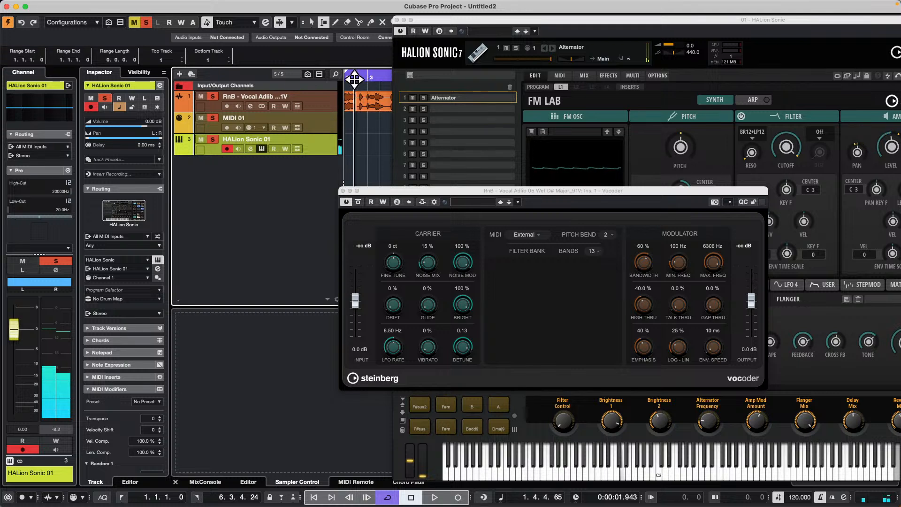
{"action": "key", "text": "space"}
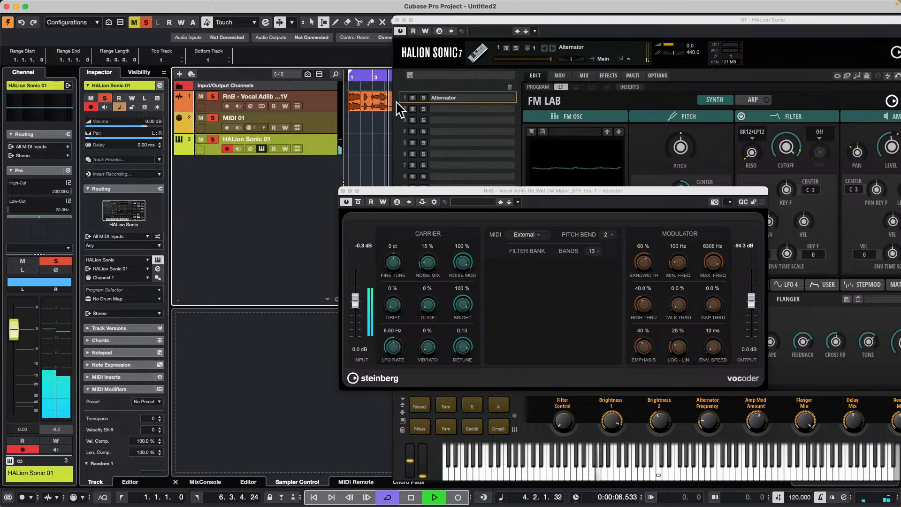
{"action": "key", "text": "space"}
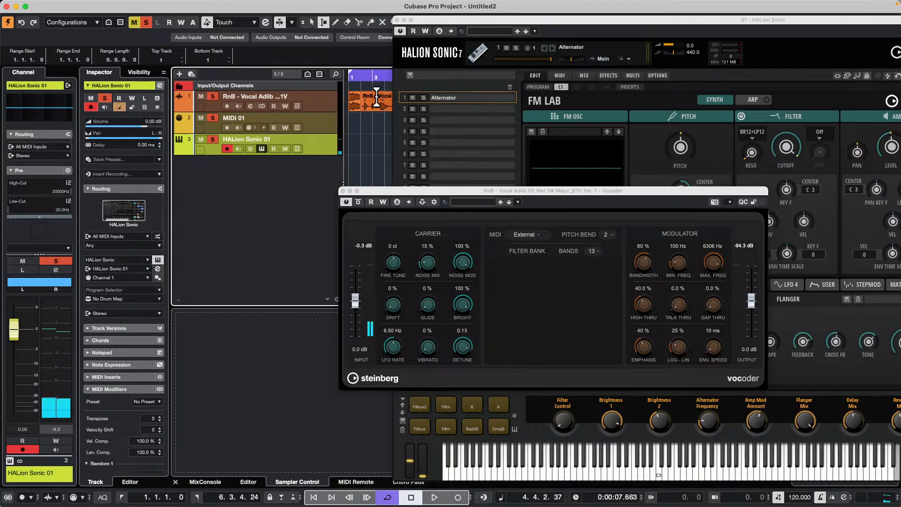
{"action": "left_click", "coordinate": [534, 236]}
{"action": "left_click", "coordinate": [592, 261]}
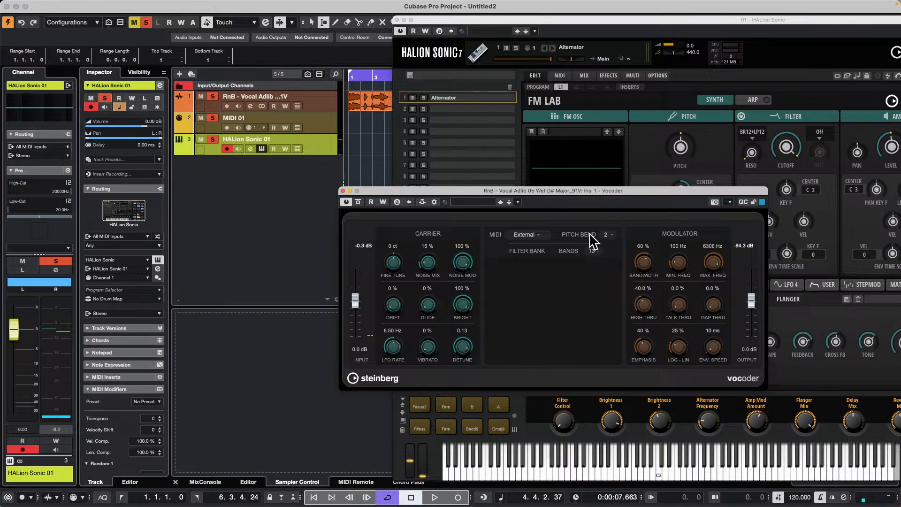
- Close the Vocoder and HALion Sonic windows, and switch to the dspMixFx UR-C mixer application
{"action": "left_click", "coordinate": [343, 191]}
{"action": "left_click", "coordinate": [396, 20]}
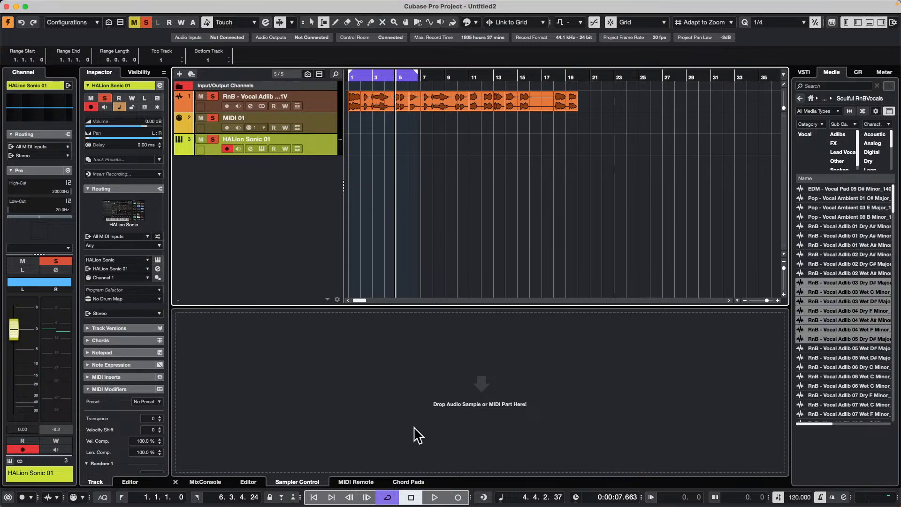
{"action": "mouse_move", "coordinate": [429, 502]}
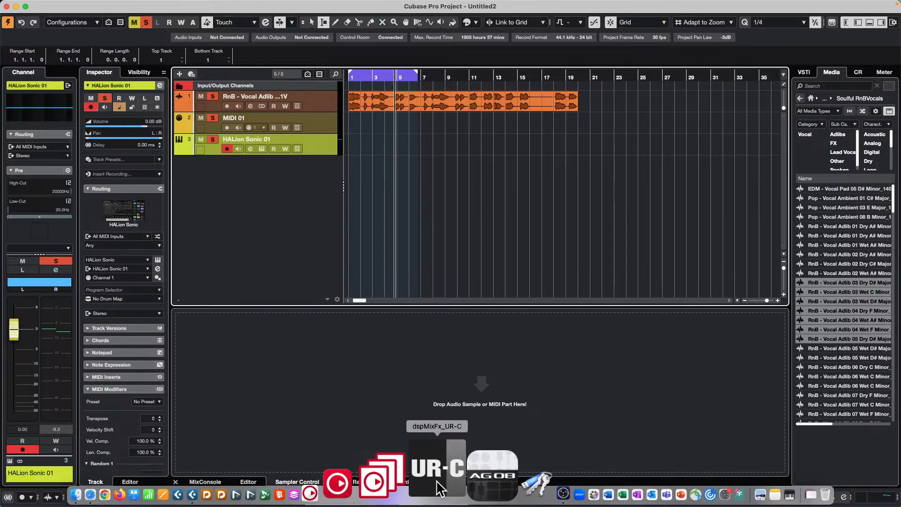
{"action": "left_click", "coordinate": [436, 480]}
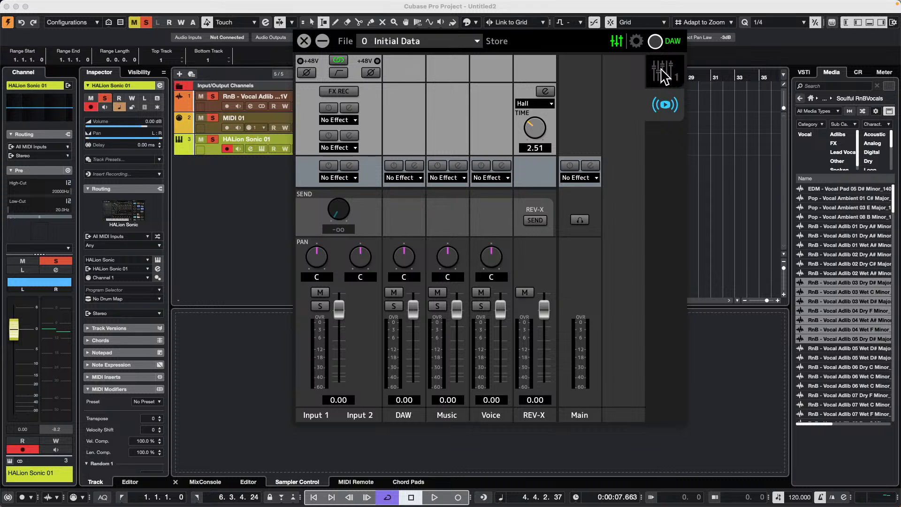
- Switch between the Mix 1 and streaming mix views to compare their channels and effect slots
{"action": "left_click", "coordinate": [663, 74]}
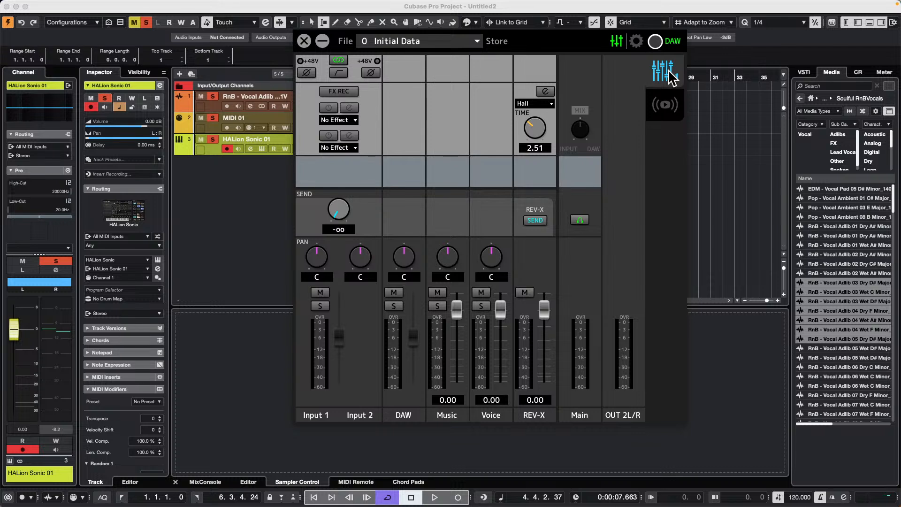
{"action": "left_click", "coordinate": [666, 104]}
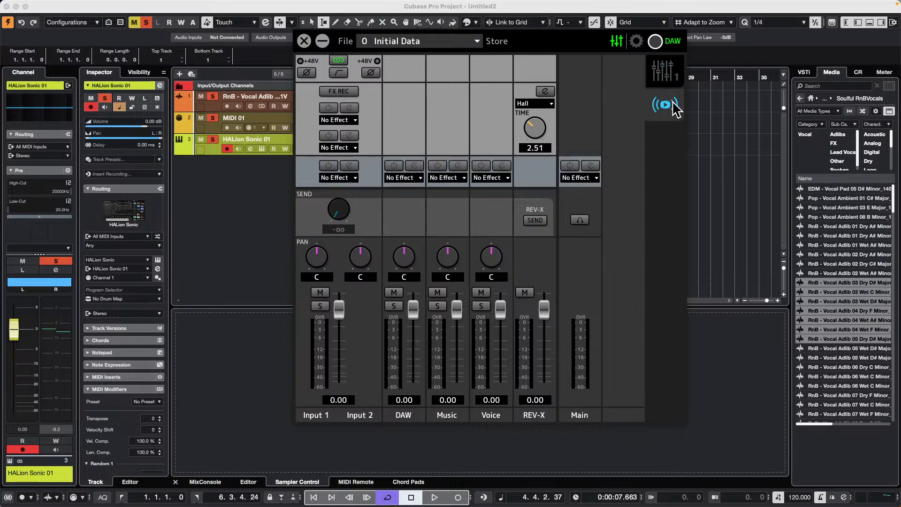
{"action": "left_click", "coordinate": [661, 70]}
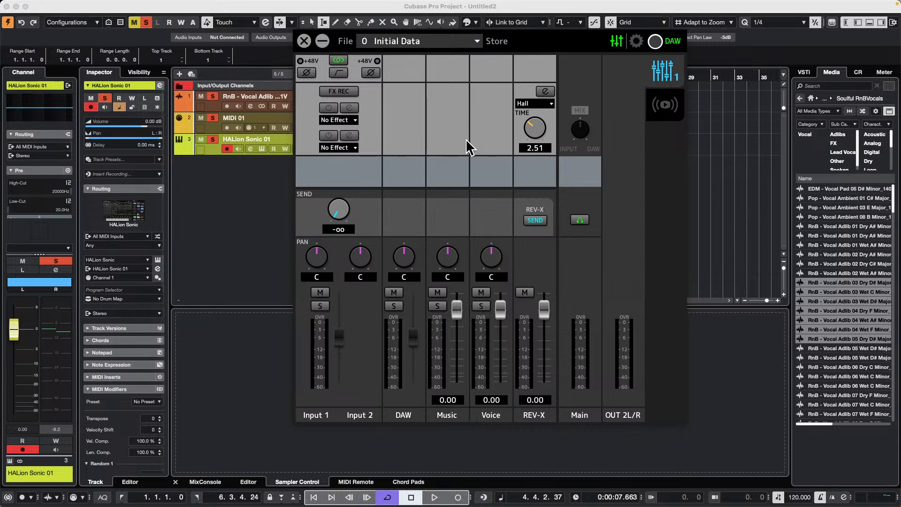
- Insert the M.B.Comp effect on the streaming mix's Main output and close its editor
{"action": "left_click", "coordinate": [666, 107]}
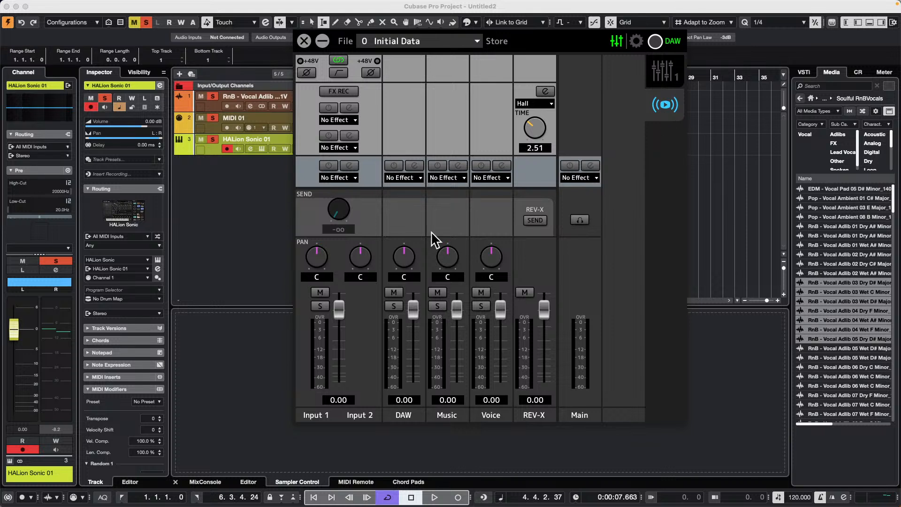
{"action": "left_click", "coordinate": [595, 179]}
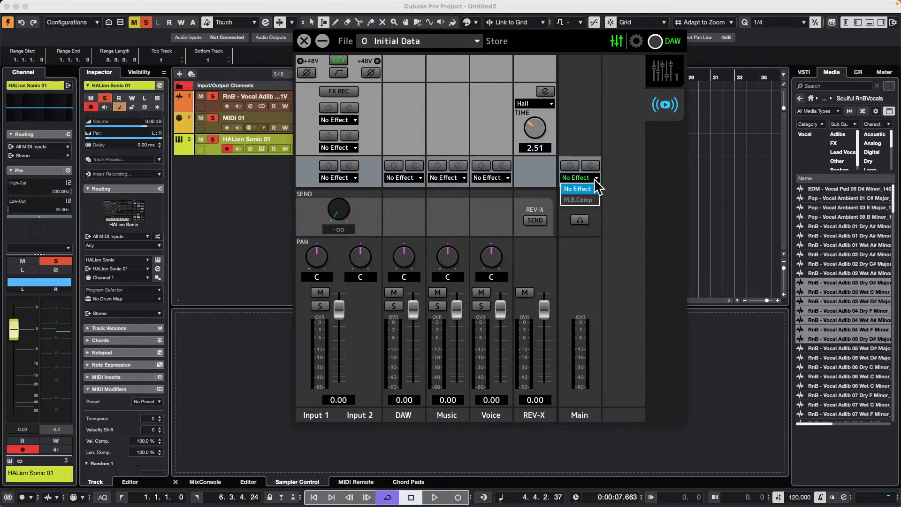
{"action": "left_click", "coordinate": [578, 200]}
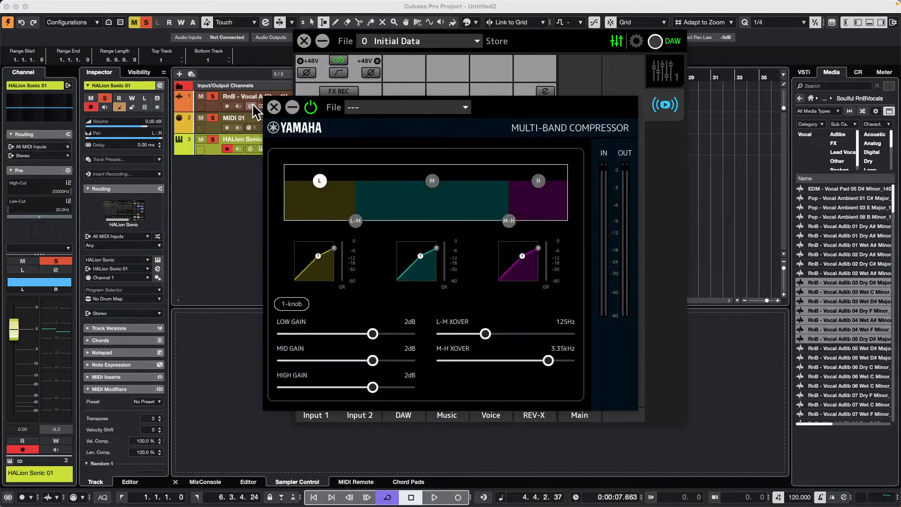
{"action": "left_click", "coordinate": [273, 107]}
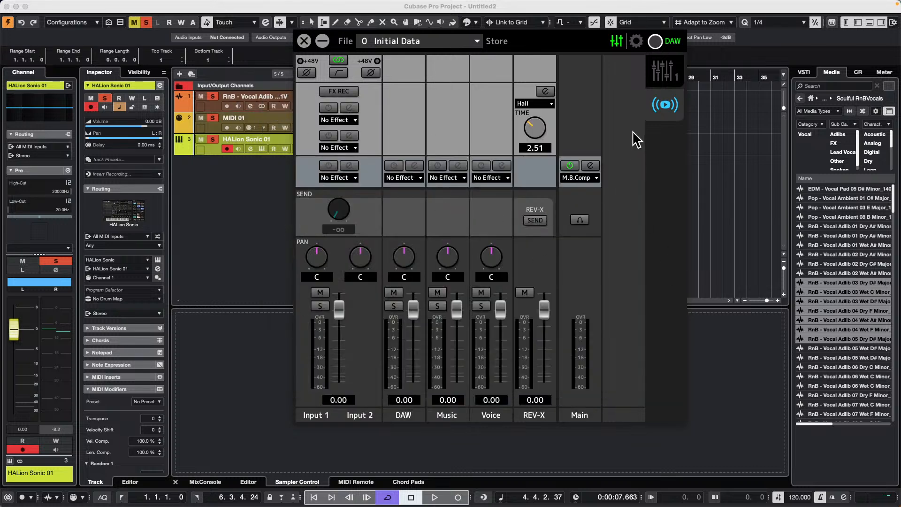
- Close the dspMixFx mixer from the Mix 1 view, and check the Control Room and Stereo output assignments in Cubase's Audio Connections
{"action": "left_click", "coordinate": [663, 73]}
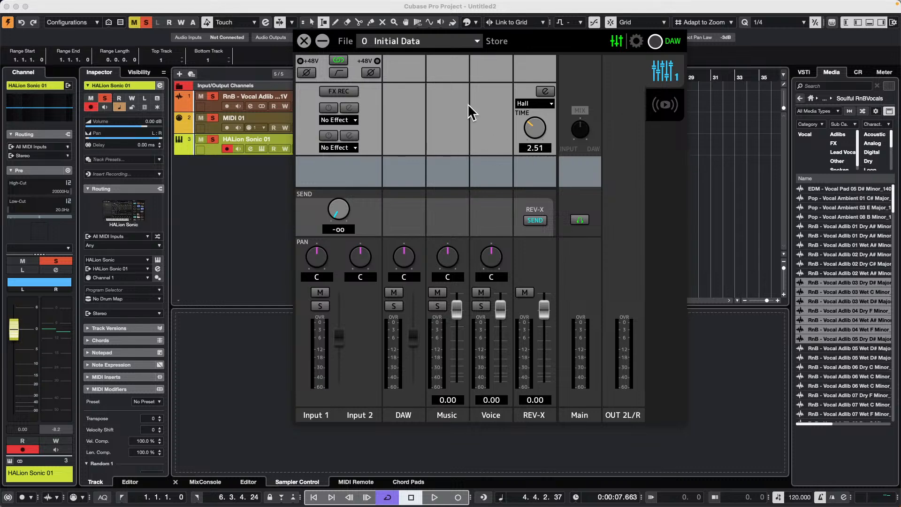
{"action": "left_click", "coordinate": [304, 41]}
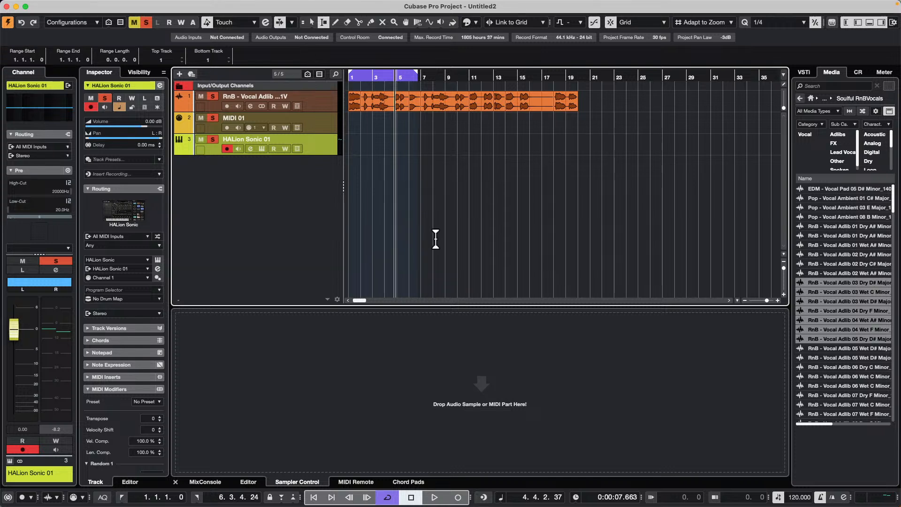
{"action": "mouse_move", "coordinate": [283, 4]}
{"action": "left_click", "coordinate": [251, 6]}
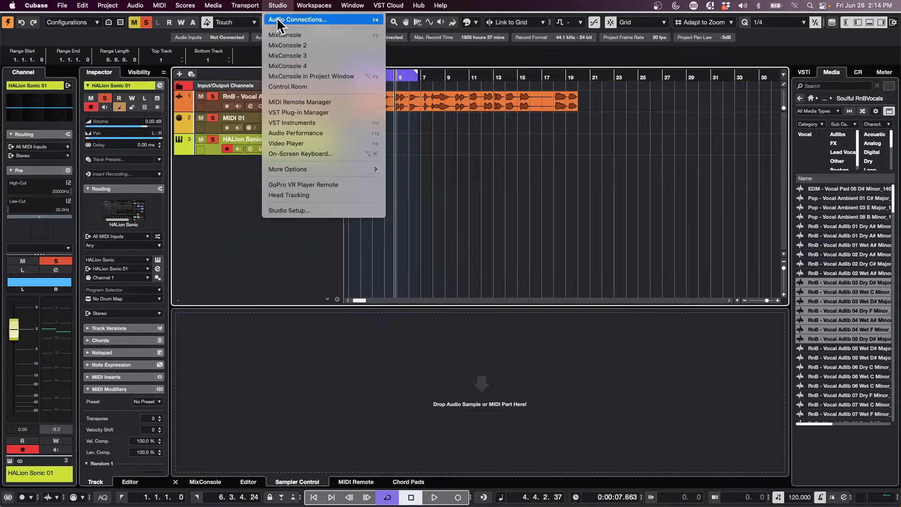
{"action": "left_click", "coordinate": [280, 20]}
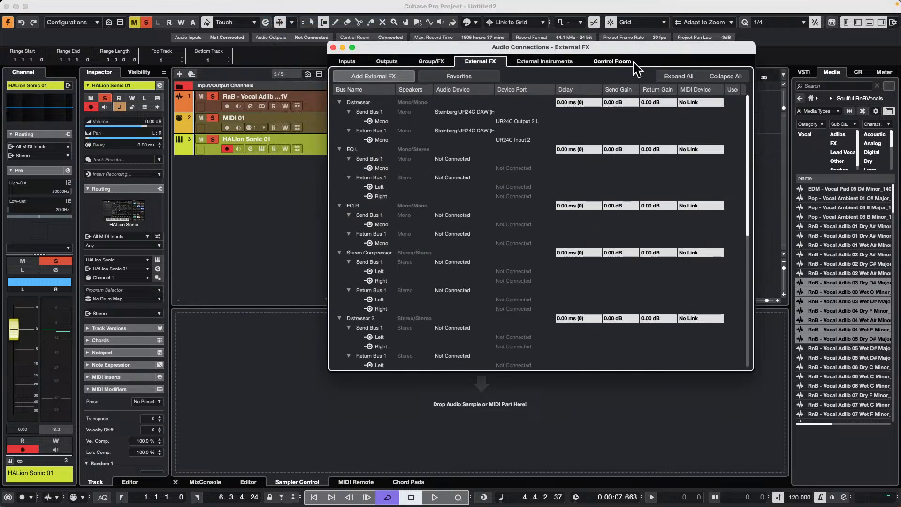
{"action": "left_click", "coordinate": [618, 63]}
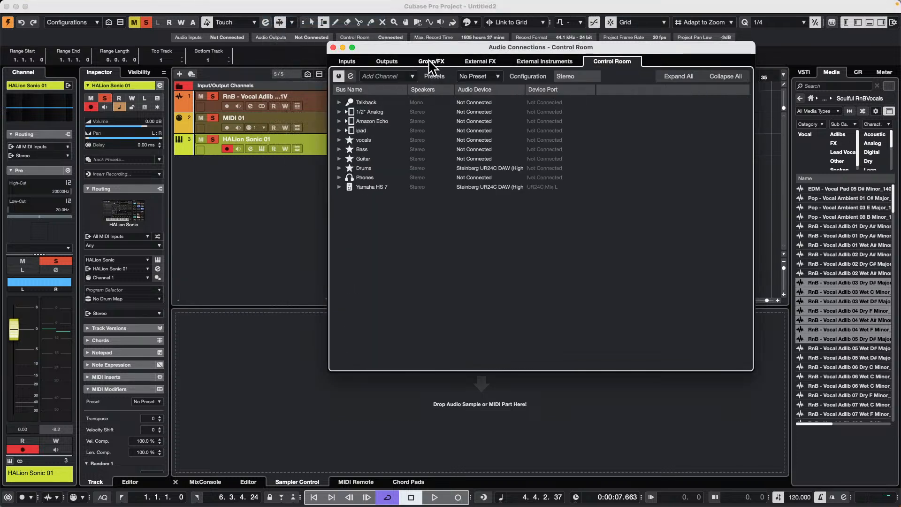
{"action": "left_click", "coordinate": [385, 63]}
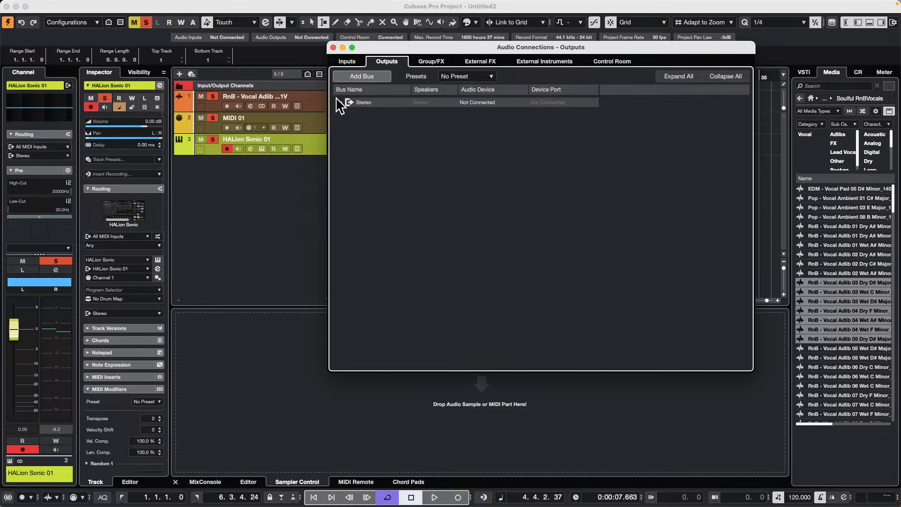
{"action": "left_click", "coordinate": [339, 102]}
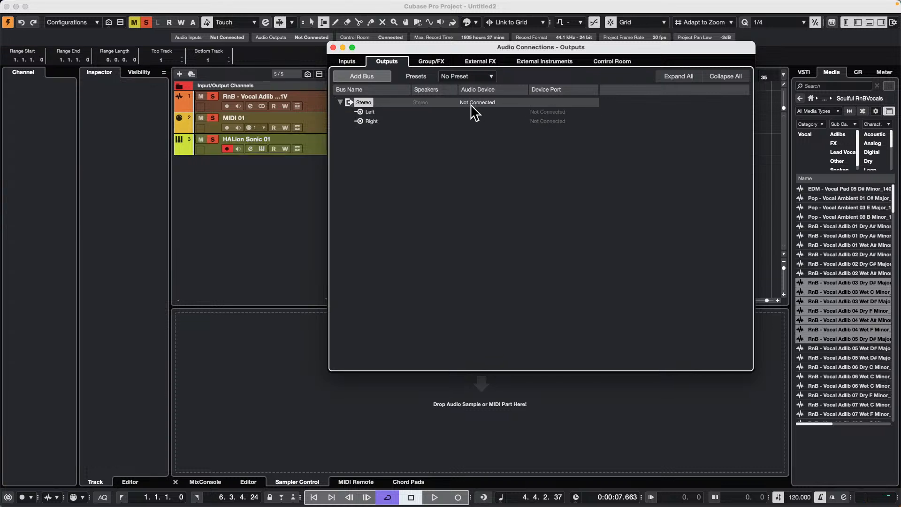
- Disable the Control Room in Audio Connections
{"action": "left_click", "coordinate": [618, 62]}
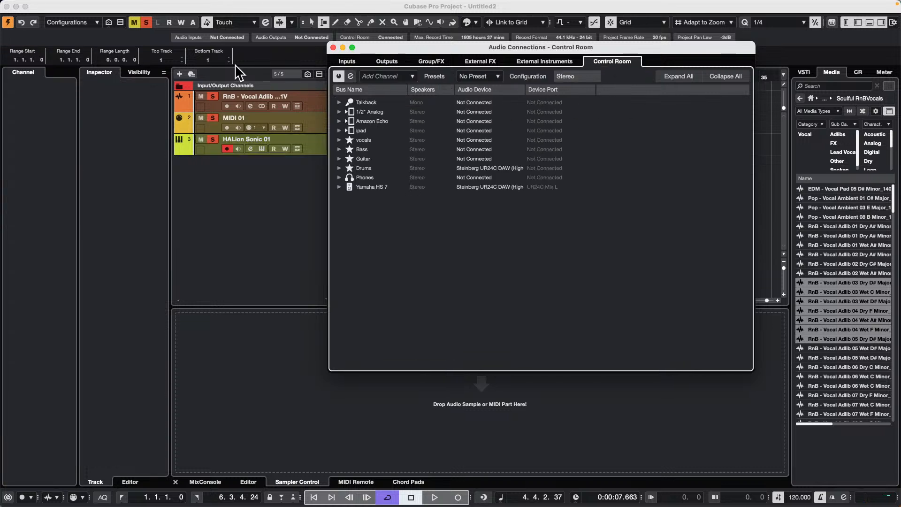
{"action": "left_click", "coordinate": [340, 75]}
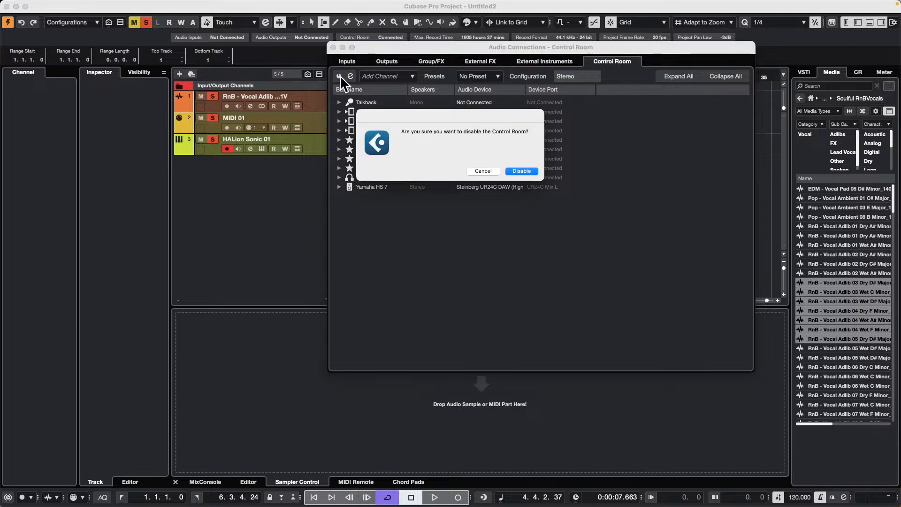
{"action": "left_click", "coordinate": [527, 167]}
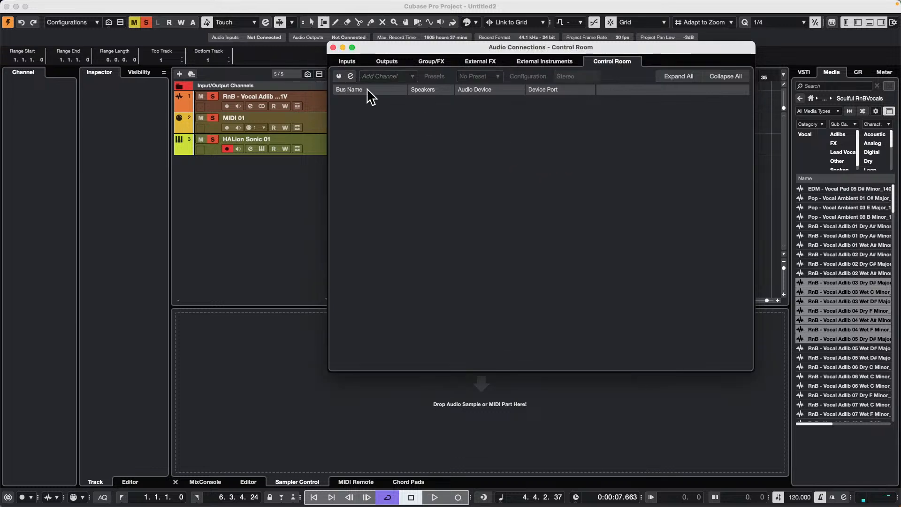
- Assign the Stereo output bus to the Steinberg UR24C DAW (High Precision) audio device
{"action": "left_click", "coordinate": [388, 65]}
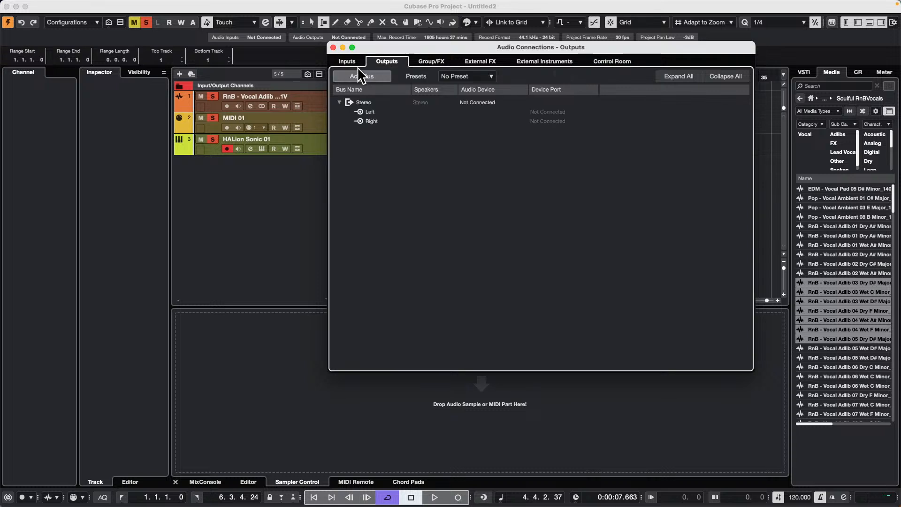
{"action": "left_click", "coordinate": [465, 102]}
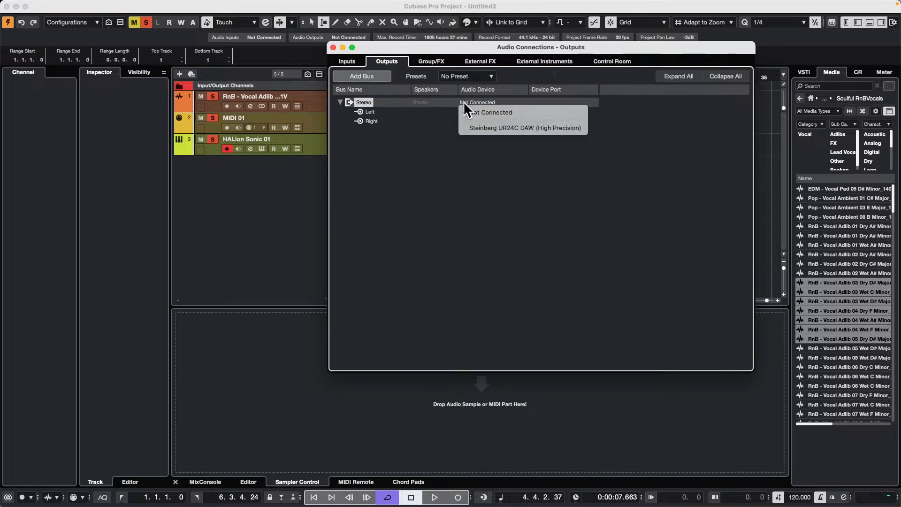
{"action": "left_click", "coordinate": [498, 128]}
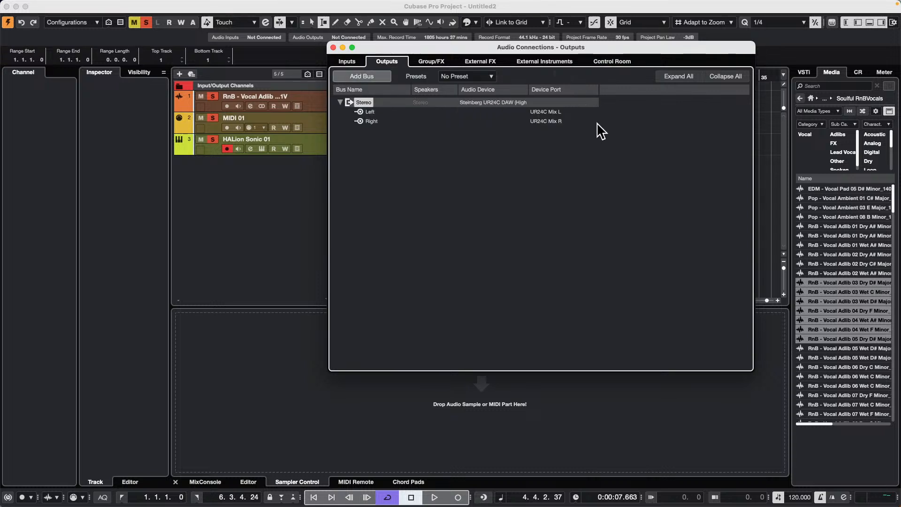
- Close Audio Connections and audition the RnB - Vocal Adlib 01 and 02 Wet A# Minor samples from the media browser
{"action": "key", "text": "F4"}
{"action": "left_click", "coordinate": [823, 243]}
{"action": "left_click", "coordinate": [820, 270]}
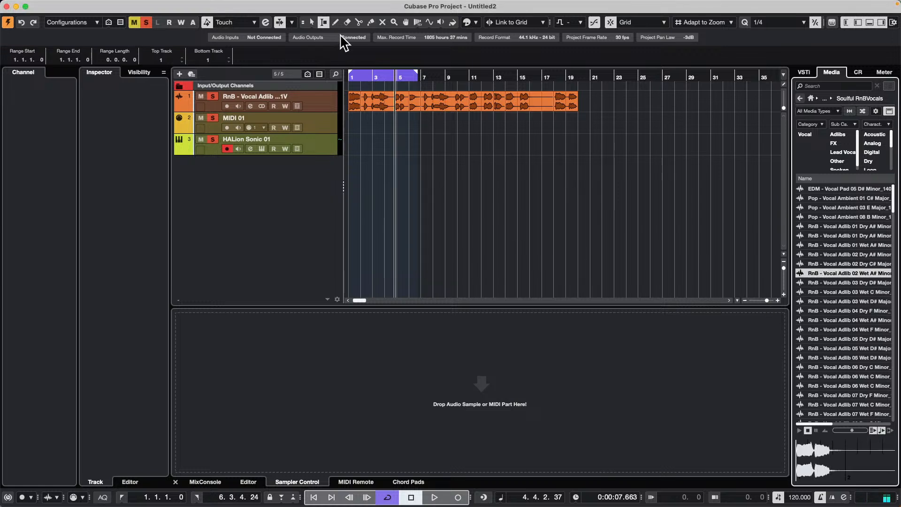
- Set the Stereo output bus's audio device to Not Connected and re-enable the Control Room
{"action": "left_click", "coordinate": [282, 6]}
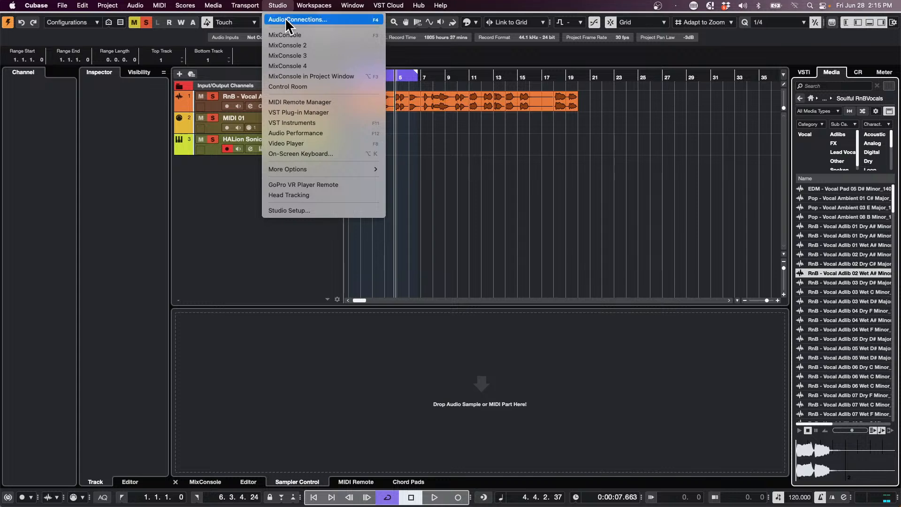
{"action": "left_click", "coordinate": [285, 19]}
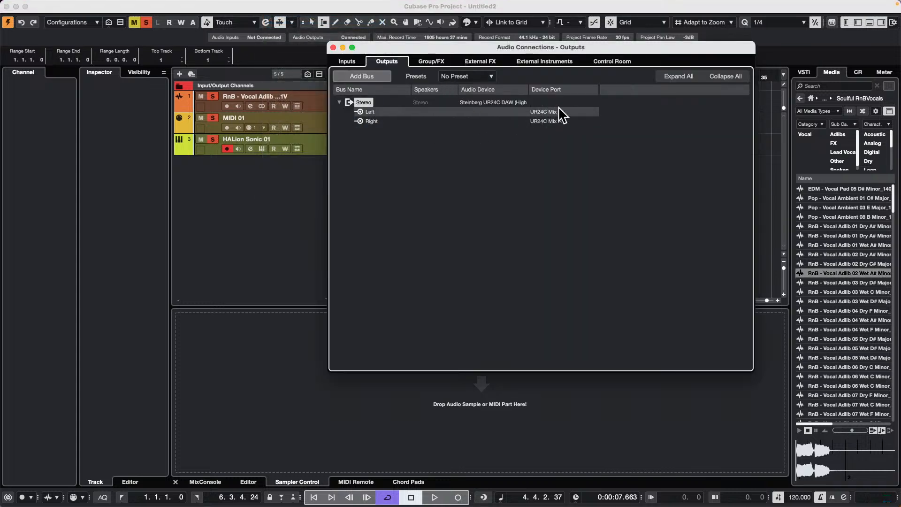
{"action": "left_click", "coordinate": [486, 100]}
{"action": "left_click", "coordinate": [488, 111]}
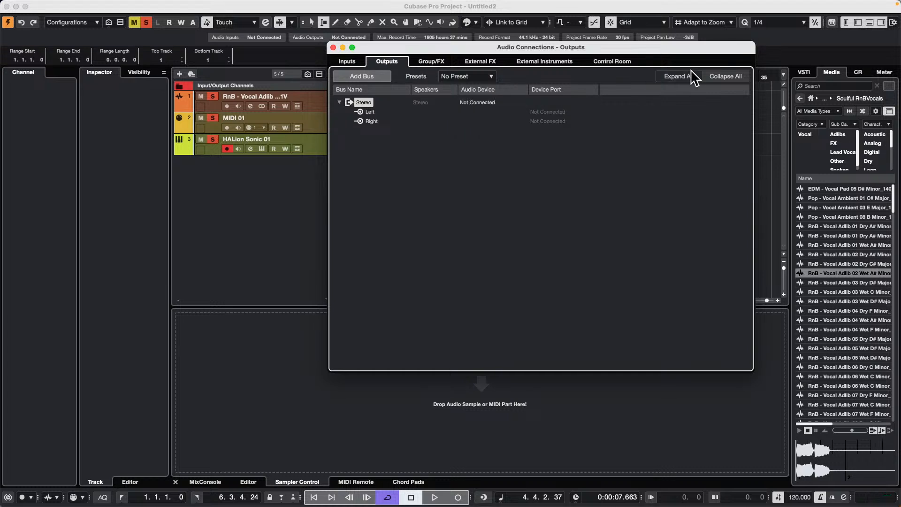
{"action": "left_click", "coordinate": [623, 62]}
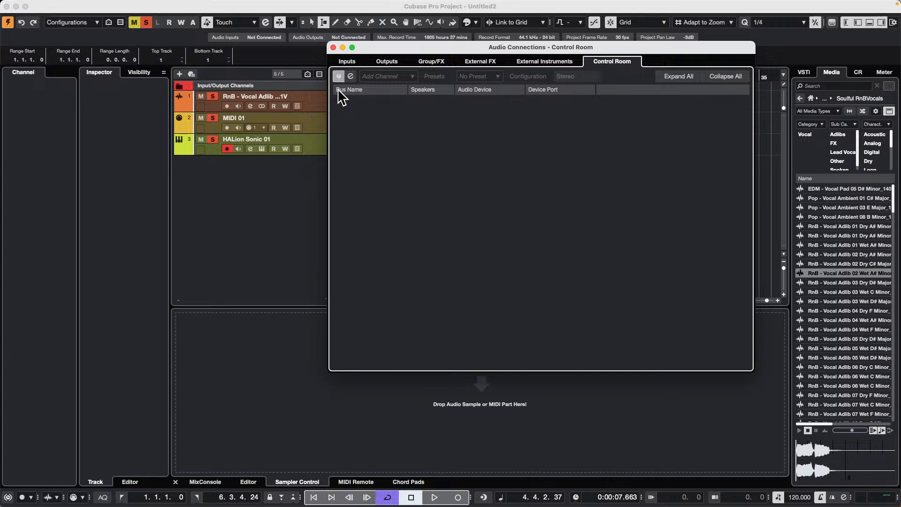
{"action": "left_click", "coordinate": [339, 77]}
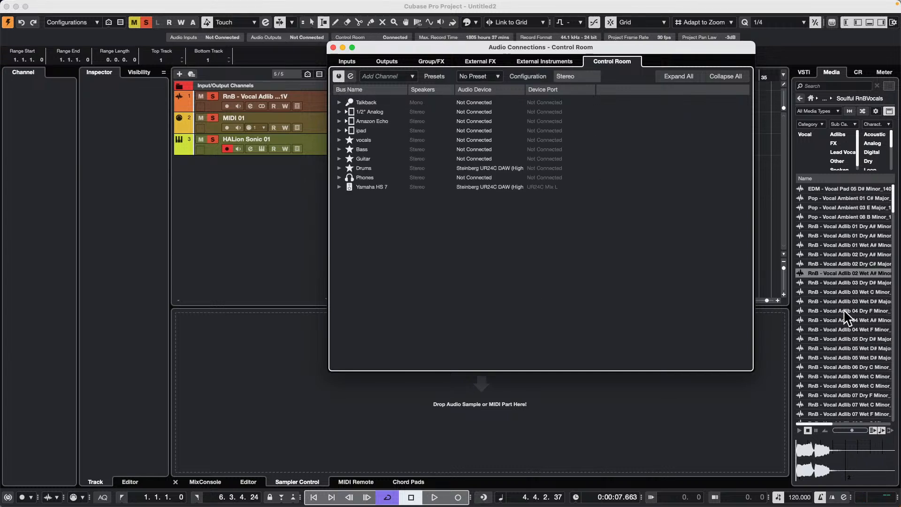
- Expand the Drums and Yamaha HS 7 channels, set the Drums right port to Not Connected, and close Audio Connections
{"action": "left_click", "coordinate": [429, 179]}
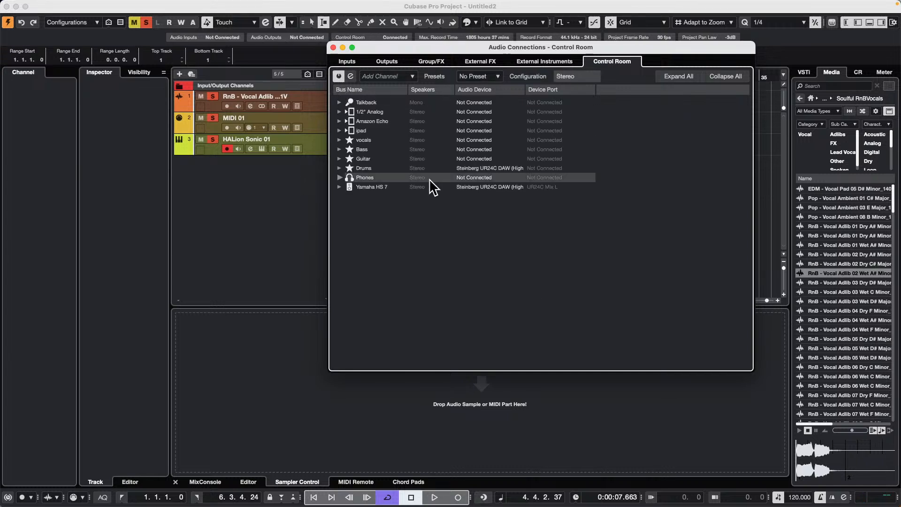
{"action": "left_click", "coordinate": [339, 168]}
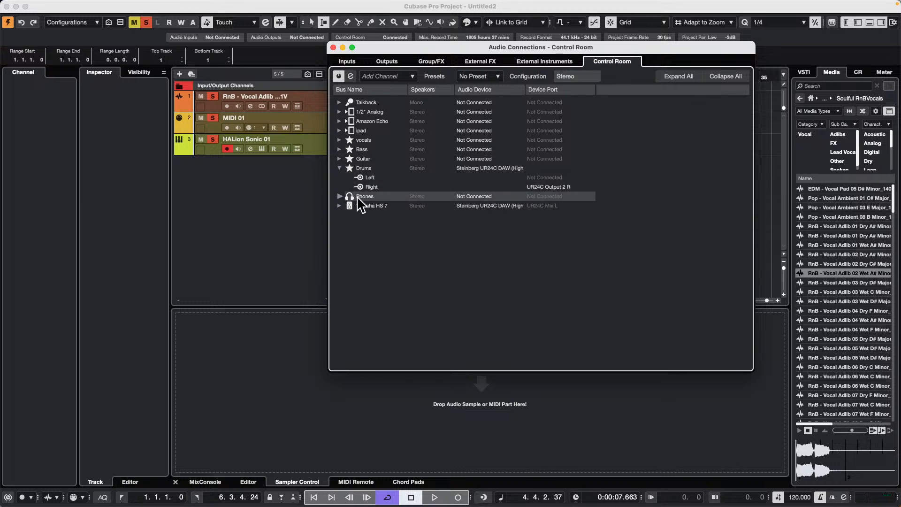
{"action": "left_click", "coordinate": [339, 206]}
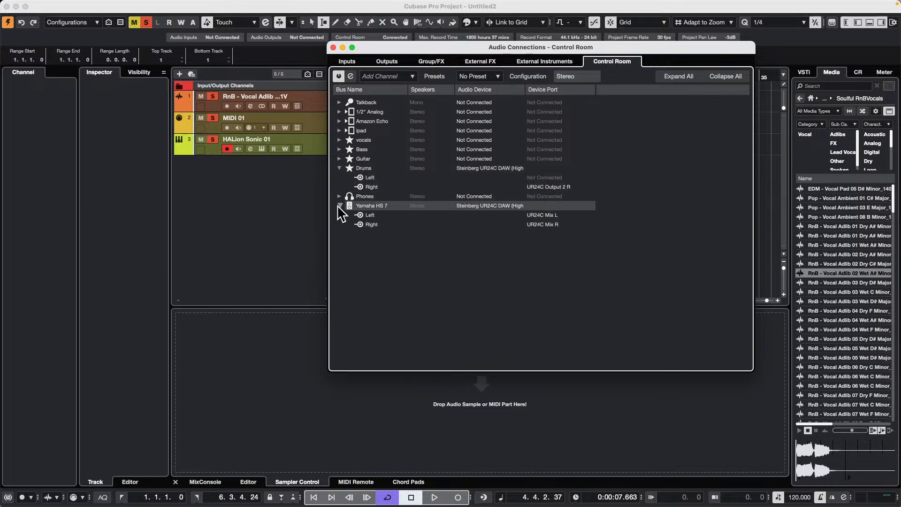
{"action": "left_click", "coordinate": [552, 187]}
{"action": "left_click", "coordinate": [554, 196]}
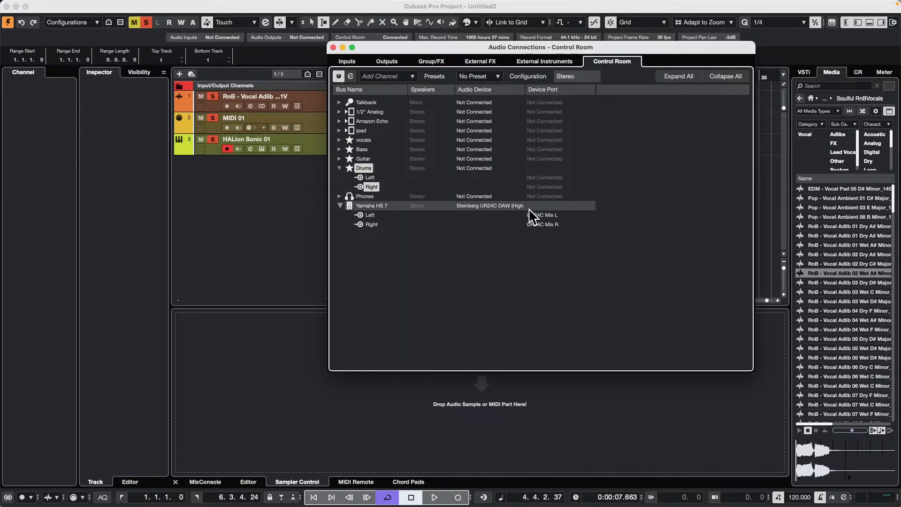
{"action": "left_click", "coordinate": [333, 48]}
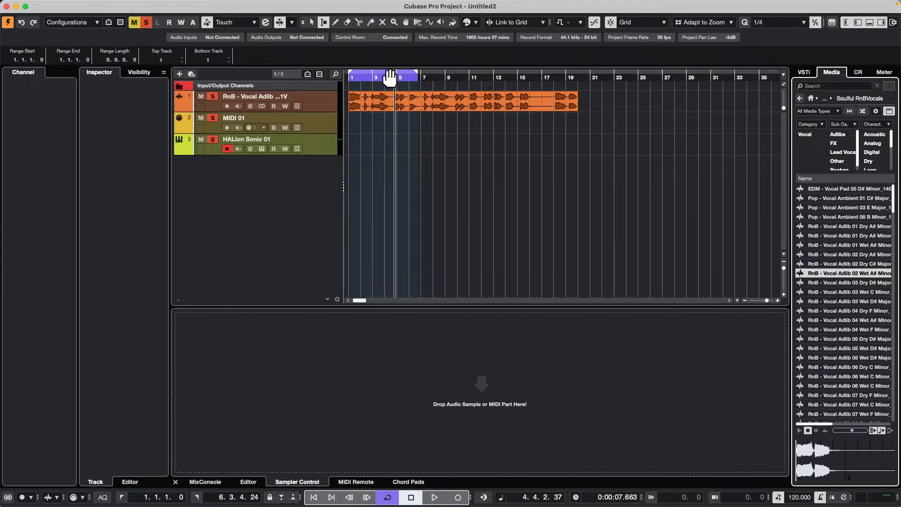
- Move the cycle range so it starts at bar 7, and switch to the Object Selection tool
{"action": "left_click_drag", "start_coordinate": [398, 78], "coordinate": [458, 80]}
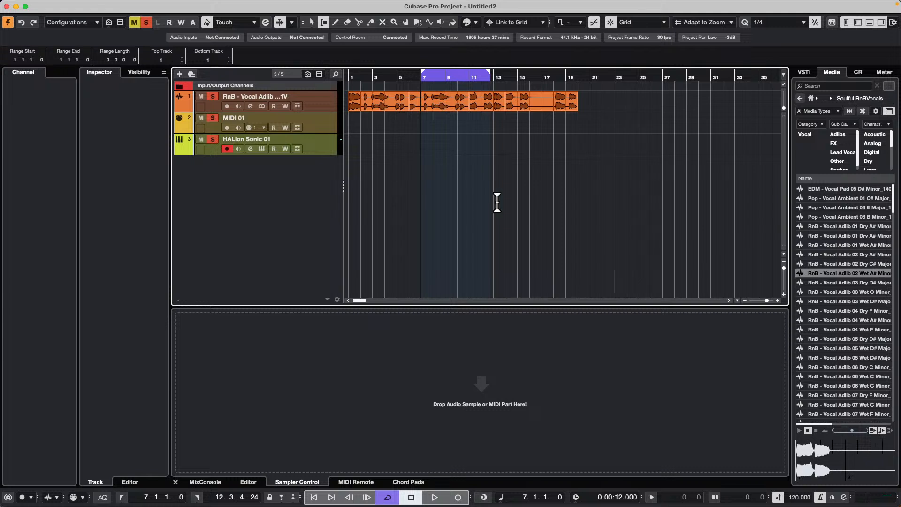
{"action": "right_click", "coordinate": [464, 142]}
{"action": "left_click", "coordinate": [467, 140]}
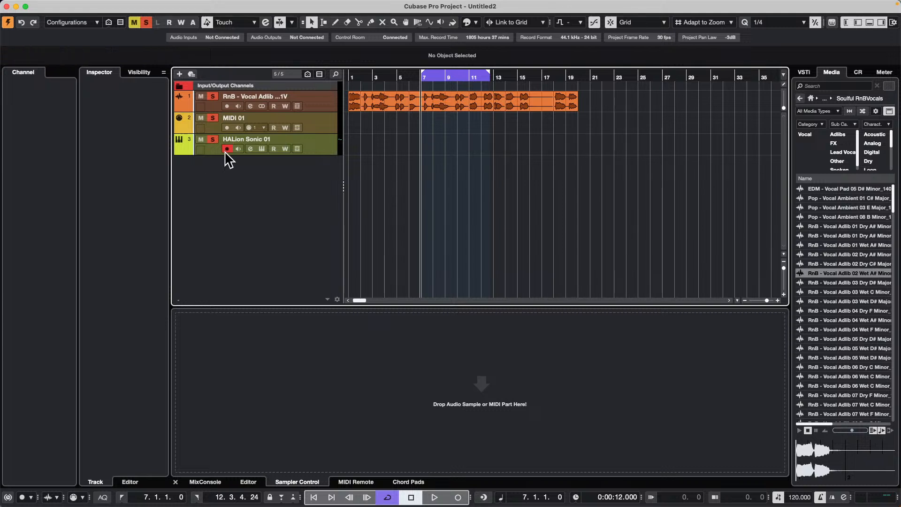
- Add one marker track to the project below the HALion Sonic 01 track
{"action": "right_click", "coordinate": [271, 189]}
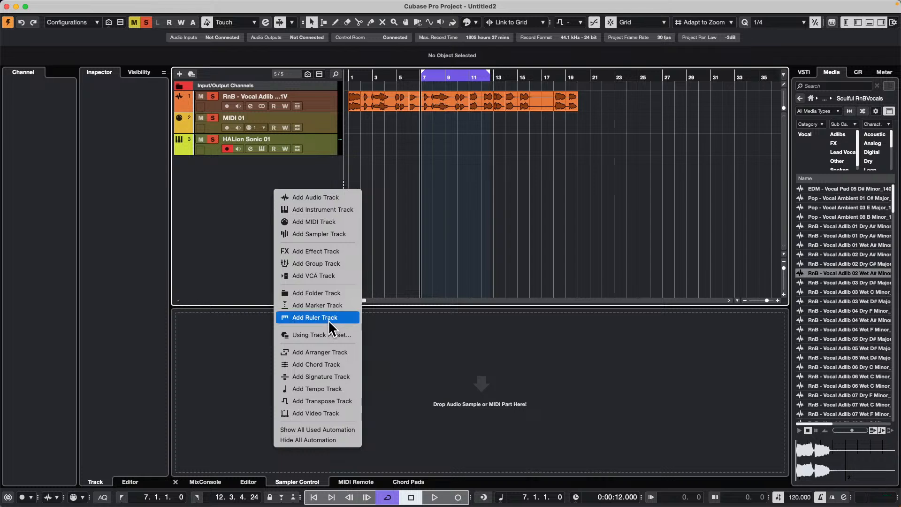
{"action": "left_click", "coordinate": [332, 305]}
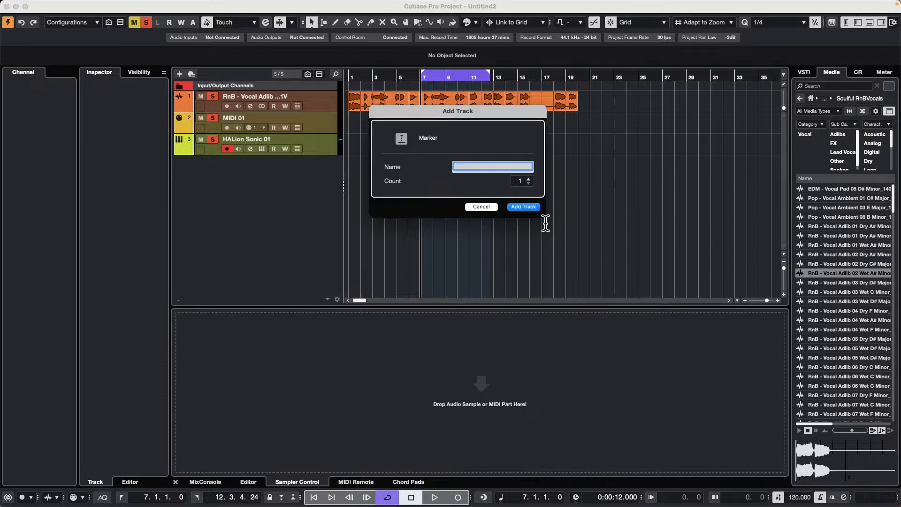
{"action": "left_click", "coordinate": [523, 206]}
- With the Draw tool, place 15 position markers along the Markers track, spread unevenly from bar 6 to bar 35
{"action": "right_click", "coordinate": [383, 168]}
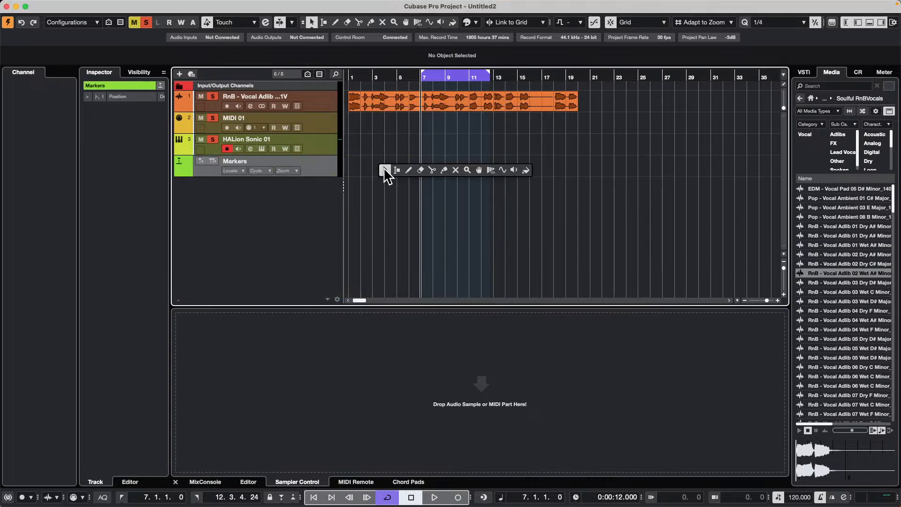
{"action": "left_click", "coordinate": [420, 171]}
{"action": "left_click", "coordinate": [408, 170]}
{"action": "left_click", "coordinate": [412, 171]}
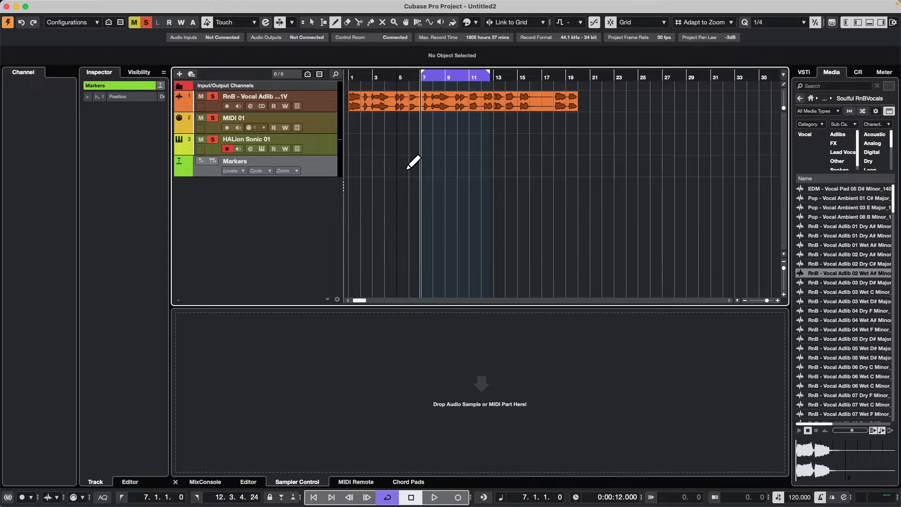
{"action": "left_click", "coordinate": [448, 171]}
{"action": "left_click", "coordinate": [471, 171]}
{"action": "left_click", "coordinate": [495, 170]}
{"action": "left_click", "coordinate": [519, 170]}
{"action": "left_click", "coordinate": [543, 170]}
{"action": "left_click", "coordinate": [555, 168]}
{"action": "left_click", "coordinate": [591, 170]}
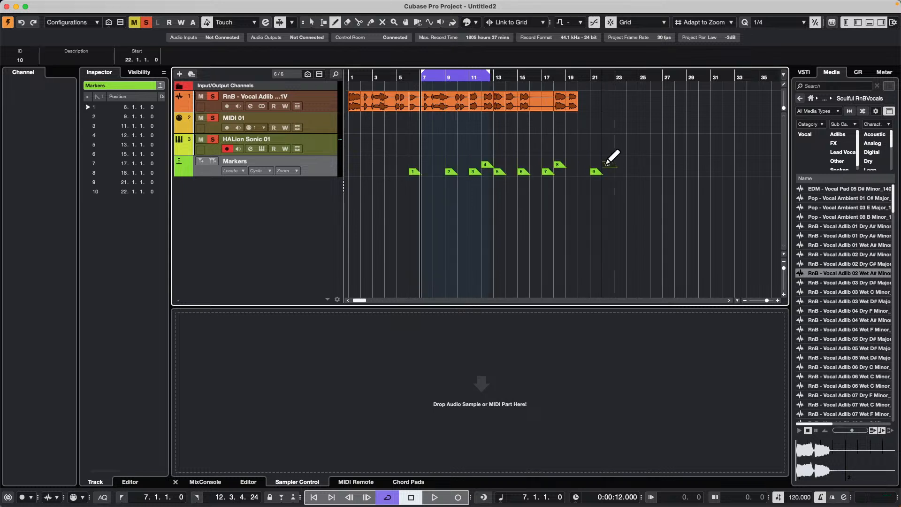
{"action": "left_click", "coordinate": [604, 168]}
{"action": "left_click", "coordinate": [653, 170]}
{"action": "left_click", "coordinate": [664, 165]}
{"action": "left_click", "coordinate": [712, 171]}
{"action": "left_click", "coordinate": [737, 171]}
{"action": "left_click", "coordinate": [761, 171]}
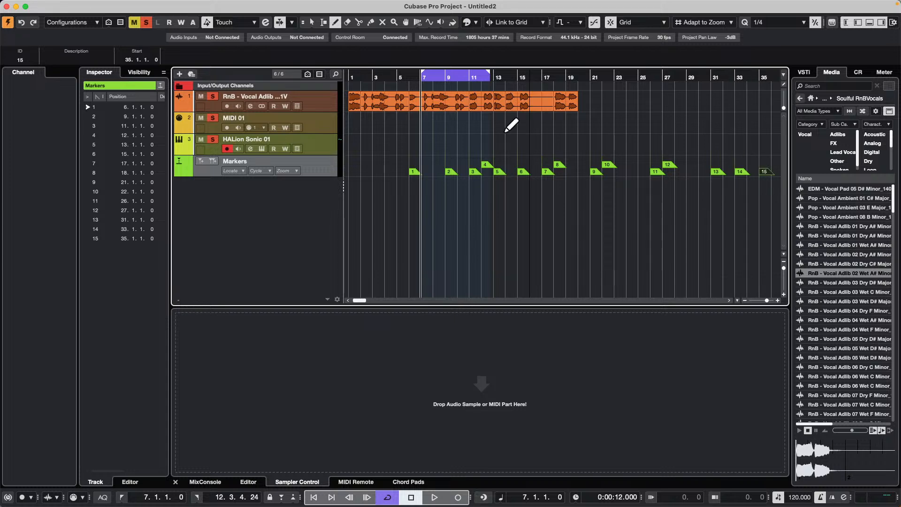
- Open the MIDI Remote Mapping Assistant for the nanoKONTROL2 control mapped to Select Next Monitor and show its Functions Browser
{"action": "left_click", "coordinate": [84, 6]}
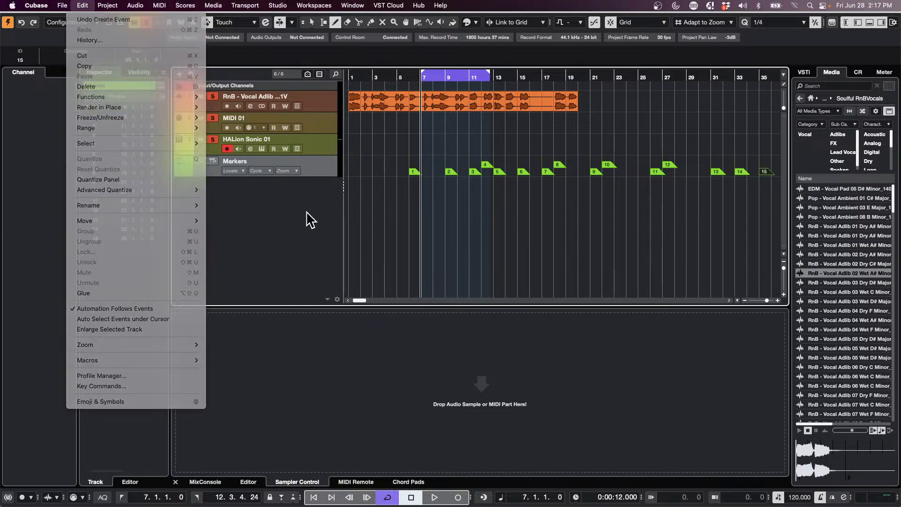
{"action": "left_click", "coordinate": [305, 217]}
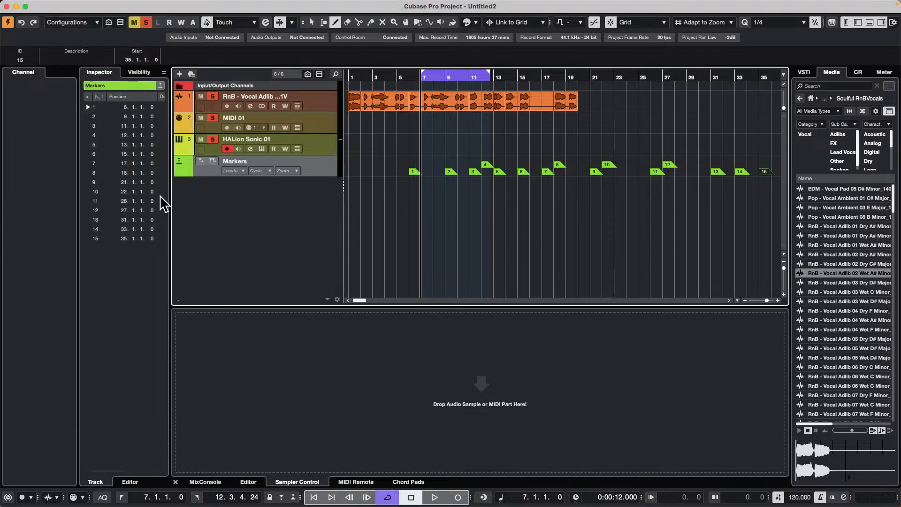
{"action": "left_click", "coordinate": [356, 481]}
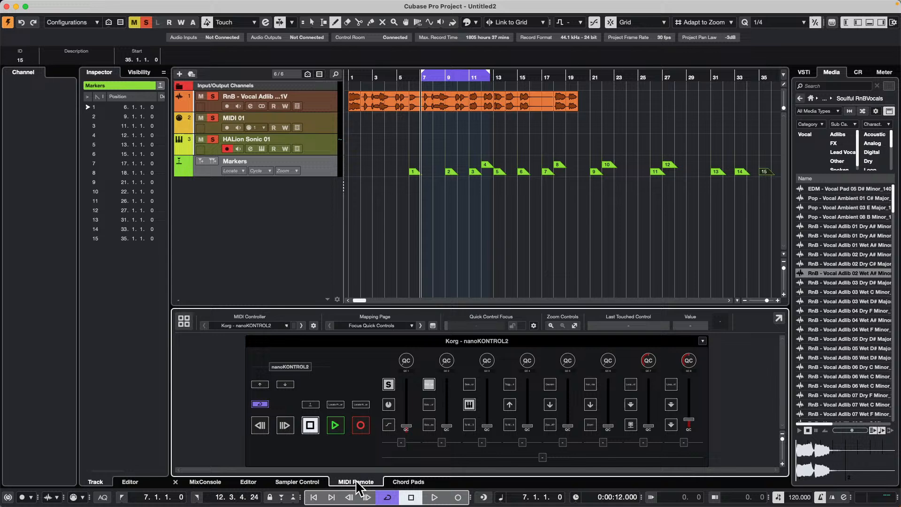
{"action": "double_click", "coordinate": [471, 388]}
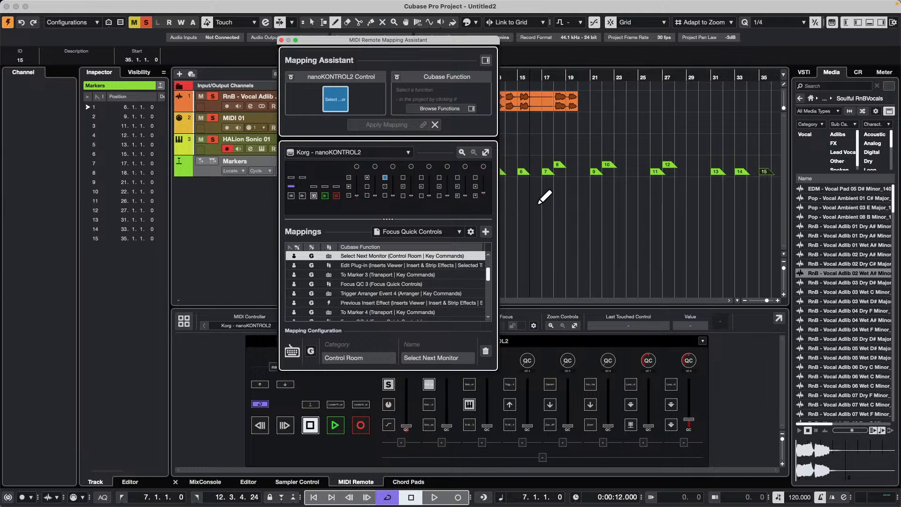
{"action": "left_click", "coordinate": [486, 60]}
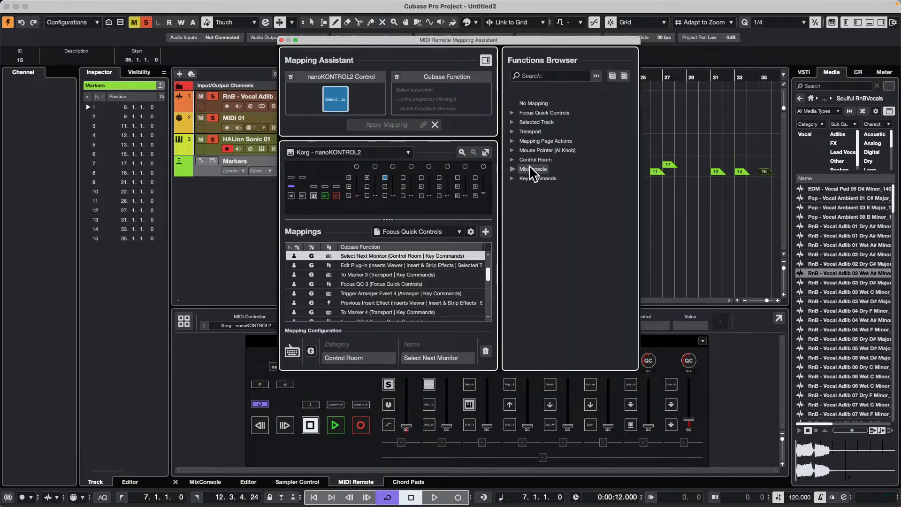
- Browse the Key Commands functions and expand the Marker category to look through its commands
{"action": "double_click", "coordinate": [525, 179]}
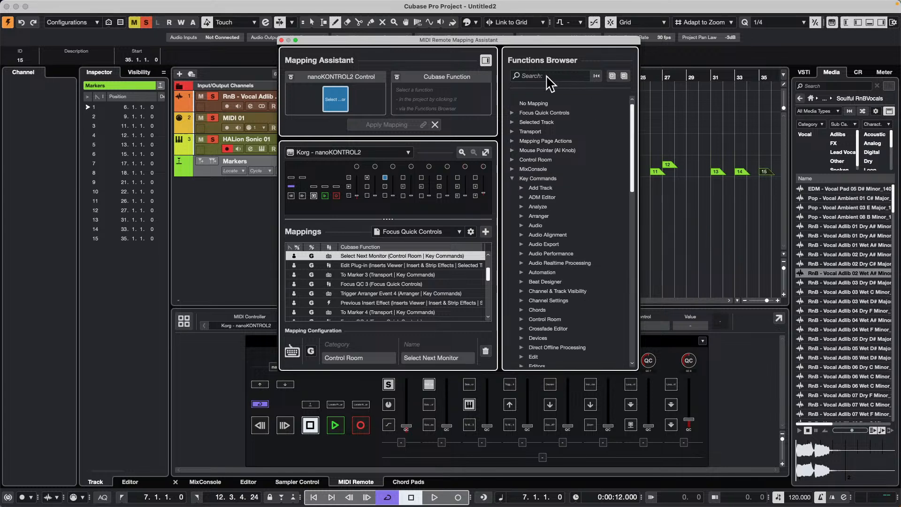
{"action": "scroll", "coordinate": [573, 258], "scroll_direction": "down", "scroll_amount": 10}
{"action": "scroll", "coordinate": [581, 260], "scroll_direction": "down", "scroll_amount": 5}
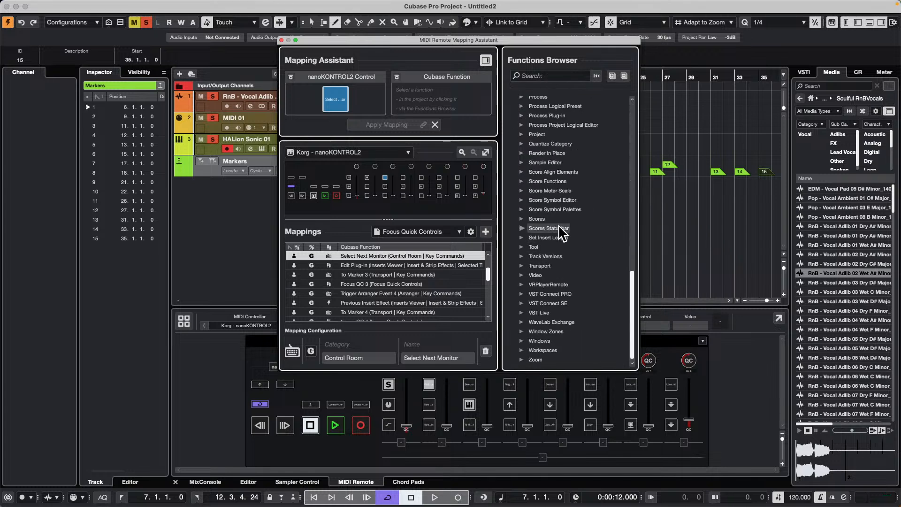
{"action": "scroll", "coordinate": [563, 232], "scroll_direction": "up", "scroll_amount": 8}
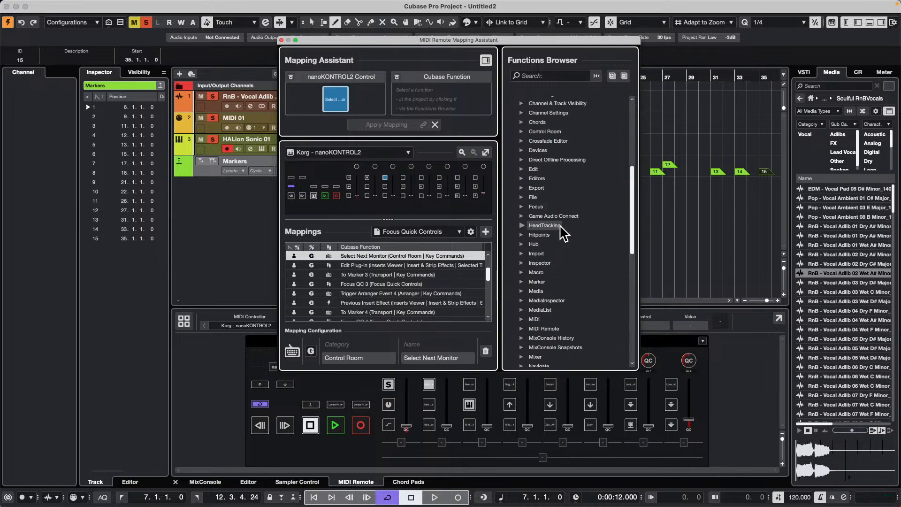
{"action": "left_click", "coordinate": [522, 280]}
{"action": "scroll", "coordinate": [568, 238], "scroll_direction": "down", "scroll_amount": 6}
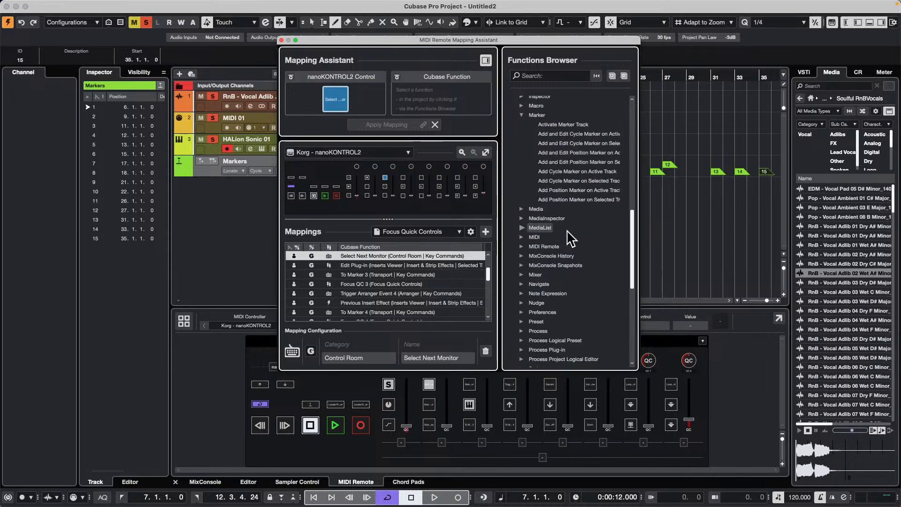
- Search the Functions Browser for "marker", and replace the search with "go to marker"
{"action": "left_click", "coordinate": [553, 76]}
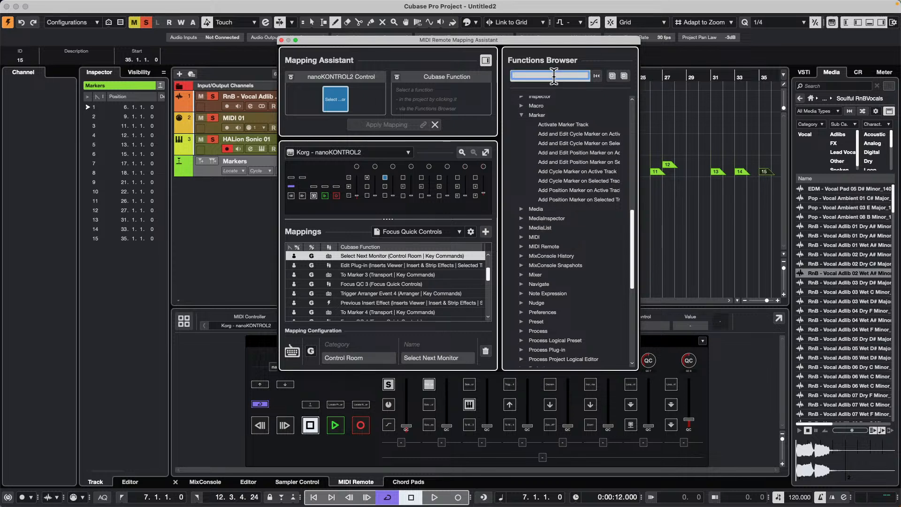
{"action": "type", "text": "marker"}
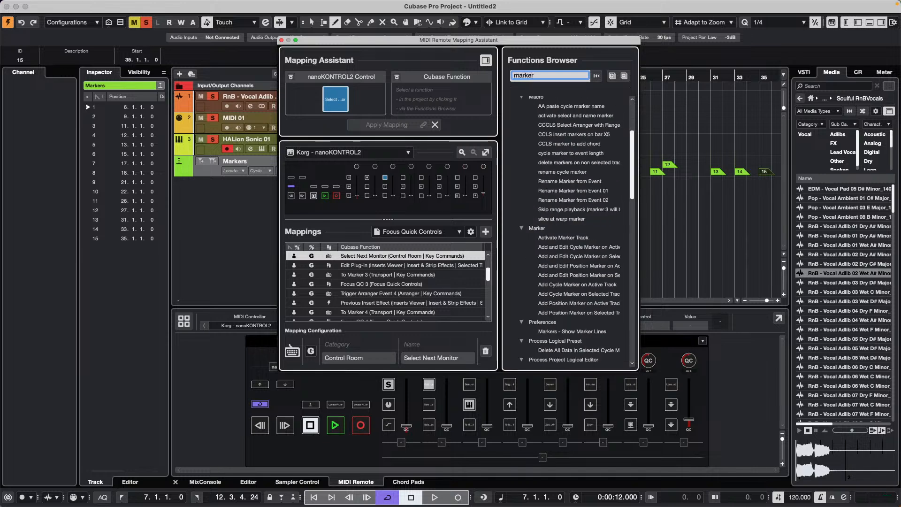
{"action": "key", "text": "BackSpace"}
{"action": "key", "text": "BackSpace"}
{"action": "key", "text": "BackSpace"}
{"action": "key", "text": "BackSpace"}
{"action": "key", "text": "BackSpace"}
{"action": "key", "text": "BackSpace"}
{"action": "type", "text": "go"}
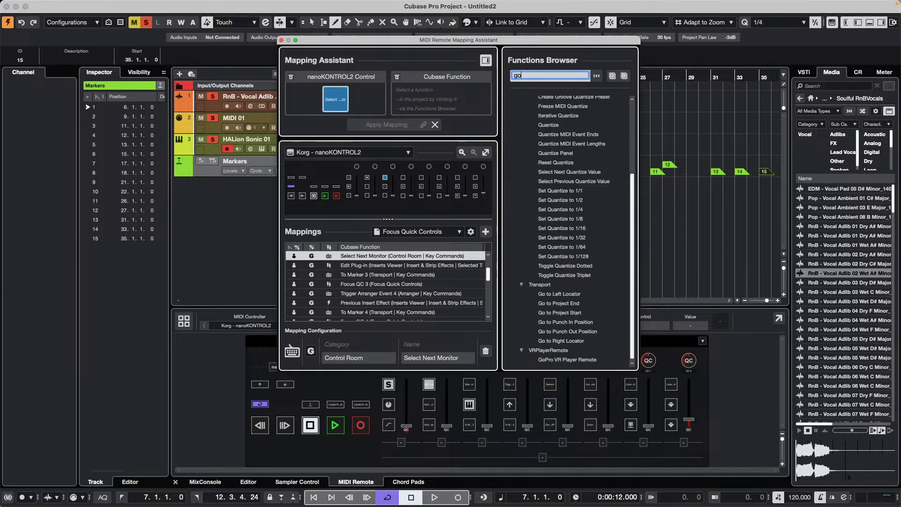
{"action": "type", "text": " to marke"}
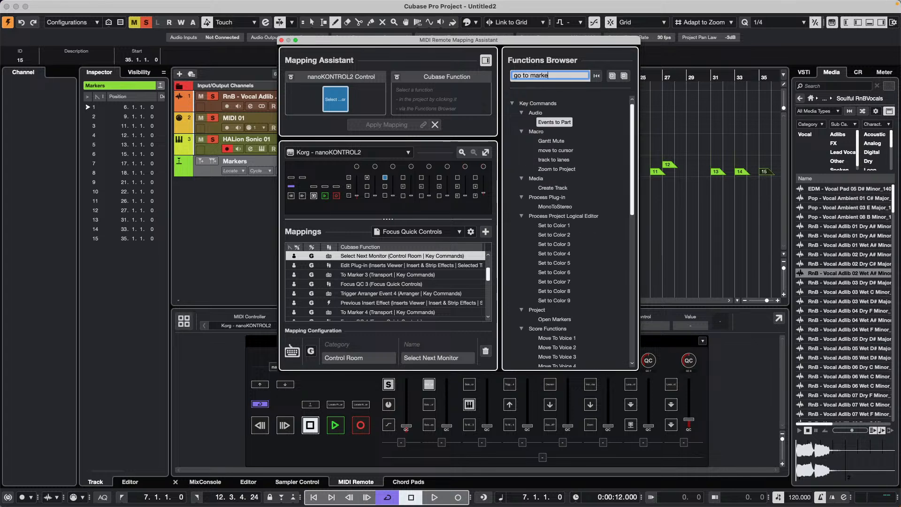
{"action": "type", "text": "r"}
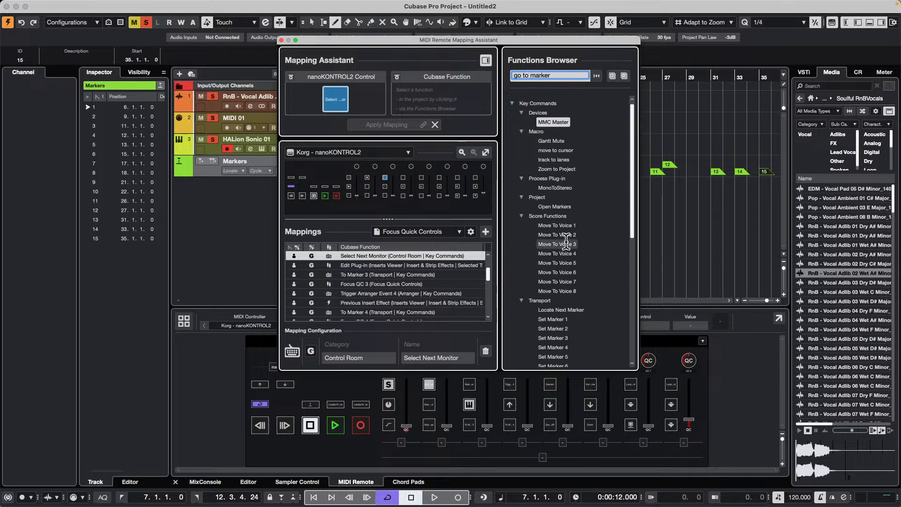
- Map the Transport function To Marker X to the selected nanoKONTROL2 control, apply the mapping and close the assistant
{"action": "scroll", "coordinate": [567, 241], "scroll_direction": "down", "scroll_amount": 9}
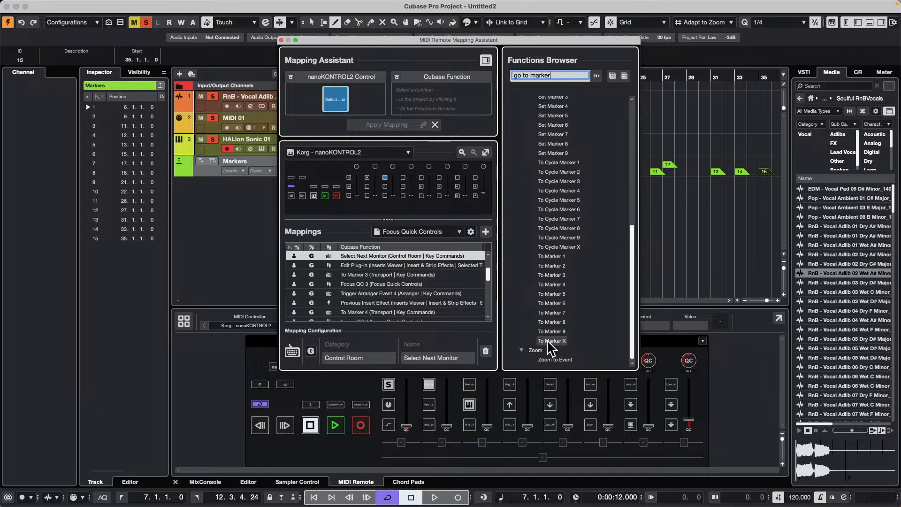
{"action": "scroll", "coordinate": [547, 339], "scroll_direction": "up", "scroll_amount": 5}
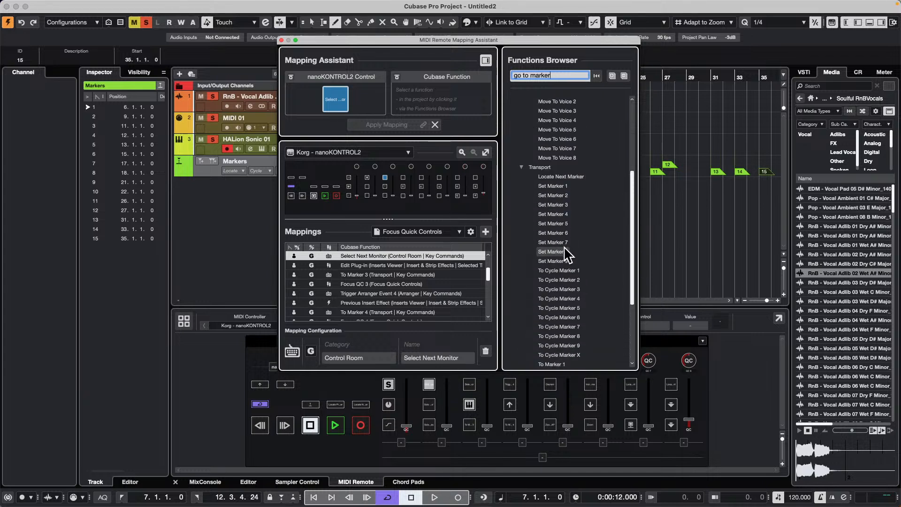
{"action": "scroll", "coordinate": [559, 341], "scroll_direction": "down", "scroll_amount": 5}
{"action": "left_click", "coordinate": [548, 339]}
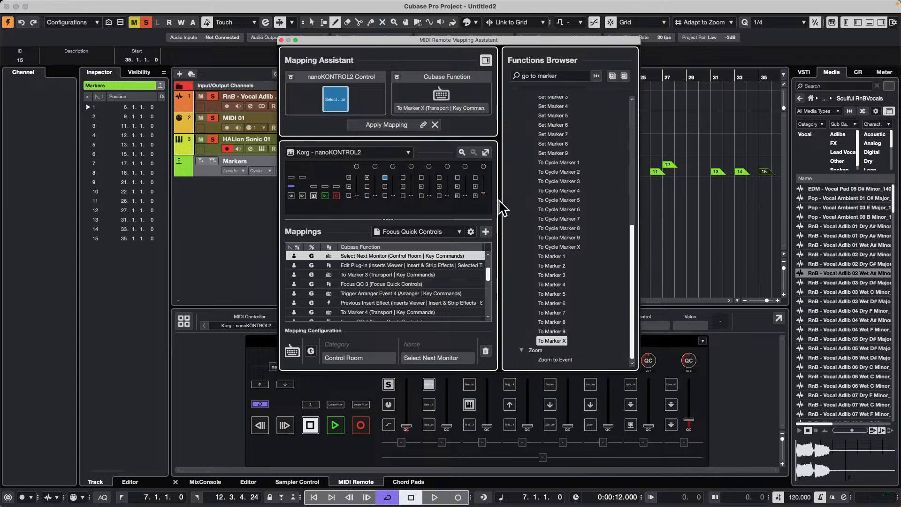
{"action": "left_click", "coordinate": [379, 123]}
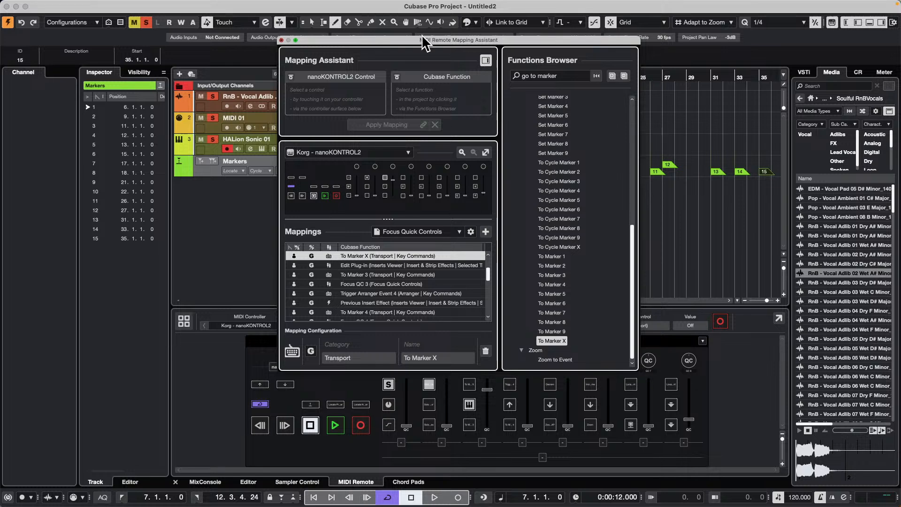
{"action": "left_click", "coordinate": [281, 39]}
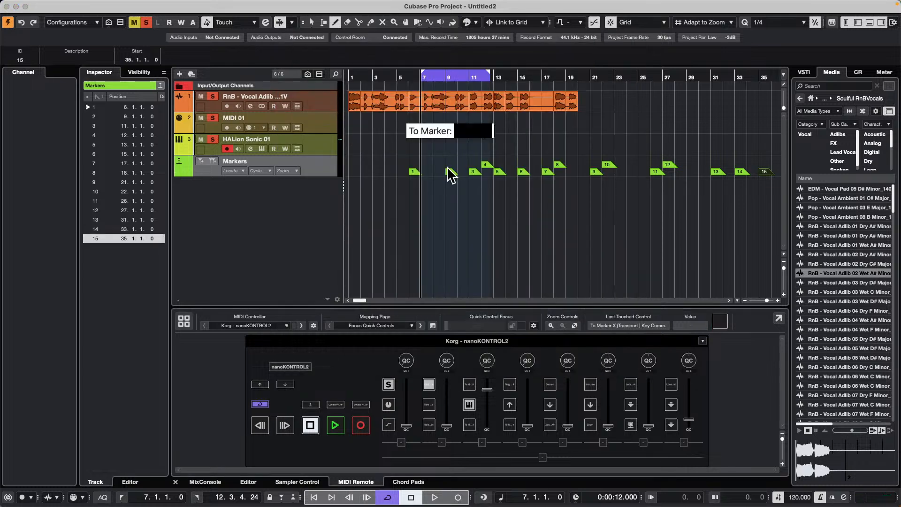
- Try out the To Marker prompt, locate the project cursor to marker 3, and dismiss the prompt
{"action": "key", "text": "Escape"}
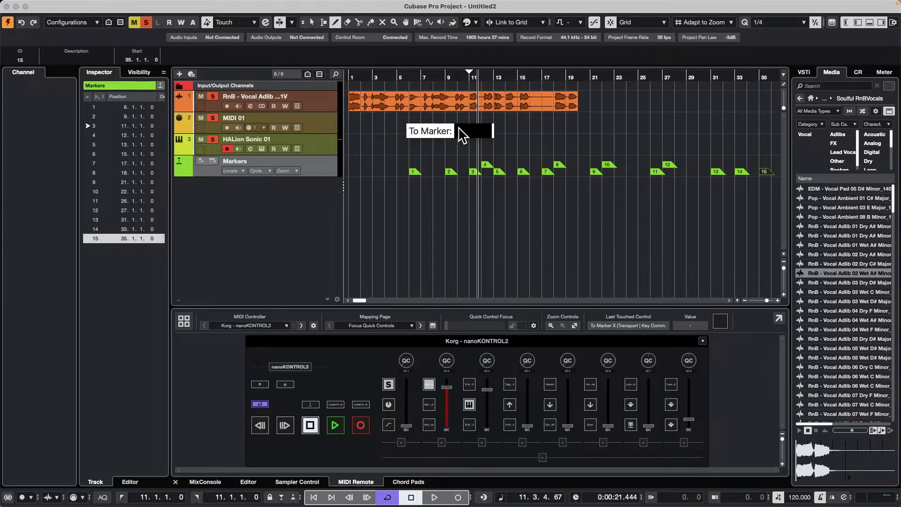
{"action": "key", "text": "Escape"}
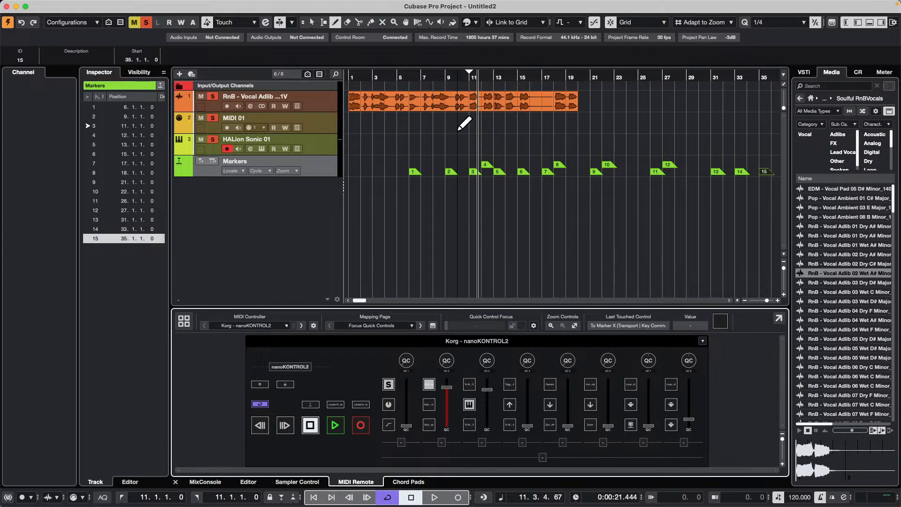
{"action": "key", "text": "shift+3"}
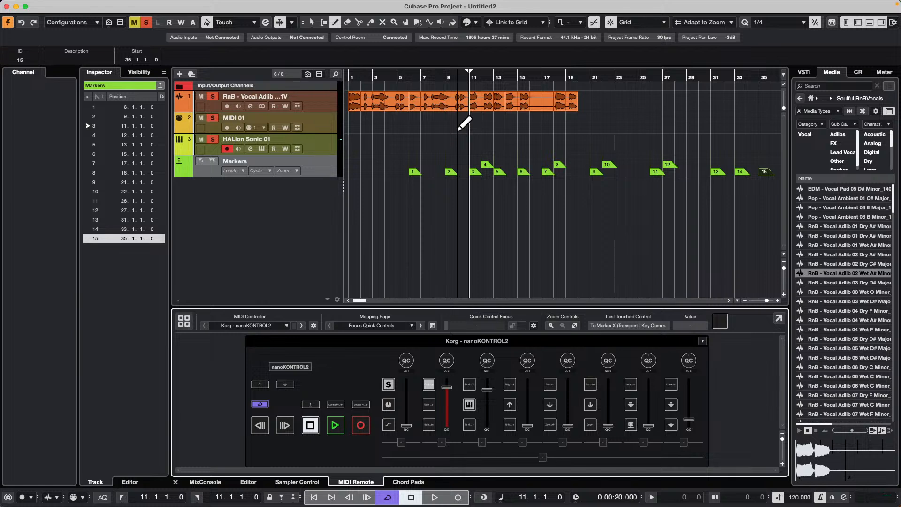
{"action": "key", "text": "shift+0"}
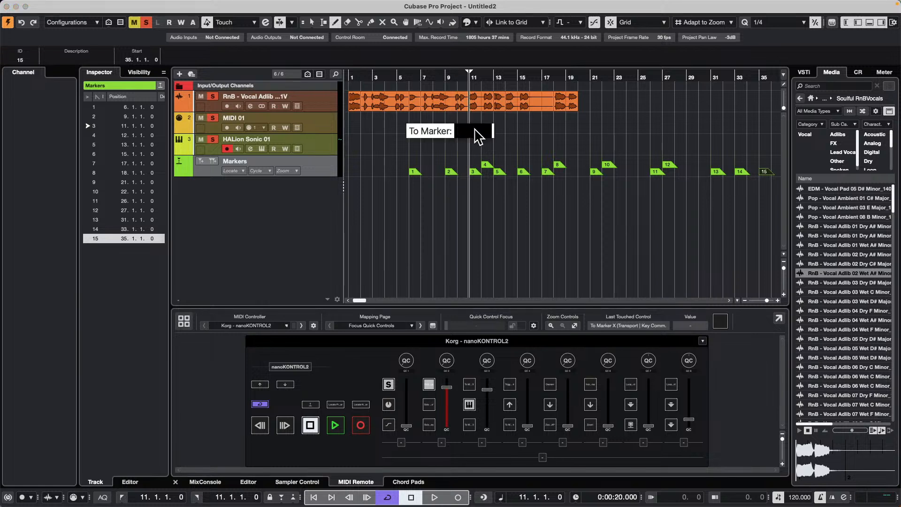
{"action": "key", "text": "Escape"}
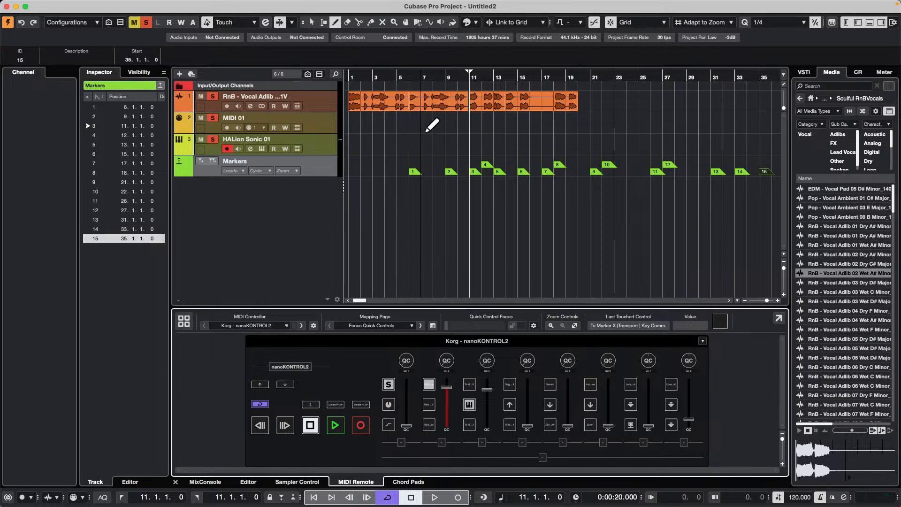
- Switch to the Object Selection tool, and call up and dismiss the To Marker prompt twice
{"action": "right_click", "coordinate": [457, 244]}
{"action": "left_click", "coordinate": [458, 244]}
{"action": "key", "text": "shift+0"}
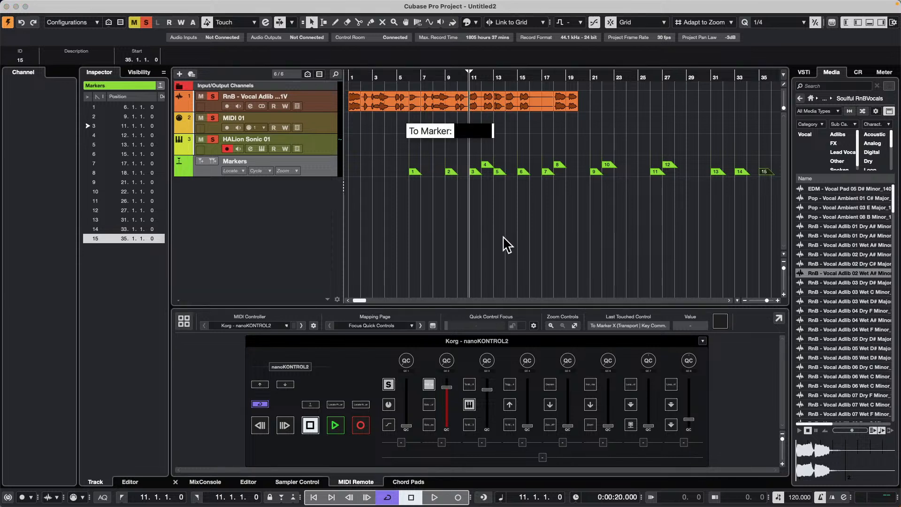
{"action": "key", "text": "Escape"}
{"action": "key", "text": "shift+0"}
{"action": "key", "text": "Escape"}
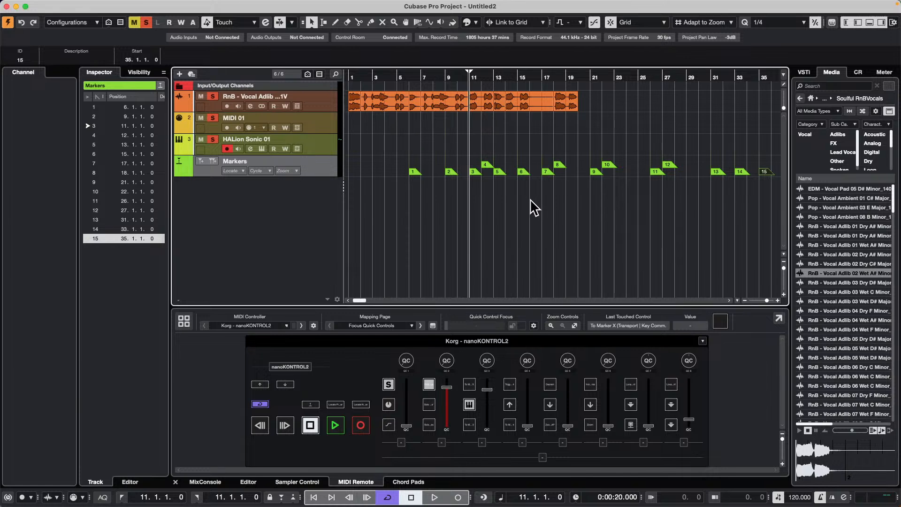
- Play the project briefly from marker 3 and look over the track types available for adding
{"action": "key", "text": "space"}
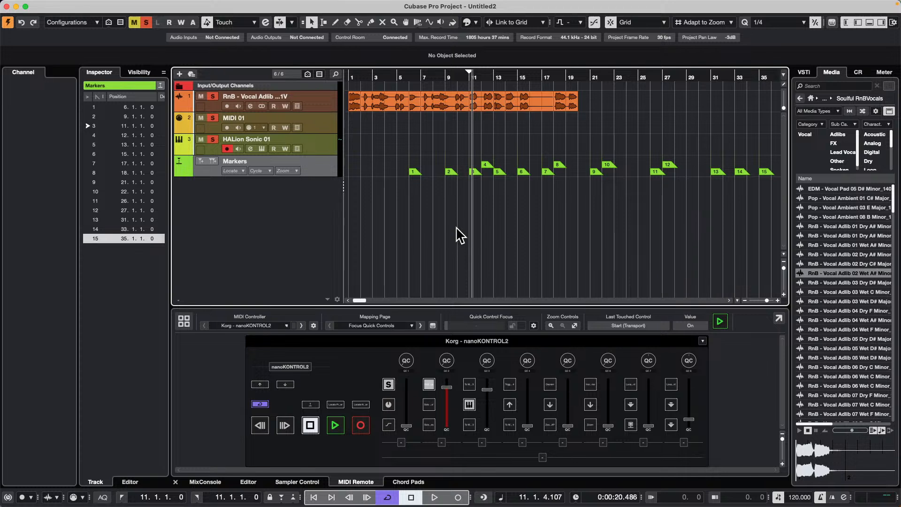
{"action": "right_click", "coordinate": [311, 164]}
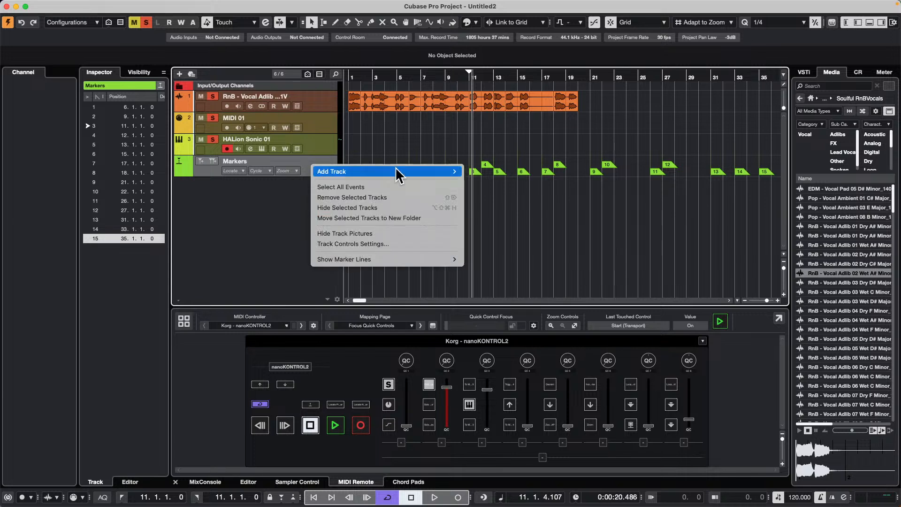
{"action": "mouse_move", "coordinate": [398, 167]}
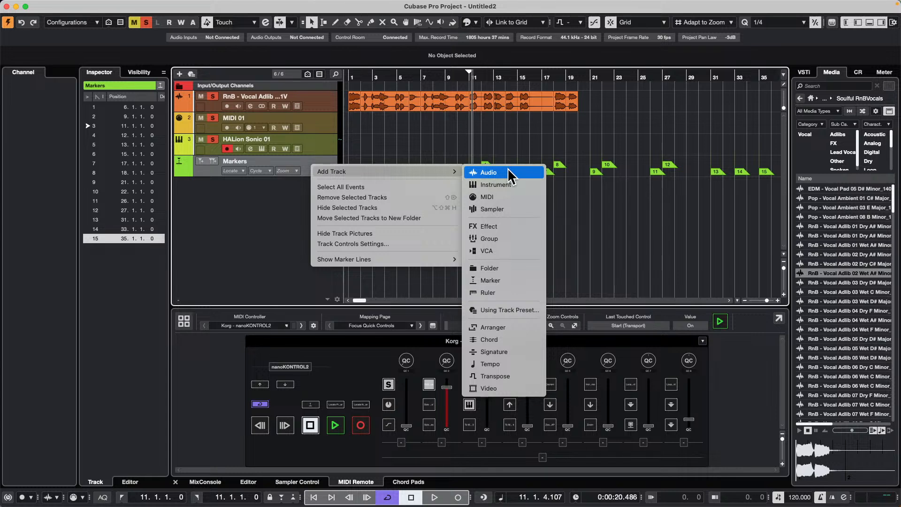
- Select the HALion Sonic 01 track and load VocalChain from the Vocals category into its first insert slot
{"action": "left_click", "coordinate": [313, 139]}
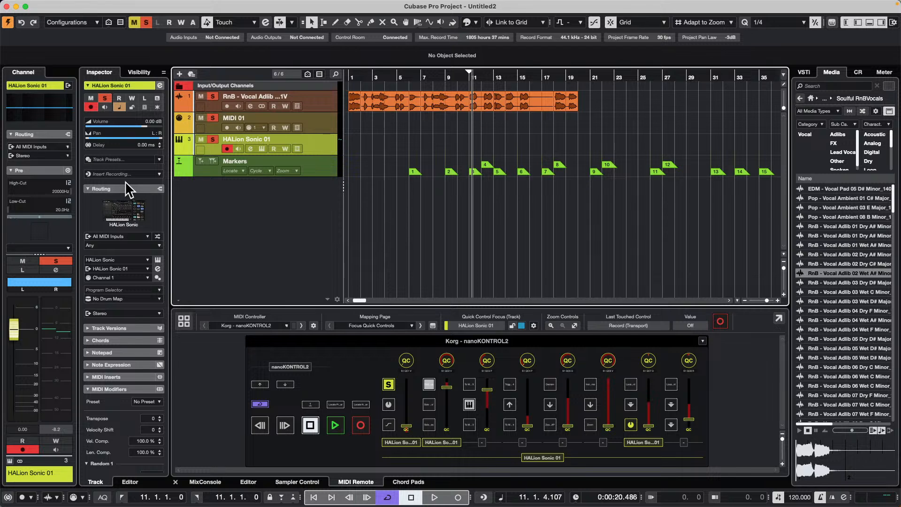
{"action": "scroll", "coordinate": [15, 221], "scroll_direction": "down", "scroll_amount": 3}
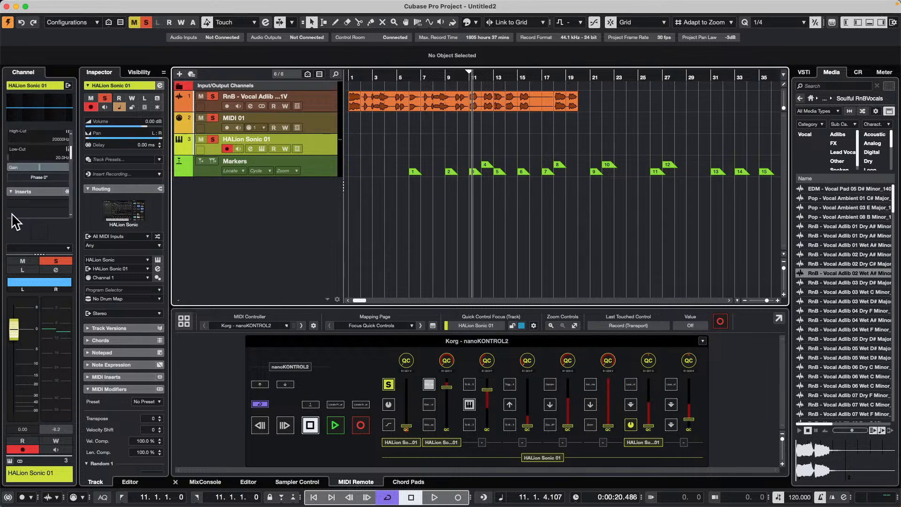
{"action": "left_click", "coordinate": [48, 203]}
{"action": "left_click", "coordinate": [21, 400]}
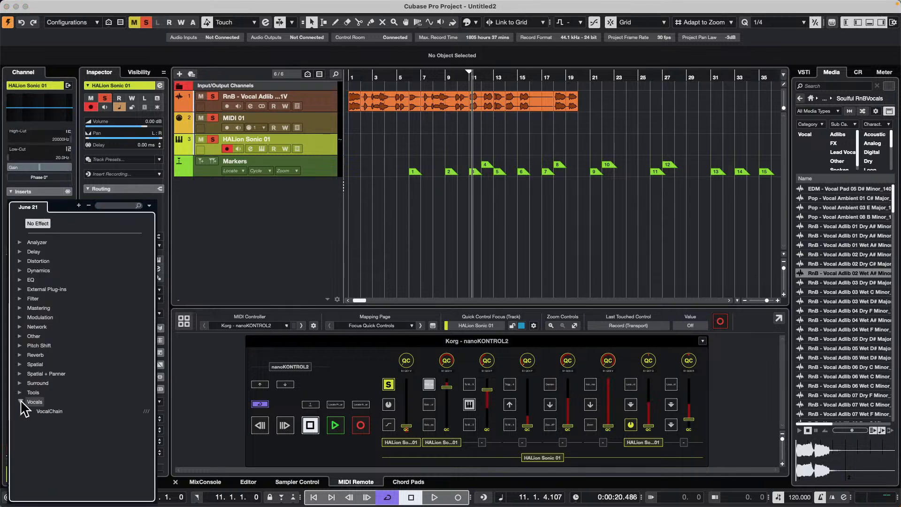
{"action": "left_click", "coordinate": [52, 412]}
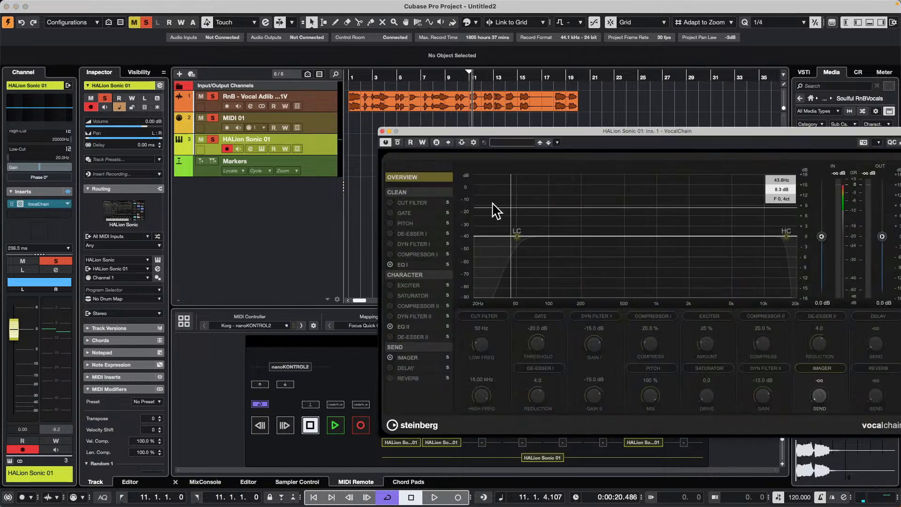
- Look through VocalChain's modules, including Pitch, De-Esser I and Compressor I, and close the plug-in window
{"action": "scroll", "coordinate": [422, 225], "scroll_direction": "down", "scroll_amount": 9}
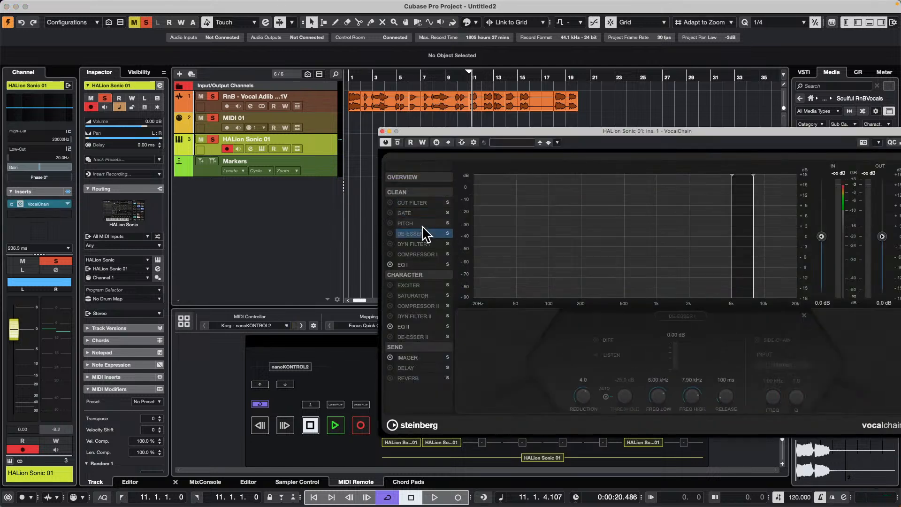
{"action": "scroll", "coordinate": [425, 232], "scroll_direction": "up", "scroll_amount": 10}
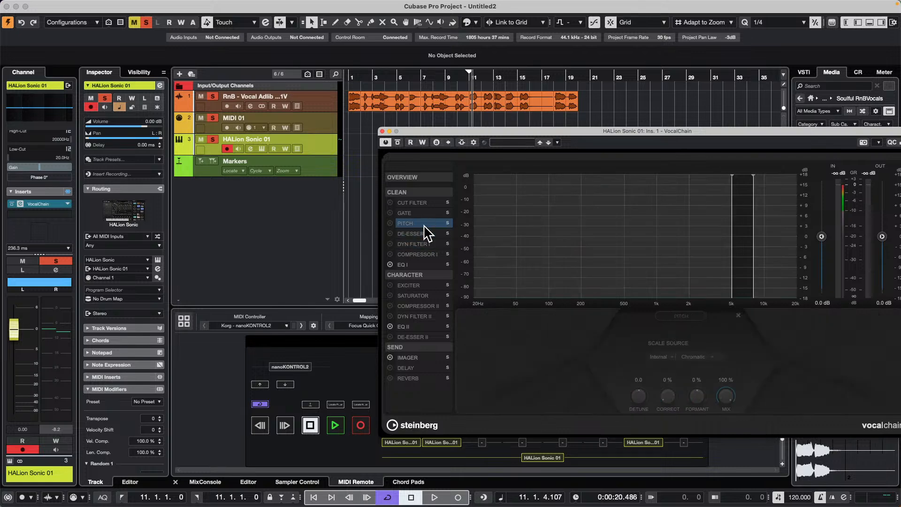
{"action": "scroll", "coordinate": [425, 241], "scroll_direction": "down", "scroll_amount": 6}
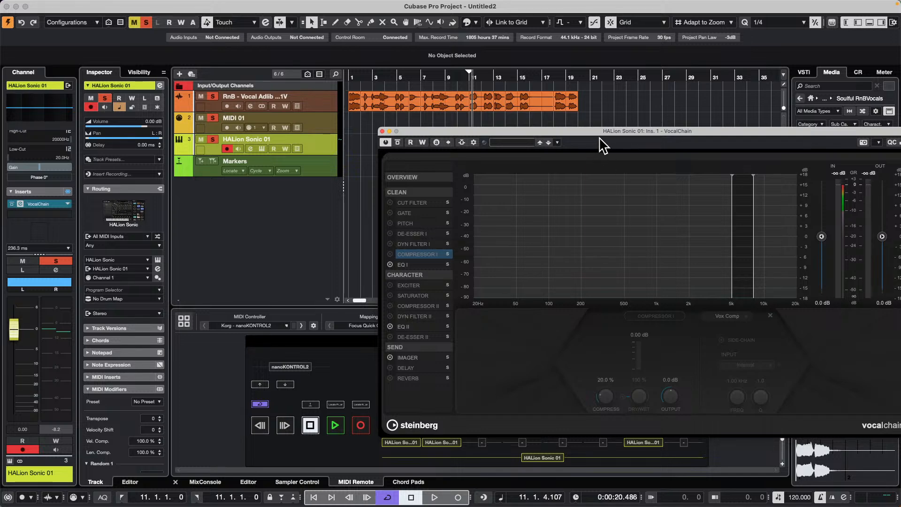
{"action": "left_click_drag", "start_coordinate": [601, 131], "coordinate": [485, 114]}
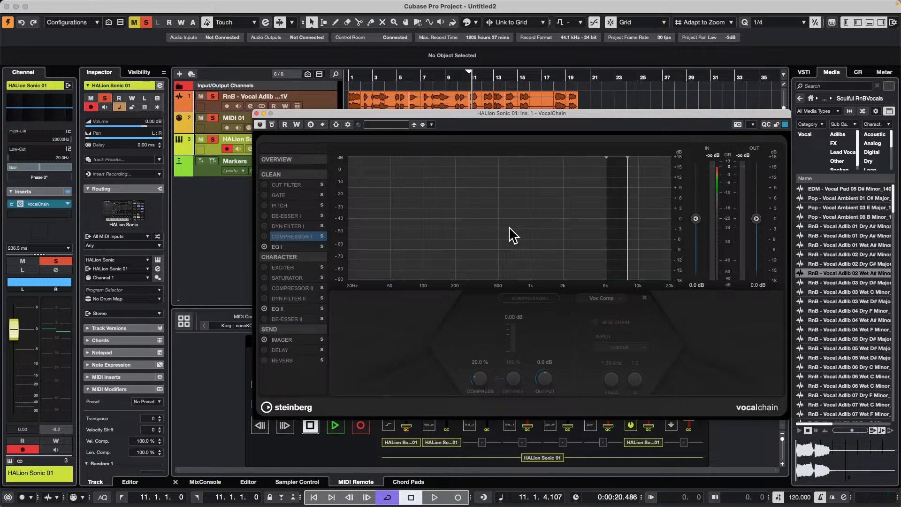
{"action": "left_click", "coordinate": [256, 113]}
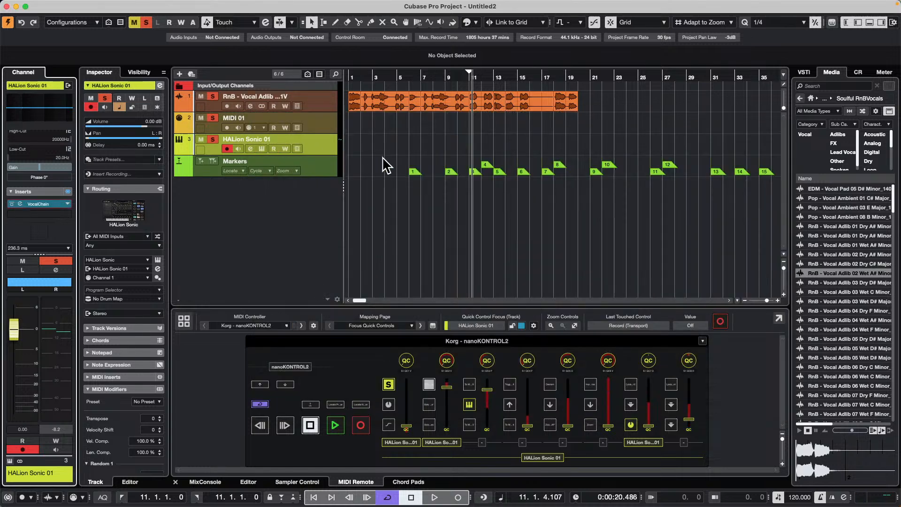
- Load StereoDelay from the Delay category into the second insert slot of the HALion Sonic 01 track
{"action": "left_click", "coordinate": [323, 142]}
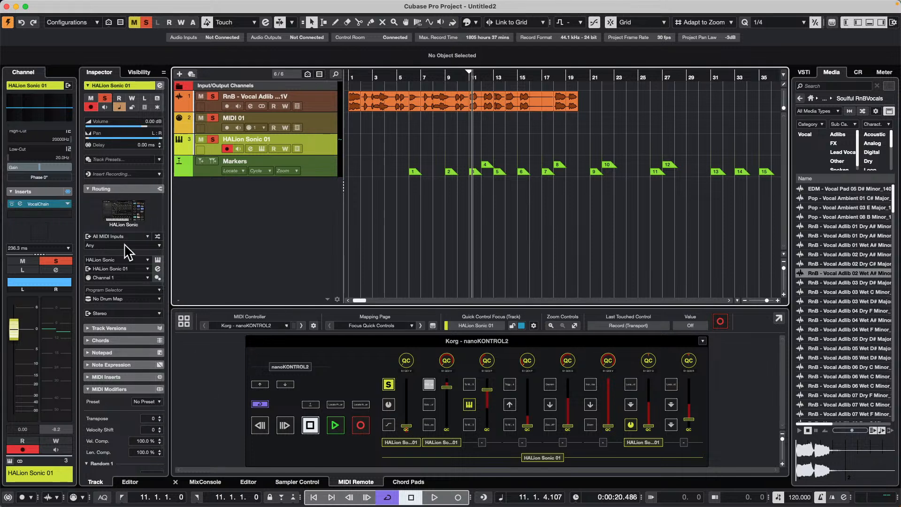
{"action": "left_click", "coordinate": [28, 213]}
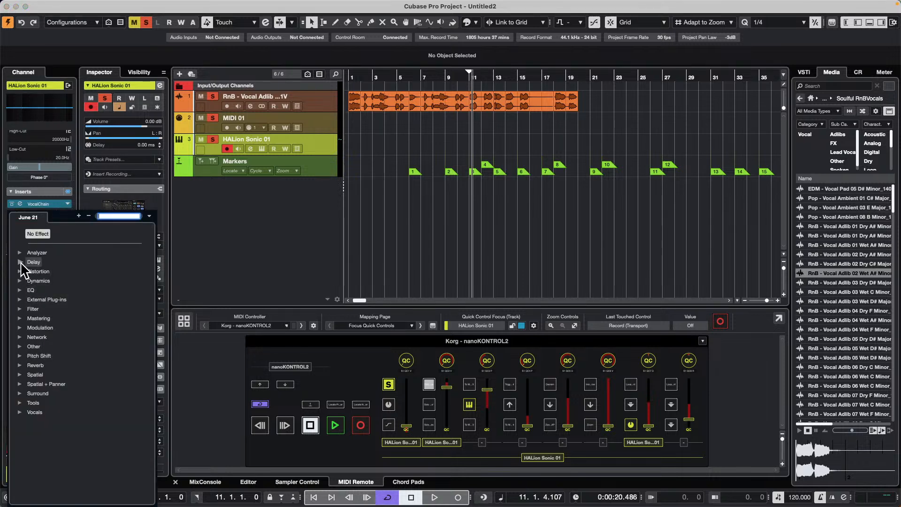
{"action": "left_click", "coordinate": [20, 262]}
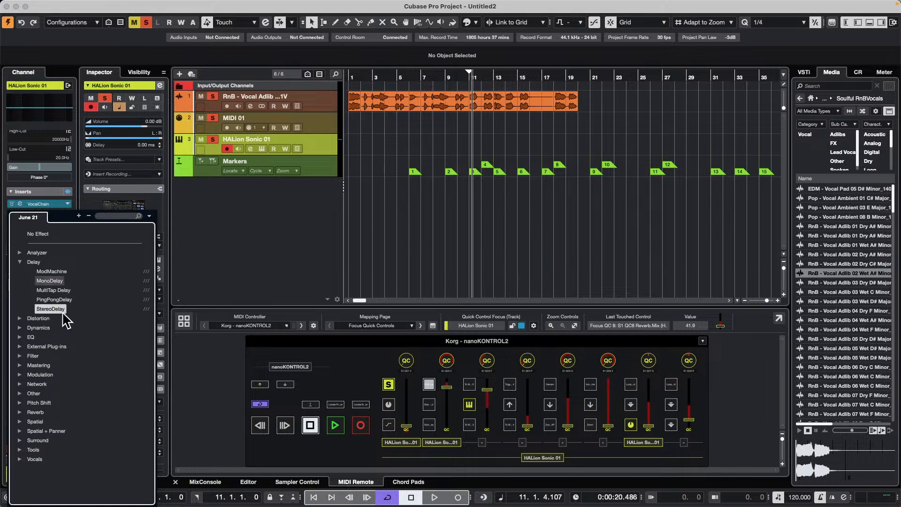
{"action": "left_click", "coordinate": [51, 309]}
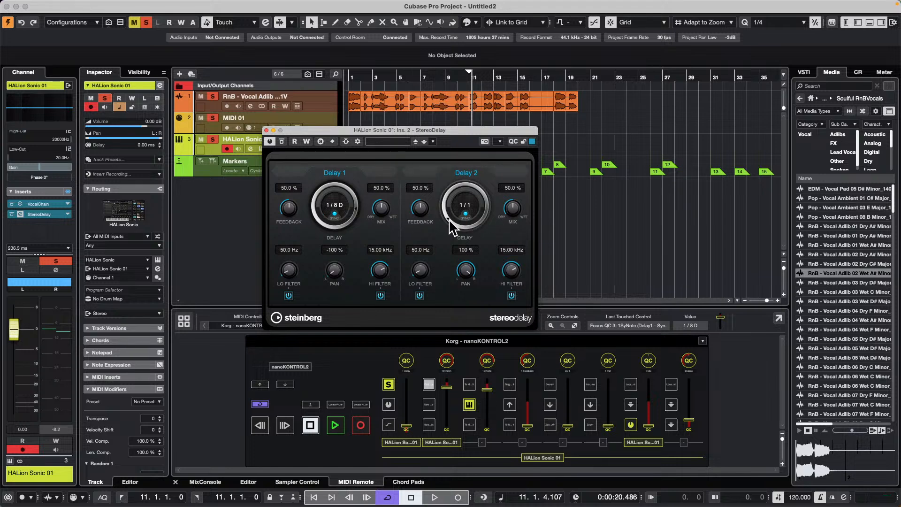
- Try several sync values for StereoDelay's Delay 2, such as 1/8 and 1/4 D, settle on 1/32 D and close the plug-in
{"action": "left_click_drag", "start_coordinate": [449, 219], "coordinate": [444, 200]}
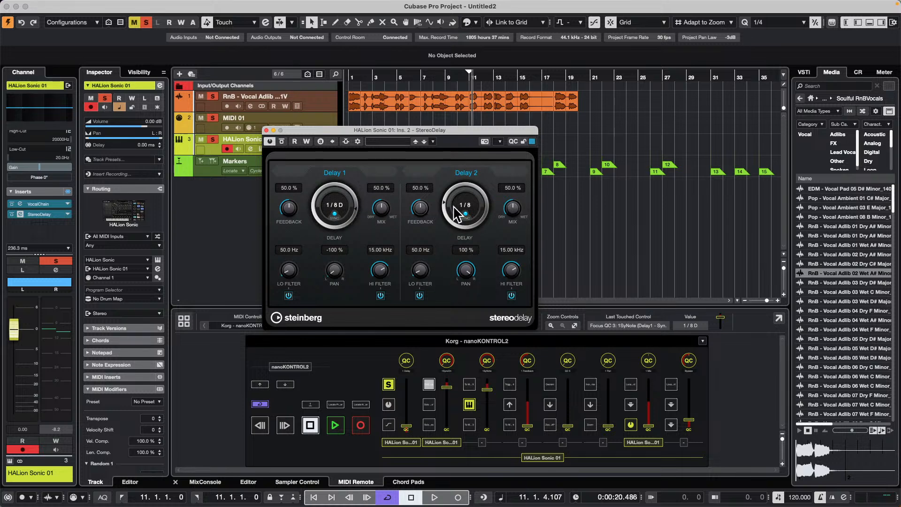
{"action": "left_click_drag", "start_coordinate": [446, 207], "coordinate": [479, 163]}
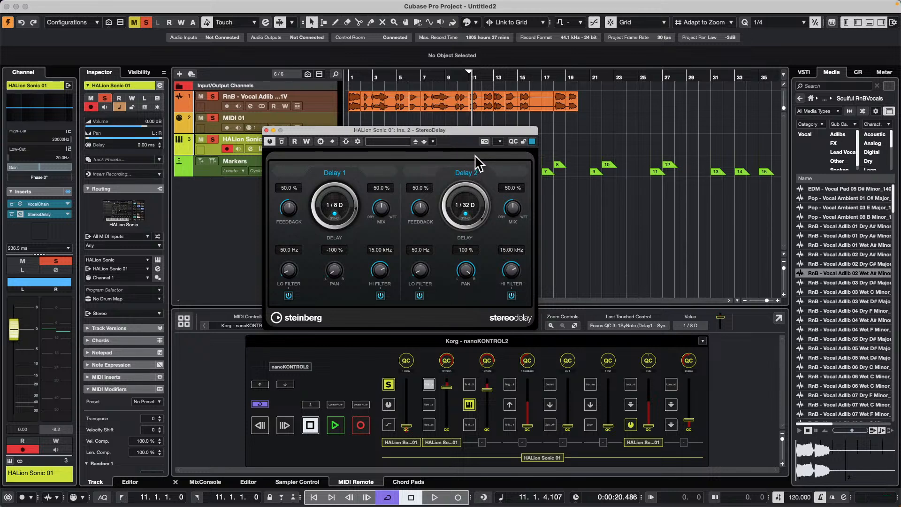
{"action": "mouse_move", "coordinate": [475, 155]}
{"action": "left_mouse_down"}
{"action": "mouse_move", "coordinate": [479, 179]}
{"action": "mouse_move", "coordinate": [478, 171]}
{"action": "left_mouse_up"}
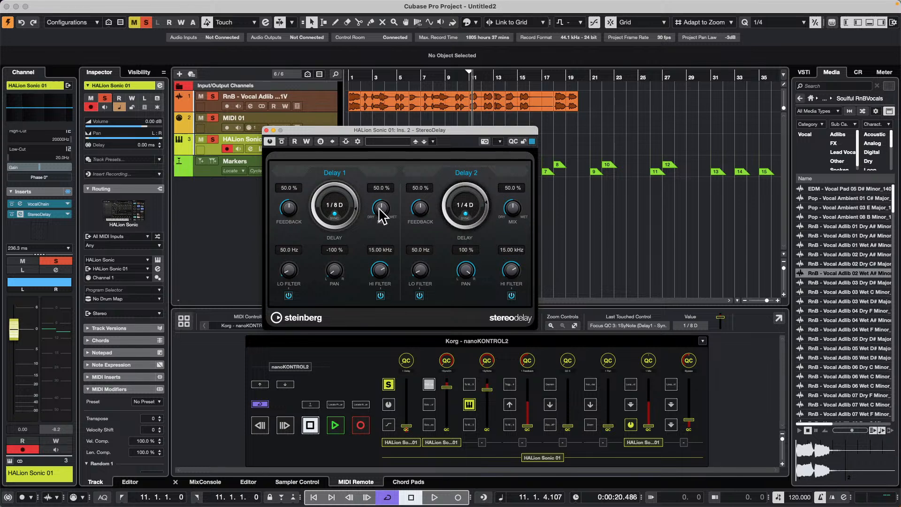
{"action": "left_click_drag", "start_coordinate": [484, 211], "coordinate": [489, 231]}
{"action": "mouse_move", "coordinate": [480, 180]}
{"action": "left_mouse_down"}
{"action": "mouse_move", "coordinate": [474, 169]}
{"action": "mouse_move", "coordinate": [475, 226]}
{"action": "mouse_move", "coordinate": [483, 197]}
{"action": "mouse_move", "coordinate": [474, 166]}
{"action": "left_mouse_up"}
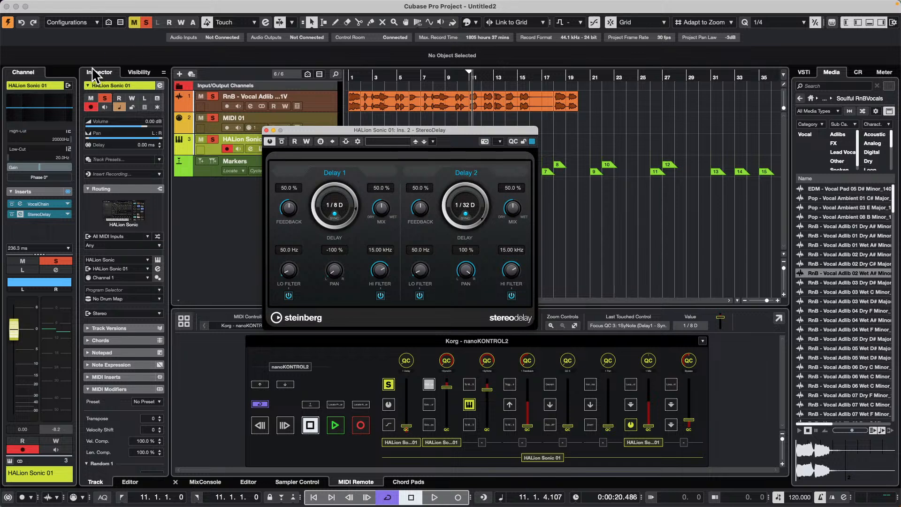
{"action": "left_click", "coordinate": [267, 129]}
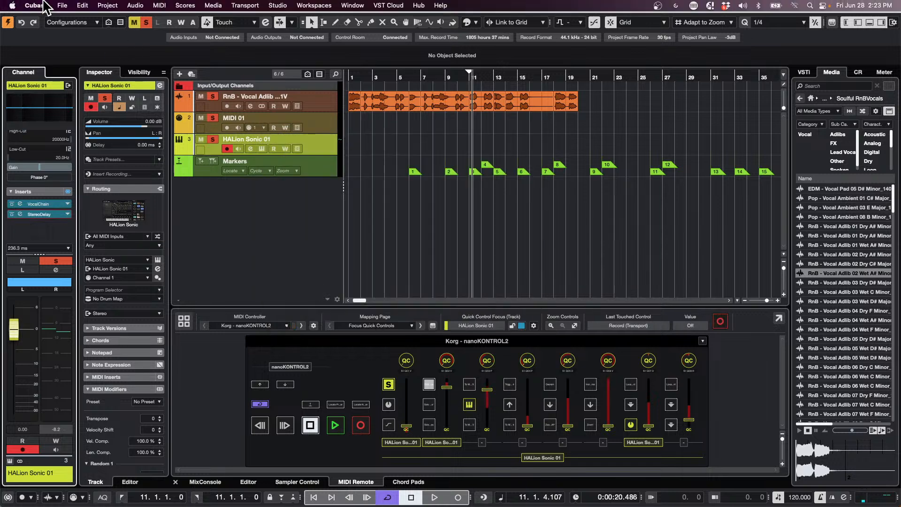
- Open the Expression Map Setup and create an expression map named Sekrit Studios
{"action": "left_click", "coordinate": [136, 5]}
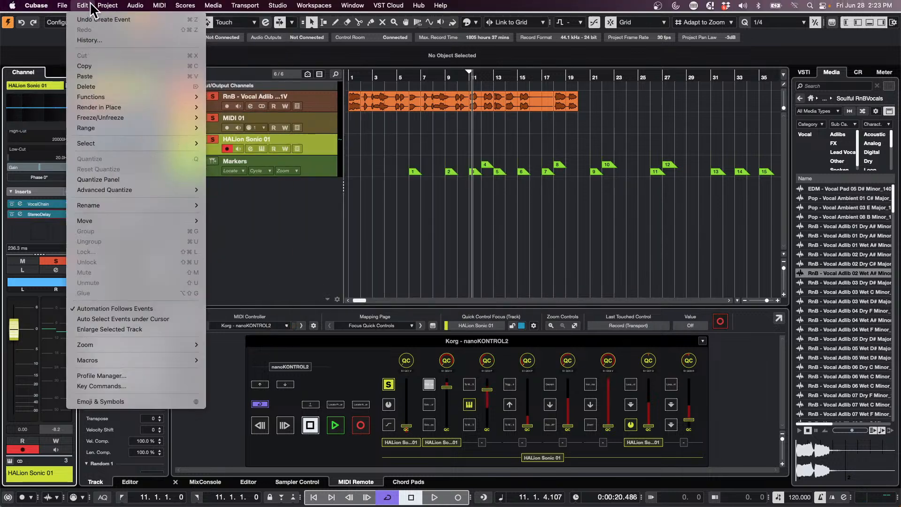
{"action": "mouse_move", "coordinate": [106, 7]}
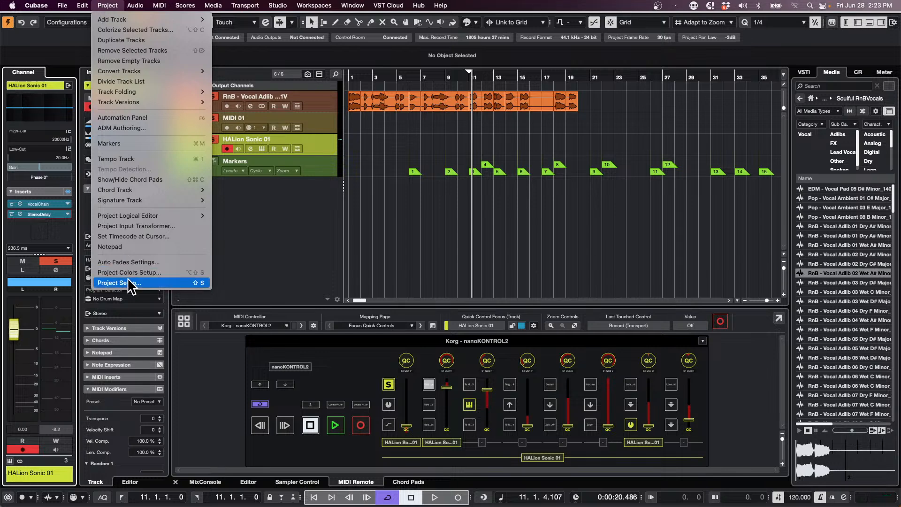
{"action": "mouse_move", "coordinate": [133, 7]}
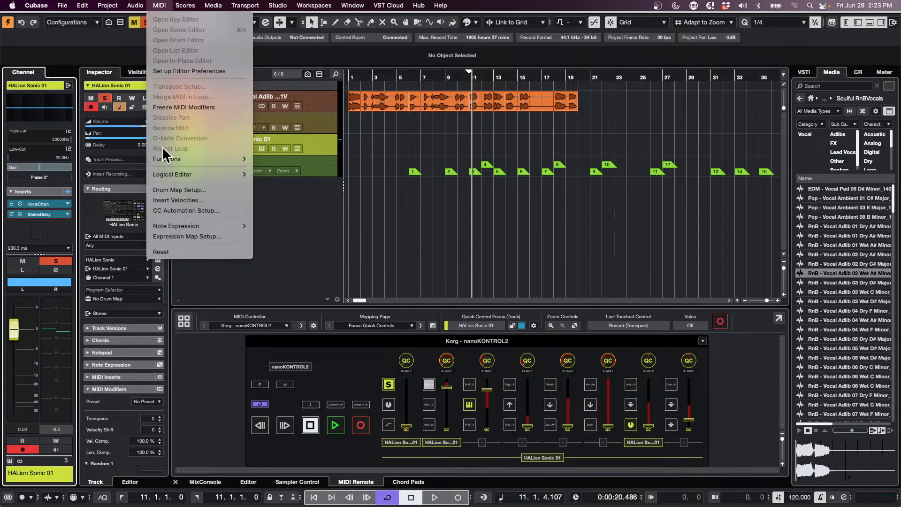
{"action": "left_click", "coordinate": [211, 236]}
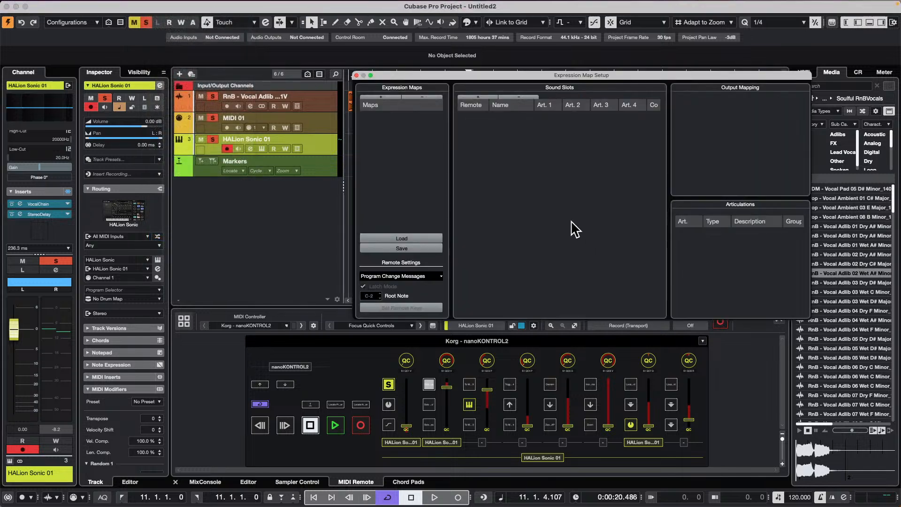
{"action": "left_click", "coordinate": [380, 97]}
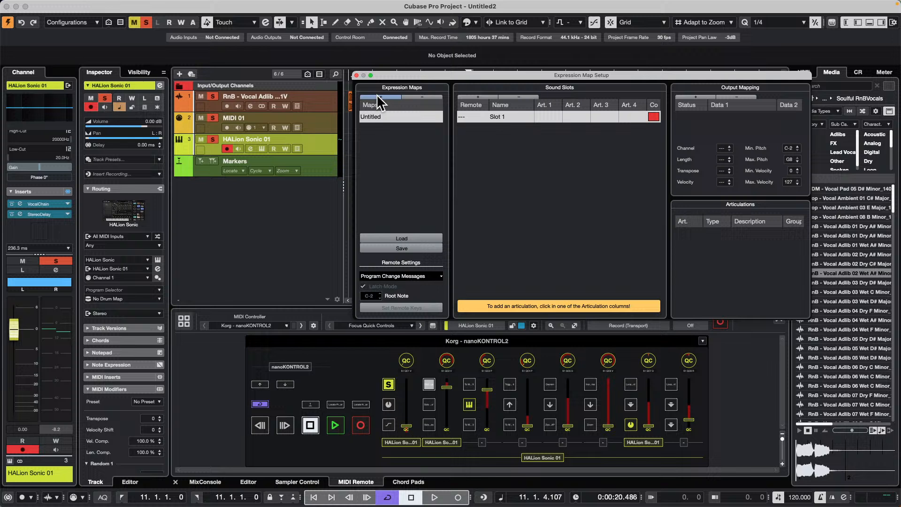
{"action": "double_click", "coordinate": [393, 115]}
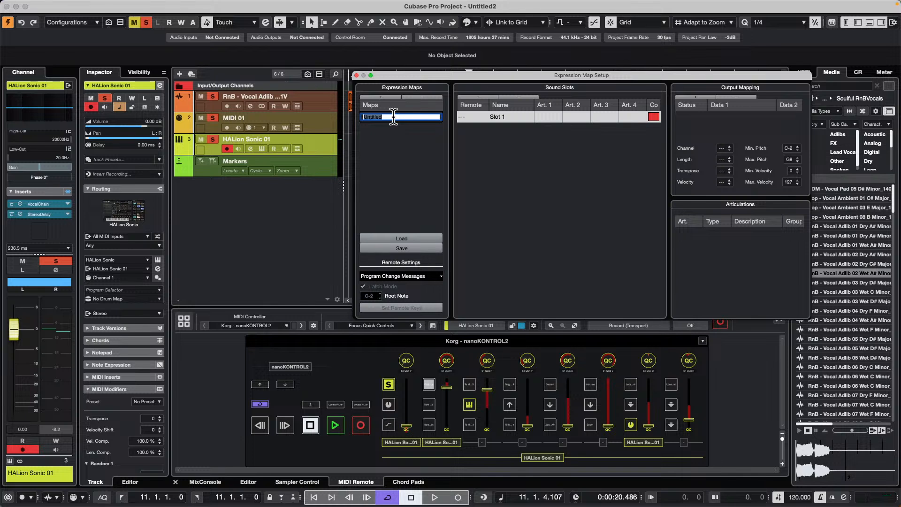
{"action": "type", "text": "Sekrit Studios"}
- Add three more sound slots to the Sekrit Studios expression map
{"action": "left_click", "coordinate": [471, 116]}
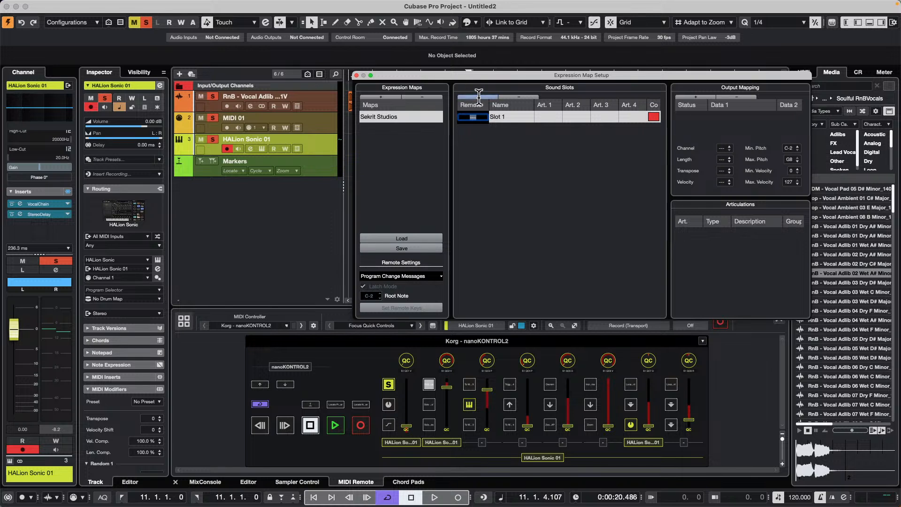
{"action": "left_click", "coordinate": [471, 95]}
{"action": "left_click", "coordinate": [471, 95]}
{"action": "left_click", "coordinate": [471, 95]}
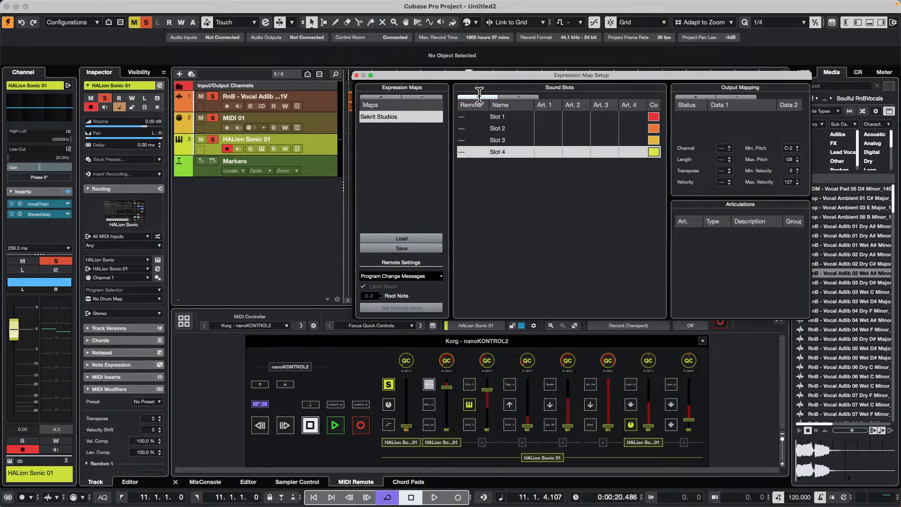
- Assign the Arco technique to Slot 1 and the Pizzicato technique to Slot 2 as their first articulations
{"action": "left_click", "coordinate": [471, 116]}
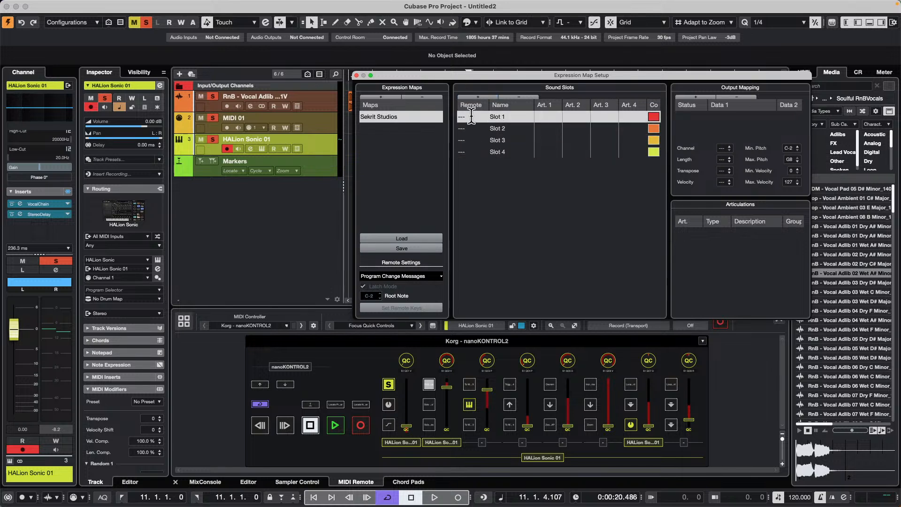
{"action": "left_click", "coordinate": [556, 121]}
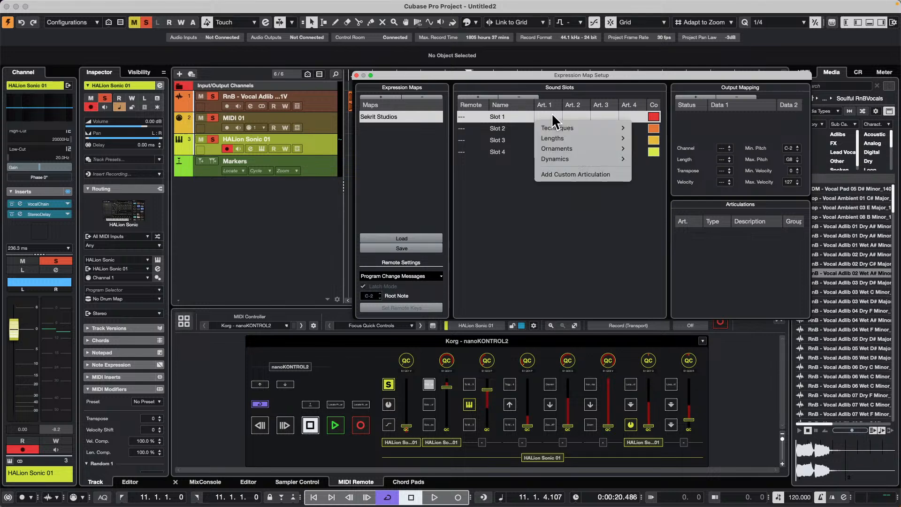
{"action": "mouse_move", "coordinate": [577, 127]}
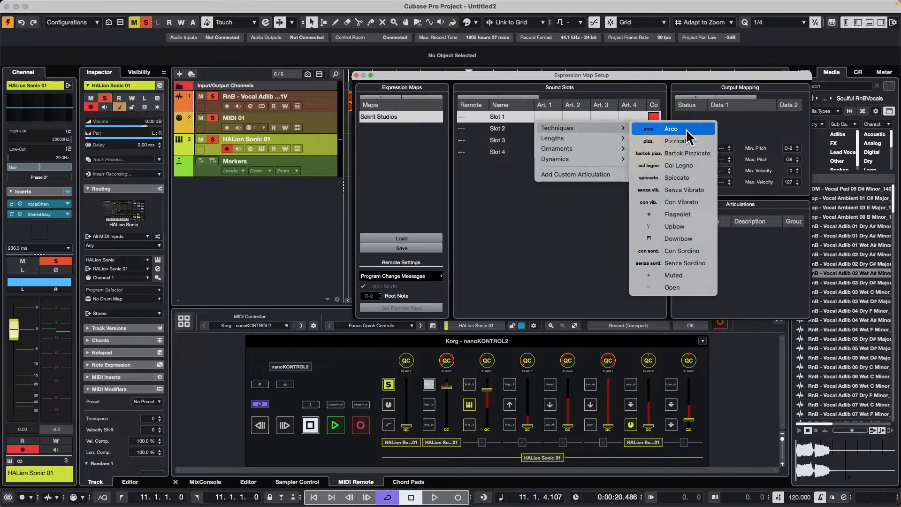
{"action": "left_click", "coordinate": [669, 128]}
{"action": "left_click", "coordinate": [555, 131]}
{"action": "left_click", "coordinate": [554, 129]}
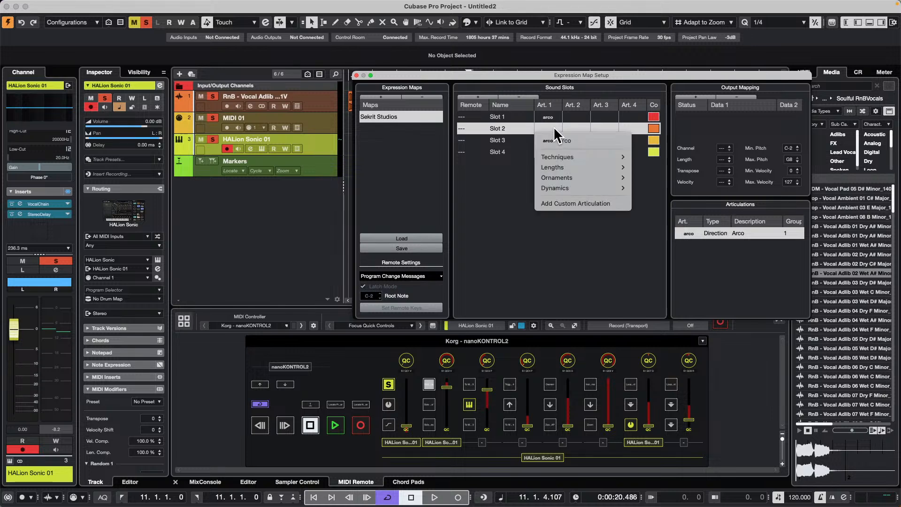
{"action": "mouse_move", "coordinate": [589, 159]}
{"action": "left_click", "coordinate": [683, 171]}
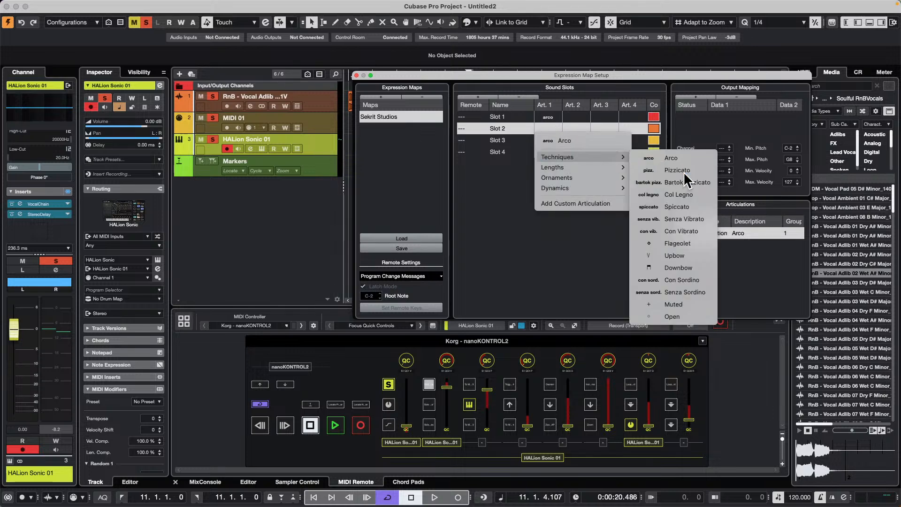
- Assign the Col Legno technique to Slot 3 and the Upbow technique to Slot 4 as their first articulations
{"action": "left_click", "coordinate": [552, 139]}
{"action": "left_click", "coordinate": [554, 140]}
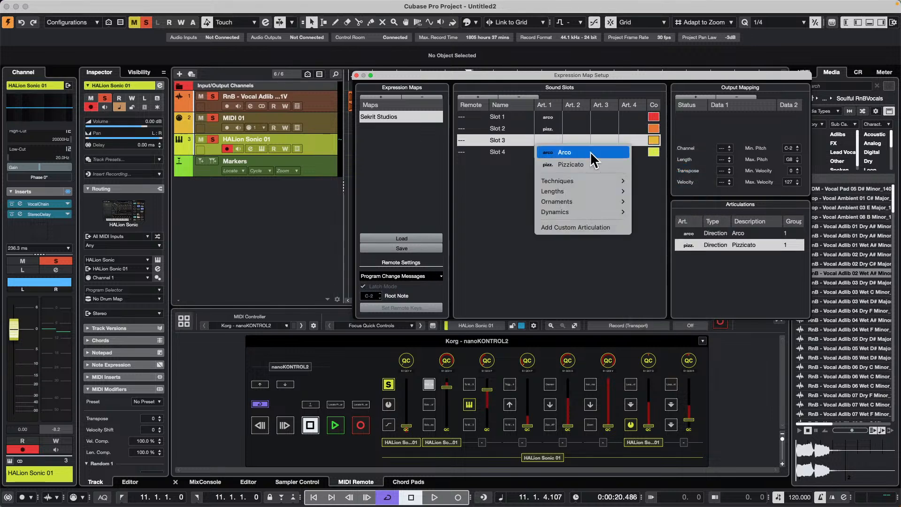
{"action": "mouse_move", "coordinate": [592, 180]}
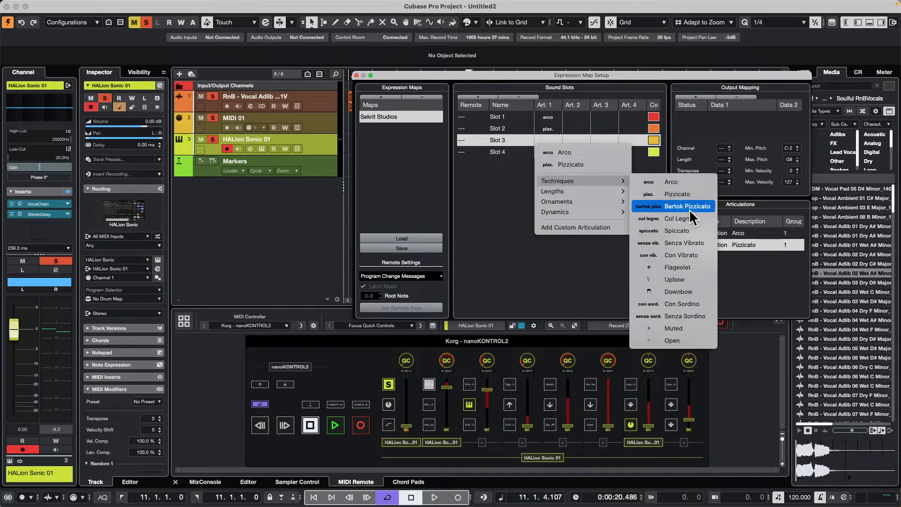
{"action": "left_click", "coordinate": [706, 218]}
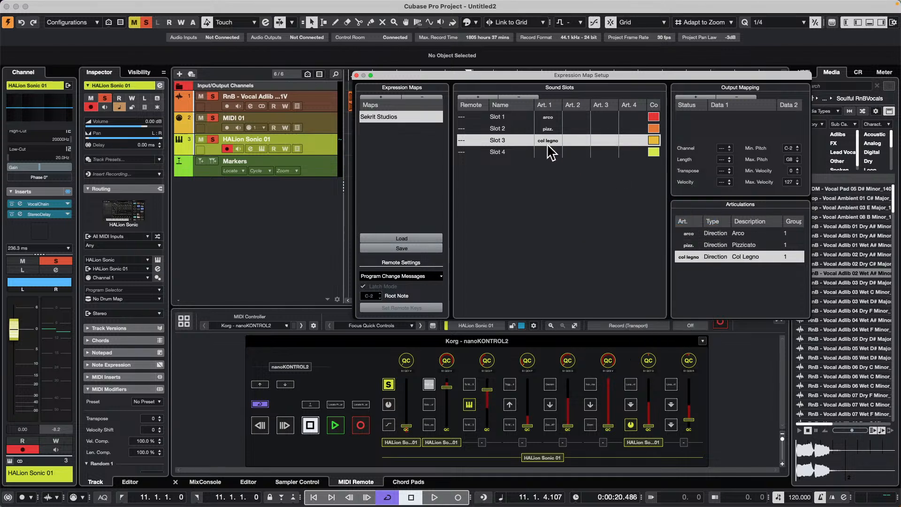
{"action": "left_click", "coordinate": [550, 150]}
{"action": "left_click", "coordinate": [550, 150]}
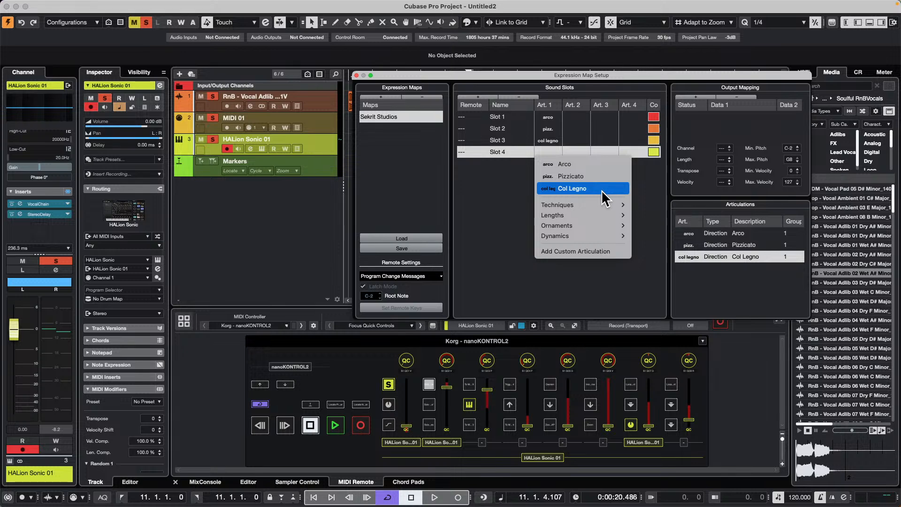
{"action": "mouse_move", "coordinate": [601, 204]}
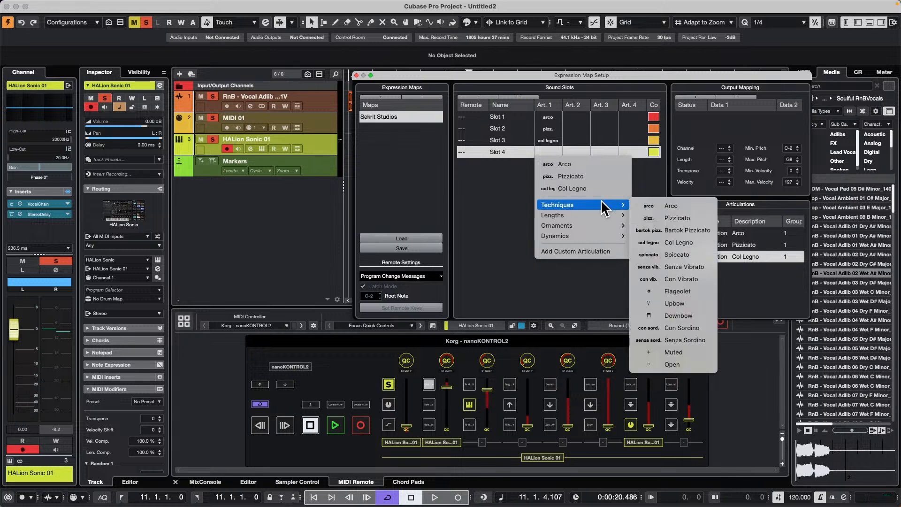
{"action": "left_click", "coordinate": [677, 303]}
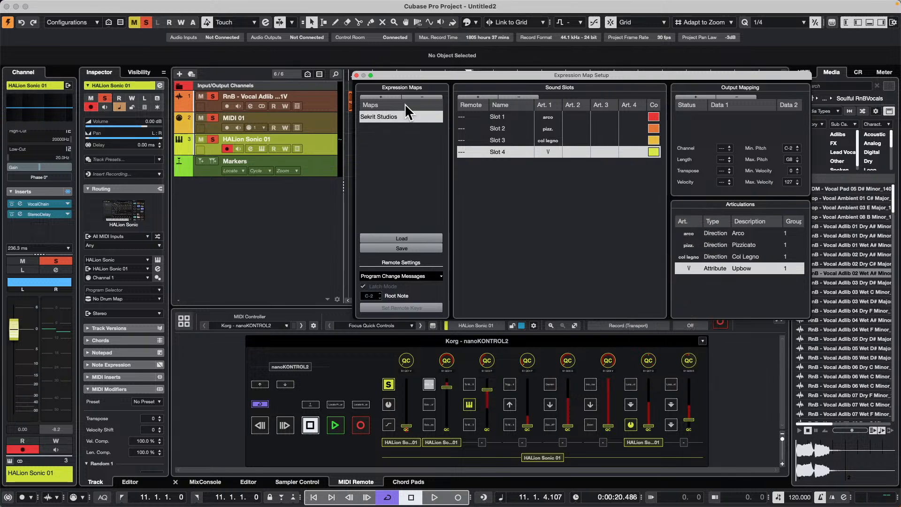
{"action": "double_click", "coordinate": [465, 117]}
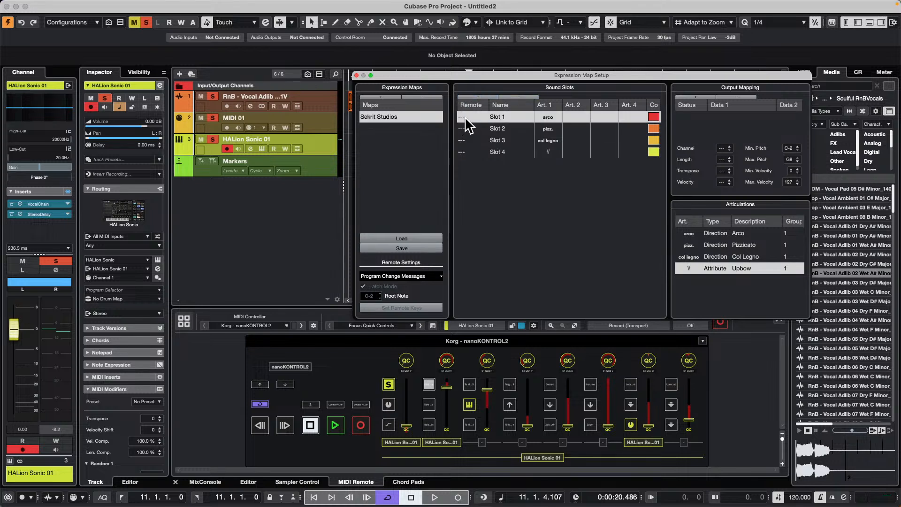
{"action": "left_click", "coordinate": [570, 117]}
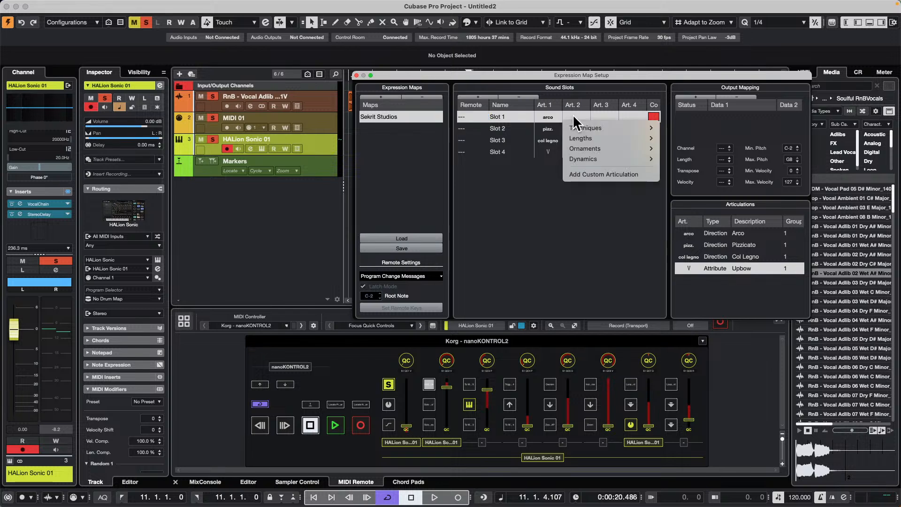
{"action": "left_click", "coordinate": [507, 173]}
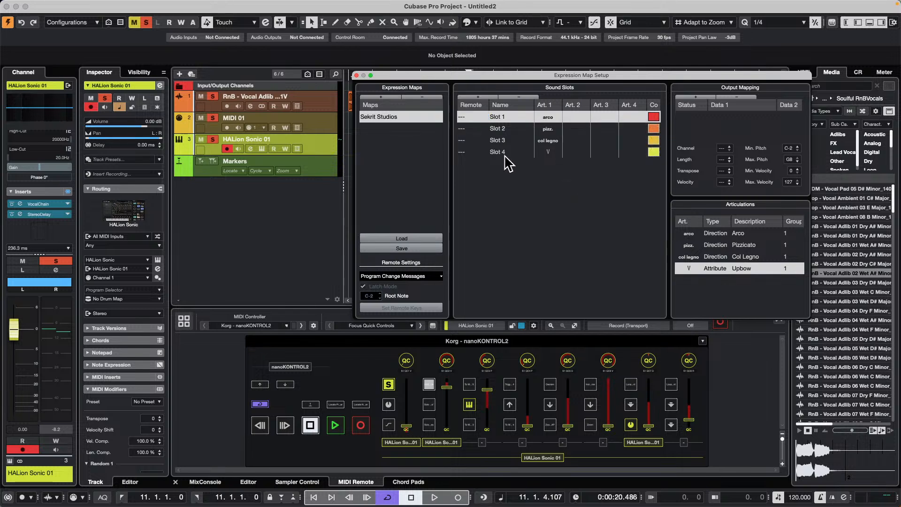
- Set the remote values of Slots 1 to 4 to 5, 5, 7 and 8, and save the map to the Desktop as Sekrit Studios.expressionmap
{"action": "double_click", "coordinate": [463, 117]}
{"action": "left_click", "coordinate": [480, 127]}
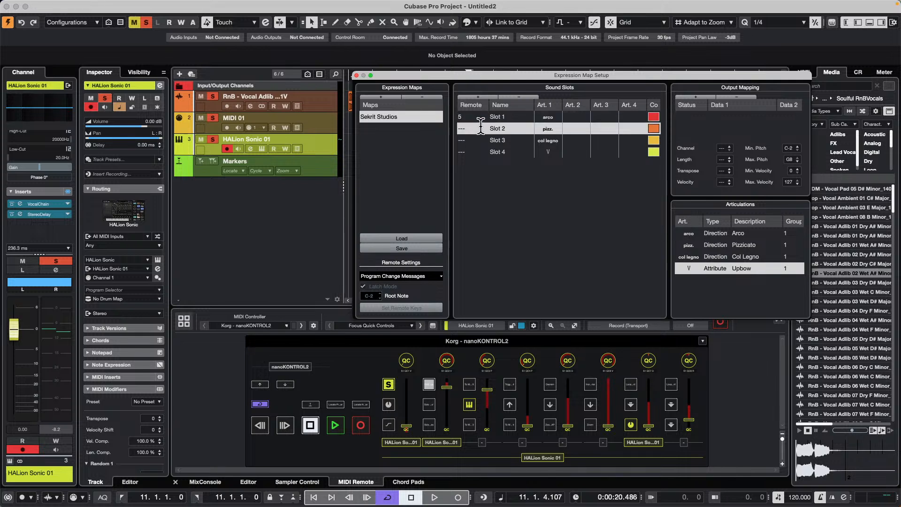
{"action": "double_click", "coordinate": [479, 127]}
{"action": "left_click", "coordinate": [479, 140]}
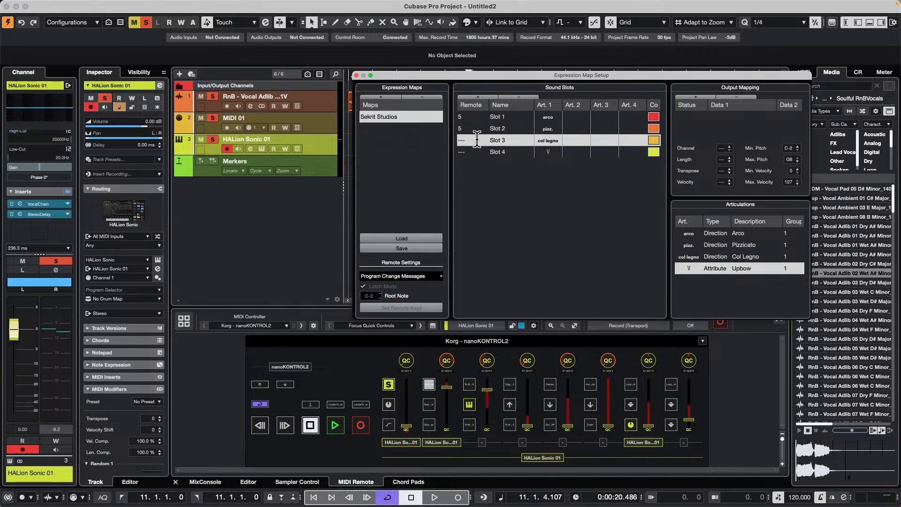
{"action": "double_click", "coordinate": [479, 139]}
{"action": "left_click", "coordinate": [472, 149]}
{"action": "double_click", "coordinate": [486, 150]}
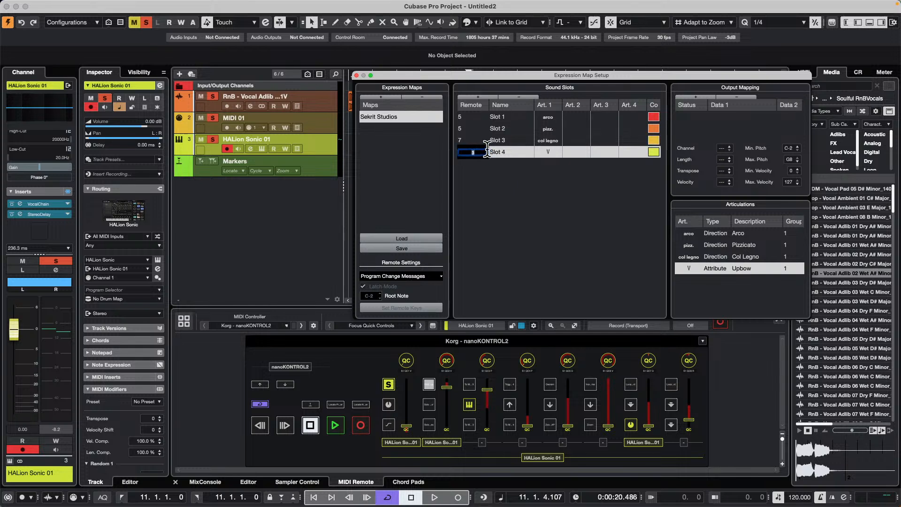
{"action": "key", "text": "Return"}
{"action": "left_click", "coordinate": [411, 248]}
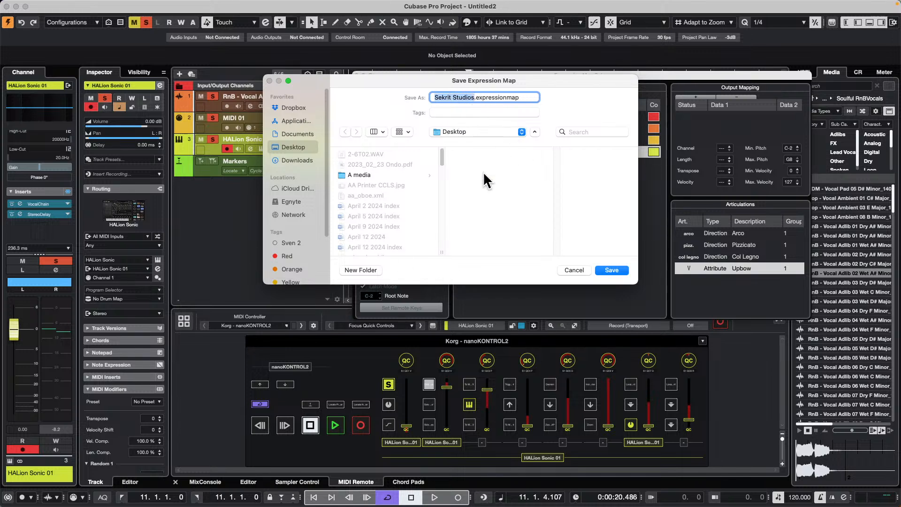
{"action": "left_click", "coordinate": [612, 271]}
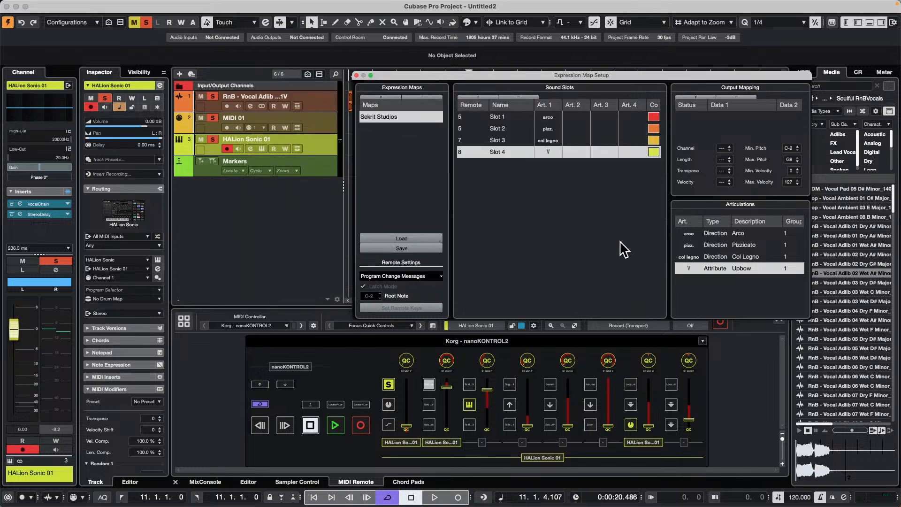
- Switch to Nuendo 13 and create an empty project
{"action": "mouse_move", "coordinate": [213, 506]}
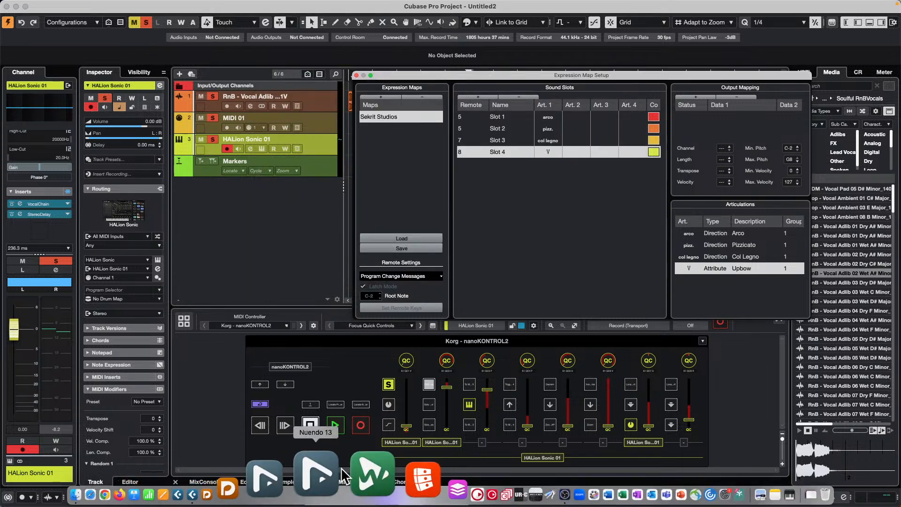
{"action": "left_click", "coordinate": [337, 468]}
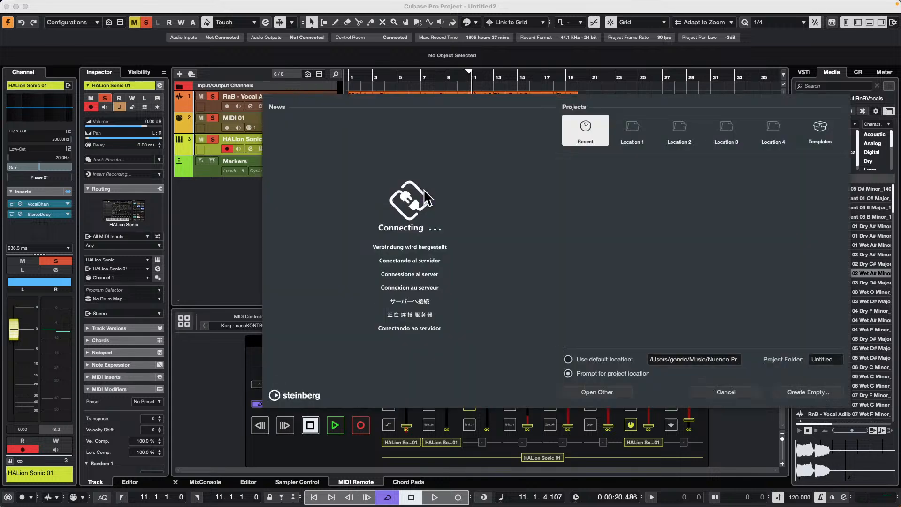
{"action": "left_click", "coordinate": [807, 392]}
{"action": "left_click", "coordinate": [674, 397]}
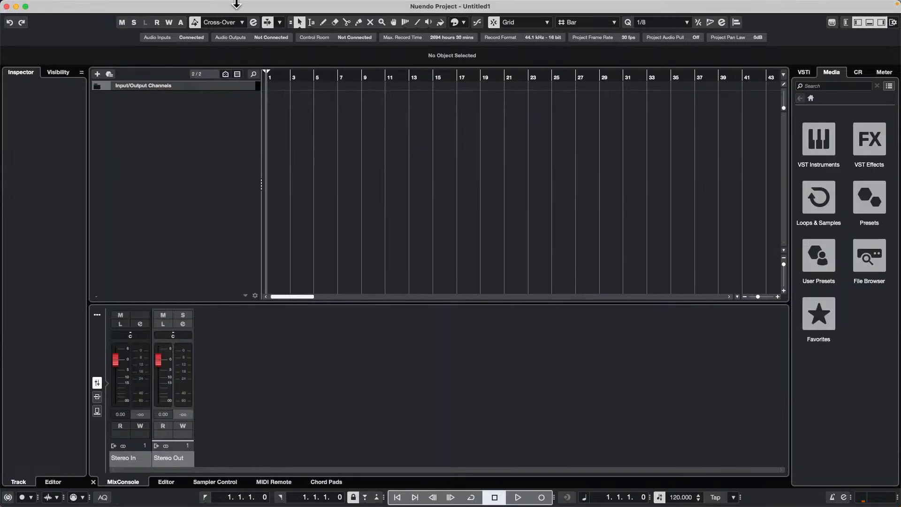
- Load Sekrit Studios.expressionmap from the Desktop into the new project's Expression Map Setup
{"action": "left_click", "coordinate": [160, 5]}
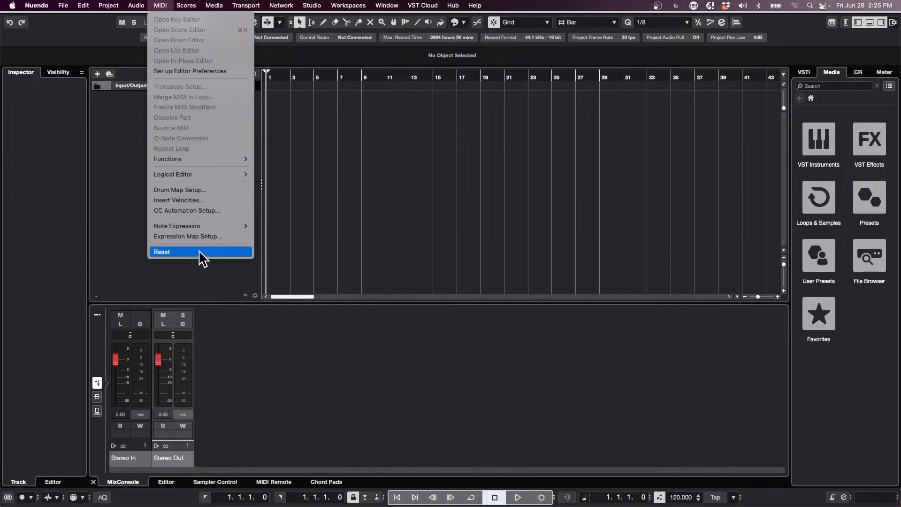
{"action": "left_click", "coordinate": [244, 237]}
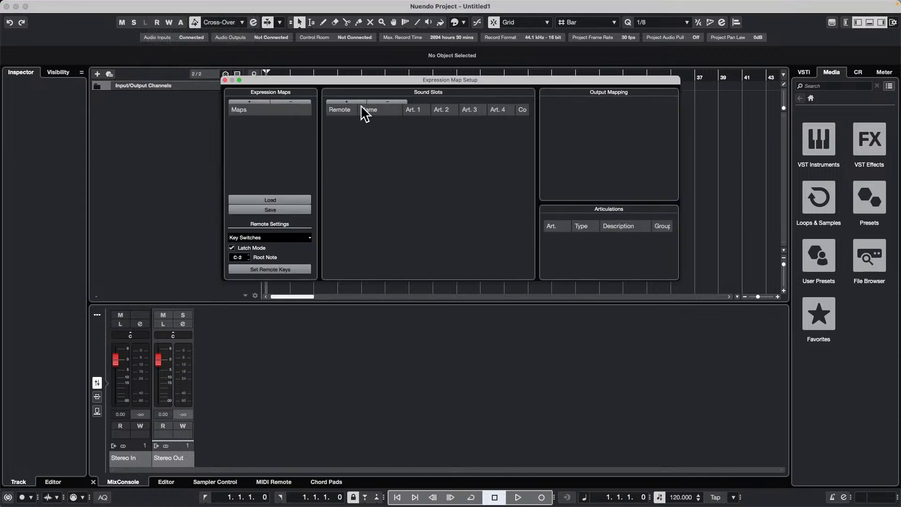
{"action": "left_click", "coordinate": [284, 199]}
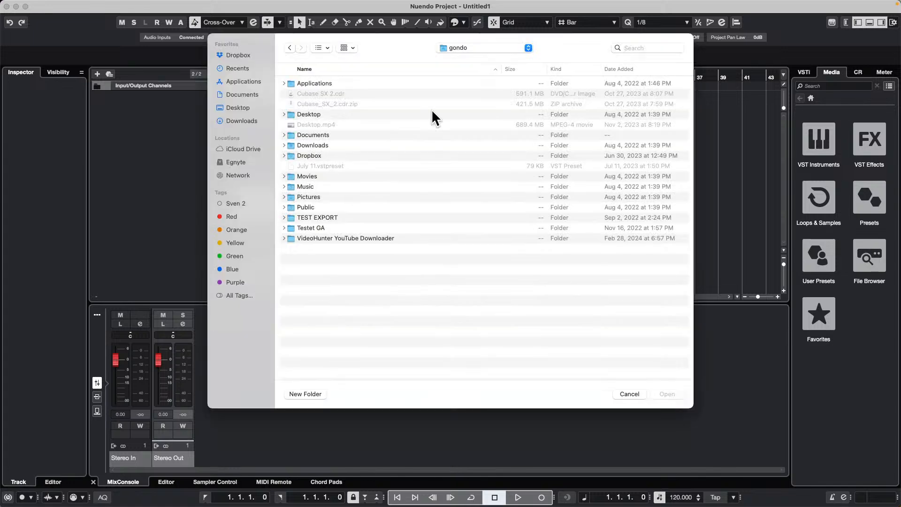
{"action": "left_click", "coordinate": [249, 106]}
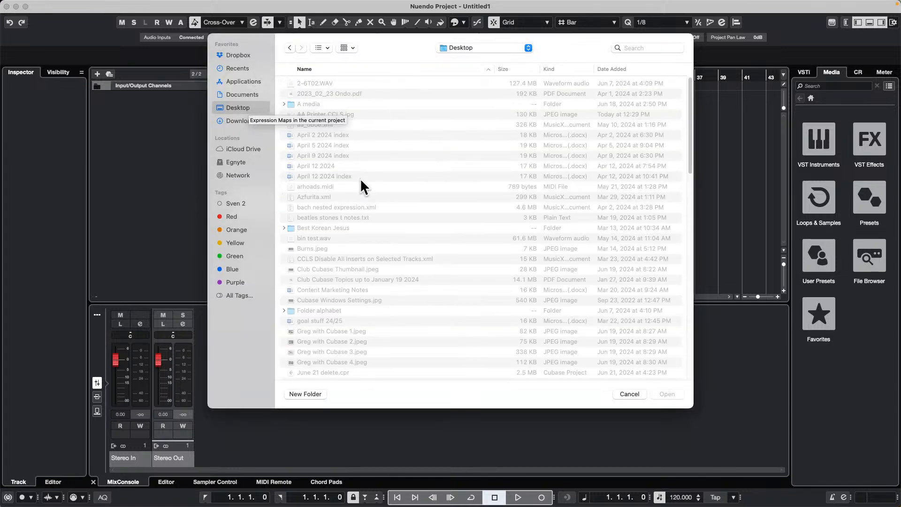
{"action": "scroll", "coordinate": [360, 177], "scroll_direction": "down", "scroll_amount": 3}
{"action": "scroll", "coordinate": [362, 177], "scroll_direction": "down", "scroll_amount": 10}
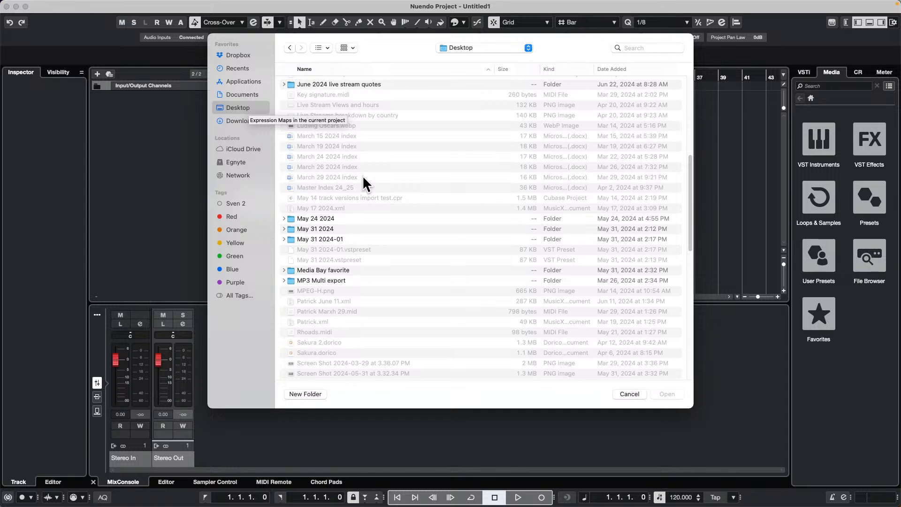
{"action": "scroll", "coordinate": [363, 178], "scroll_direction": "down", "scroll_amount": 15}
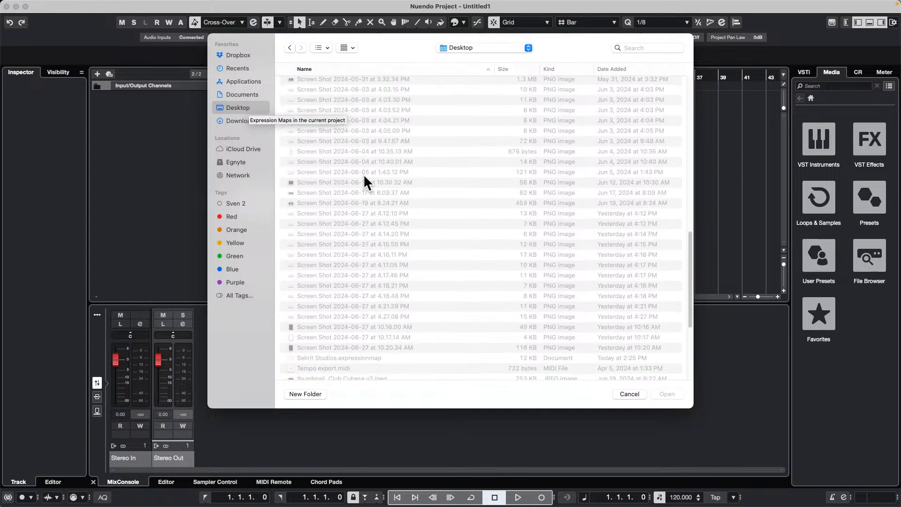
{"action": "scroll", "coordinate": [364, 174], "scroll_direction": "down", "scroll_amount": 3}
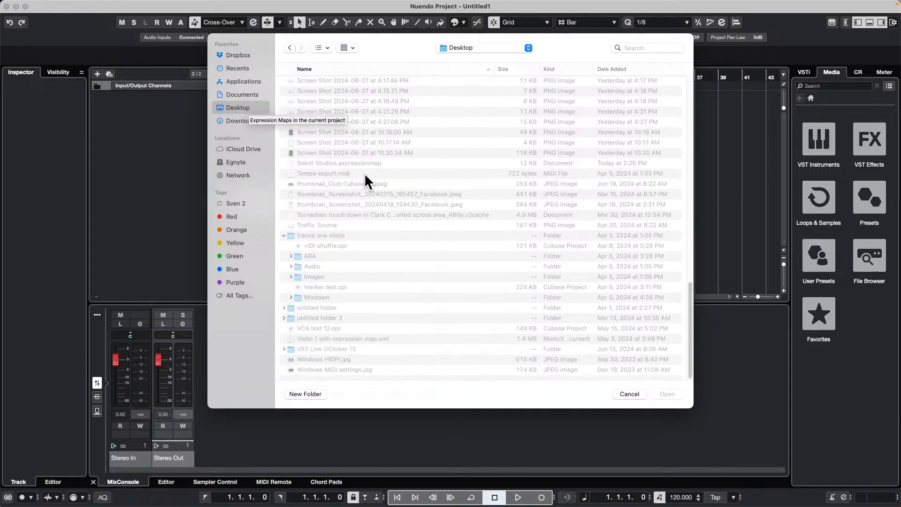
{"action": "scroll", "coordinate": [368, 185], "scroll_direction": "up", "scroll_amount": 15}
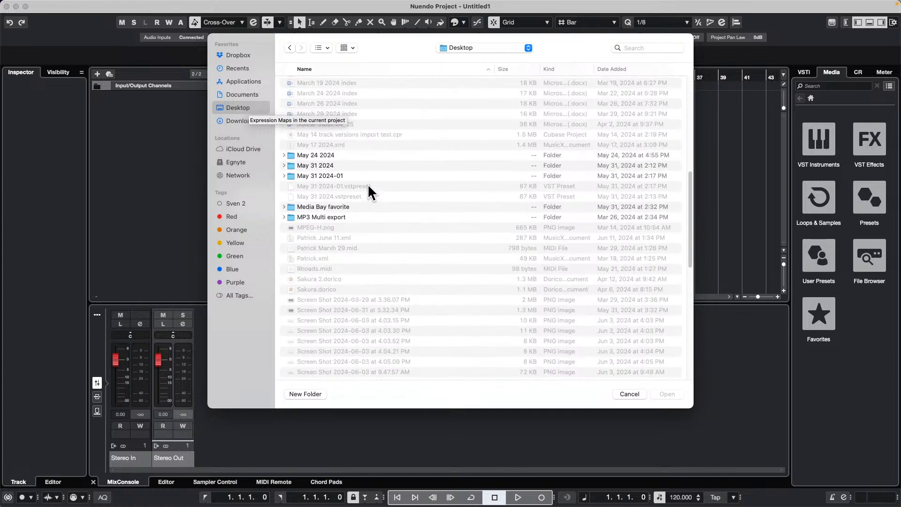
{"action": "scroll", "coordinate": [368, 187], "scroll_direction": "up", "scroll_amount": 4}
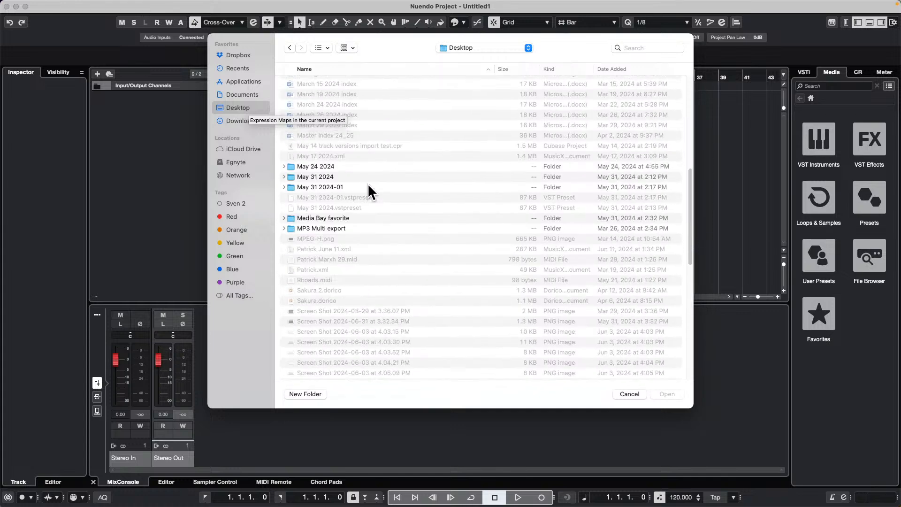
{"action": "scroll", "coordinate": [368, 184], "scroll_direction": "up", "scroll_amount": 7}
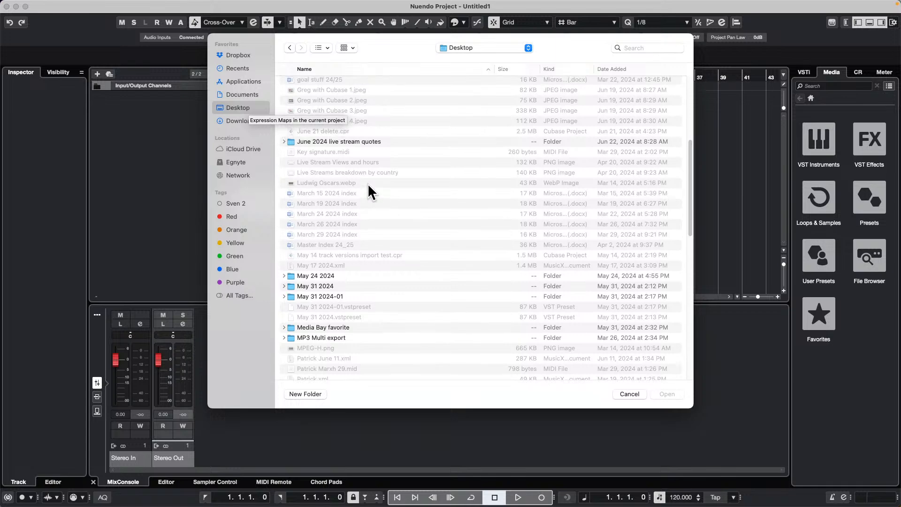
{"action": "scroll", "coordinate": [368, 184], "scroll_direction": "up", "scroll_amount": 5}
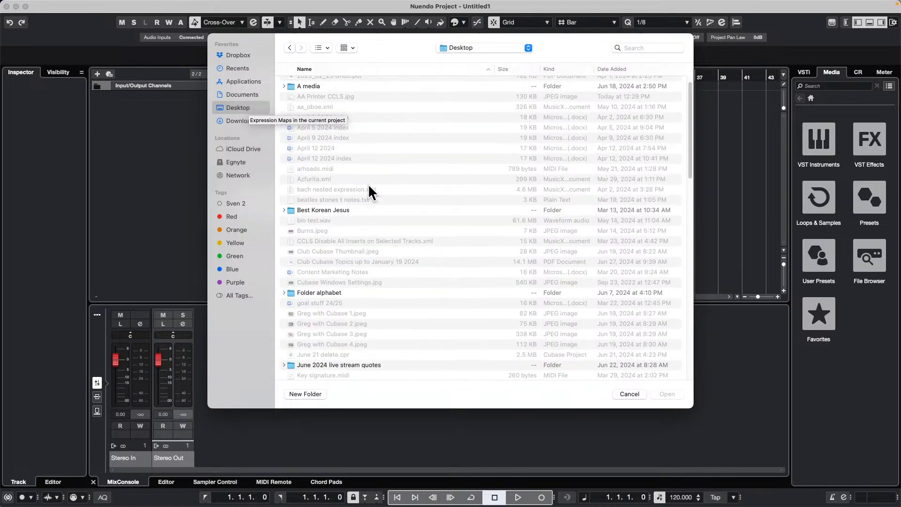
{"action": "scroll", "coordinate": [368, 184], "scroll_direction": "up", "scroll_amount": 2}
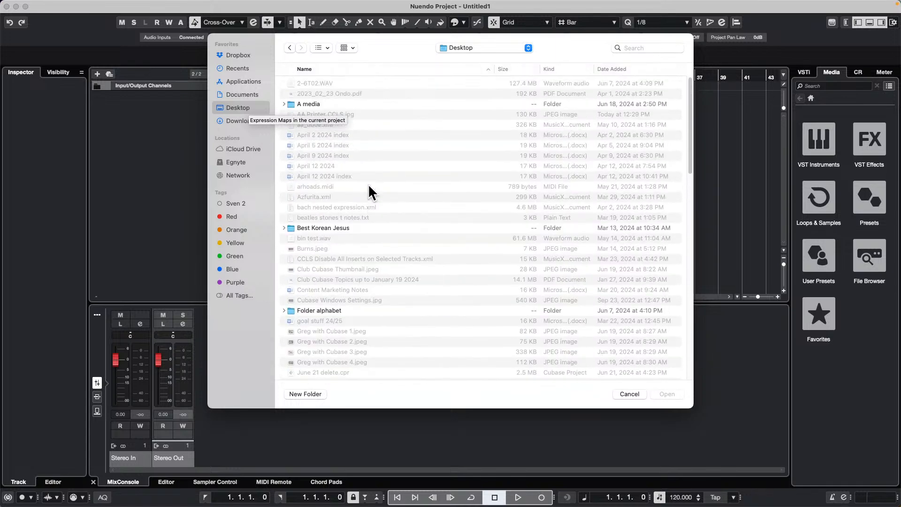
{"action": "left_click", "coordinate": [283, 102]}
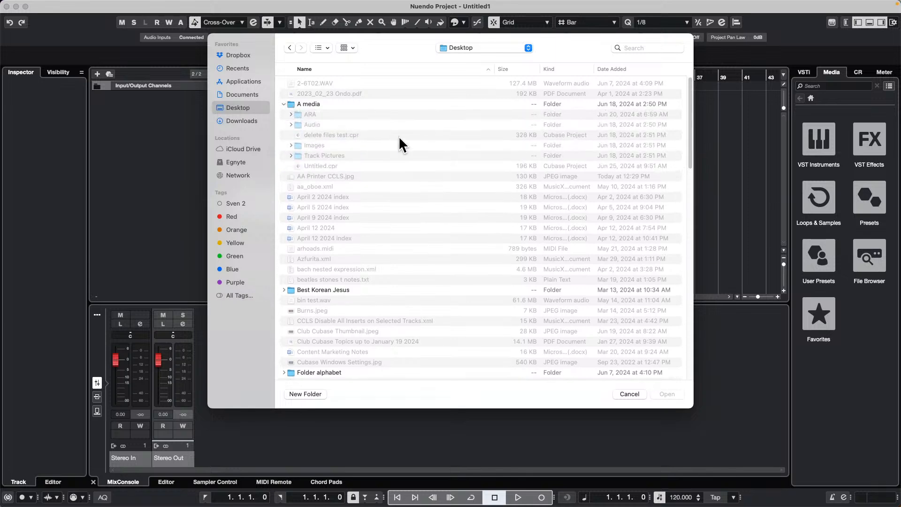
{"action": "scroll", "coordinate": [407, 143], "scroll_direction": "down", "scroll_amount": 15}
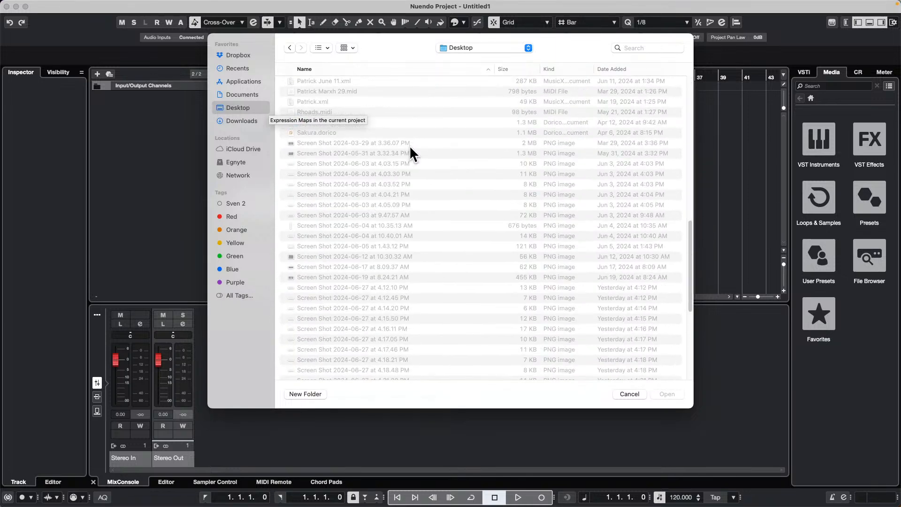
{"action": "scroll", "coordinate": [409, 147], "scroll_direction": "down", "scroll_amount": 5}
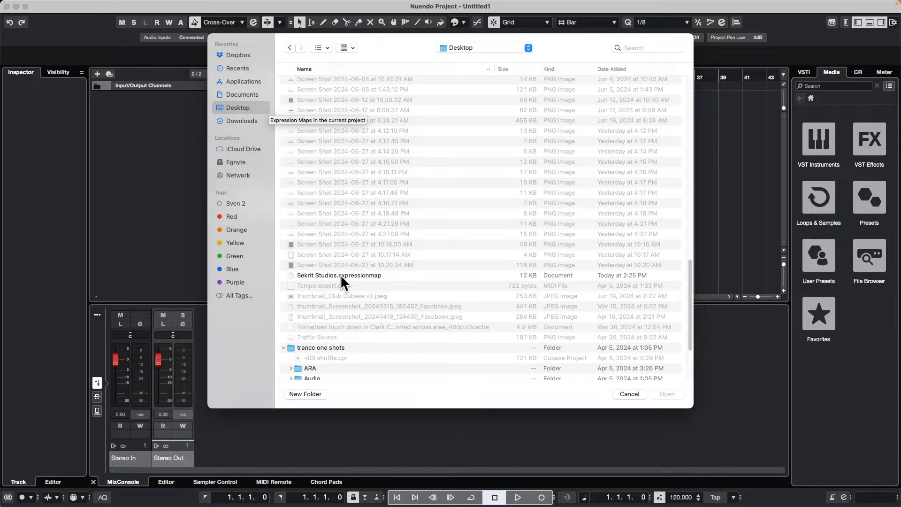
{"action": "double_click", "coordinate": [374, 275]}
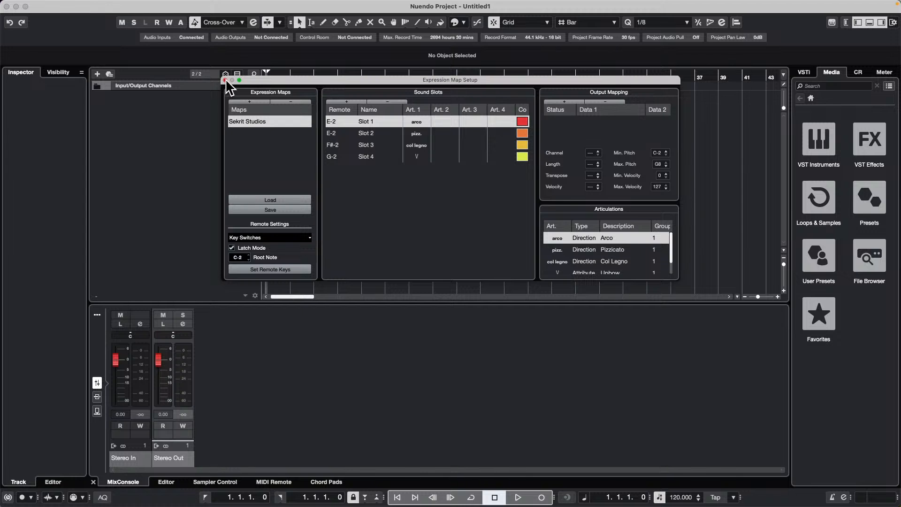
- Remove the Sekrit Studios map from the project's expression maps
{"action": "left_click", "coordinate": [304, 102]}
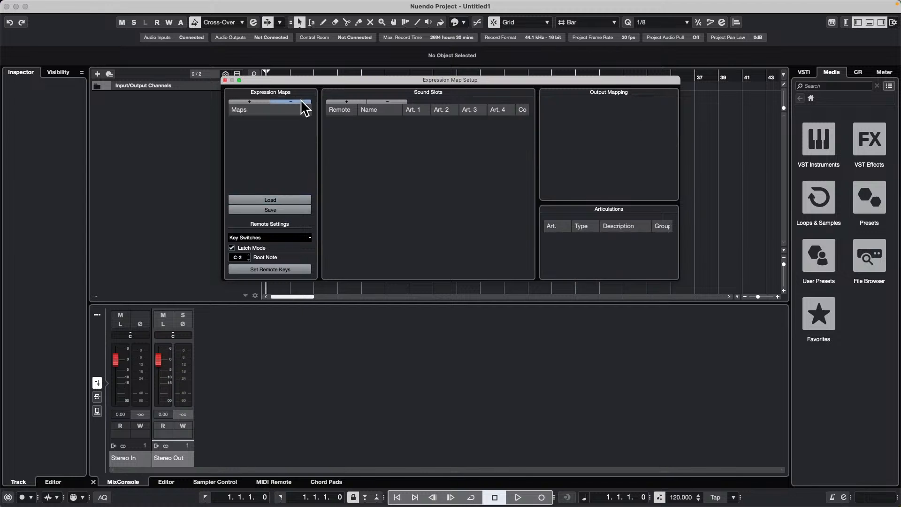
{"action": "left_click", "coordinate": [185, 141]}
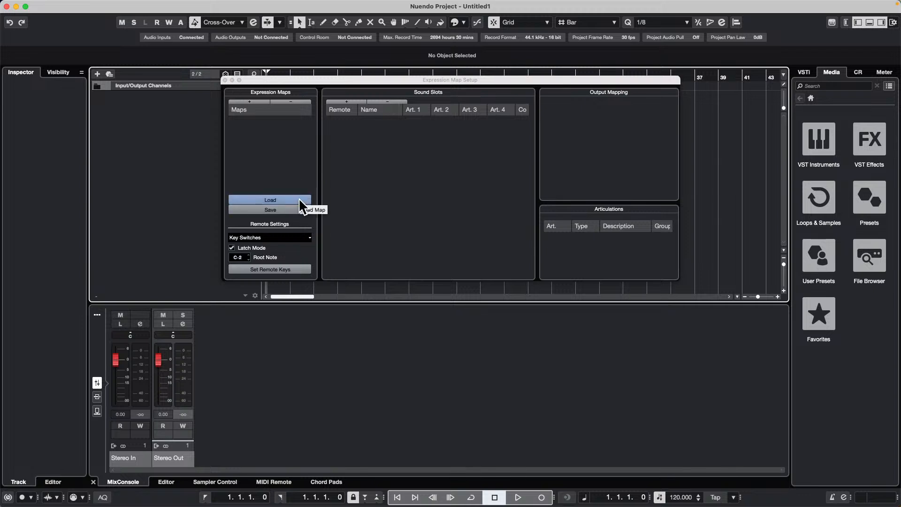
- Switch back to Cubase and add one stereo instrument track with No VST Instrument assigned
{"action": "key", "text": "super+Tab"}
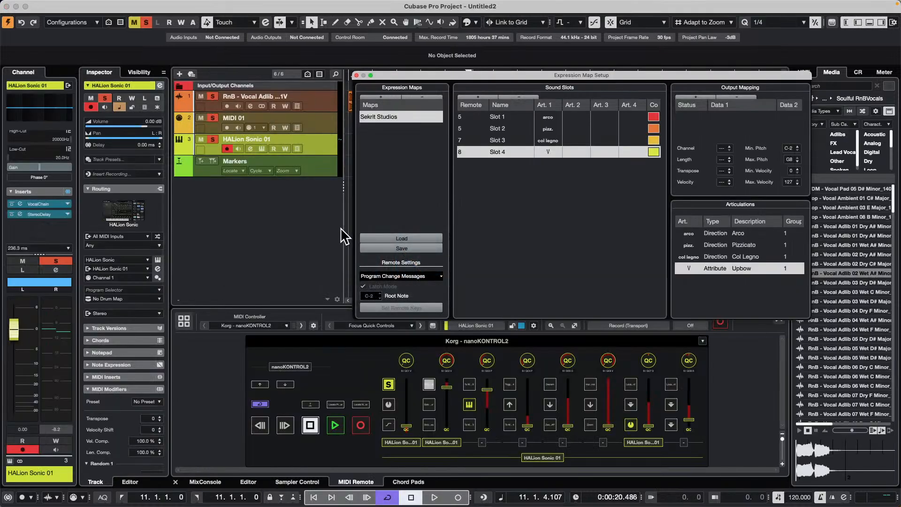
{"action": "left_click_drag", "start_coordinate": [392, 74], "coordinate": [489, 123]}
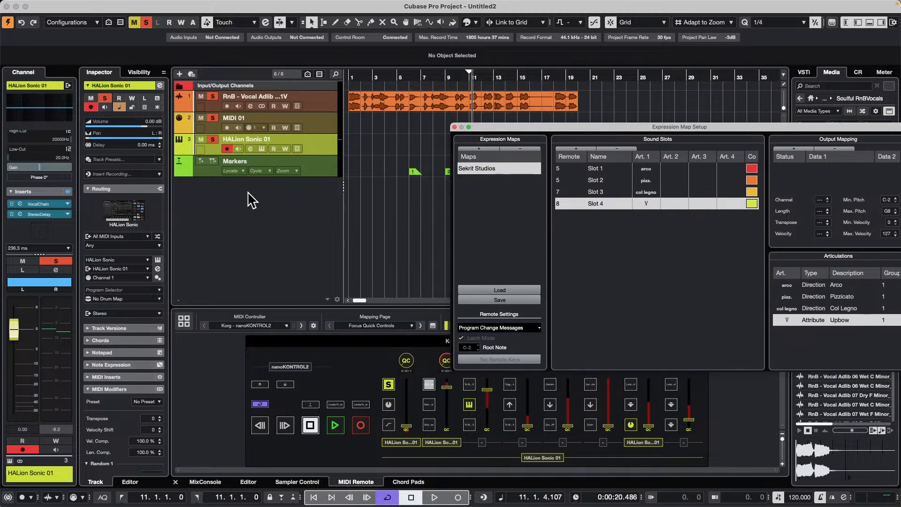
{"action": "right_click", "coordinate": [260, 188]}
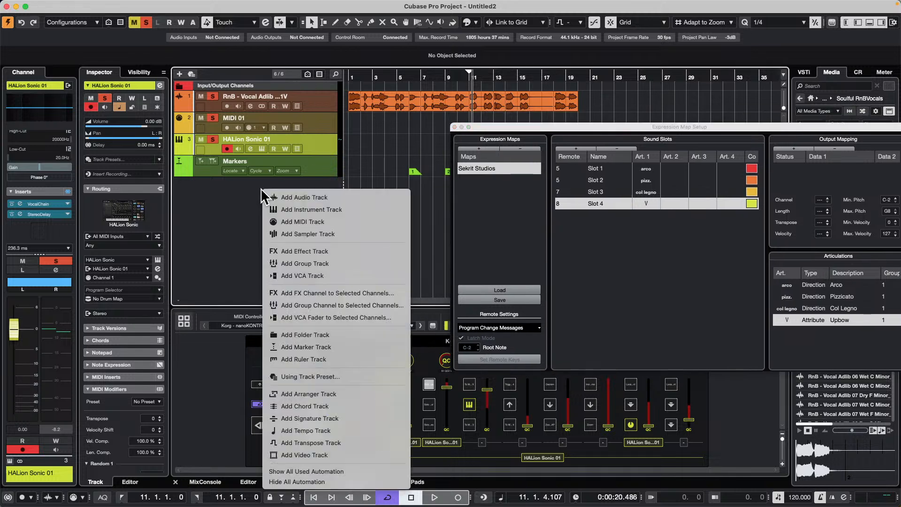
{"action": "left_click", "coordinate": [342, 210]}
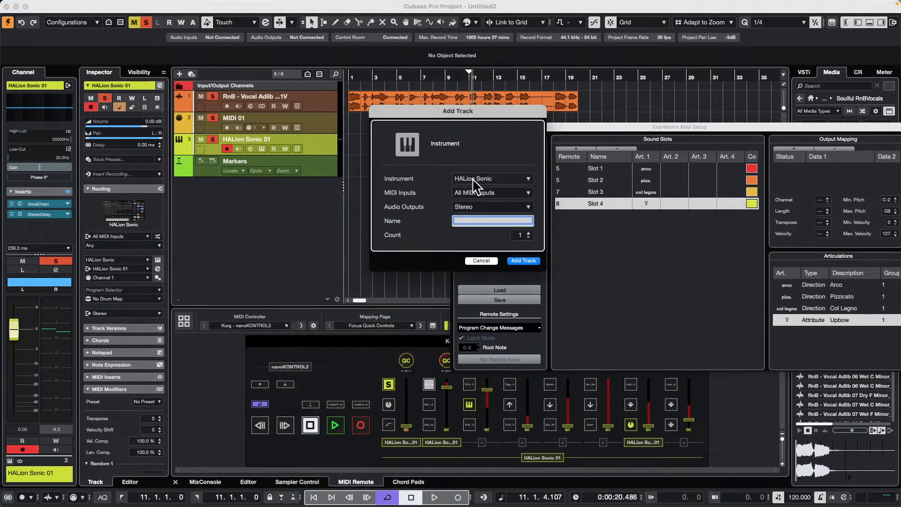
{"action": "left_click", "coordinate": [474, 179]}
{"action": "left_click", "coordinate": [422, 210]}
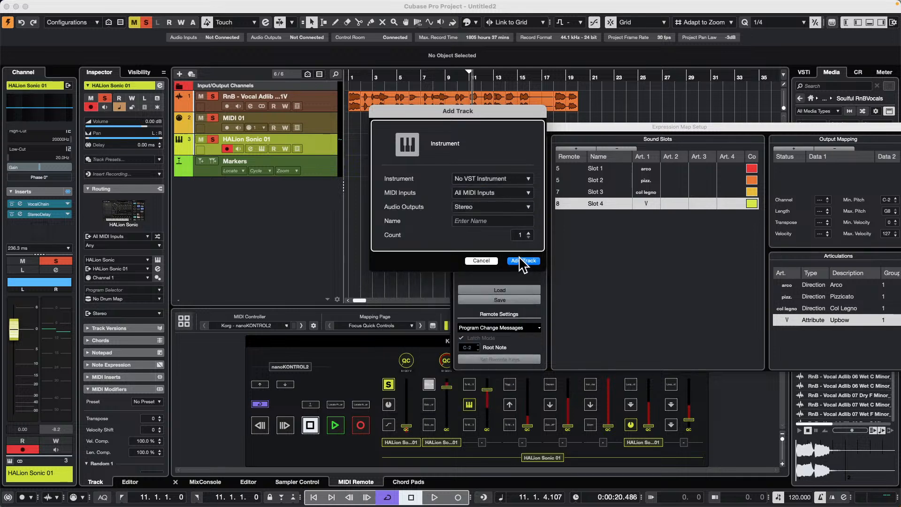
{"action": "left_click", "coordinate": [521, 261]}
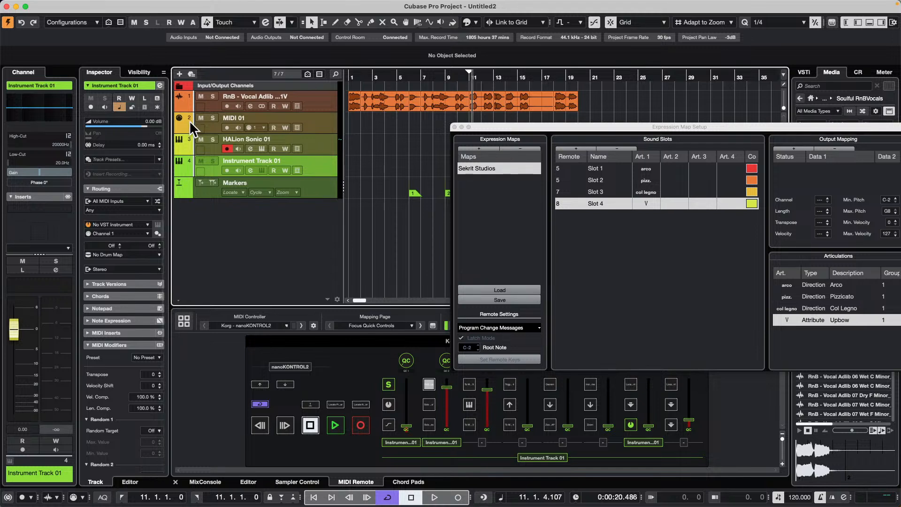
- Draw an eight-bar MIDI part from bar 2 to bar 10 on the new instrument track and open it in the editor
{"action": "right_click", "coordinate": [371, 163]}
{"action": "left_click", "coordinate": [372, 159]}
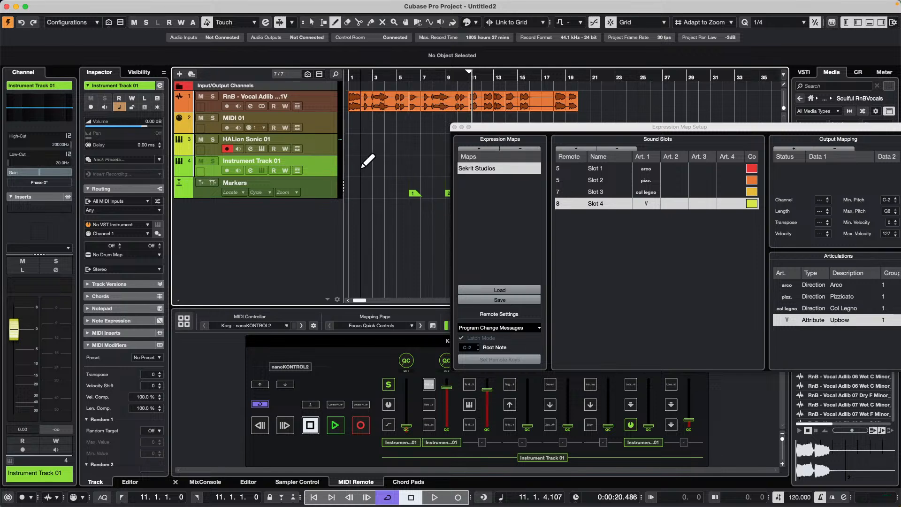
{"action": "left_click_drag", "start_coordinate": [364, 167], "coordinate": [454, 167]}
{"action": "key", "text": "1"}
{"action": "double_click", "coordinate": [389, 175]}
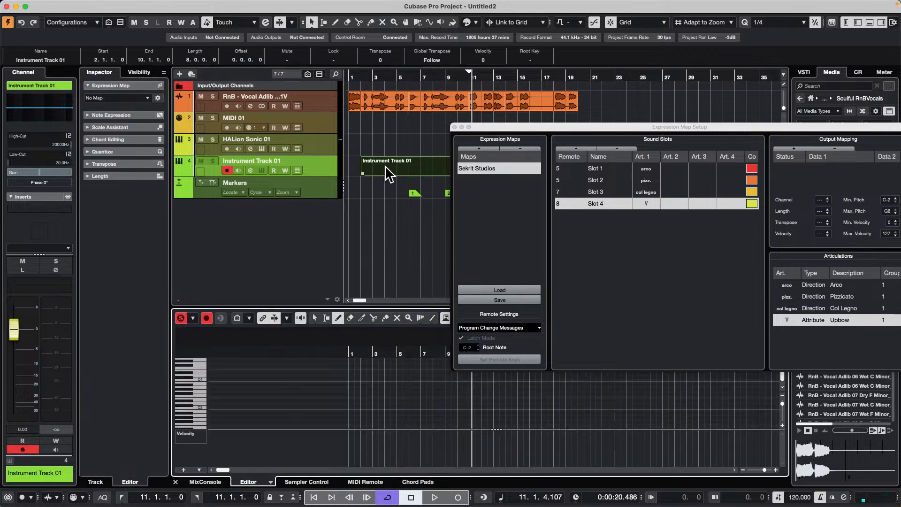
- Assign the Sekrit Studios expression map to Instrument Track 01 and show the track's own settings
{"action": "left_click", "coordinate": [132, 104]}
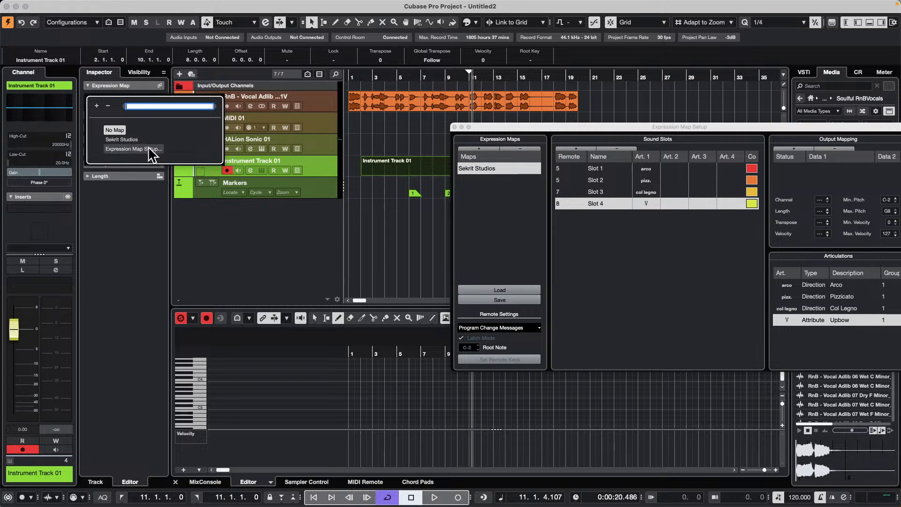
{"action": "left_click", "coordinate": [130, 138]}
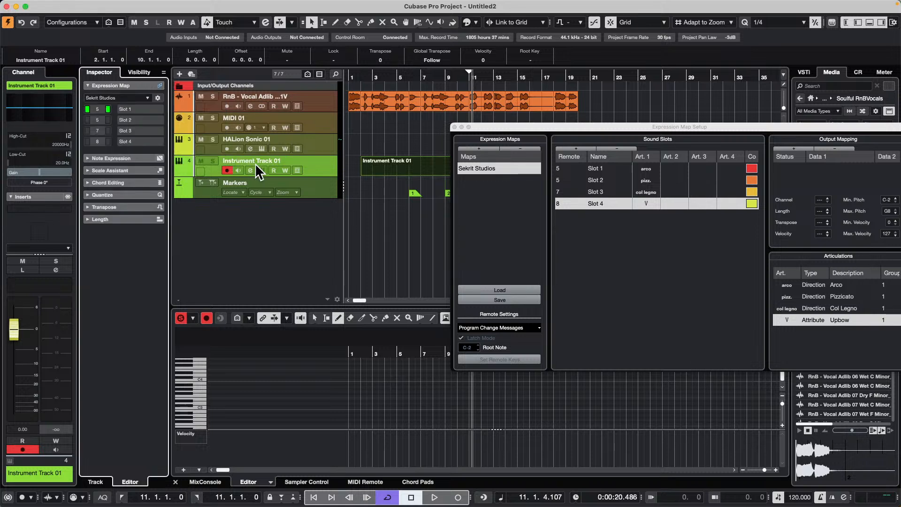
{"action": "left_click", "coordinate": [320, 164]}
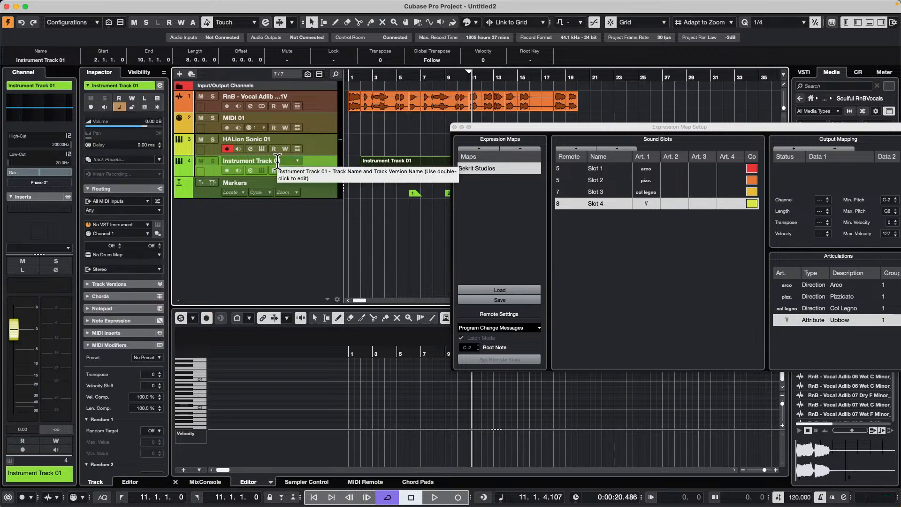
- Rename Instrument Track 01 as sekrit Trak
{"action": "key", "text": "shift+s"}
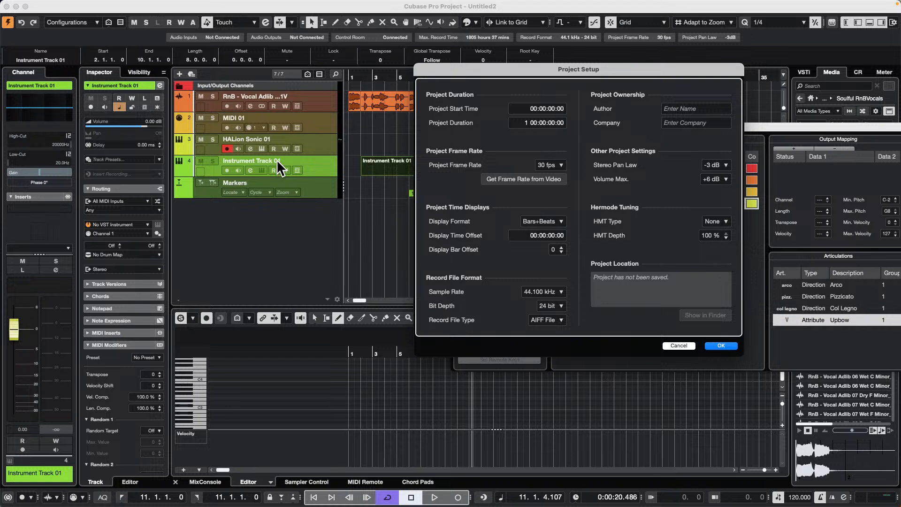
{"action": "left_click", "coordinate": [686, 345]}
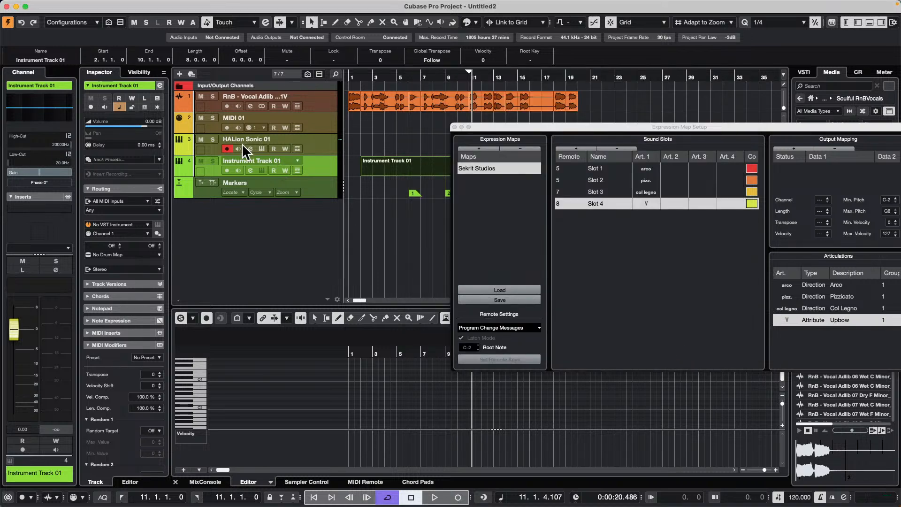
{"action": "double_click", "coordinate": [284, 160]}
{"action": "type", "text": "sekrit Trak"}
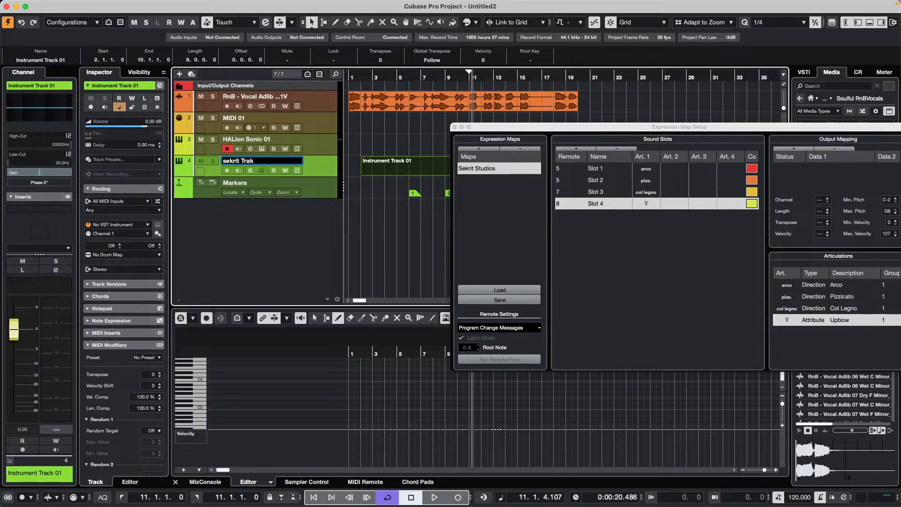
{"action": "key", "text": "Return"}
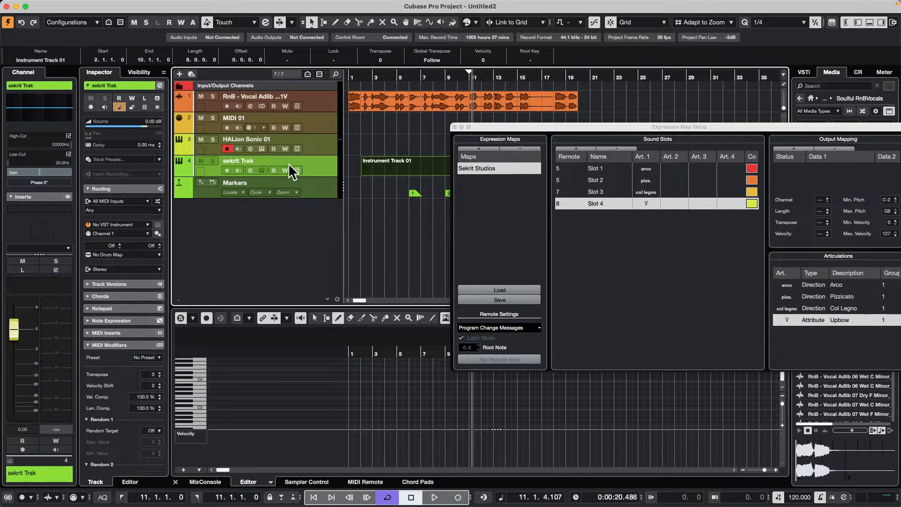
- Save the sekrit Trak track as a track preset named Sekrit Expression
{"action": "right_click", "coordinate": [312, 166]}
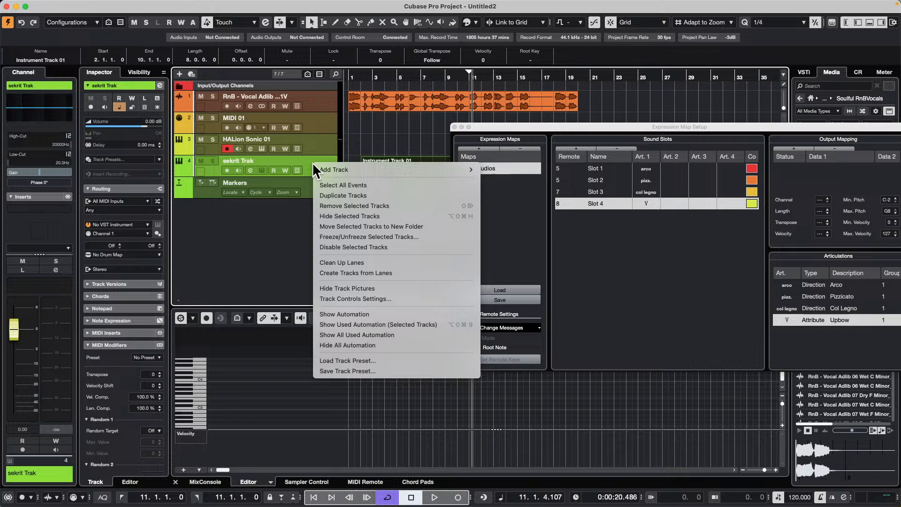
{"action": "left_click", "coordinate": [352, 372]}
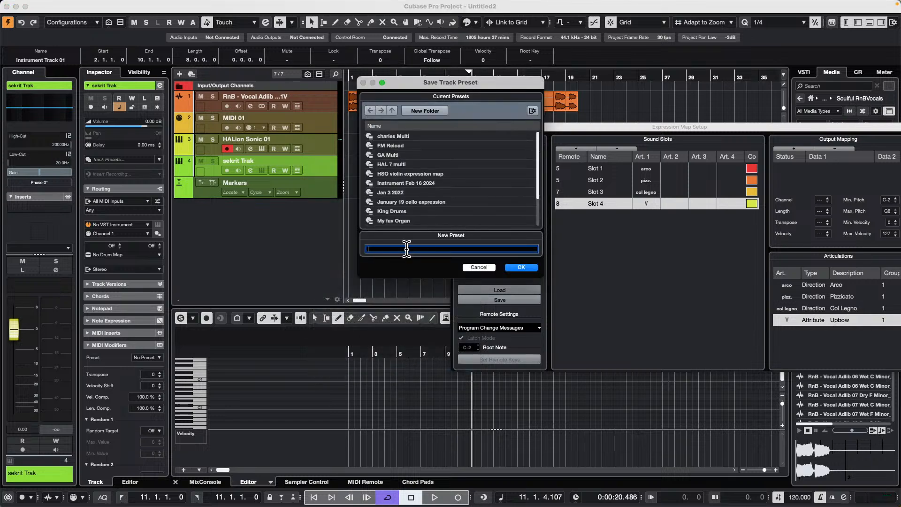
{"action": "type", "text": "Sekrit"}
{"action": "key", "text": "Return"}
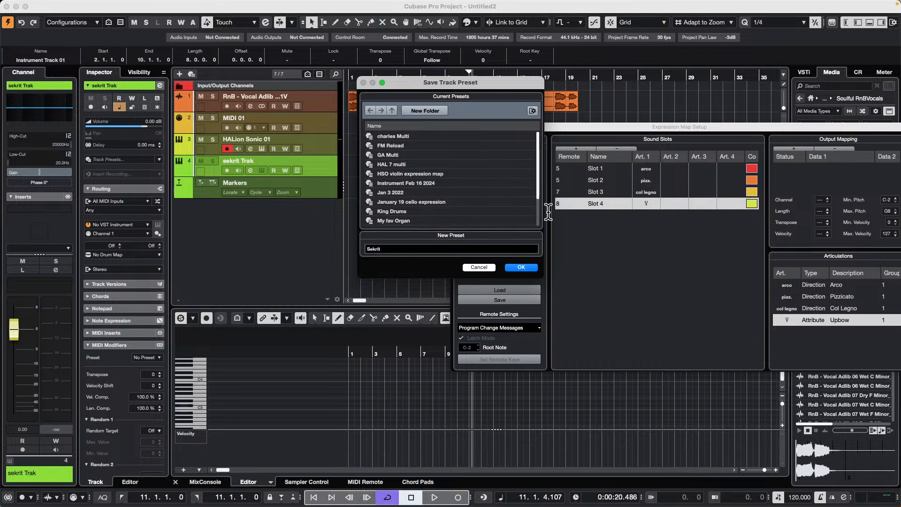
{"action": "left_click", "coordinate": [415, 247]}
{"action": "key", "text": "BackSpace"}
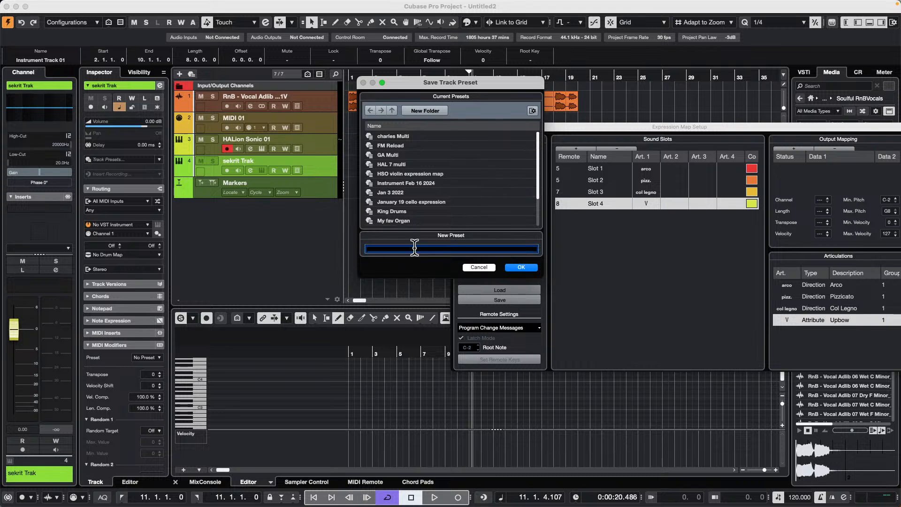
{"action": "type", "text": "Sekrit Expression"}
{"action": "key", "text": "Return"}
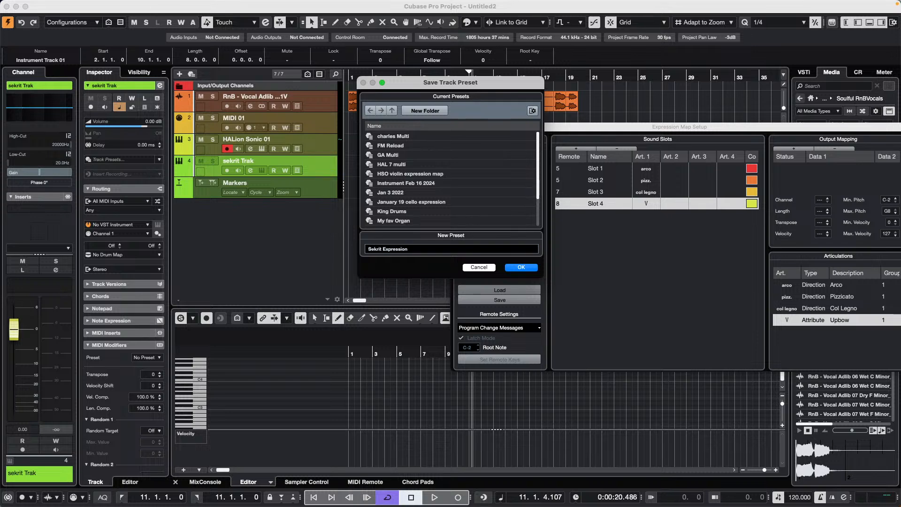
{"action": "left_click", "coordinate": [522, 266]}
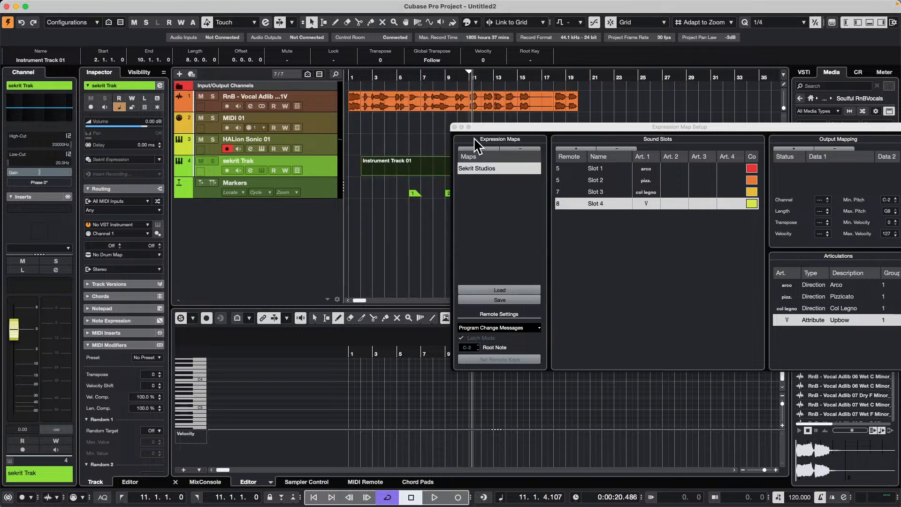
- Switch to Nuendo and add a track from the Sekrit Expression track preset, searching the presets for "sekrit"
{"action": "key", "text": "super+Tab"}
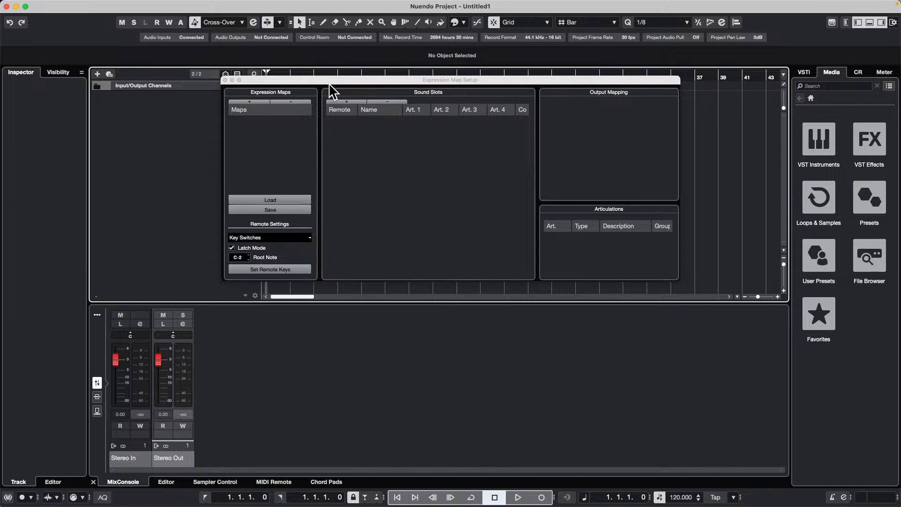
{"action": "left_click", "coordinate": [225, 80]}
{"action": "right_click", "coordinate": [179, 114]}
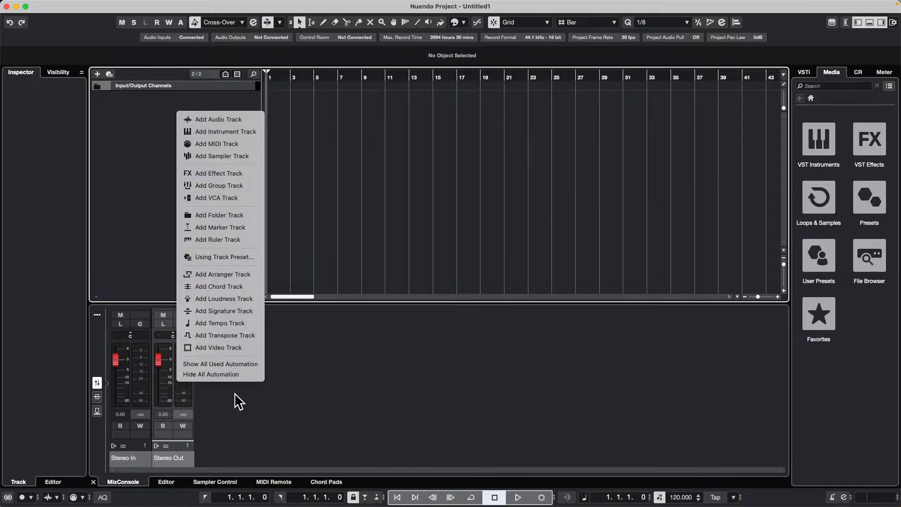
{"action": "left_click", "coordinate": [241, 257]}
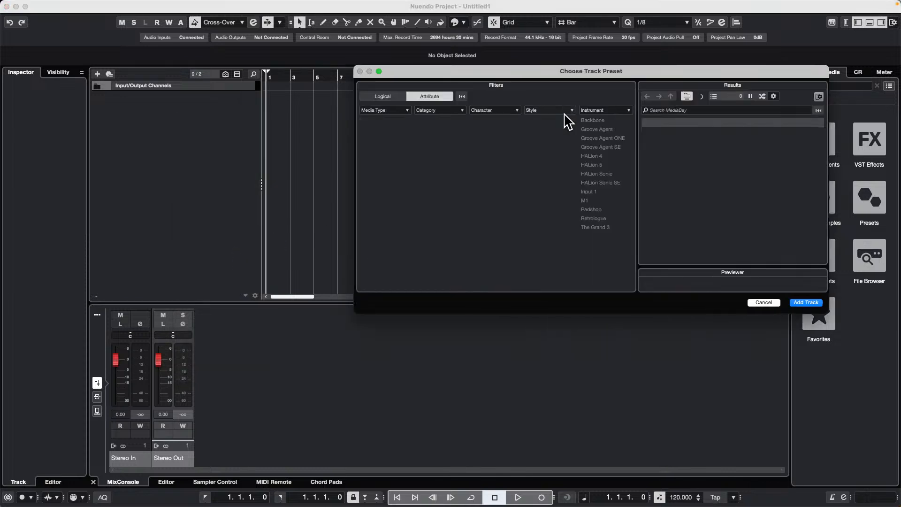
{"action": "left_click_drag", "start_coordinate": [444, 67], "coordinate": [232, 67]}
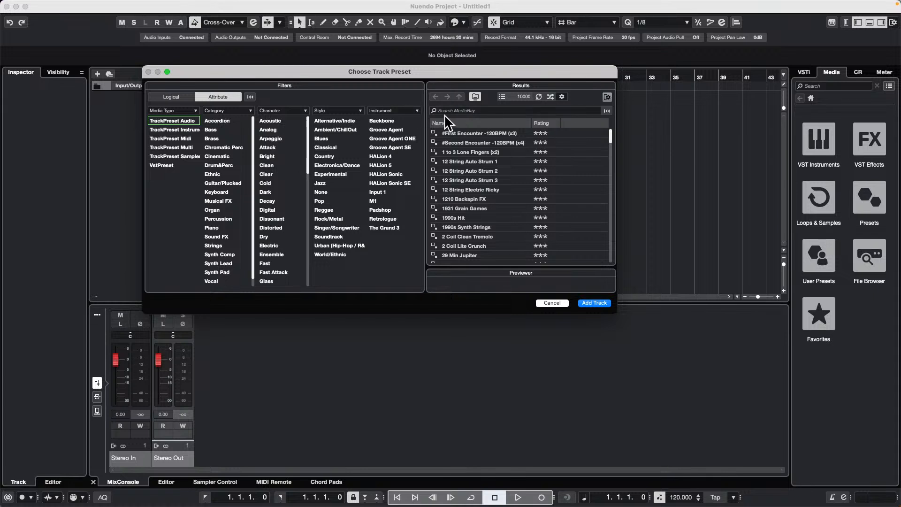
{"action": "left_click", "coordinate": [454, 111]}
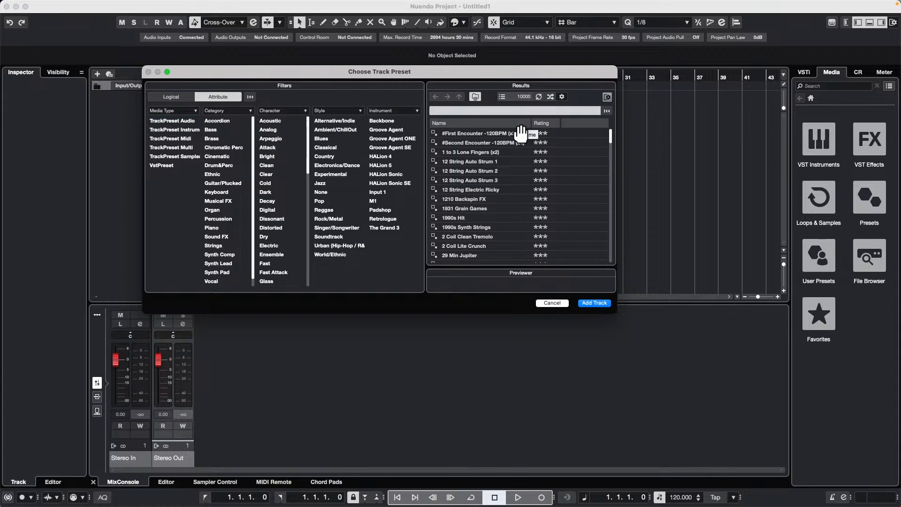
{"action": "type", "text": "sekrit"}
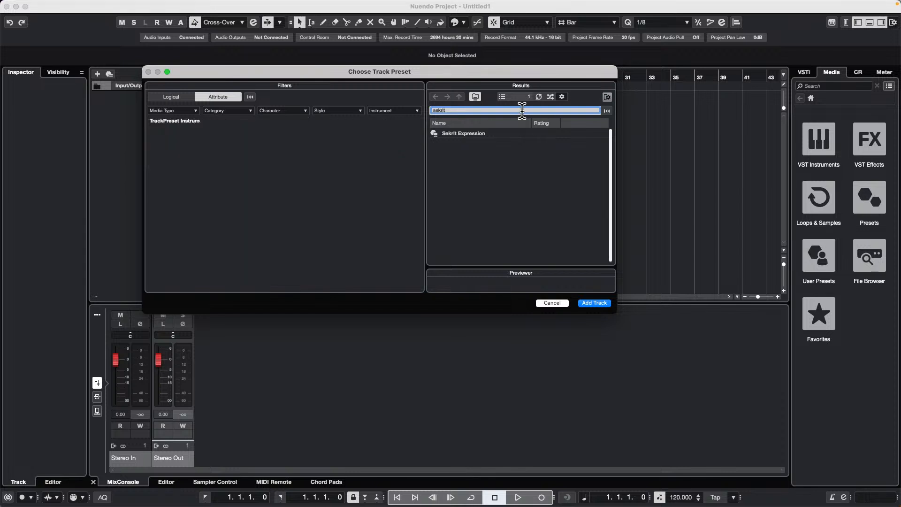
{"action": "left_click", "coordinate": [466, 135]}
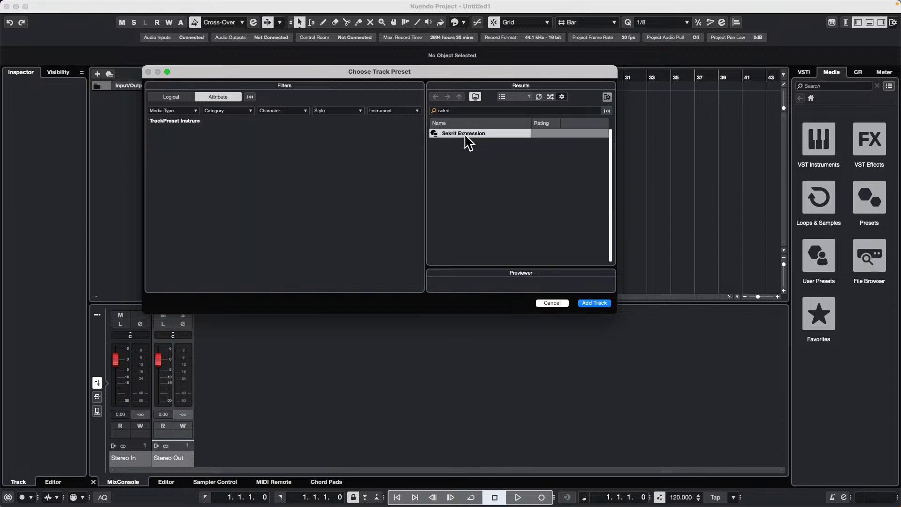
{"action": "double_click", "coordinate": [466, 136]}
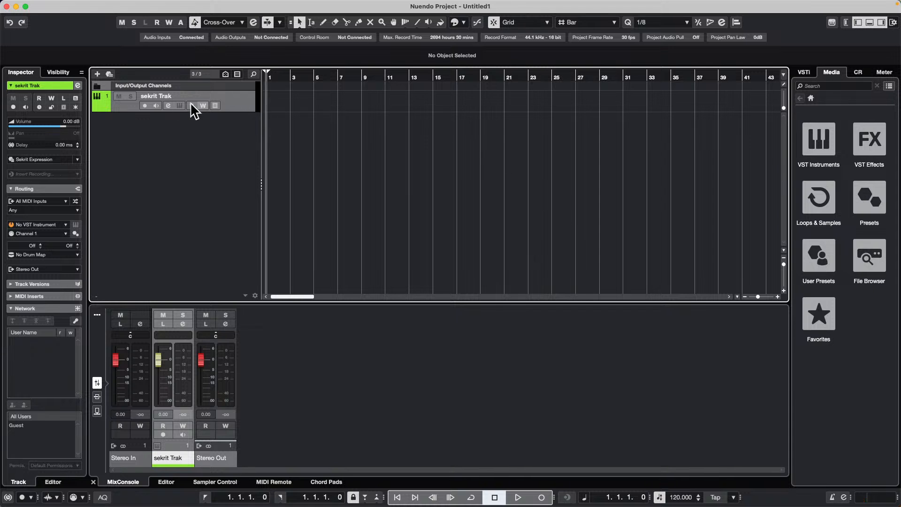
- Draw a ten-bar MIDI part from bar 4 to bar 14 on the sekrit Trak track
{"action": "right_click", "coordinate": [286, 103]}
{"action": "left_click", "coordinate": [309, 99]}
{"action": "left_click_drag", "start_coordinate": [303, 100], "coordinate": [432, 96]}
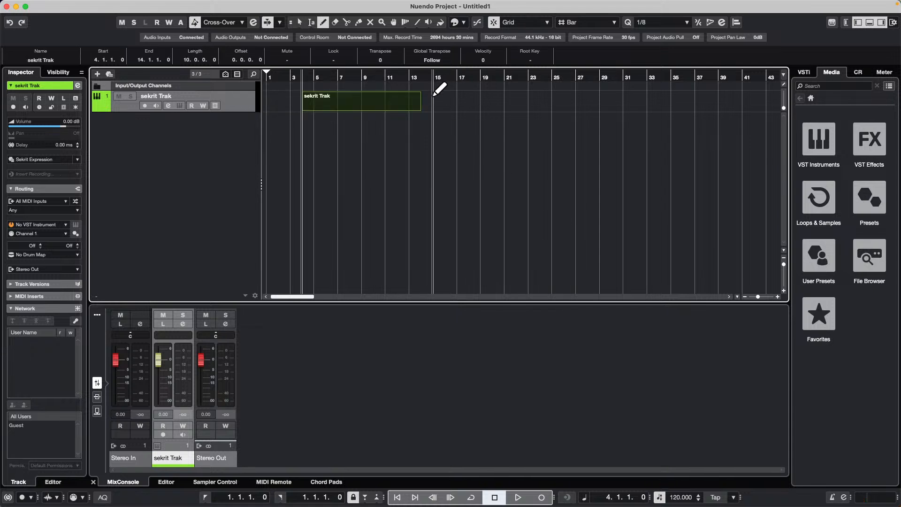
{"action": "key", "text": "1"}
- Open the new MIDI part in the editor and inspect which expression map and slots it uses
{"action": "double_click", "coordinate": [328, 109]}
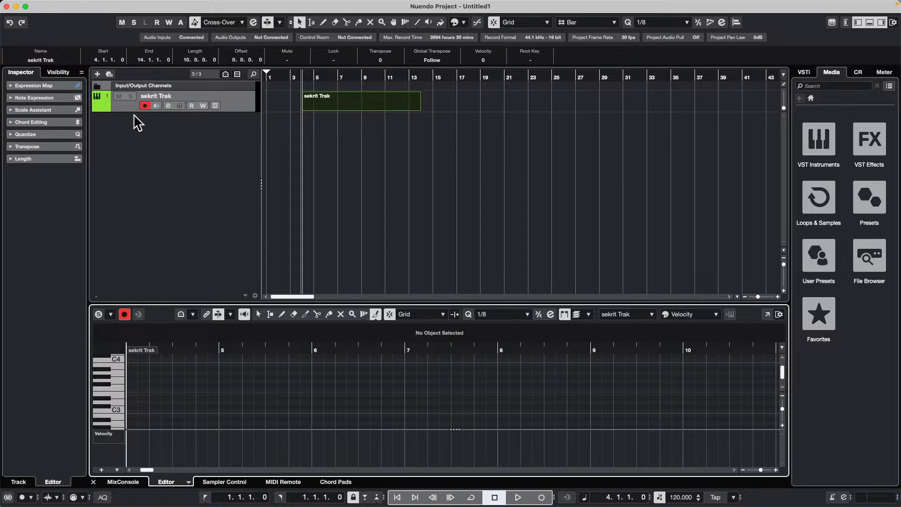
{"action": "left_click", "coordinate": [237, 105]}
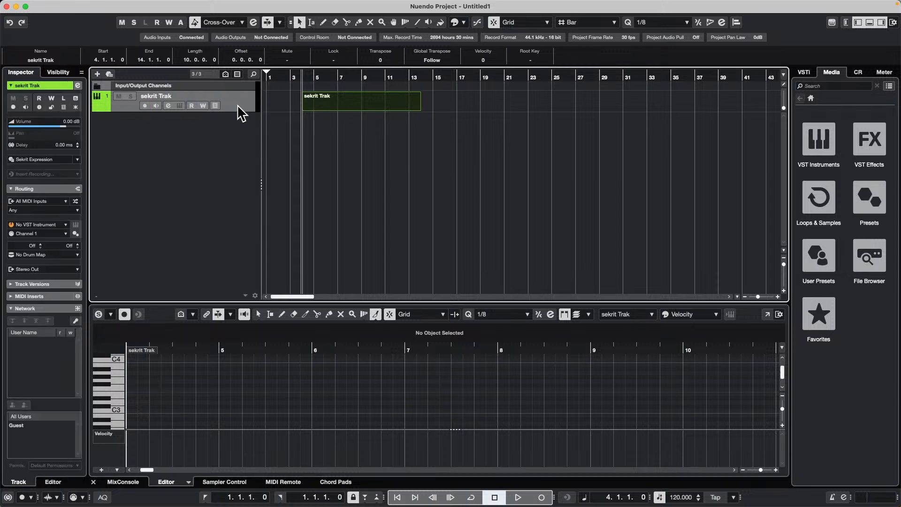
{"action": "double_click", "coordinate": [337, 106]}
{"action": "left_click", "coordinate": [38, 84]}
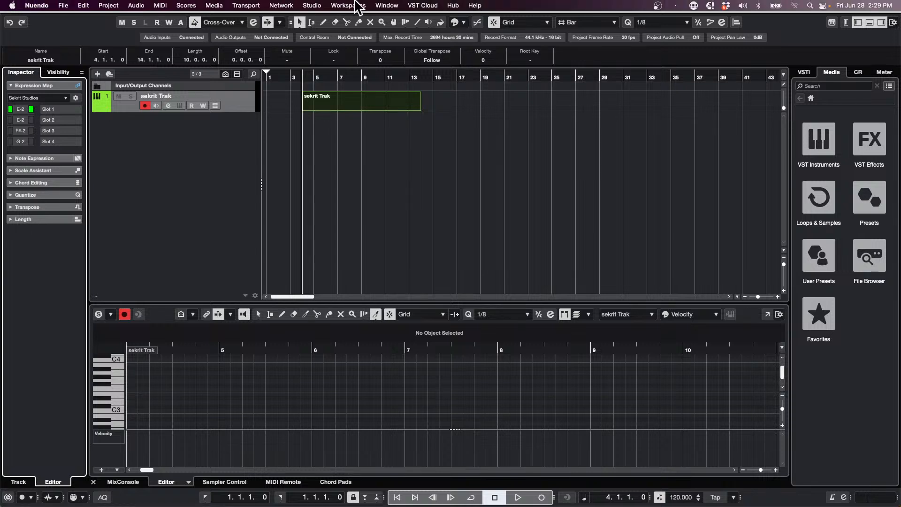
{"action": "left_click", "coordinate": [312, 5]}
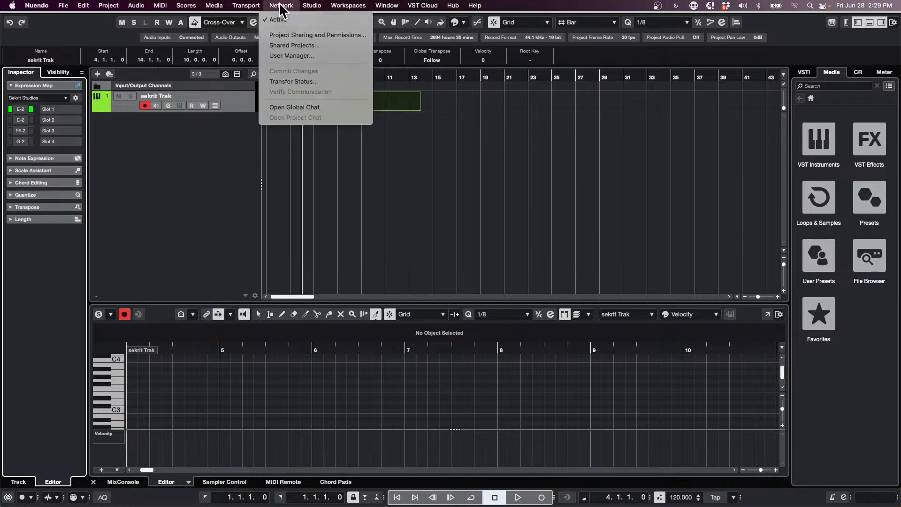
{"action": "mouse_move", "coordinate": [246, 5]}
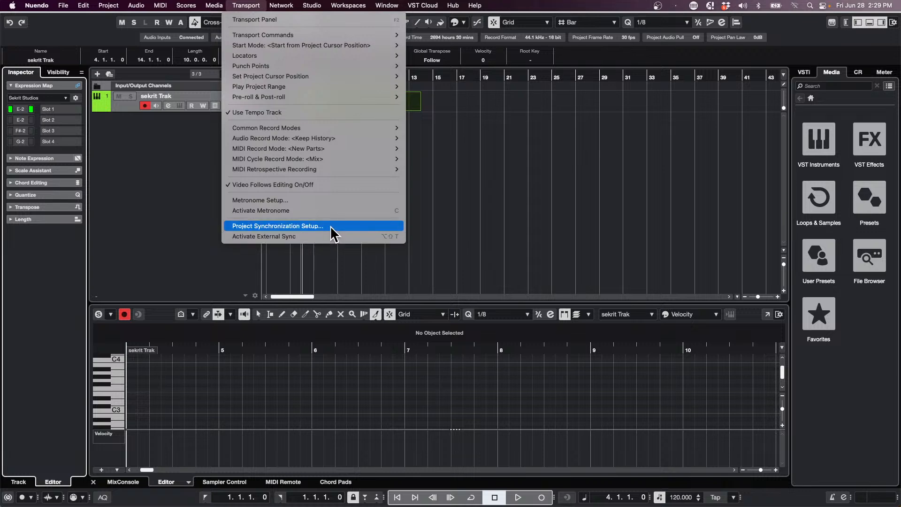
{"action": "left_click", "coordinate": [332, 227]}
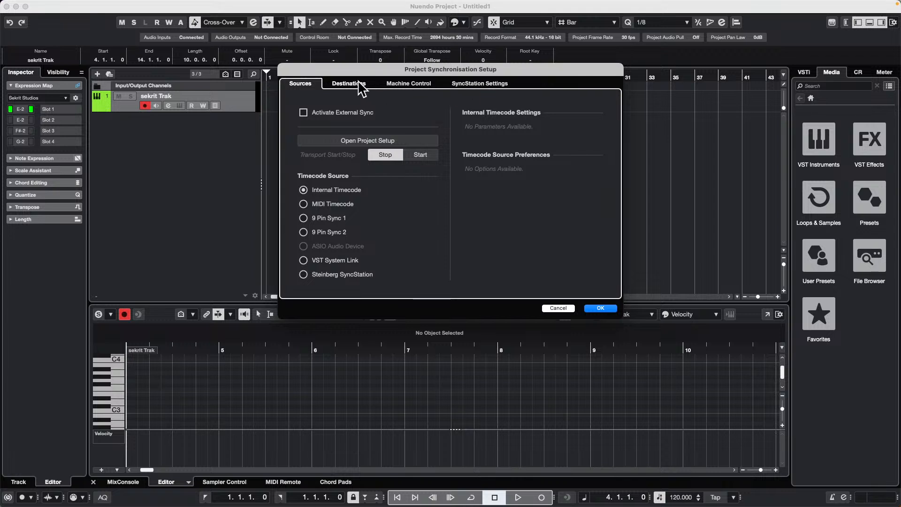
{"action": "left_click", "coordinate": [558, 308]}
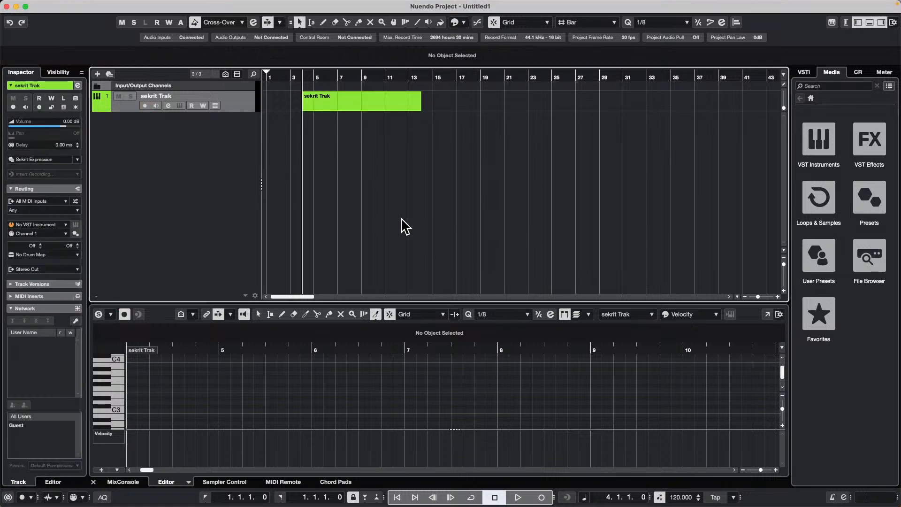
- Switch back to Cubase and close the Expression Map Setup window
{"action": "left_click", "coordinate": [36, 6]}
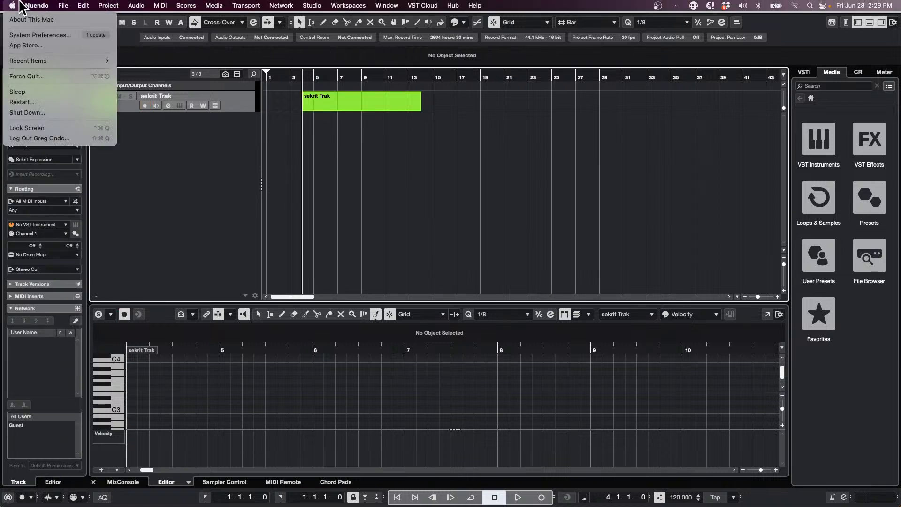
{"action": "left_click", "coordinate": [43, 102]}
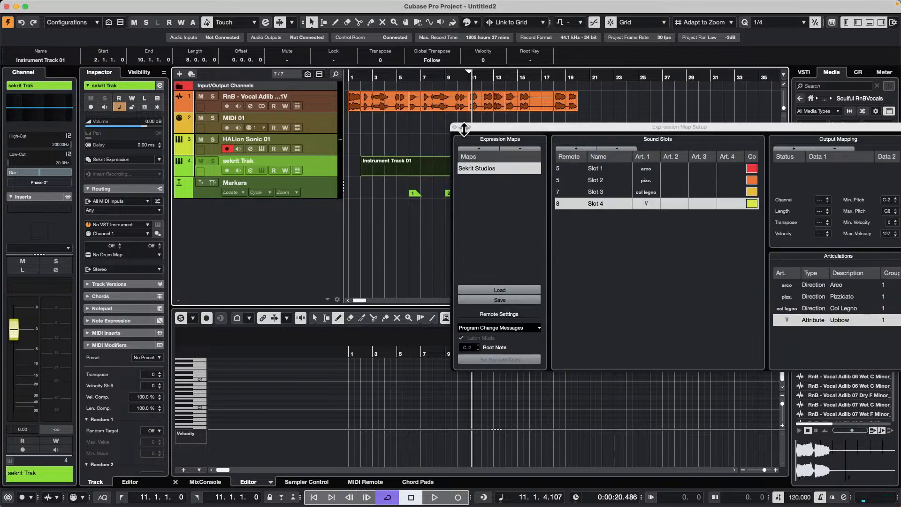
{"action": "left_click", "coordinate": [454, 127]}
- Toggle Steinberg UR24C Port1 as a MIDI Clock destination in the Project Synchronization Setup and apply the settings
{"action": "left_click", "coordinate": [244, 5]}
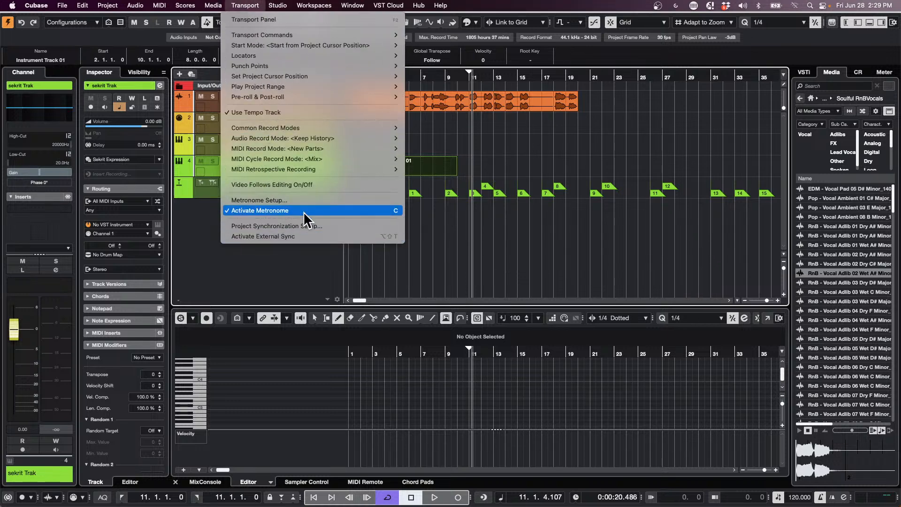
{"action": "left_click", "coordinate": [303, 225]}
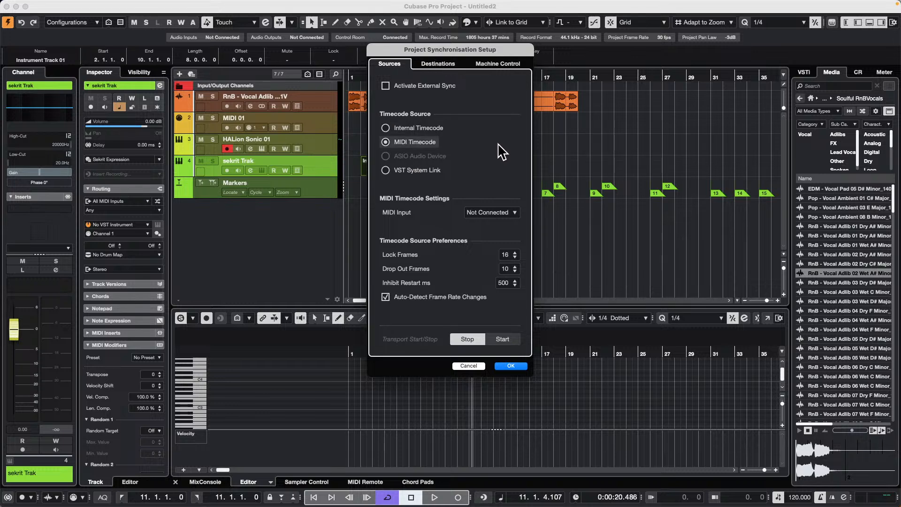
{"action": "left_click", "coordinate": [437, 65]}
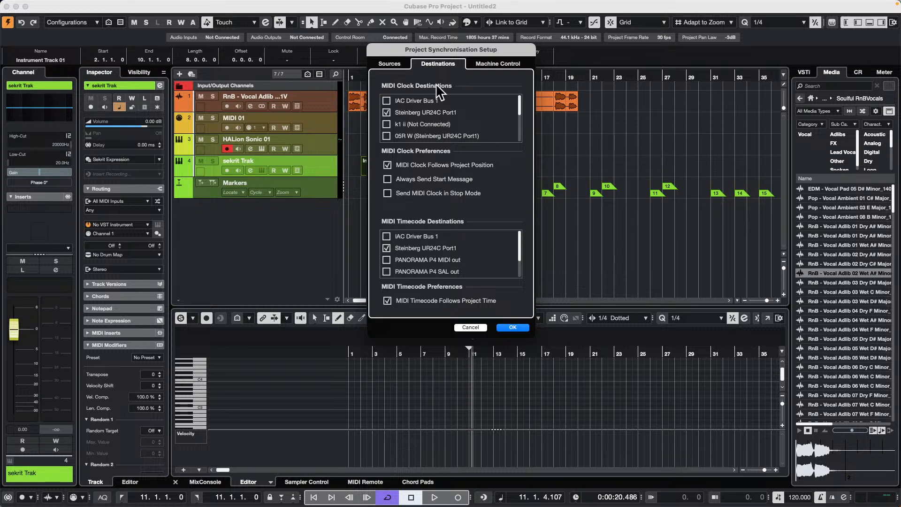
{"action": "left_click", "coordinate": [386, 112]}
{"action": "left_click", "coordinate": [514, 327]}
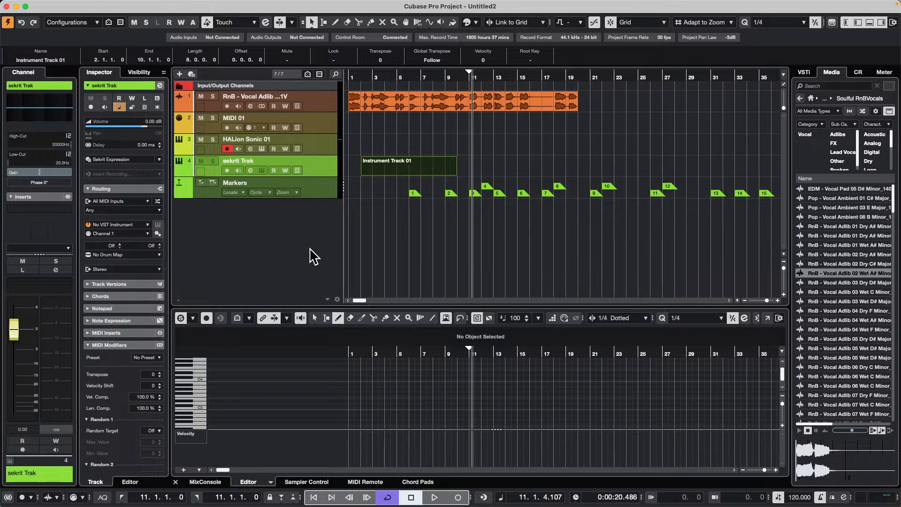
- Inspect the channel and MIDI output choices offered for a new MIDI track, then cancel adding it
{"action": "right_click", "coordinate": [261, 216]}
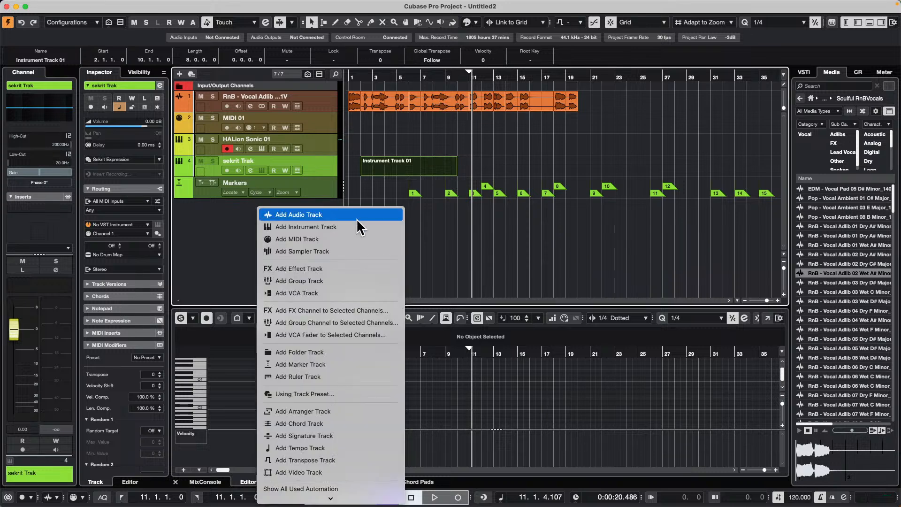
{"action": "left_click", "coordinate": [334, 235]}
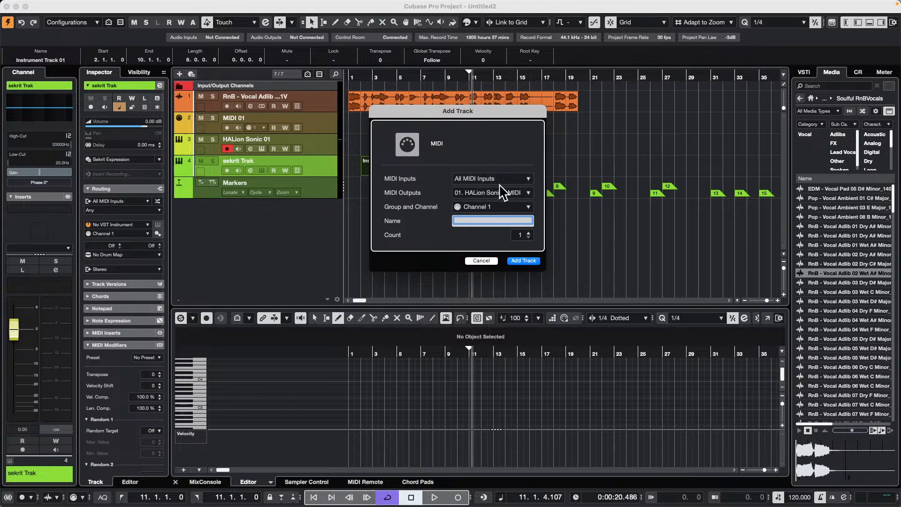
{"action": "left_click", "coordinate": [479, 209]}
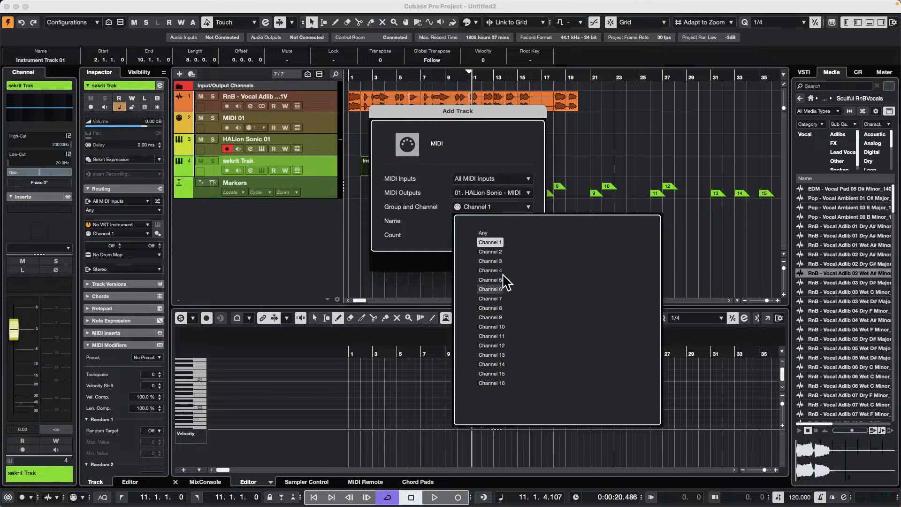
{"action": "left_click", "coordinate": [435, 238]}
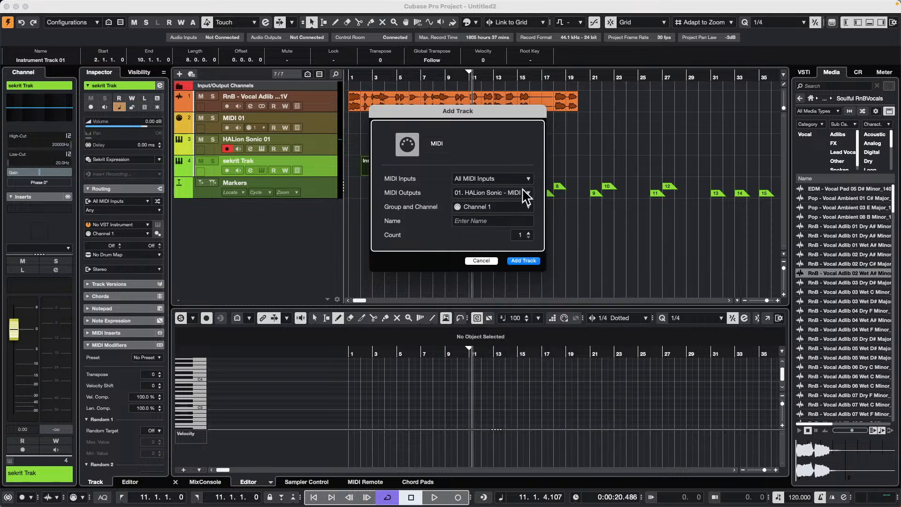
{"action": "left_click", "coordinate": [505, 192]}
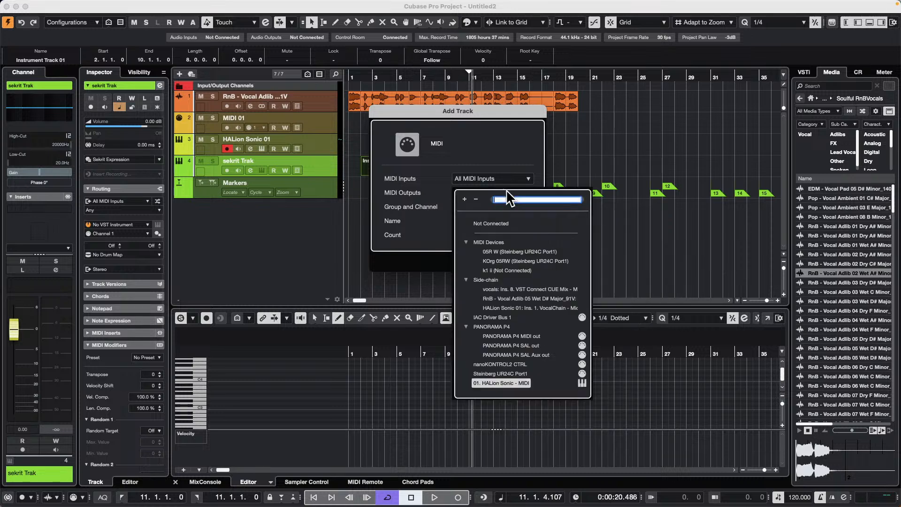
{"action": "left_click", "coordinate": [437, 228]}
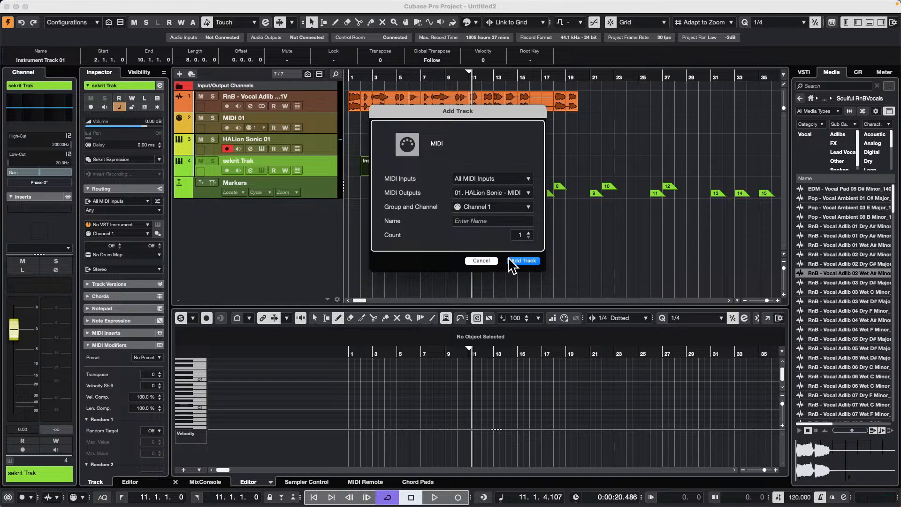
{"action": "left_click", "coordinate": [487, 260]}
{"action": "left_click", "coordinate": [257, 7]}
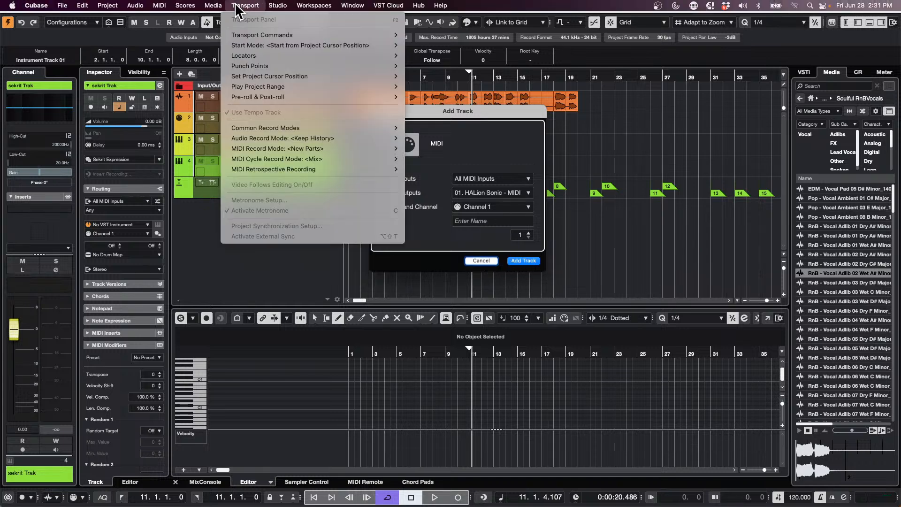
{"action": "left_click", "coordinate": [486, 261]}
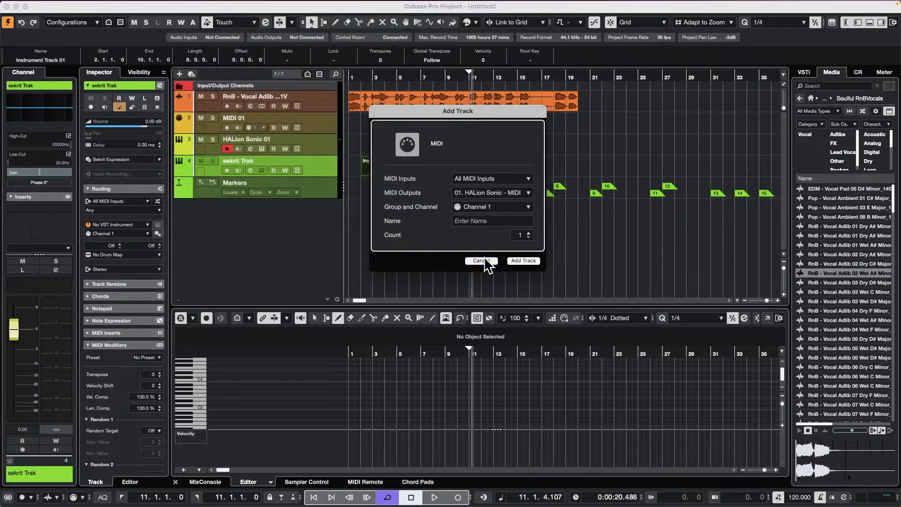
- Review the MIDI Clock and MIDI Timecode destinations in the Project Synchronization Setup and close it without changes
{"action": "left_click", "coordinate": [218, 6]}
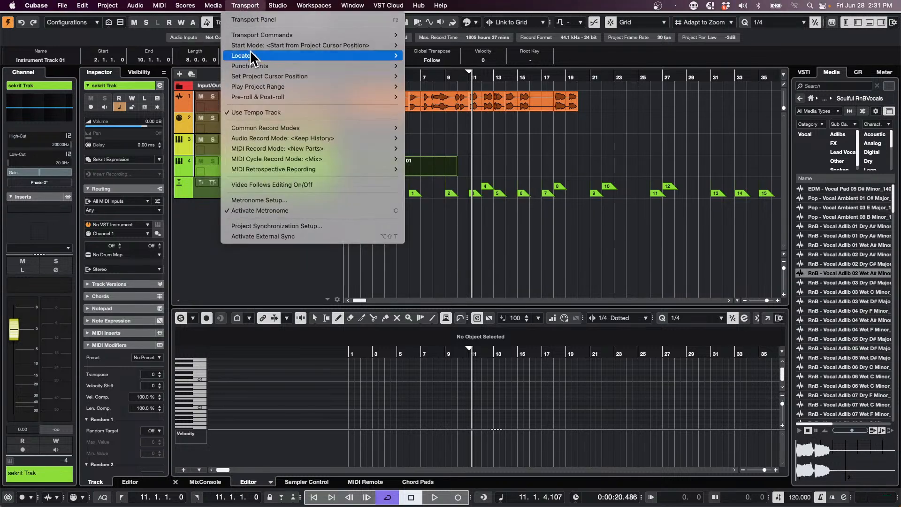
{"action": "left_click", "coordinate": [290, 226]}
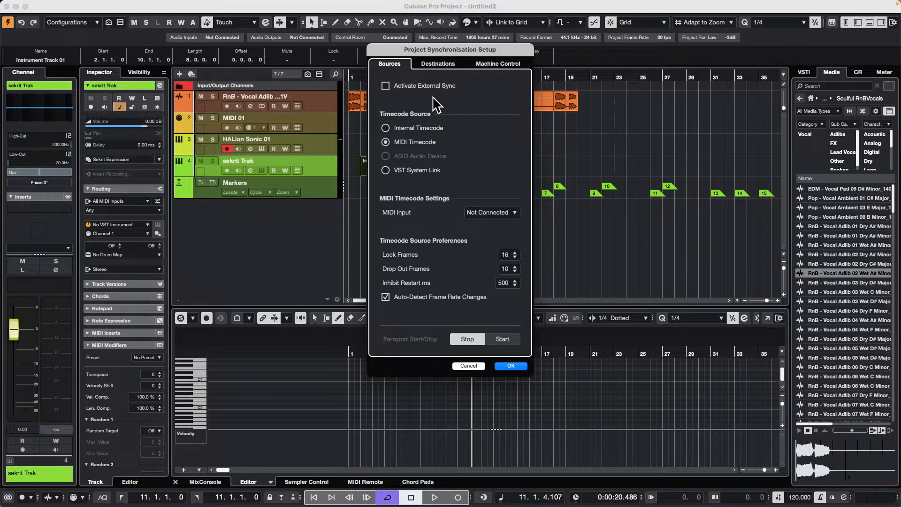
{"action": "left_click", "coordinate": [429, 64]}
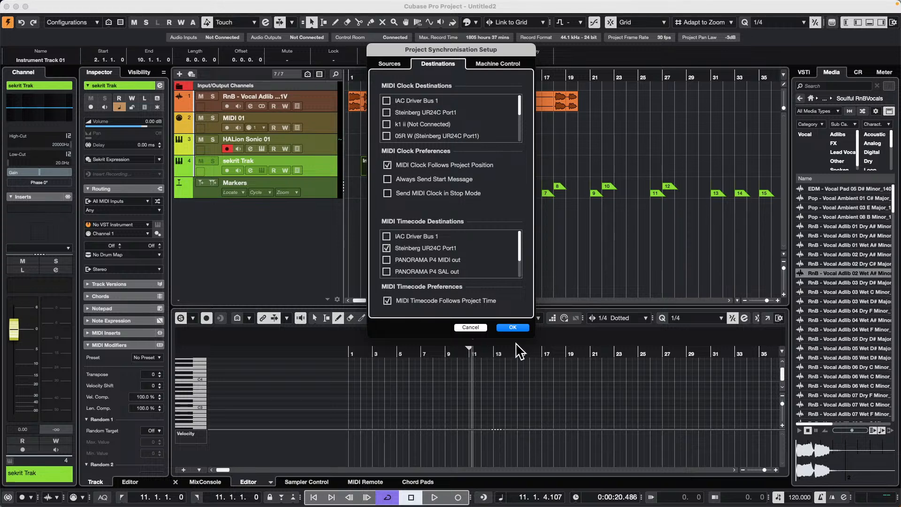
{"action": "left_click", "coordinate": [470, 328]}
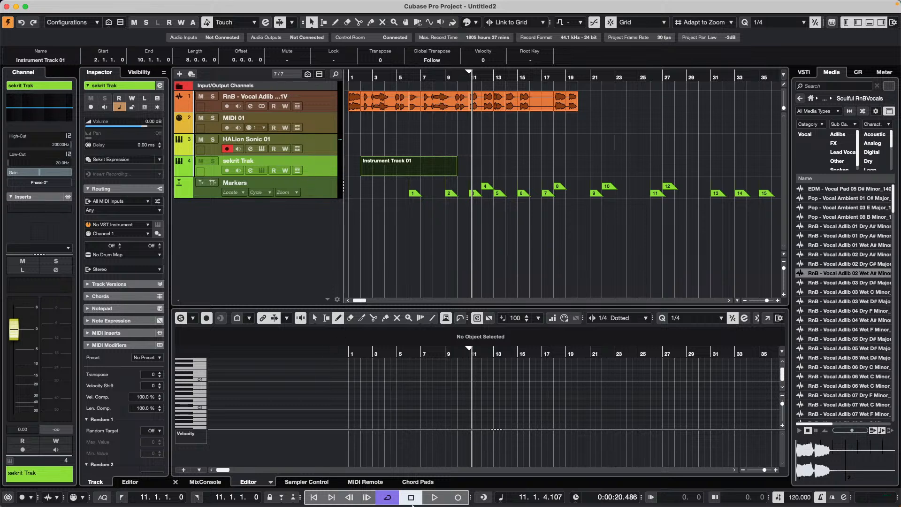
- Open Steinberg Library Manager and mark Cinematic Electronic, Dancefloor Tech House and Delicatessen among the Cubase/Nuendo libraries for moving
{"action": "mouse_move", "coordinate": [393, 505]}
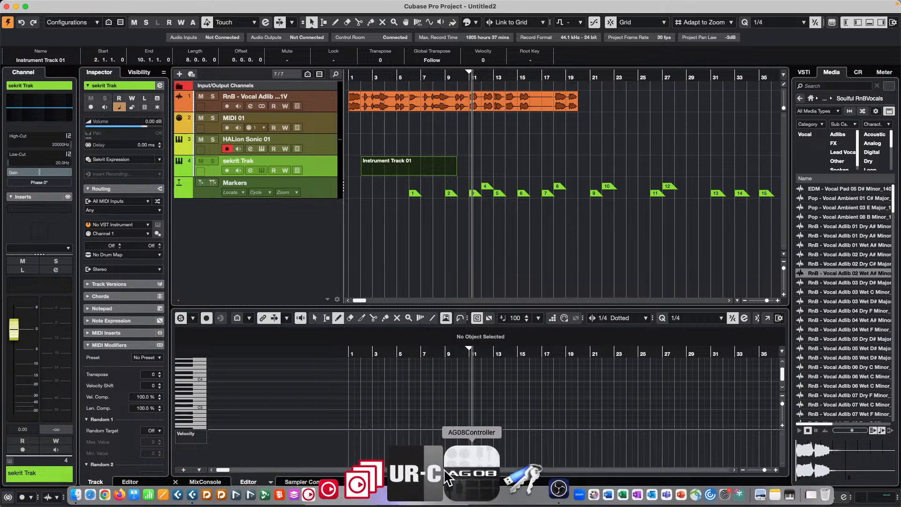
{"action": "left_click", "coordinate": [423, 469]}
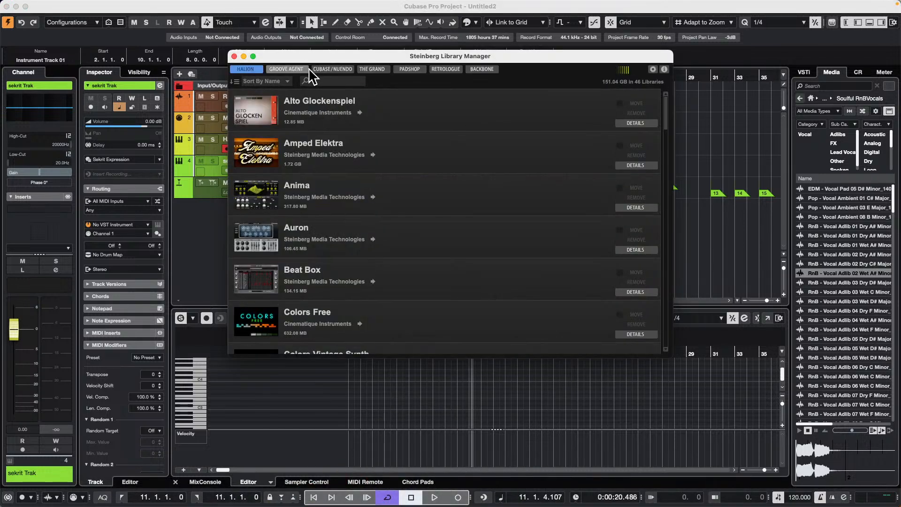
{"action": "left_click", "coordinate": [335, 68]}
{"action": "scroll", "coordinate": [261, 187], "scroll_direction": "down", "scroll_amount": 15}
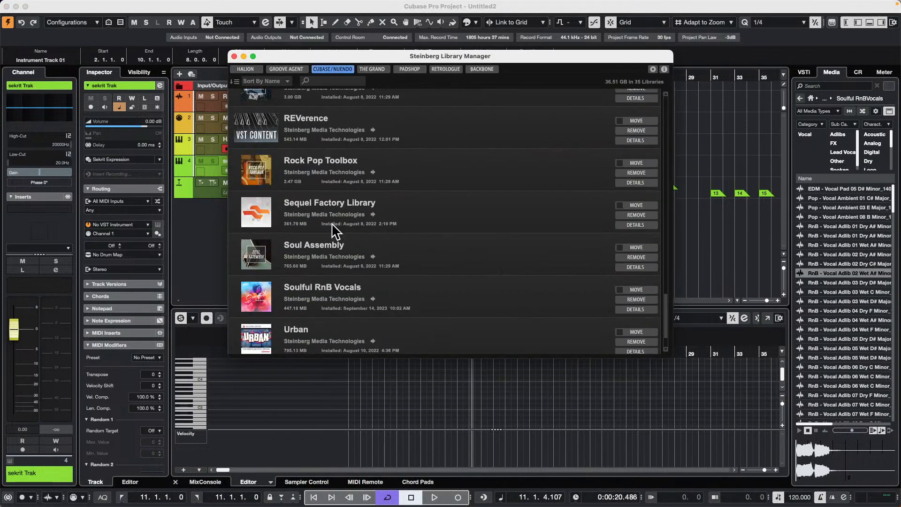
{"action": "scroll", "coordinate": [601, 230], "scroll_direction": "up", "scroll_amount": 10}
{"action": "left_click", "coordinate": [620, 115]}
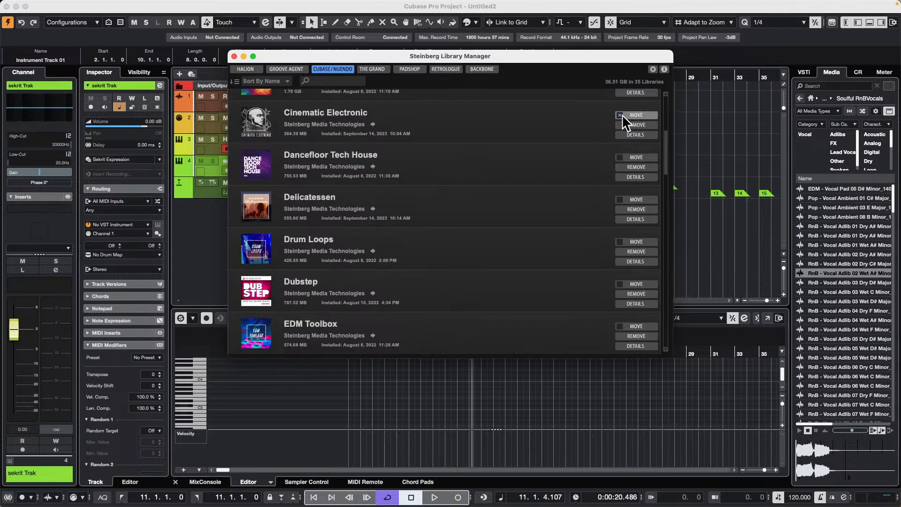
{"action": "left_click", "coordinate": [619, 157]}
{"action": "left_click", "coordinate": [620, 199]}
- Browse the Groove Agent and HALion libraries, view the destination chooser for moving Anima, cancel it and close the Library Manager
{"action": "left_click", "coordinate": [285, 69]}
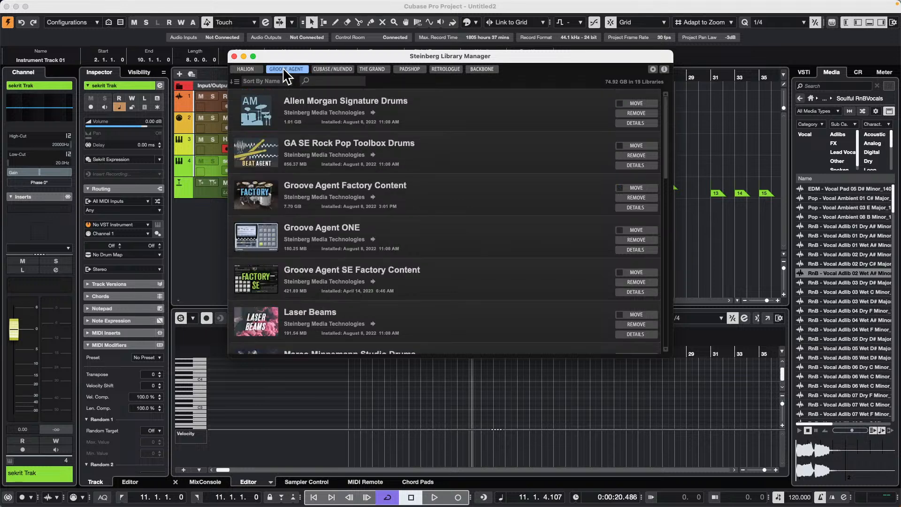
{"action": "left_click", "coordinate": [241, 70]}
{"action": "left_click", "coordinate": [286, 69]}
{"action": "left_click", "coordinate": [241, 70]}
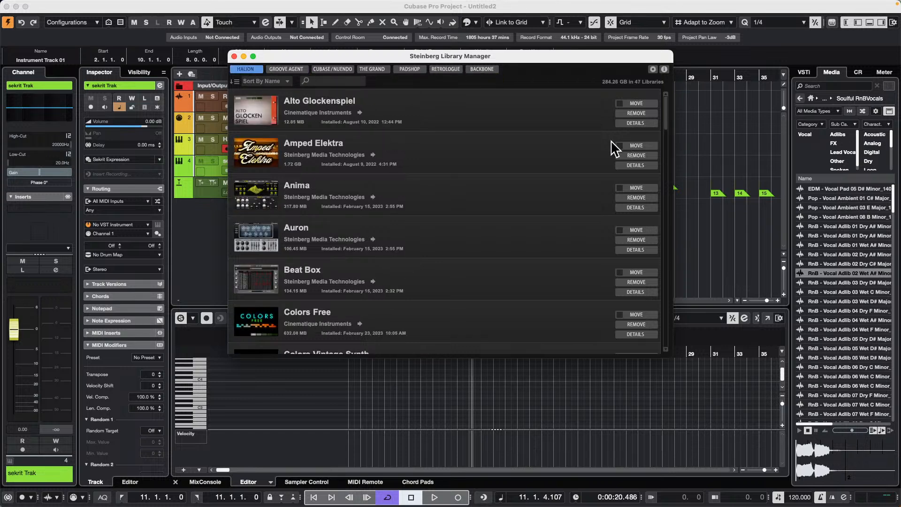
{"action": "left_click", "coordinate": [644, 188]}
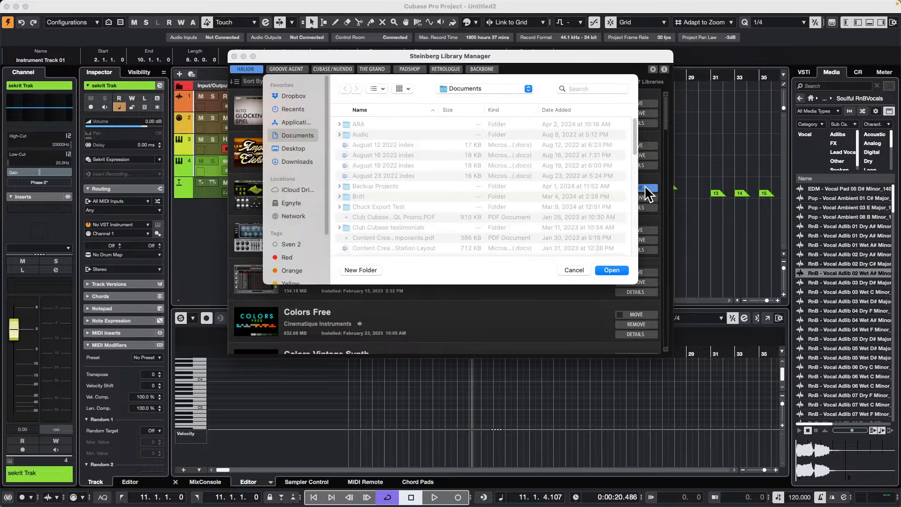
{"action": "left_click", "coordinate": [572, 269]}
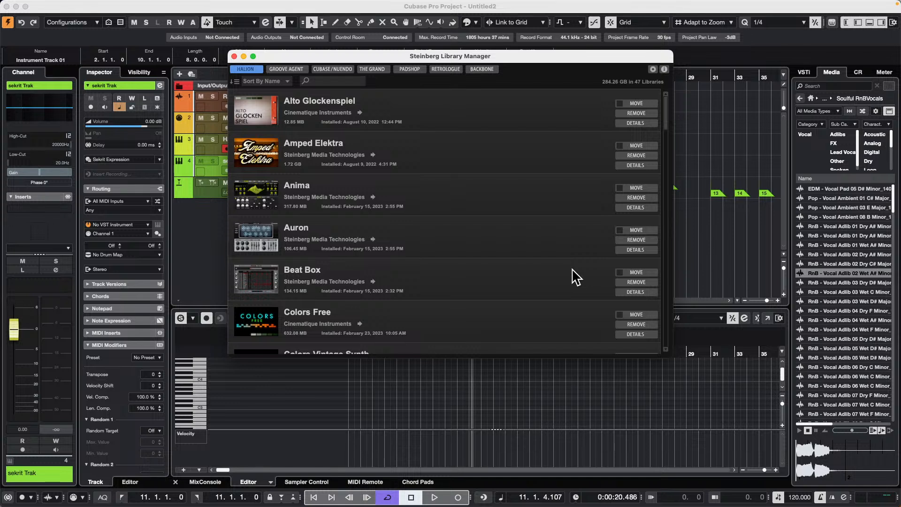
{"action": "left_click", "coordinate": [234, 56]}
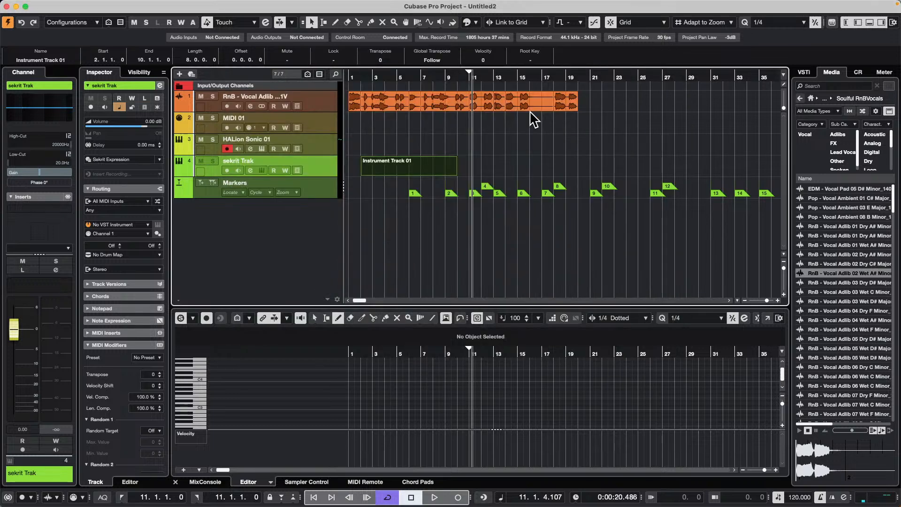
- Warp the project tempo grid against the vocal audio with the Time Warp tool near bars 7 and 9, then return to Object Selection
{"action": "left_click", "coordinate": [395, 103]}
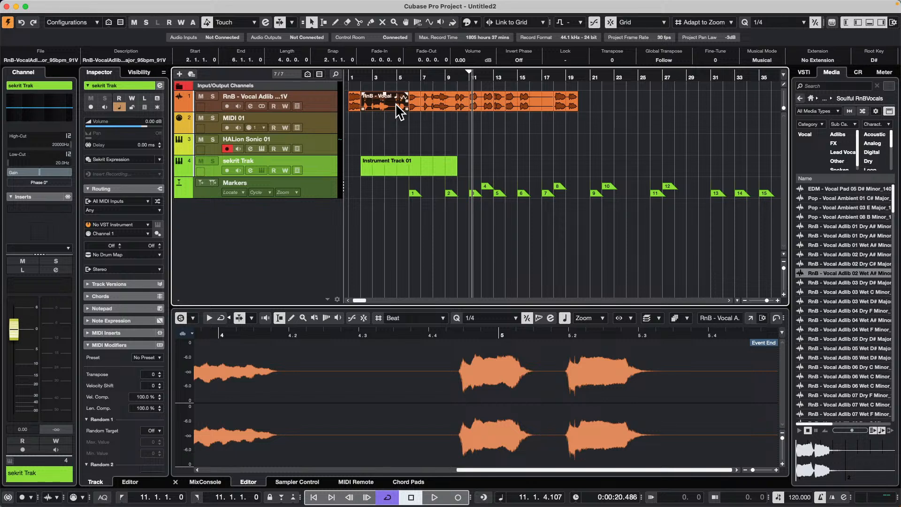
{"action": "right_click", "coordinate": [422, 80]}
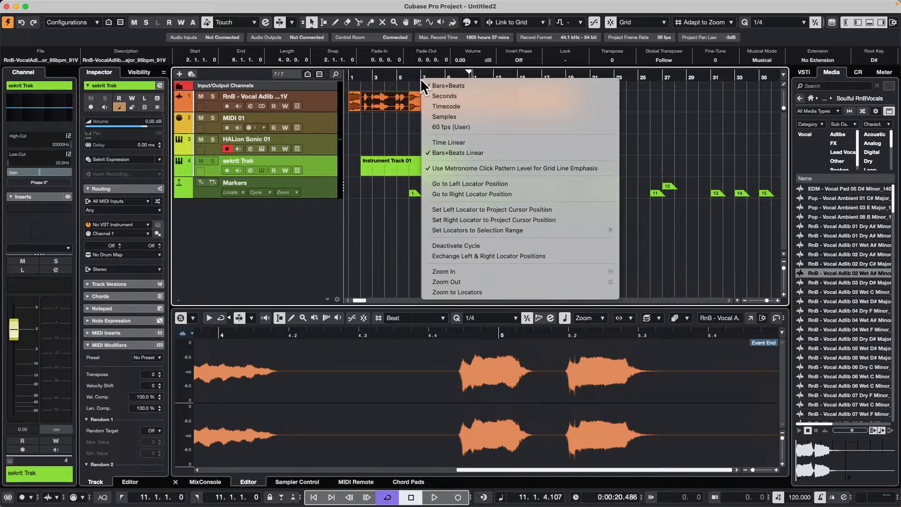
{"action": "left_click", "coordinate": [396, 79]}
{"action": "left_click", "coordinate": [417, 22]}
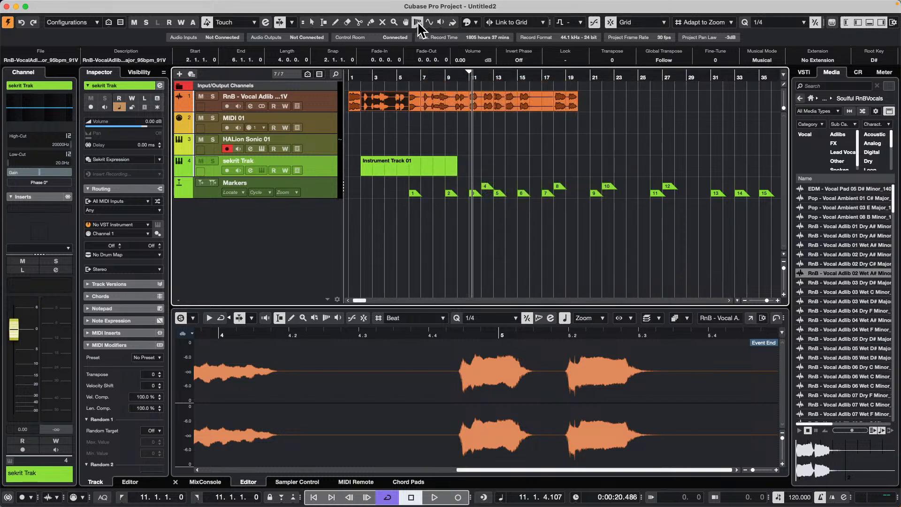
{"action": "left_click", "coordinate": [418, 21]}
{"action": "left_click", "coordinate": [455, 31]}
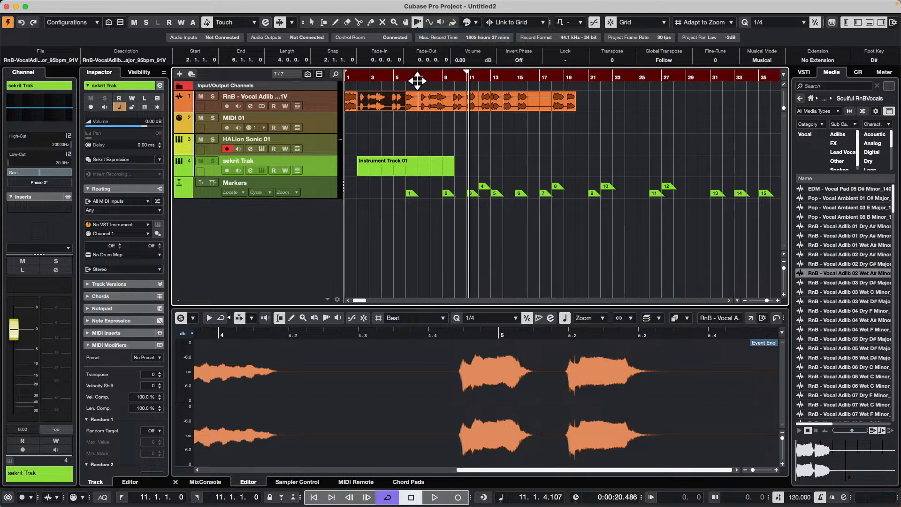
{"action": "mouse_move", "coordinate": [418, 81]}
{"action": "left_mouse_down"}
{"action": "mouse_move", "coordinate": [412, 96]}
{"action": "mouse_move", "coordinate": [423, 88]}
{"action": "left_mouse_up"}
{"action": "left_click_drag", "start_coordinate": [479, 84], "coordinate": [469, 91]}
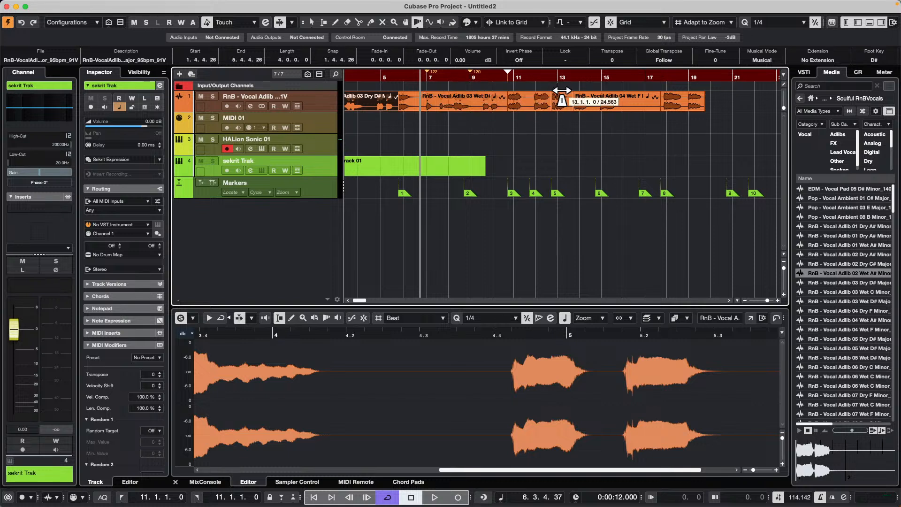
{"action": "key", "text": "1"}
{"action": "left_click", "coordinate": [539, 132]}
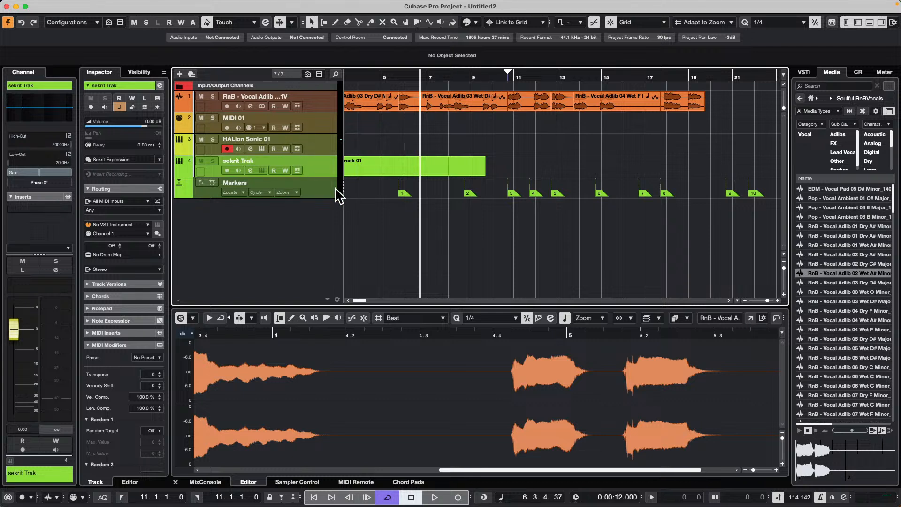
- Add an instrument track below MIDI 01 using HALion Sonic, with All MIDI Inputs and Stereo output
{"action": "left_click", "coordinate": [325, 124]}
{"action": "right_click", "coordinate": [324, 121]}
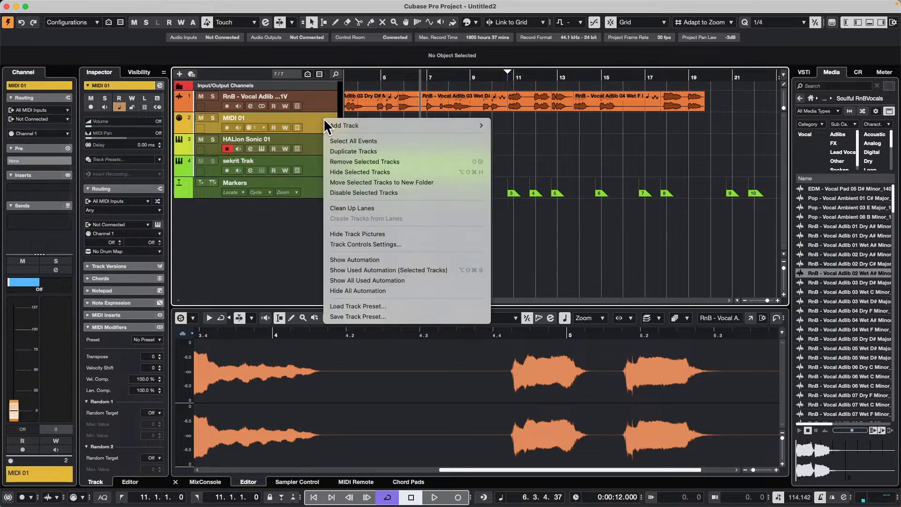
{"action": "mouse_move", "coordinate": [397, 126]}
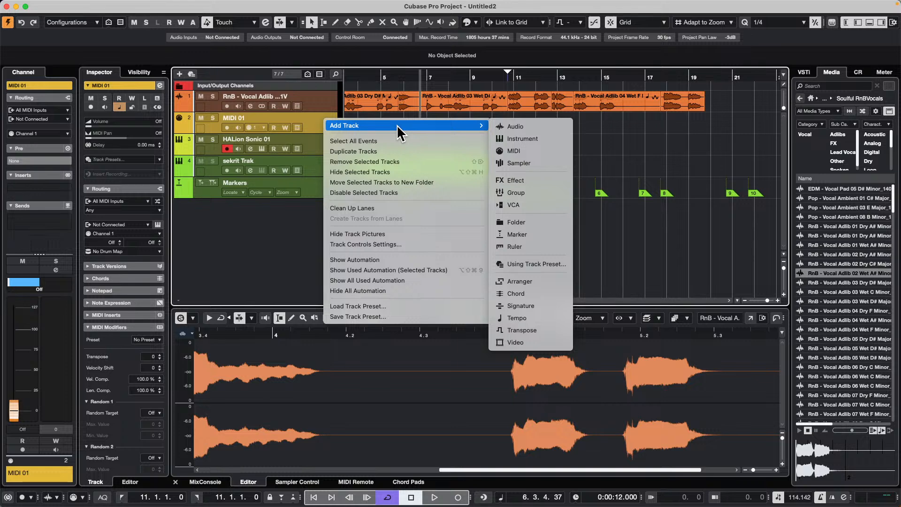
{"action": "left_click", "coordinate": [544, 137]}
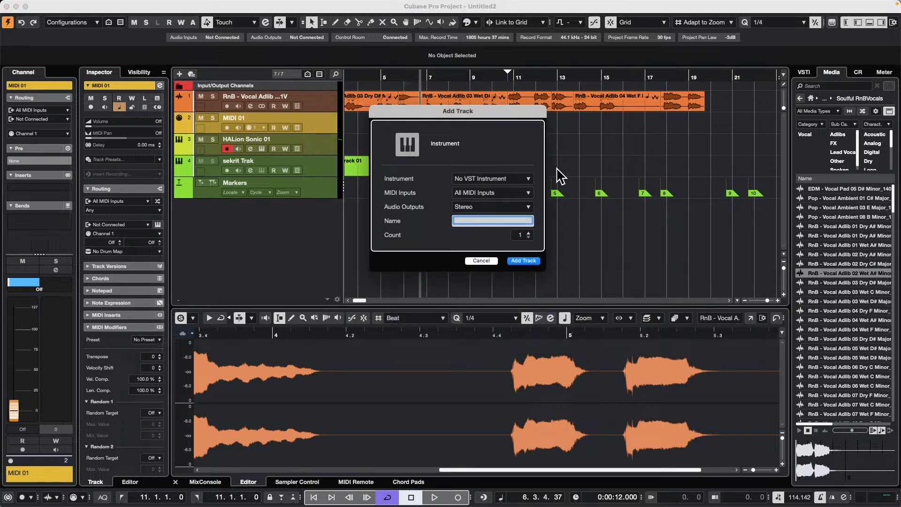
{"action": "left_click", "coordinate": [504, 181]}
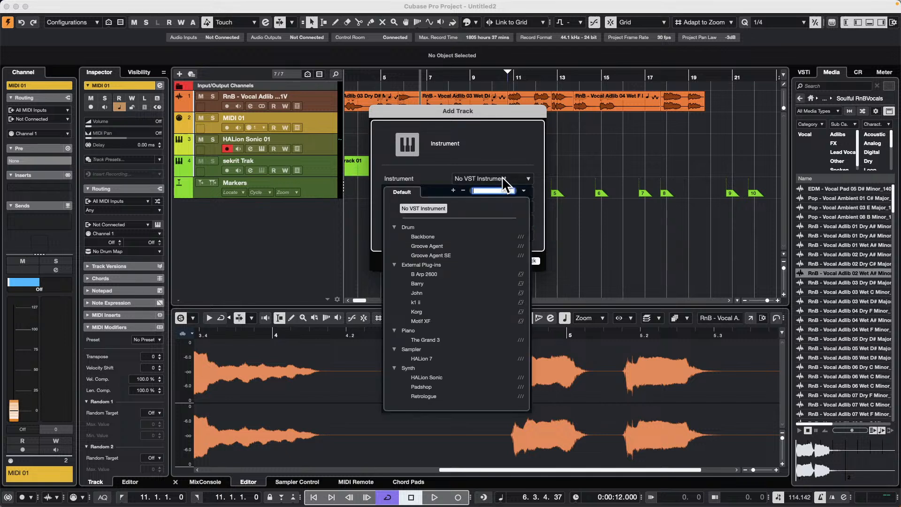
{"action": "left_click", "coordinate": [432, 381]}
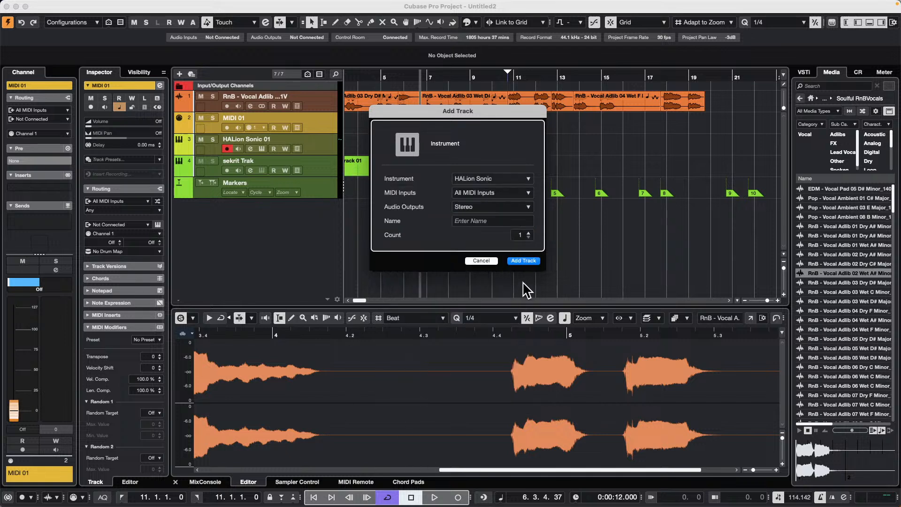
{"action": "left_click", "coordinate": [524, 260]}
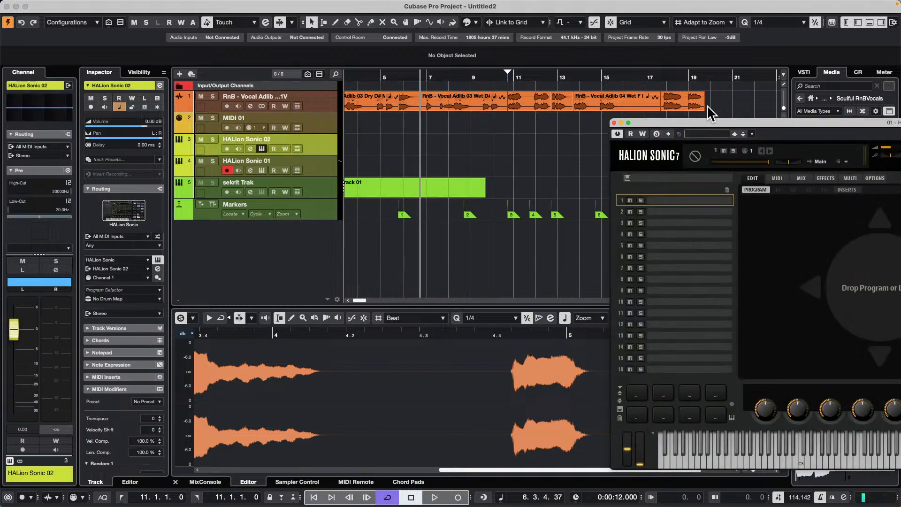
- Load the Analogue 80's Bass program from the RAST-A instrument into the first HALion Sonic slot
{"action": "left_click_drag", "start_coordinate": [697, 121], "coordinate": [299, 56]}
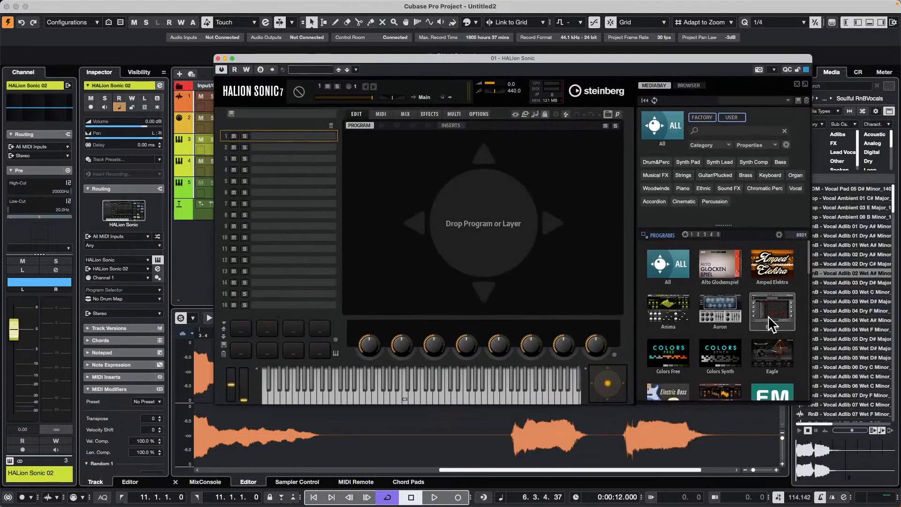
{"action": "scroll", "coordinate": [756, 316], "scroll_direction": "down", "scroll_amount": 10}
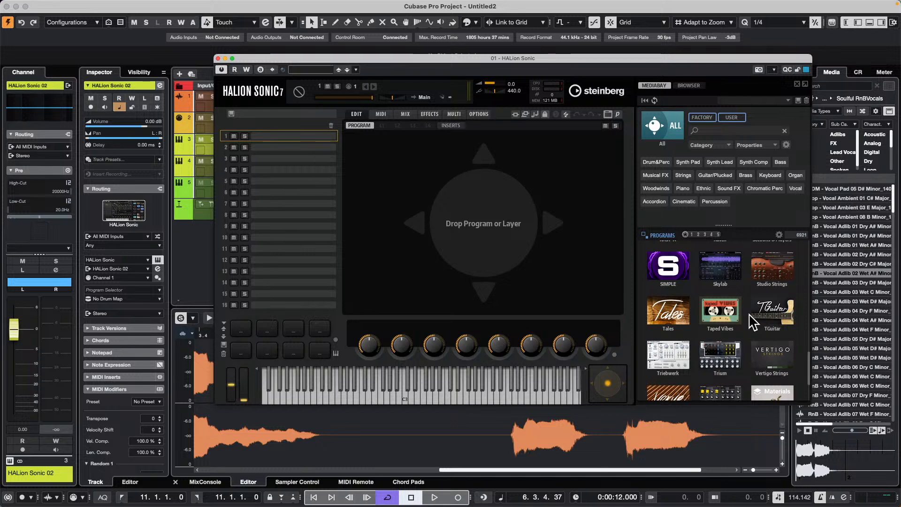
{"action": "scroll", "coordinate": [734, 319], "scroll_direction": "up", "scroll_amount": 1}
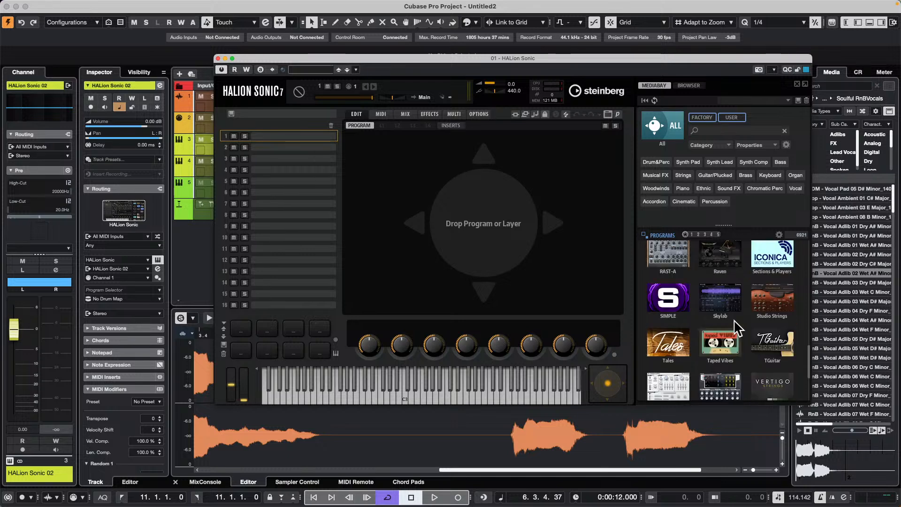
{"action": "left_click", "coordinate": [681, 255]}
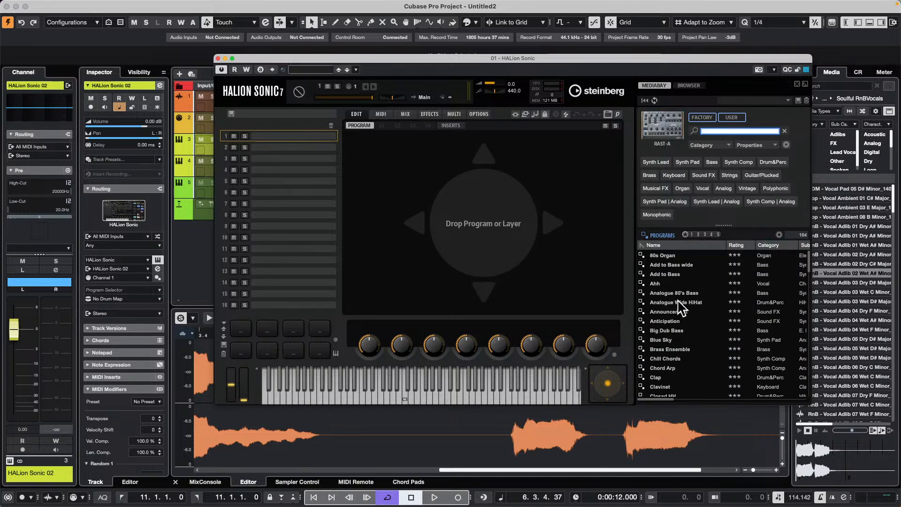
{"action": "double_click", "coordinate": [693, 292]}
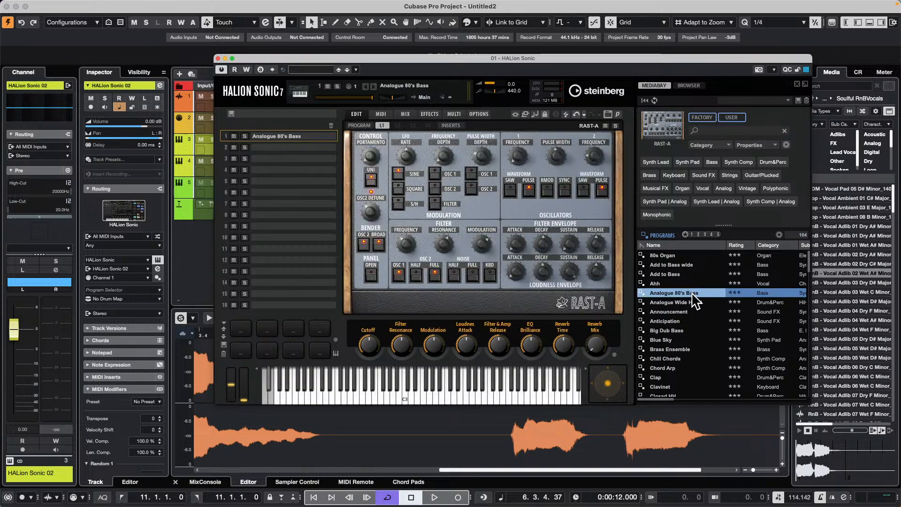
- Audition Analogue 80's Bass by playing several low and middle notes on the HALion Sonic keyboard
{"action": "left_click", "coordinate": [485, 394]}
{"action": "left_click", "coordinate": [413, 393]}
{"action": "left_click", "coordinate": [345, 394]}
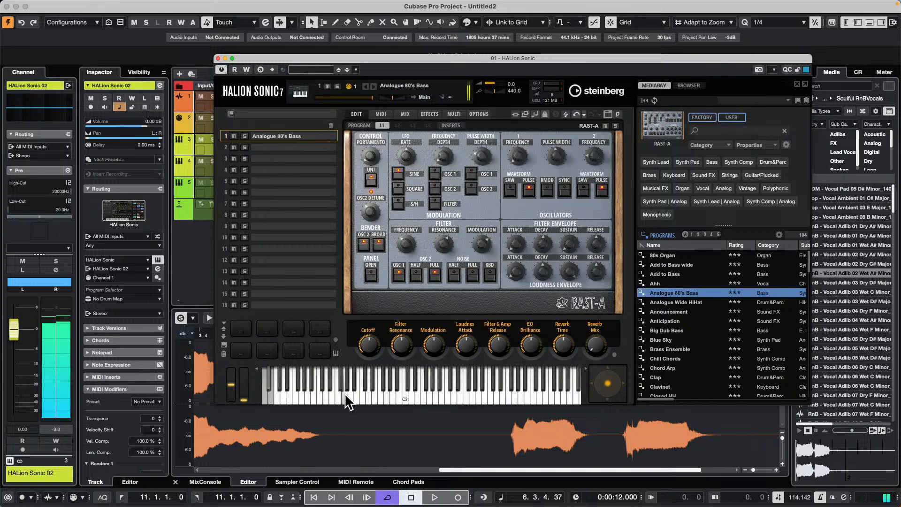
{"action": "left_click", "coordinate": [323, 397]}
{"action": "left_click", "coordinate": [360, 397]}
{"action": "left_click", "coordinate": [377, 396]}
{"action": "left_click", "coordinate": [391, 397]}
{"action": "left_click", "coordinate": [351, 399]}
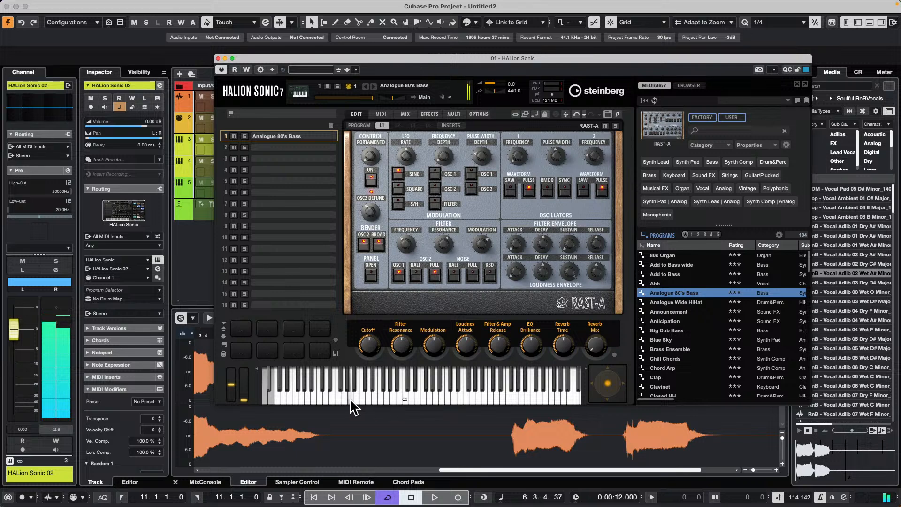
- Audition Big Dub Bass, replace it with Chill Chords, and record-enable the HALion Sonic 02 track
{"action": "double_click", "coordinate": [667, 331]}
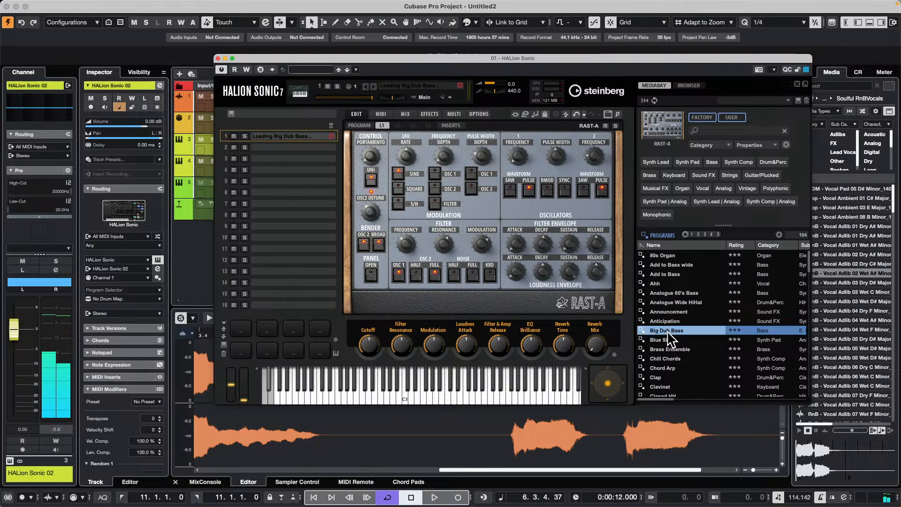
{"action": "left_click", "coordinate": [436, 396]}
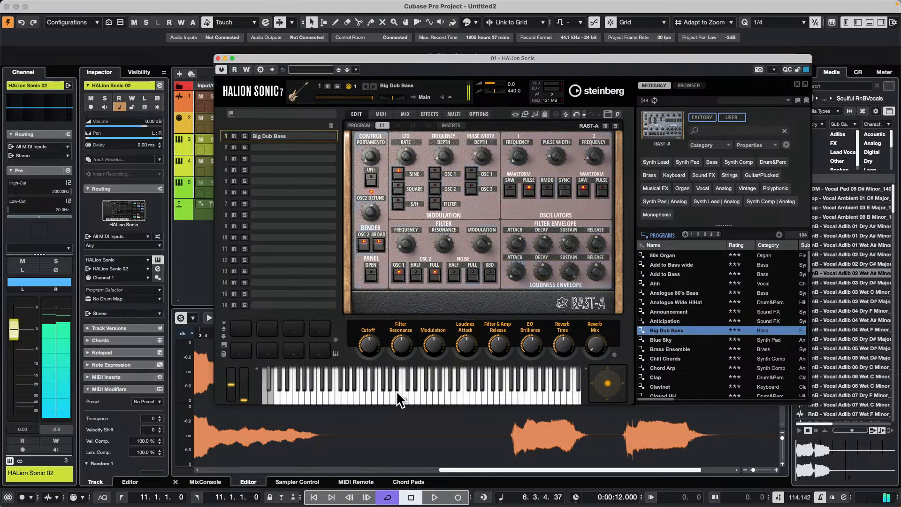
{"action": "double_click", "coordinate": [669, 359]}
{"action": "left_click_drag", "start_coordinate": [335, 59], "coordinate": [489, 53]}
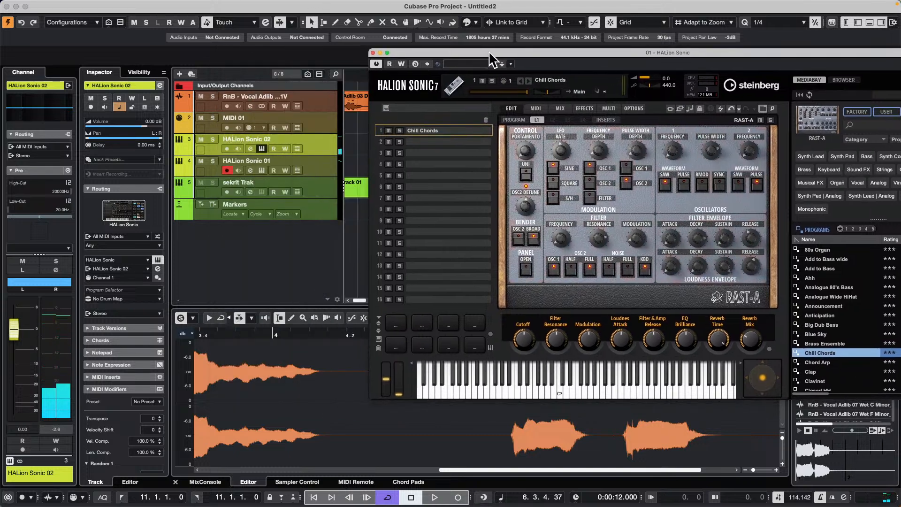
{"action": "left_click", "coordinate": [226, 147]}
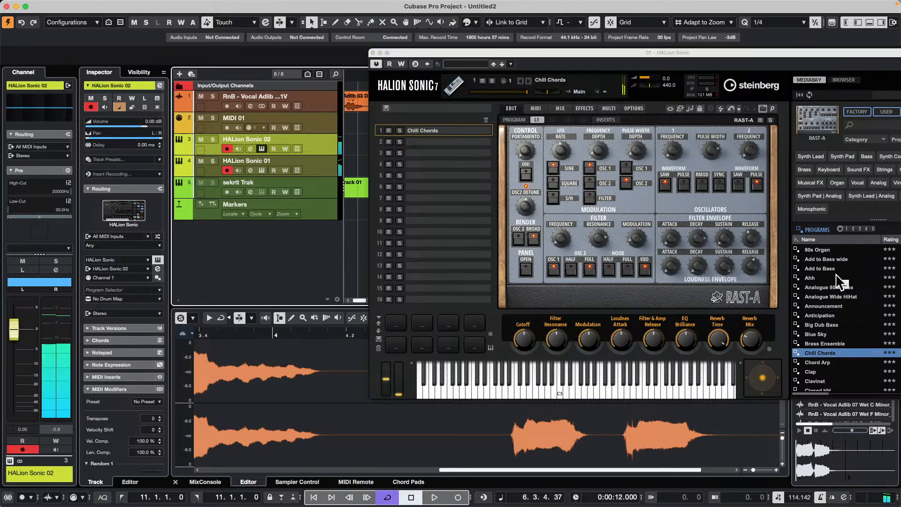
- Try the Anticipation, Electric Grand, Dynamic Soft Piano and Dark Arp 80's programs in RAST-A
{"action": "left_click", "coordinate": [827, 315]}
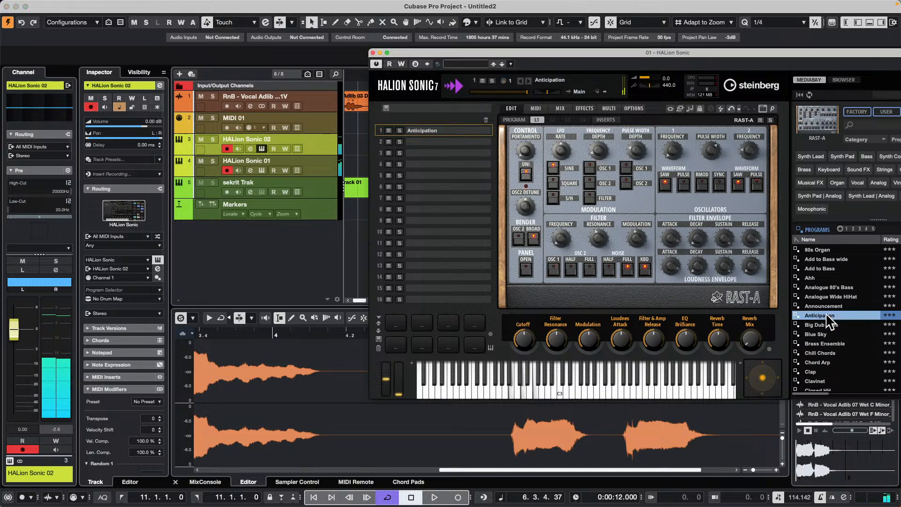
{"action": "scroll", "coordinate": [831, 340], "scroll_direction": "down", "scroll_amount": 3}
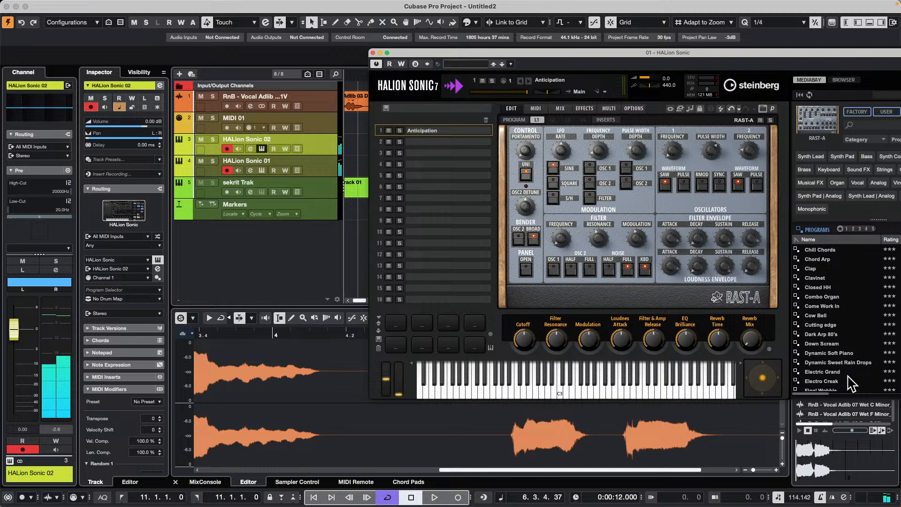
{"action": "left_click", "coordinate": [837, 371]}
{"action": "left_click", "coordinate": [842, 353]}
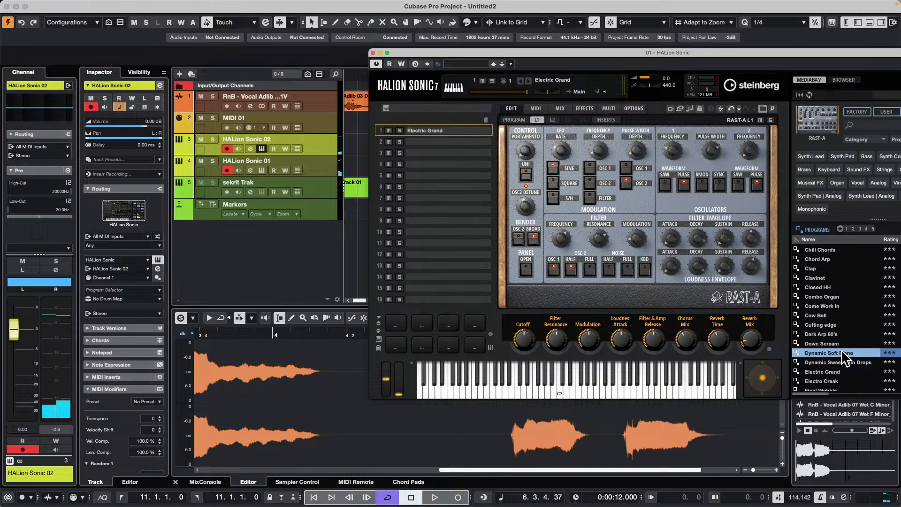
{"action": "left_click", "coordinate": [833, 334]}
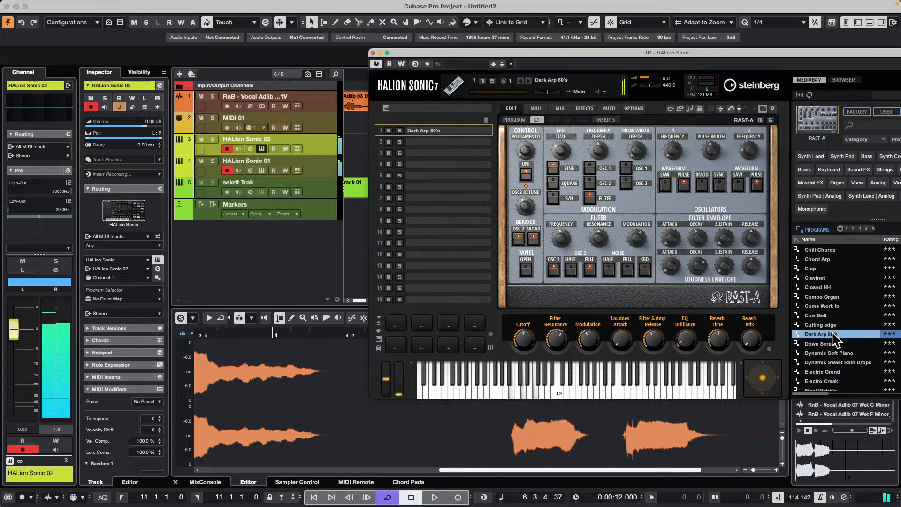
- Audition High Filtered, load the High Strings program instead, and close the HALion Sonic window
{"action": "scroll", "coordinate": [840, 382], "scroll_direction": "down", "scroll_amount": 1}
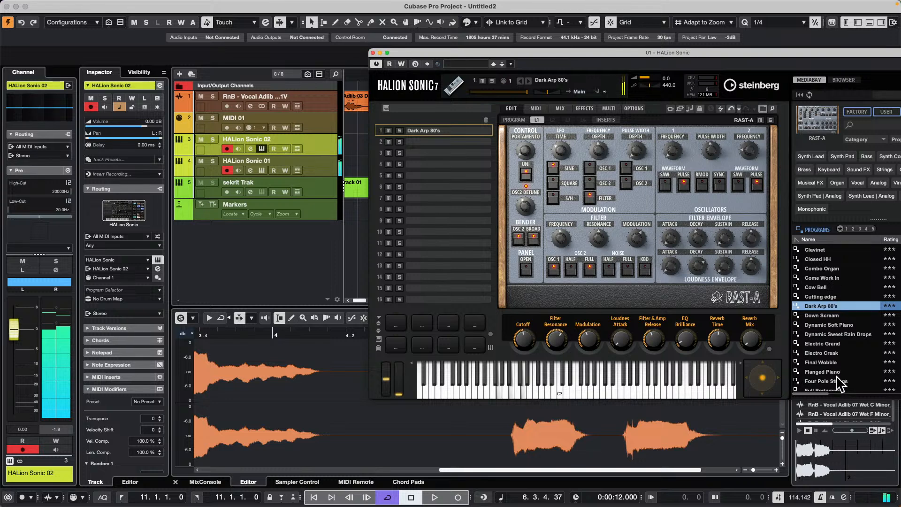
{"action": "scroll", "coordinate": [839, 382], "scroll_direction": "down", "scroll_amount": 2}
{"action": "left_click", "coordinate": [833, 362]}
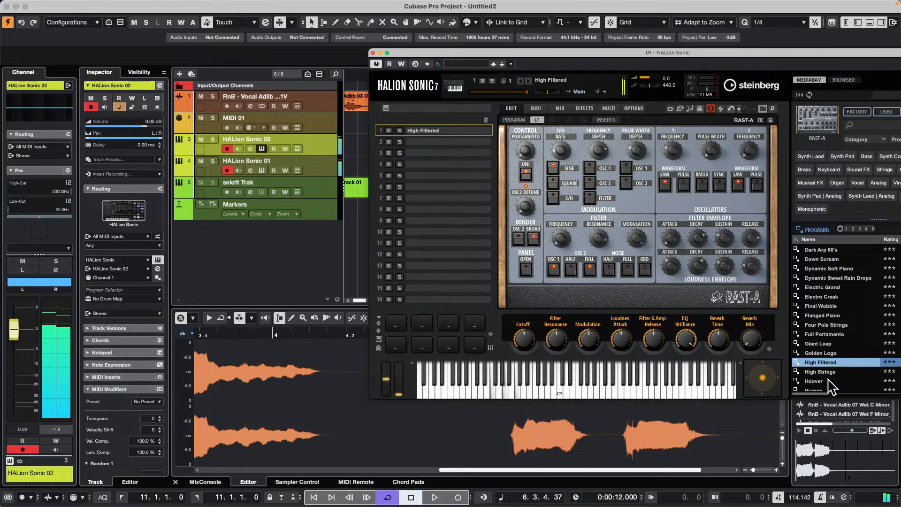
{"action": "left_click", "coordinate": [828, 373]}
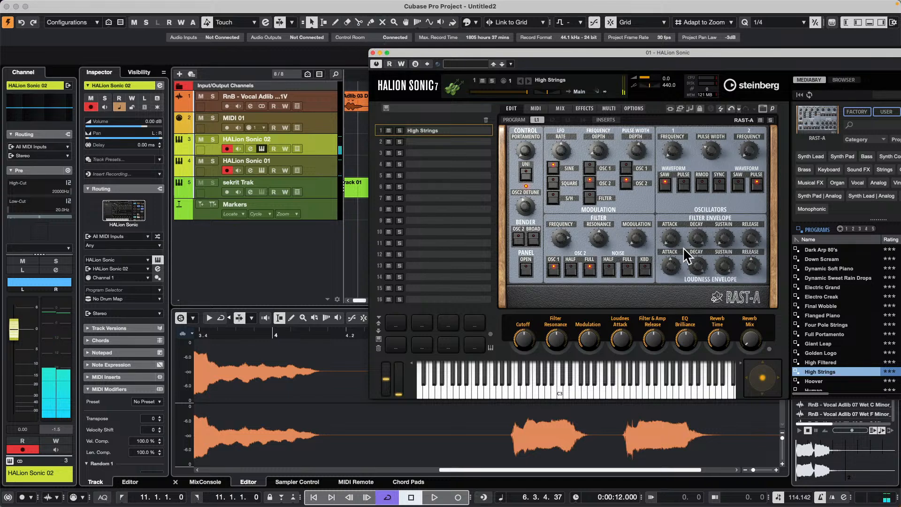
{"action": "left_click", "coordinate": [373, 53]}
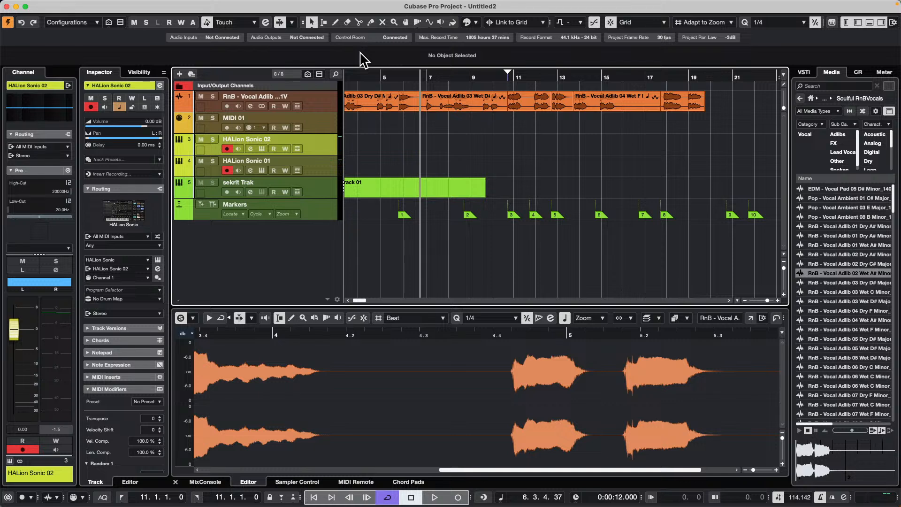
{"action": "key", "text": "super+Tab"}
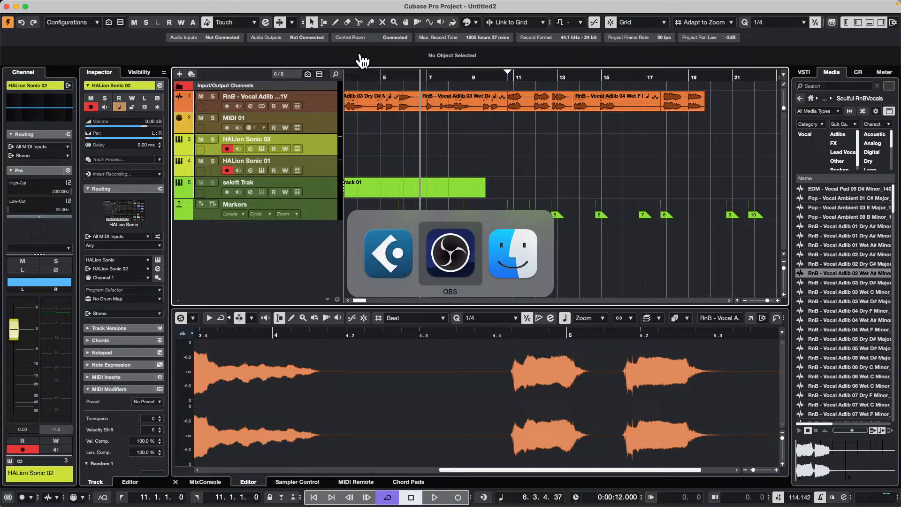
{"action": "key", "text": "super+Tab"}
{"action": "key", "text": "super+shift+Tab"}
{"action": "key", "text": "super+Tab"}
{"action": "key", "text": "super+Tab"}
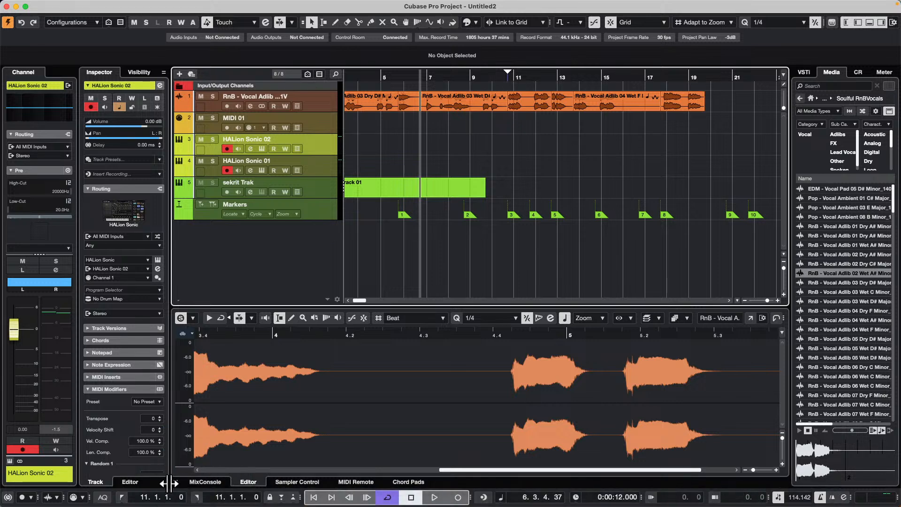
- Switch to Safari, search the web for "steinberg bsolute 6" and open the Absolute: VST Instrument Collection page in full screen
{"action": "mouse_move", "coordinate": [216, 502]}
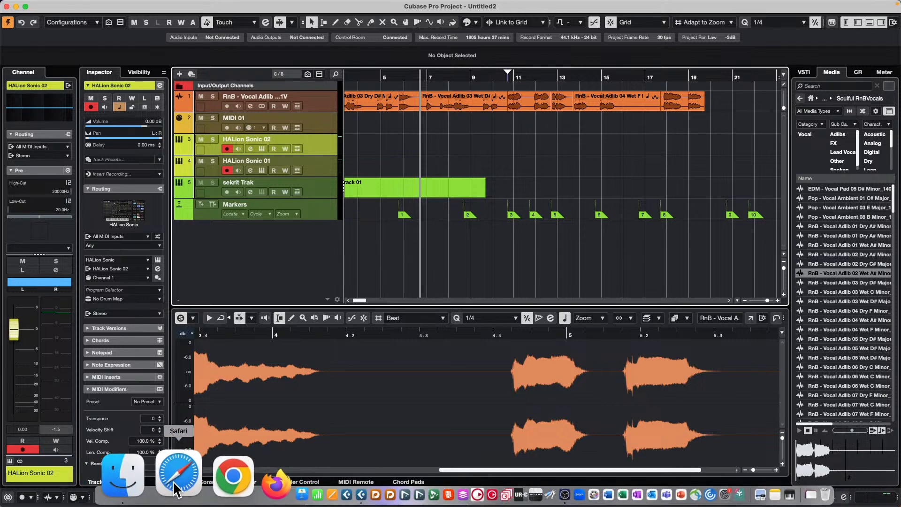
{"action": "left_click", "coordinate": [177, 475]}
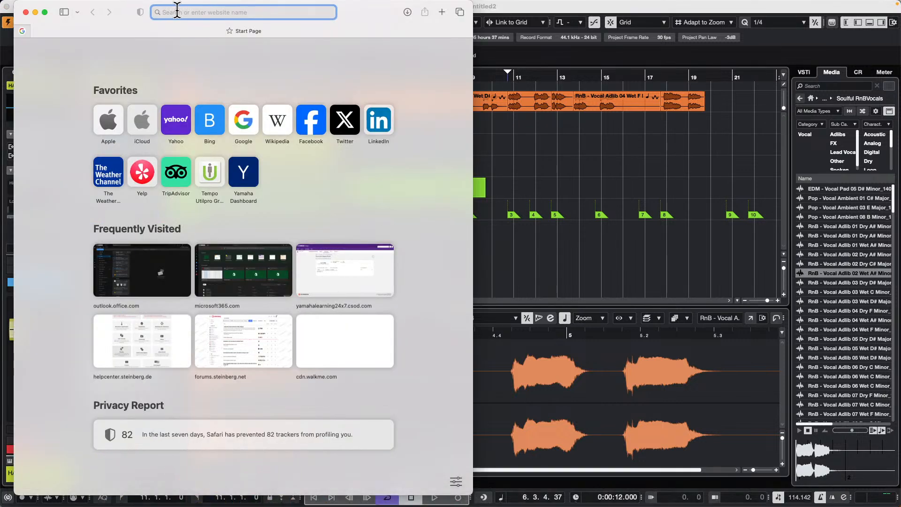
{"action": "type", "text": "steinberg"}
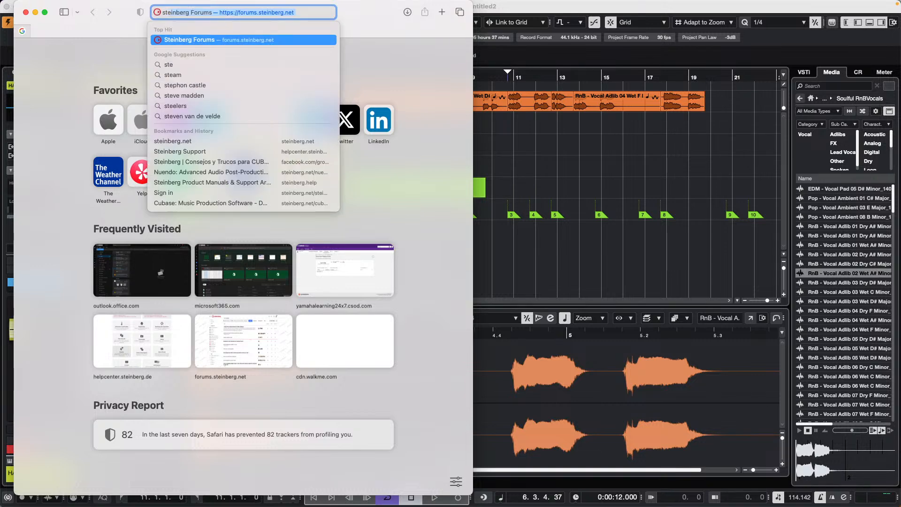
{"action": "type", "text": " b"}
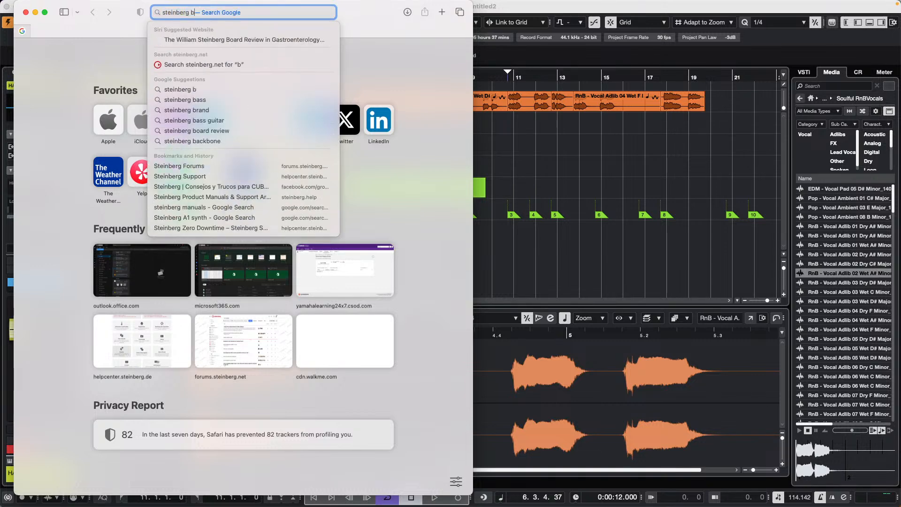
{"action": "type", "text": "solute 6"}
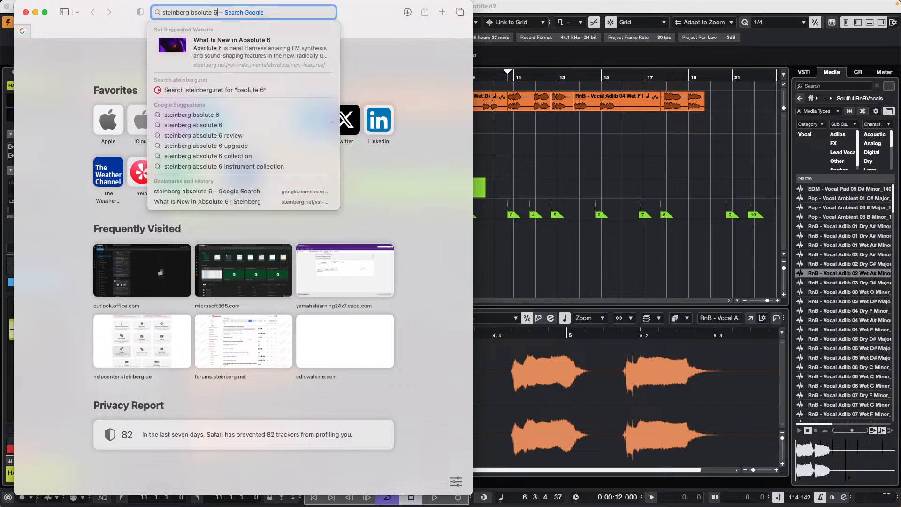
{"action": "key", "text": "Return"}
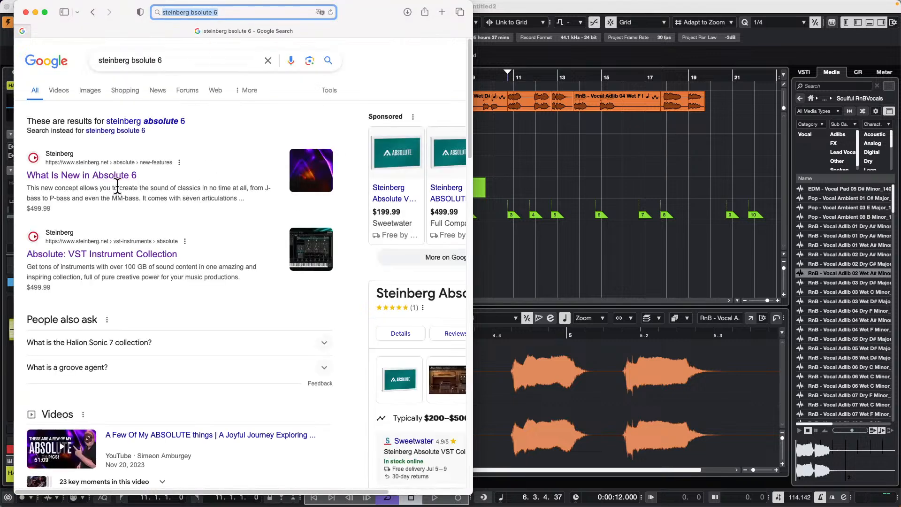
{"action": "left_click", "coordinate": [149, 255]}
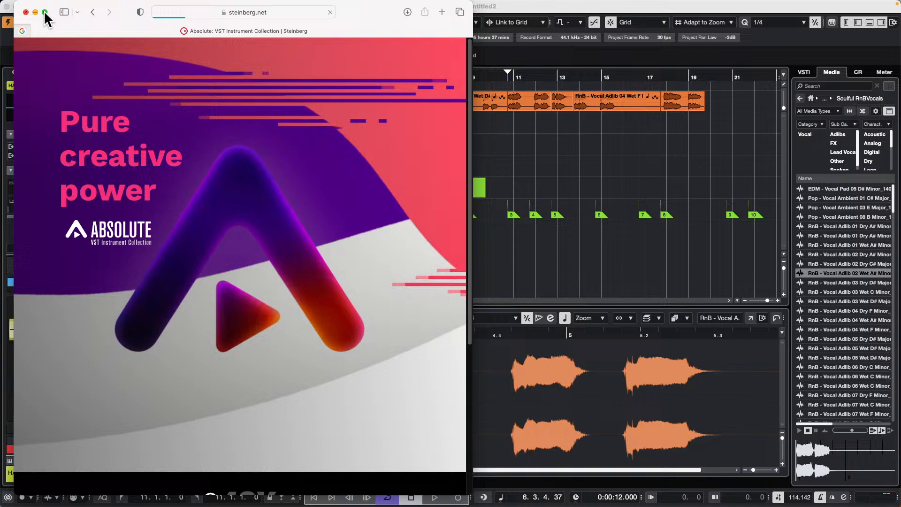
{"action": "left_click", "coordinate": [44, 11]}
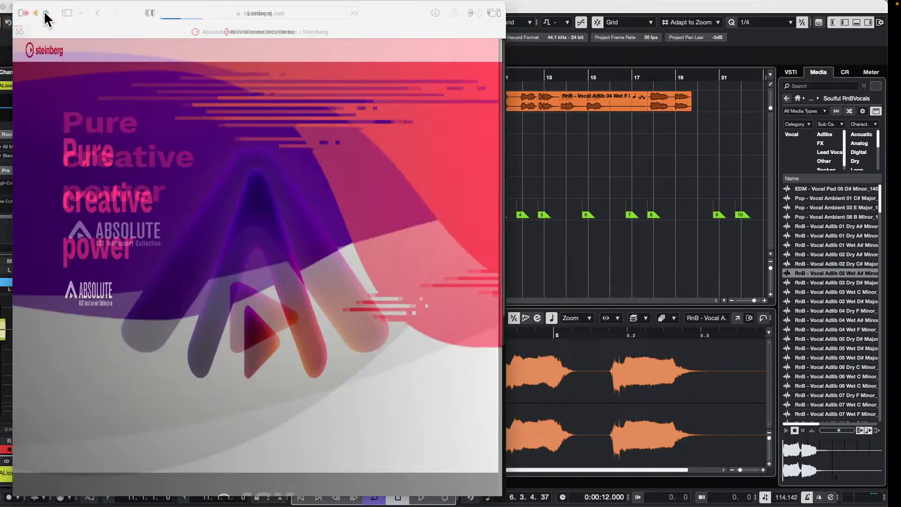
- Examine the Absolute 6 page from its overview through the synthesizer and brass instrument sections
{"action": "scroll", "coordinate": [371, 171], "scroll_direction": "down", "scroll_amount": 3}
{"action": "scroll", "coordinate": [370, 171], "scroll_direction": "down", "scroll_amount": 5}
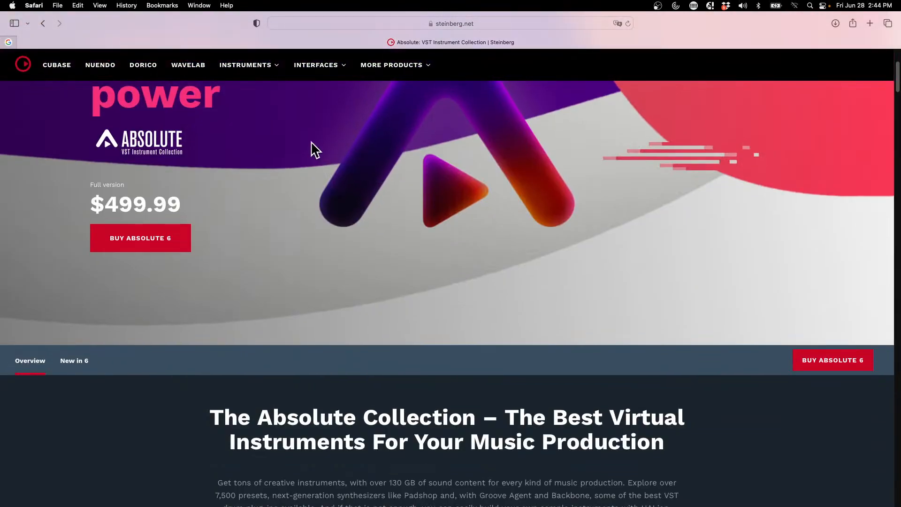
{"action": "scroll", "coordinate": [312, 149], "scroll_direction": "down", "scroll_amount": 1}
{"action": "scroll", "coordinate": [321, 240], "scroll_direction": "down", "scroll_amount": 15}
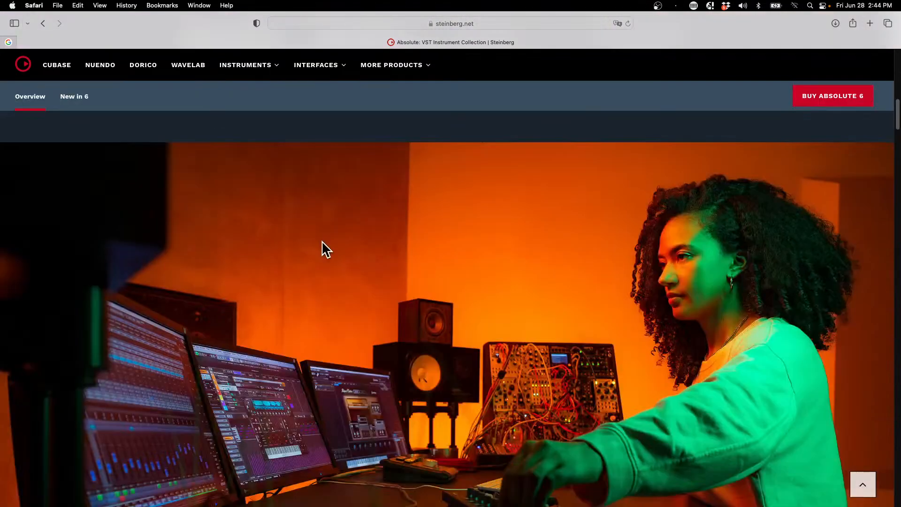
{"action": "scroll", "coordinate": [324, 245], "scroll_direction": "down", "scroll_amount": 12}
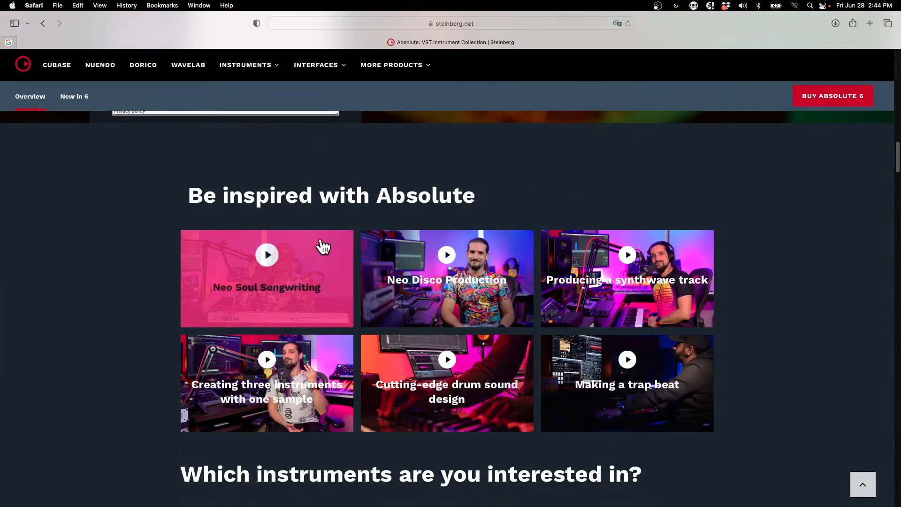
{"action": "scroll", "coordinate": [323, 244], "scroll_direction": "down", "scroll_amount": 10}
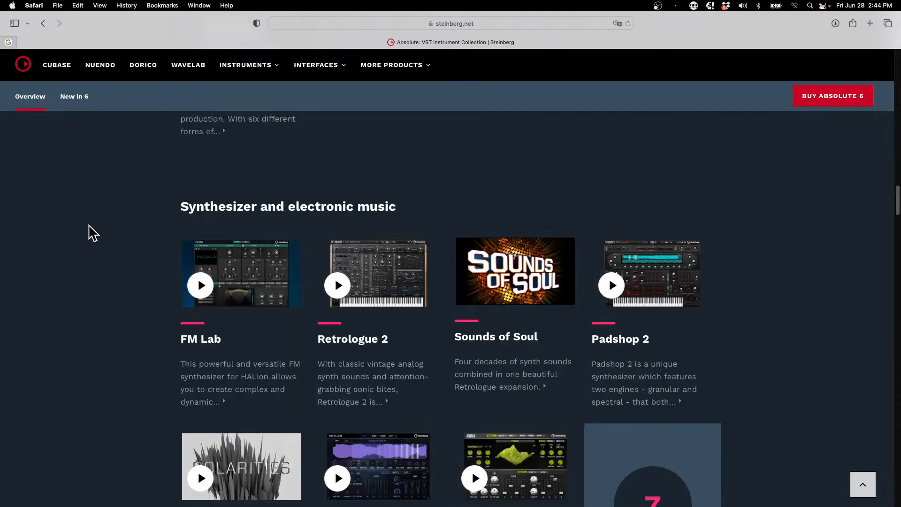
{"action": "scroll", "coordinate": [92, 232], "scroll_direction": "down", "scroll_amount": 4}
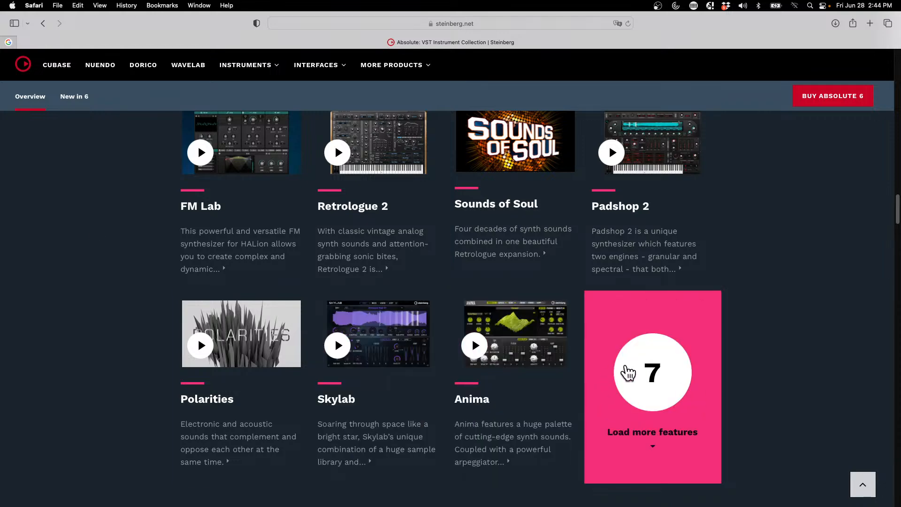
{"action": "scroll", "coordinate": [613, 361], "scroll_direction": "down", "scroll_amount": 1}
{"action": "scroll", "coordinate": [612, 361], "scroll_direction": "down", "scroll_amount": 5}
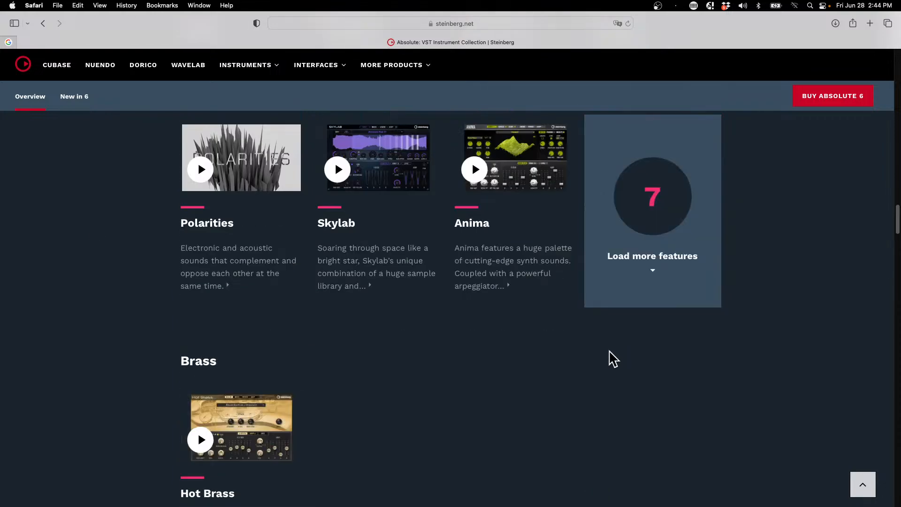
- Examine the rest of the Absolute 6 page, from the brass and organ instruments through the choir, purchase options and grace period sections
{"action": "scroll", "coordinate": [609, 358], "scroll_direction": "down", "scroll_amount": 5}
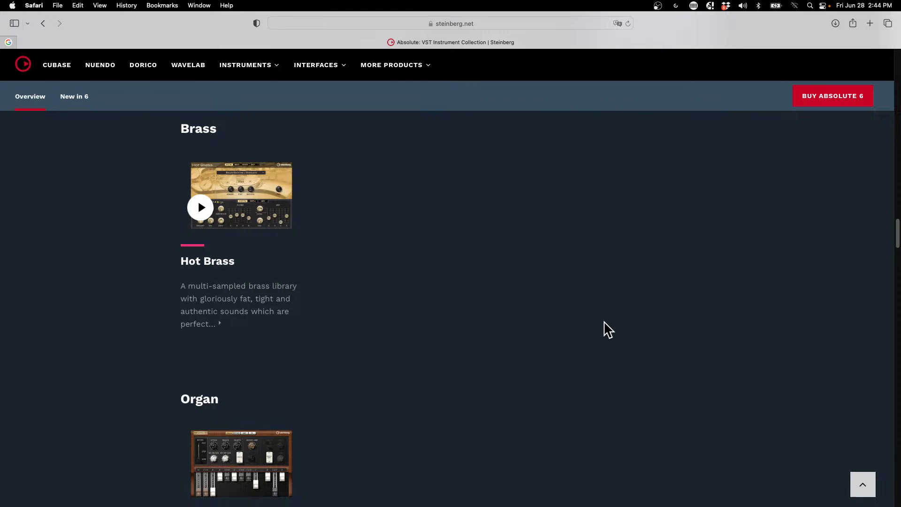
{"action": "scroll", "coordinate": [608, 330], "scroll_direction": "down", "scroll_amount": 10}
{"action": "scroll", "coordinate": [608, 330], "scroll_direction": "down", "scroll_amount": 4}
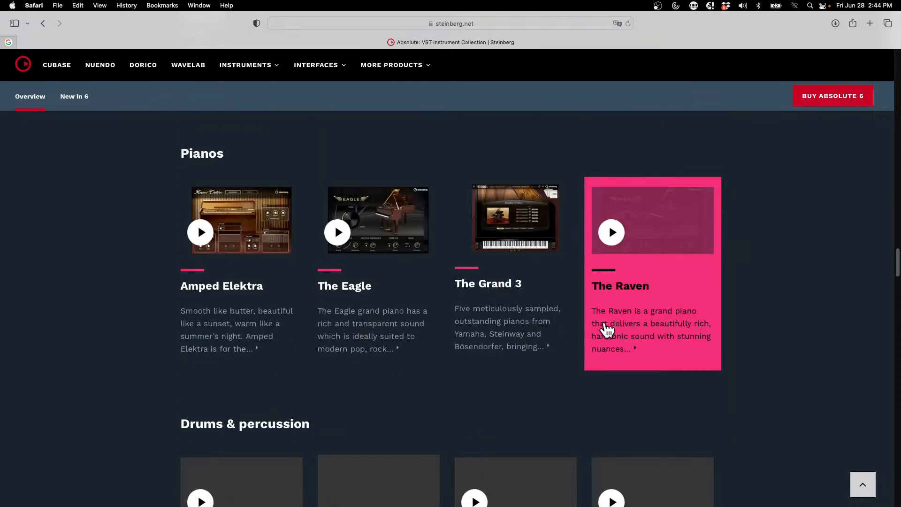
{"action": "scroll", "coordinate": [604, 336], "scroll_direction": "down", "scroll_amount": 2}
{"action": "scroll", "coordinate": [97, 339], "scroll_direction": "down", "scroll_amount": 3}
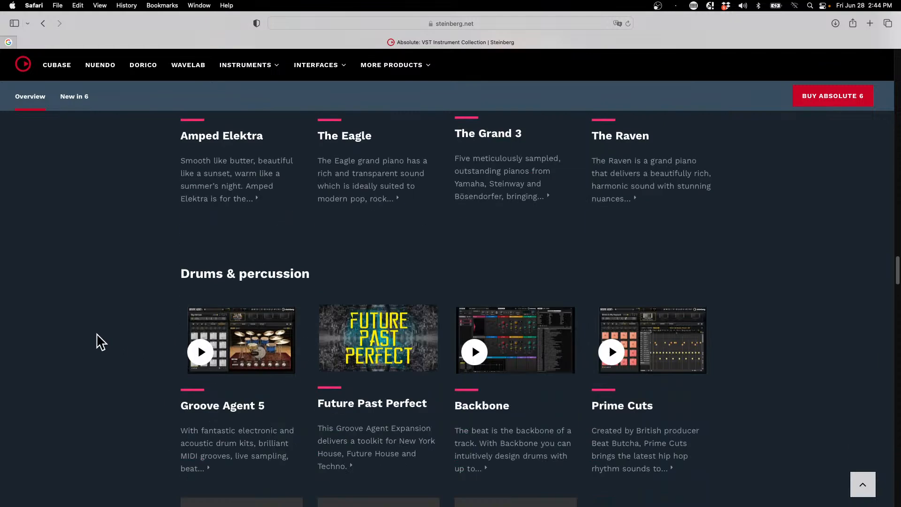
{"action": "scroll", "coordinate": [103, 334], "scroll_direction": "down", "scroll_amount": 3}
{"action": "scroll", "coordinate": [103, 332], "scroll_direction": "down", "scroll_amount": 2}
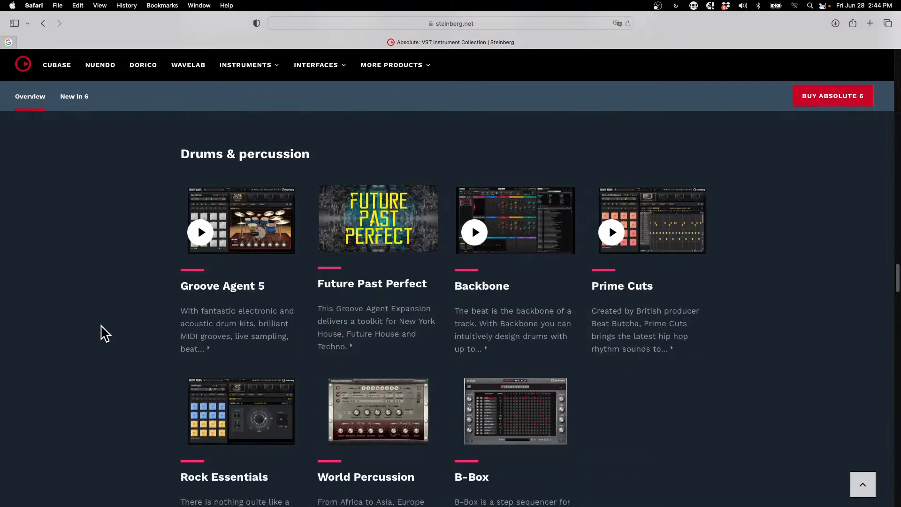
{"action": "scroll", "coordinate": [105, 327], "scroll_direction": "down", "scroll_amount": 2}
{"action": "scroll", "coordinate": [106, 327], "scroll_direction": "down", "scroll_amount": 10}
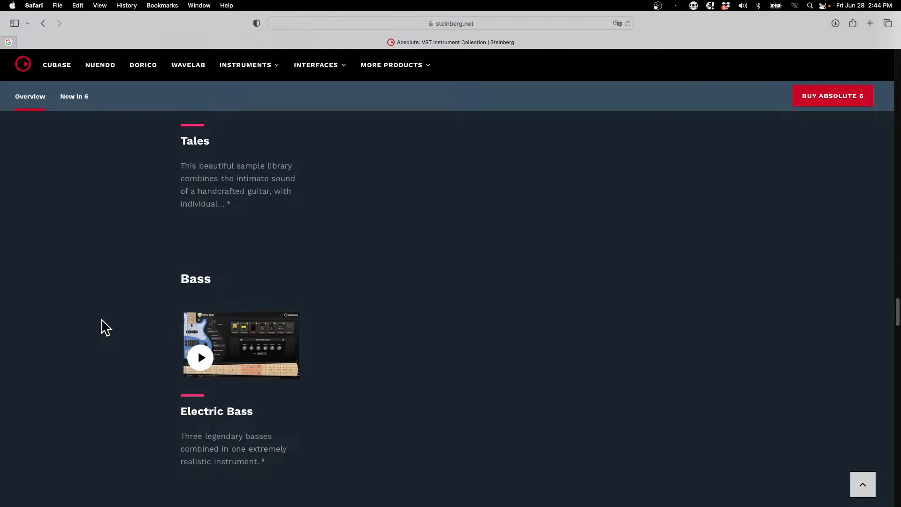
{"action": "scroll", "coordinate": [106, 327], "scroll_direction": "down", "scroll_amount": 5}
{"action": "scroll", "coordinate": [106, 327], "scroll_direction": "down", "scroll_amount": 6}
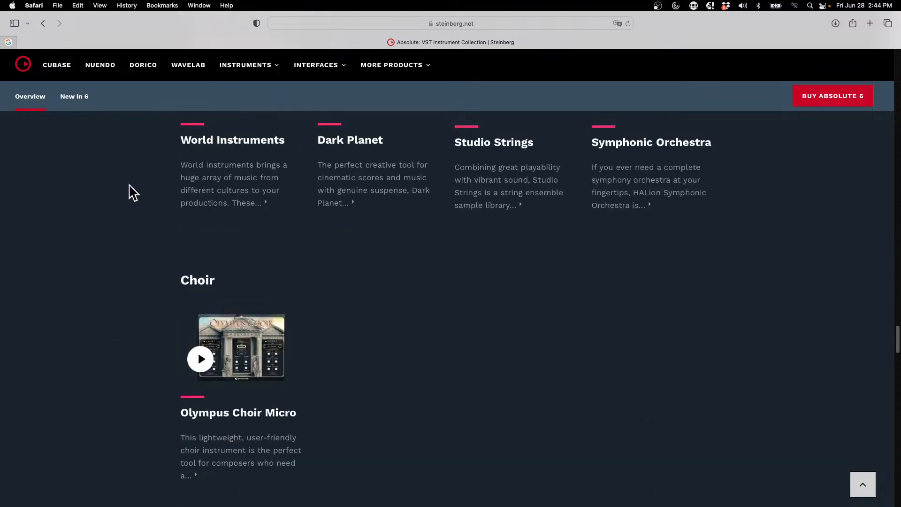
{"action": "scroll", "coordinate": [125, 207], "scroll_direction": "down", "scroll_amount": 6}
{"action": "scroll", "coordinate": [130, 208], "scroll_direction": "down", "scroll_amount": 6}
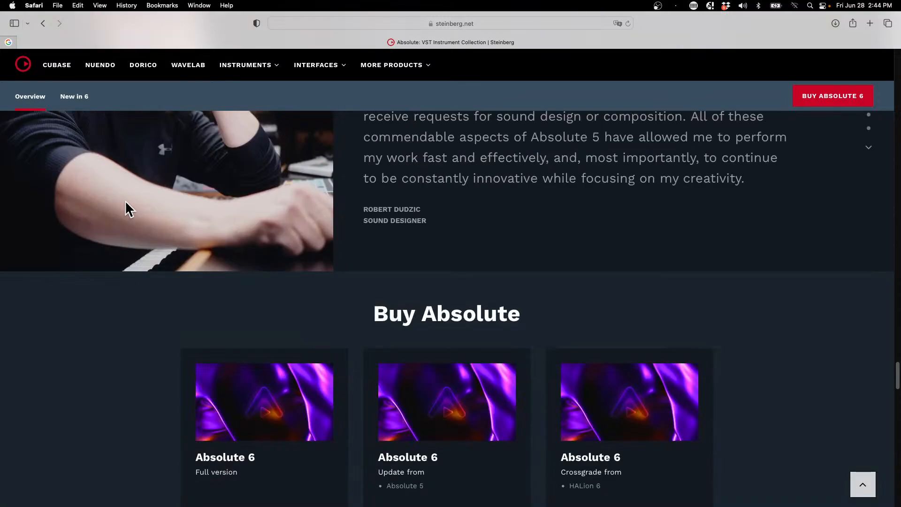
{"action": "scroll", "coordinate": [126, 206], "scroll_direction": "down", "scroll_amount": 10}
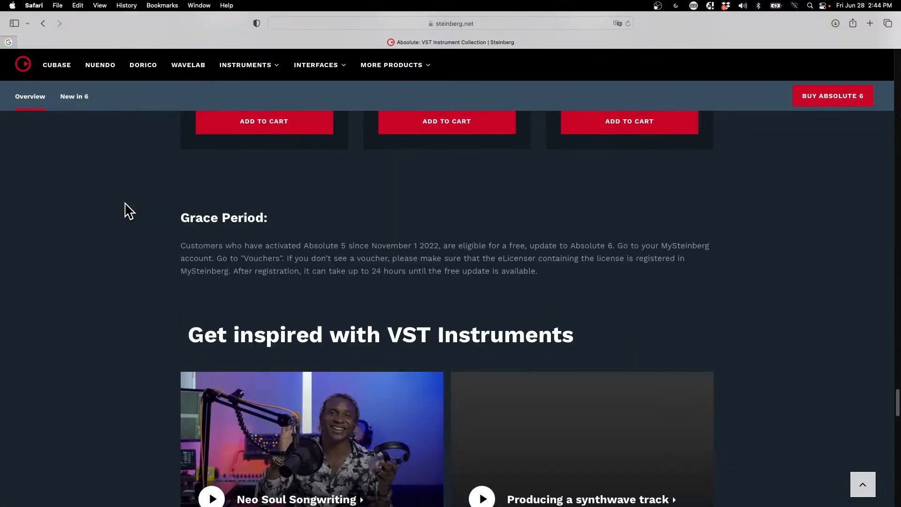
- Filter the Absolute 6 instrument list to the Synthesizer and electronic music category and look over its instruments
{"action": "scroll", "coordinate": [128, 209], "scroll_direction": "up", "scroll_amount": 20}
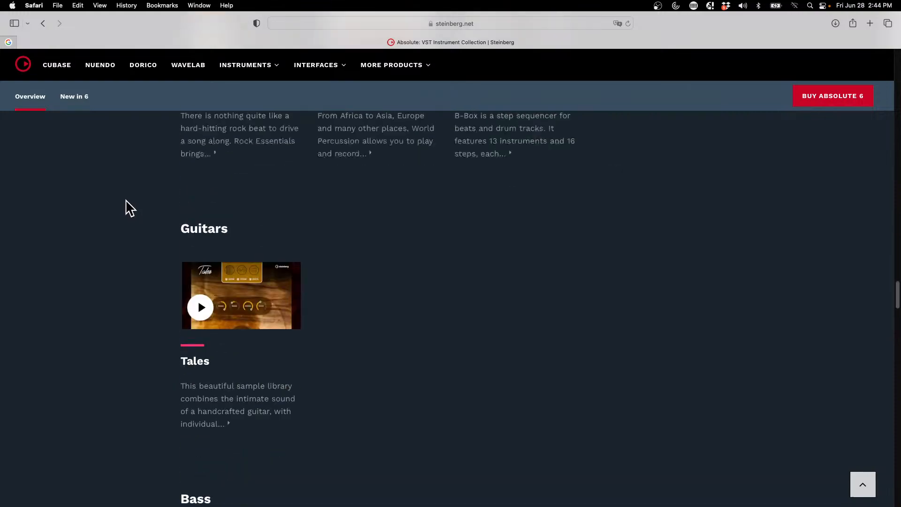
{"action": "scroll", "coordinate": [130, 205], "scroll_direction": "up", "scroll_amount": 20}
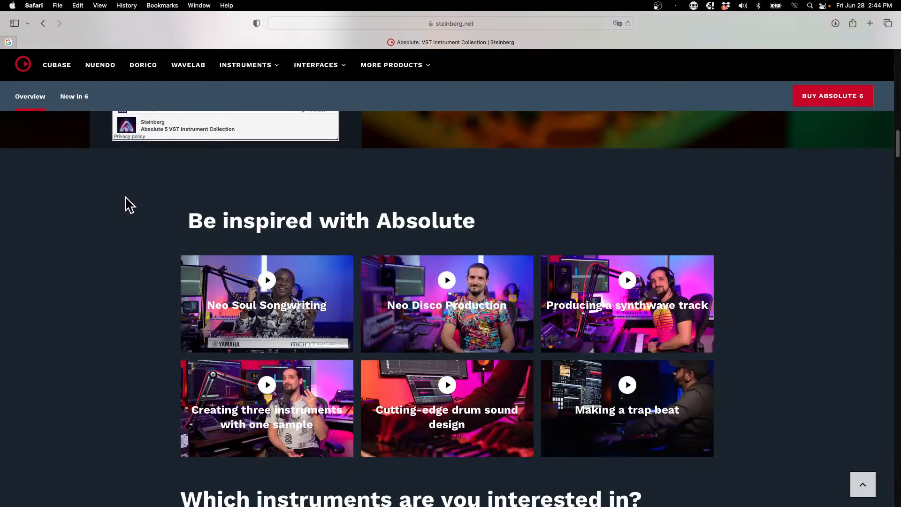
{"action": "scroll", "coordinate": [130, 205], "scroll_direction": "down", "scroll_amount": 5}
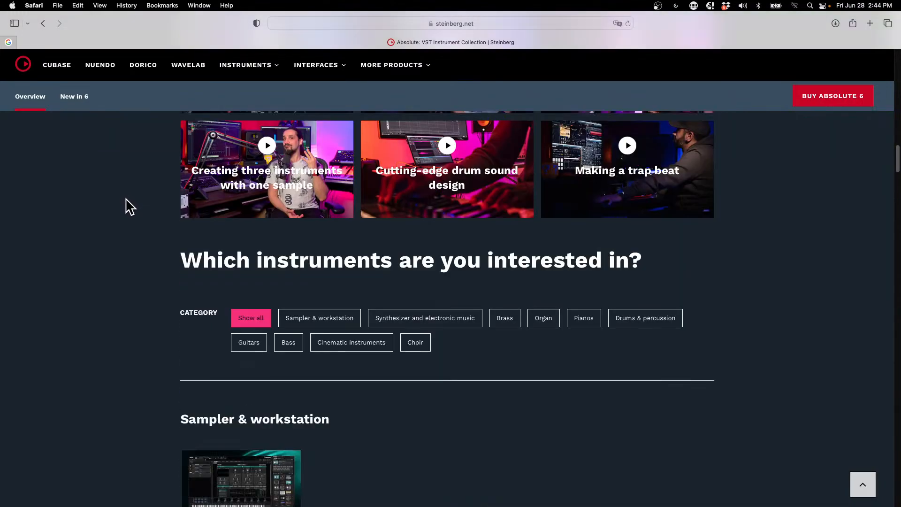
{"action": "left_click", "coordinate": [424, 320]}
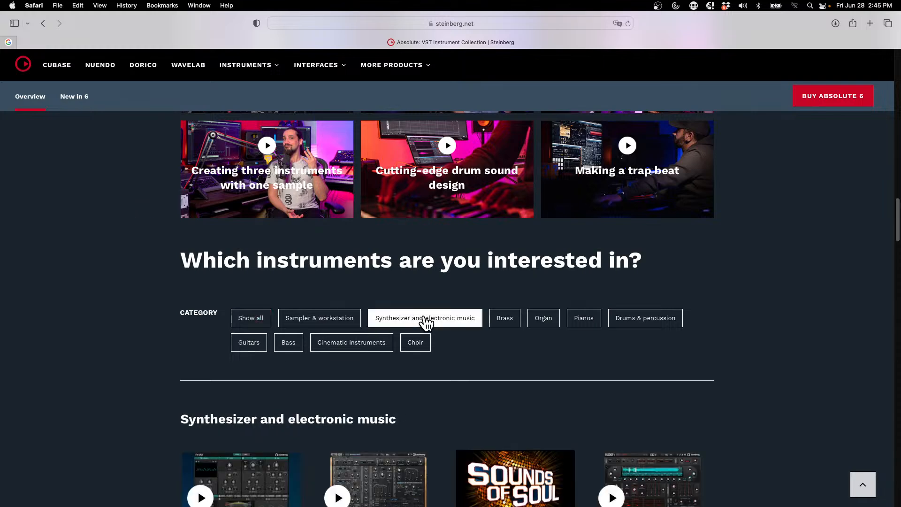
{"action": "scroll", "coordinate": [428, 288], "scroll_direction": "down", "scroll_amount": 3}
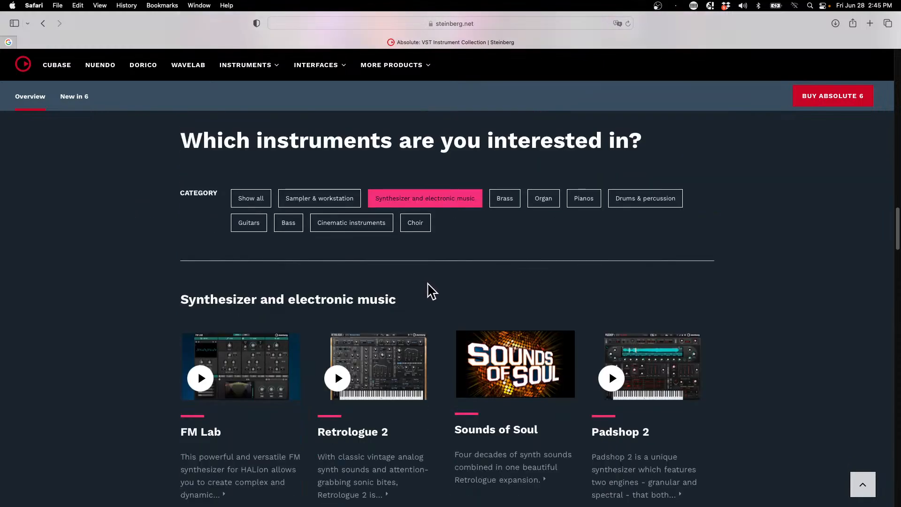
{"action": "scroll", "coordinate": [428, 284], "scroll_direction": "down", "scroll_amount": 4}
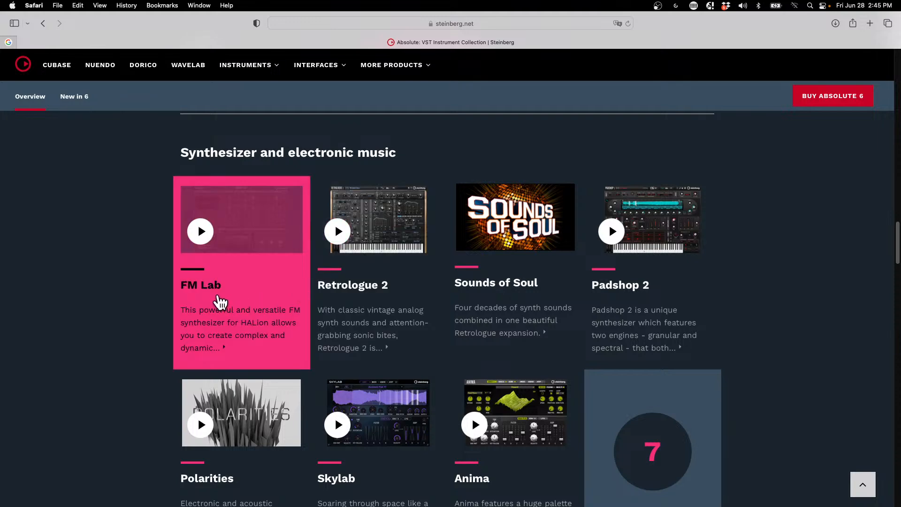
{"action": "scroll", "coordinate": [125, 295], "scroll_direction": "down", "scroll_amount": 3}
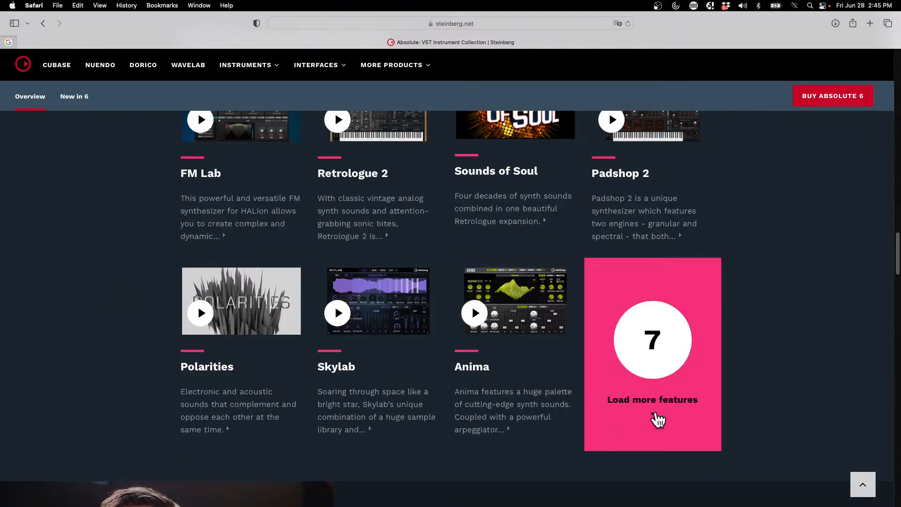
- Load the remaining features in the synthesizer category and look through the additional instruments from Voltage to HALiotron
{"action": "left_click", "coordinate": [655, 415]}
{"action": "scroll", "coordinate": [654, 335], "scroll_direction": "down", "scroll_amount": 4}
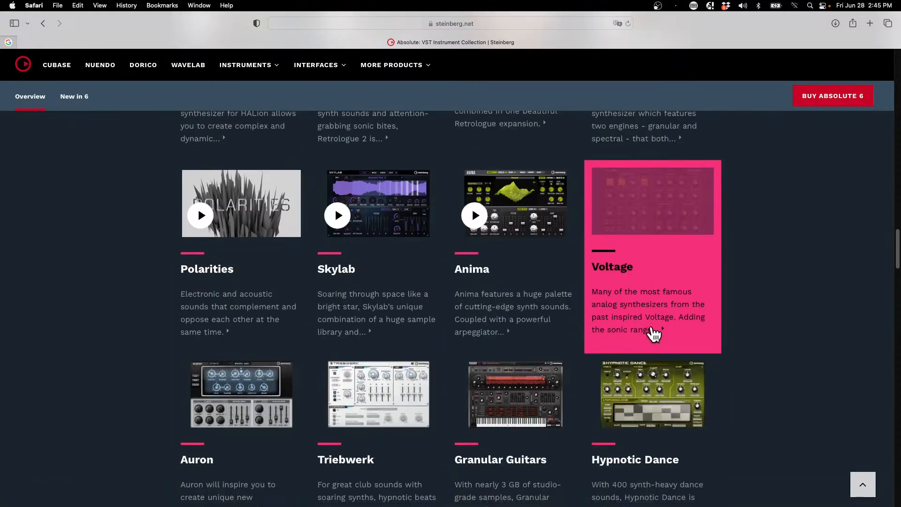
{"action": "scroll", "coordinate": [791, 357], "scroll_direction": "down", "scroll_amount": 2}
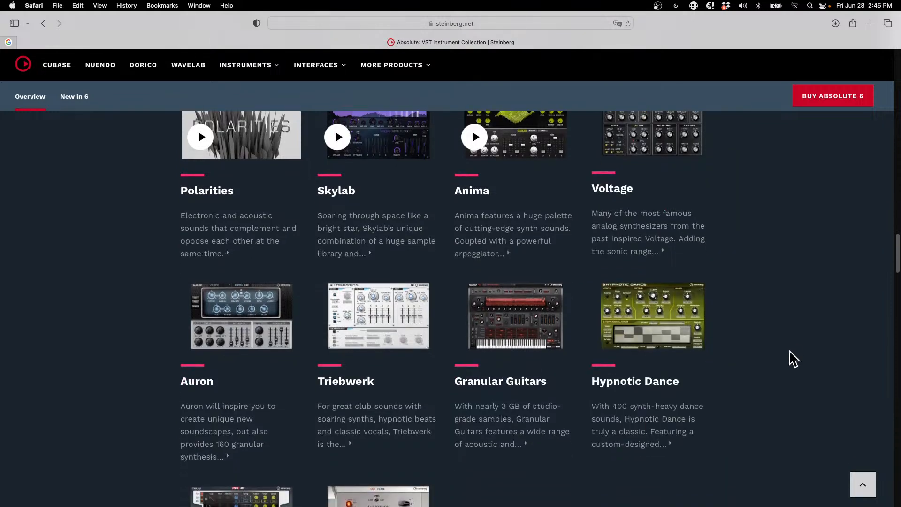
{"action": "scroll", "coordinate": [790, 357], "scroll_direction": "down", "scroll_amount": 2}
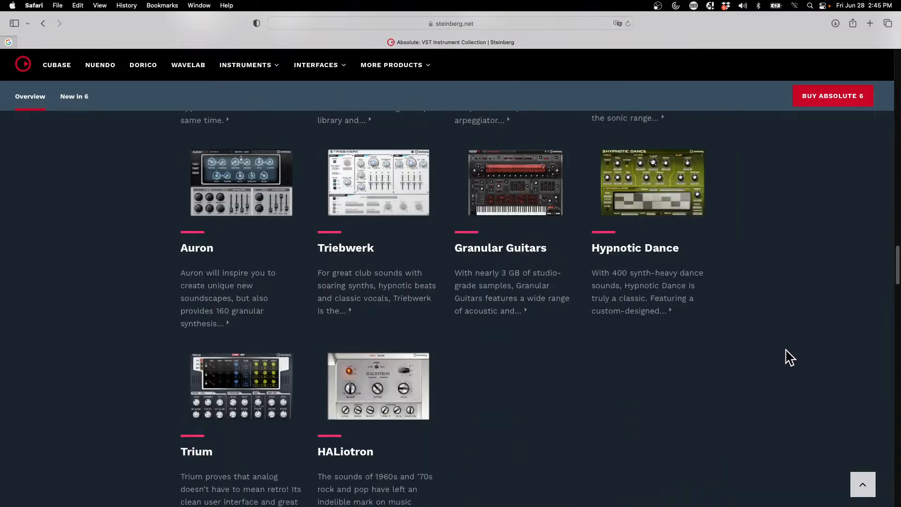
{"action": "scroll", "coordinate": [786, 358], "scroll_direction": "down", "scroll_amount": 2}
- Return to the start of the Absolute page and open Steinberg's All Instruments page
{"action": "scroll", "coordinate": [667, 325], "scroll_direction": "up", "scroll_amount": 6}
{"action": "scroll", "coordinate": [662, 338], "scroll_direction": "up", "scroll_amount": 10}
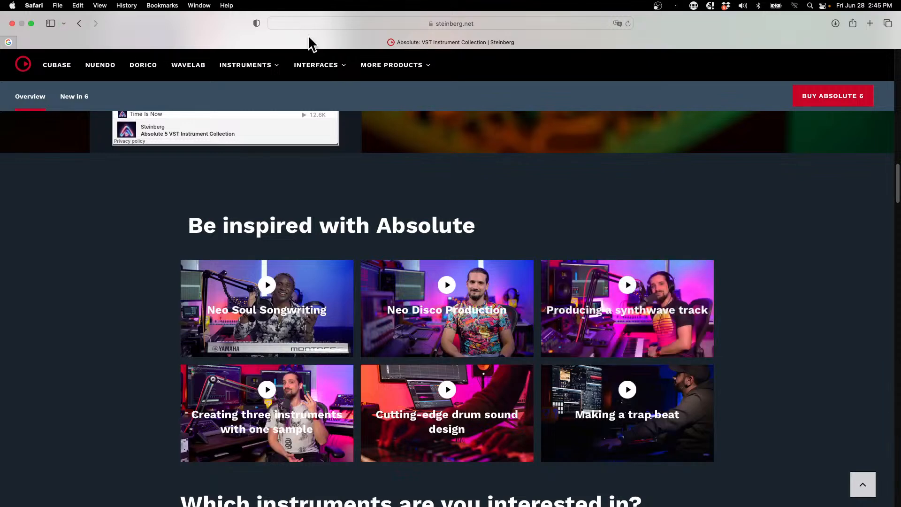
{"action": "scroll", "coordinate": [244, 160], "scroll_direction": "up", "scroll_amount": 8}
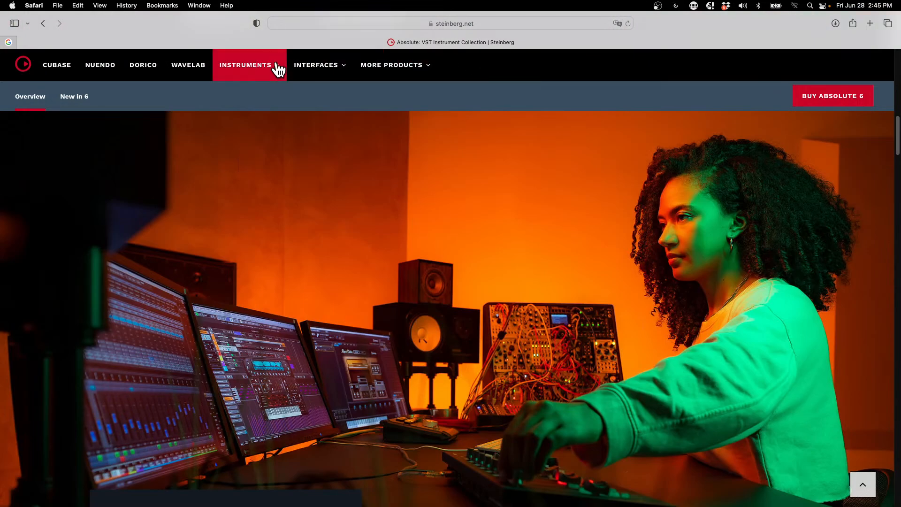
{"action": "left_click", "coordinate": [248, 68]}
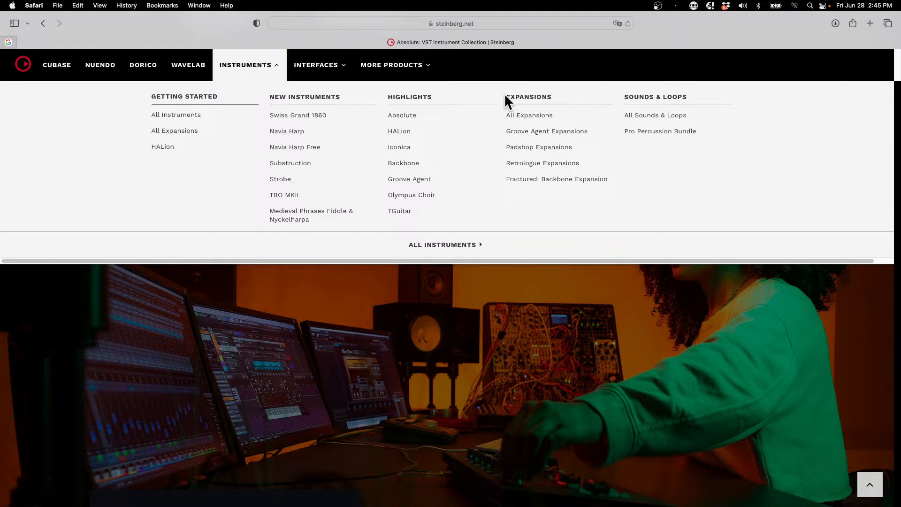
{"action": "scroll", "coordinate": [559, 211], "scroll_direction": "up", "scroll_amount": 8}
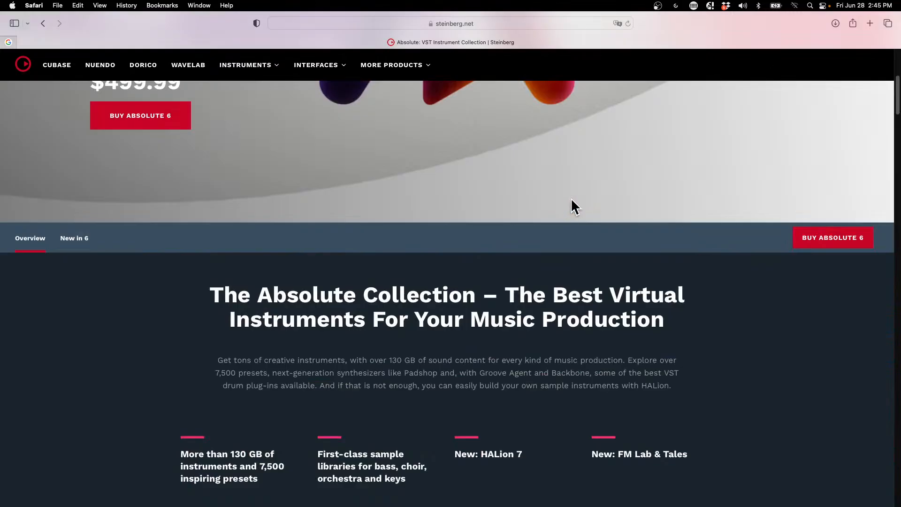
{"action": "scroll", "coordinate": [571, 200], "scroll_direction": "up", "scroll_amount": 6}
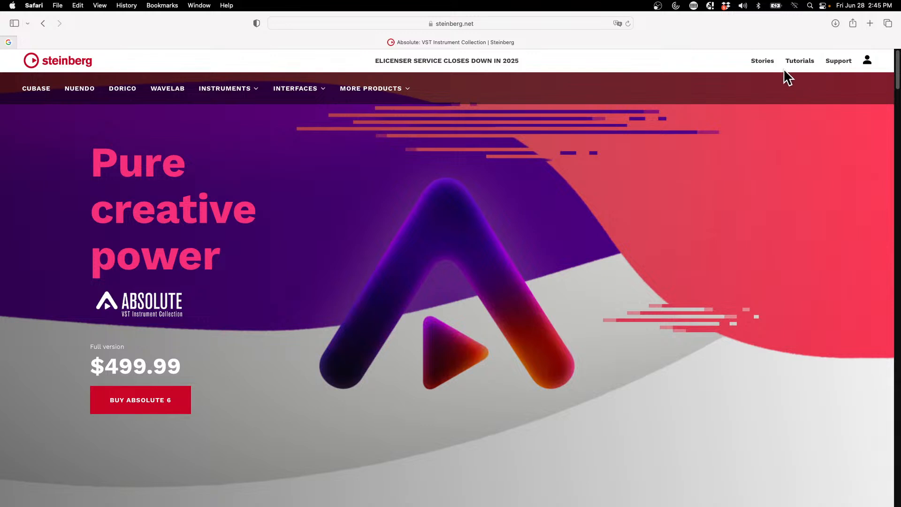
{"action": "left_click", "coordinate": [410, 96]}
{"action": "left_click", "coordinate": [245, 89]}
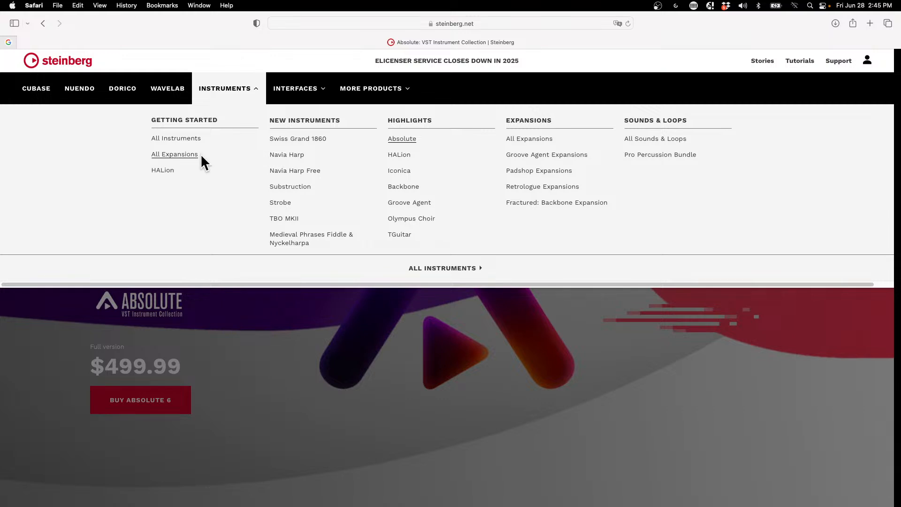
{"action": "left_click", "coordinate": [191, 138]}
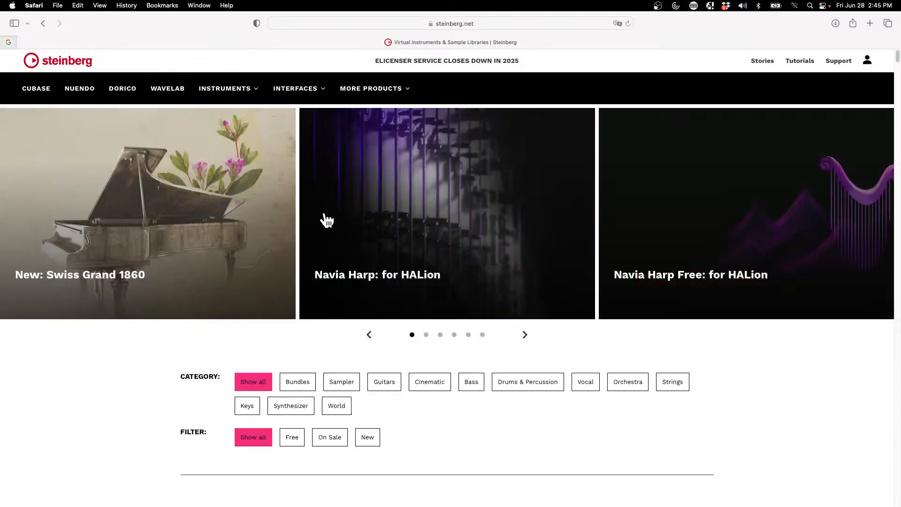
- Filter the instruments catalogue by the Synthesizer category and look through Padshop 2, Retrologue 2, RAST-A and Simple
{"action": "left_click", "coordinate": [294, 407]}
{"action": "scroll", "coordinate": [500, 399], "scroll_direction": "down", "scroll_amount": 5}
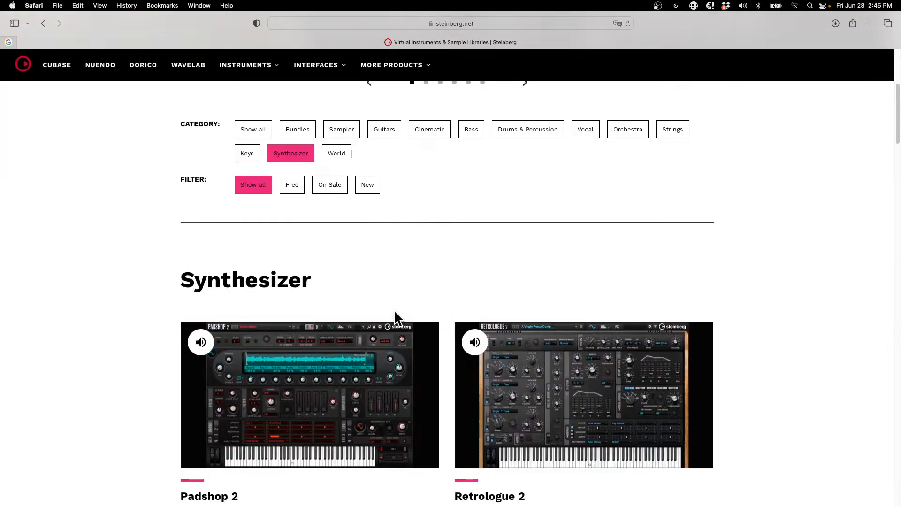
{"action": "scroll", "coordinate": [81, 306], "scroll_direction": "down", "scroll_amount": 10}
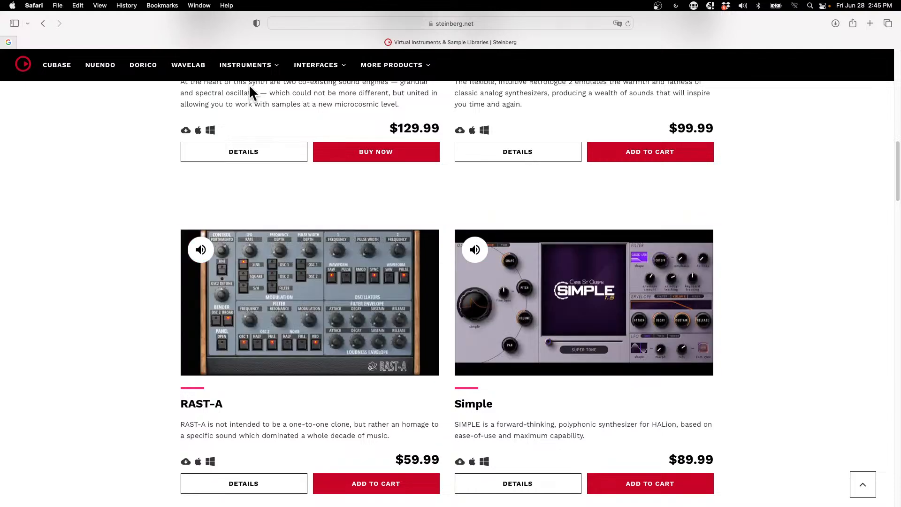
{"action": "scroll", "coordinate": [127, 192], "scroll_direction": "up", "scroll_amount": 10}
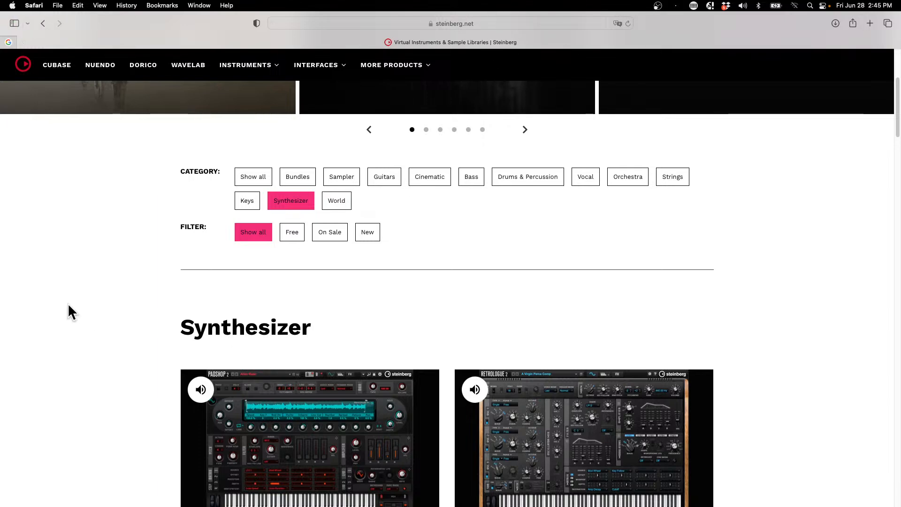
{"action": "scroll", "coordinate": [67, 302], "scroll_direction": "down", "scroll_amount": 5}
{"action": "scroll", "coordinate": [69, 294], "scroll_direction": "down", "scroll_amount": 4}
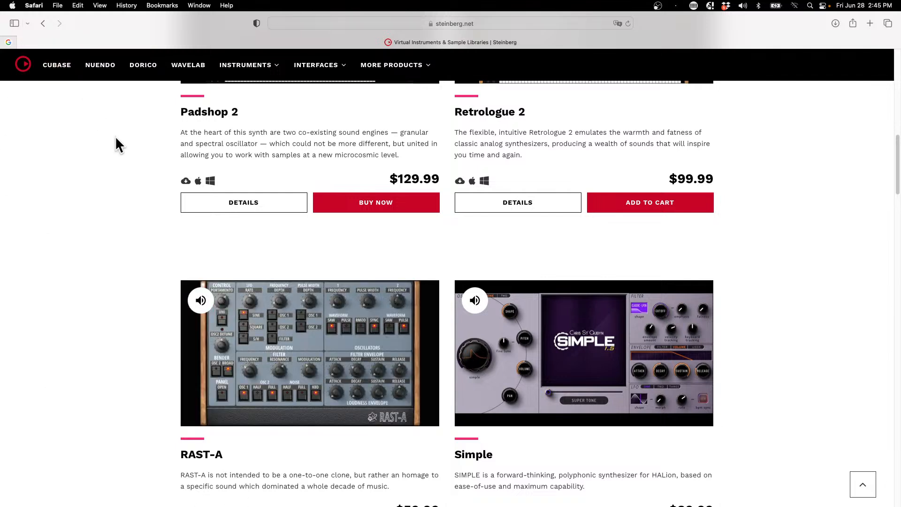
- Quit Safari and bring the Cubase project window to the front
{"action": "left_click", "coordinate": [35, 5]}
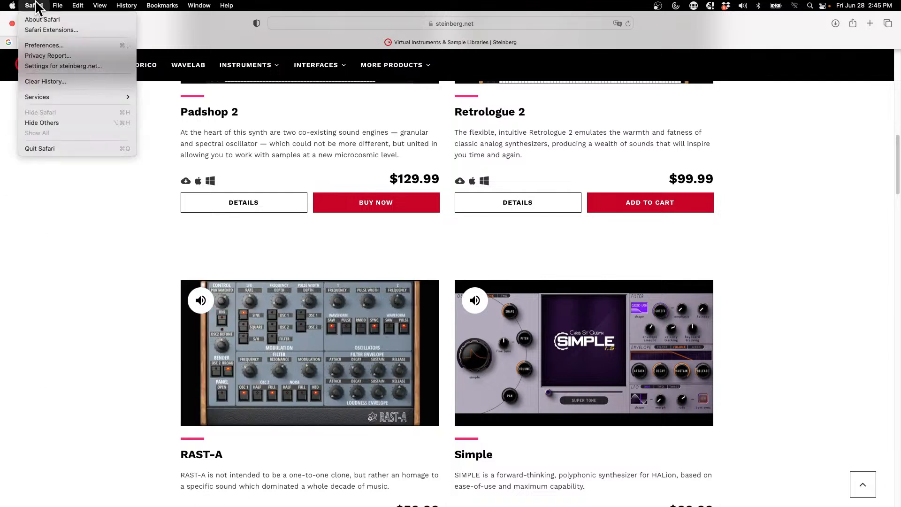
{"action": "left_click", "coordinate": [58, 147]}
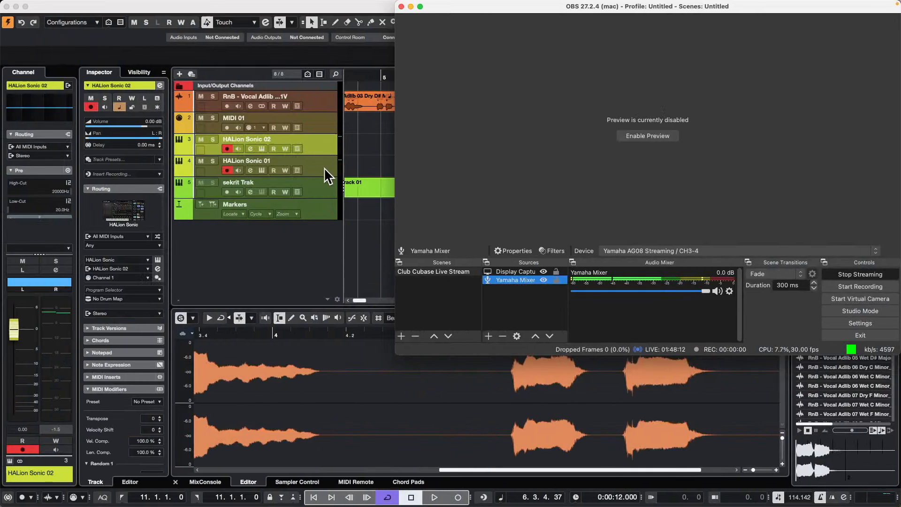
{"action": "left_click", "coordinate": [376, 237]}
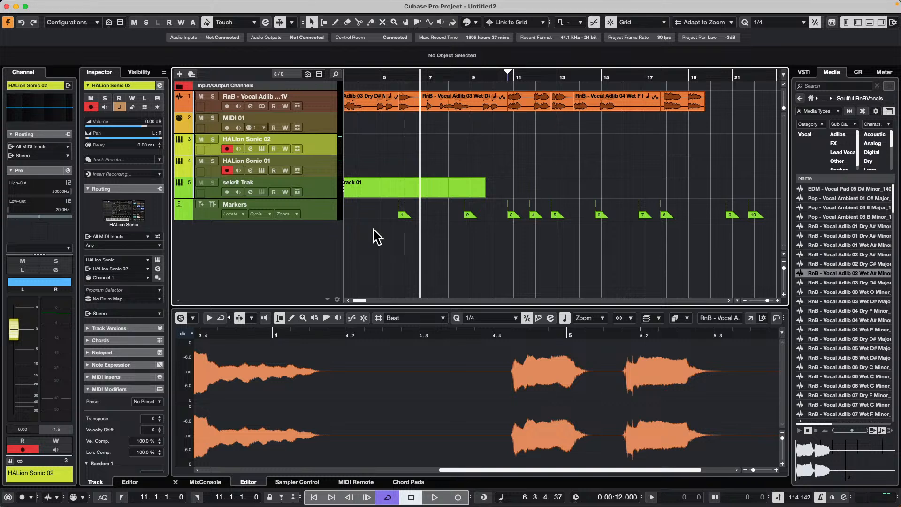
{"action": "mouse_move", "coordinate": [294, 505]}
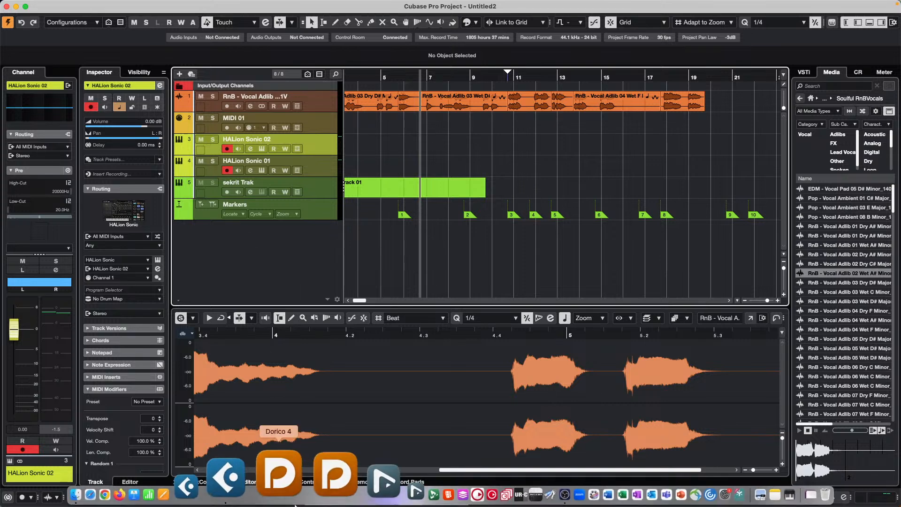
{"action": "left_click", "coordinate": [177, 483]}
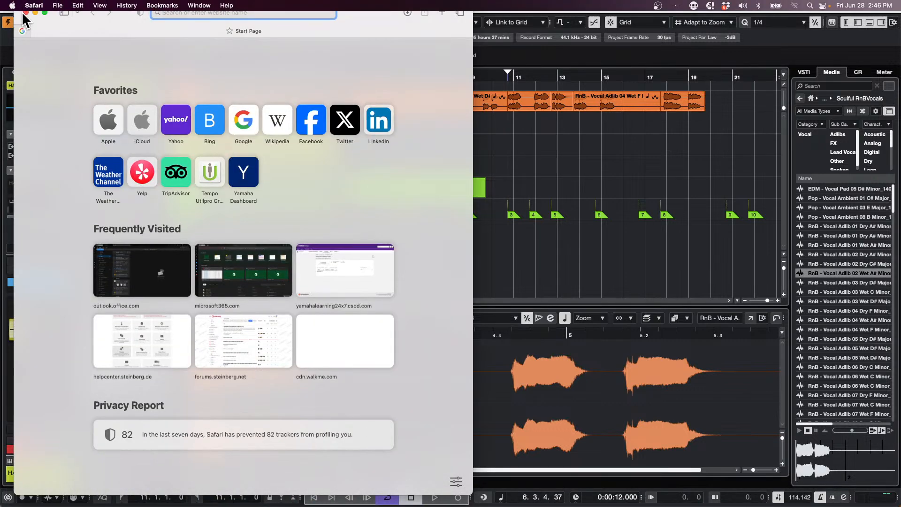
{"action": "left_click", "coordinate": [26, 13]}
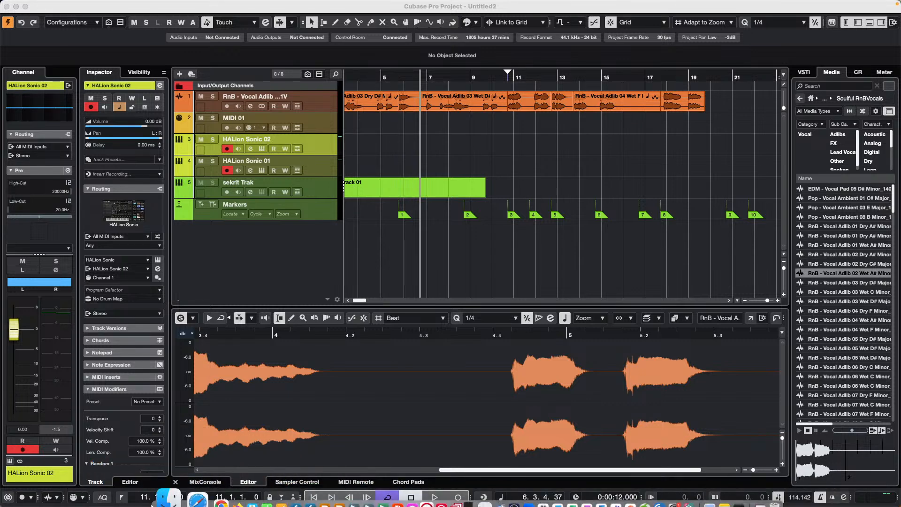
- Open the image AA Printer CCLS.jpg from the Desktop folder in Finder, view it, and return to the Cubase project
{"action": "left_click", "coordinate": [164, 497]}
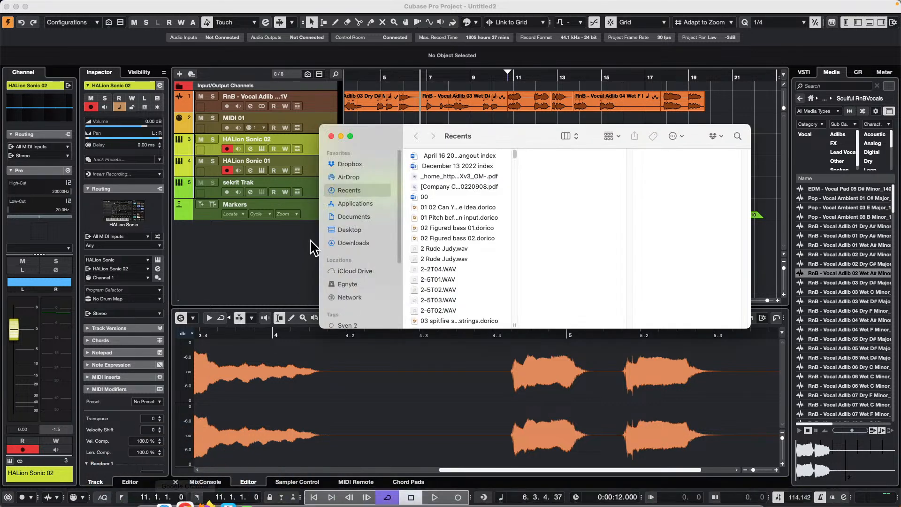
{"action": "left_click", "coordinate": [358, 231]}
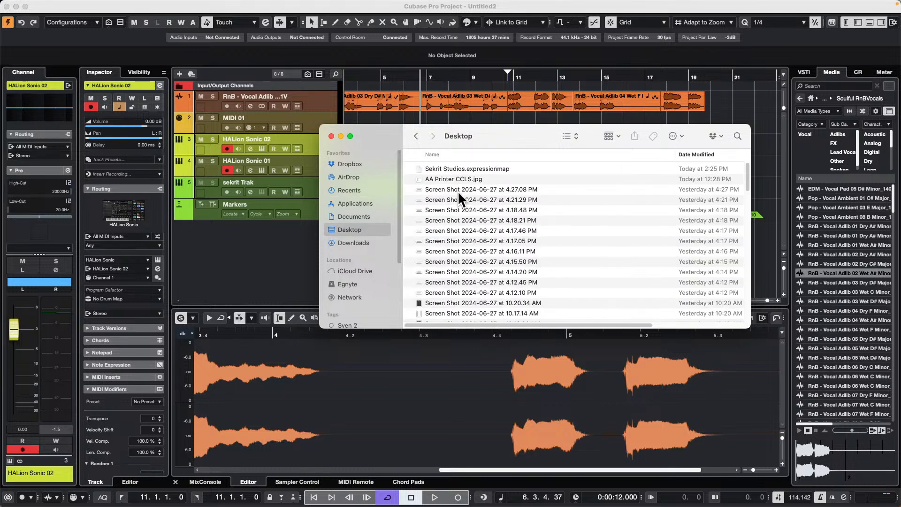
{"action": "double_click", "coordinate": [446, 178]}
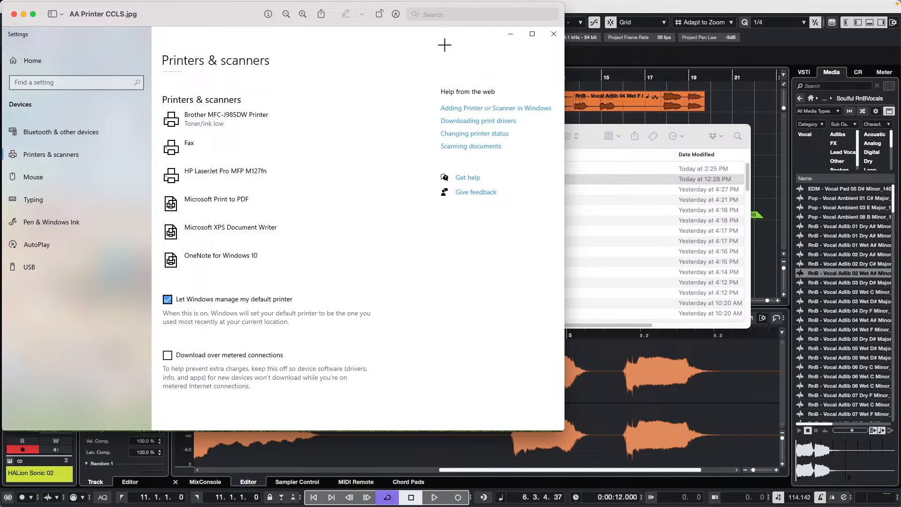
{"action": "left_click", "coordinate": [741, 111]}
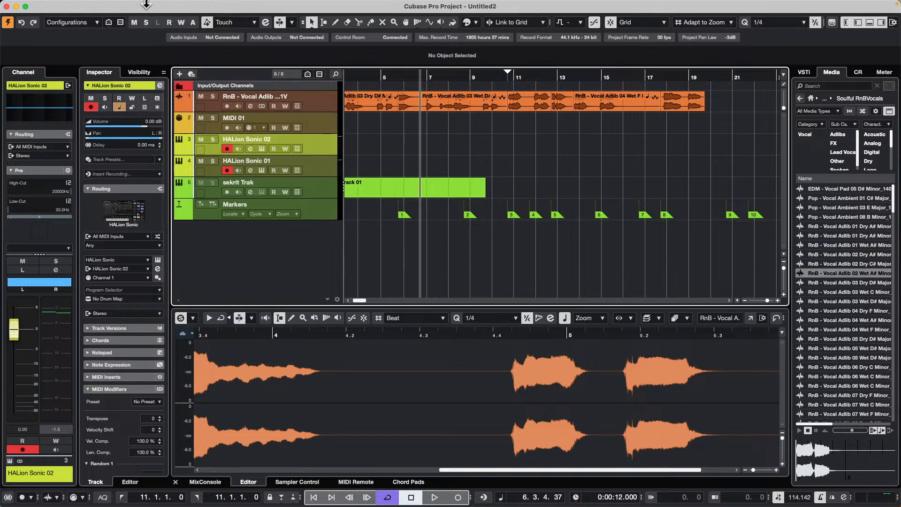
- Create a new empty project in the A media folder
{"action": "left_click", "coordinate": [62, 6]}
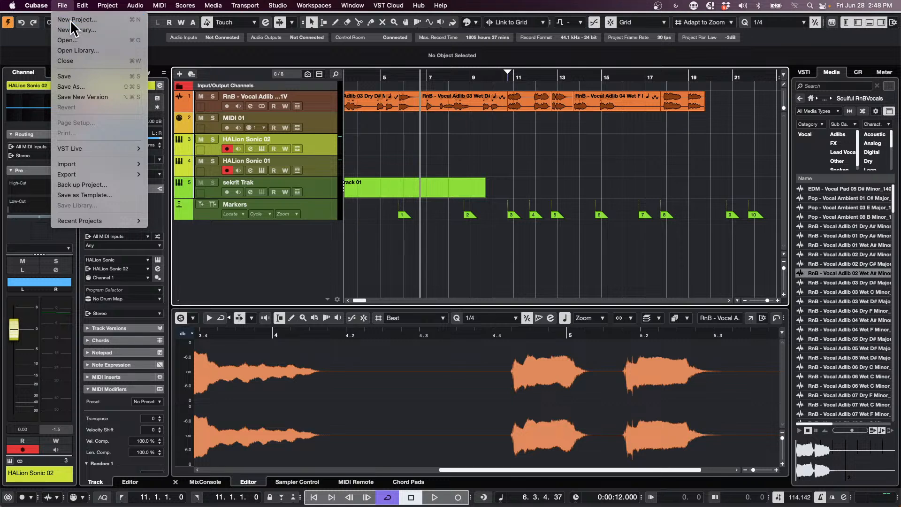
{"action": "left_click", "coordinate": [69, 20]}
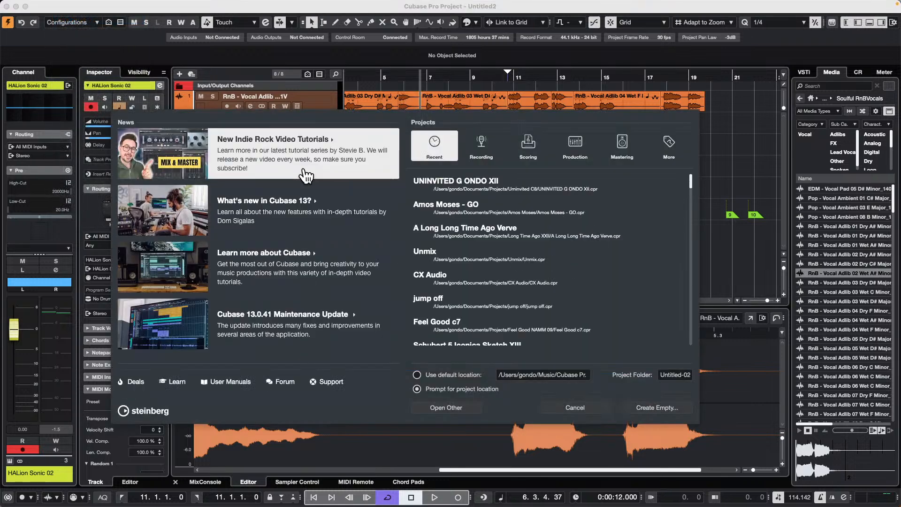
{"action": "left_click", "coordinate": [661, 408]}
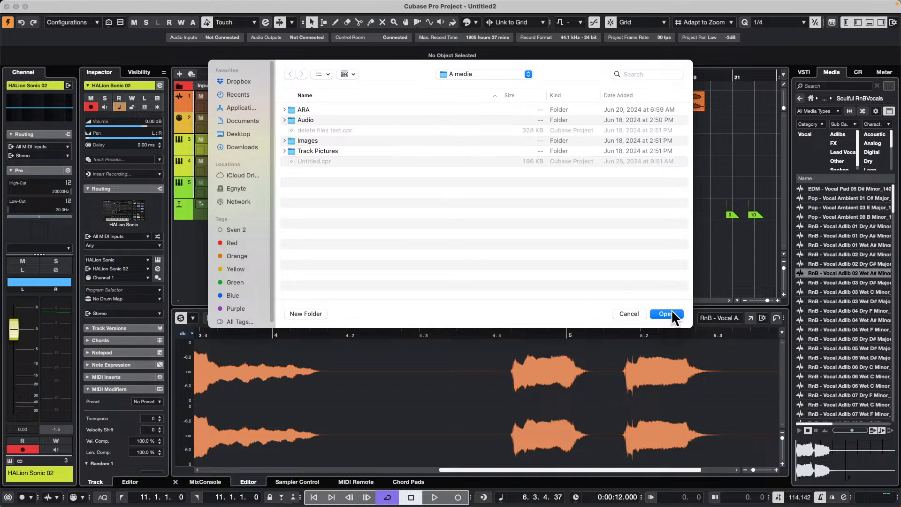
{"action": "left_click", "coordinate": [666, 314]}
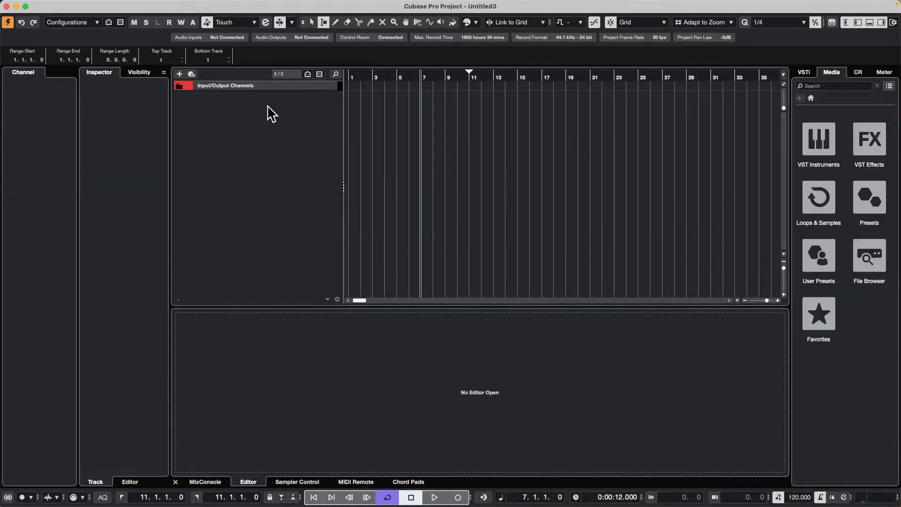
- Add one HALion Sonic instrument track with all MIDI inputs and stereo output, and reposition the plug-in window so its browser is fully visible
{"action": "right_click", "coordinate": [237, 109]}
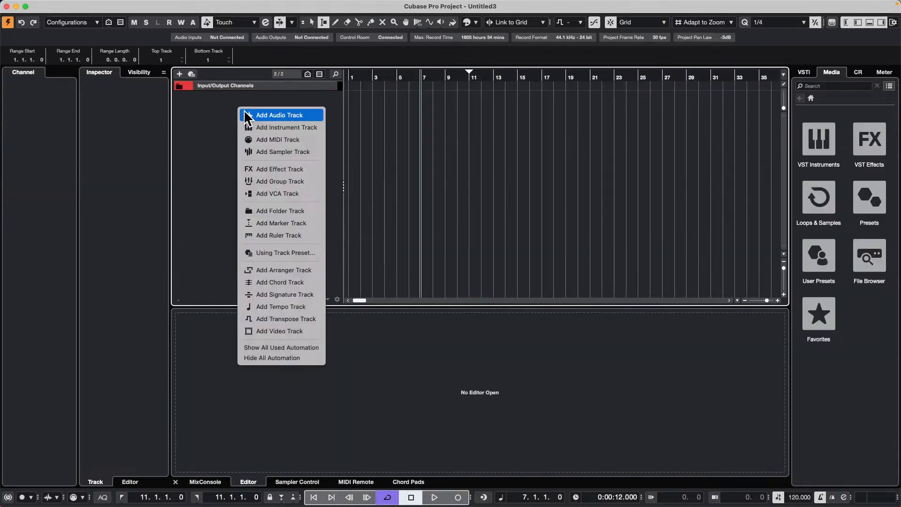
{"action": "left_click", "coordinate": [283, 126]}
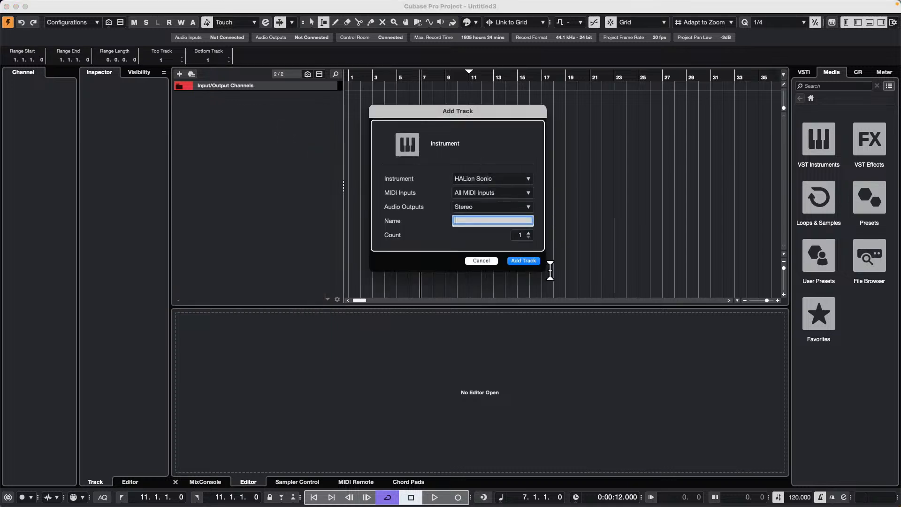
{"action": "left_click", "coordinate": [529, 261]}
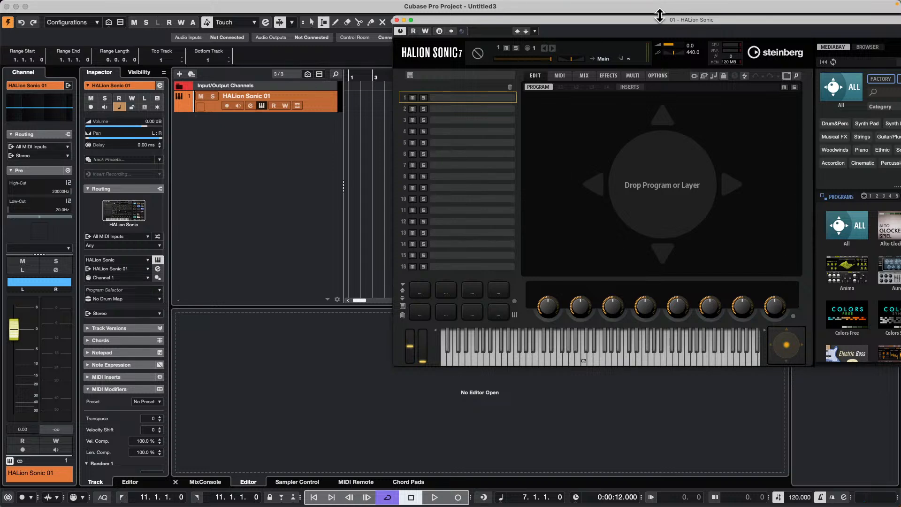
{"action": "left_click_drag", "start_coordinate": [662, 20], "coordinate": [532, 7]}
- Find the RAST-A instrument in the HALion Sonic program browser and load its Chill Chords program into slot 1
{"action": "scroll", "coordinate": [797, 291], "scroll_direction": "down", "scroll_amount": 3}
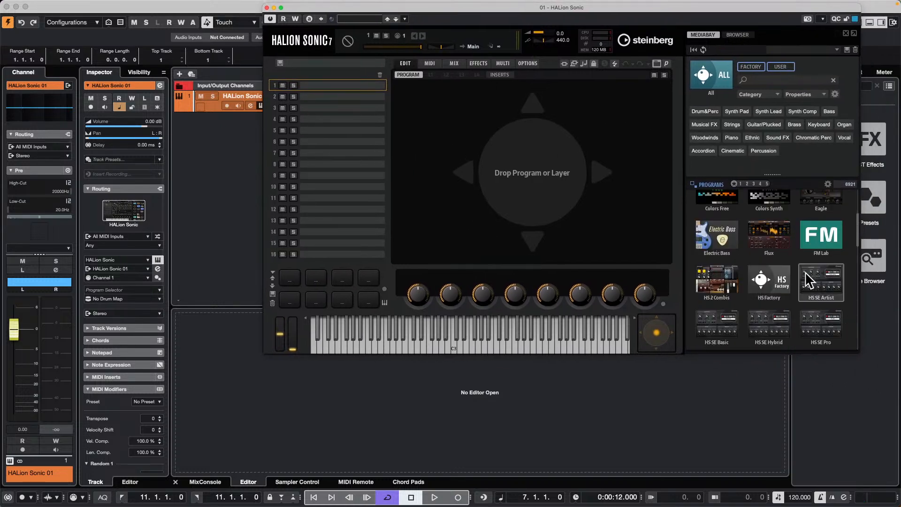
{"action": "scroll", "coordinate": [776, 258], "scroll_direction": "down", "scroll_amount": 3}
{"action": "scroll", "coordinate": [776, 257], "scroll_direction": "down", "scroll_amount": 10}
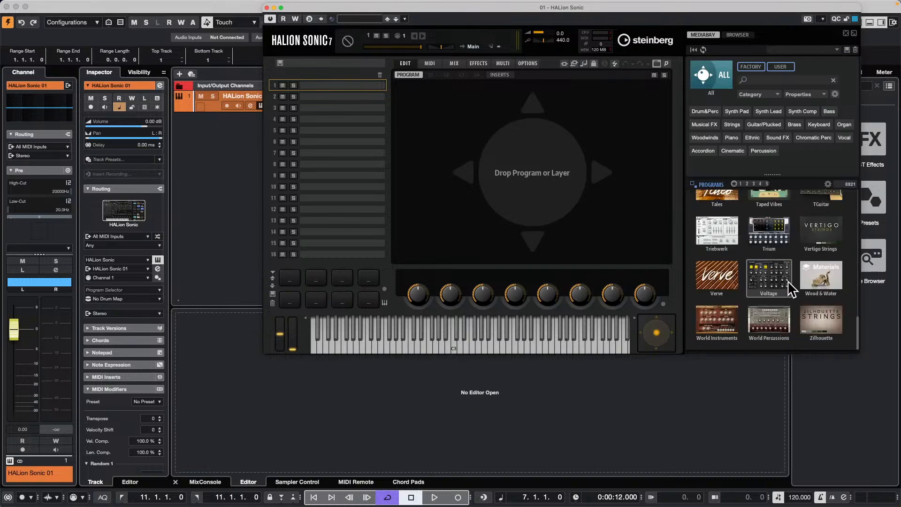
{"action": "scroll", "coordinate": [792, 290], "scroll_direction": "up", "scroll_amount": 3}
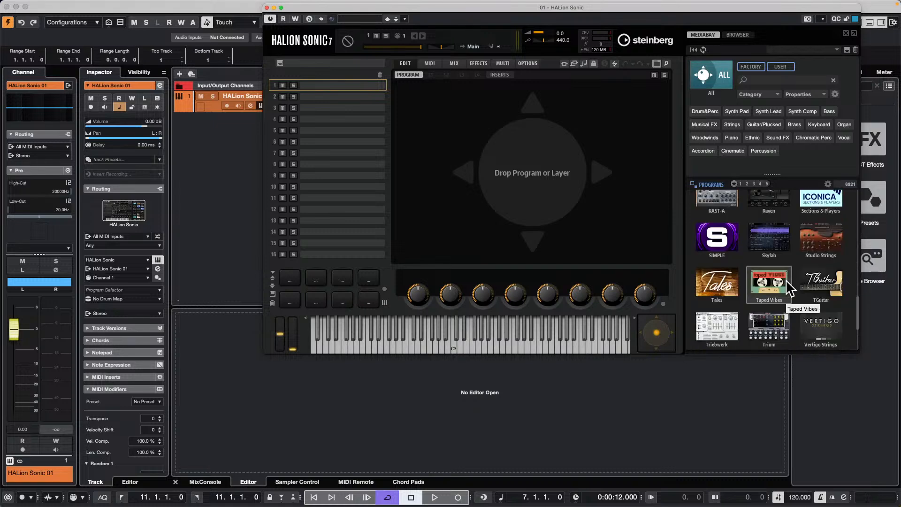
{"action": "scroll", "coordinate": [792, 289], "scroll_direction": "up", "scroll_amount": 3}
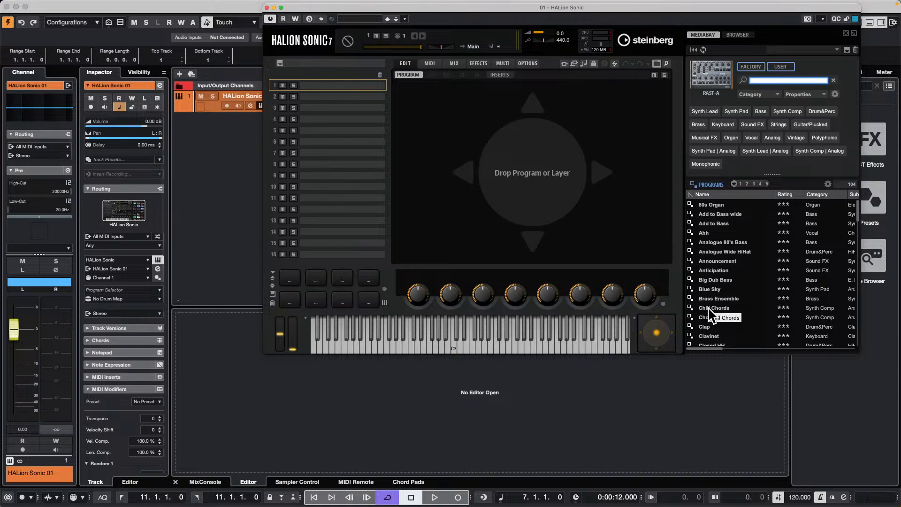
{"action": "double_click", "coordinate": [710, 309]}
- Audition Chill Chords with a few notes on the virtual keyboard and record-enable the HALion Sonic 01 track
{"action": "left_click", "coordinate": [457, 339]}
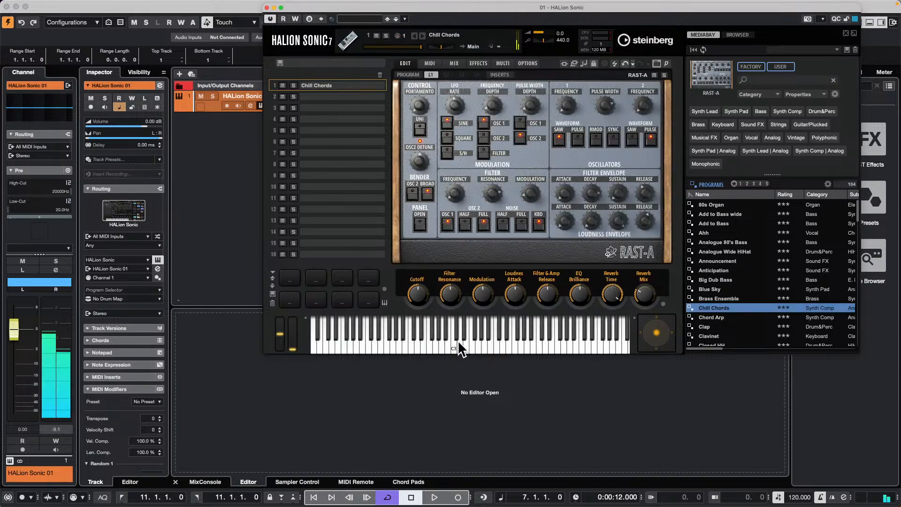
{"action": "left_click", "coordinate": [415, 350]}
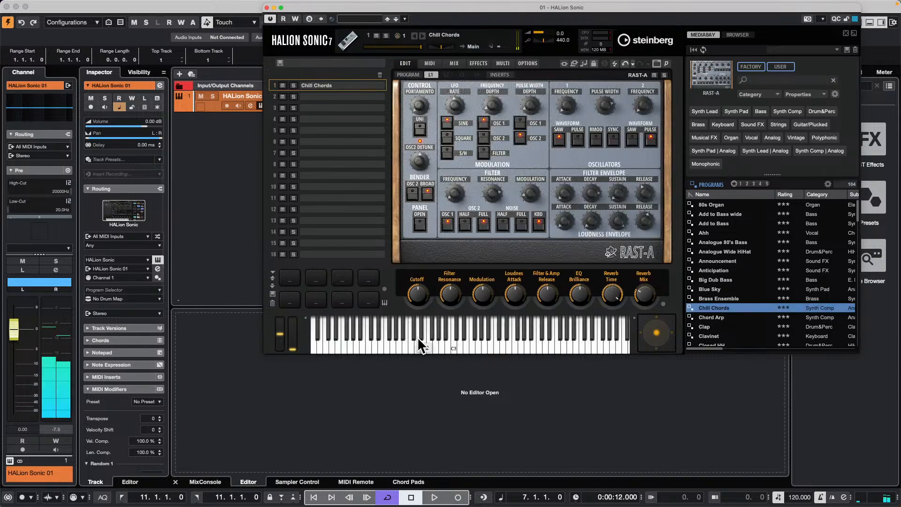
{"action": "left_click", "coordinate": [227, 104]}
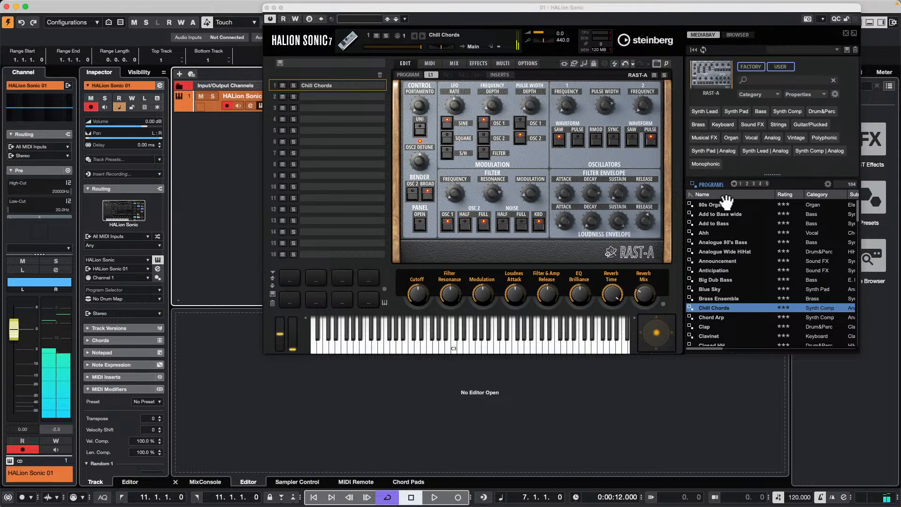
- Switch the program browser to the FM Lab instrument and load its Antithesis program into slot 2
{"action": "left_click", "coordinate": [708, 77]}
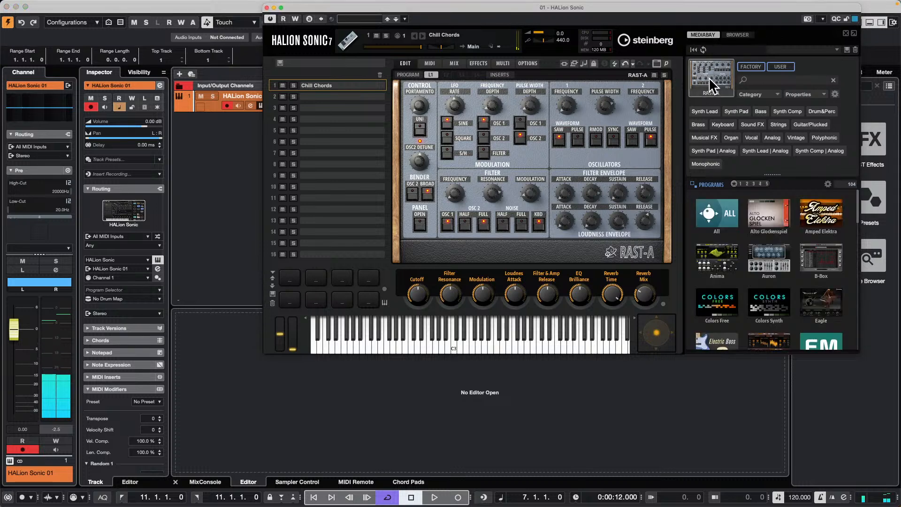
{"action": "scroll", "coordinate": [802, 265], "scroll_direction": "down", "scroll_amount": 3}
{"action": "left_click", "coordinate": [833, 292]}
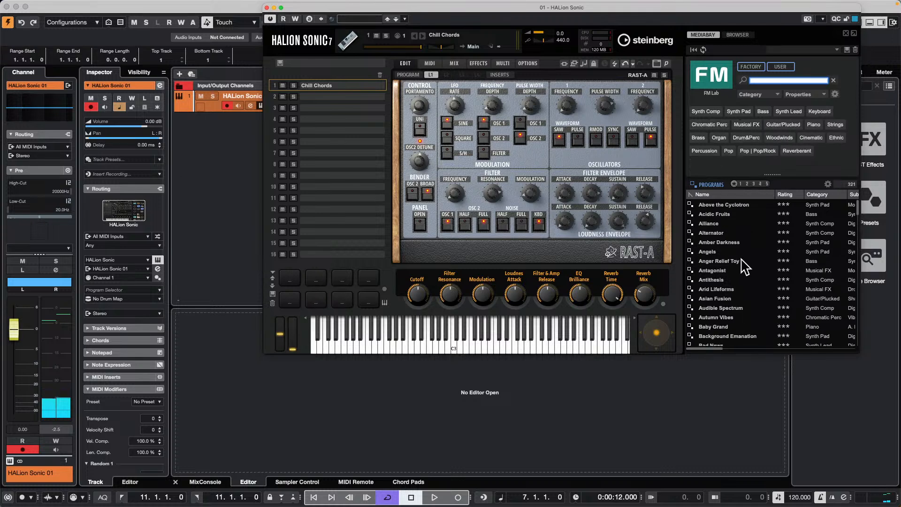
{"action": "left_click_drag", "start_coordinate": [720, 281], "coordinate": [331, 97]}
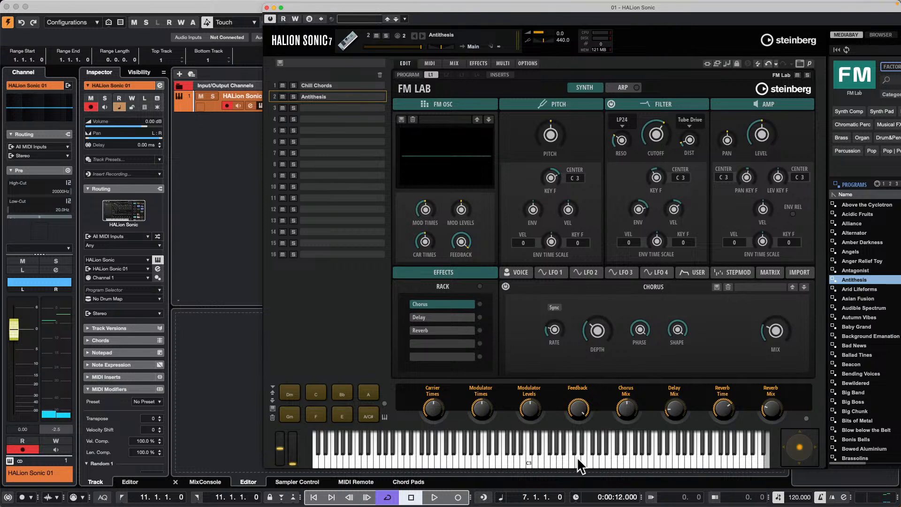
- Audition the Antithesis program with several high and low notes on the virtual keyboard
{"action": "left_click", "coordinate": [578, 460]}
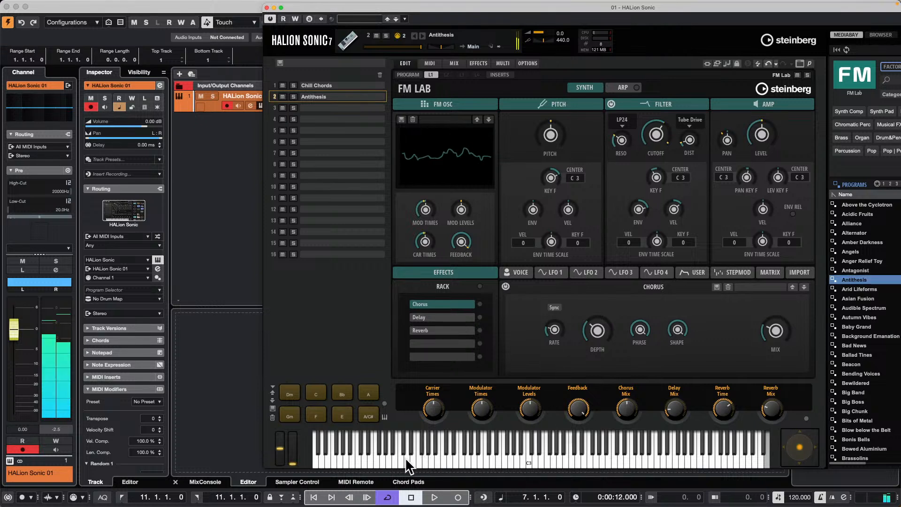
{"action": "left_click", "coordinate": [573, 457]}
{"action": "left_click", "coordinate": [567, 457]}
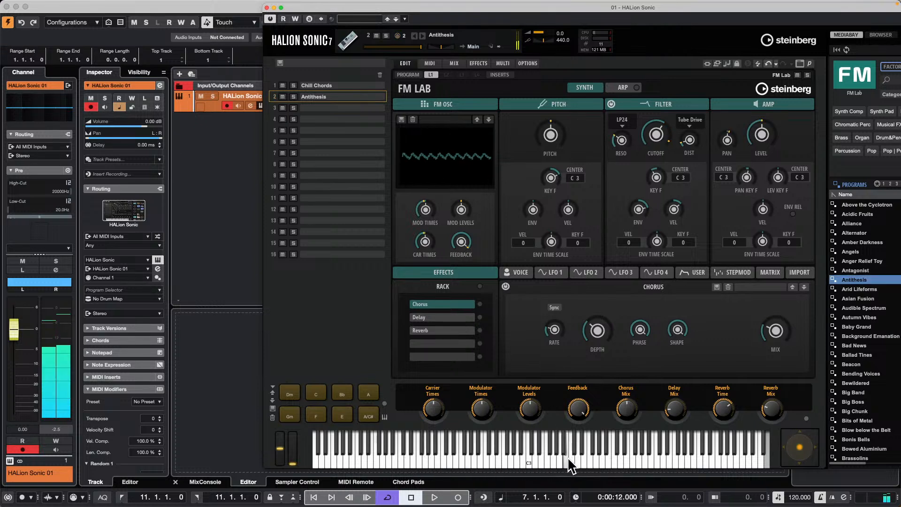
{"action": "left_click", "coordinate": [419, 459]}
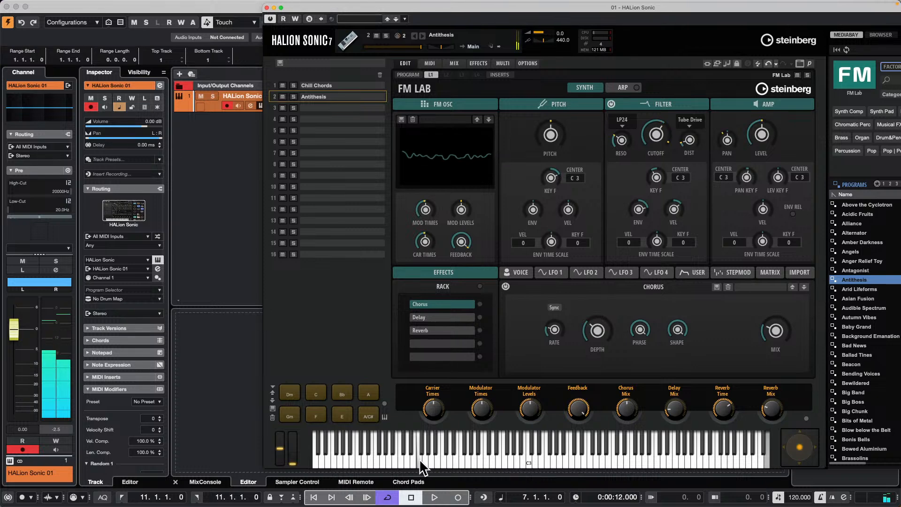
- Add a MIDI track with all MIDI inputs, routed to 01. HALion Sonic on Channel 1
{"action": "right_click", "coordinate": [218, 128]}
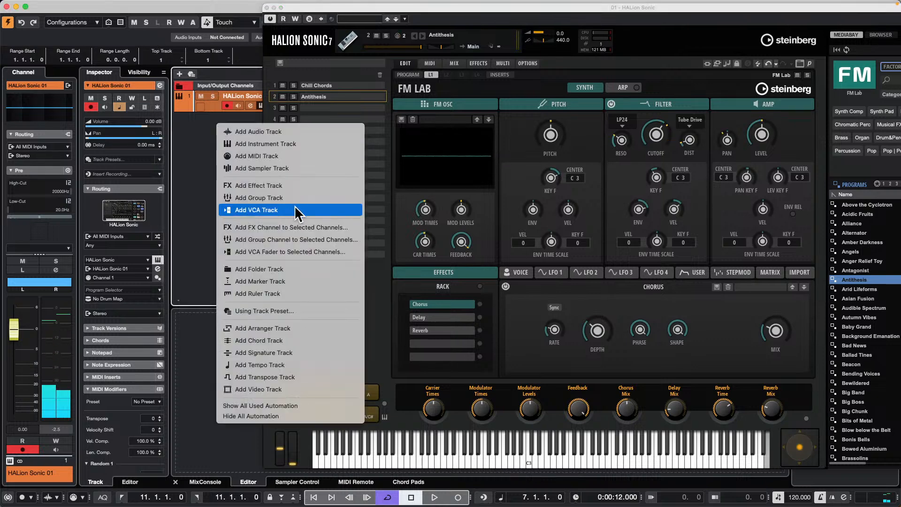
{"action": "left_click", "coordinate": [309, 157]}
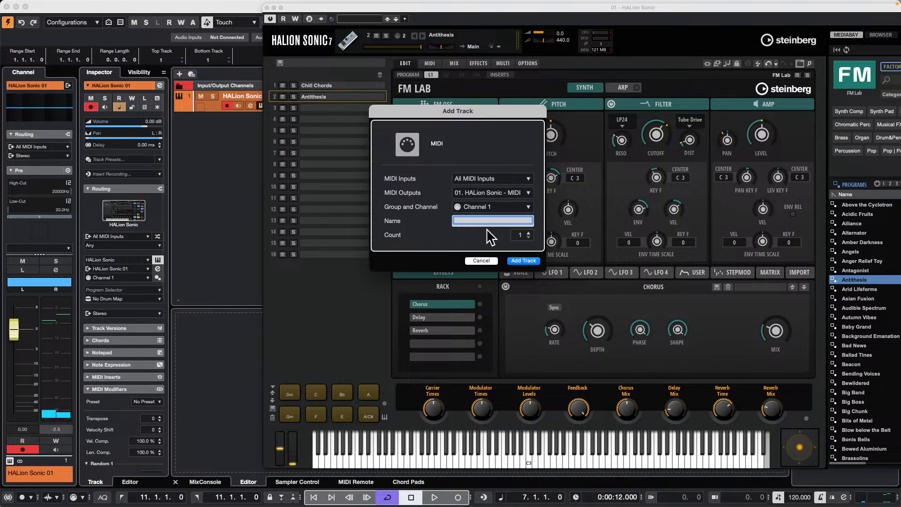
{"action": "left_click", "coordinate": [522, 261]}
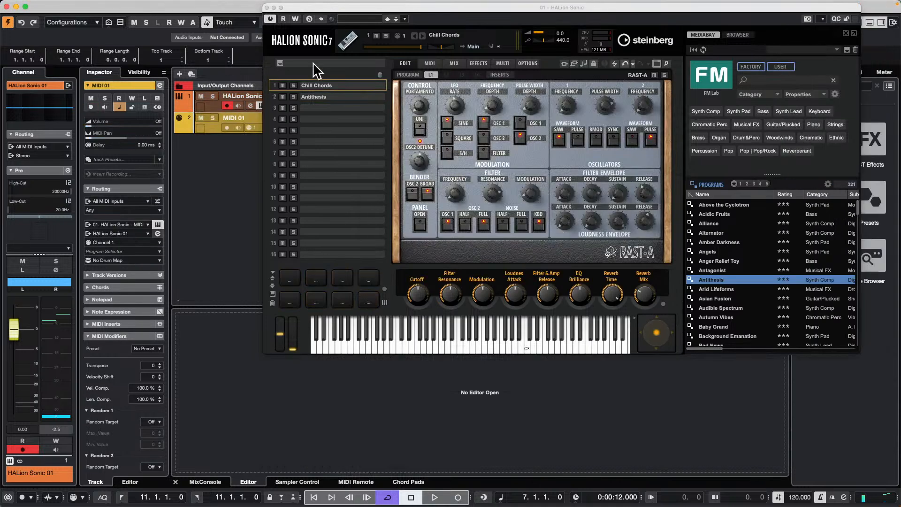
- Route the Antithesis program in slot 2 to Out 2 on HALion Sonic's mix page and close the plug-in window
{"action": "left_click", "coordinate": [323, 98]}
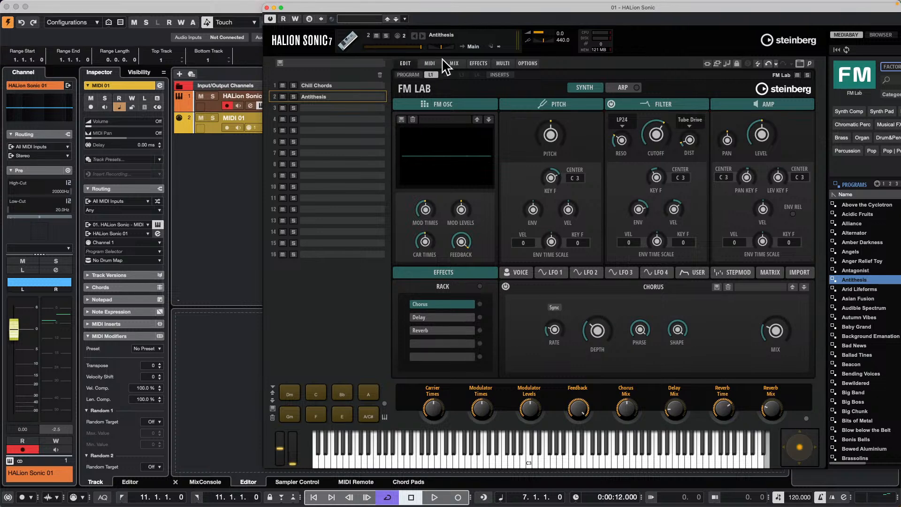
{"action": "left_click", "coordinate": [455, 63]}
{"action": "left_click", "coordinate": [654, 97]}
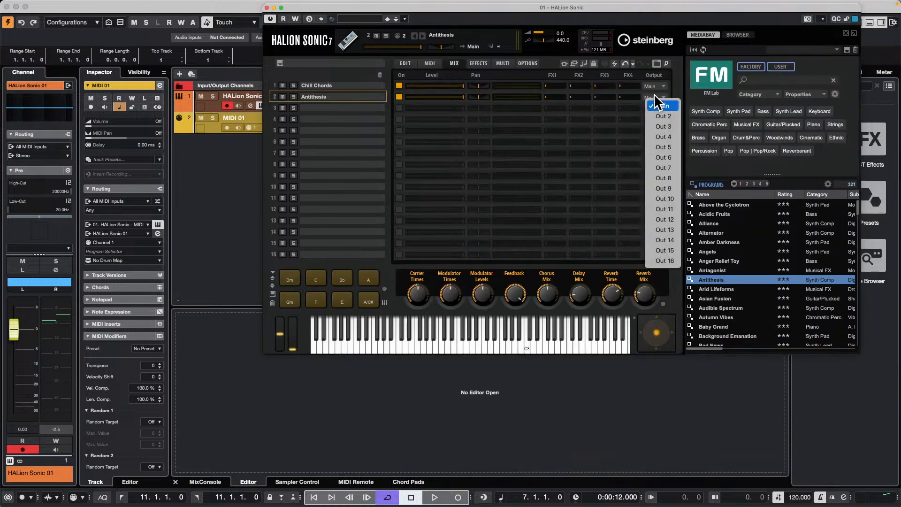
{"action": "left_click", "coordinate": [670, 117]}
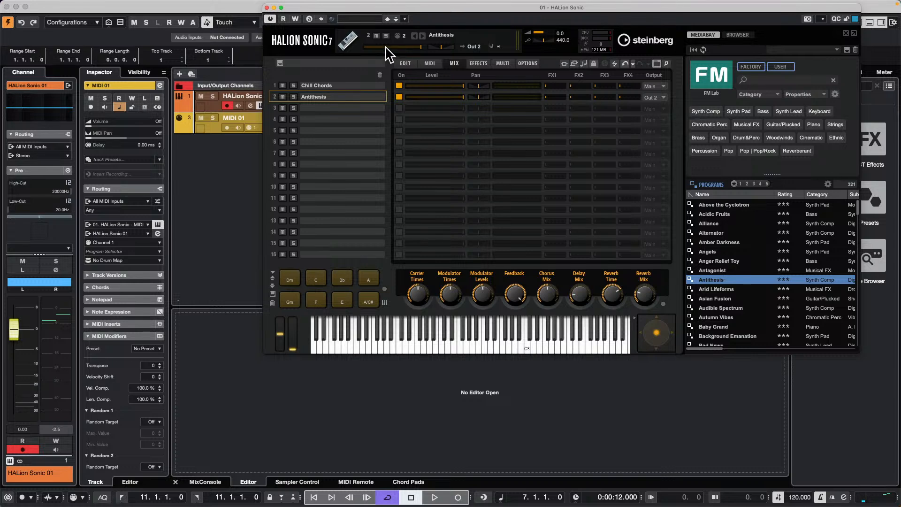
{"action": "left_click", "coordinate": [266, 8]}
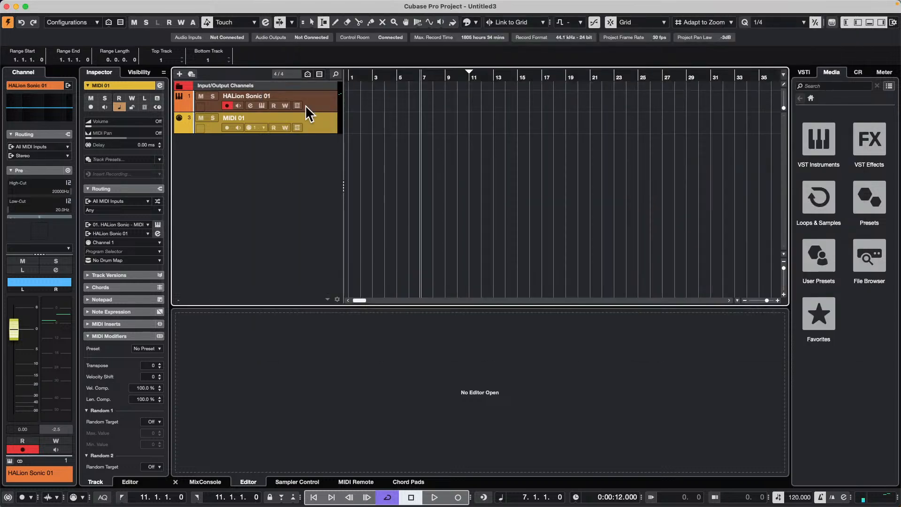
- Show the MixConsole below the project and select HALion Sonic 01 and MIDI 01 in turn to compare their channels
{"action": "left_click", "coordinate": [201, 482]}
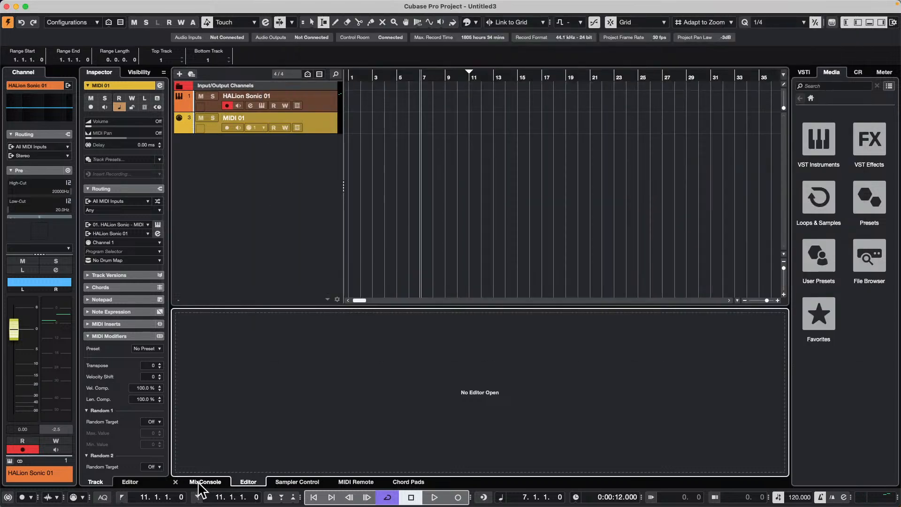
{"action": "left_click", "coordinate": [315, 103]}
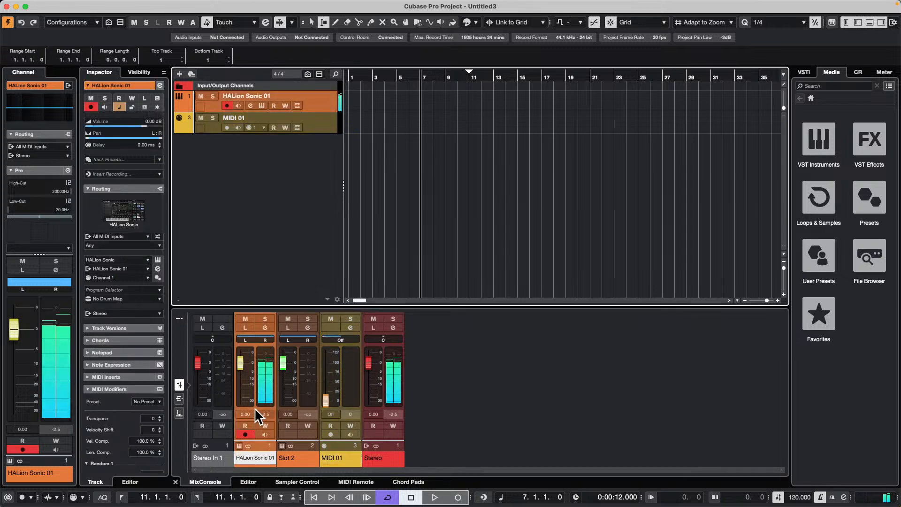
{"action": "left_click", "coordinate": [318, 116]}
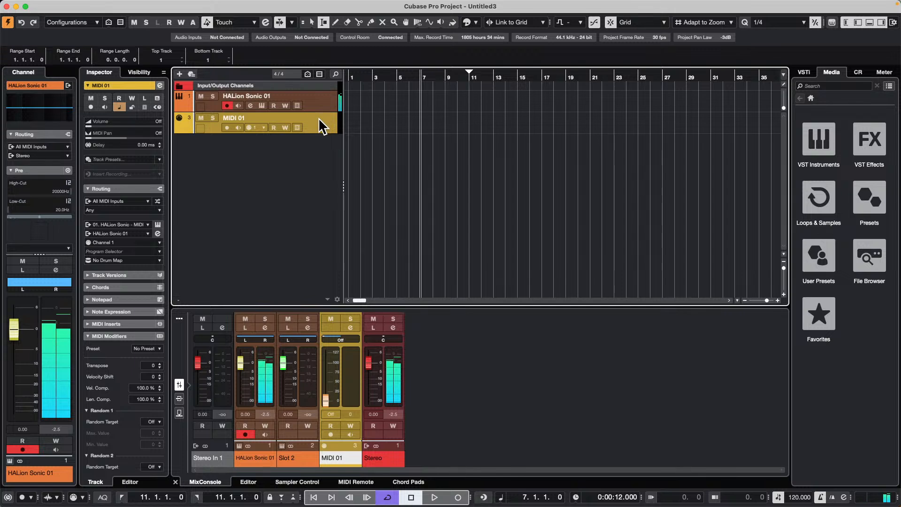
- Record-enable MIDI 01 instead of HALion Sonic 01 and set its MIDI channel to Channel 2
{"action": "left_click", "coordinate": [227, 105]}
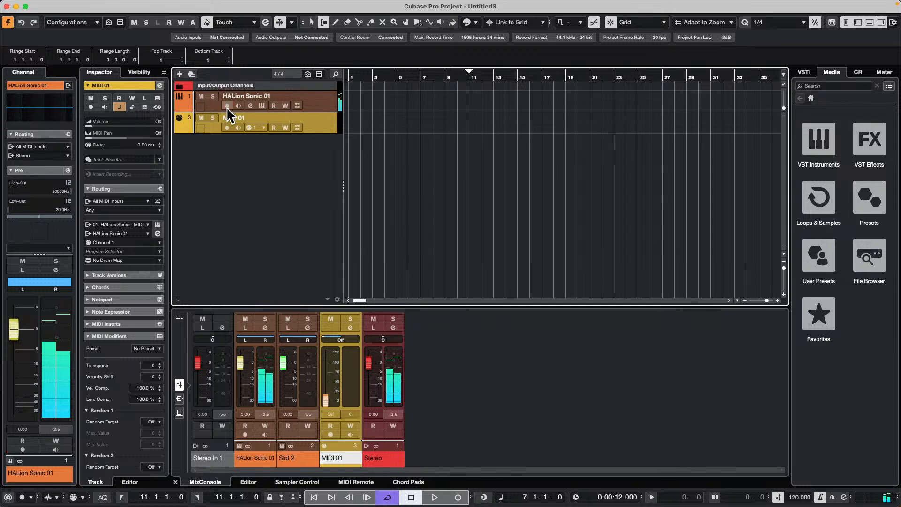
{"action": "left_click", "coordinate": [227, 127]}
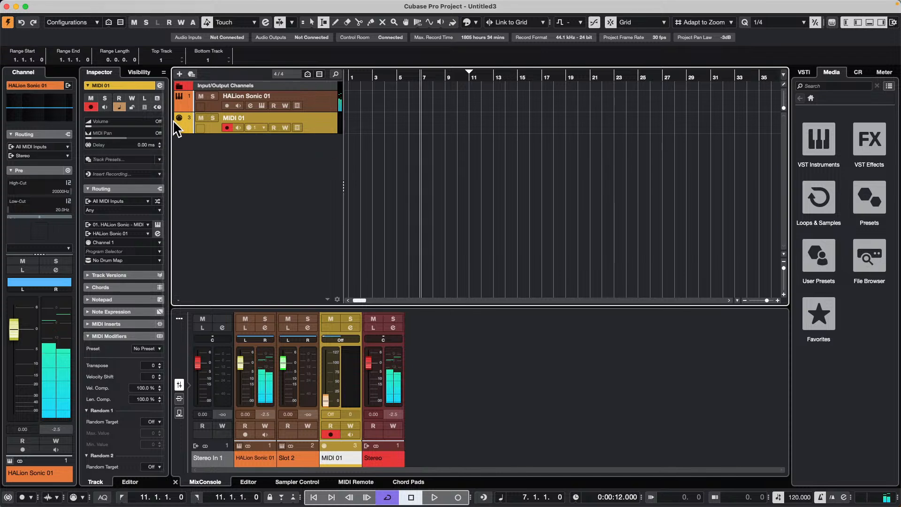
{"action": "left_click", "coordinate": [134, 243]}
{"action": "left_click", "coordinate": [121, 286]}
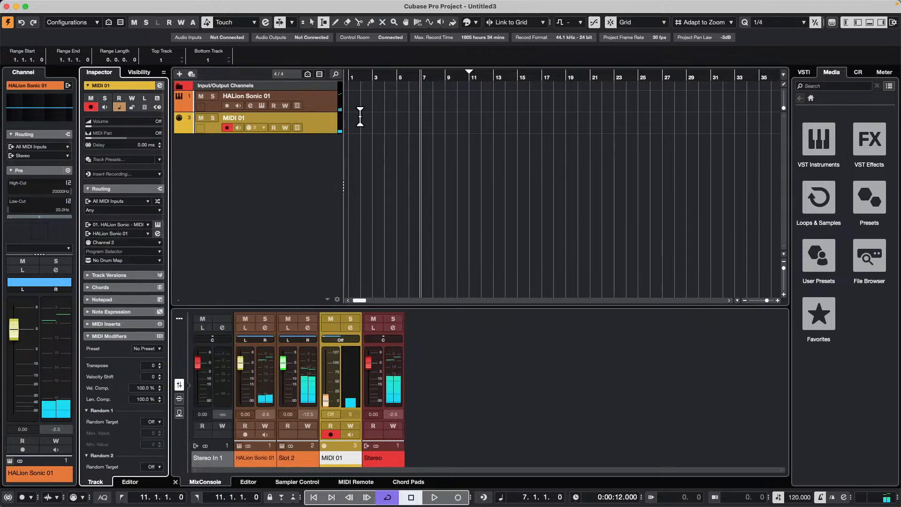
- Boost the high-mid EQ band of the HALion Sonic 01 channel by about 6 dB near 2.7 kHz
{"action": "left_click", "coordinate": [333, 100]}
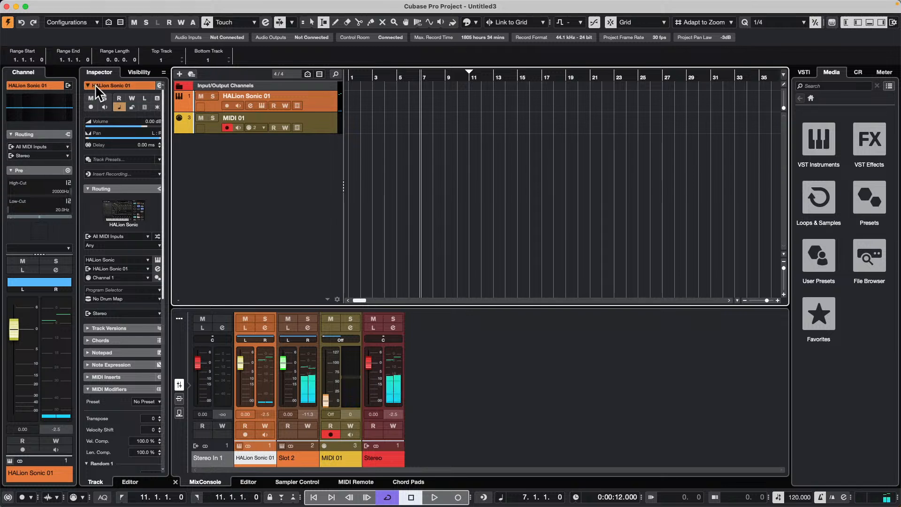
{"action": "left_click", "coordinate": [50, 105]}
{"action": "left_click_drag", "start_coordinate": [183, 84], "coordinate": [198, 73]}
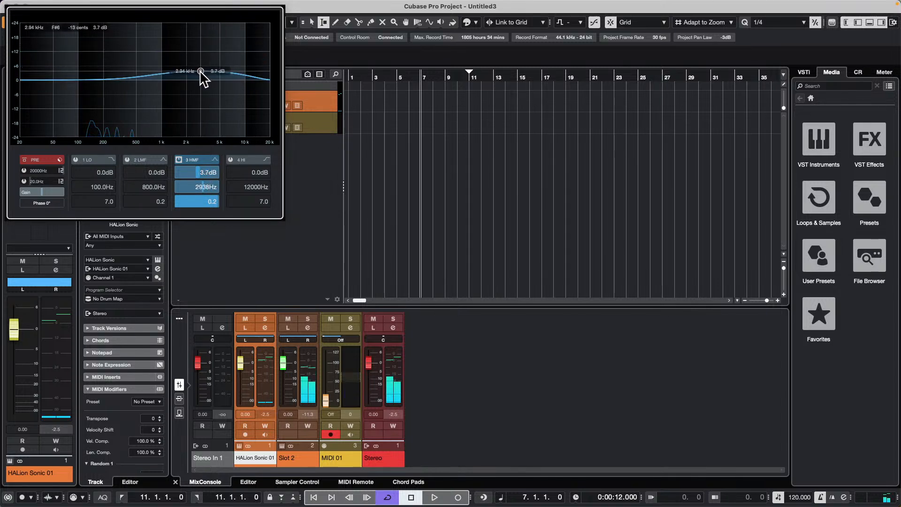
{"action": "left_click", "coordinate": [327, 97]}
- Compare the channel strips that MIDI 01 and HALion Sonic 01 show when selected
{"action": "left_click", "coordinate": [325, 117]}
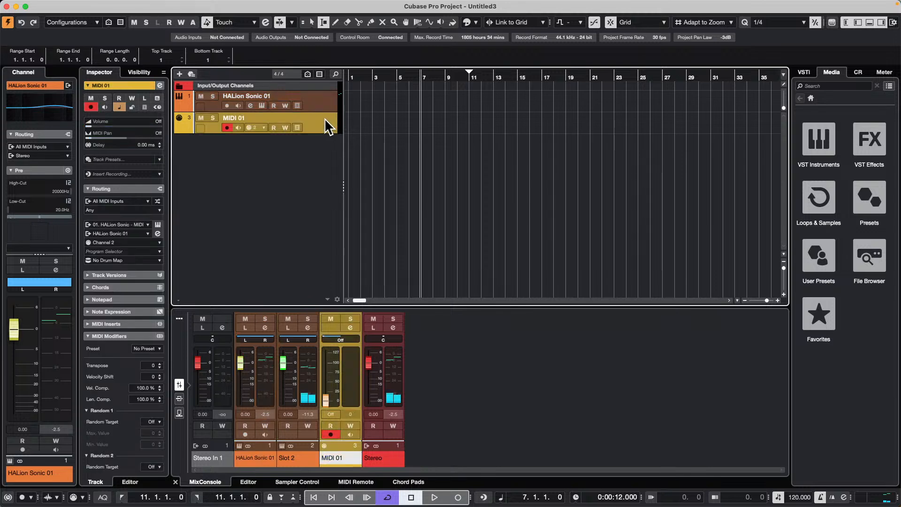
{"action": "left_click", "coordinate": [325, 100]}
{"action": "mouse_move", "coordinate": [61, 111]}
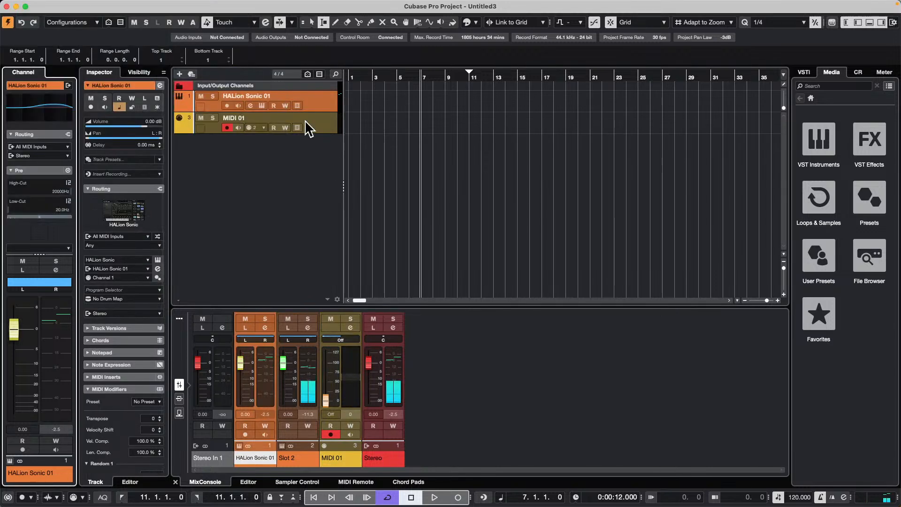
- Record-enable HALion Sonic 01 instead of MIDI 01 and turn its high-mid EQ boost into a cut
{"action": "left_click", "coordinate": [227, 104]}
{"action": "left_click", "coordinate": [227, 127]}
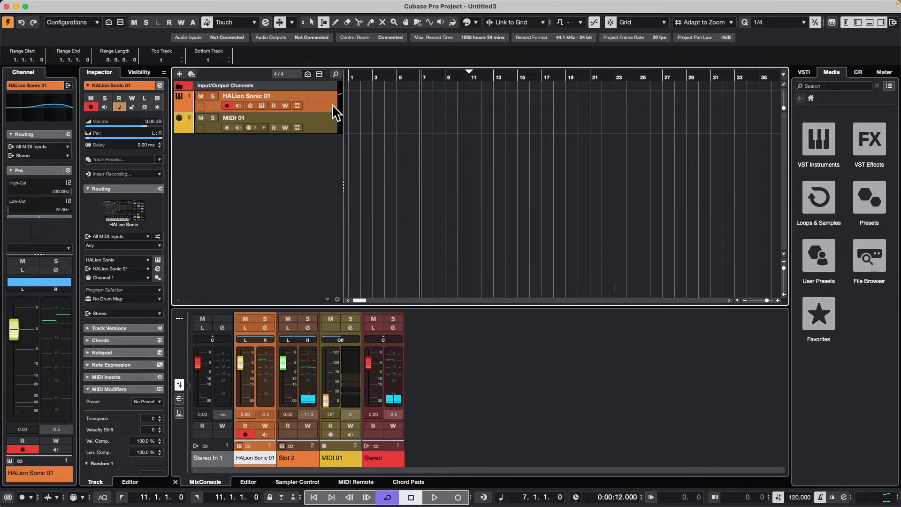
{"action": "mouse_move", "coordinate": [54, 113]}
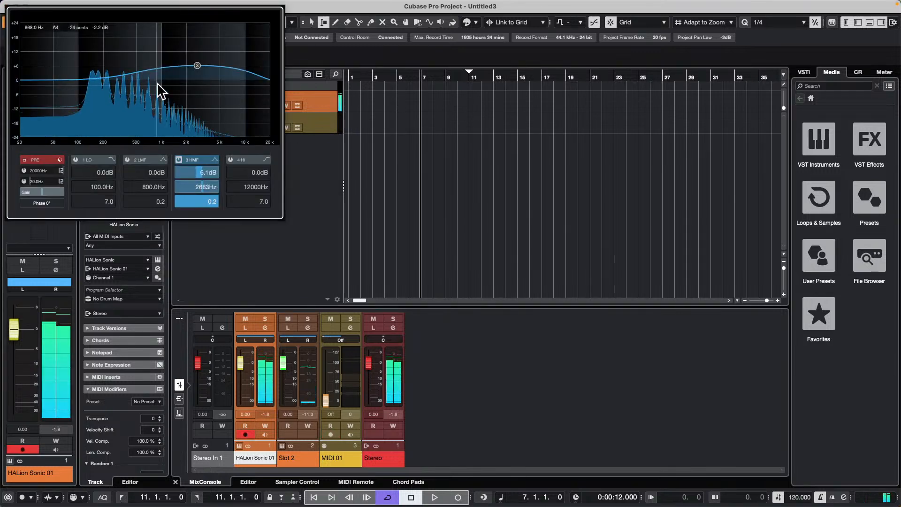
{"action": "left_click_drag", "start_coordinate": [200, 66], "coordinate": [219, 92]}
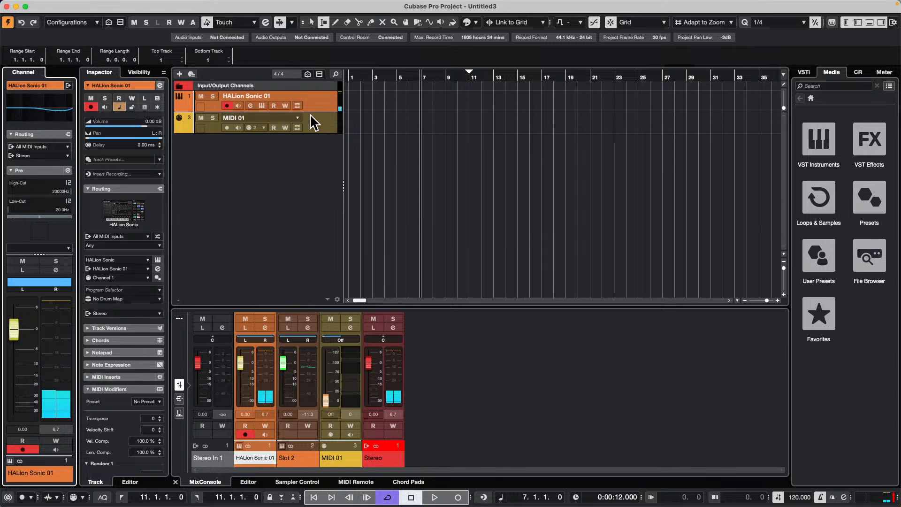
- Set the instrument return channel of MIDI 01 to Slot 2 - HS Out 2 [Stereo]
{"action": "left_click", "coordinate": [326, 122]}
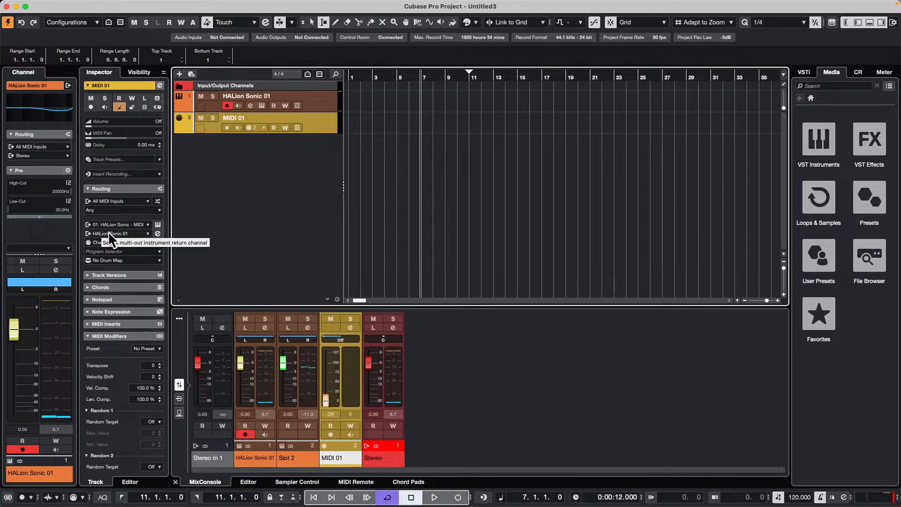
{"action": "left_click", "coordinate": [145, 233]}
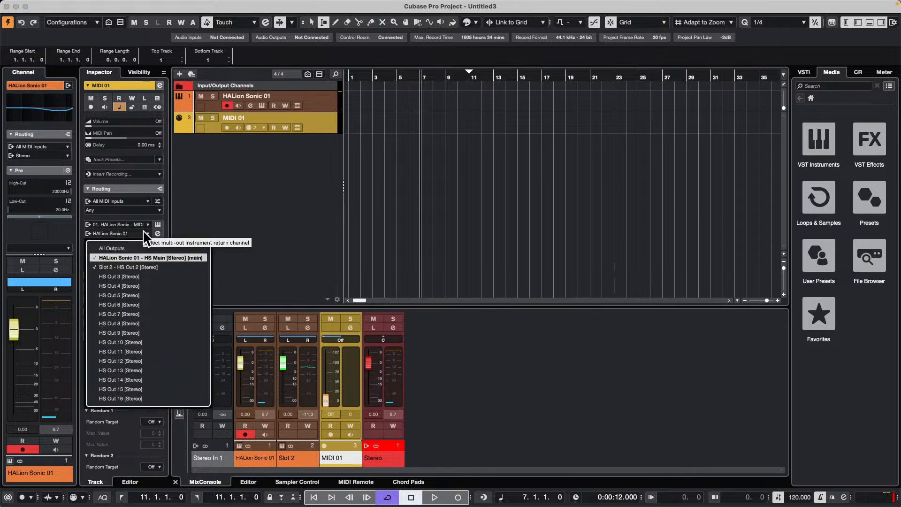
{"action": "left_click", "coordinate": [133, 265]}
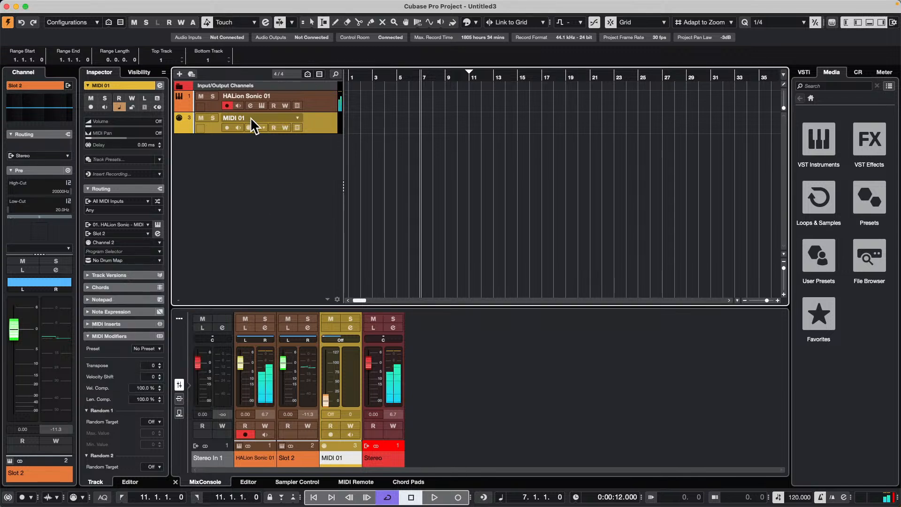
- Record-enable MIDI 01 instead of HALion Sonic 01 and add an upper-frequency cut in the Slot 2 channel's EQ
{"action": "left_click", "coordinate": [227, 127]}
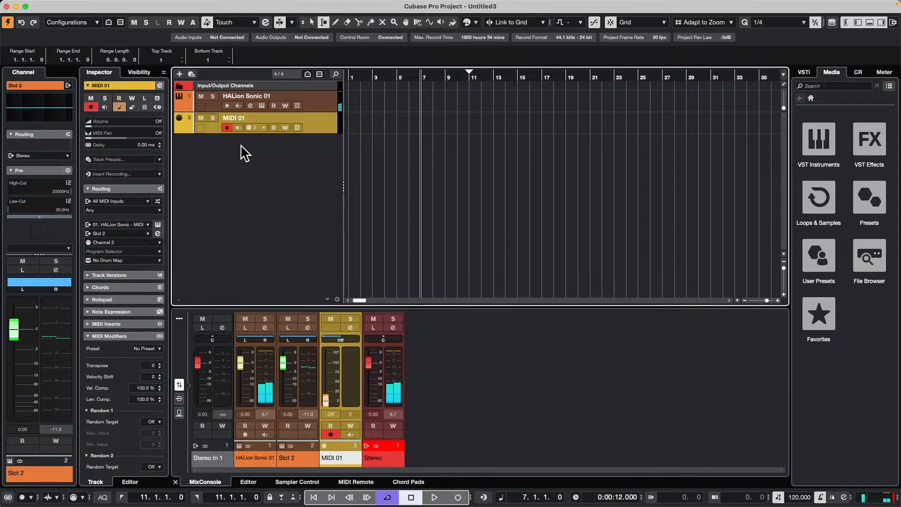
{"action": "left_click", "coordinate": [54, 111]}
{"action": "left_click_drag", "start_coordinate": [156, 90], "coordinate": [217, 94]}
- Record-enable HALion Sonic 01 instead of MIDI 01 and raise its channel's high-mid EQ band from a cut into a boost
{"action": "left_click", "coordinate": [322, 103]}
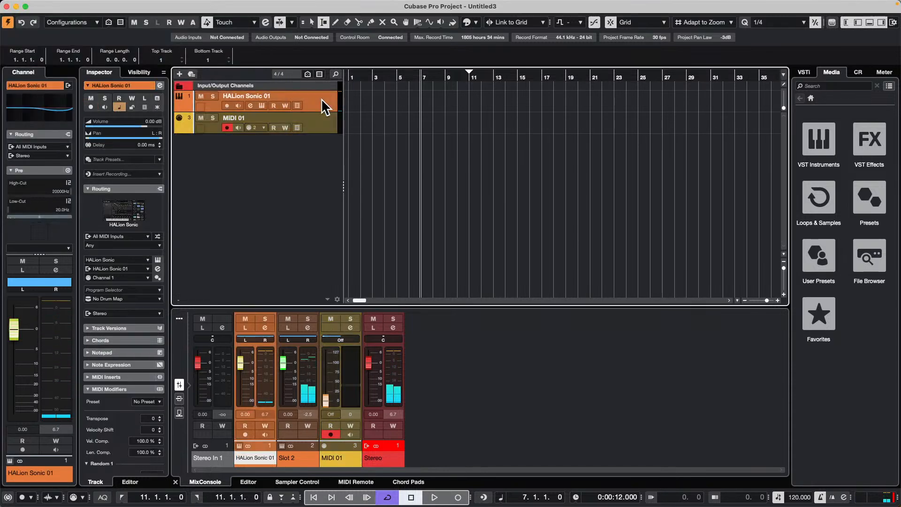
{"action": "left_click", "coordinate": [227, 105]}
{"action": "left_click", "coordinate": [225, 127]}
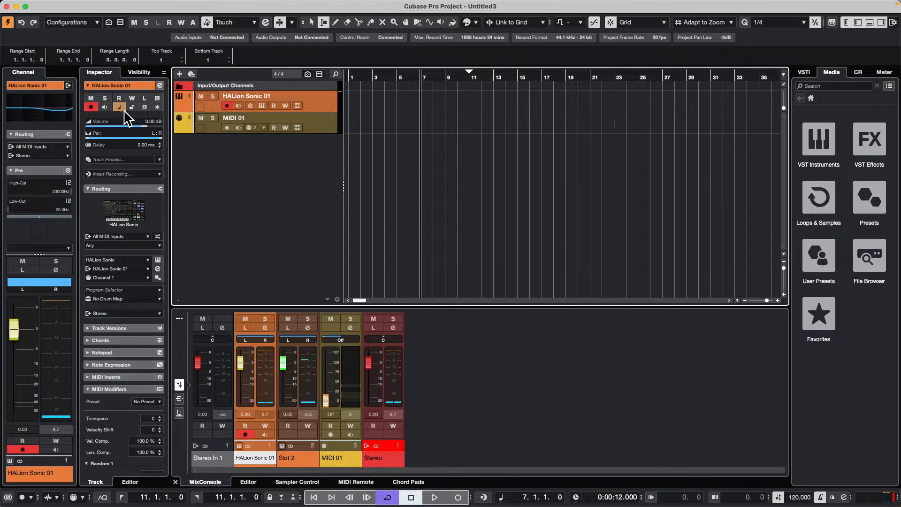
{"action": "left_click", "coordinate": [61, 115]}
{"action": "left_click_drag", "start_coordinate": [219, 92], "coordinate": [156, 46]}
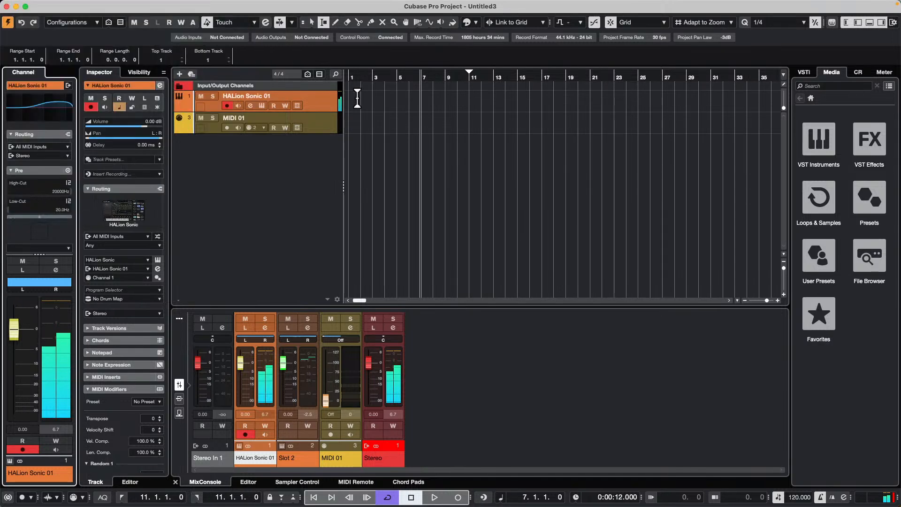
- Compare the separate EQ curves of HALion Sonic 01 and MIDI 01, and review the return channels available to MIDI 01
{"action": "left_click", "coordinate": [330, 122]}
{"action": "left_click", "coordinate": [313, 96]}
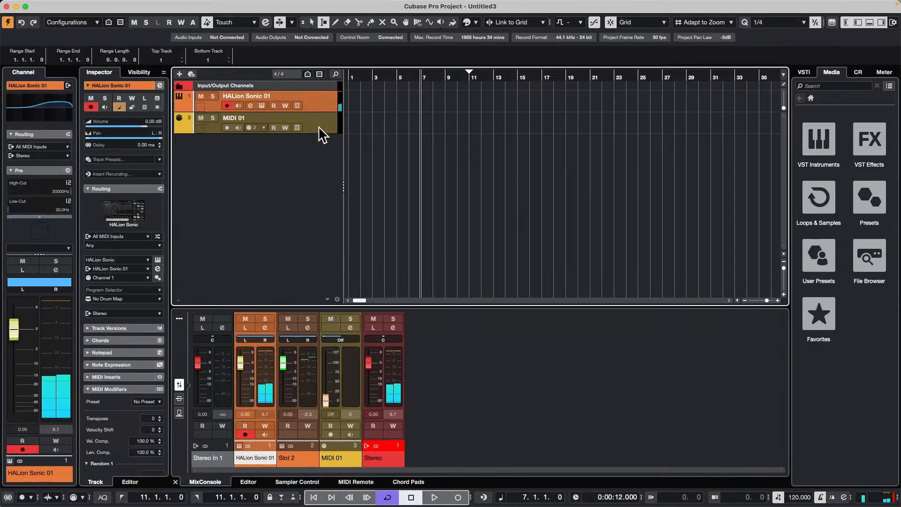
{"action": "left_click", "coordinate": [309, 120]}
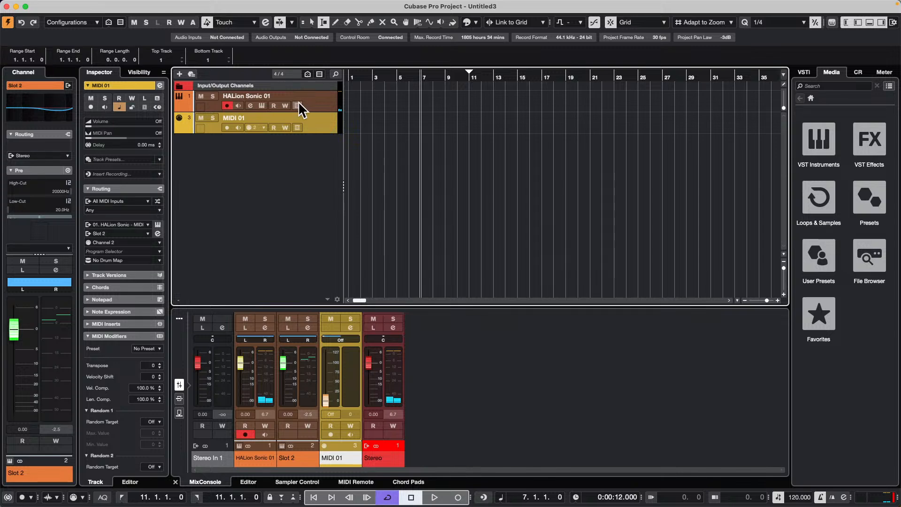
{"action": "left_click", "coordinate": [323, 100]}
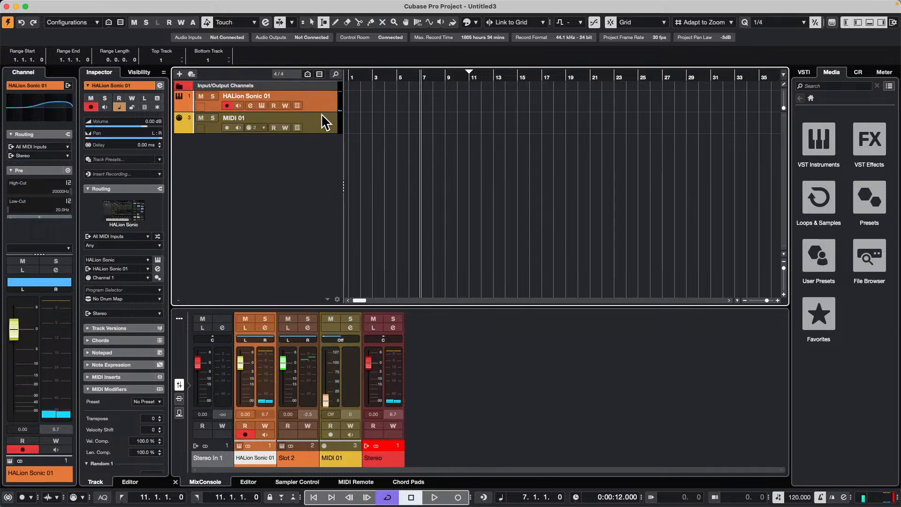
{"action": "left_click", "coordinate": [317, 118]}
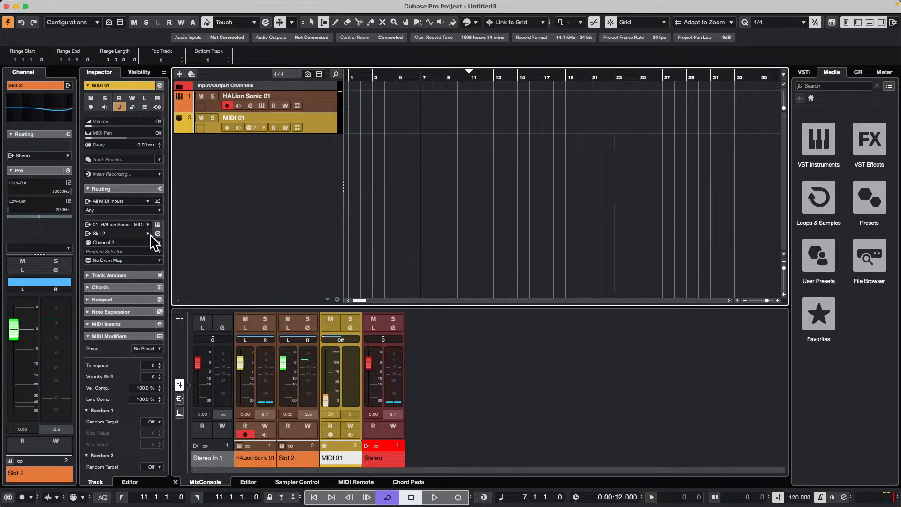
{"action": "left_click", "coordinate": [117, 233]}
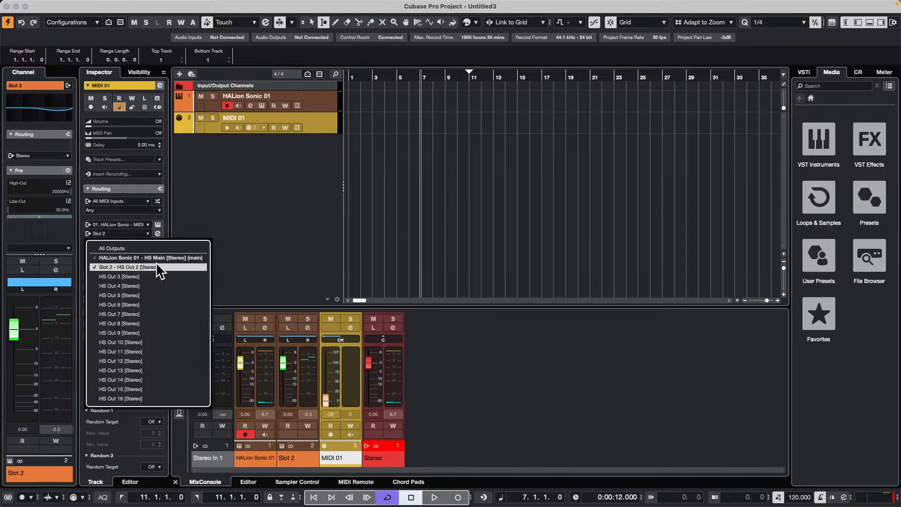
{"action": "left_click", "coordinate": [269, 195]}
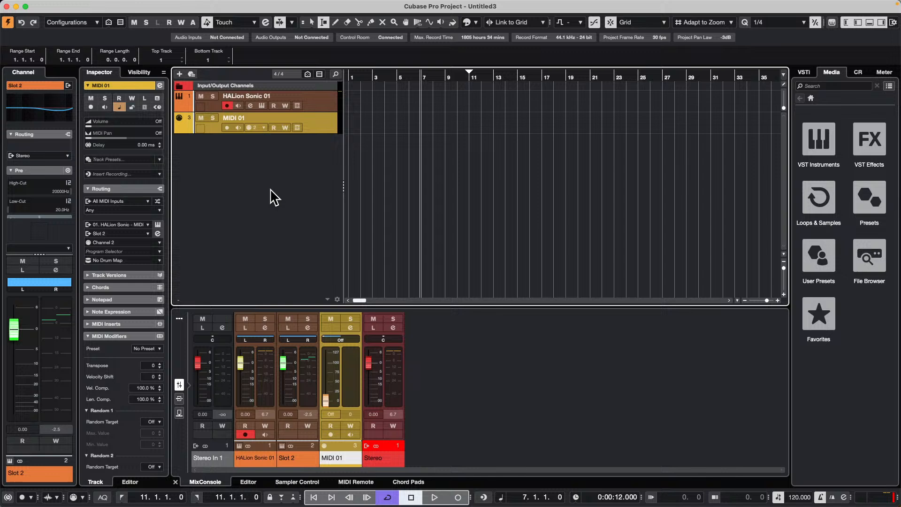
- Open HALion Sonic's mix page to check its slots against the selected track, close it and reselect MIDI 01
{"action": "left_click", "coordinate": [261, 105]}
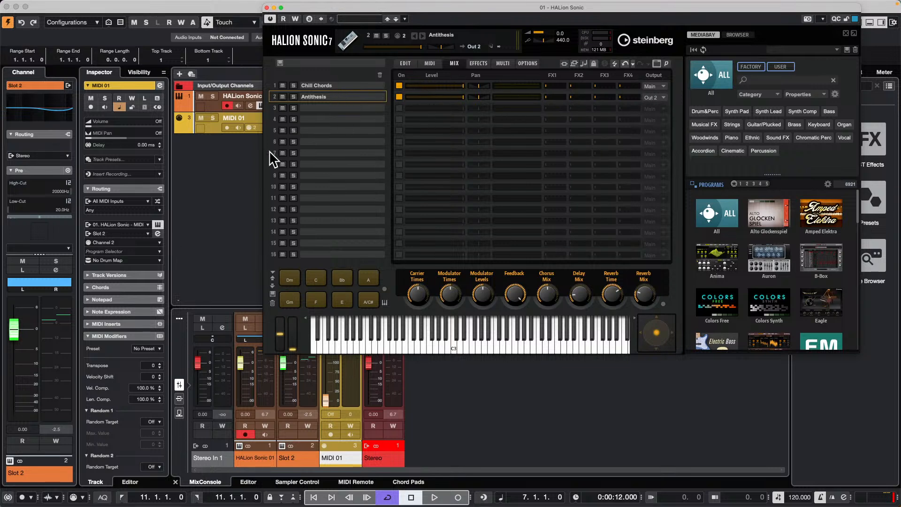
{"action": "left_click", "coordinate": [208, 168]}
{"action": "left_click", "coordinate": [210, 103]}
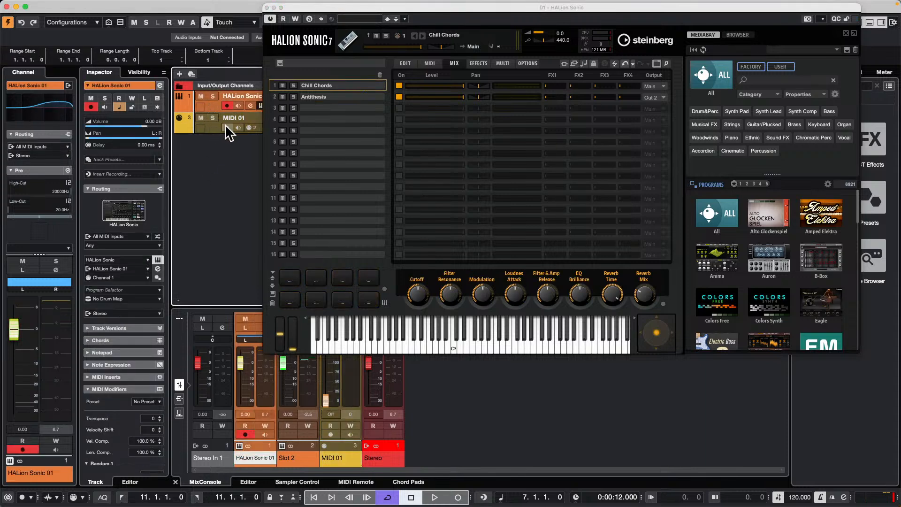
{"action": "left_click", "coordinate": [267, 7]}
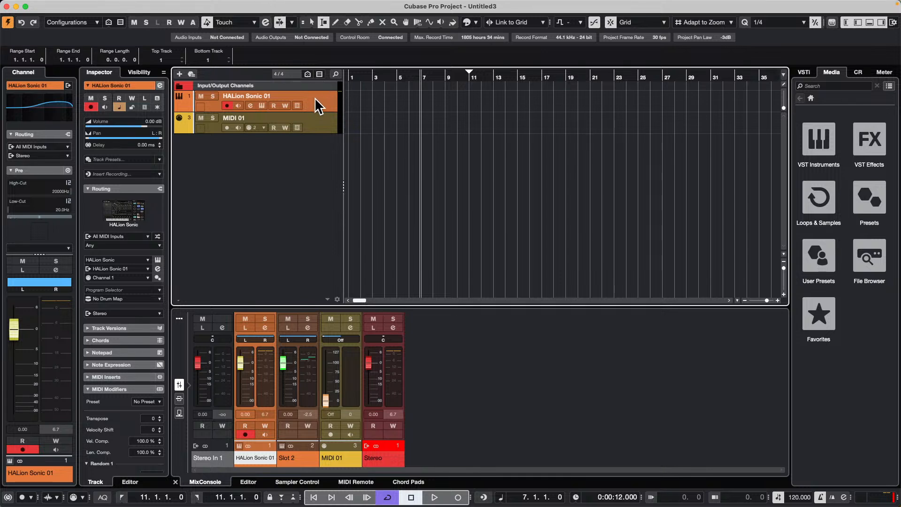
{"action": "left_click", "coordinate": [328, 123]}
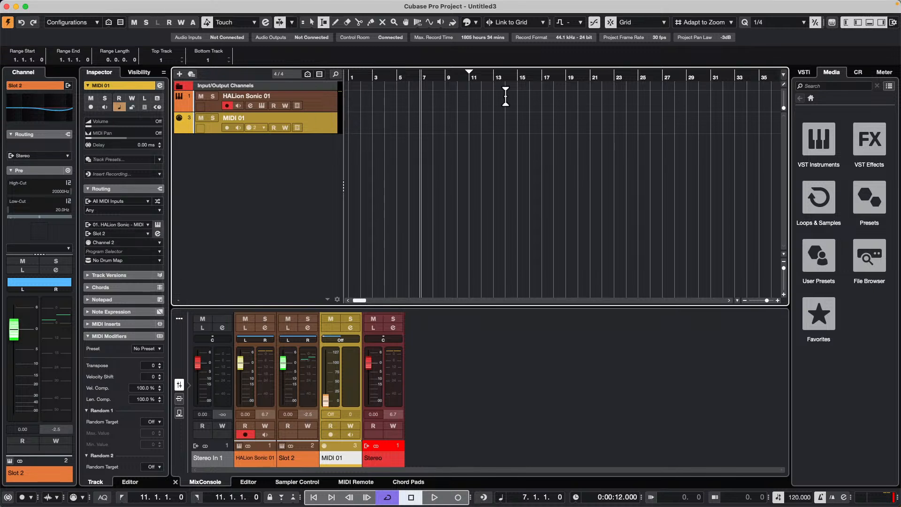
- Switch to Steinberg Download Assistant and review the instruments and content sets listed for Cubase Pro 13
{"action": "mouse_move", "coordinate": [2, 4]}
{"action": "mouse_move", "coordinate": [413, 490]}
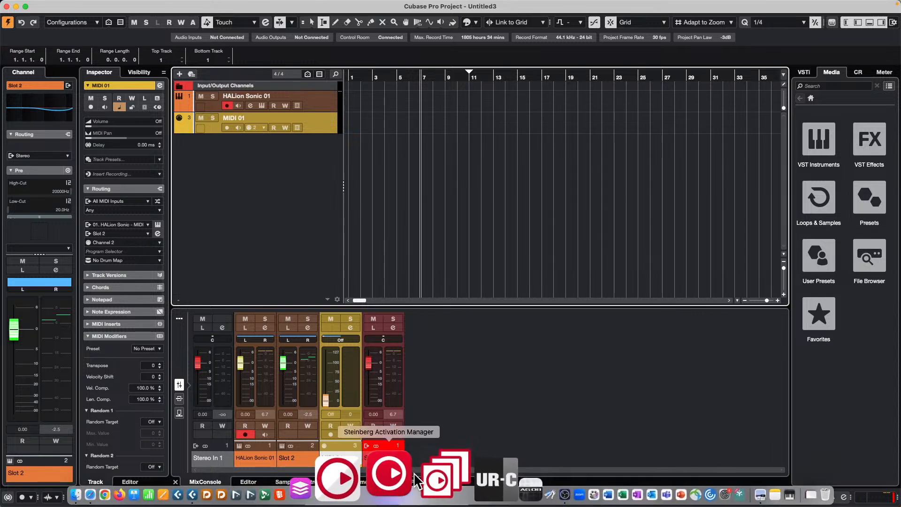
{"action": "left_click", "coordinate": [396, 472]}
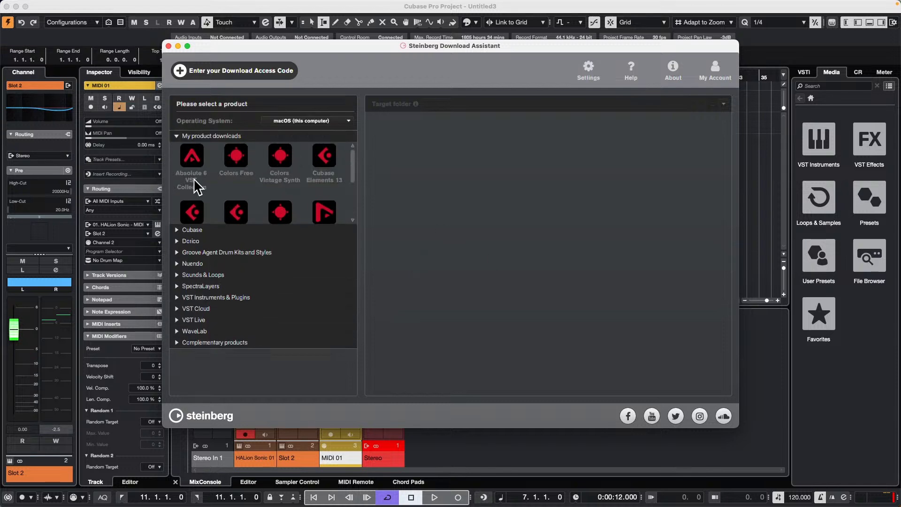
{"action": "scroll", "coordinate": [196, 187], "scroll_direction": "down", "scroll_amount": 2}
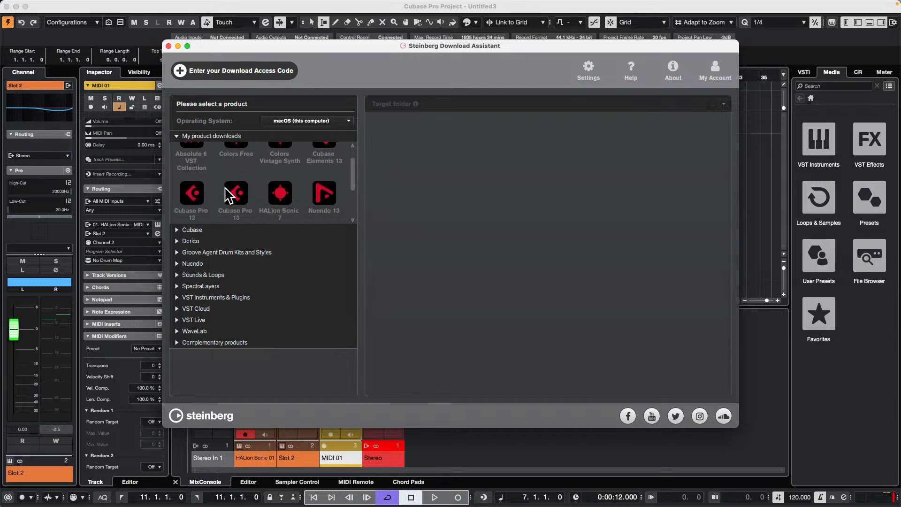
{"action": "left_click", "coordinate": [228, 195]}
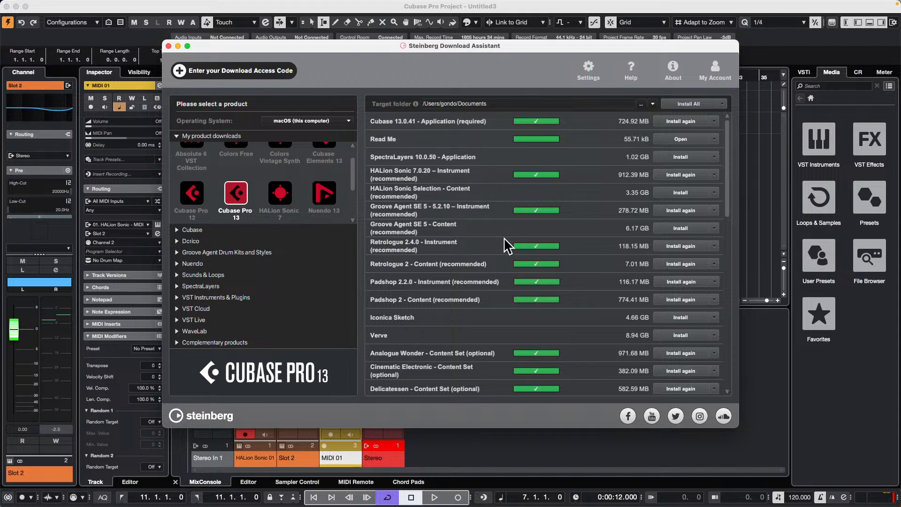
{"action": "scroll", "coordinate": [506, 245], "scroll_direction": "down", "scroll_amount": 5}
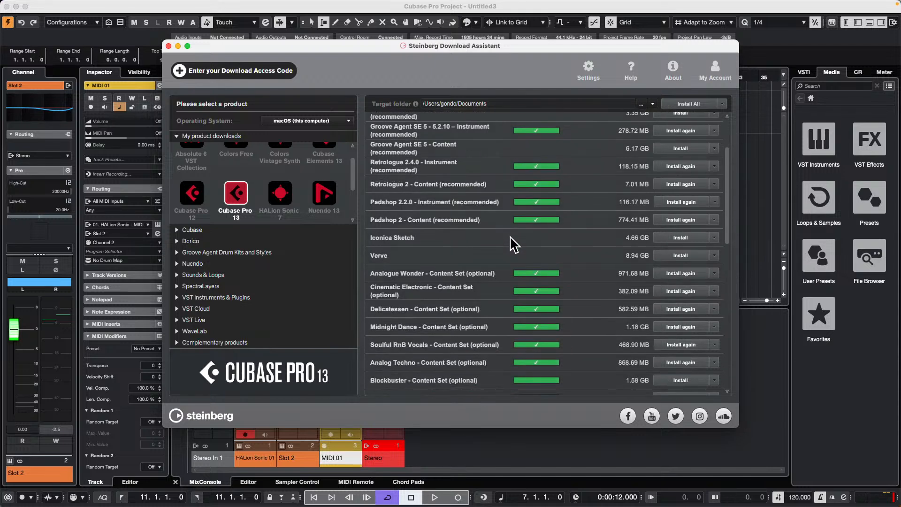
- Return from Steinberg Download Assistant to the Cubase project and browse the Drum Loops set in Loops & Samples
{"action": "scroll", "coordinate": [515, 242], "scroll_direction": "up", "scroll_amount": 5}
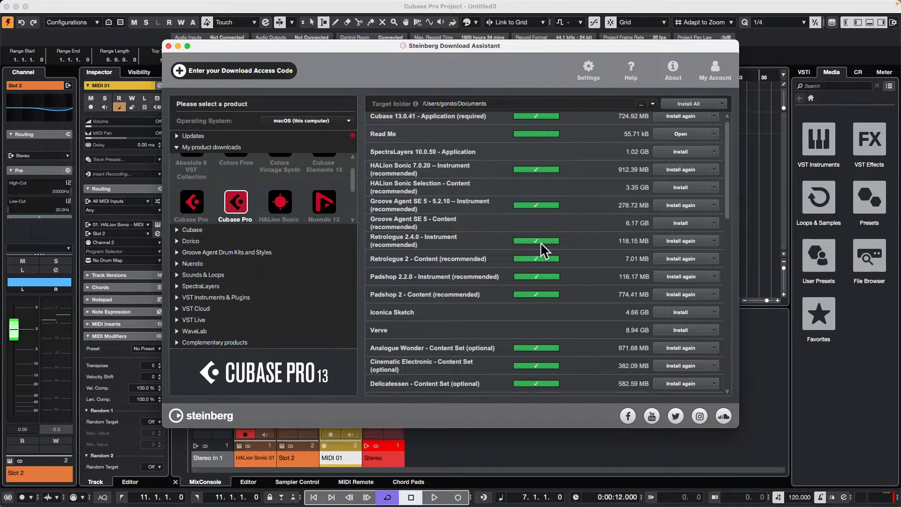
{"action": "left_click", "coordinate": [759, 207]}
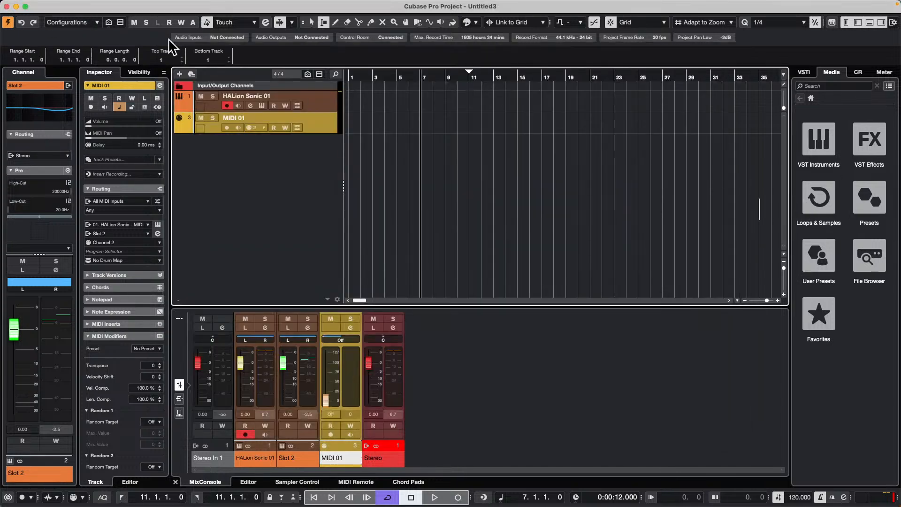
{"action": "left_click", "coordinate": [828, 206]}
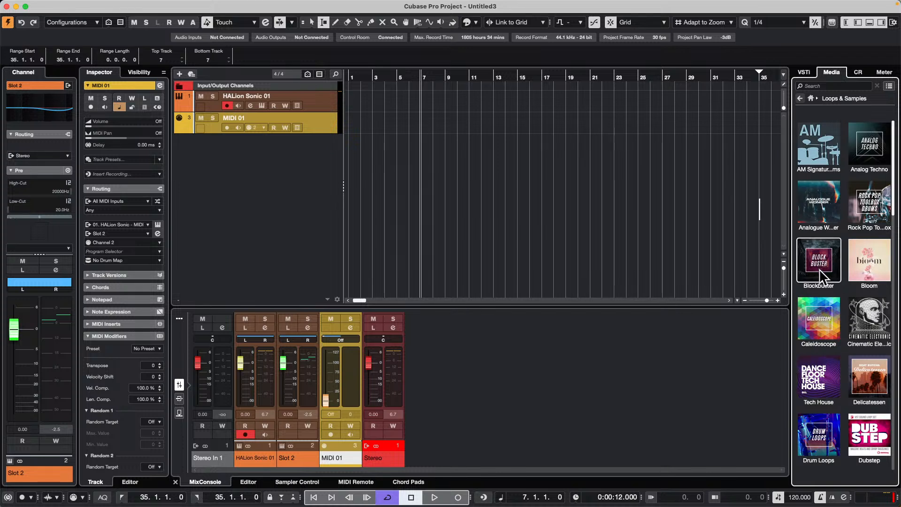
{"action": "left_click", "coordinate": [820, 443]}
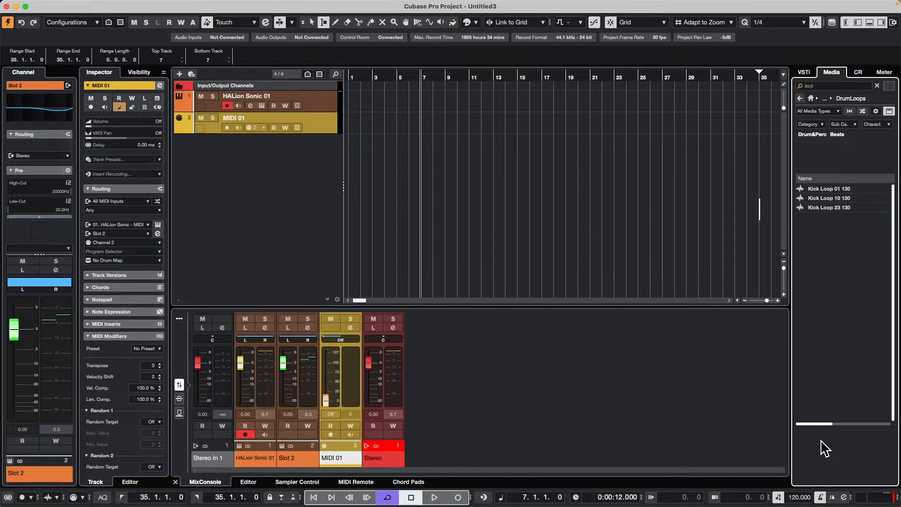
- Add an instrument track that uses Groove Agent SE, with all MIDI inputs and the Stereo output
{"action": "right_click", "coordinate": [286, 165]}
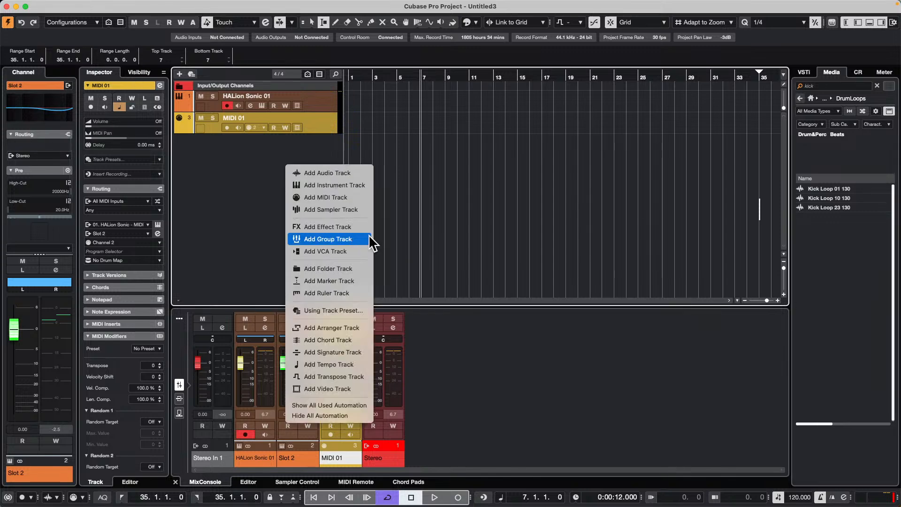
{"action": "left_click", "coordinate": [346, 183]}
{"action": "left_click", "coordinate": [483, 177]}
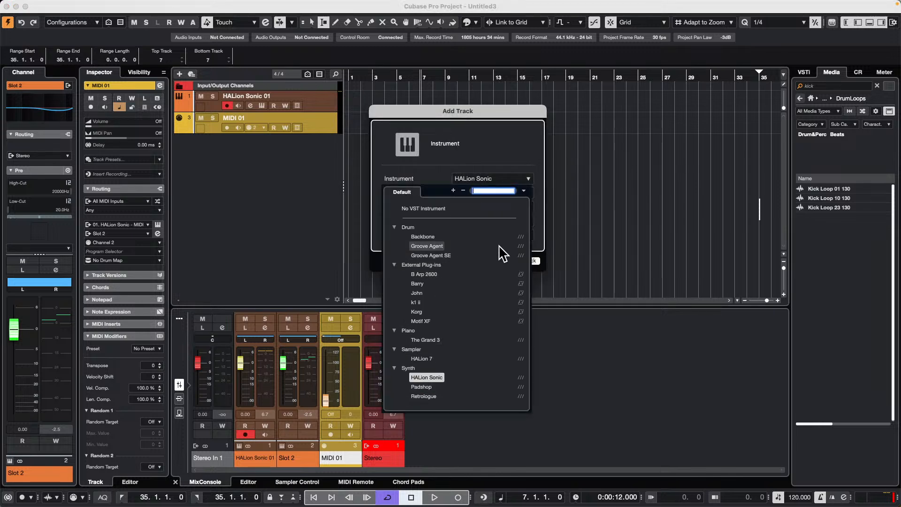
{"action": "left_click", "coordinate": [430, 255]}
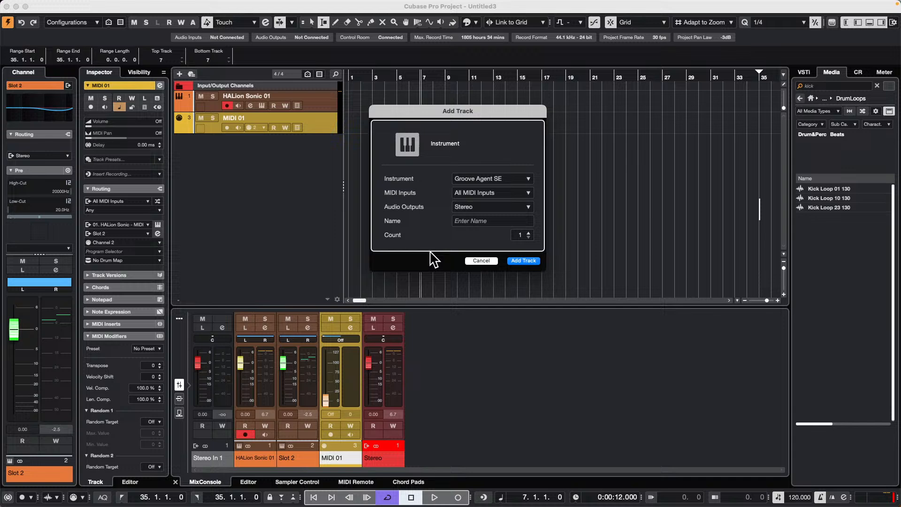
{"action": "left_click", "coordinate": [521, 260]}
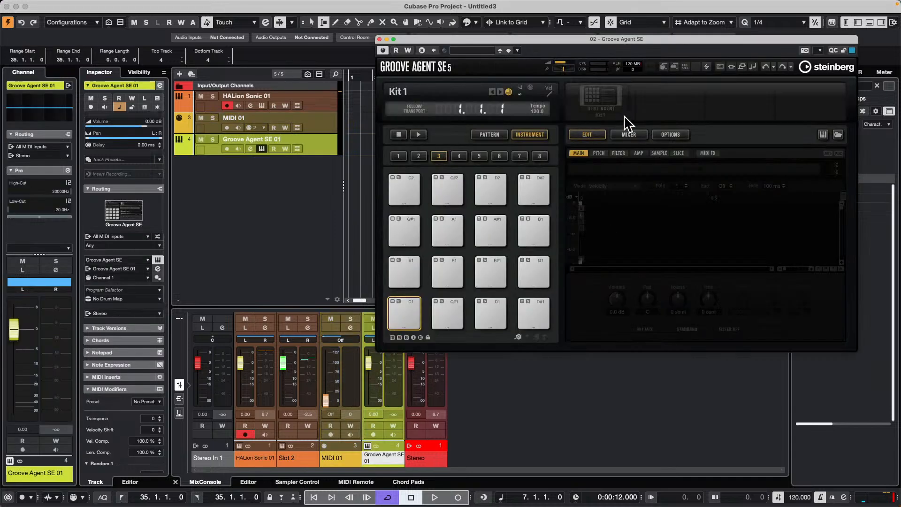
- Browse Groove Agent SE's kit library and load the Groove With Me kit from The Songwriter's content set
{"action": "left_click", "coordinate": [600, 85]}
{"action": "left_click", "coordinate": [650, 97]}
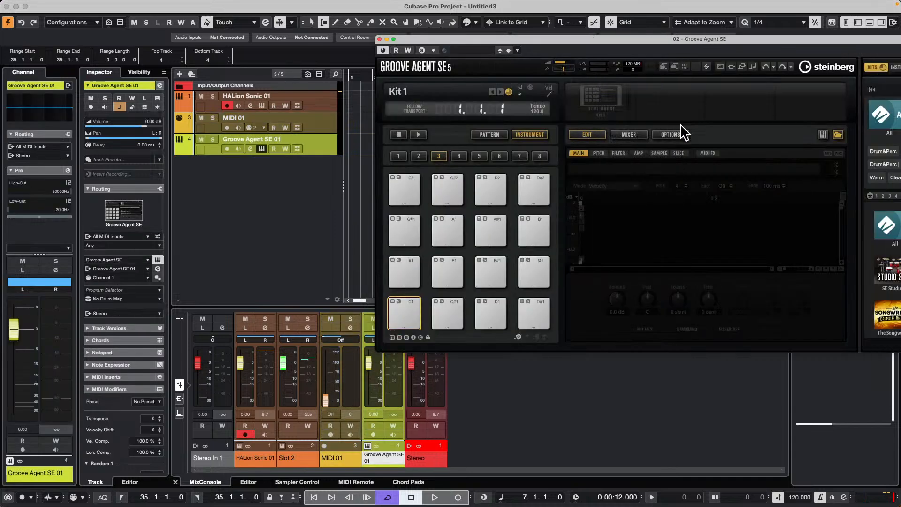
{"action": "left_click_drag", "start_coordinate": [703, 40], "coordinate": [510, 41]}
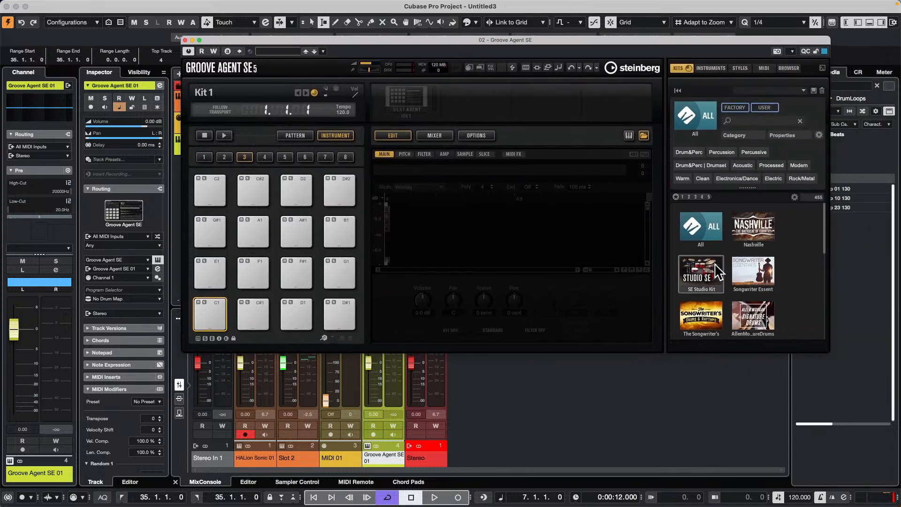
{"action": "scroll", "coordinate": [715, 265], "scroll_direction": "down", "scroll_amount": 5}
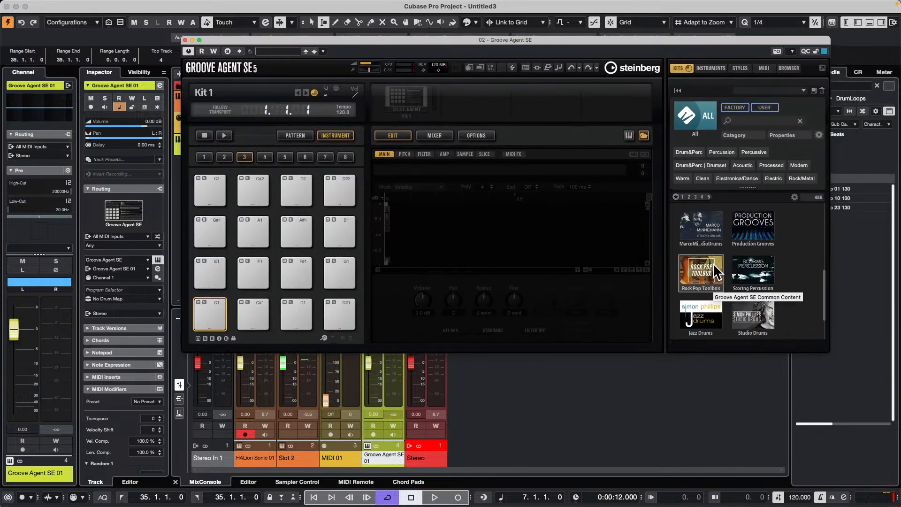
{"action": "scroll", "coordinate": [713, 262], "scroll_direction": "up", "scroll_amount": 3}
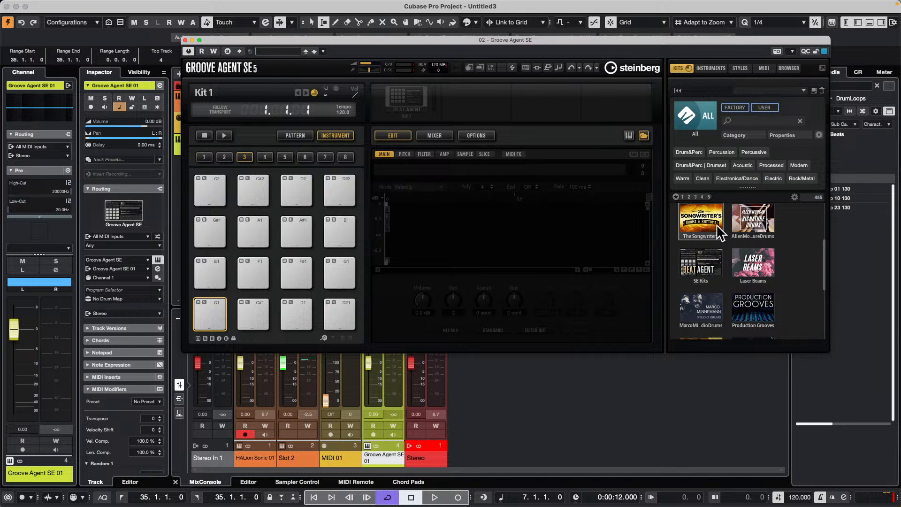
{"action": "left_click", "coordinate": [718, 230]}
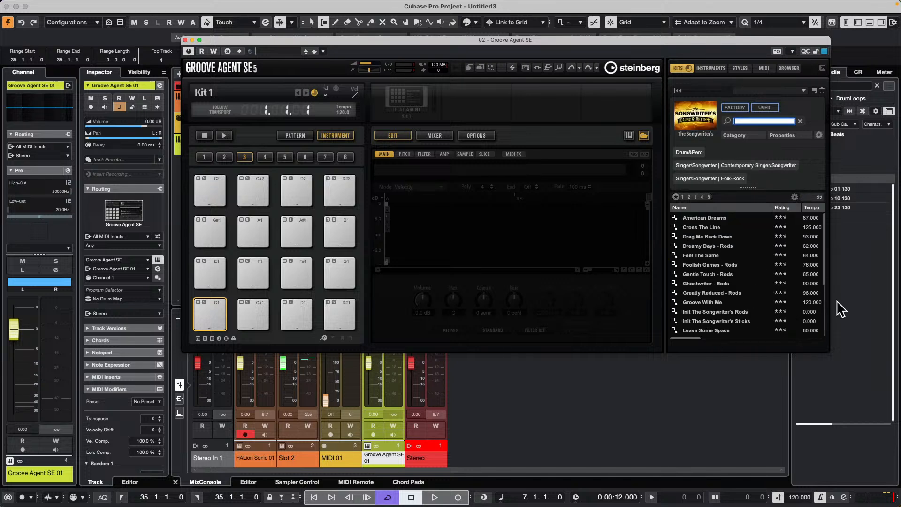
{"action": "double_click", "coordinate": [710, 302]}
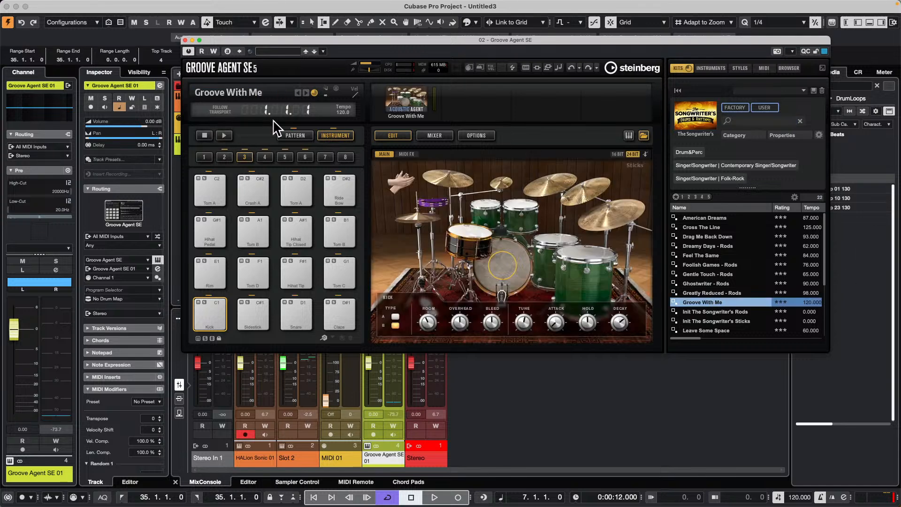
- Start Groove Agent's pattern playback and step through the Main 3, Main 6 and Main 11 patterns
{"action": "left_click", "coordinate": [295, 135]}
{"action": "left_click", "coordinate": [210, 265]}
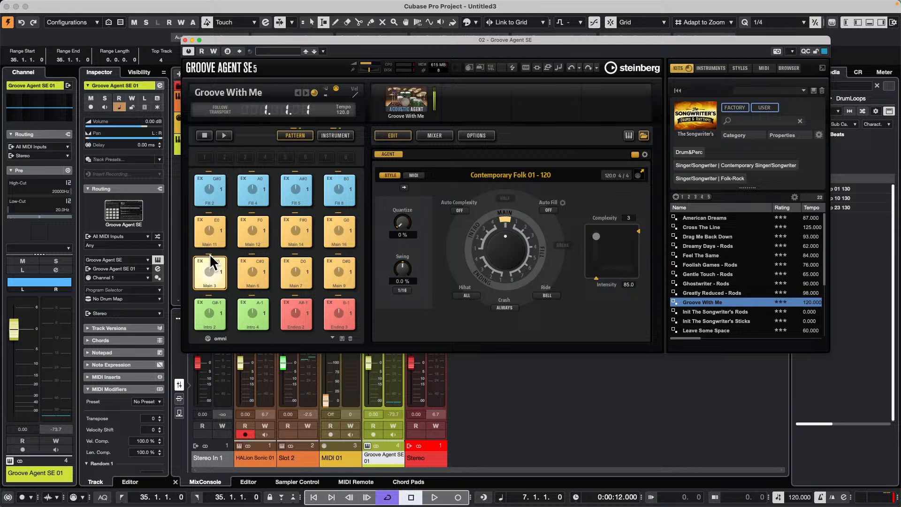
{"action": "left_click", "coordinate": [225, 136]}
{"action": "left_click", "coordinate": [259, 273]}
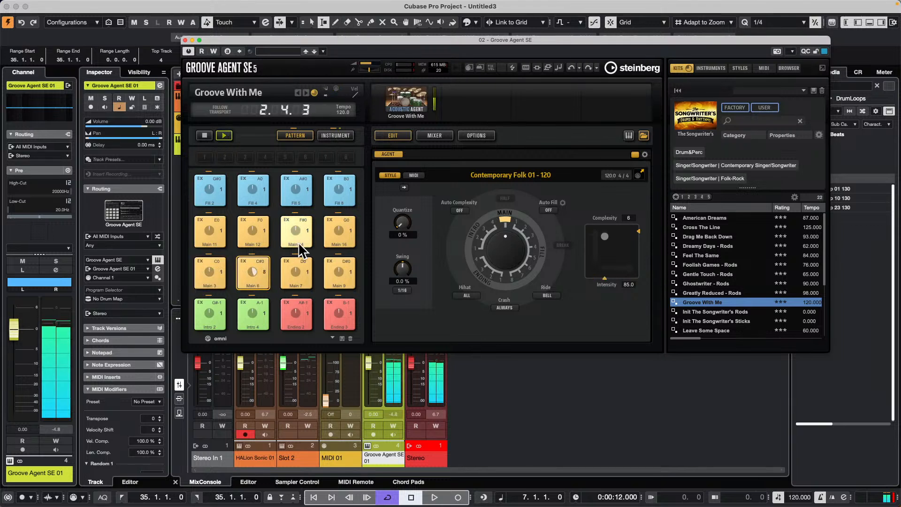
{"action": "left_click", "coordinate": [217, 233]}
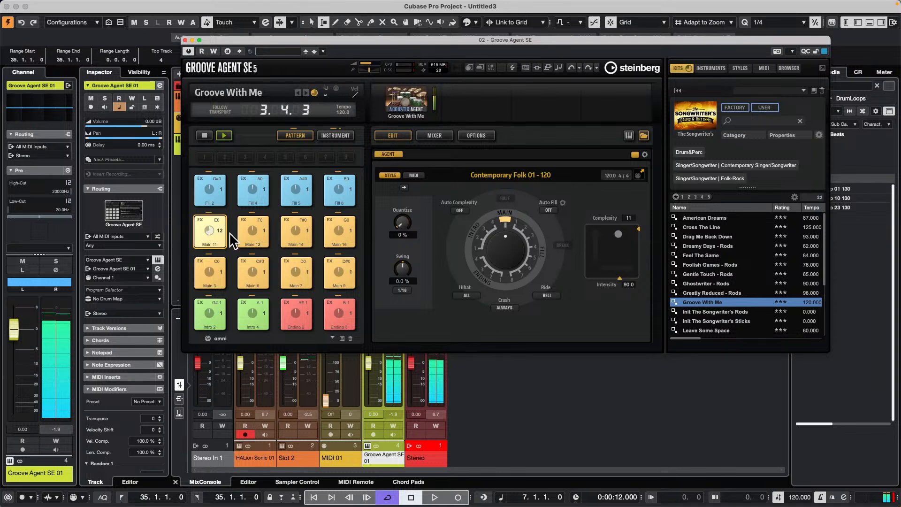
- Open the Groove Agent SE 01 channel settings and insert a Compressor in the first insert slot, keeping the plug-in windows clear of each other
{"action": "left_click_drag", "start_coordinate": [300, 36], "coordinate": [578, 46]}
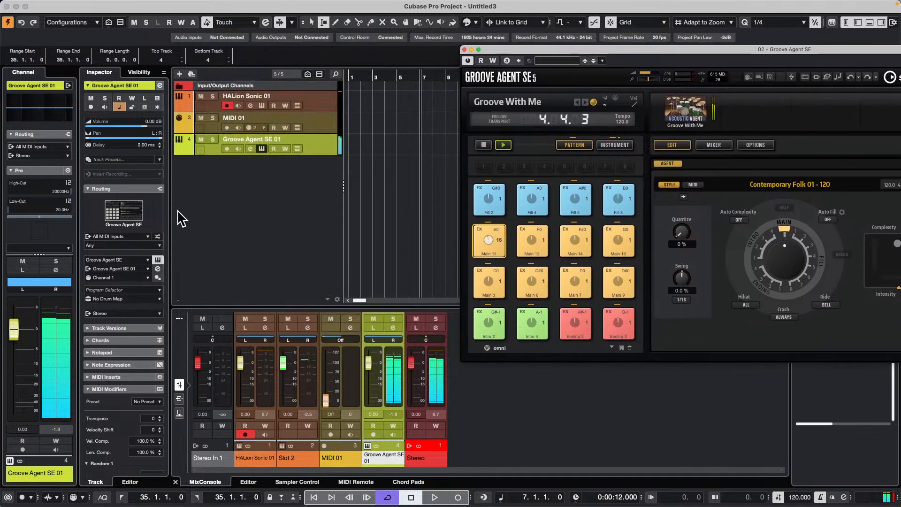
{"action": "left_click", "coordinate": [393, 327]}
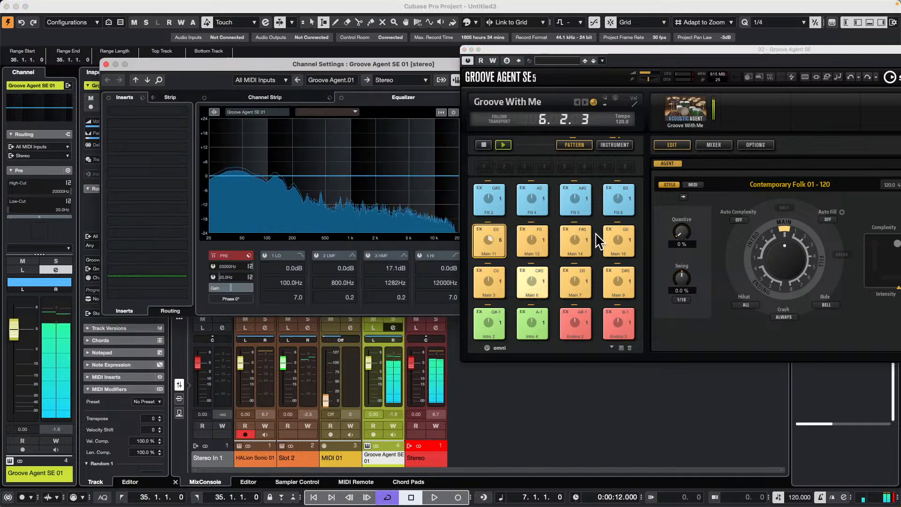
{"action": "left_click", "coordinate": [185, 112]}
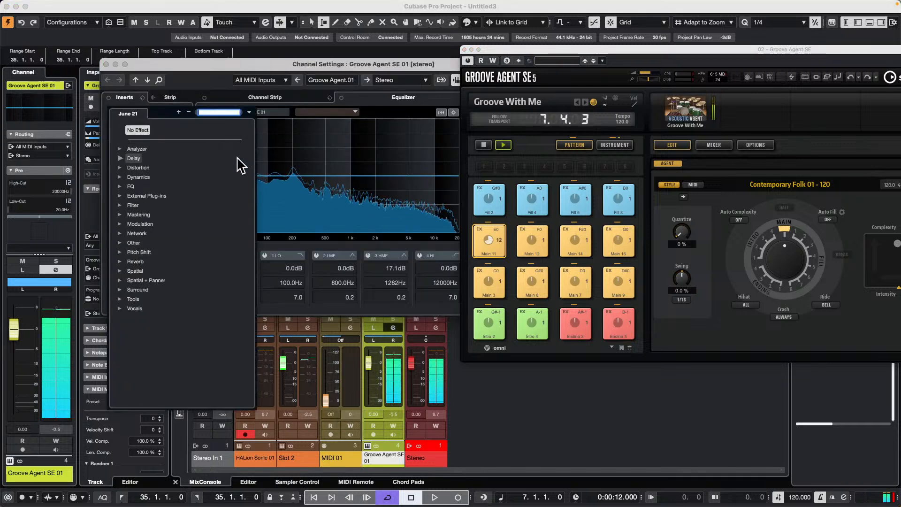
{"action": "left_click", "coordinate": [121, 177]}
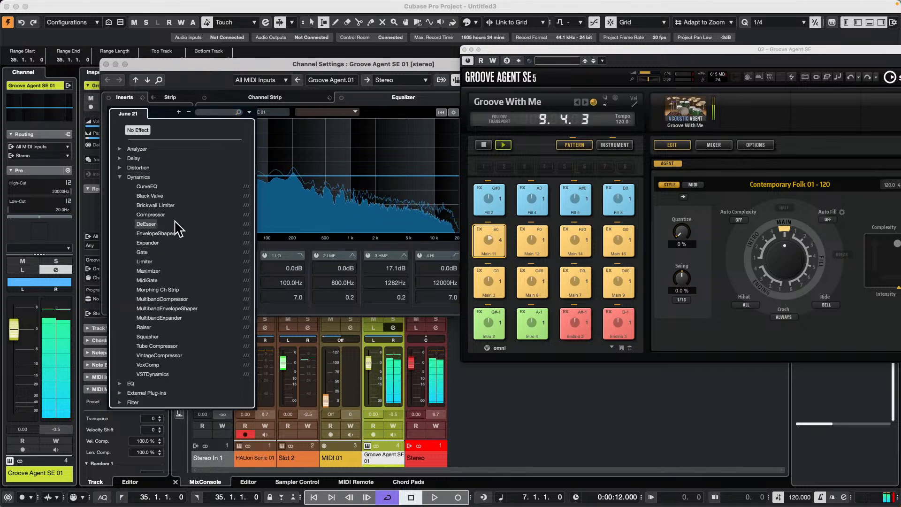
{"action": "left_click", "coordinate": [151, 214]}
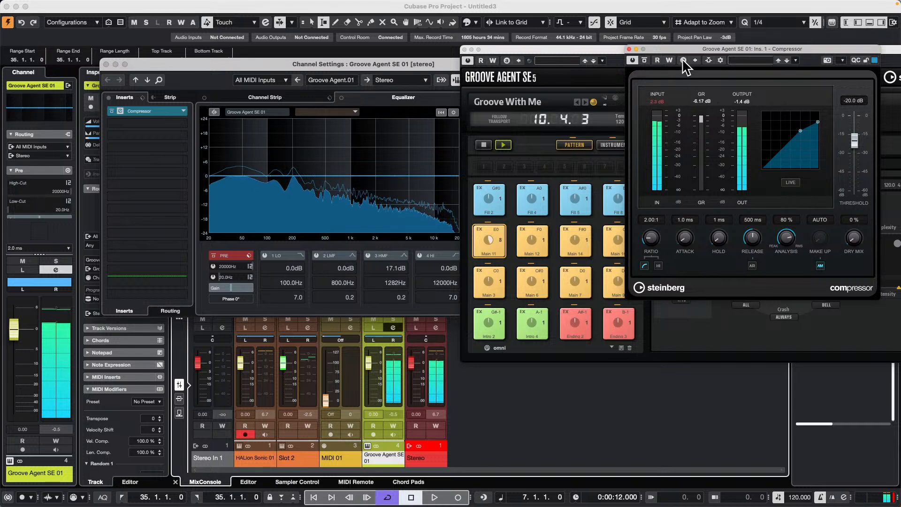
{"action": "left_click_drag", "start_coordinate": [709, 48], "coordinate": [233, 73]}
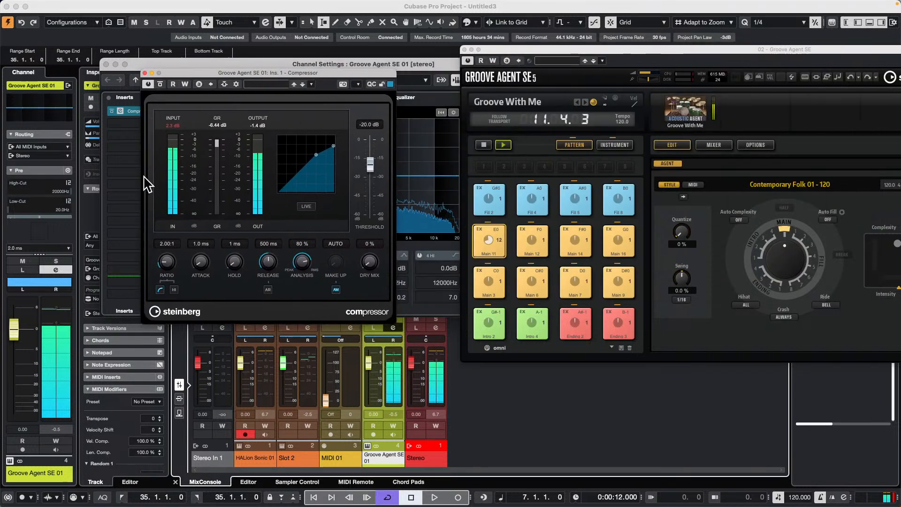
- Vary the Compressor's curve between 1.00:1 and 8.00:1, ending with a ratio of 8.00:1 and a threshold of about -32.0 dB
{"action": "left_click_drag", "start_coordinate": [316, 152], "coordinate": [346, 124]}
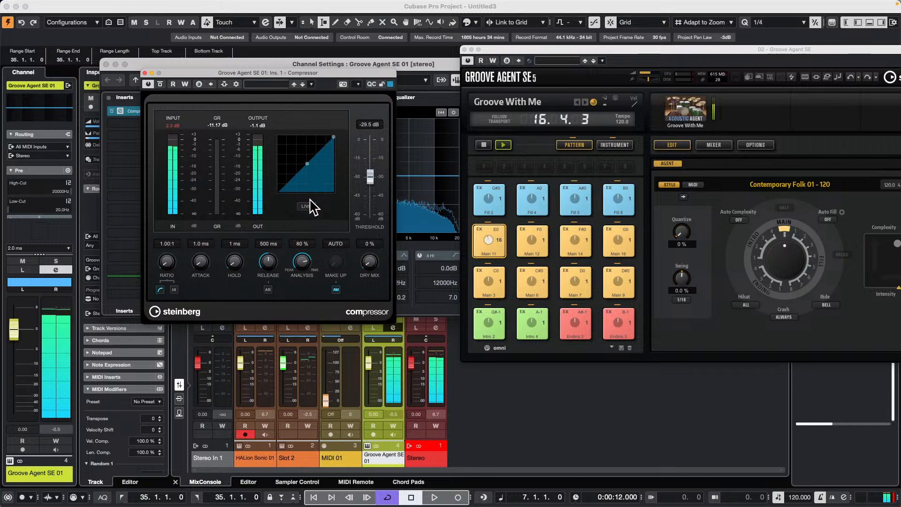
{"action": "left_click_drag", "start_coordinate": [306, 162], "coordinate": [337, 144]}
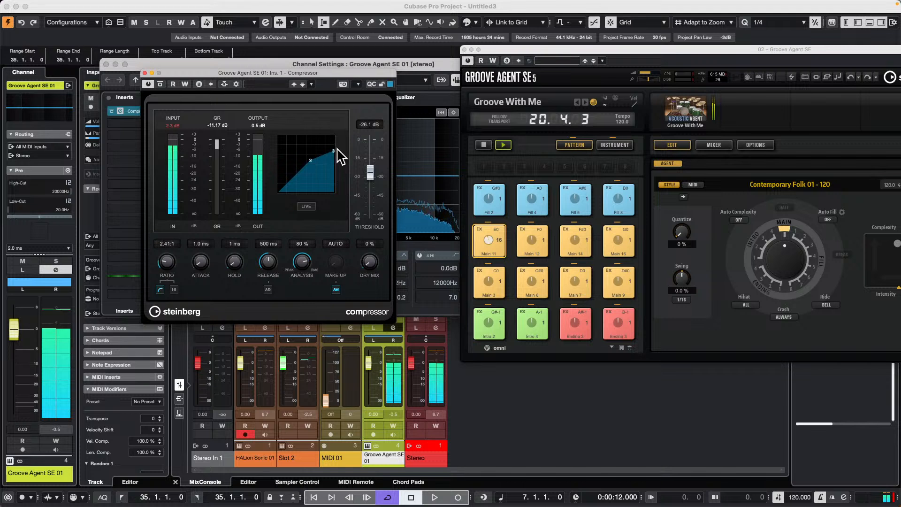
{"action": "left_click_drag", "start_coordinate": [336, 150], "coordinate": [337, 151]}
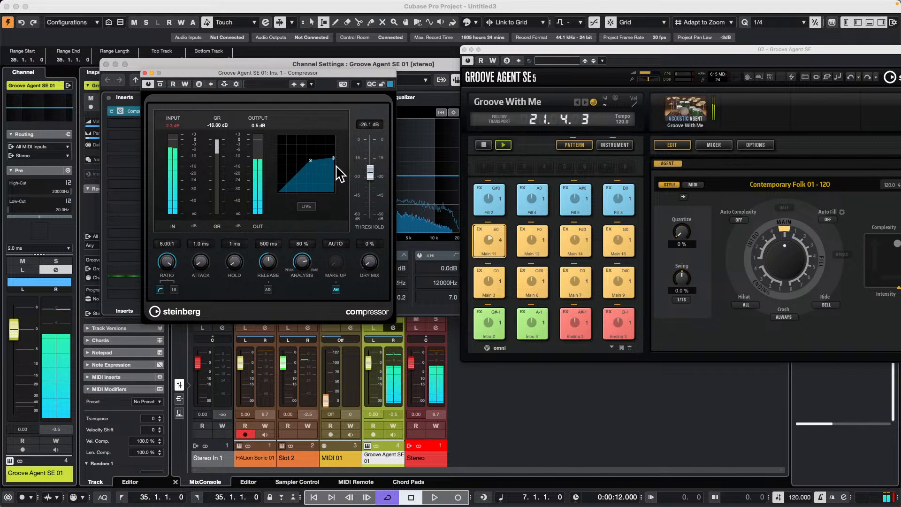
{"action": "left_click_drag", "start_coordinate": [337, 167], "coordinate": [339, 133]}
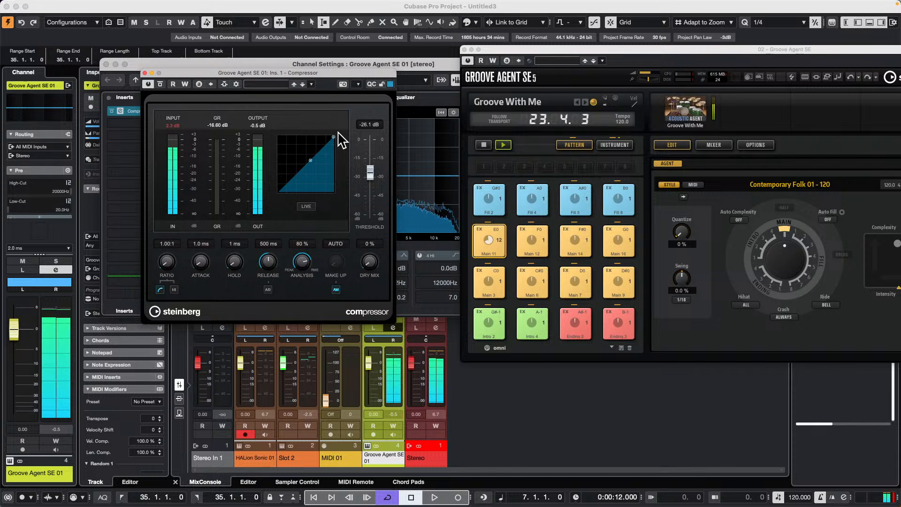
{"action": "left_click_drag", "start_coordinate": [337, 131], "coordinate": [305, 179]}
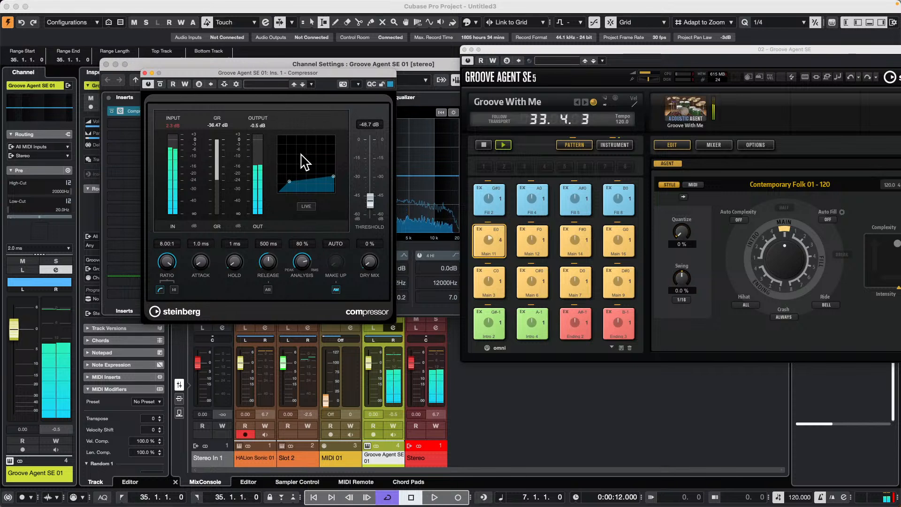
{"action": "left_click_drag", "start_coordinate": [288, 181], "coordinate": [306, 163]}
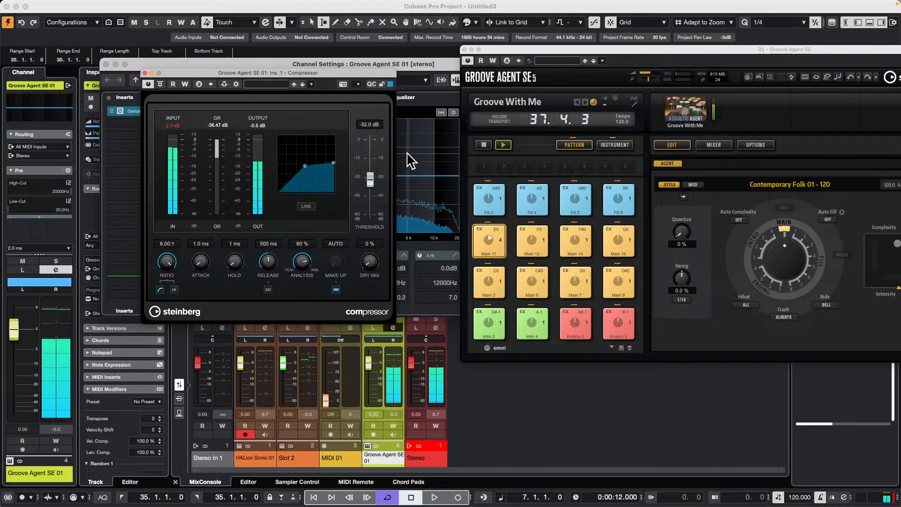
- Bypass the Compressor and insert VintageCompressor in the channel's second insert slot
{"action": "left_click", "coordinate": [112, 116]}
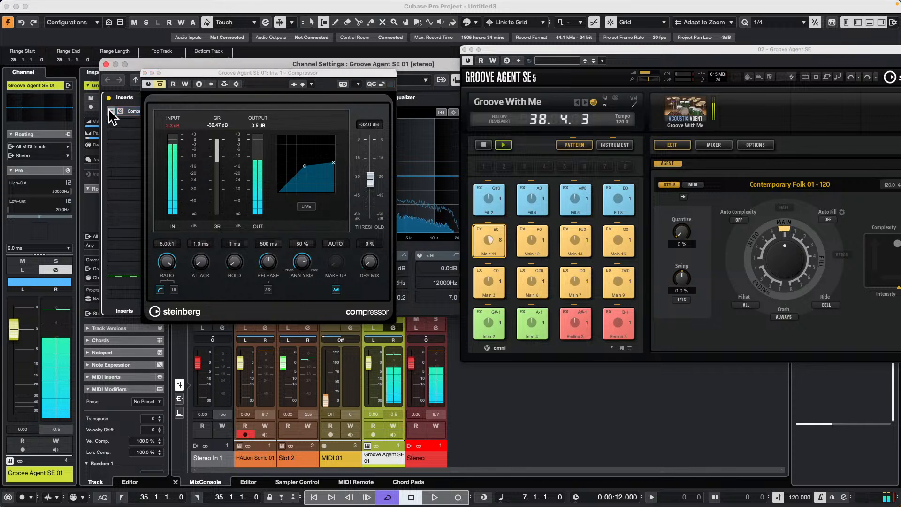
{"action": "left_click", "coordinate": [136, 125]}
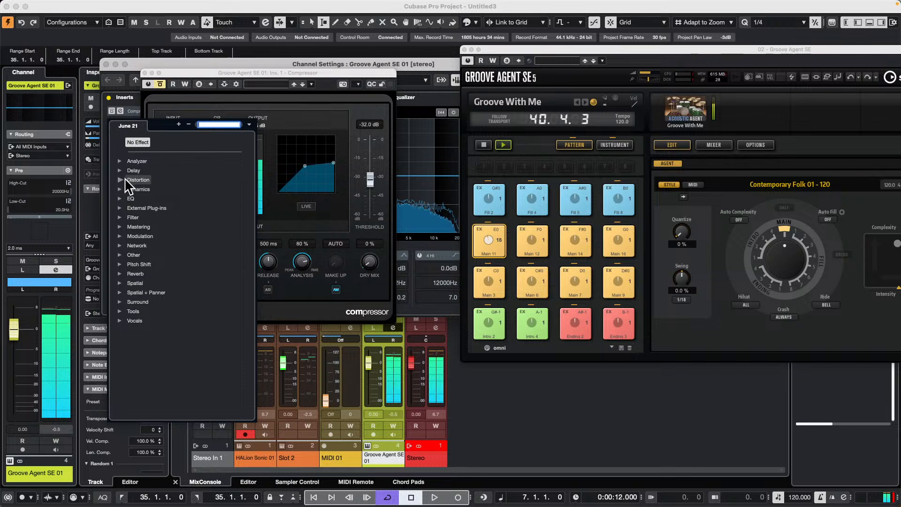
{"action": "left_click", "coordinate": [120, 190]}
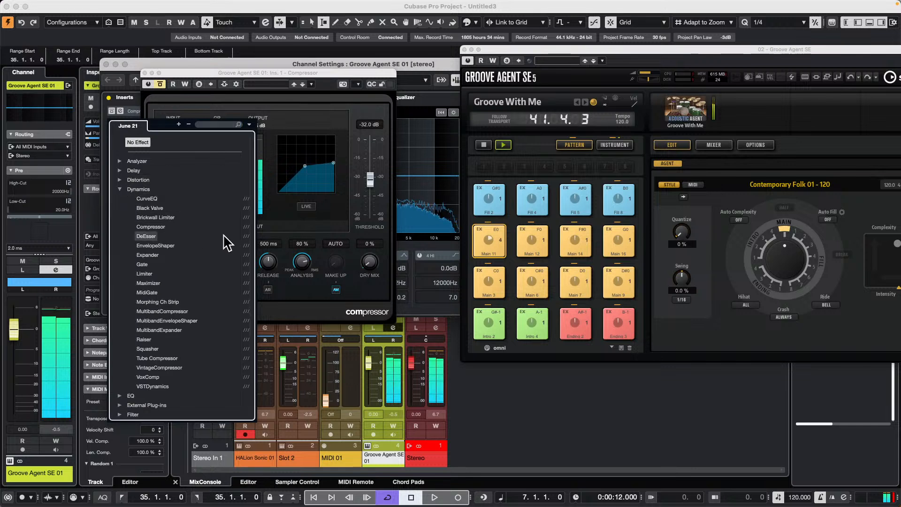
{"action": "left_click", "coordinate": [173, 368]}
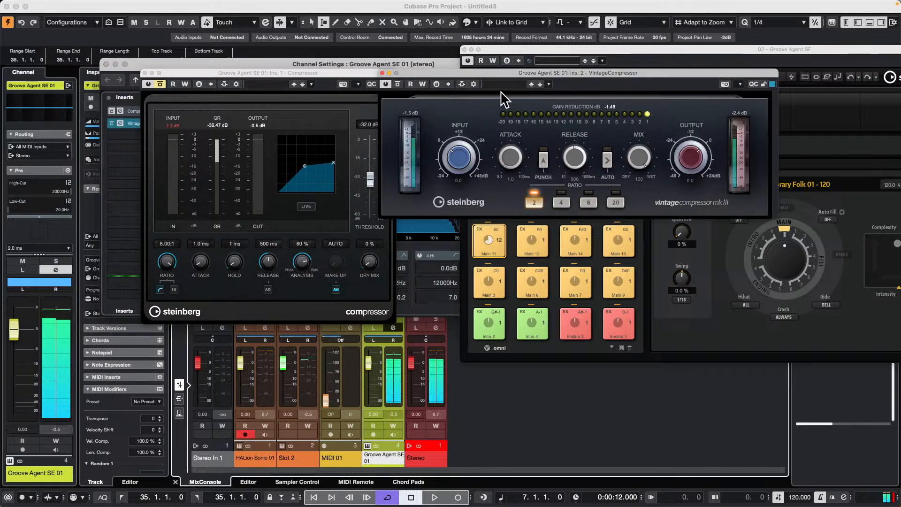
- Raise VintageCompressor's input to about 21.2 and lower its output to about -20.2
{"action": "mouse_move", "coordinate": [690, 161]}
{"action": "left_mouse_down"}
{"action": "mouse_move", "coordinate": [687, 175]}
{"action": "mouse_move", "coordinate": [684, 166]}
{"action": "left_mouse_up"}
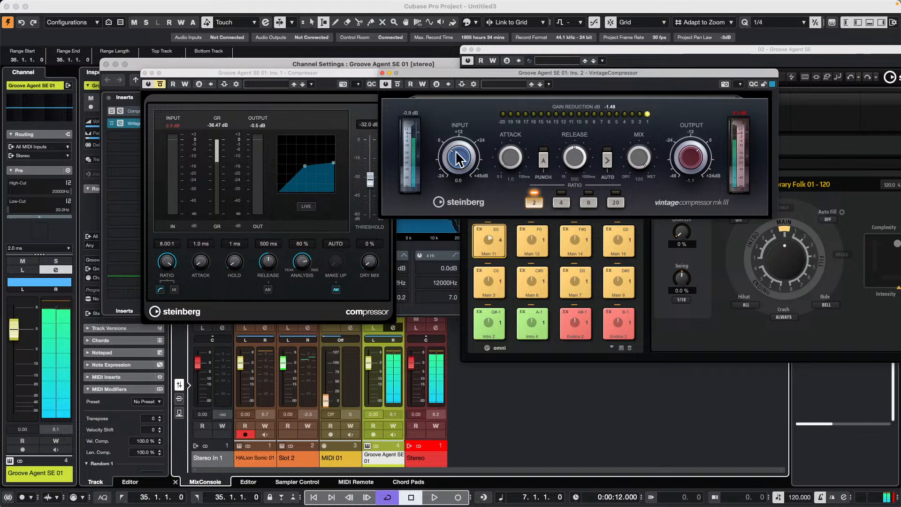
{"action": "left_click_drag", "start_coordinate": [461, 150], "coordinate": [464, 128]}
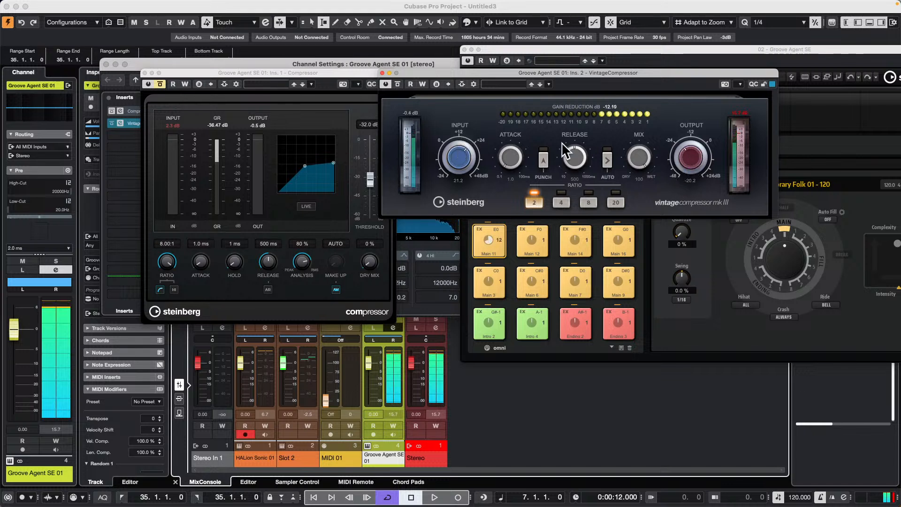
- Raise VintageCompressor's input to about 47.5, keeping the output at about -20.2
{"action": "left_click_drag", "start_coordinate": [469, 155], "coordinate": [468, 139]}
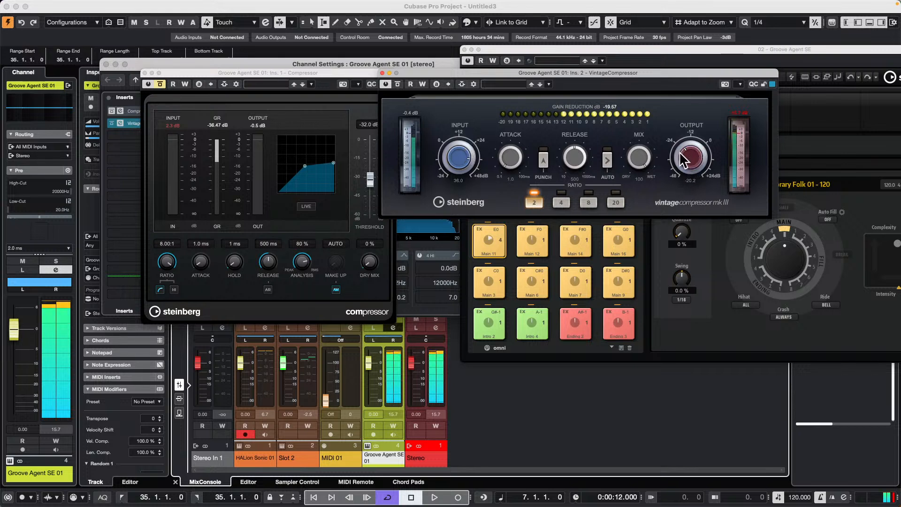
{"action": "mouse_move", "coordinate": [688, 155]}
{"action": "left_mouse_down"}
{"action": "mouse_move", "coordinate": [683, 167]}
{"action": "mouse_move", "coordinate": [688, 149]}
{"action": "left_mouse_up"}
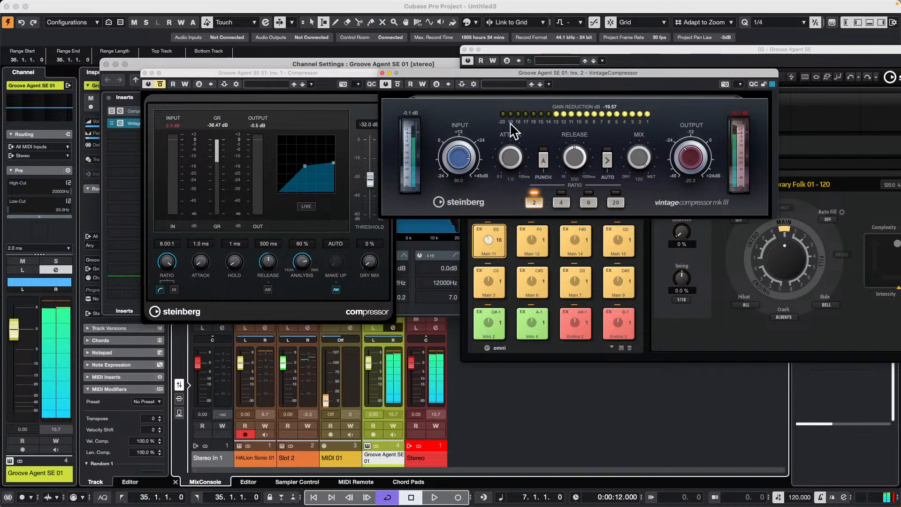
{"action": "left_click_drag", "start_coordinate": [459, 155], "coordinate": [459, 149]}
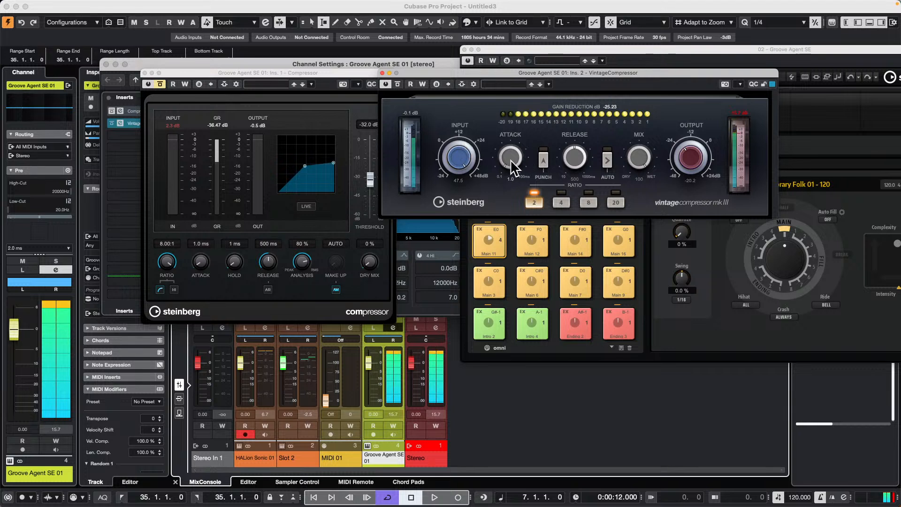
- Set VintageCompressor's attack to 0.1 ms and release to 941 ms, switch Punch on and off, and sweep the mix to dry and back to 100
{"action": "left_click_drag", "start_coordinate": [513, 161], "coordinate": [509, 186]}
{"action": "left_click", "coordinate": [543, 161]}
{"action": "left_click", "coordinate": [542, 161]}
{"action": "left_click_drag", "start_coordinate": [572, 159], "coordinate": [579, 132]}
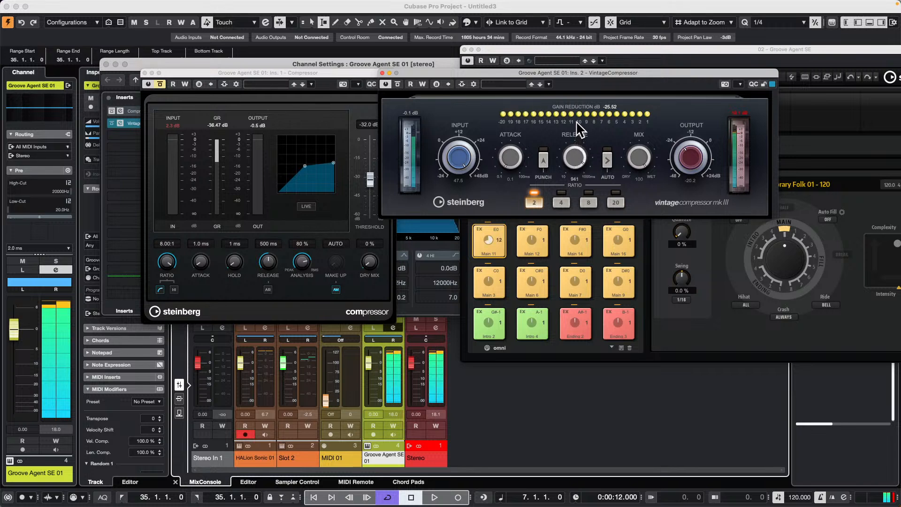
{"action": "left_click_drag", "start_coordinate": [639, 161], "coordinate": [634, 255]}
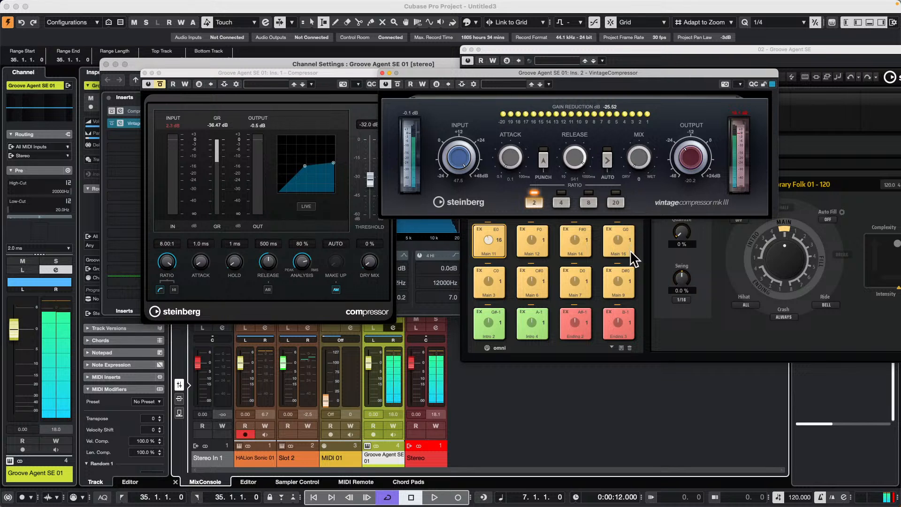
{"action": "left_click_drag", "start_coordinate": [641, 161], "coordinate": [648, 60]}
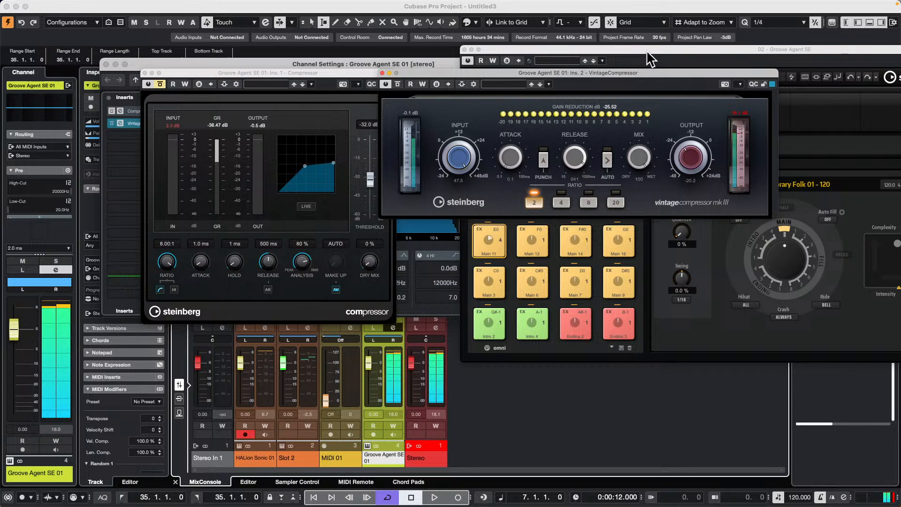
- Bypass VintageCompressor, reactivate Compressor and lower its threshold to about -39.3 dB
{"action": "left_click", "coordinate": [111, 123]}
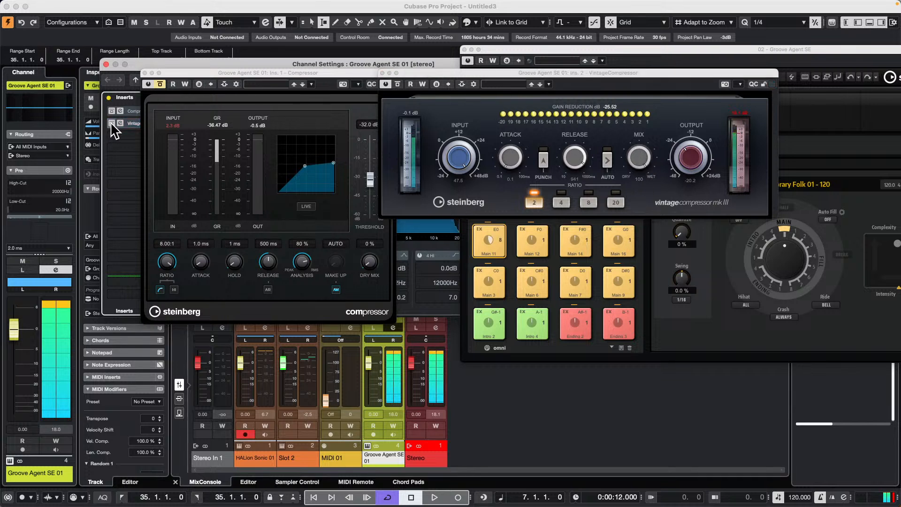
{"action": "left_click", "coordinate": [111, 112]}
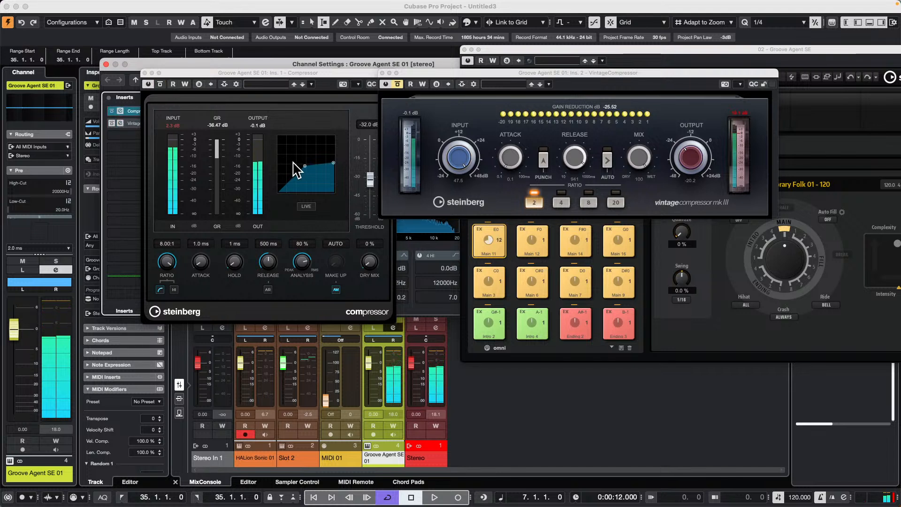
{"action": "left_click_drag", "start_coordinate": [305, 165], "coordinate": [303, 171]}
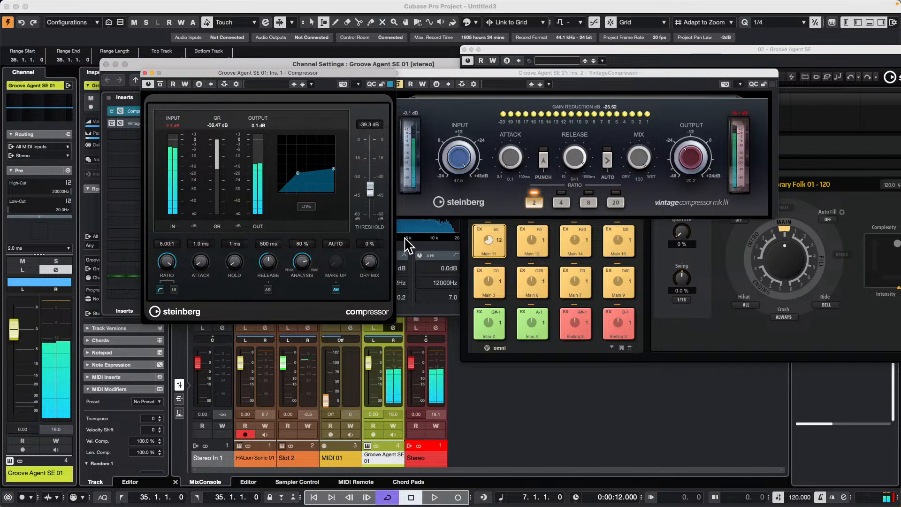
- Sweep Compressor's dry mix between 100 % and 0 %, ending at 45 %
{"action": "left_click_drag", "start_coordinate": [374, 274], "coordinate": [388, 155]}
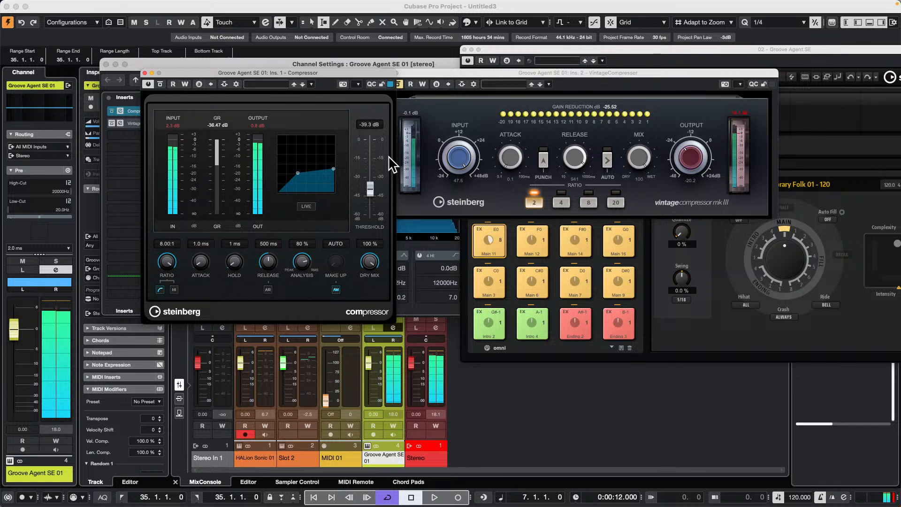
{"action": "left_click_drag", "start_coordinate": [392, 165], "coordinate": [350, 373]}
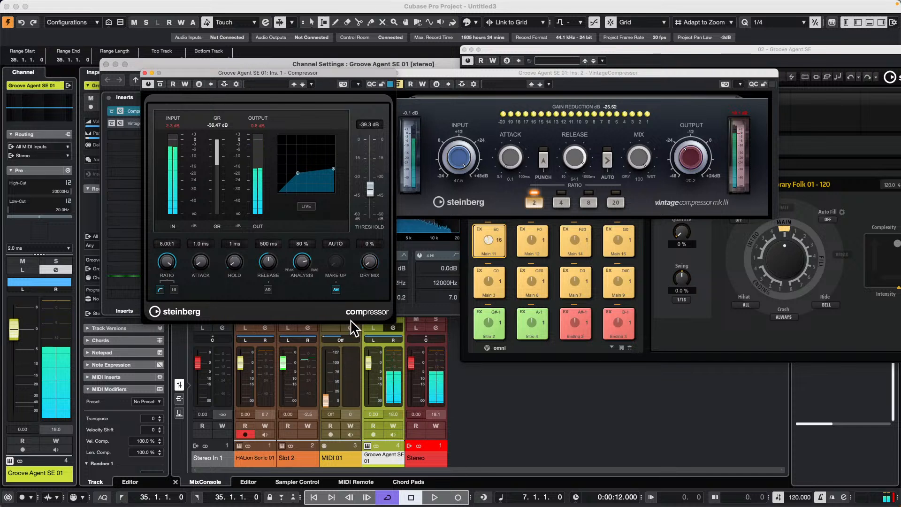
{"action": "left_click_drag", "start_coordinate": [358, 292], "coordinate": [376, 231]}
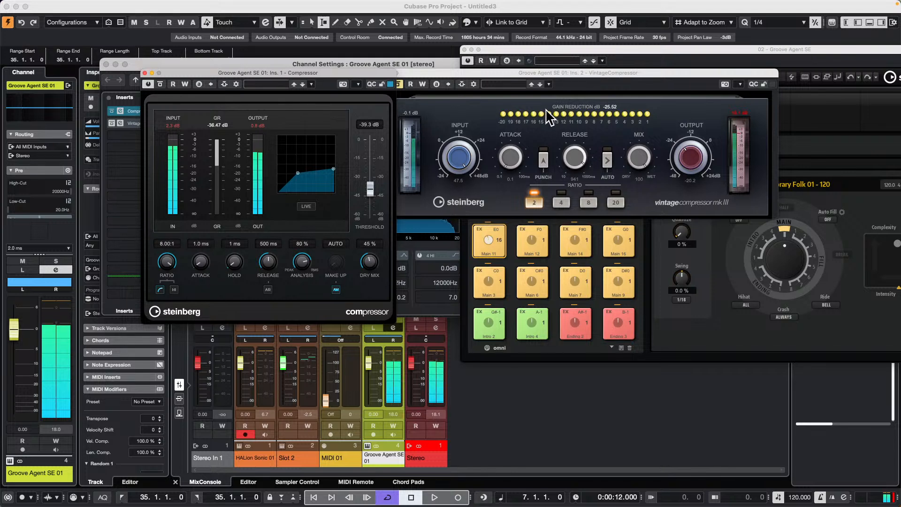
- Move the VintageCompressor window clear of Groove Agent's transport and stop the drum pattern
{"action": "left_click_drag", "start_coordinate": [498, 74], "coordinate": [676, 191]}
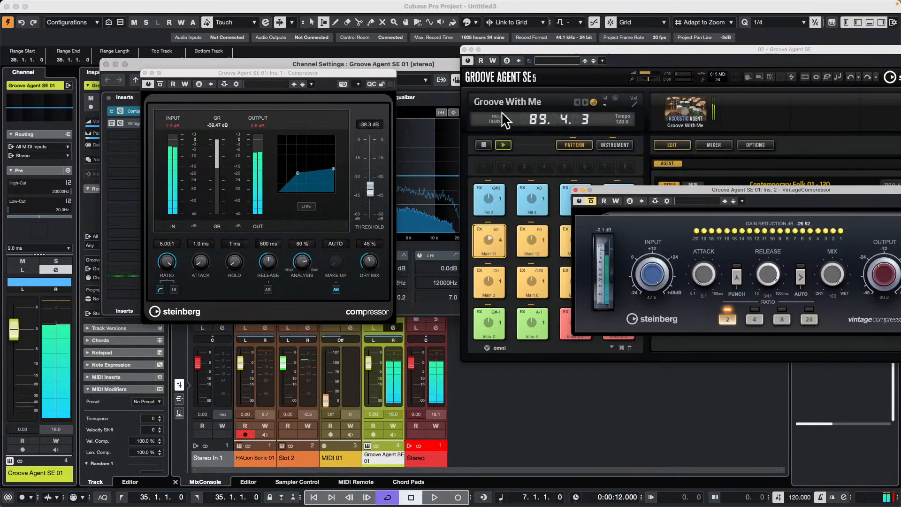
{"action": "left_click", "coordinate": [483, 144]}
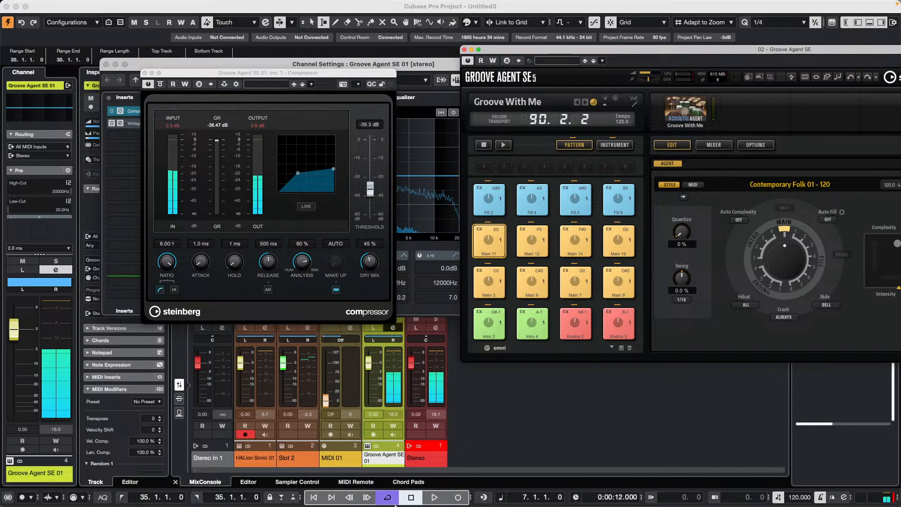
- Switch to Zoom Workplace, start the scheduled Club Cubase July 24 Social Meetup and join it with computer audio
{"action": "mouse_move", "coordinate": [381, 505]}
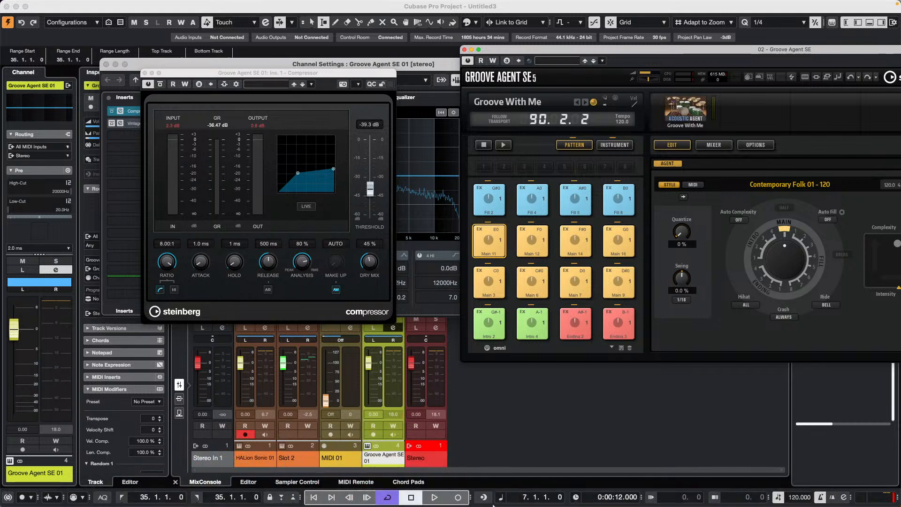
{"action": "mouse_move", "coordinate": [409, 492]}
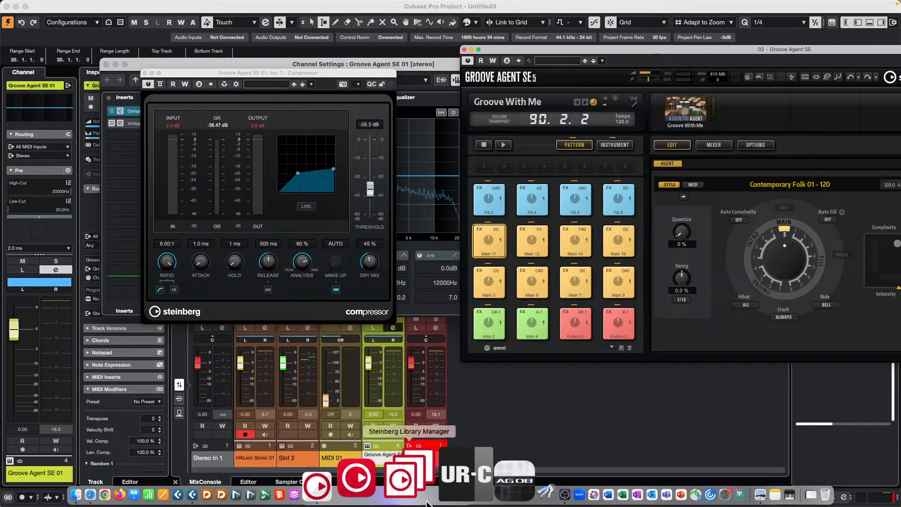
{"action": "left_click", "coordinate": [494, 481]}
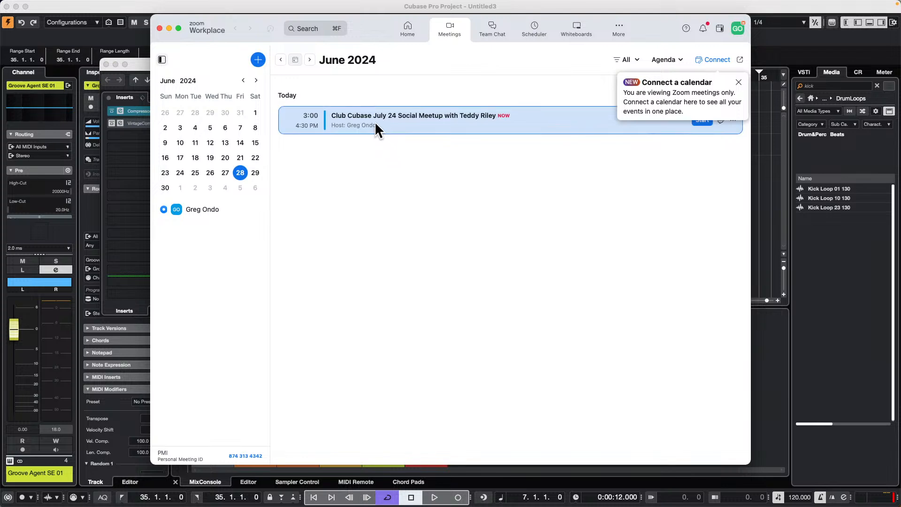
{"action": "left_click", "coordinate": [370, 116]}
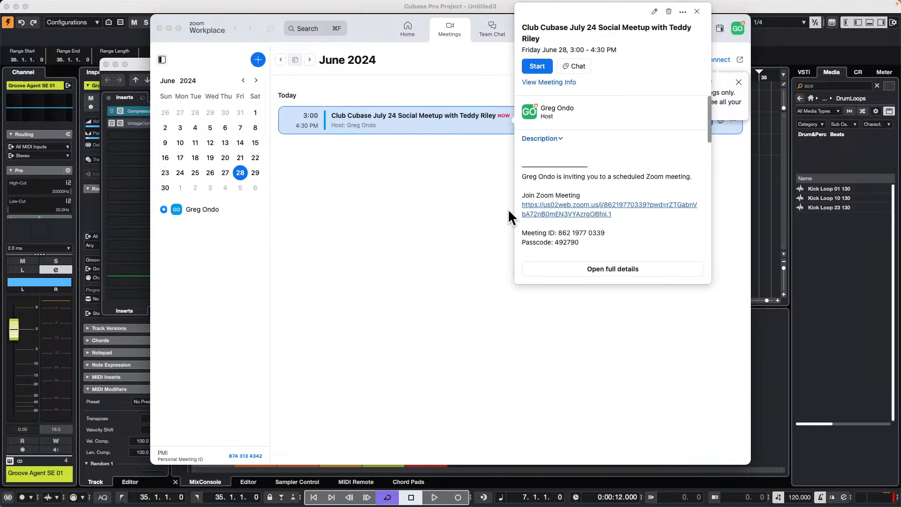
{"action": "left_click", "coordinate": [535, 66]}
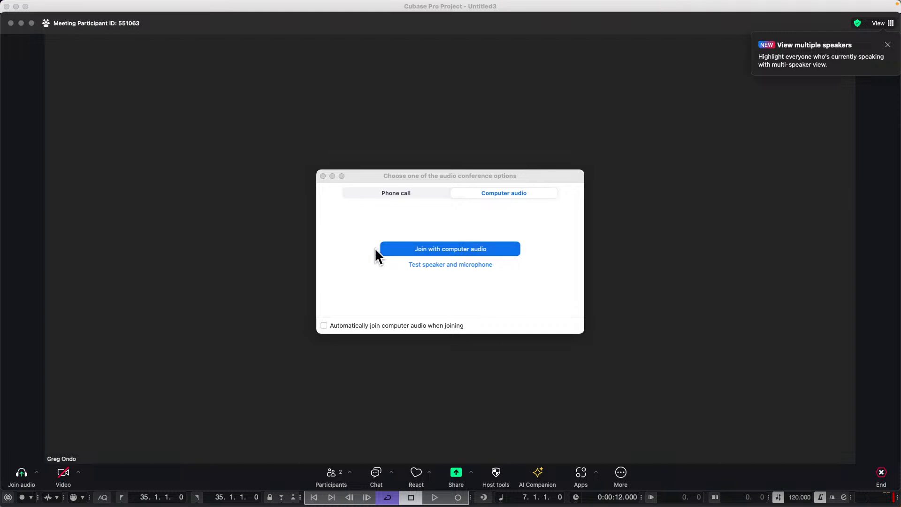
{"action": "left_click", "coordinate": [443, 249]}
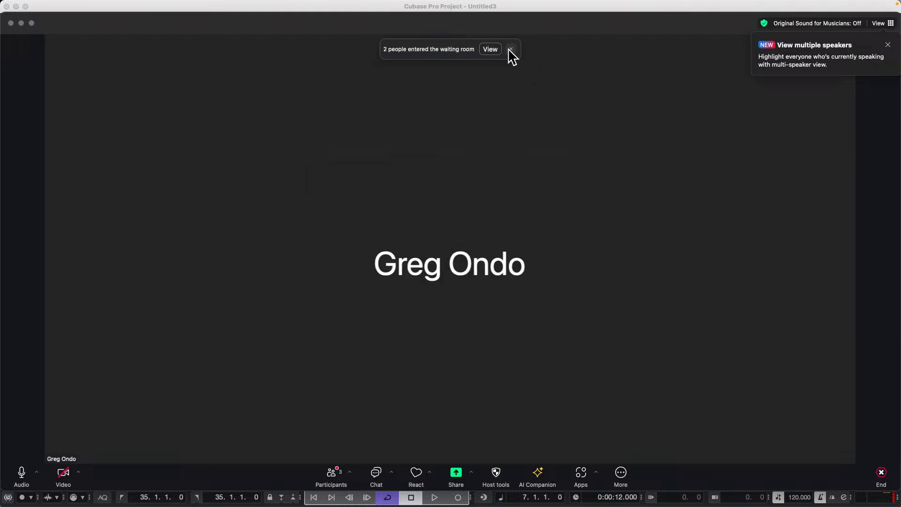
- Show the meeting's waiting room, dismiss the multiple-speakers notice and admit the first six waiting participants individually
{"action": "left_click", "coordinate": [489, 50]}
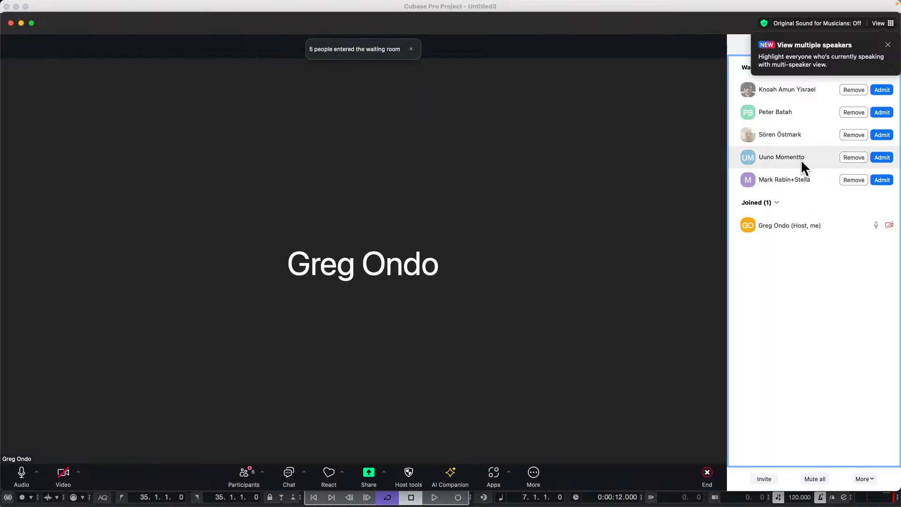
{"action": "left_click", "coordinate": [887, 45]}
{"action": "left_click", "coordinate": [879, 89]}
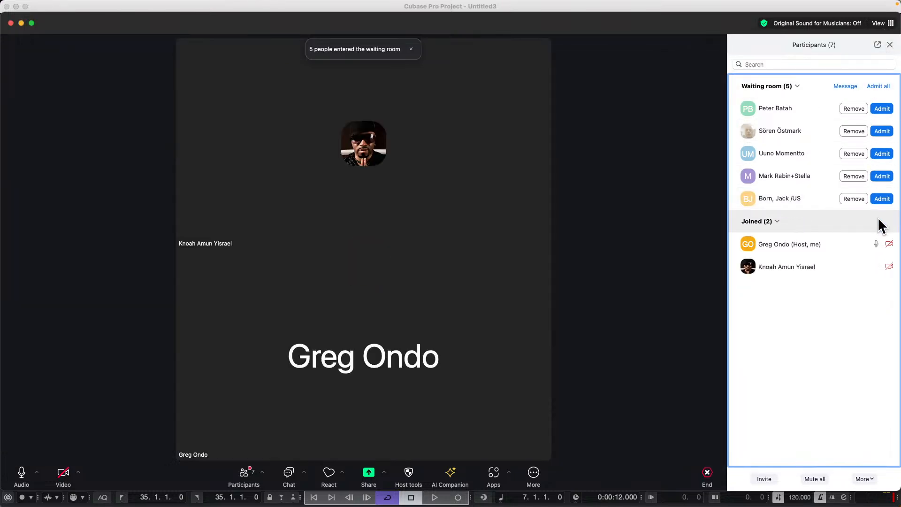
{"action": "left_click", "coordinate": [877, 223]}
{"action": "left_click", "coordinate": [882, 199]}
{"action": "left_click", "coordinate": [882, 176]}
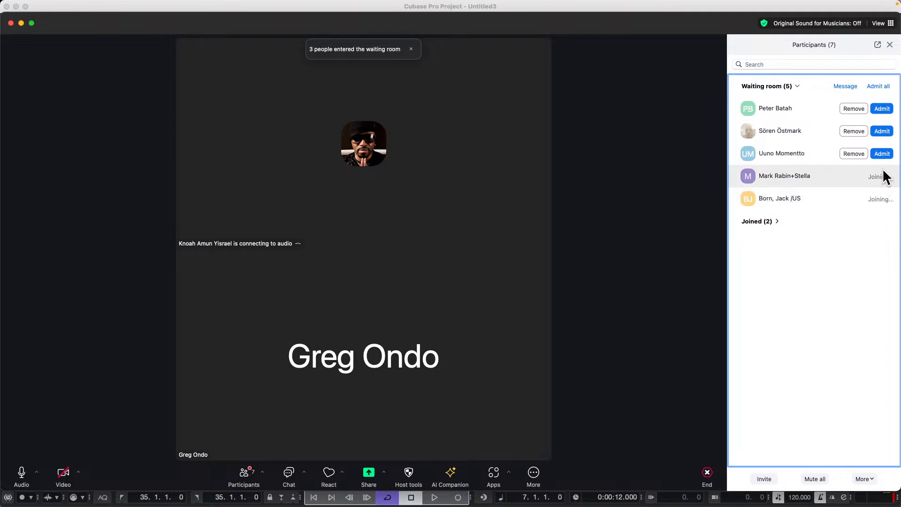
{"action": "left_click", "coordinate": [882, 154]}
{"action": "left_click", "coordinate": [882, 131]}
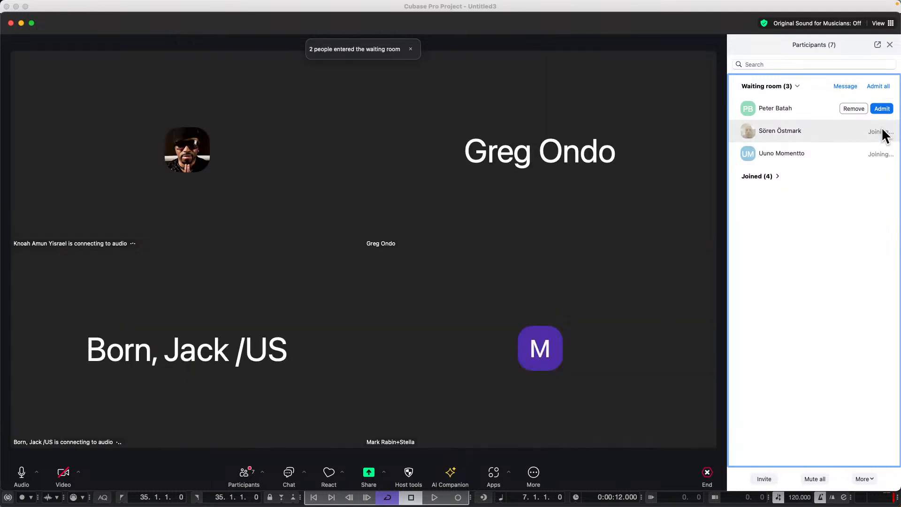
{"action": "left_click", "coordinate": [881, 109]}
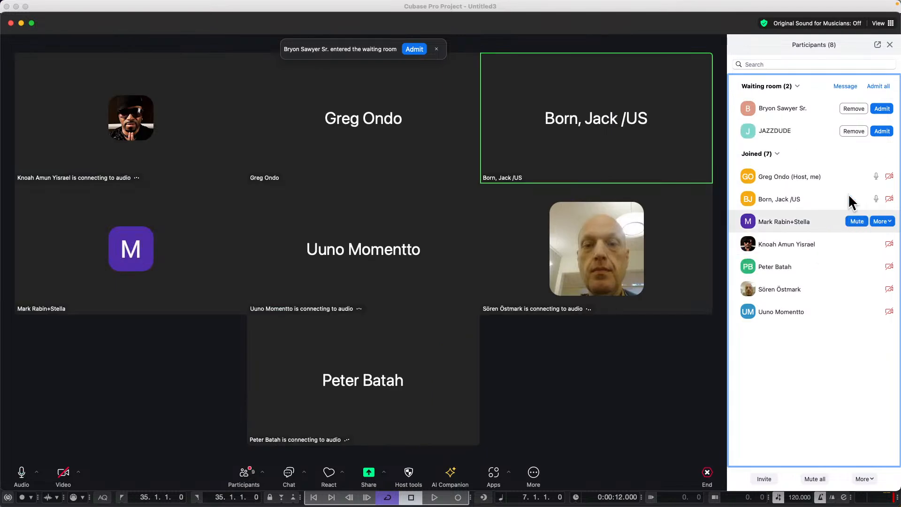
- Admit the next group of newly arrived participants from the waiting room
{"action": "left_click", "coordinate": [877, 132]}
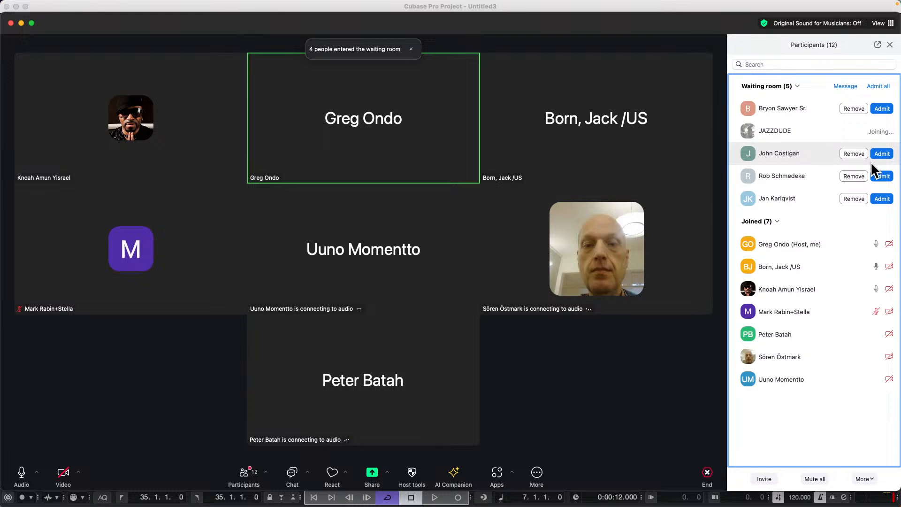
{"action": "left_click", "coordinate": [878, 198]}
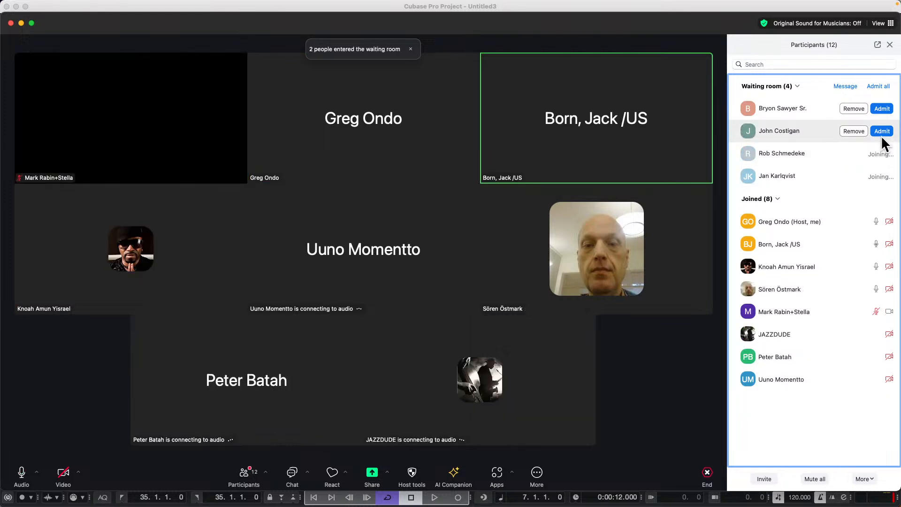
{"action": "left_click", "coordinate": [880, 133]}
{"action": "left_click", "coordinate": [882, 109]}
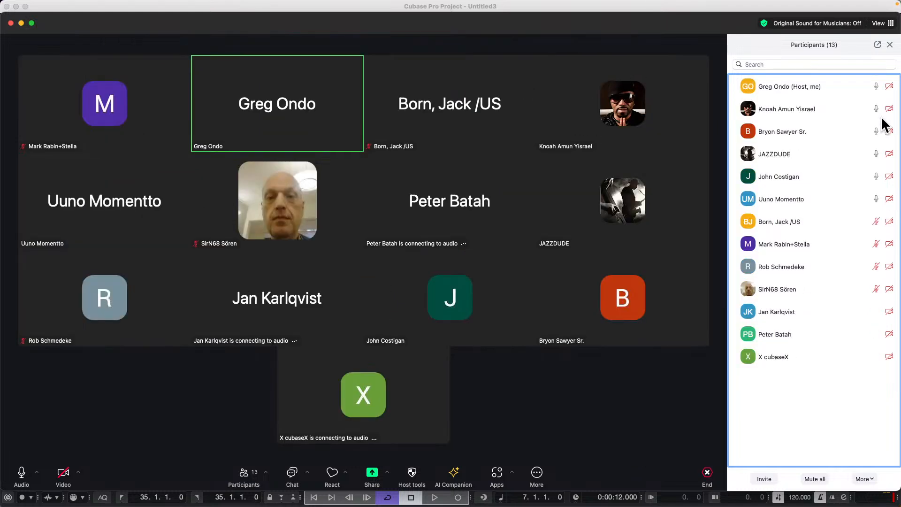
- Turn on the host's camera and admit the two latecomers from the waiting room
{"action": "mouse_move", "coordinate": [876, 117]}
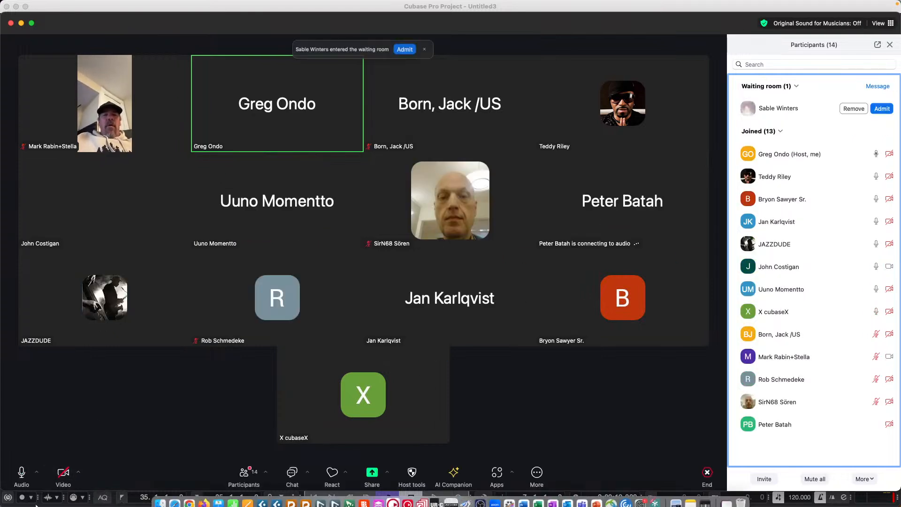
{"action": "left_click", "coordinate": [50, 476]}
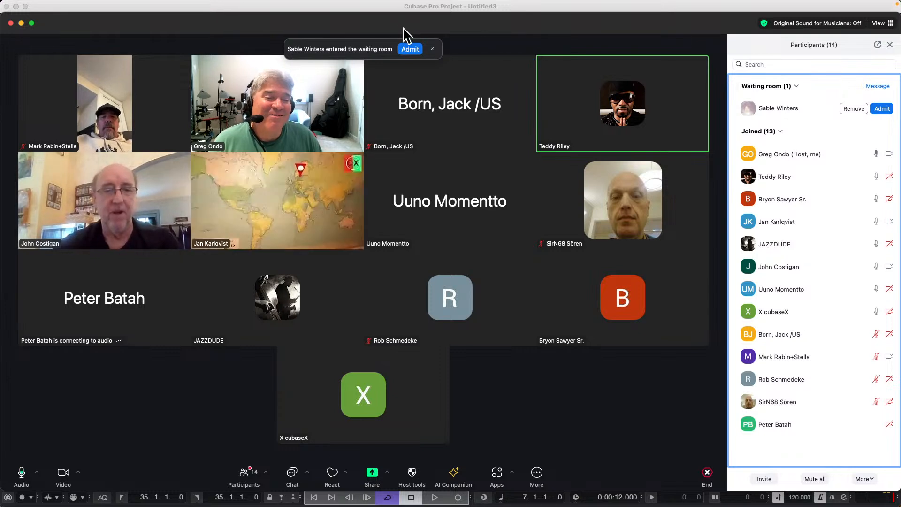
{"action": "left_click", "coordinate": [410, 48]}
{"action": "mouse_move", "coordinate": [508, 165]}
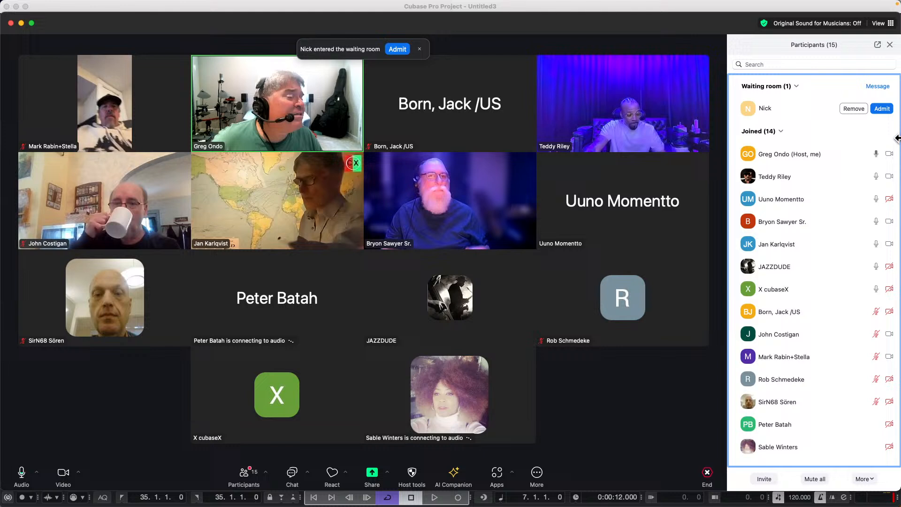
{"action": "left_click", "coordinate": [881, 109]}
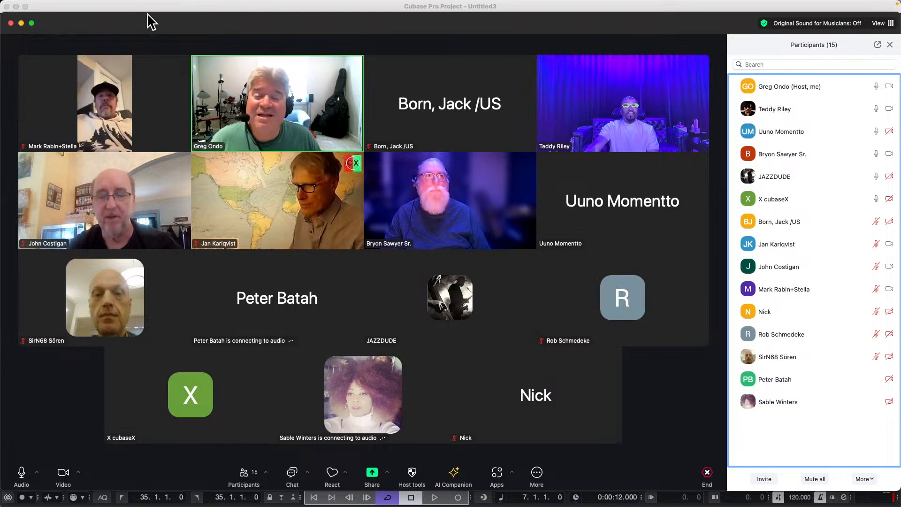
- Start recording the meeting to the cloud
{"action": "left_click", "coordinate": [93, 5]}
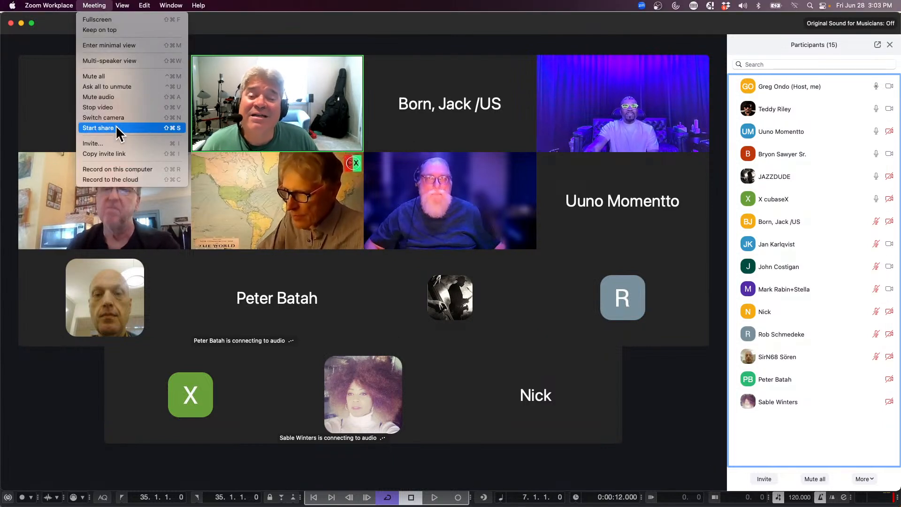
{"action": "left_click", "coordinate": [151, 181]}
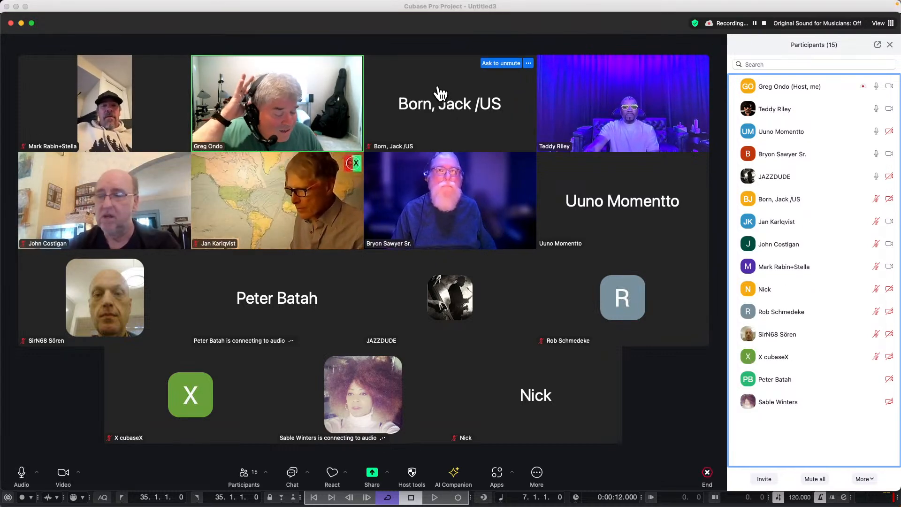
{"action": "mouse_move", "coordinate": [264, 6]}
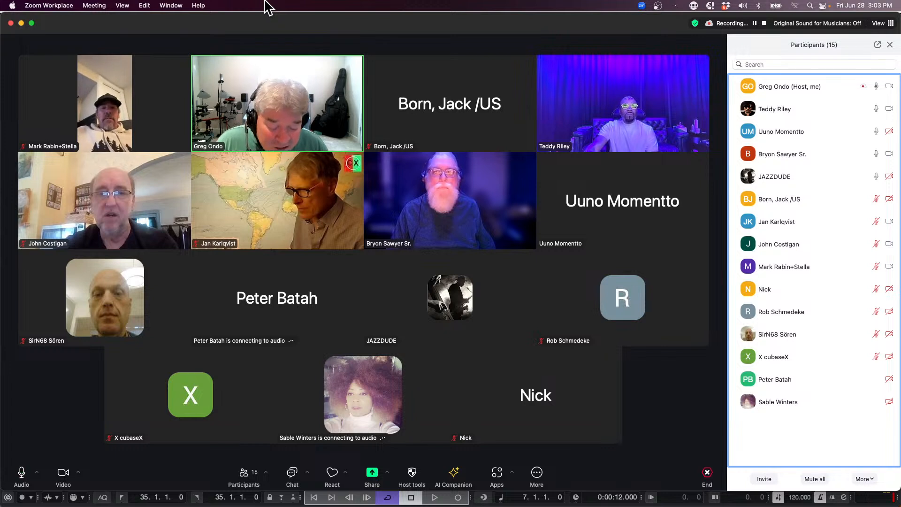